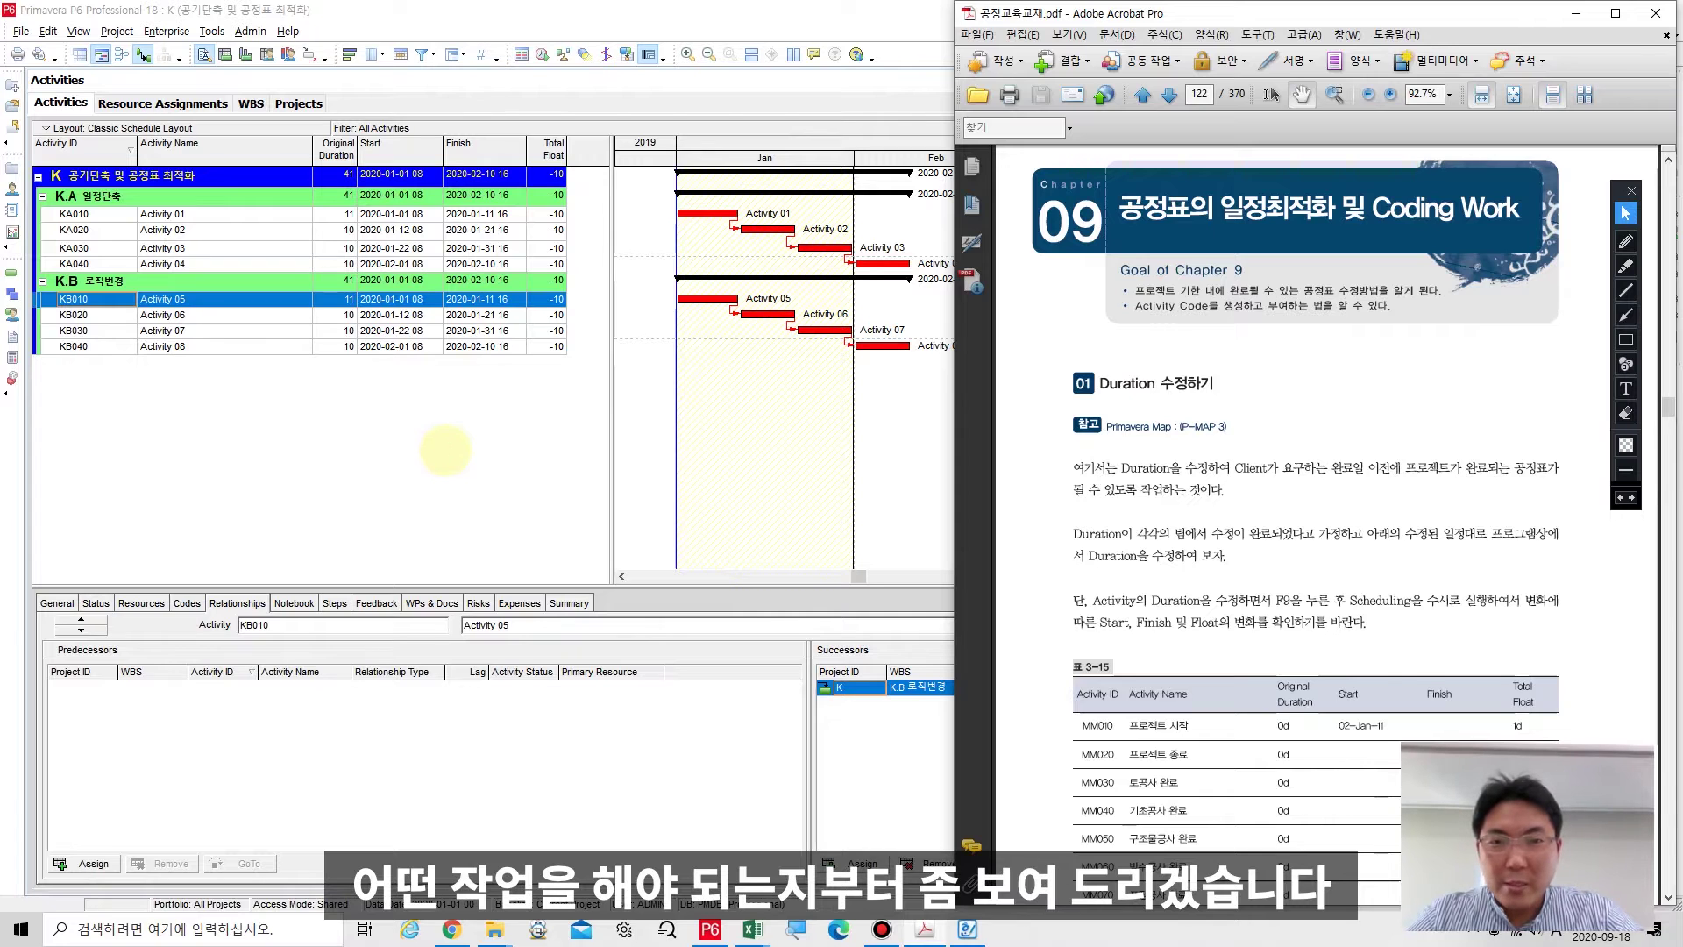
# Open the MG Bridge[Logic Complete] project (M05) from the project list.
pyautogui.click(446, 450)
pyautogui.click(12, 168)
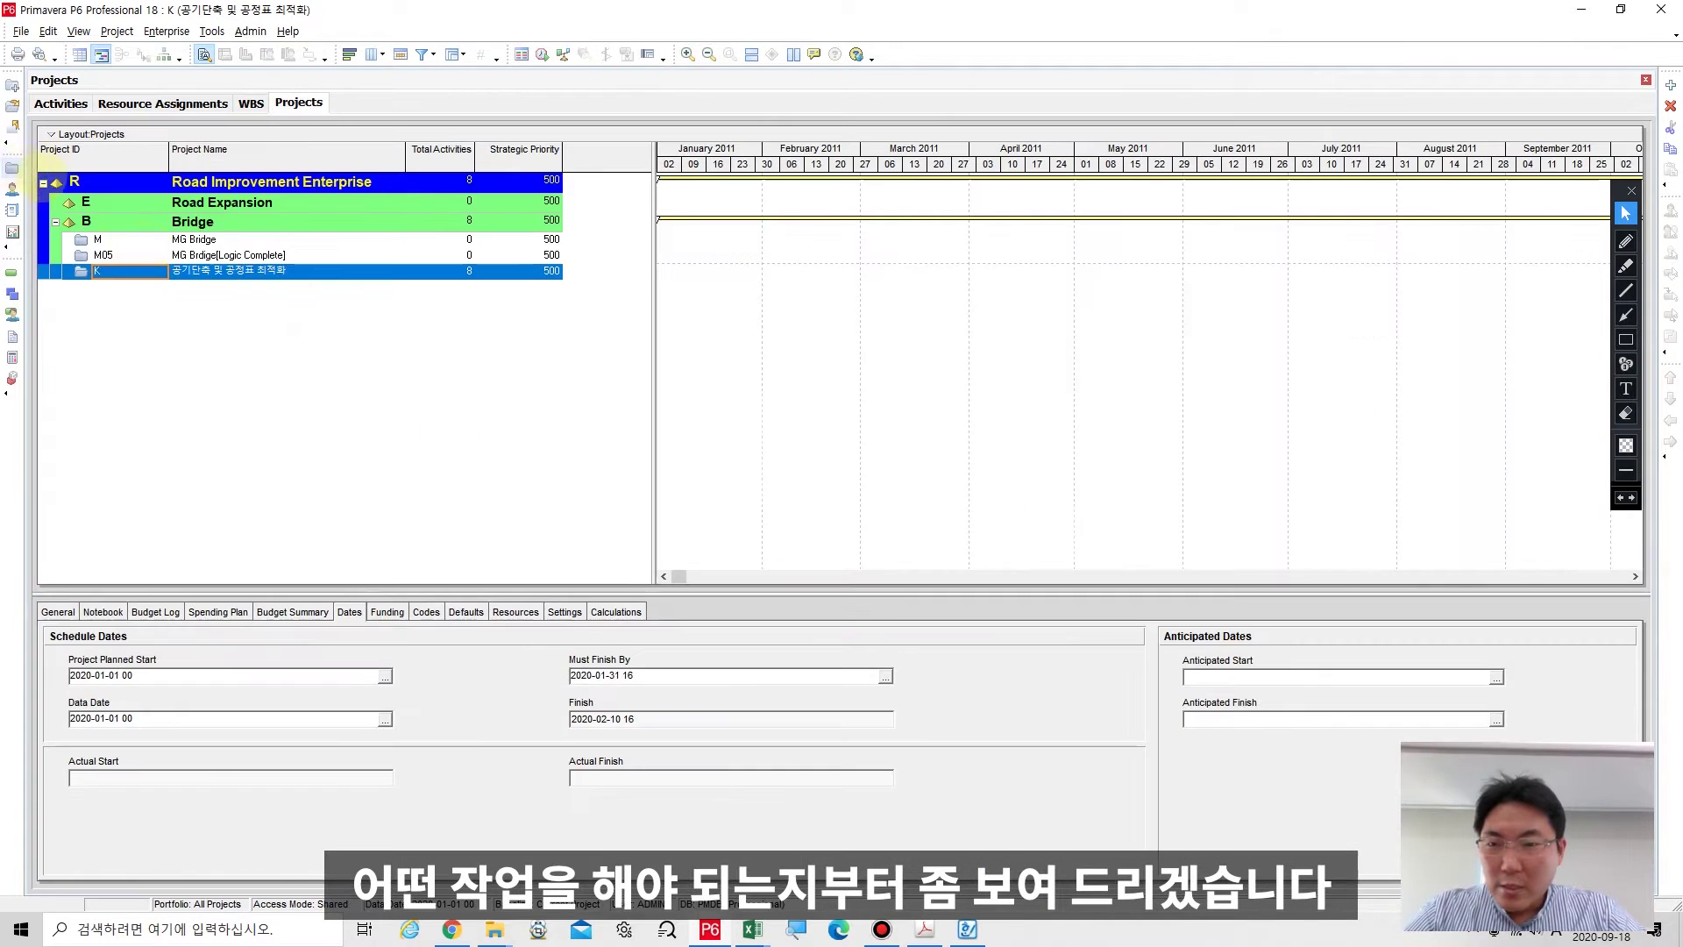
pyautogui.rightClick(136, 253)
pyautogui.click(215, 268)
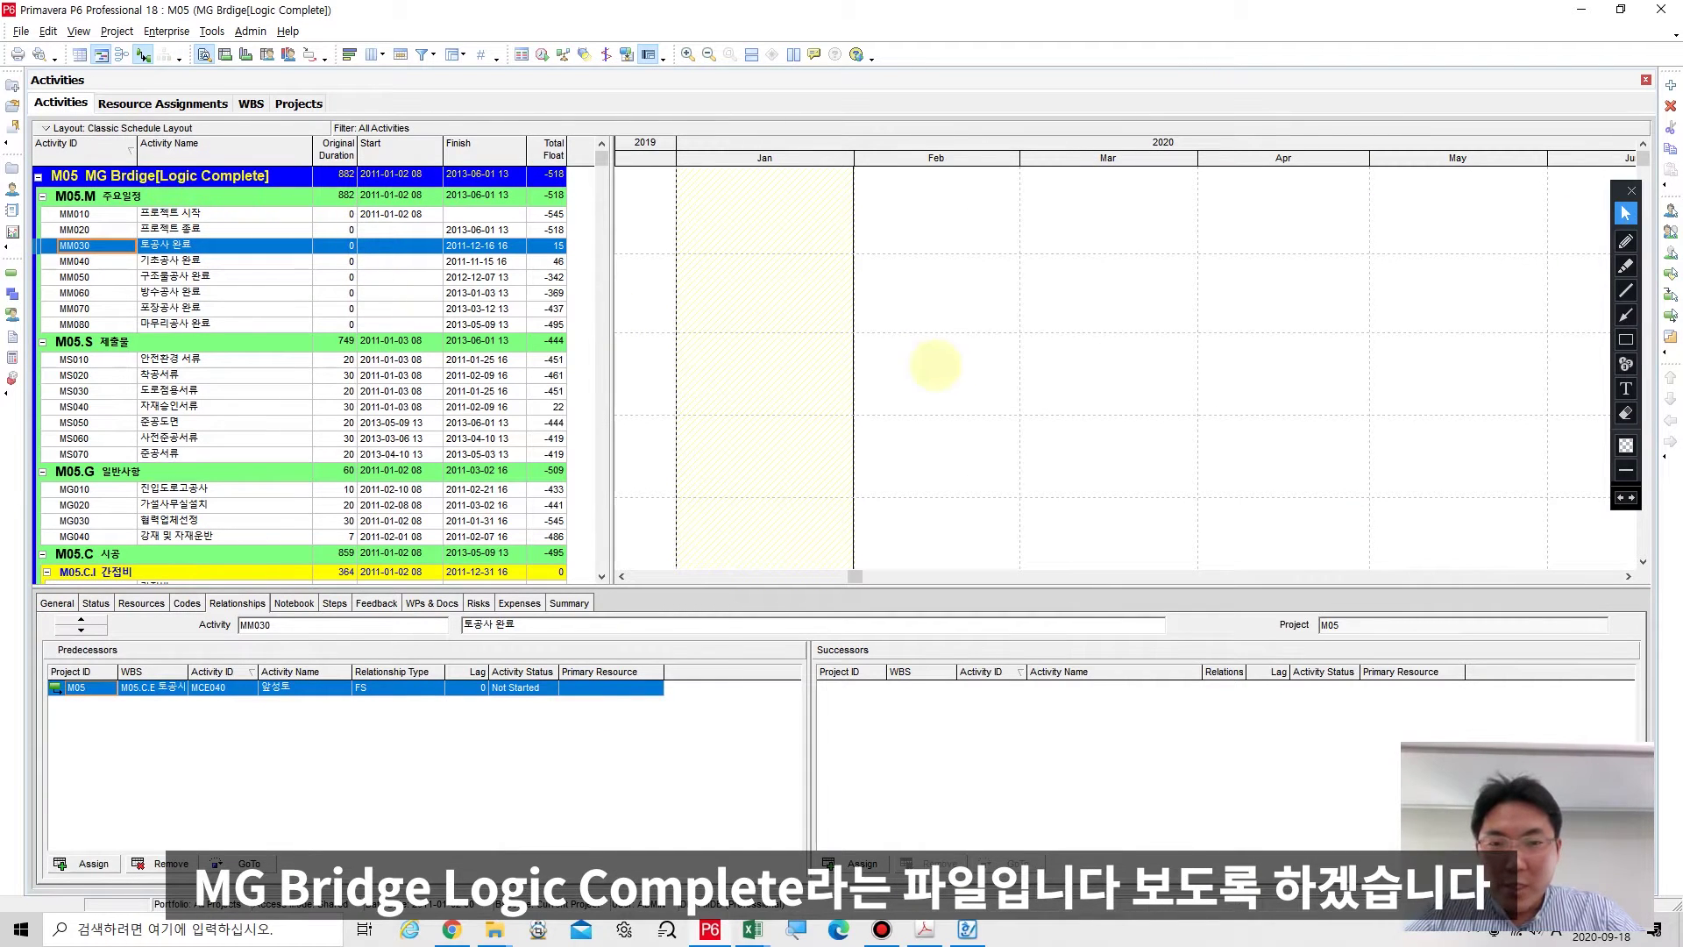
# Examine the M05 Gantt chart on a compressed timescale, comparing the milestones and project finish across 2011 to 2013.
pyautogui.click(971, 404)
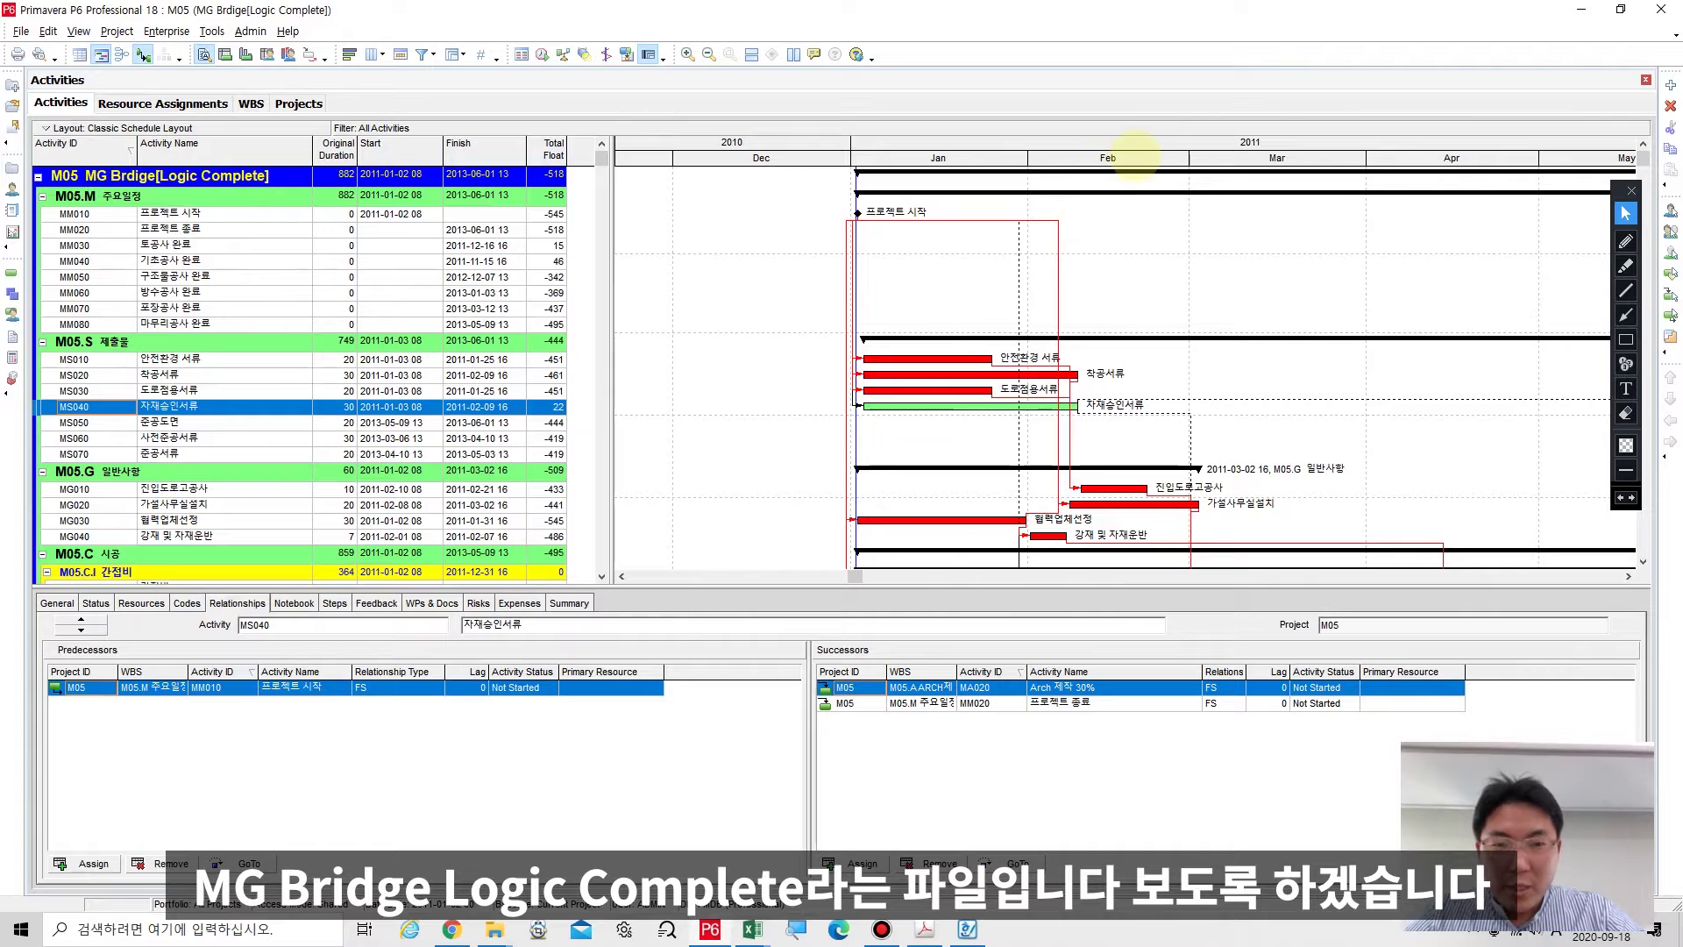
pyautogui.moveTo(1134, 158); pyautogui.dragTo(741, 175)
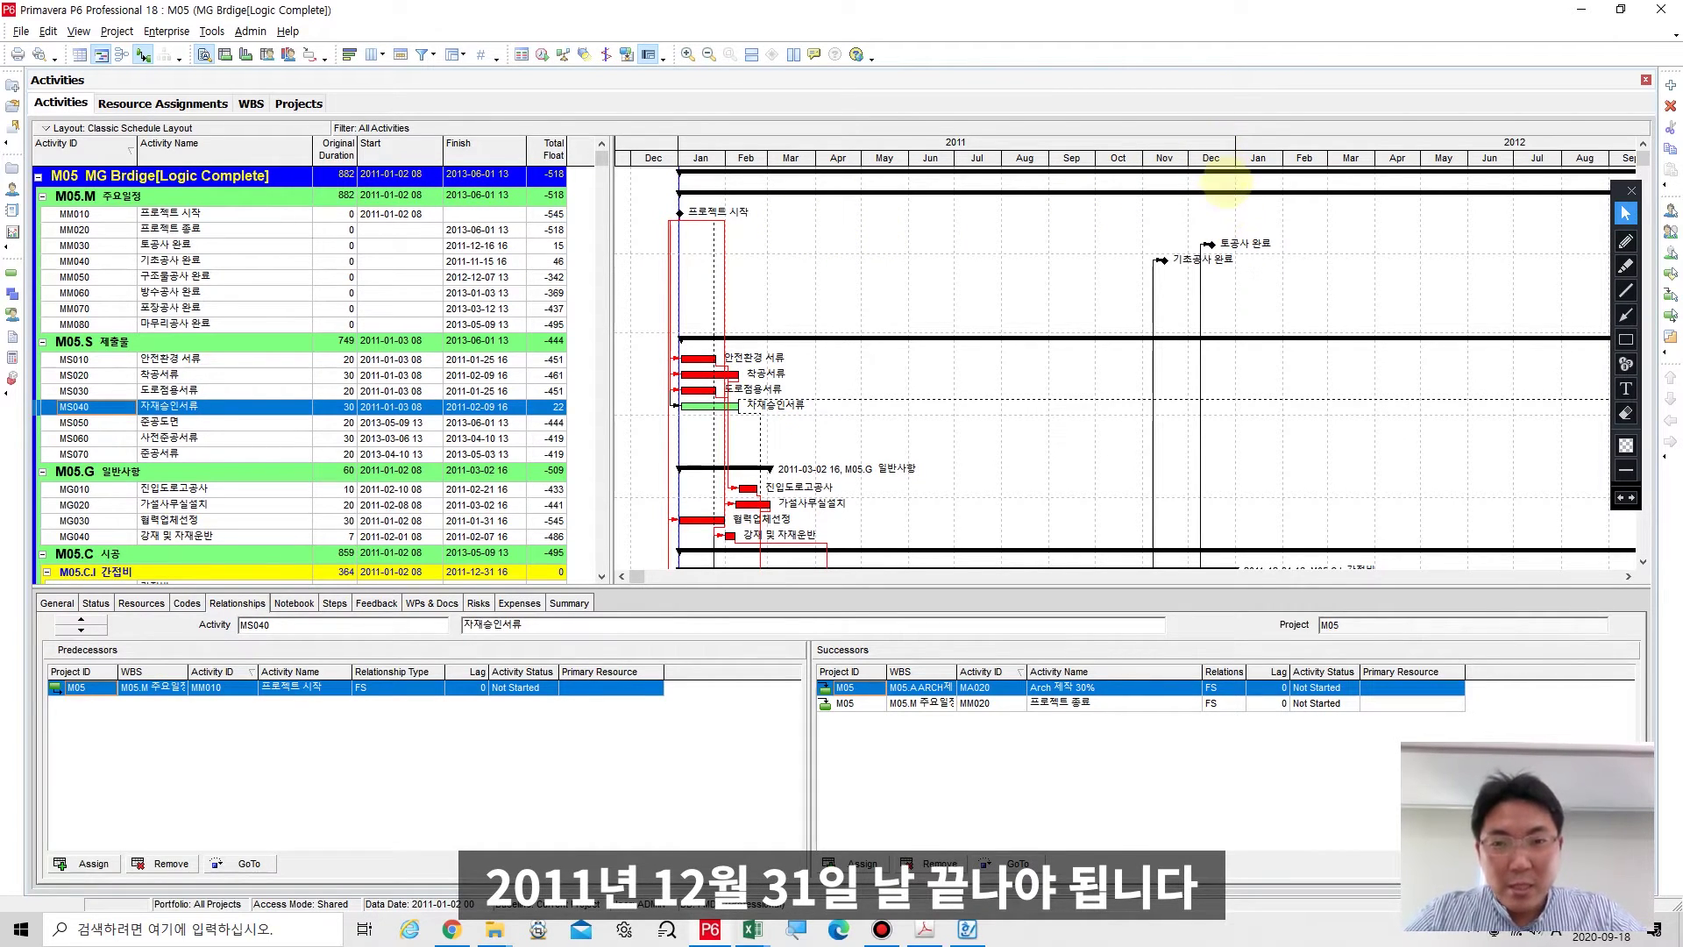
pyautogui.moveTo(1430, 160); pyautogui.dragTo(1076, 166)
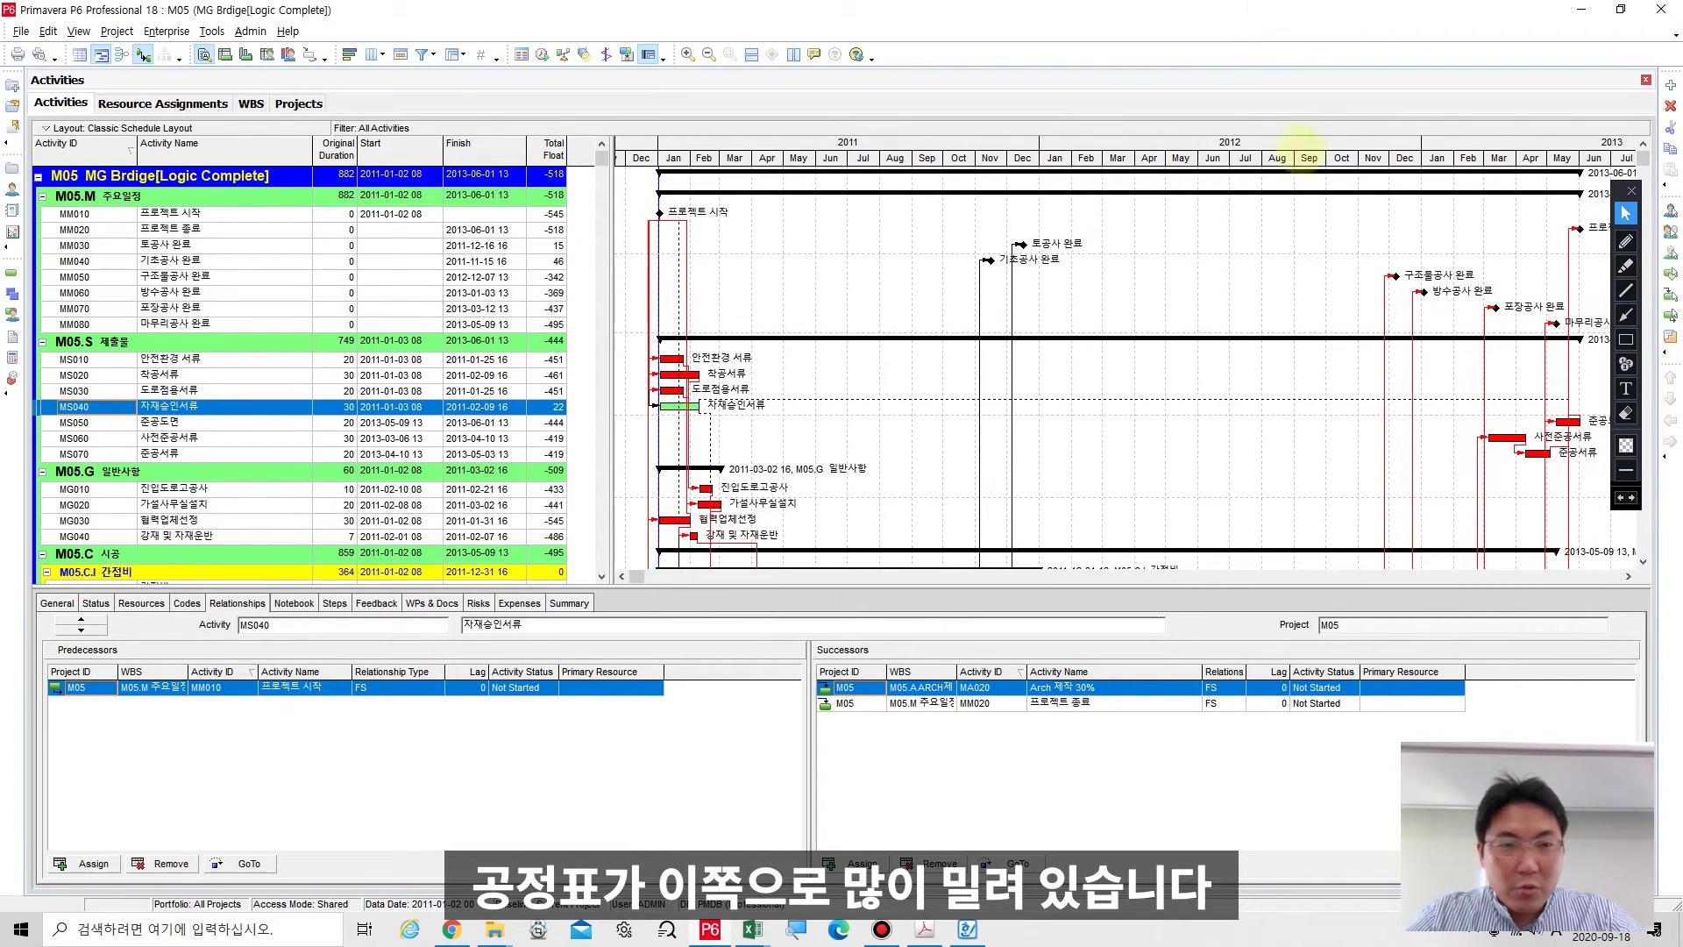
pyautogui.moveTo(1460, 146); pyautogui.dragTo(1403, 146)
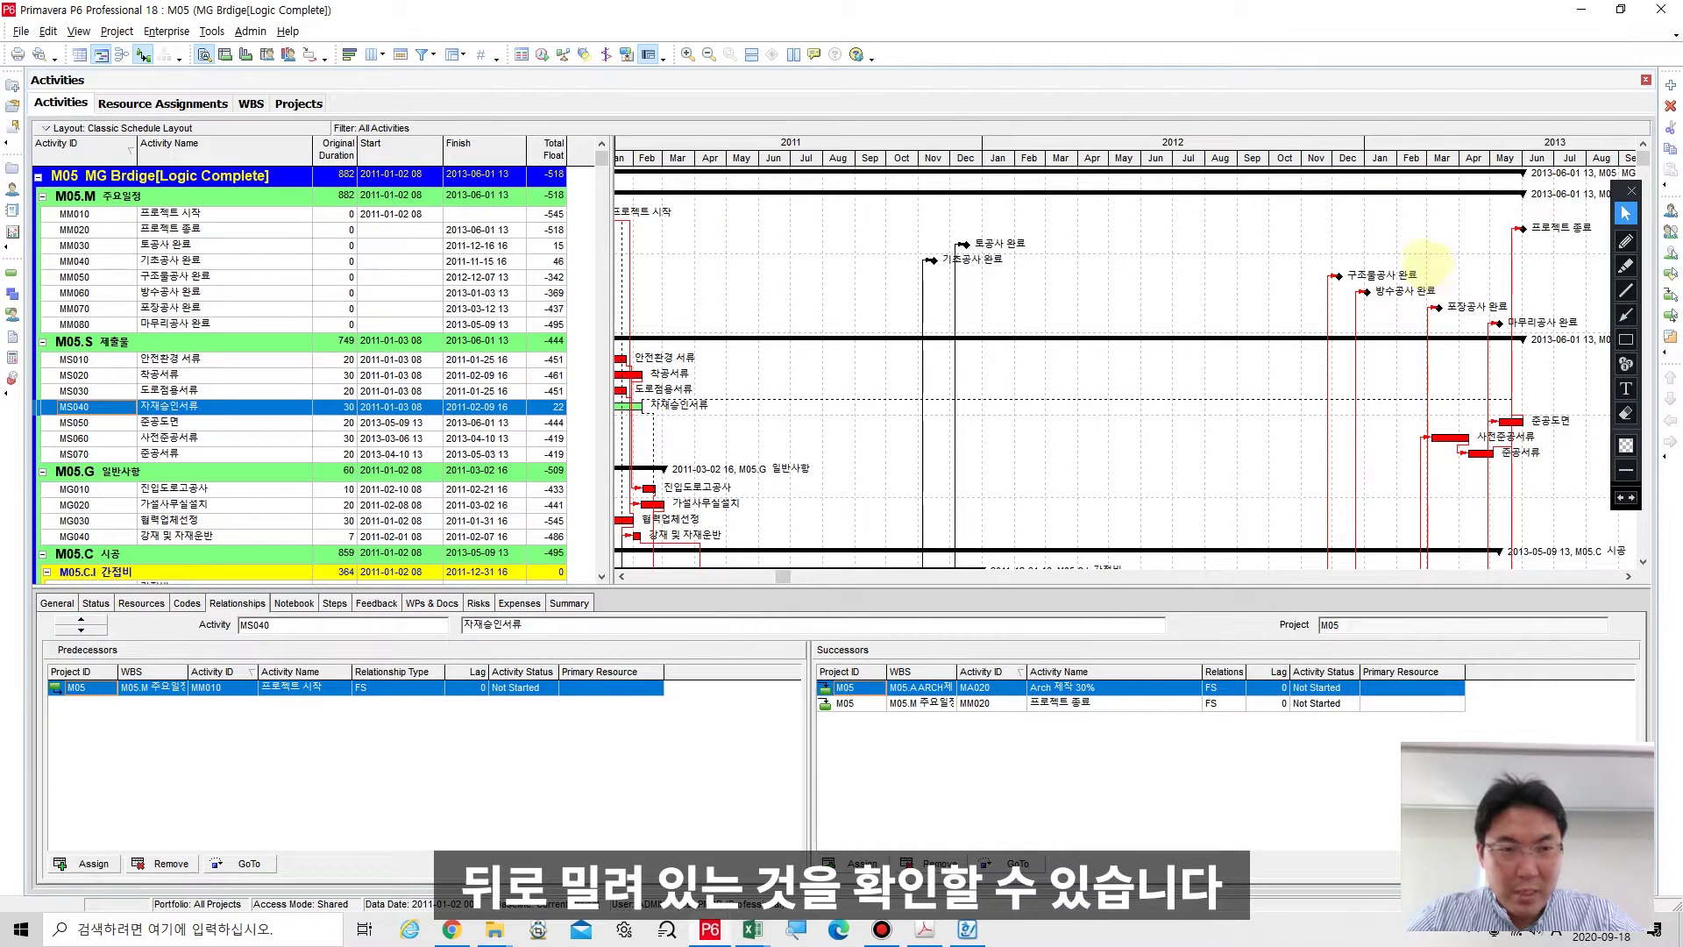
pyautogui.moveTo(1185, 144)
pyautogui.mouseDown()
pyautogui.moveTo(1265, 140)
pyautogui.moveTo(1217, 136)
pyautogui.mouseUp()
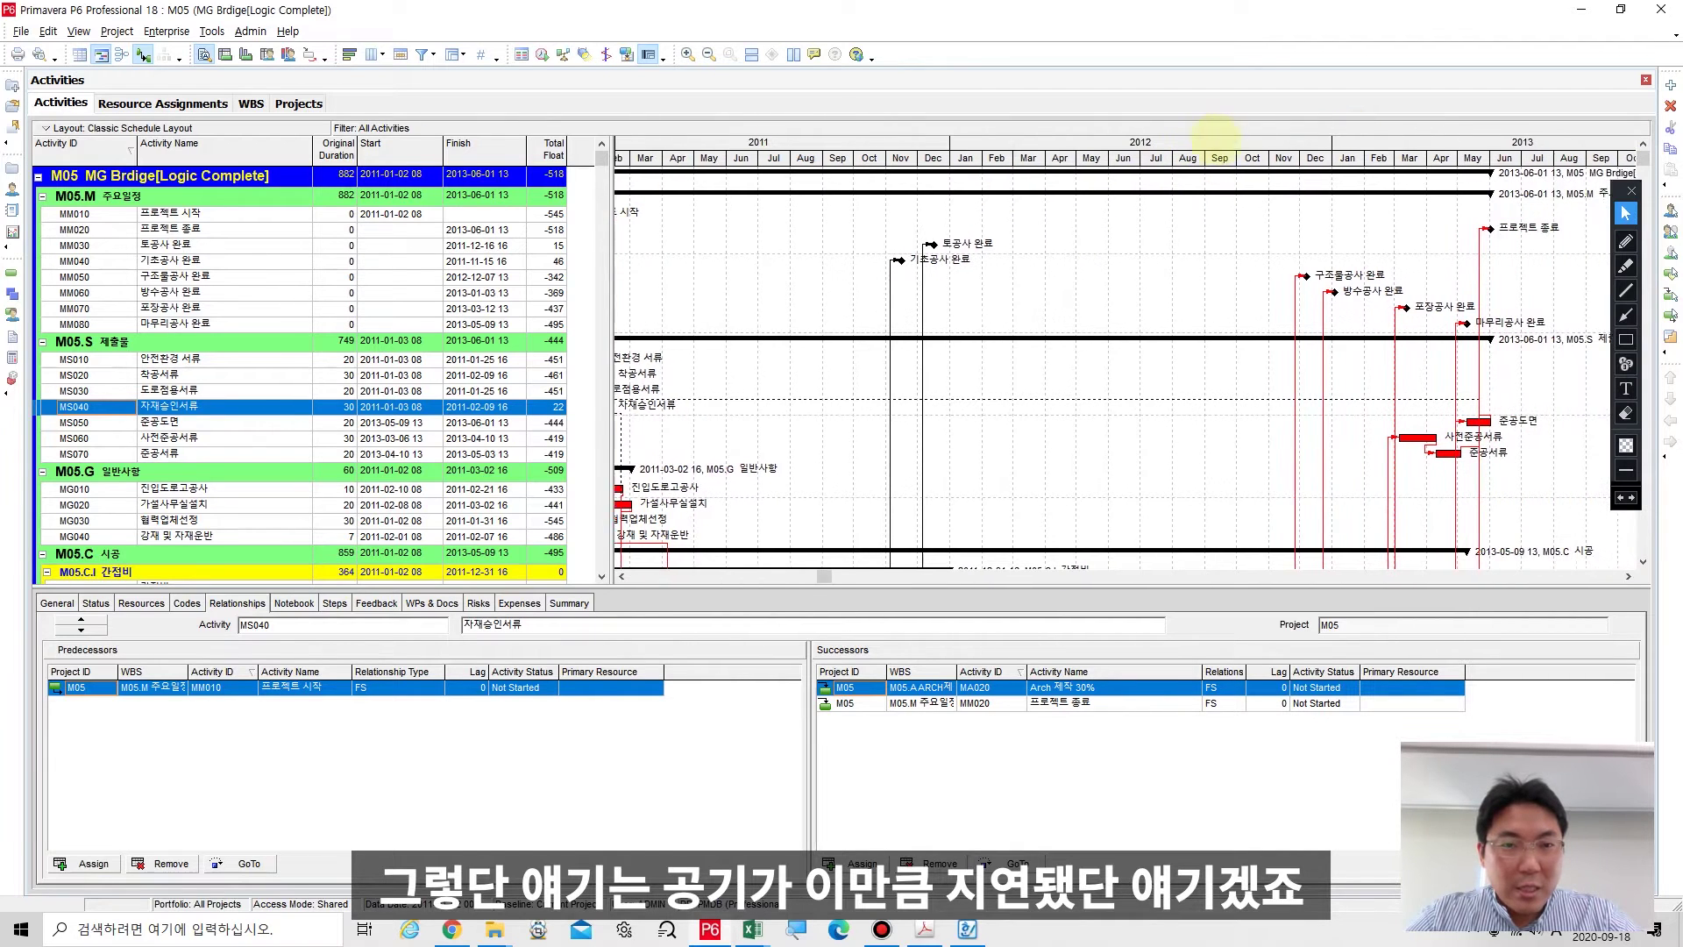
# Mark the delay from January 2012 to the June 2013 project finish with a red arrow and erase it.
pyautogui.click(1627, 315)
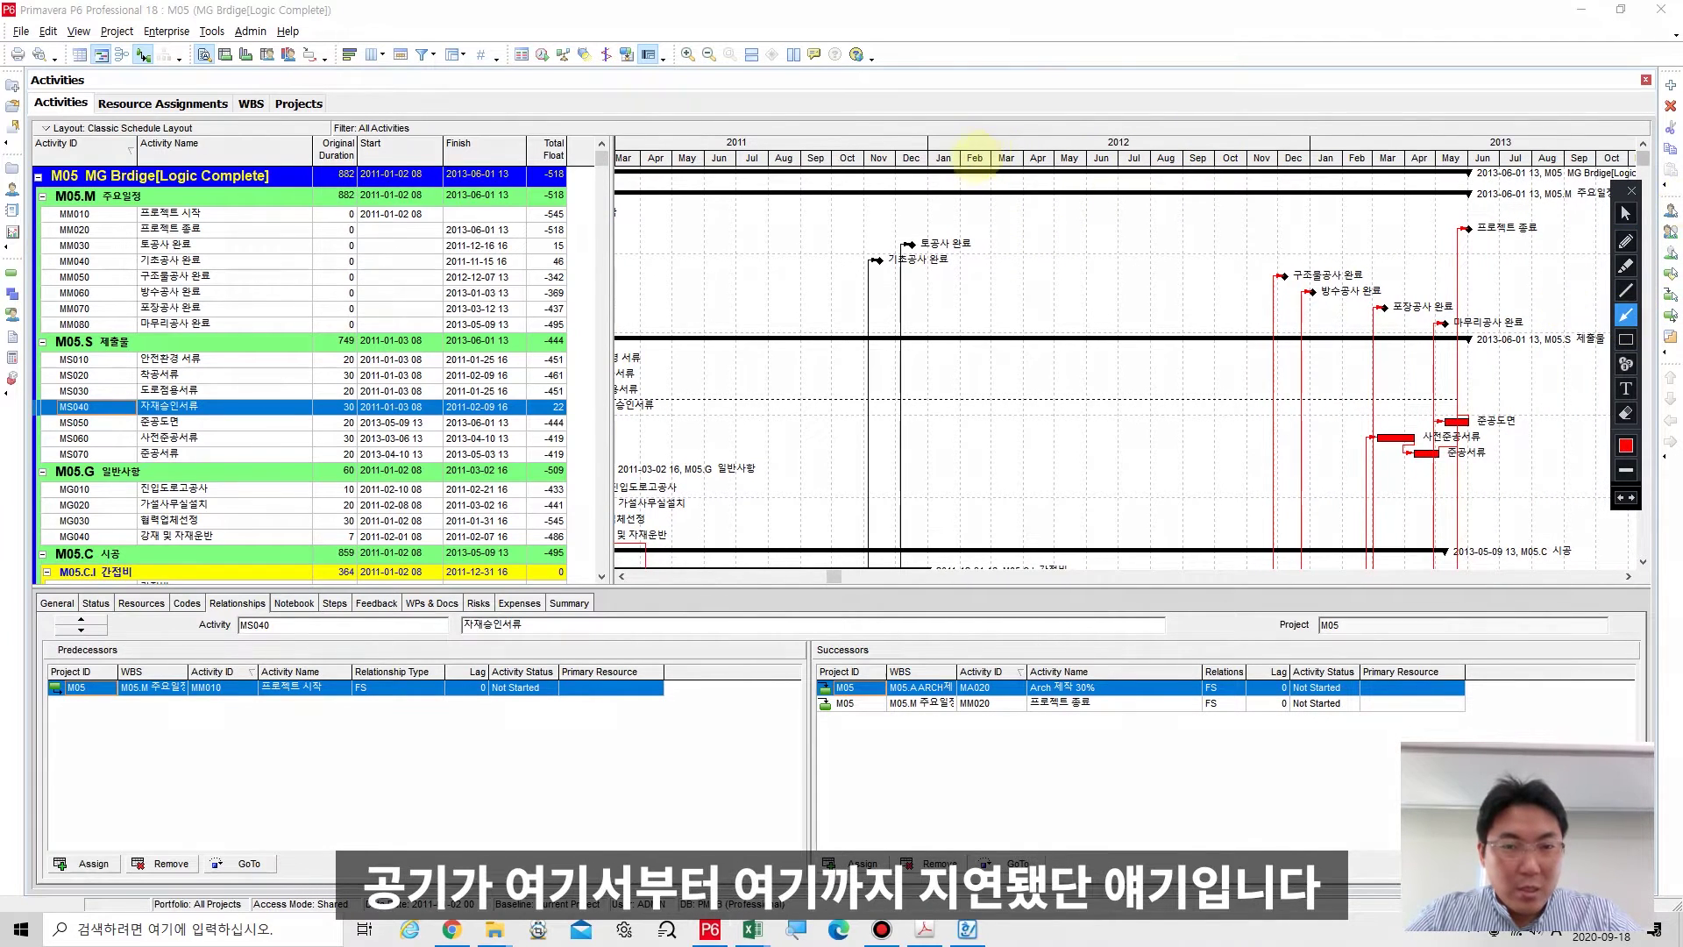
pyautogui.moveTo(928, 207); pyautogui.dragTo(1469, 208)
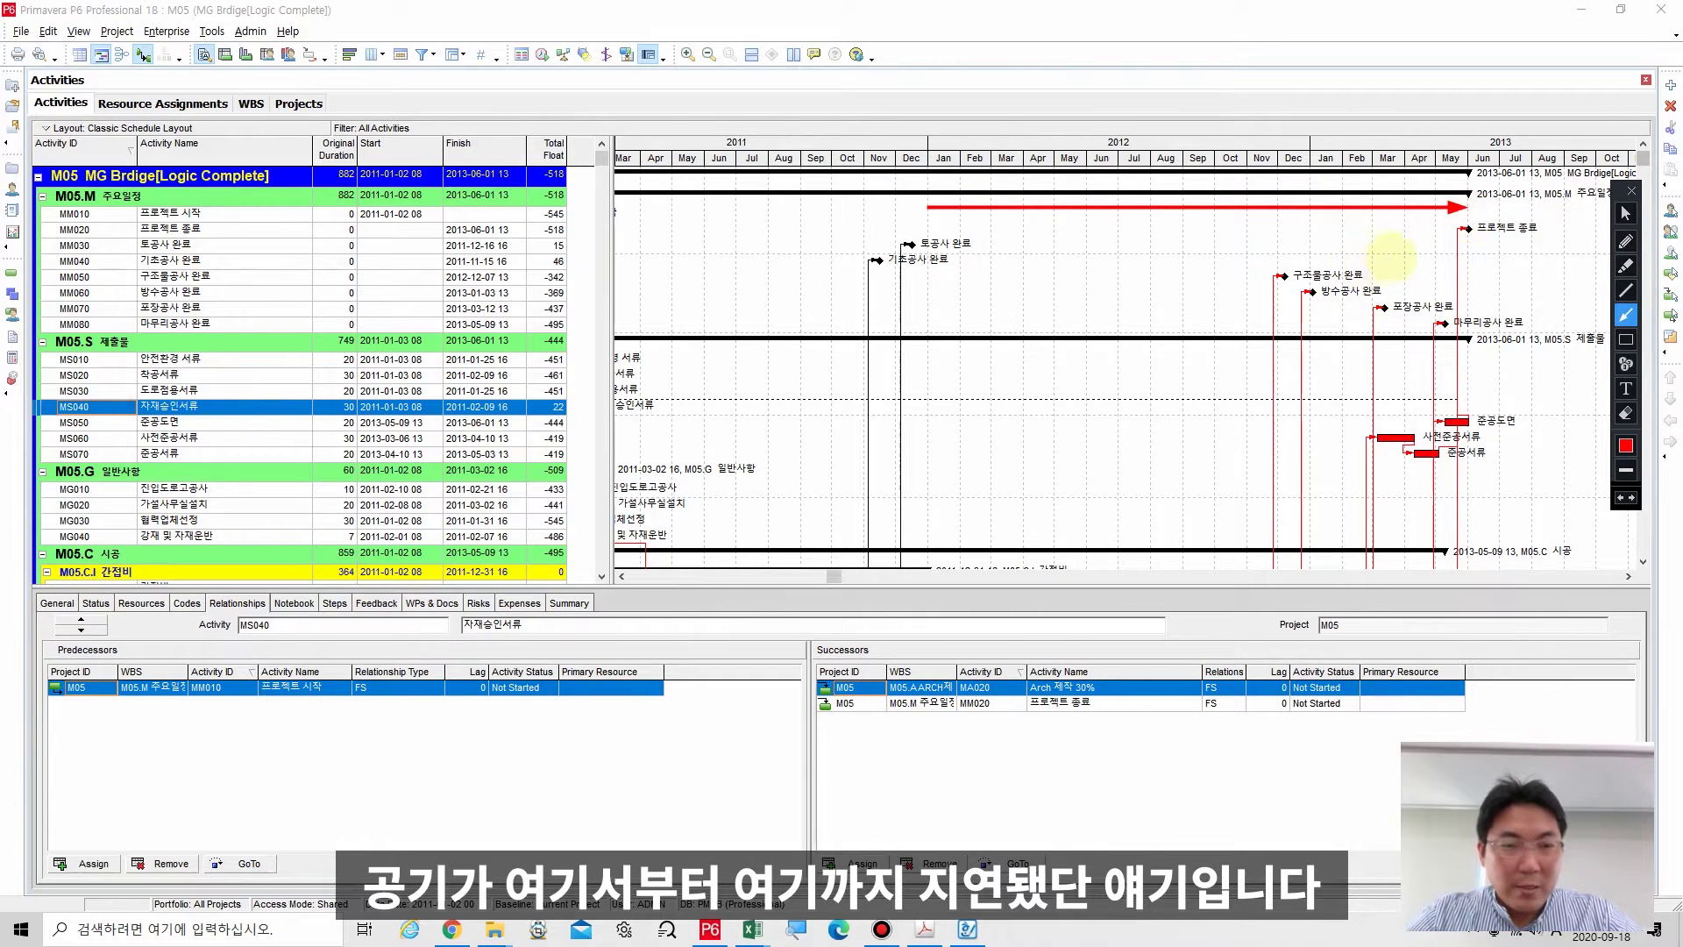
pyautogui.doubleClick(1627, 413)
pyautogui.click(1627, 213)
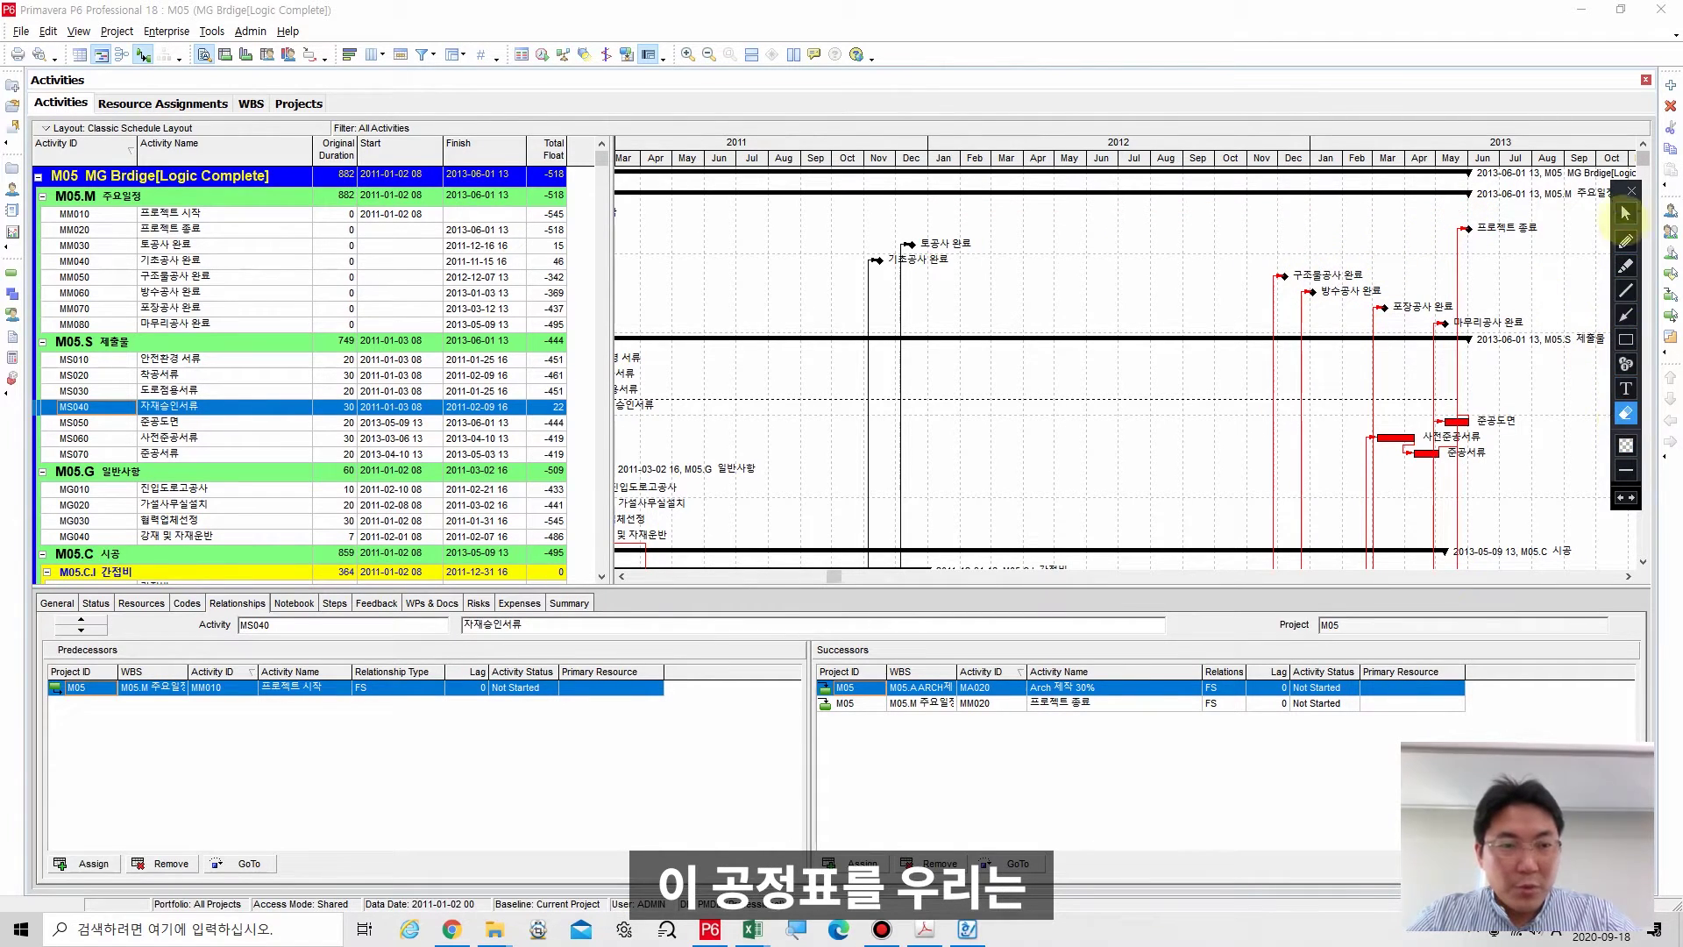
pyautogui.moveTo(880, 143); pyautogui.dragTo(1094, 144)
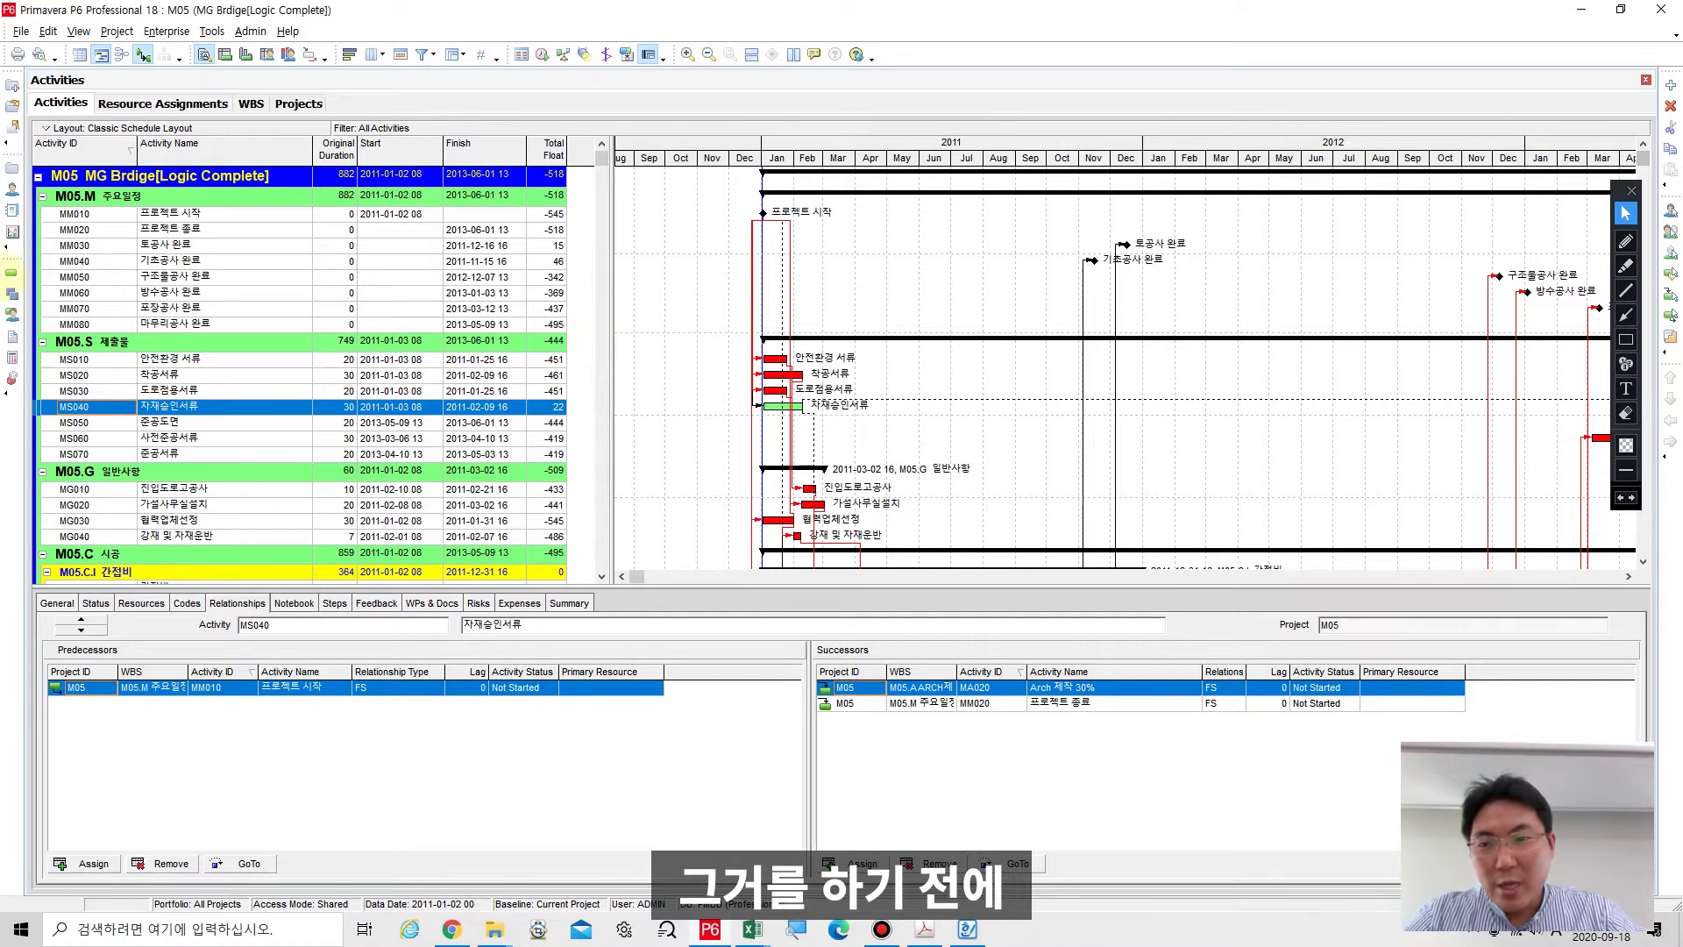
# Open the project 공기단축 및 공정표 최적화 (K) and show its January–February 2020 activity bars in the Gantt chart.
pyautogui.click(12, 168)
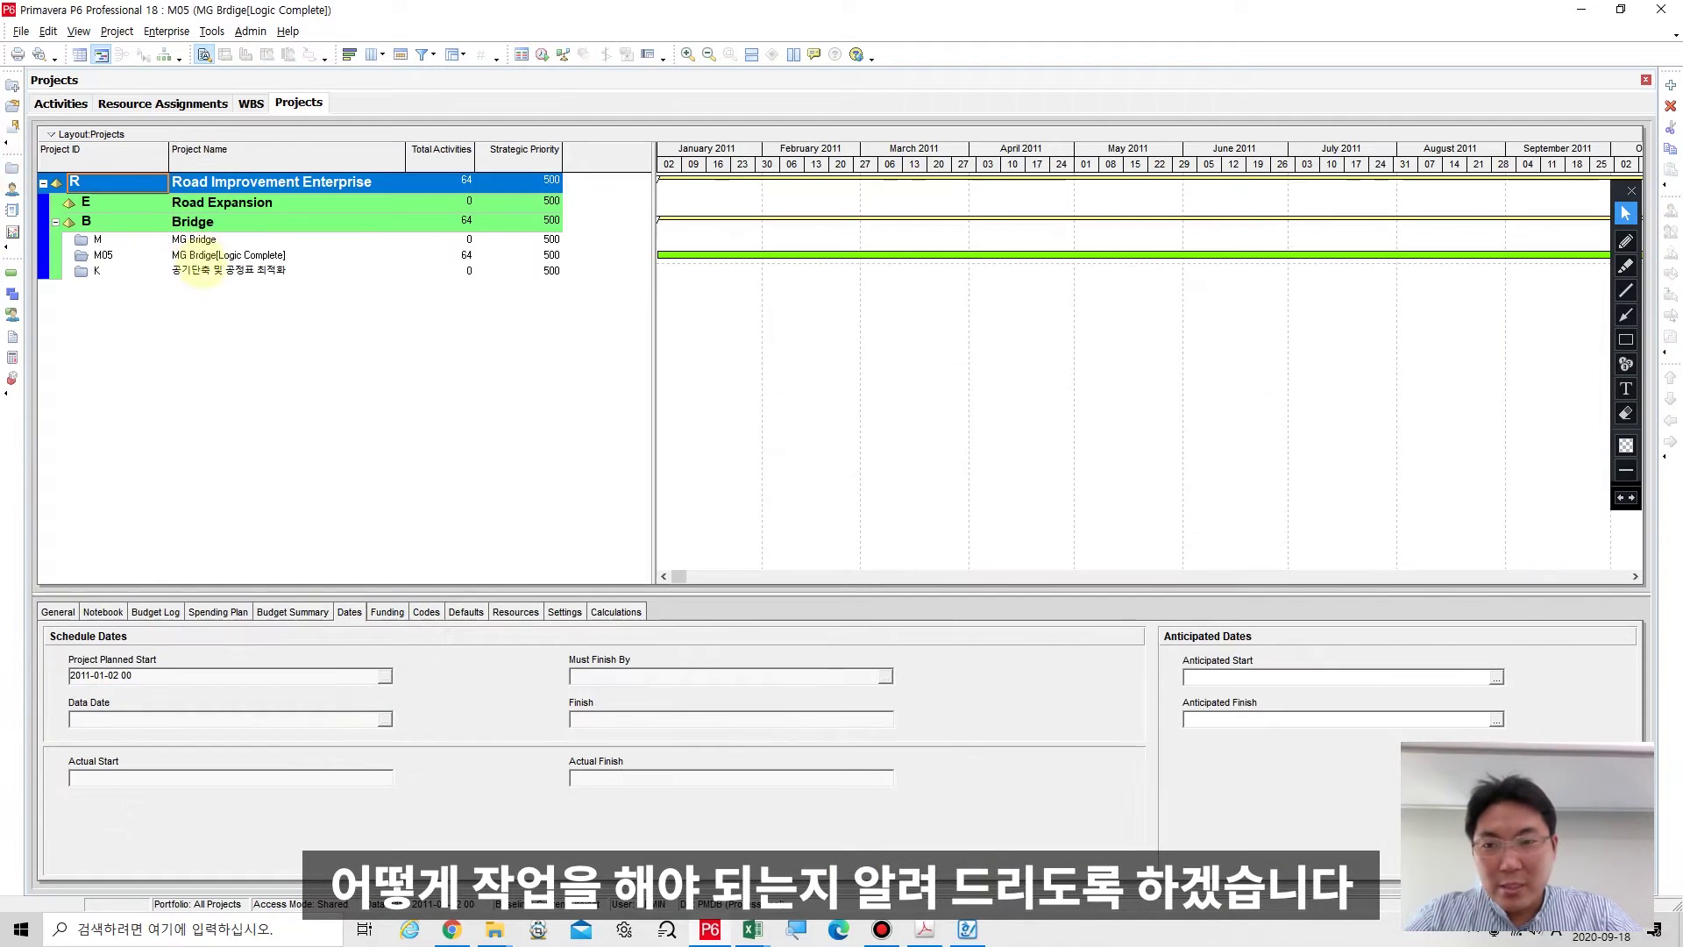
pyautogui.click(203, 272)
pyautogui.rightClick(206, 272)
pyautogui.click(259, 279)
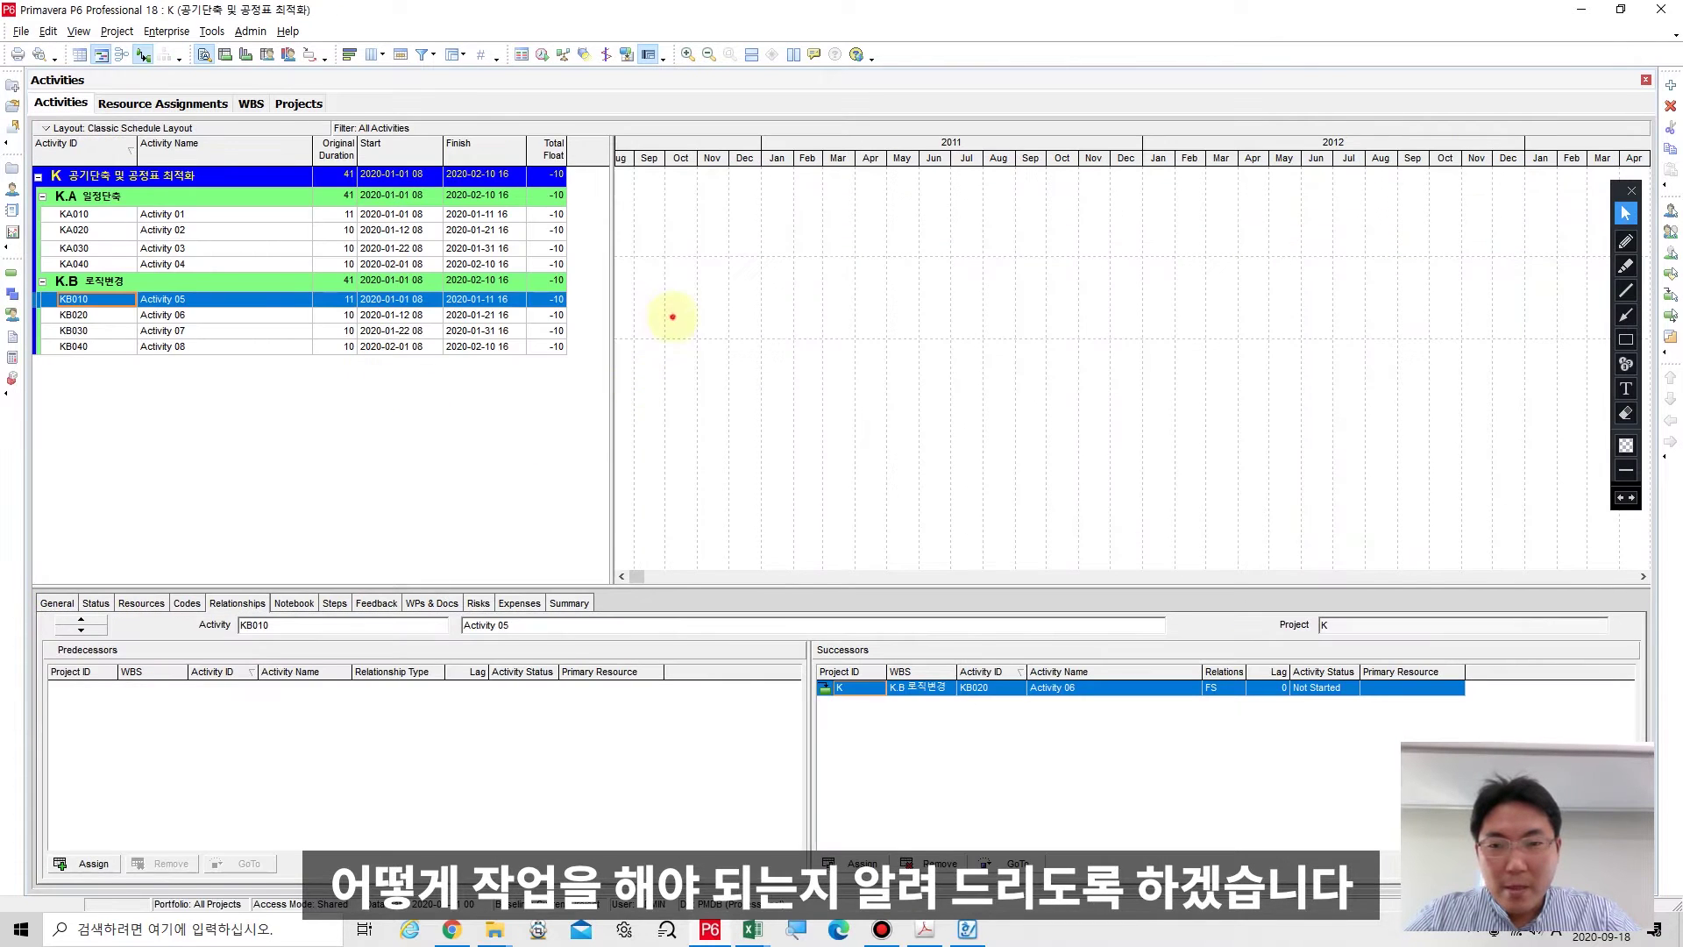
pyautogui.click(672, 317)
pyautogui.moveTo(734, 151); pyautogui.dragTo(1004, 158)
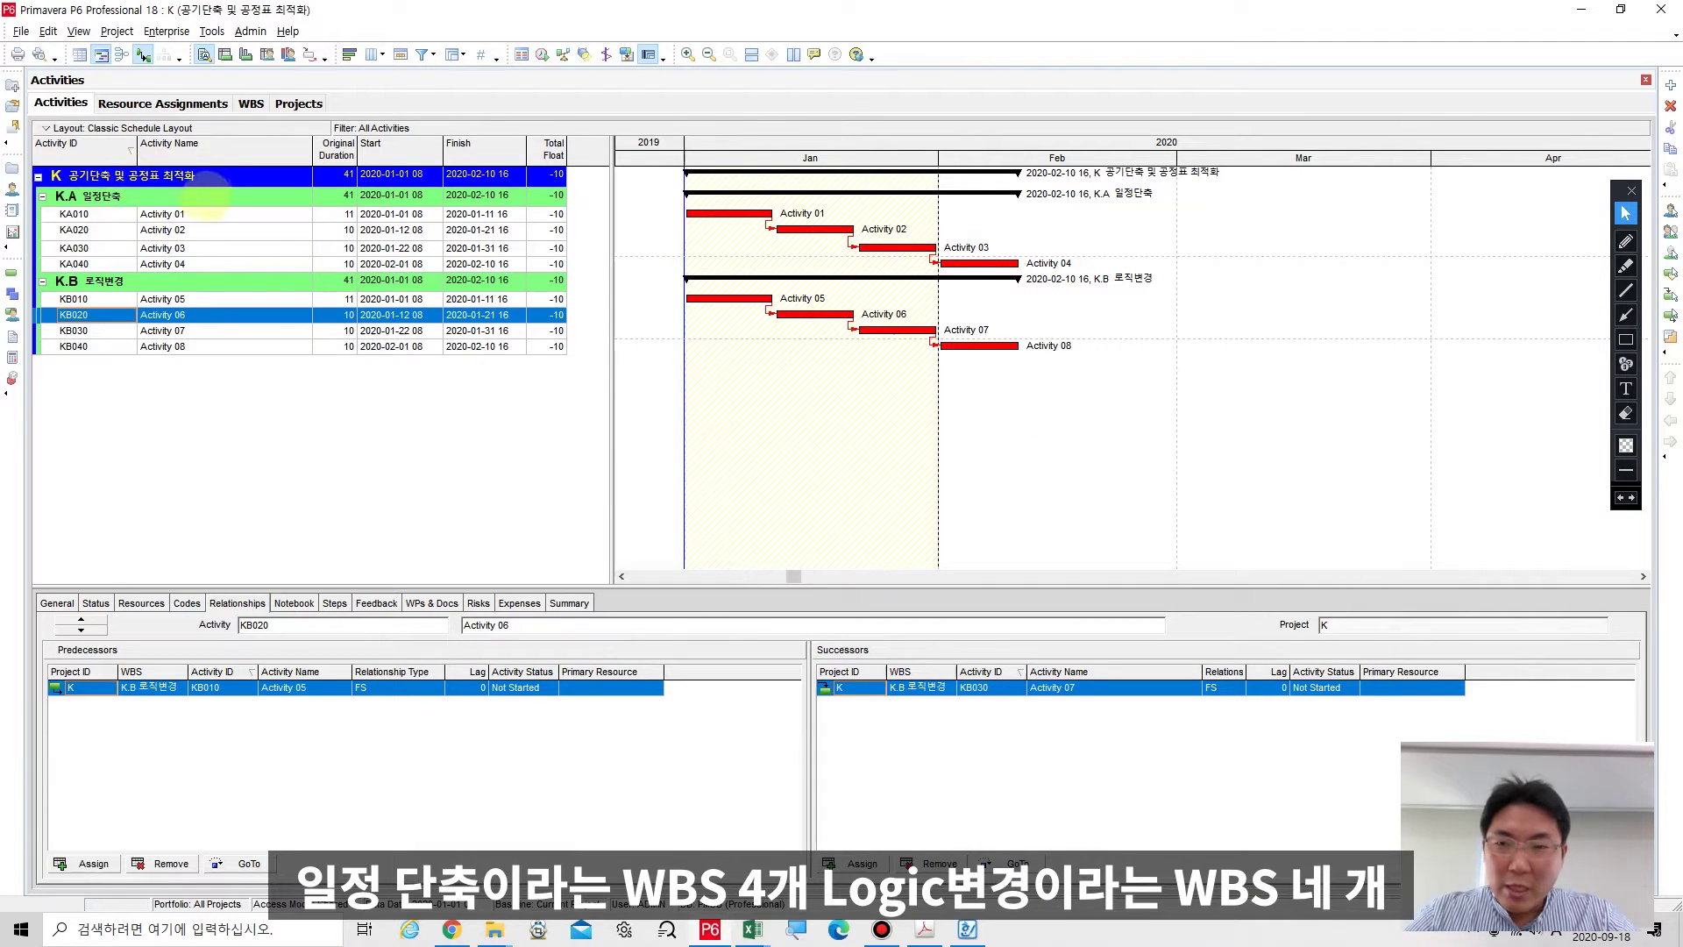
# Write the red on-screen note "pdm / cpm" in the blank area below the activity table and clear it.
pyautogui.click(162, 280)
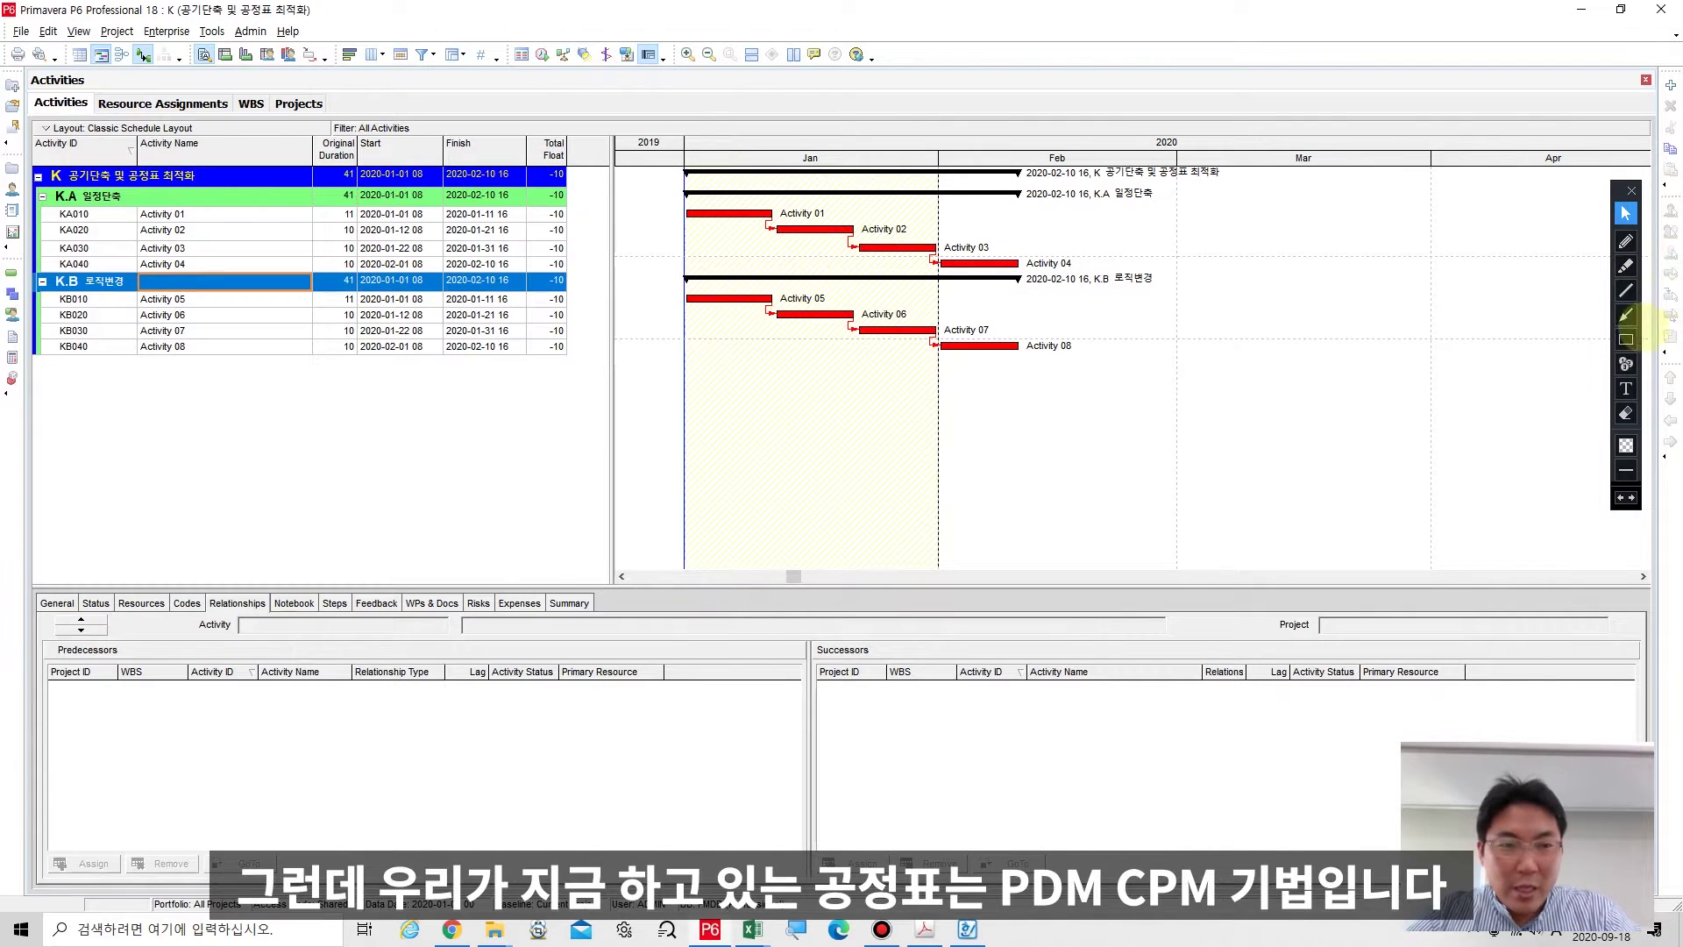
pyautogui.click(1626, 388)
pyautogui.click(239, 429)
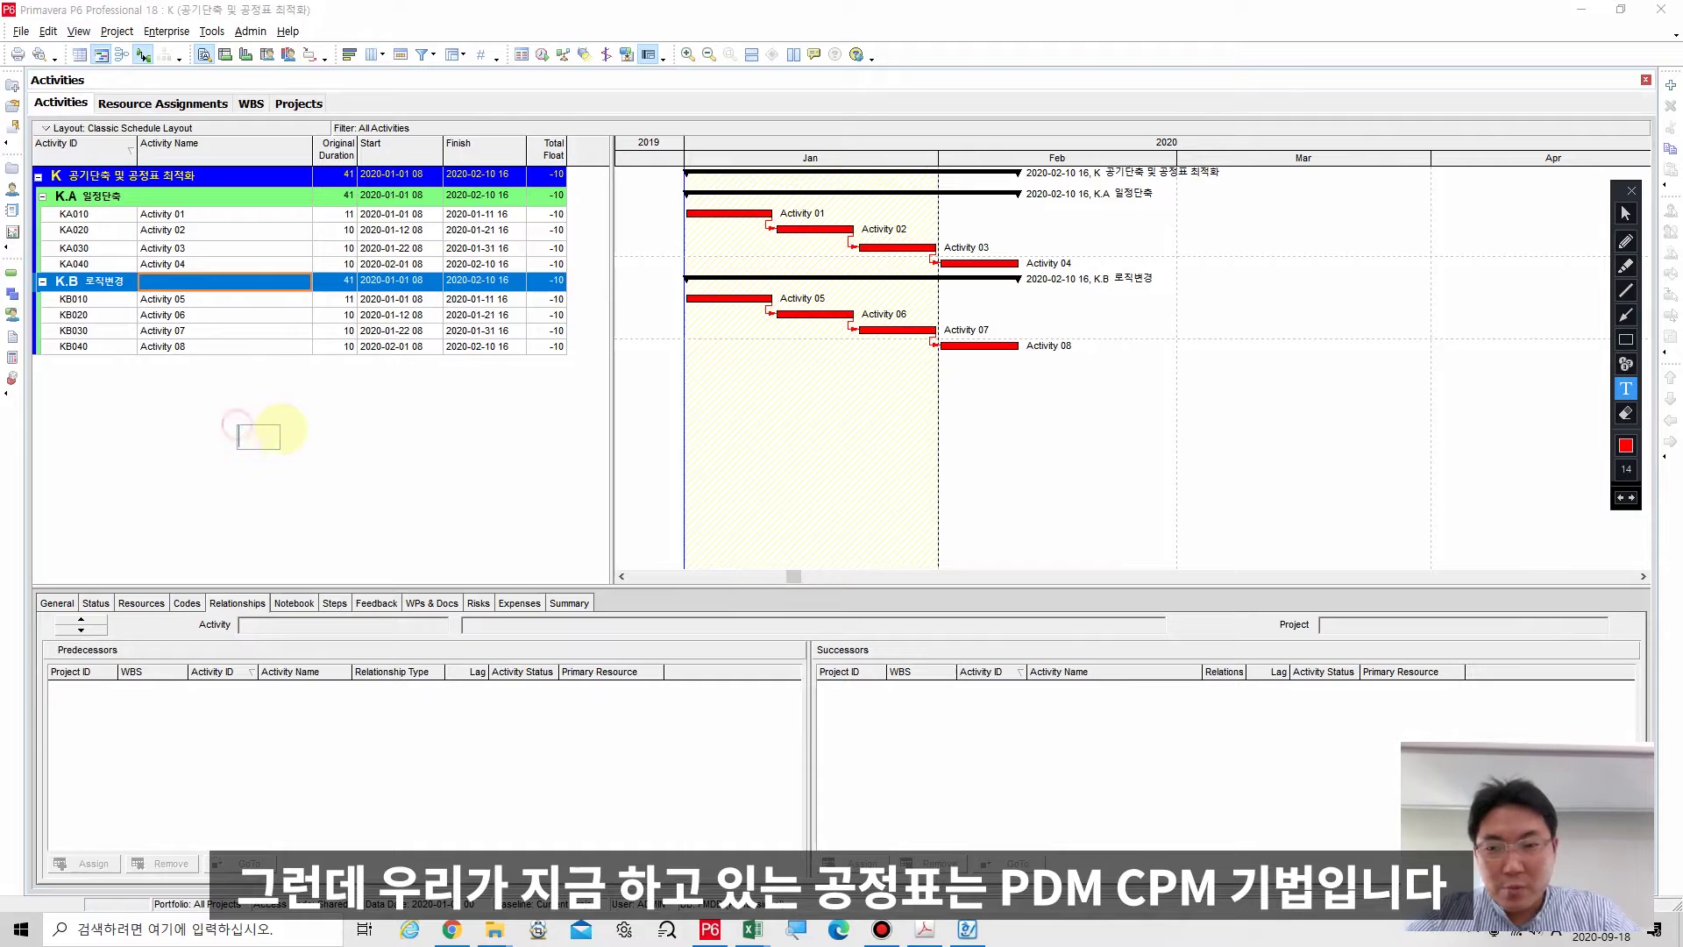
pyautogui.write('pdm / cpm')
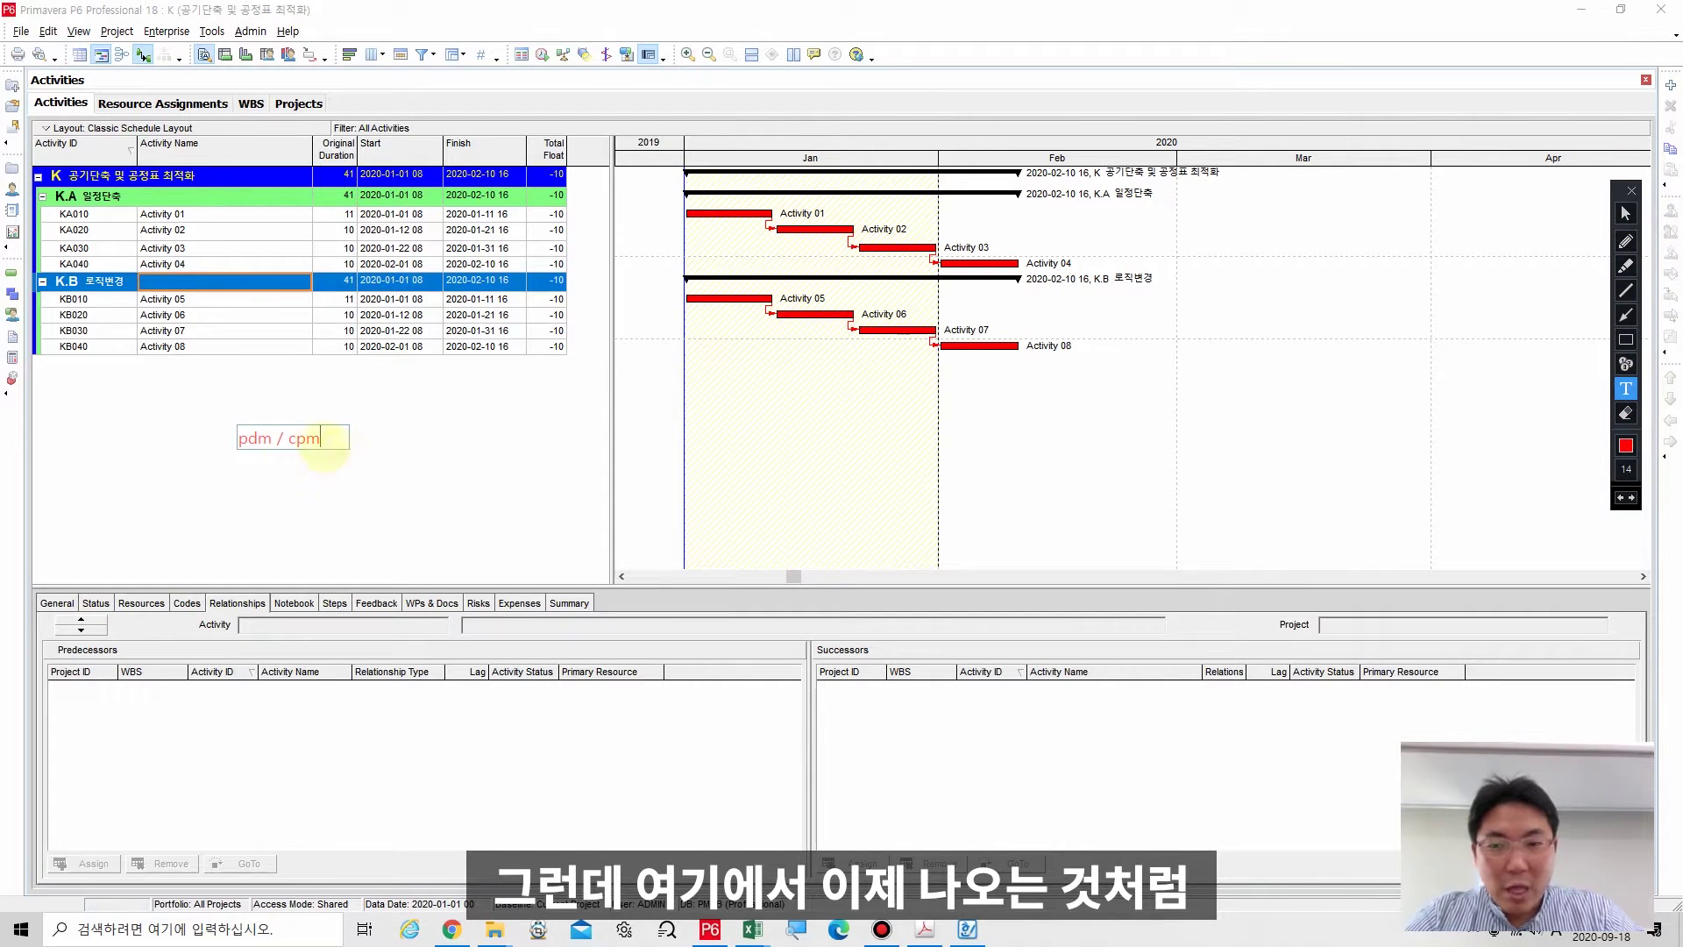
pyautogui.press('Escape')
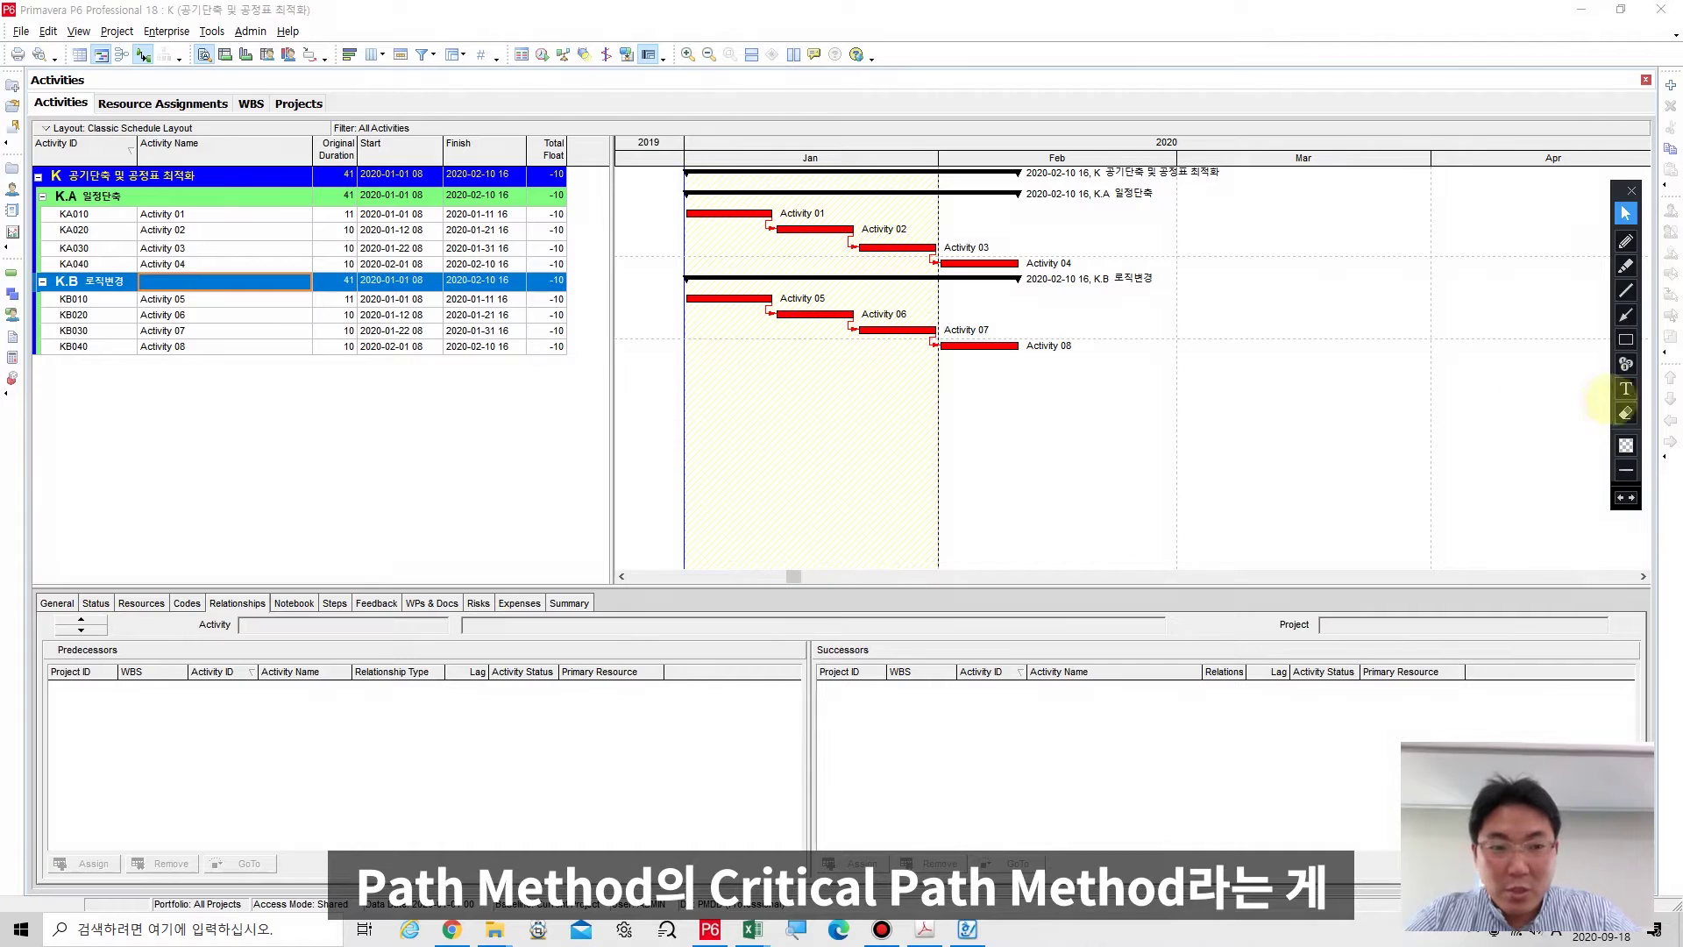
pyautogui.click(1627, 413)
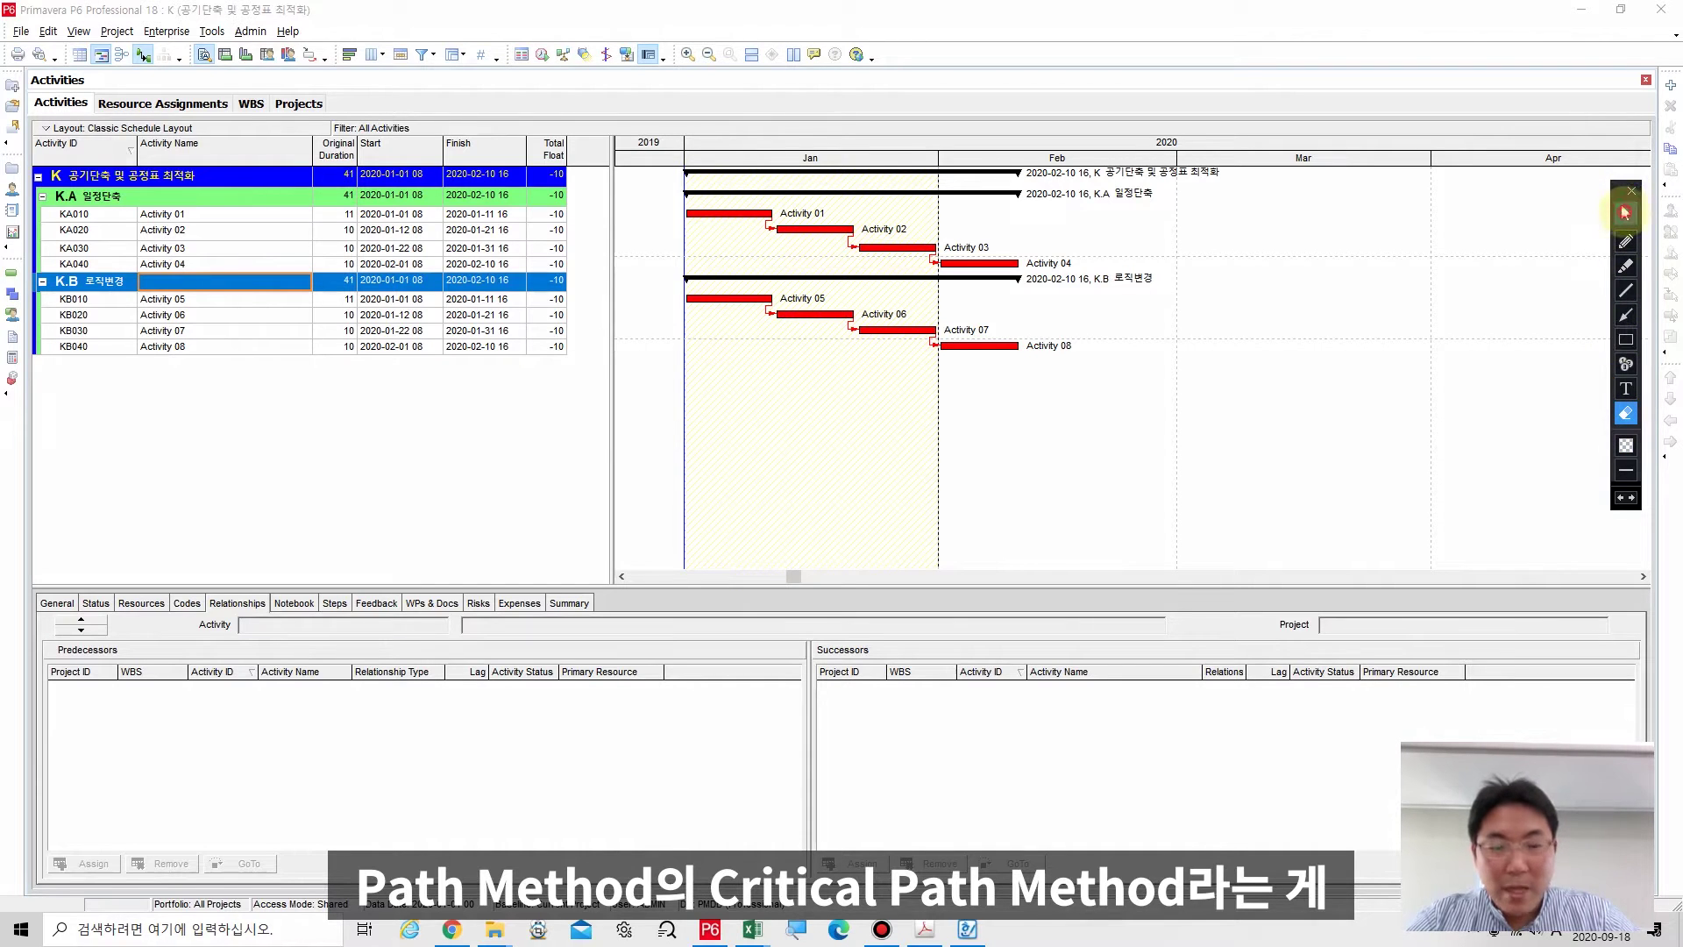
pyautogui.click(1626, 212)
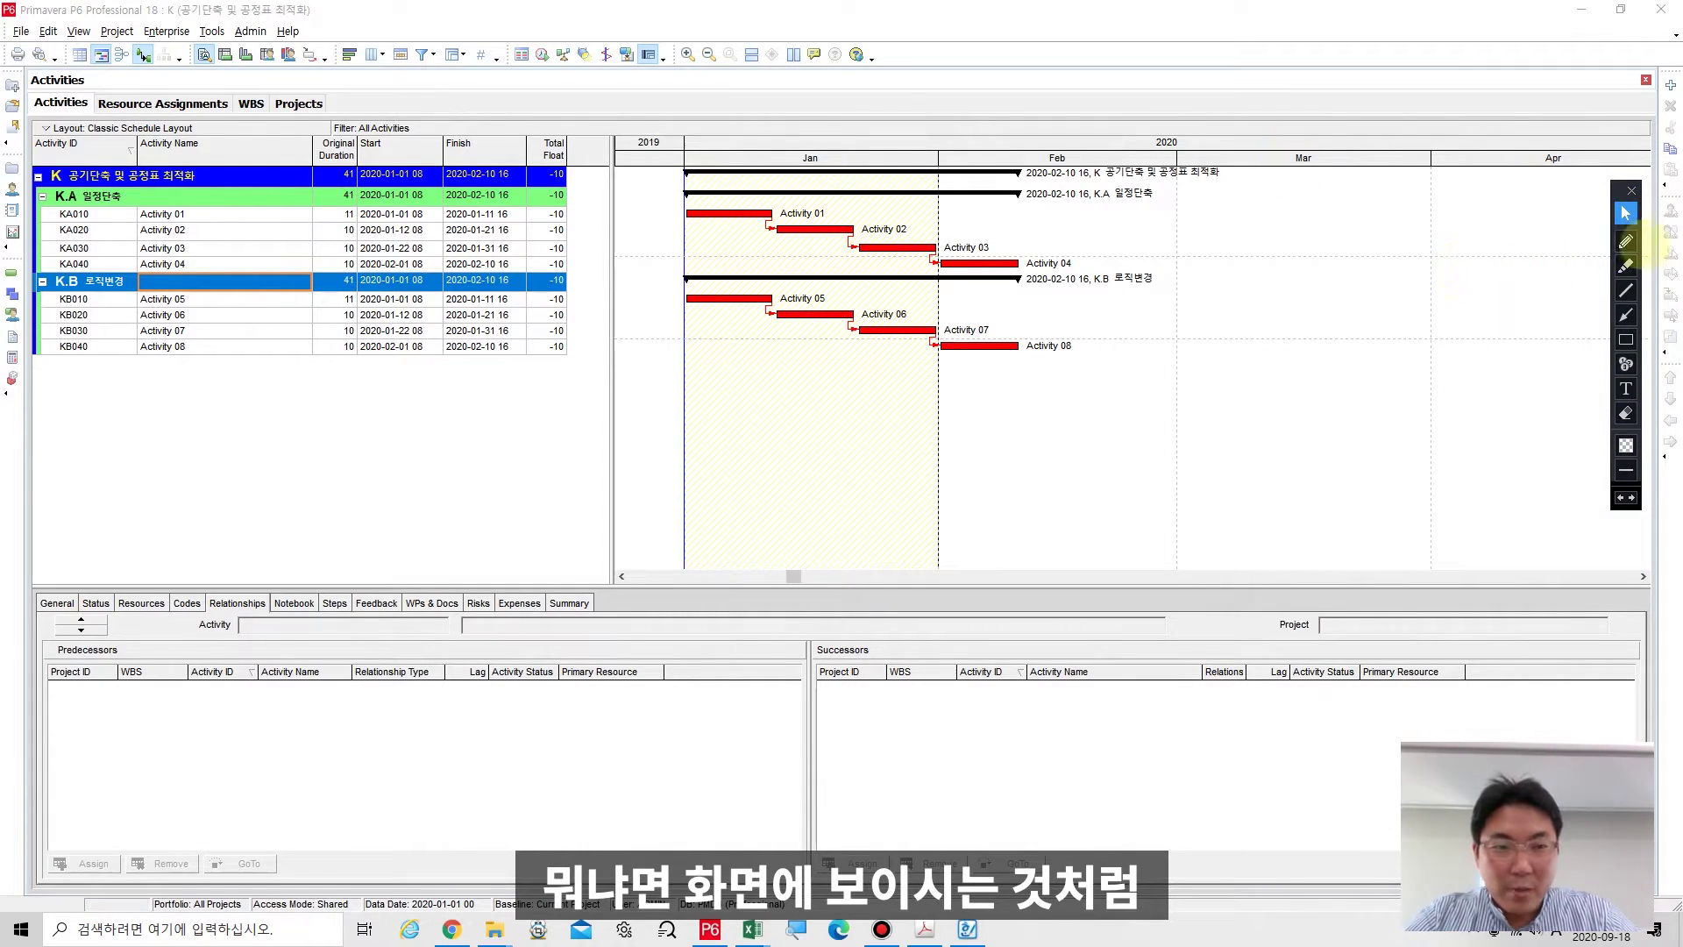
# Circle the links between Activity 01 to 04 and the whole chain in red on the Gantt chart, and erase the marks.
pyautogui.click(1626, 241)
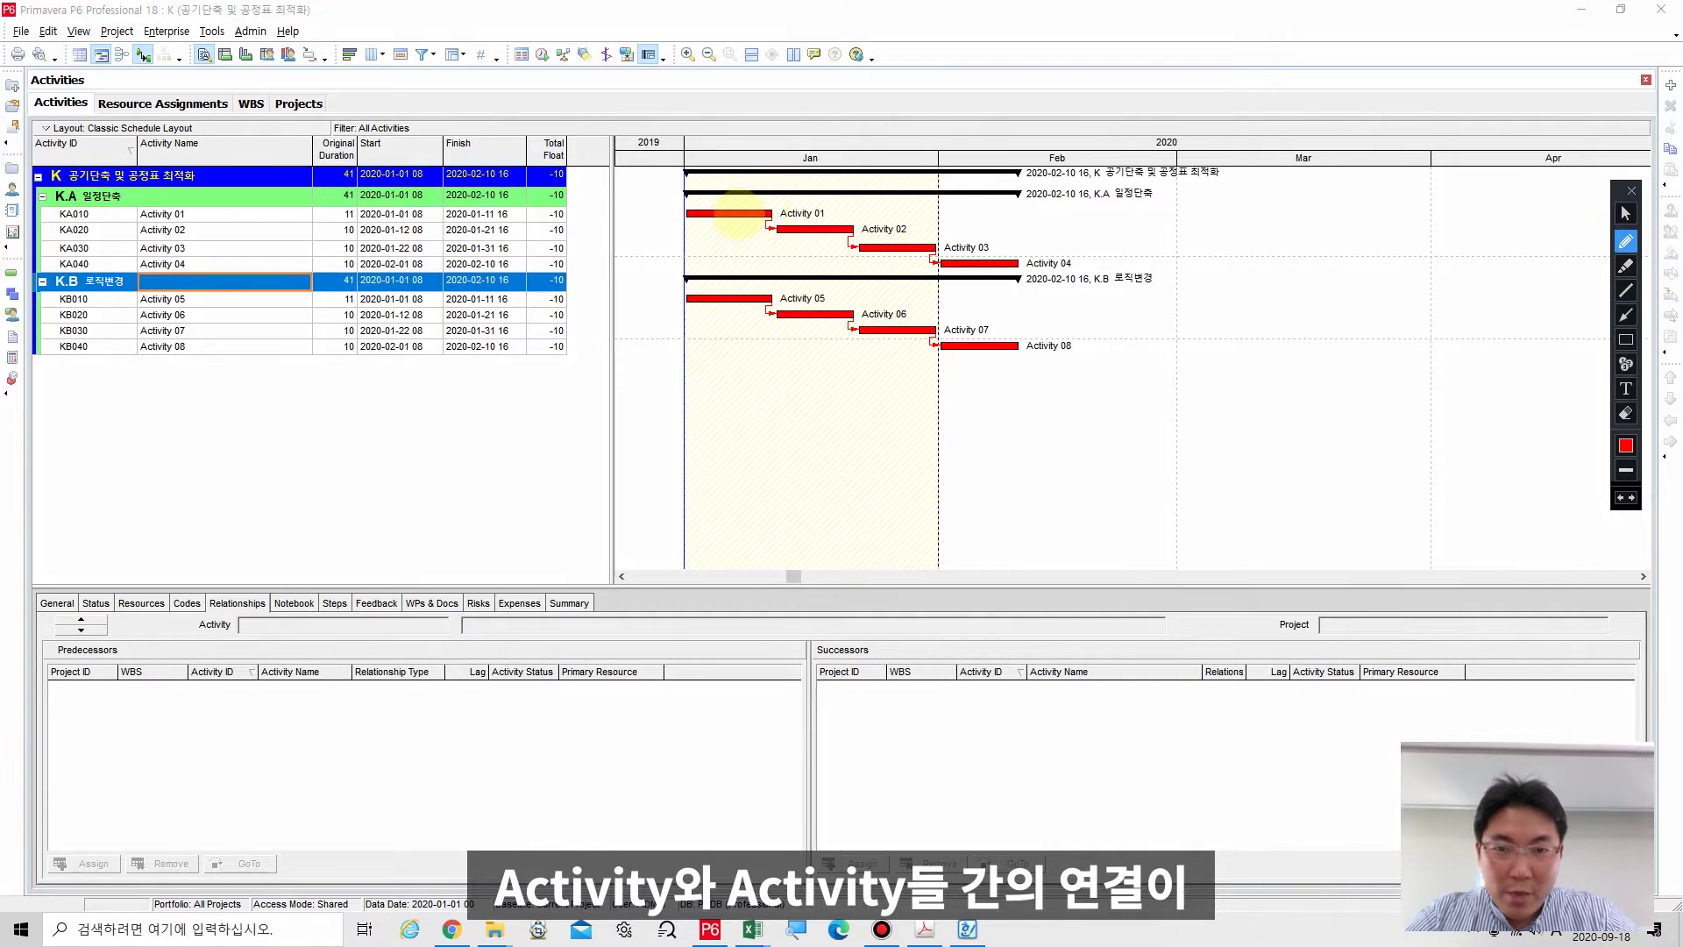
pyautogui.moveTo(769, 237)
pyautogui.mouseDown()
pyautogui.moveTo(800, 207)
pyautogui.moveTo(811, 235)
pyautogui.moveTo(763, 225)
pyautogui.mouseUp()
pyautogui.moveTo(875, 271)
pyautogui.mouseDown()
pyautogui.moveTo(842, 247)
pyautogui.moveTo(877, 215)
pyautogui.moveTo(872, 265)
pyautogui.moveTo(916, 241)
pyautogui.moveTo(960, 250)
pyautogui.moveTo(953, 289)
pyautogui.mouseUp()
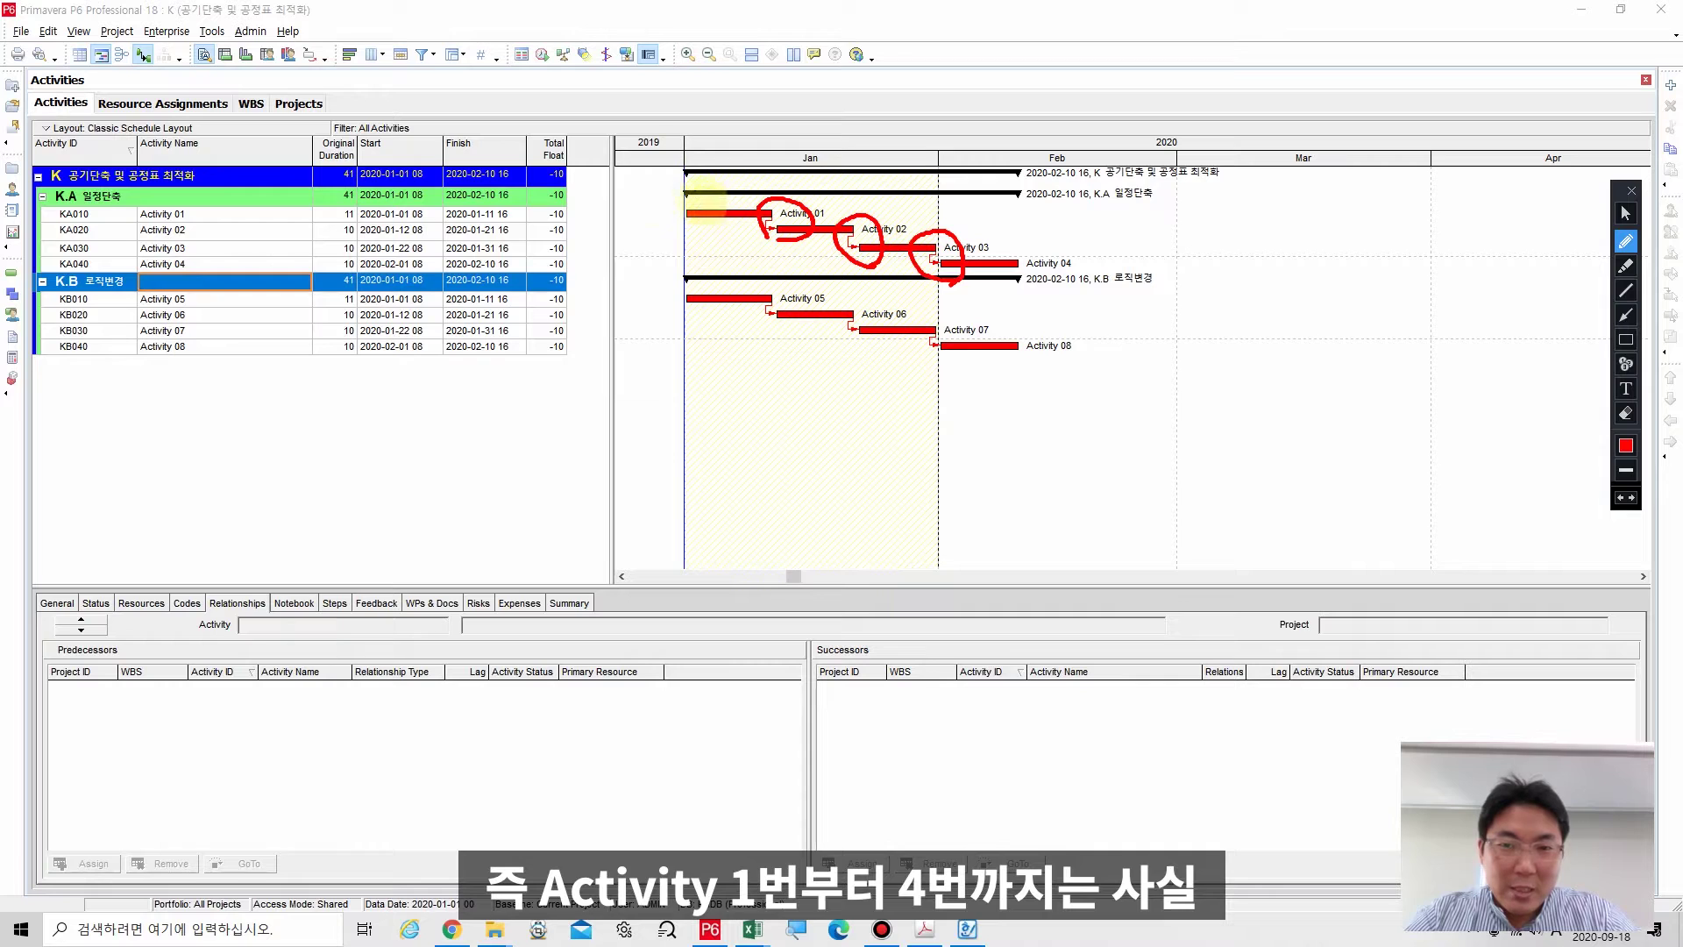
pyautogui.moveTo(706, 209)
pyautogui.mouseDown()
pyautogui.moveTo(662, 215)
pyautogui.moveTo(755, 262)
pyautogui.moveTo(955, 303)
pyautogui.moveTo(1007, 235)
pyautogui.moveTo(854, 194)
pyautogui.moveTo(728, 184)
pyautogui.moveTo(666, 206)
pyautogui.mouseUp()
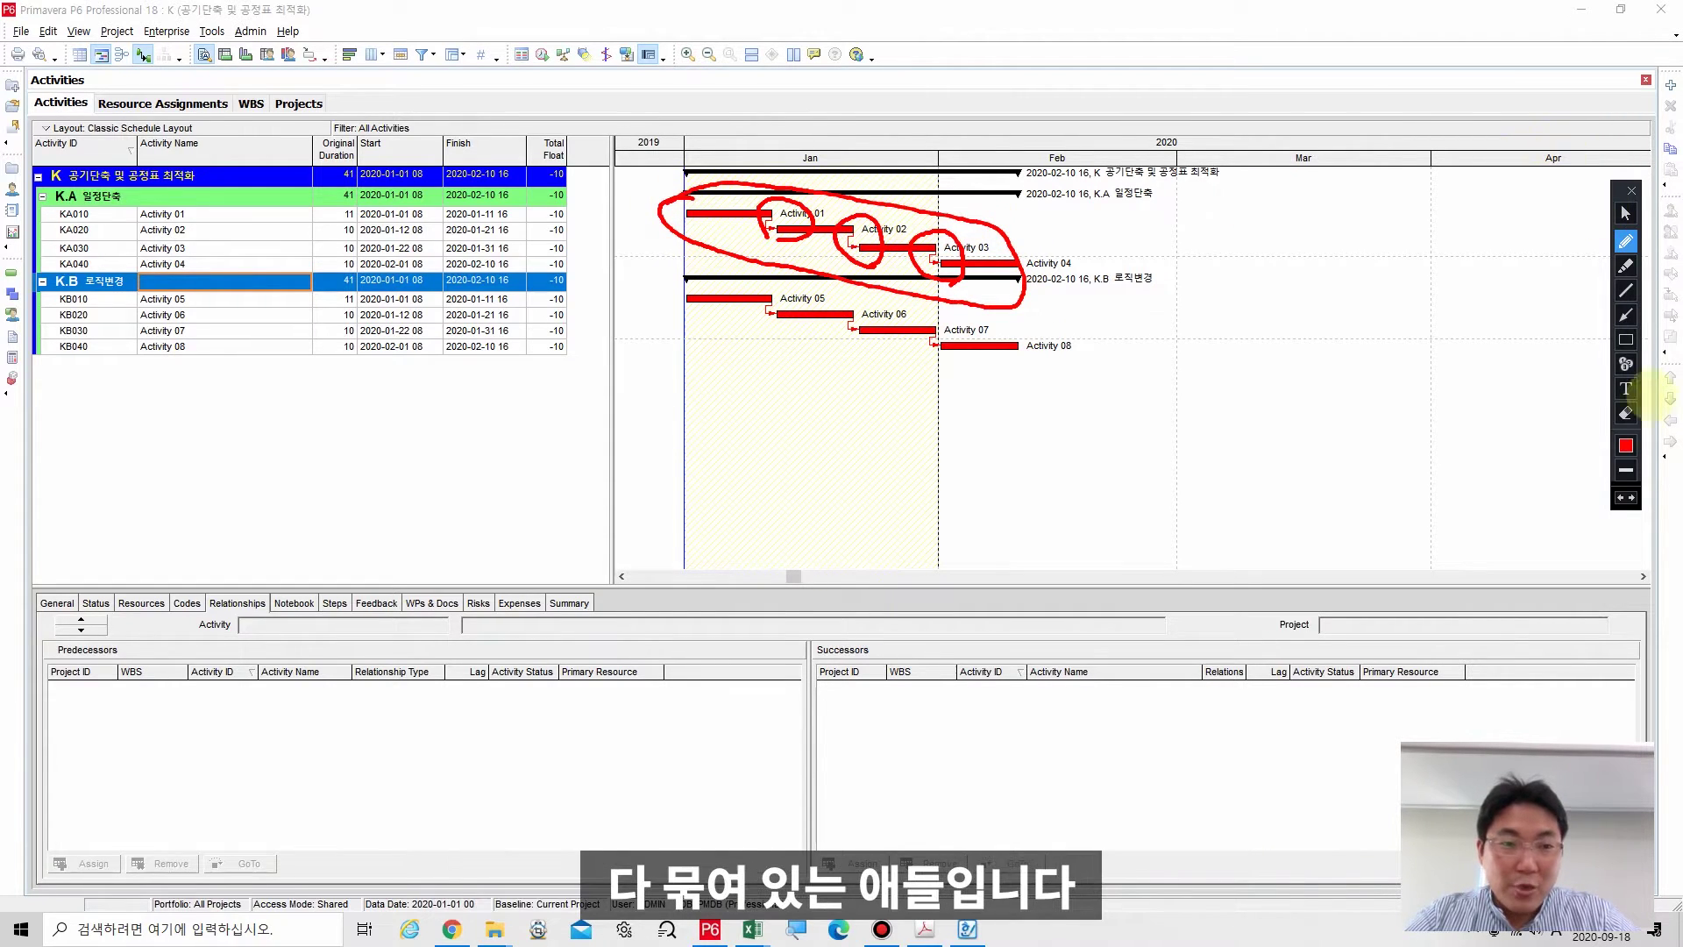
pyautogui.click(1627, 413)
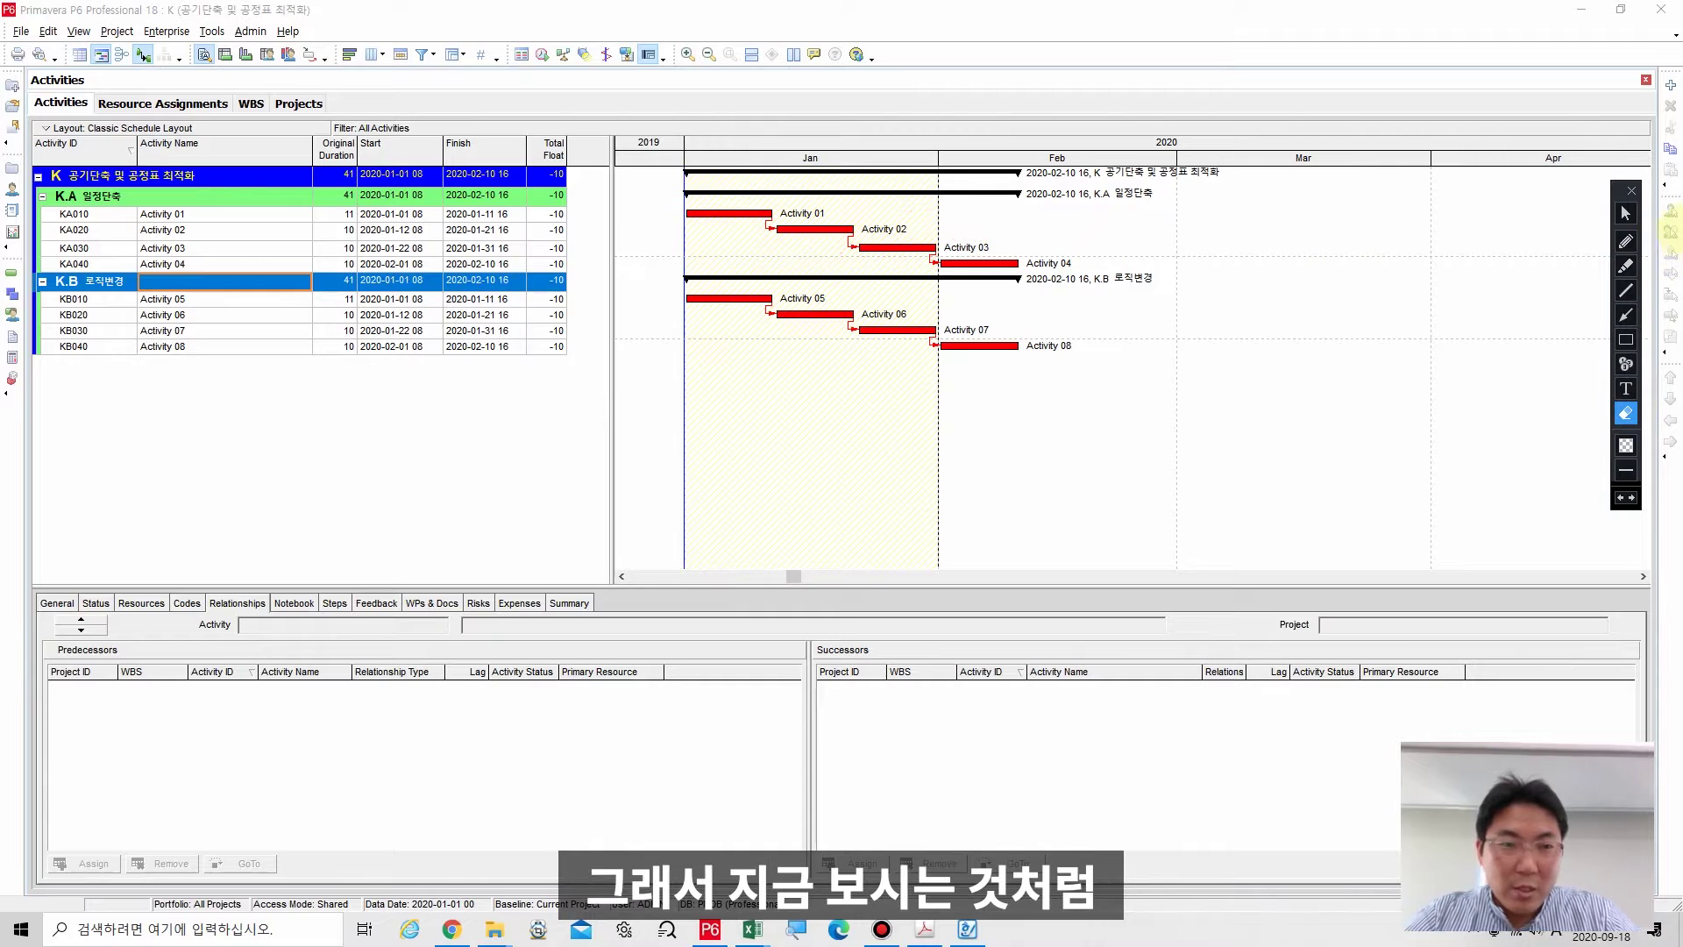
pyautogui.click(1627, 213)
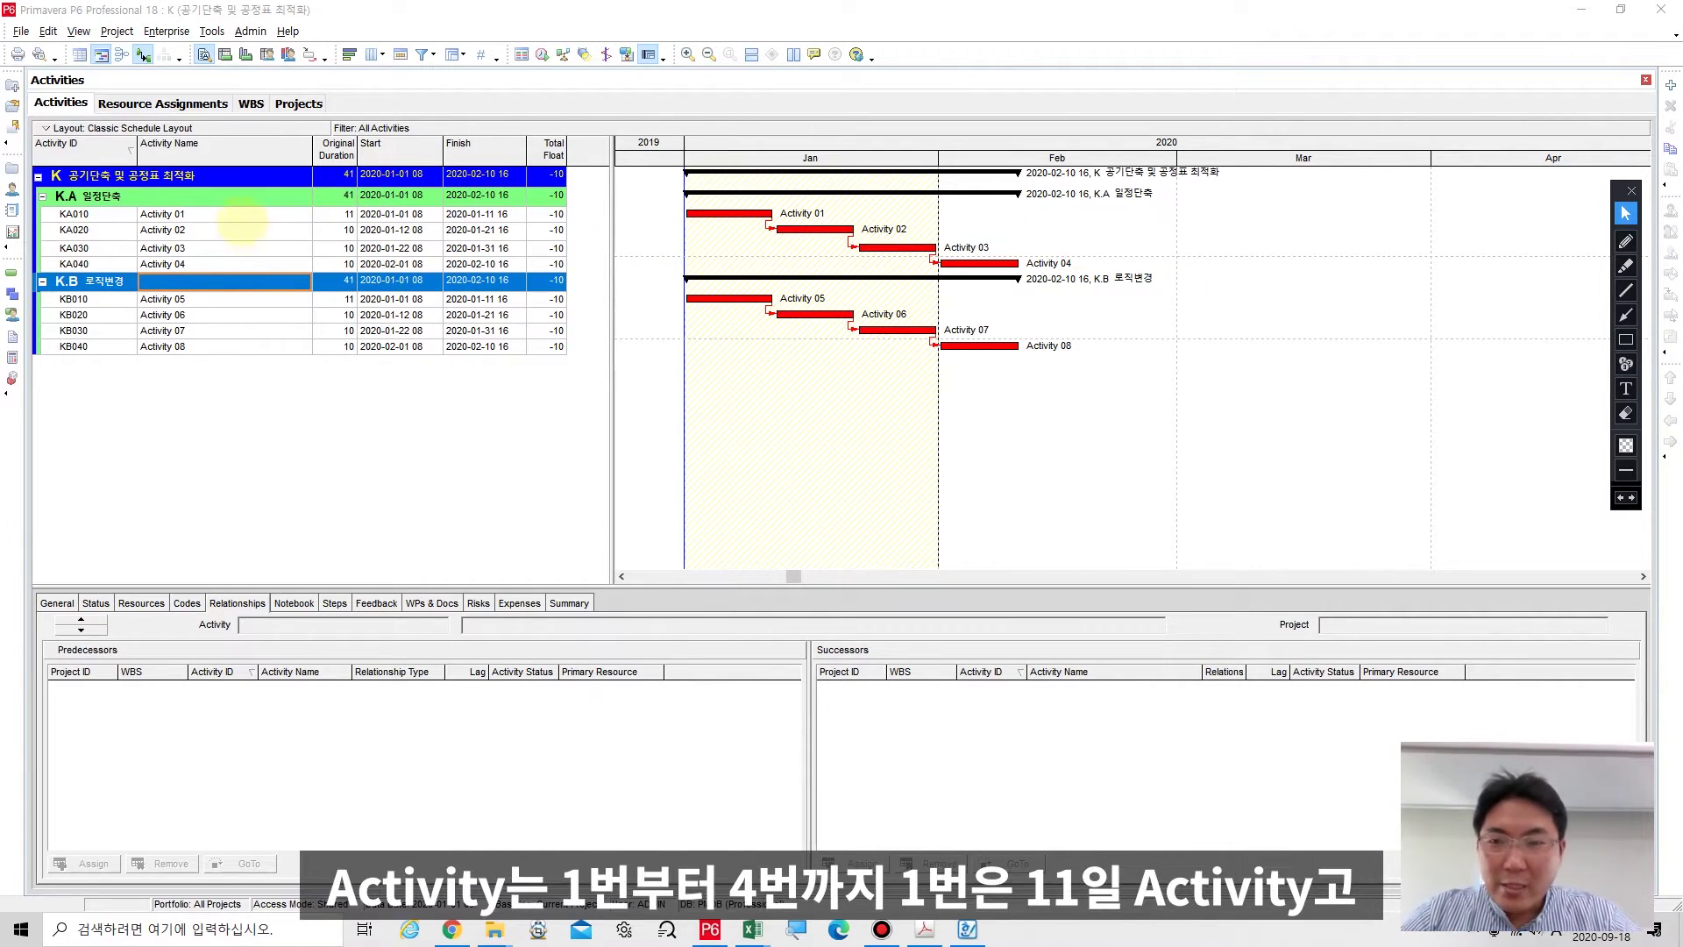
# Set the original duration of Activity 01 (KA010) to 1 day and reschedule the project.
pyautogui.click(231, 214)
pyautogui.click(230, 264)
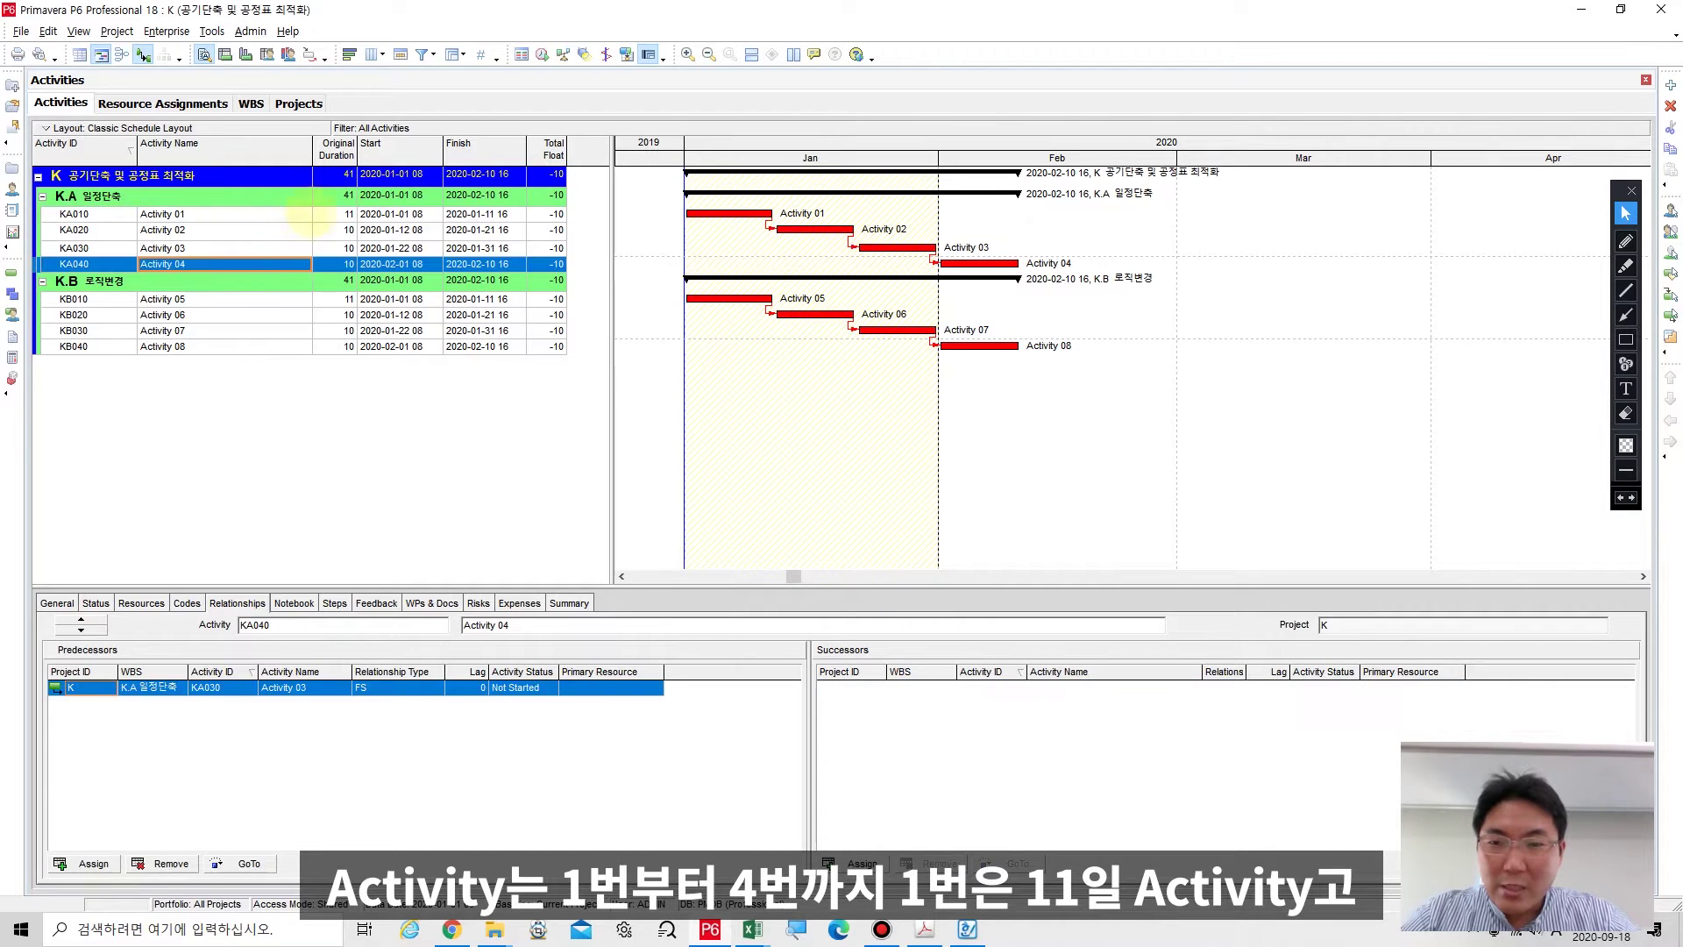
pyautogui.click(336, 217)
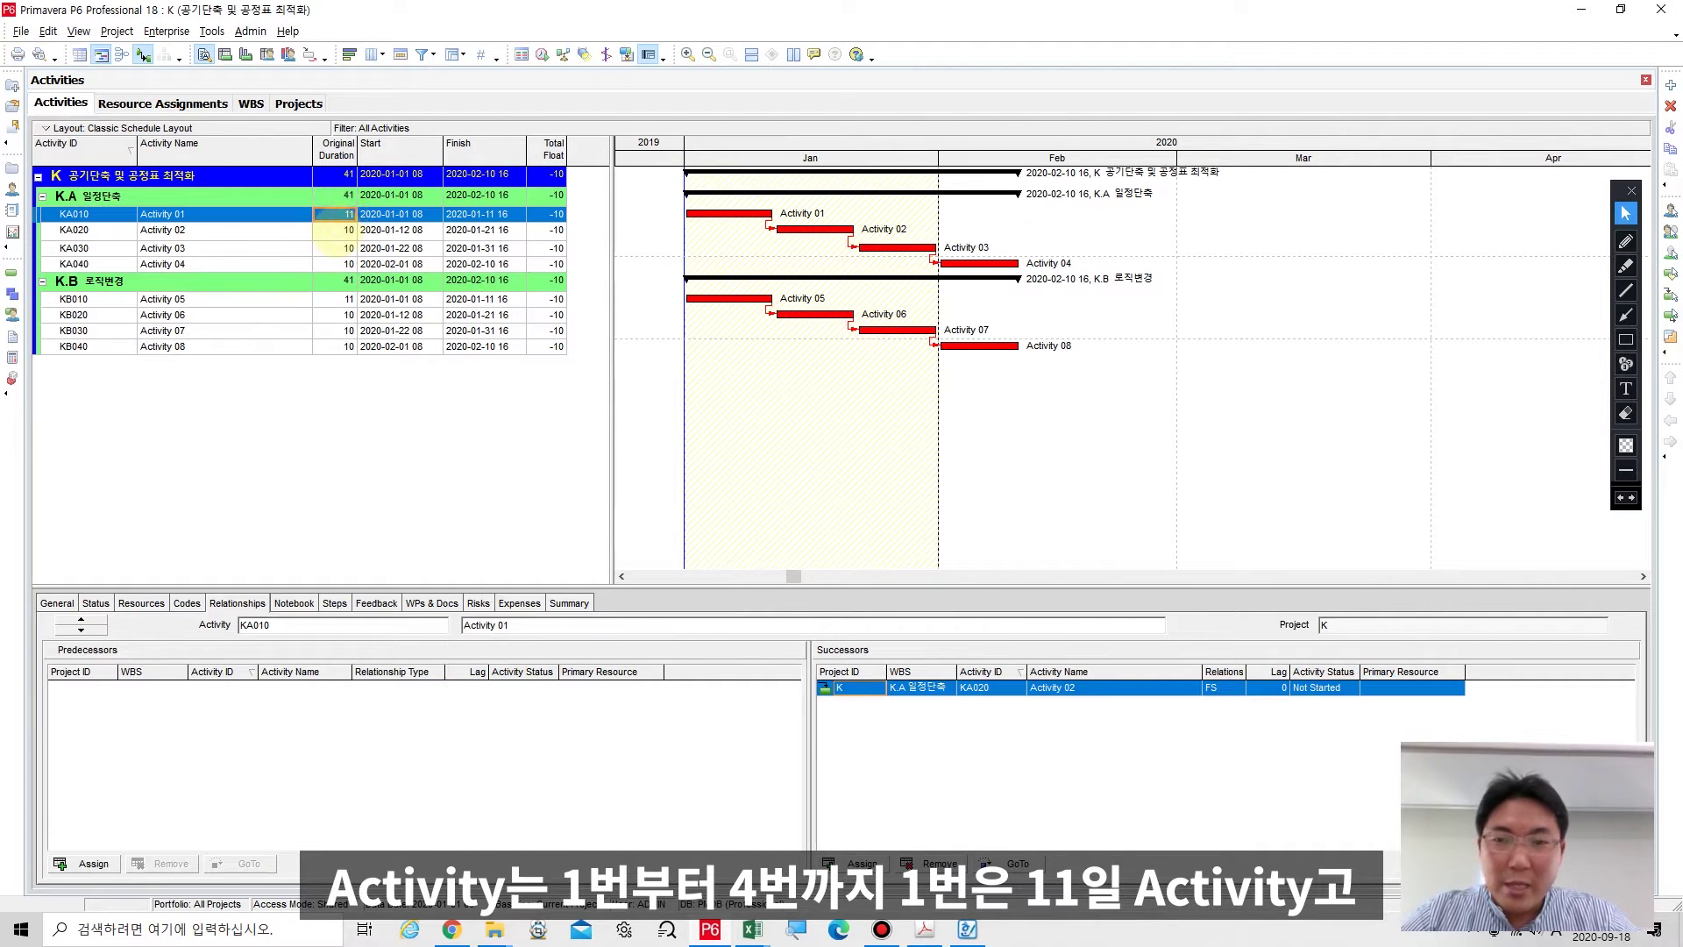
pyautogui.click(337, 230)
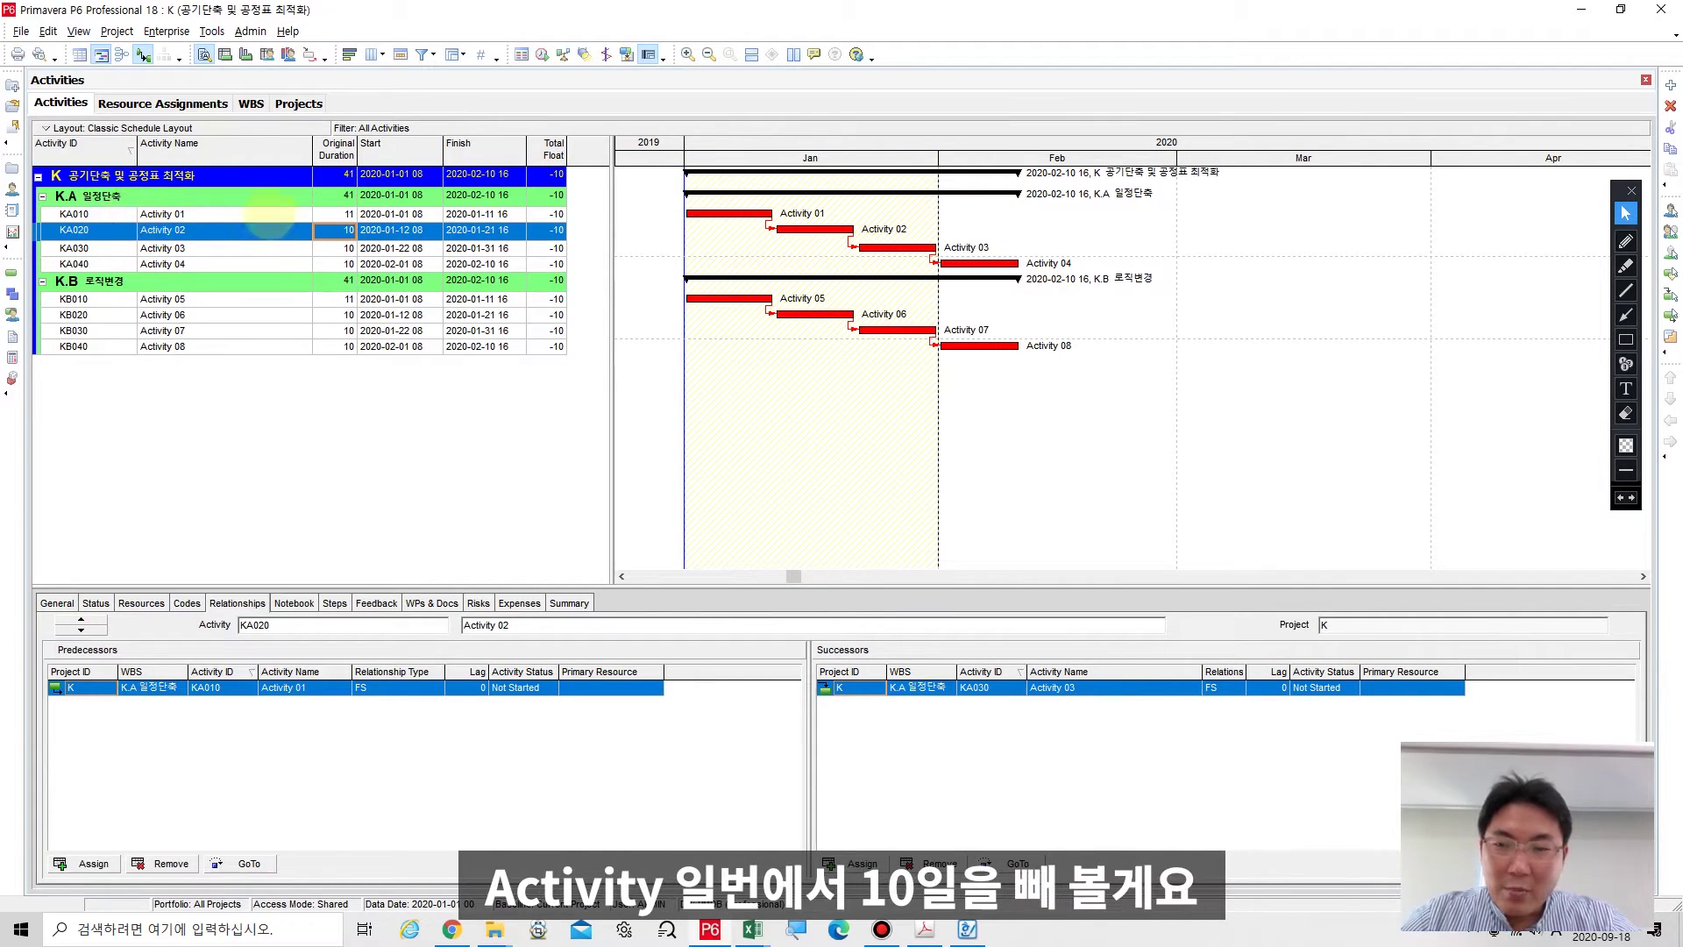
pyautogui.click(338, 214)
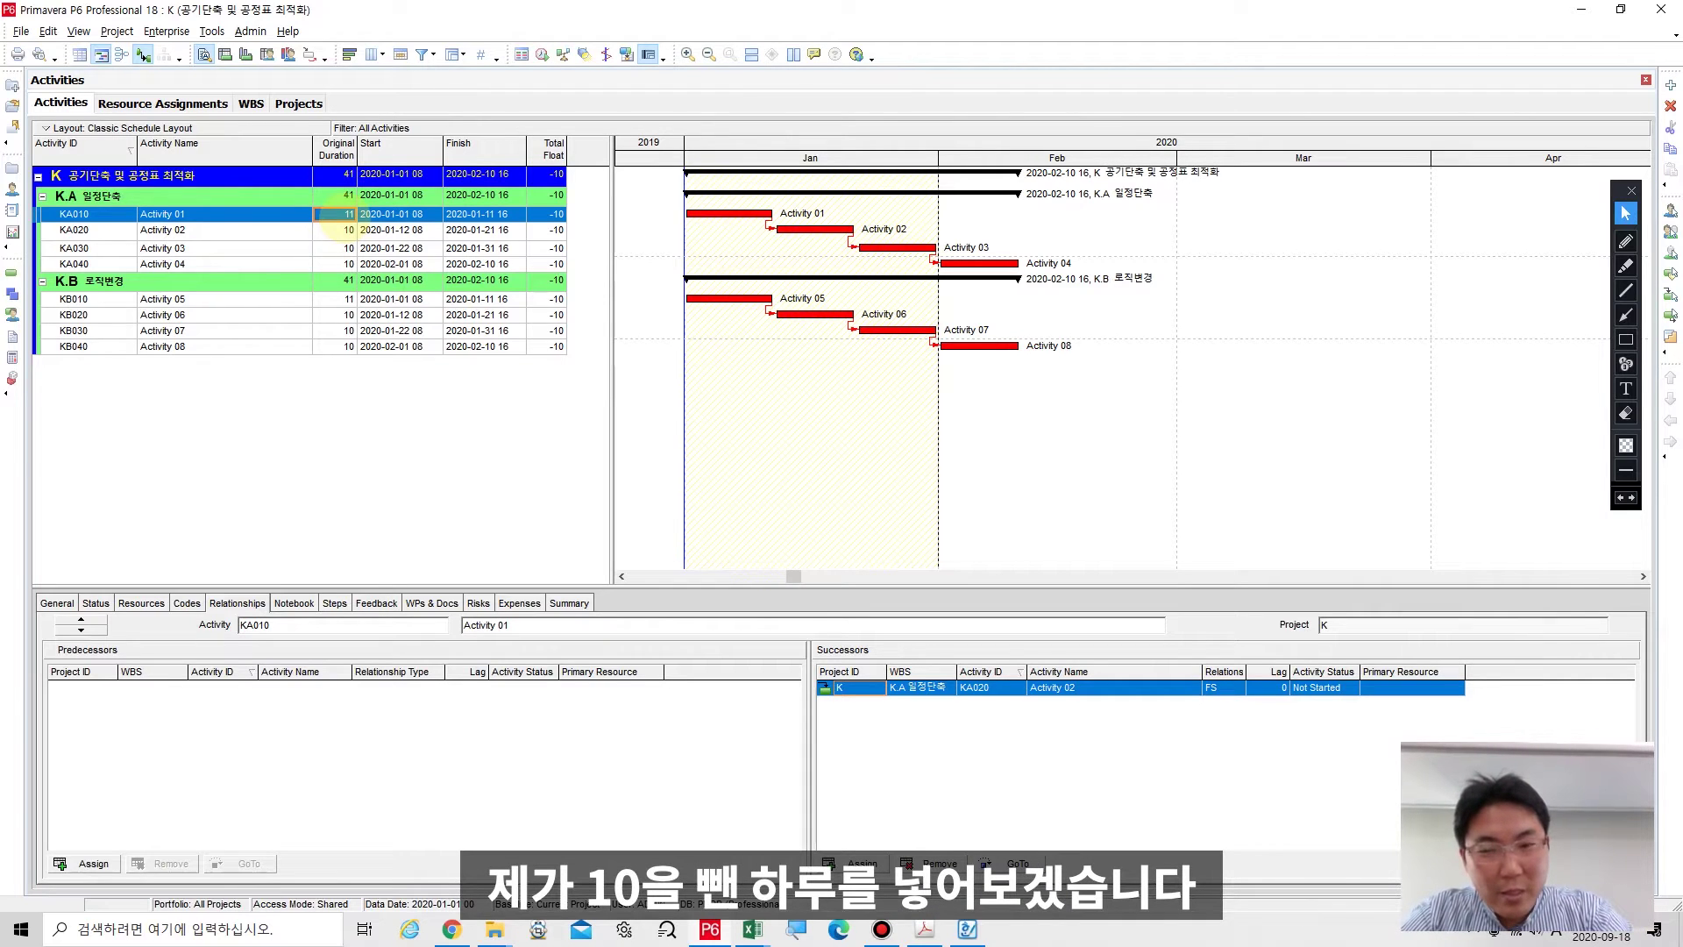
pyautogui.write('1')
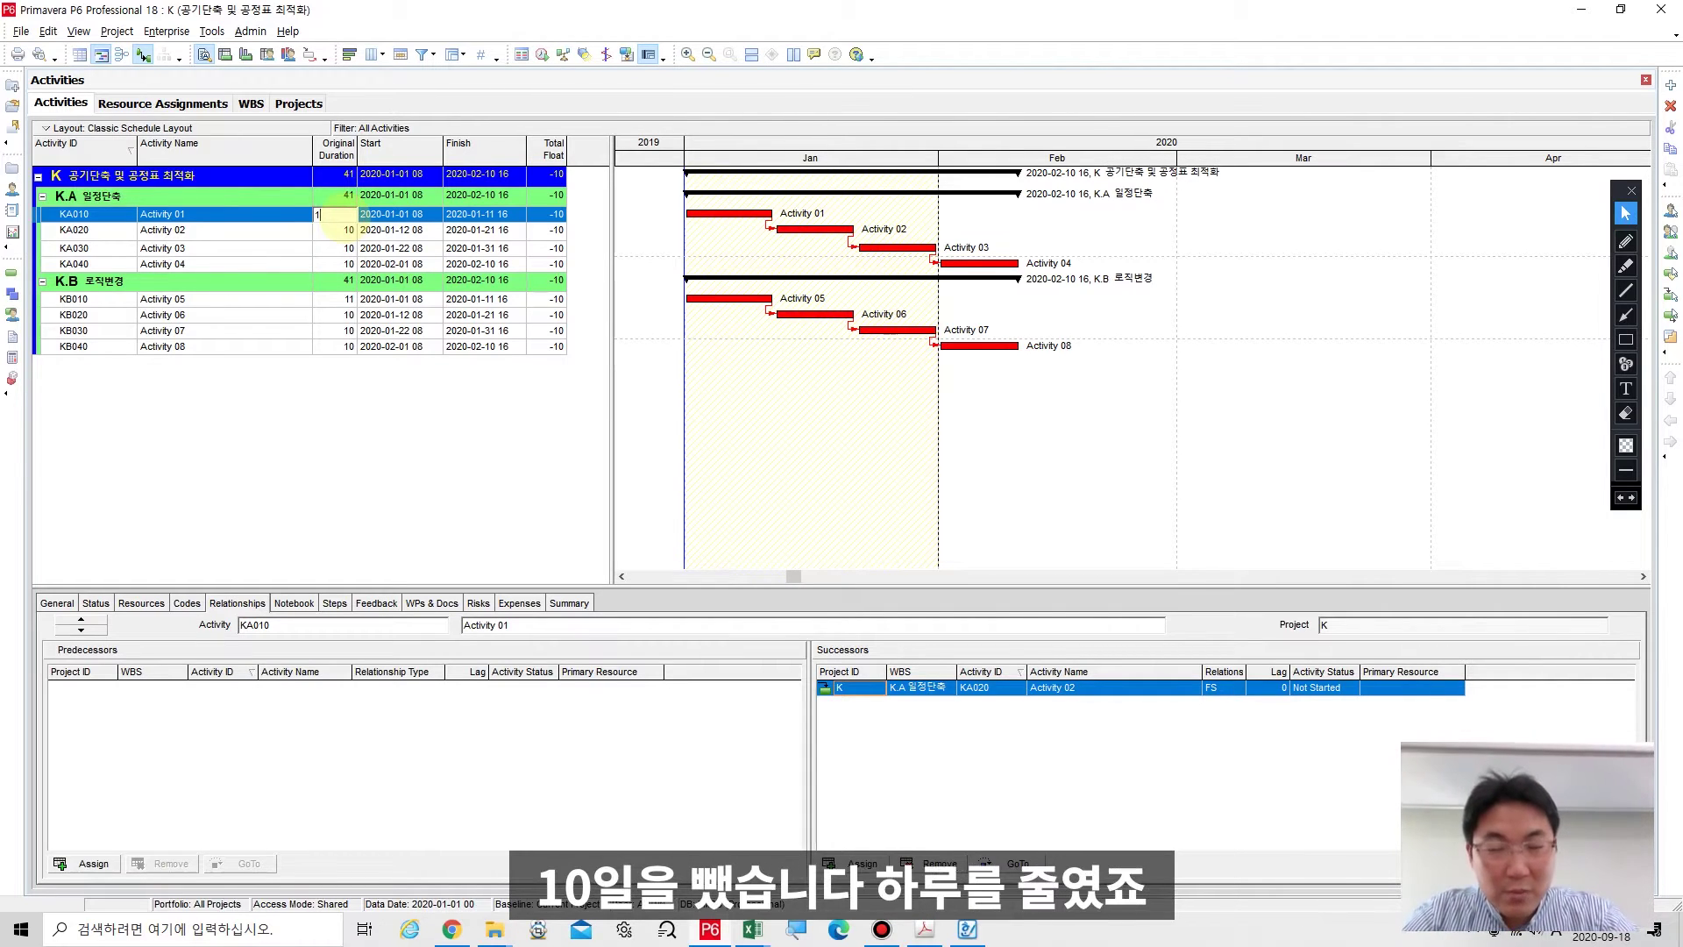
pyautogui.press('Return')
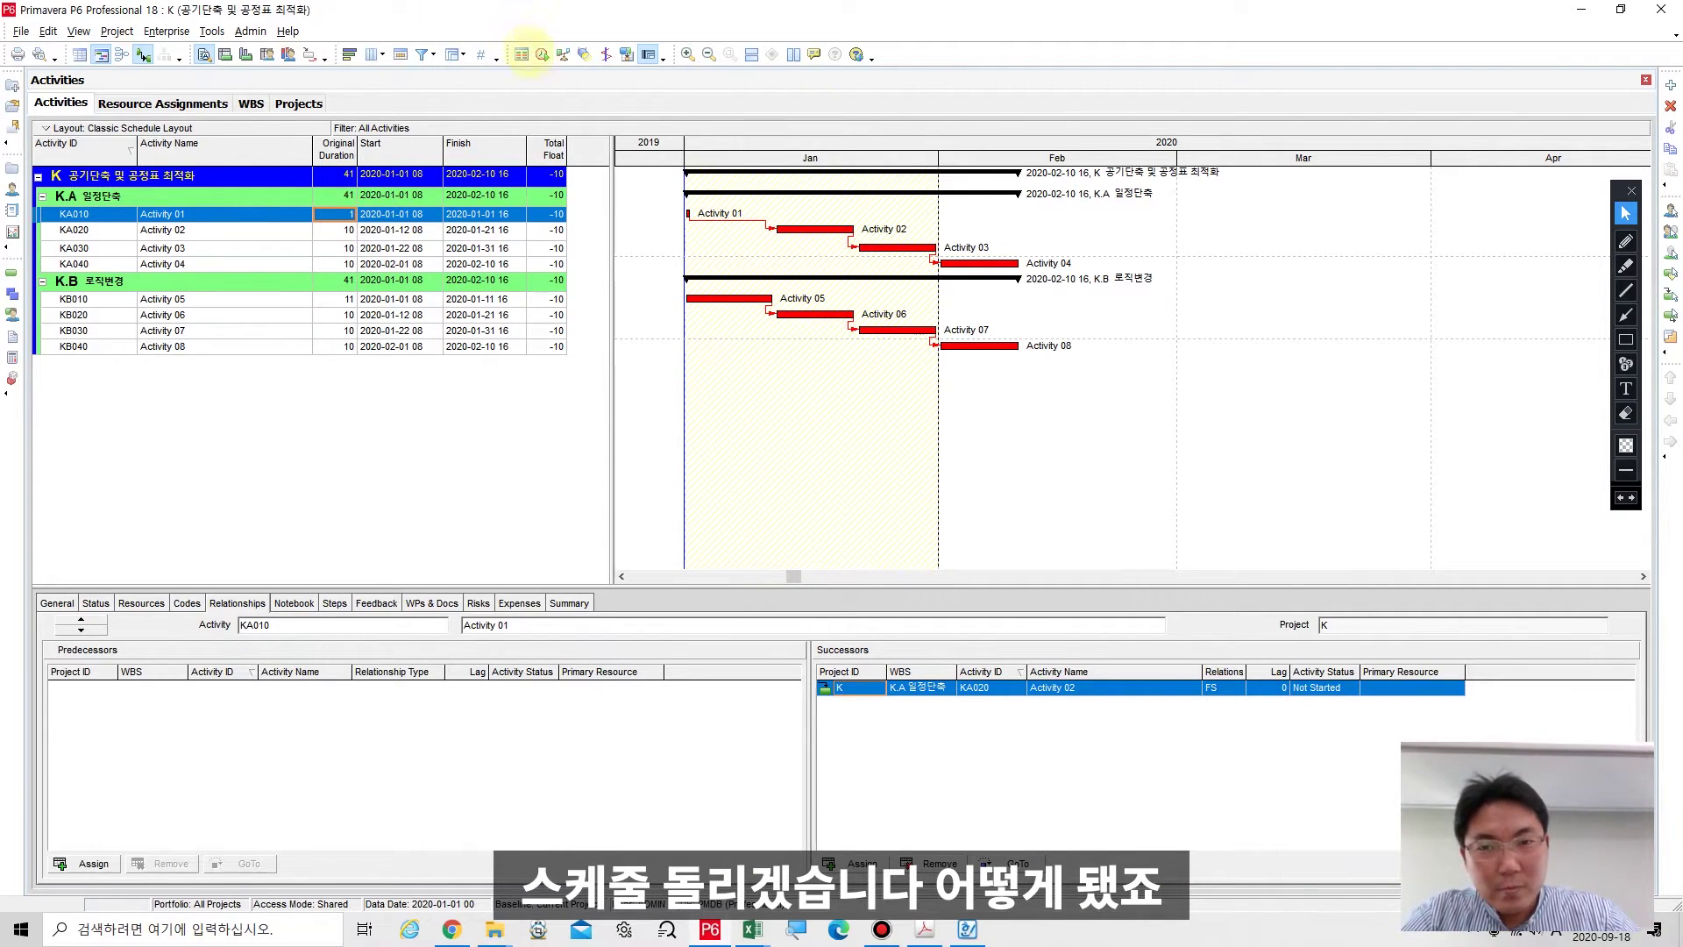
pyautogui.click(543, 54)
pyautogui.press('Return')
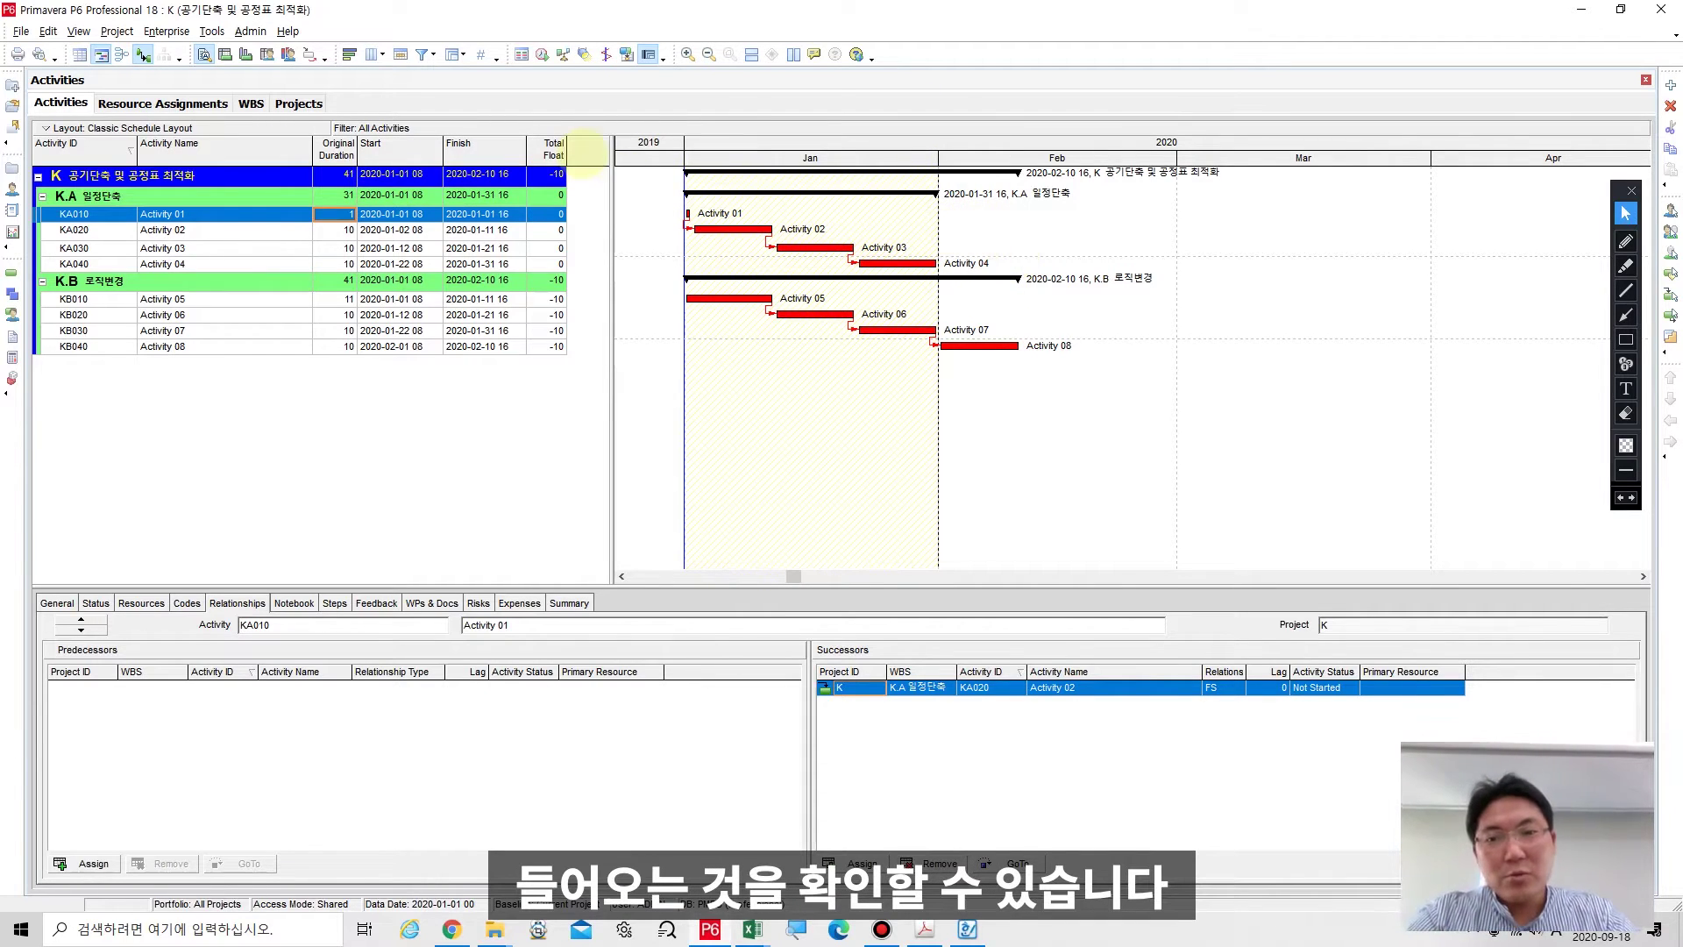
# Restore the original duration of Activity 01 to 11 days and reschedule the project.
pyautogui.write('11')
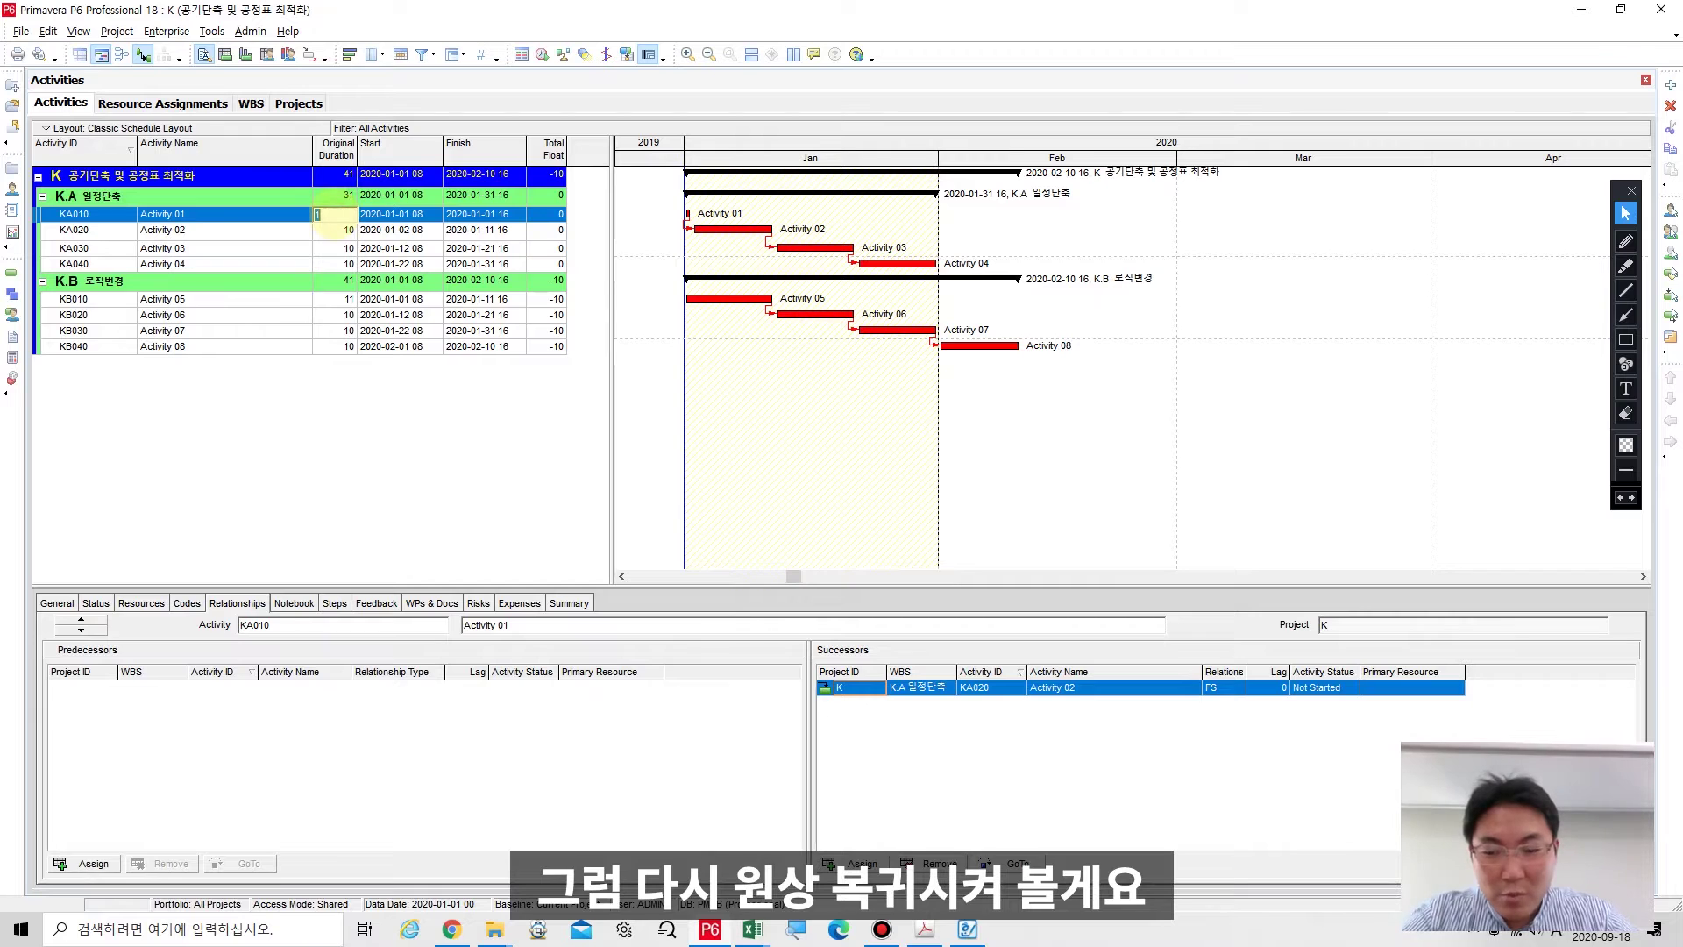
pyautogui.press('Return')
pyautogui.press('F9')
pyautogui.press('Return')
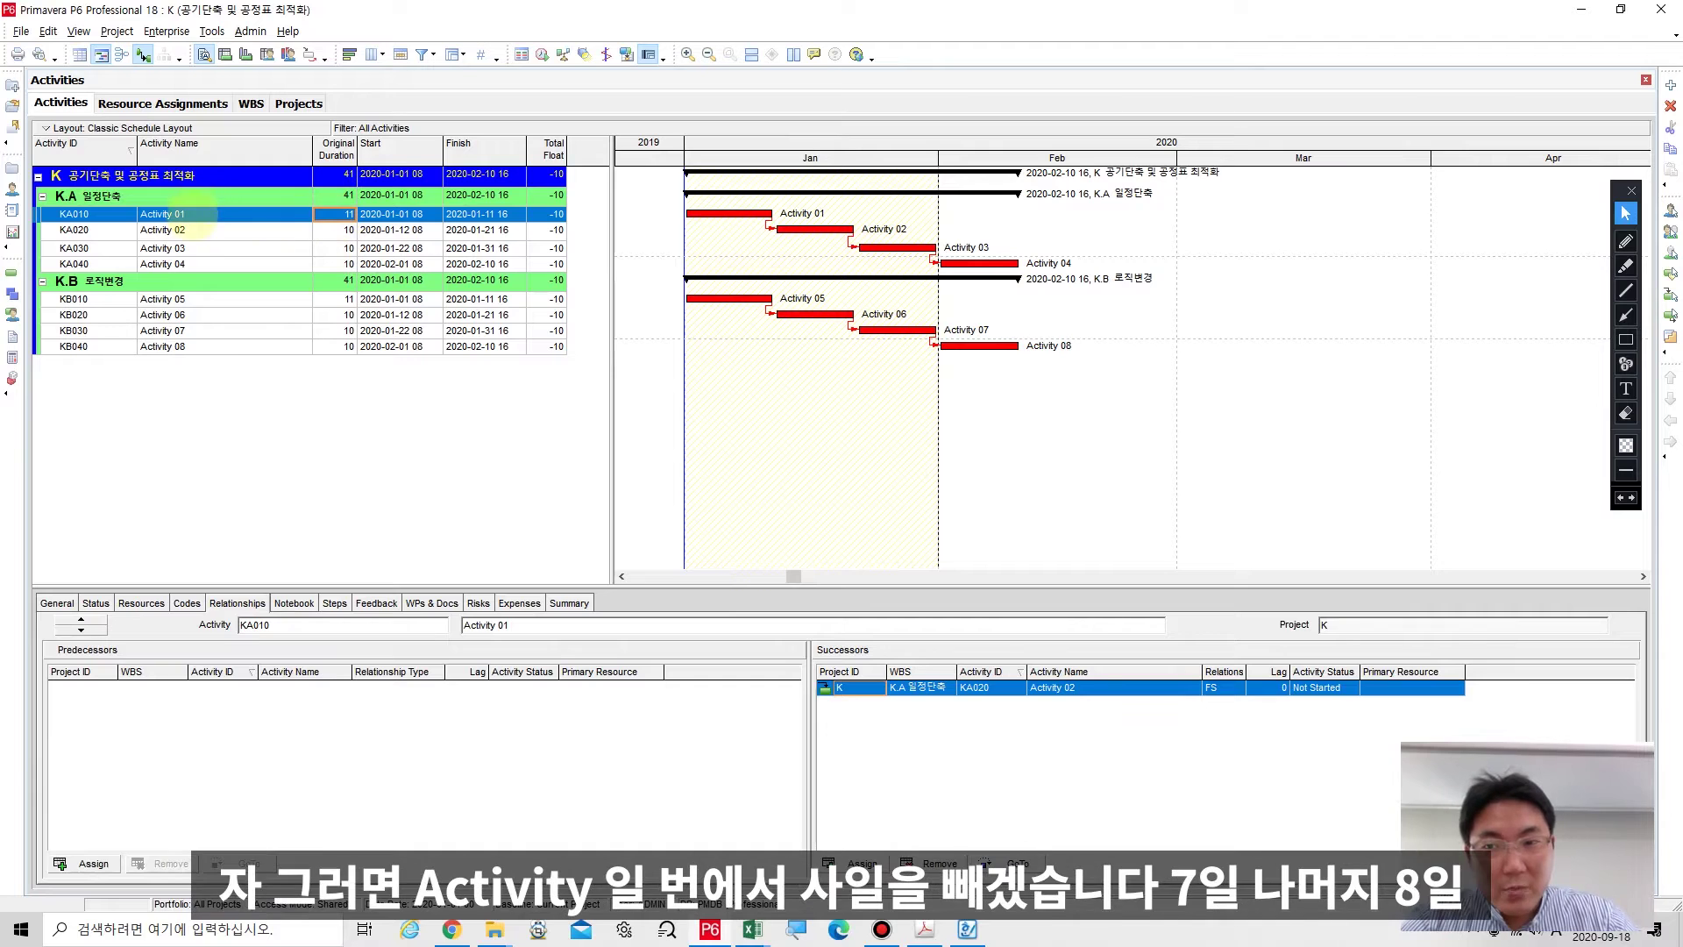
# Set the original duration of Activity 01 to 7 days and of Activity 02, 03 and 04 to 8 days each, and reschedule the project.
pyautogui.click(337, 216)
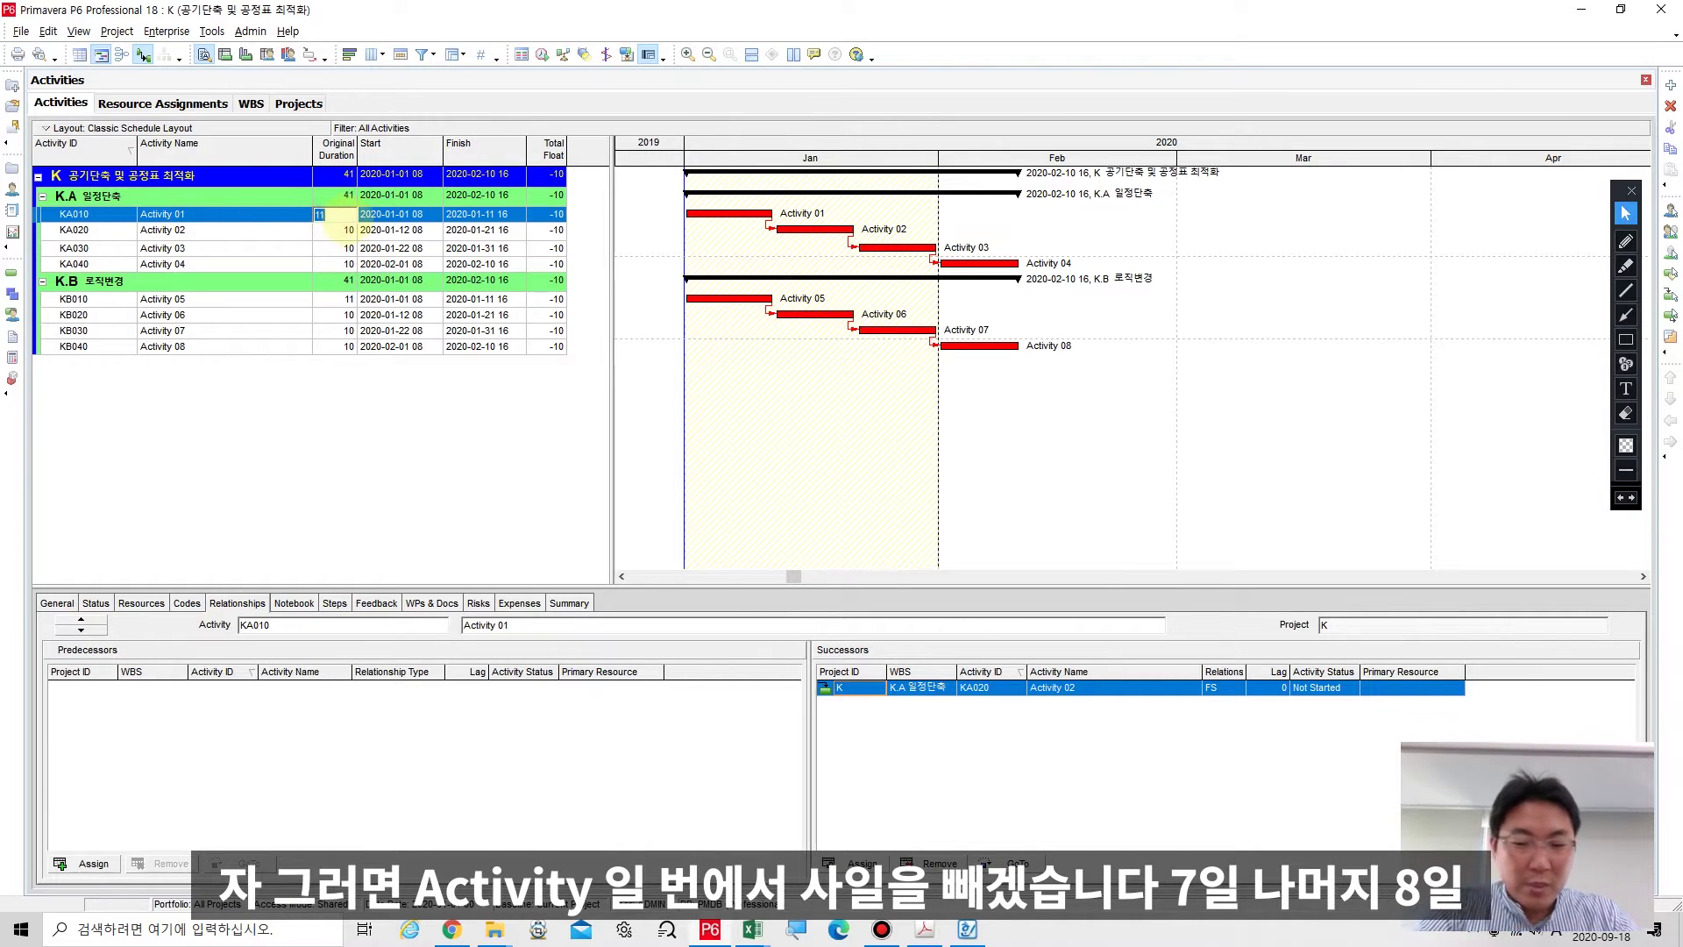
pyautogui.write('7')
pyautogui.press('Return')
pyautogui.write('8')
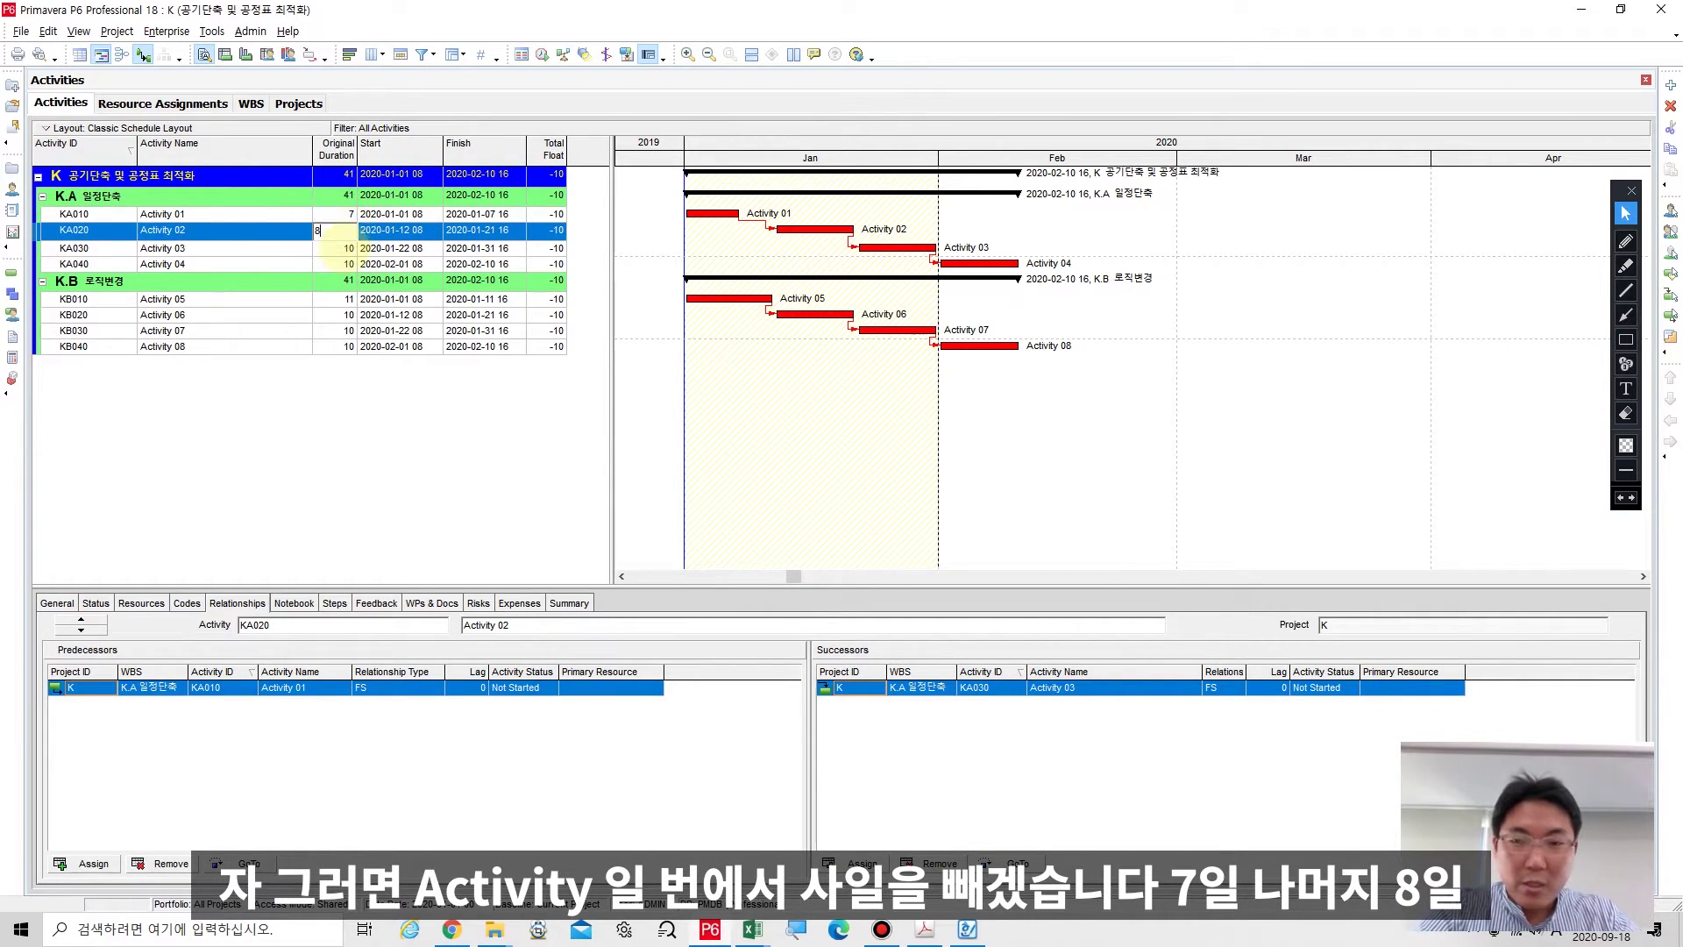
pyautogui.press('Return')
pyautogui.write('8')
pyautogui.press('Return')
pyautogui.write('8')
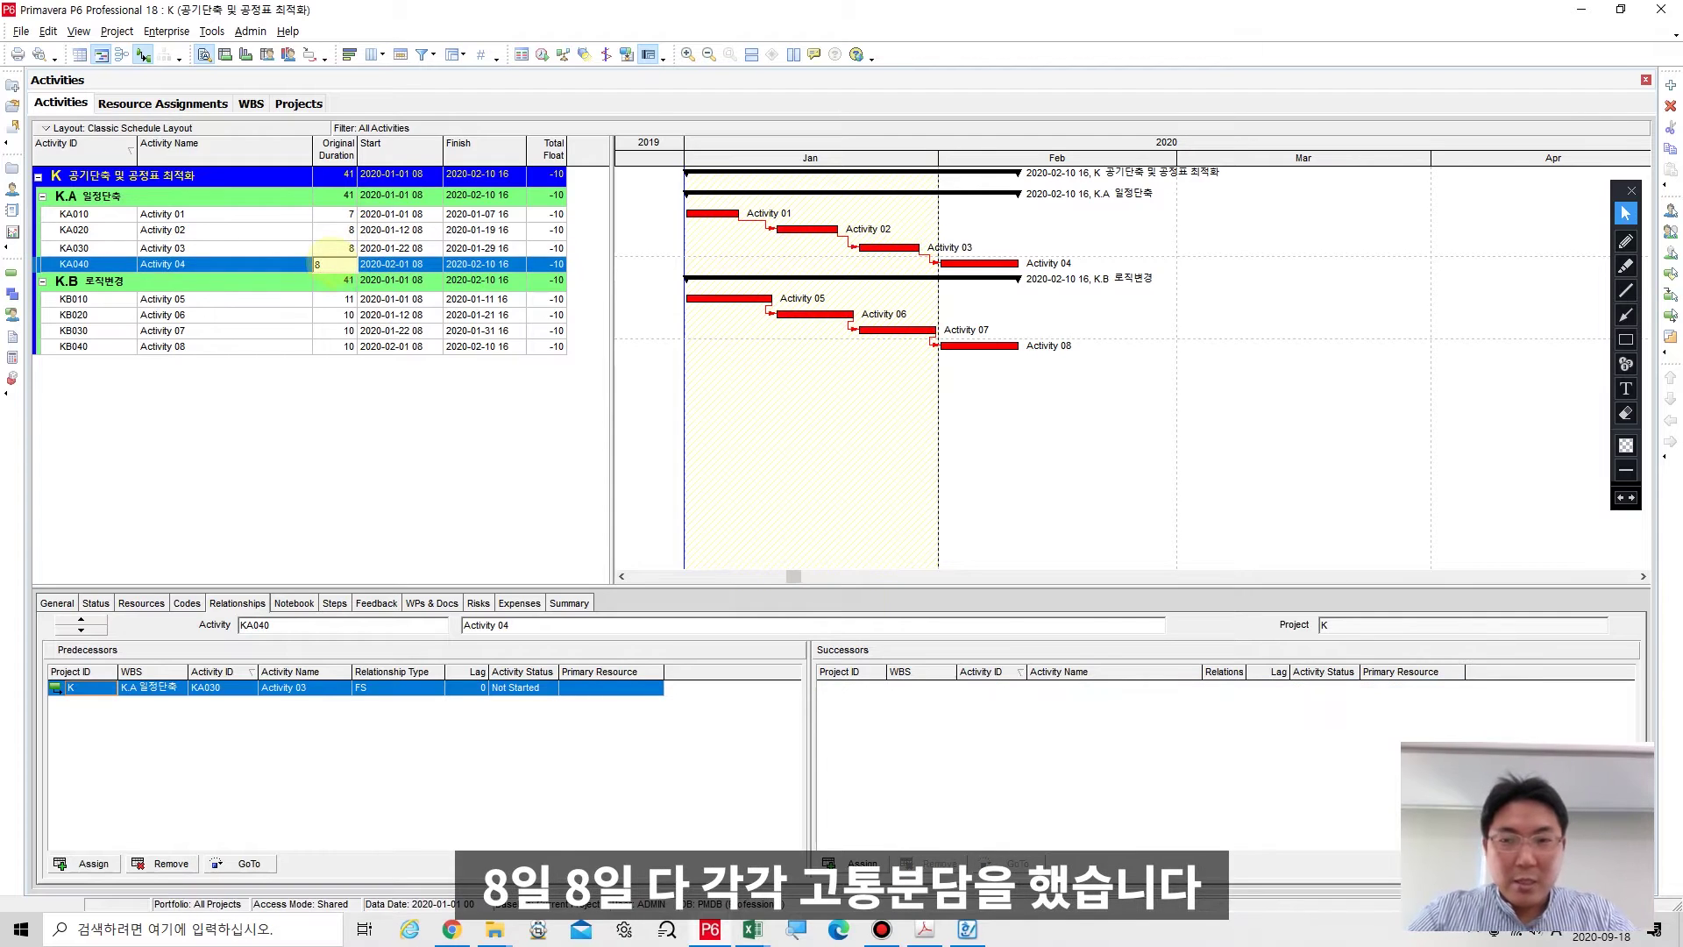
pyautogui.click(517, 422)
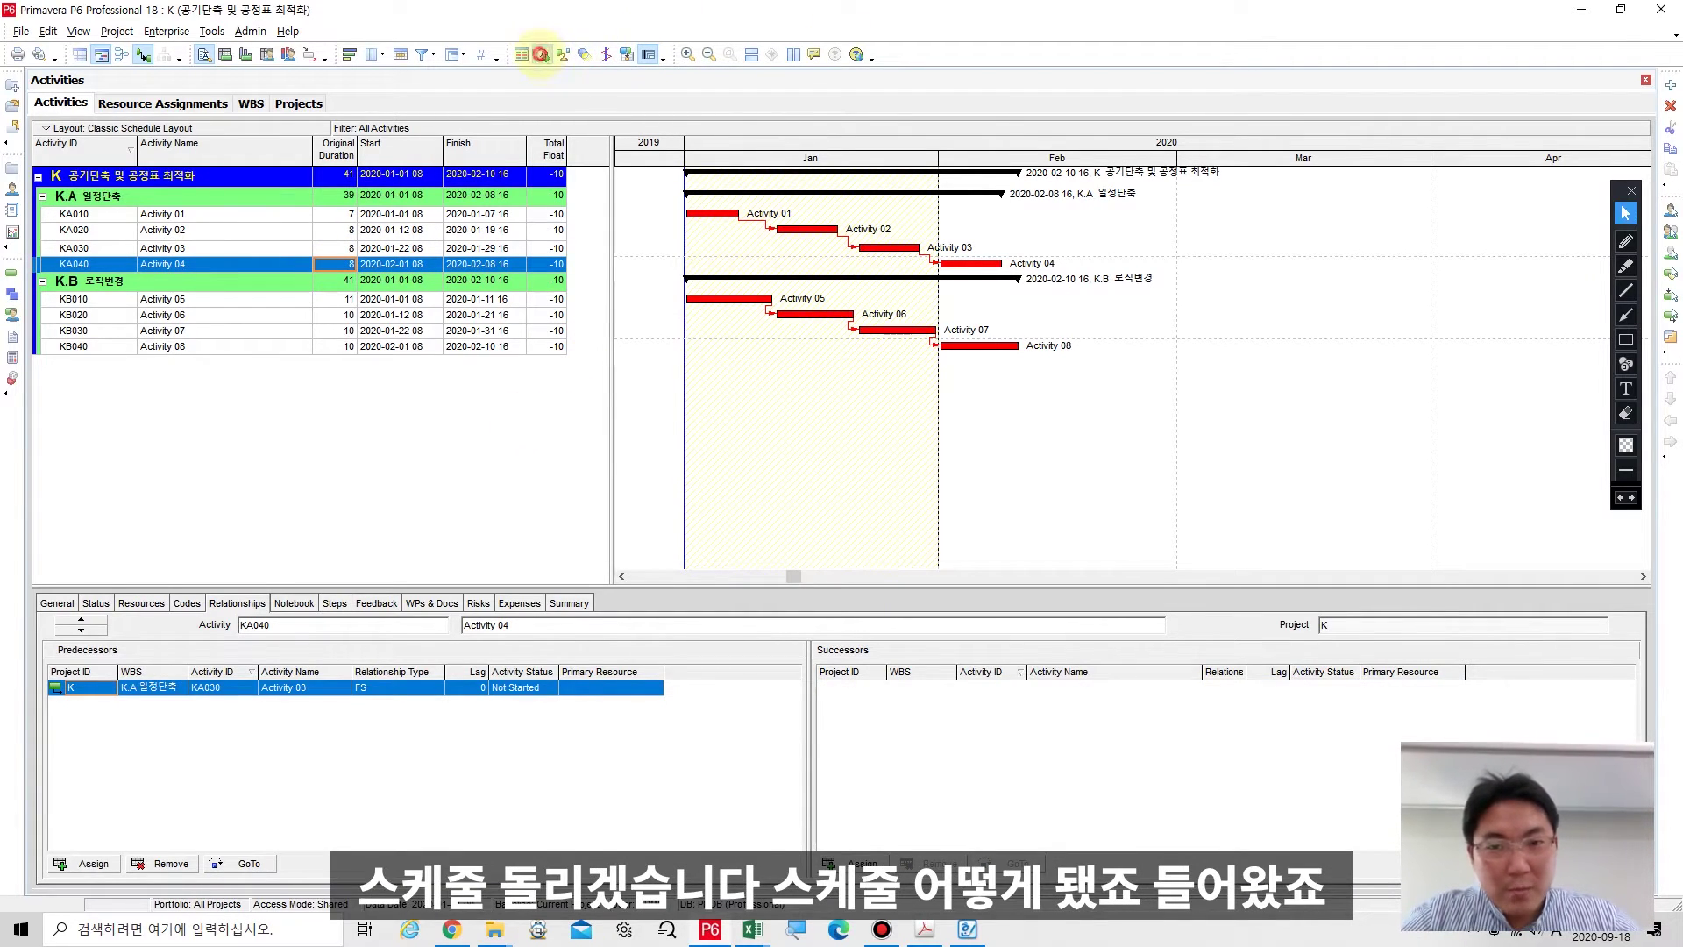
pyautogui.click(543, 55)
pyautogui.press('Return')
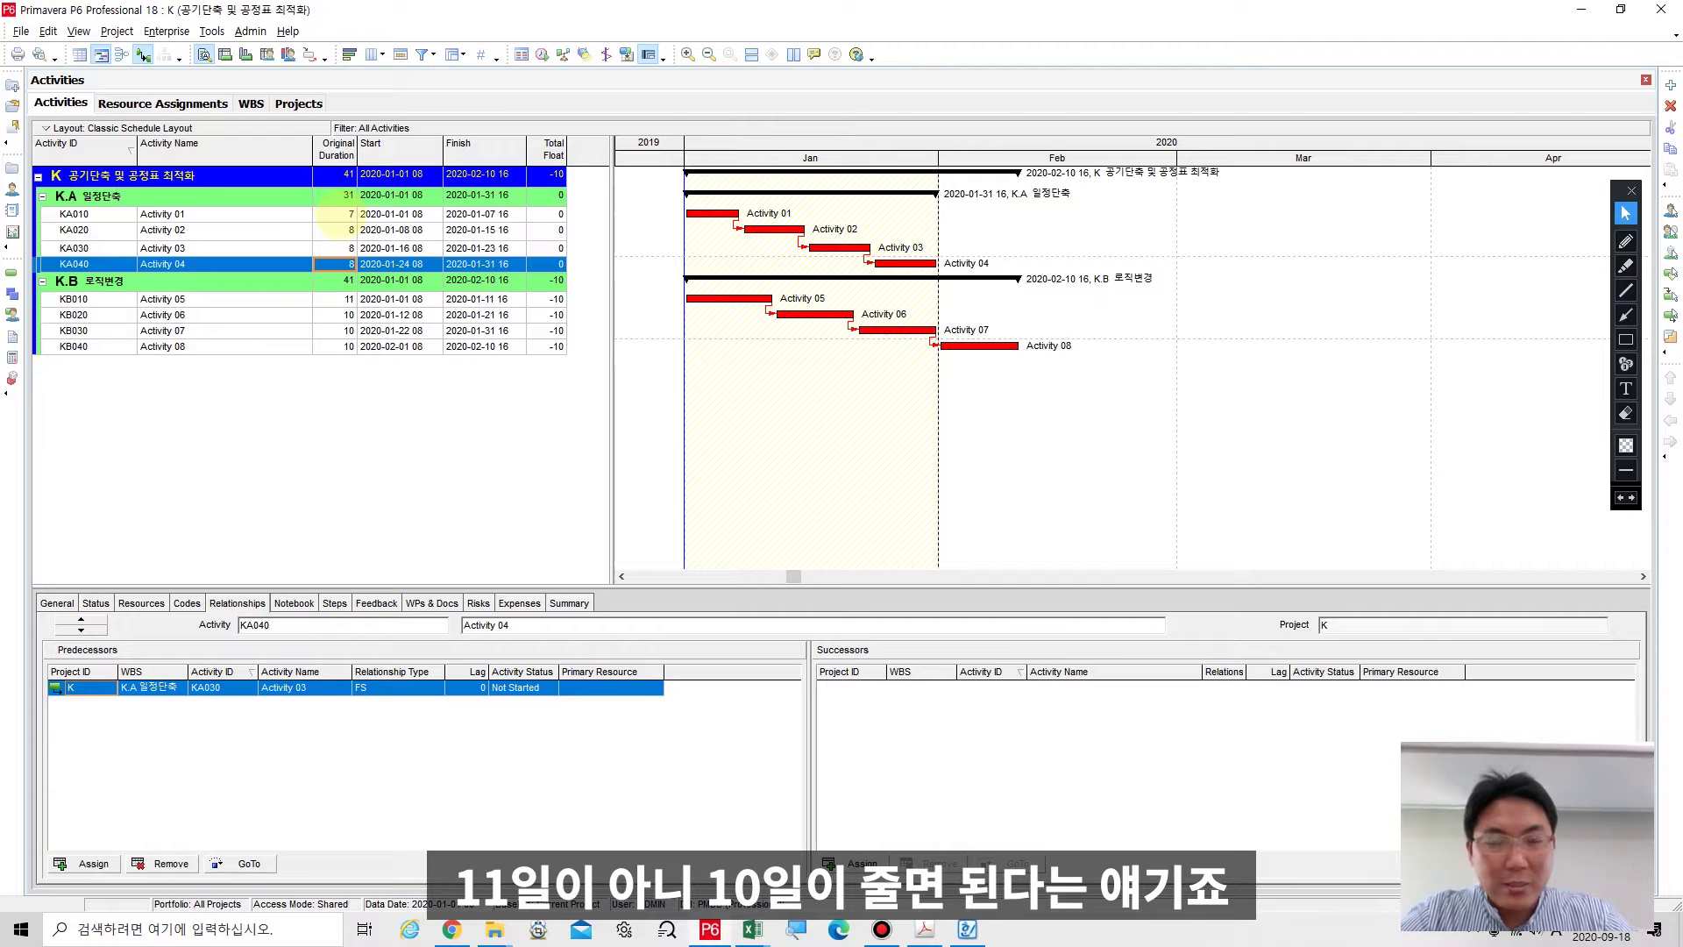
# Restore the original durations to 11 days for Activity 01 and 10 days for Activity 02, 03 and 04, and reschedule the project.
pyautogui.click(343, 216)
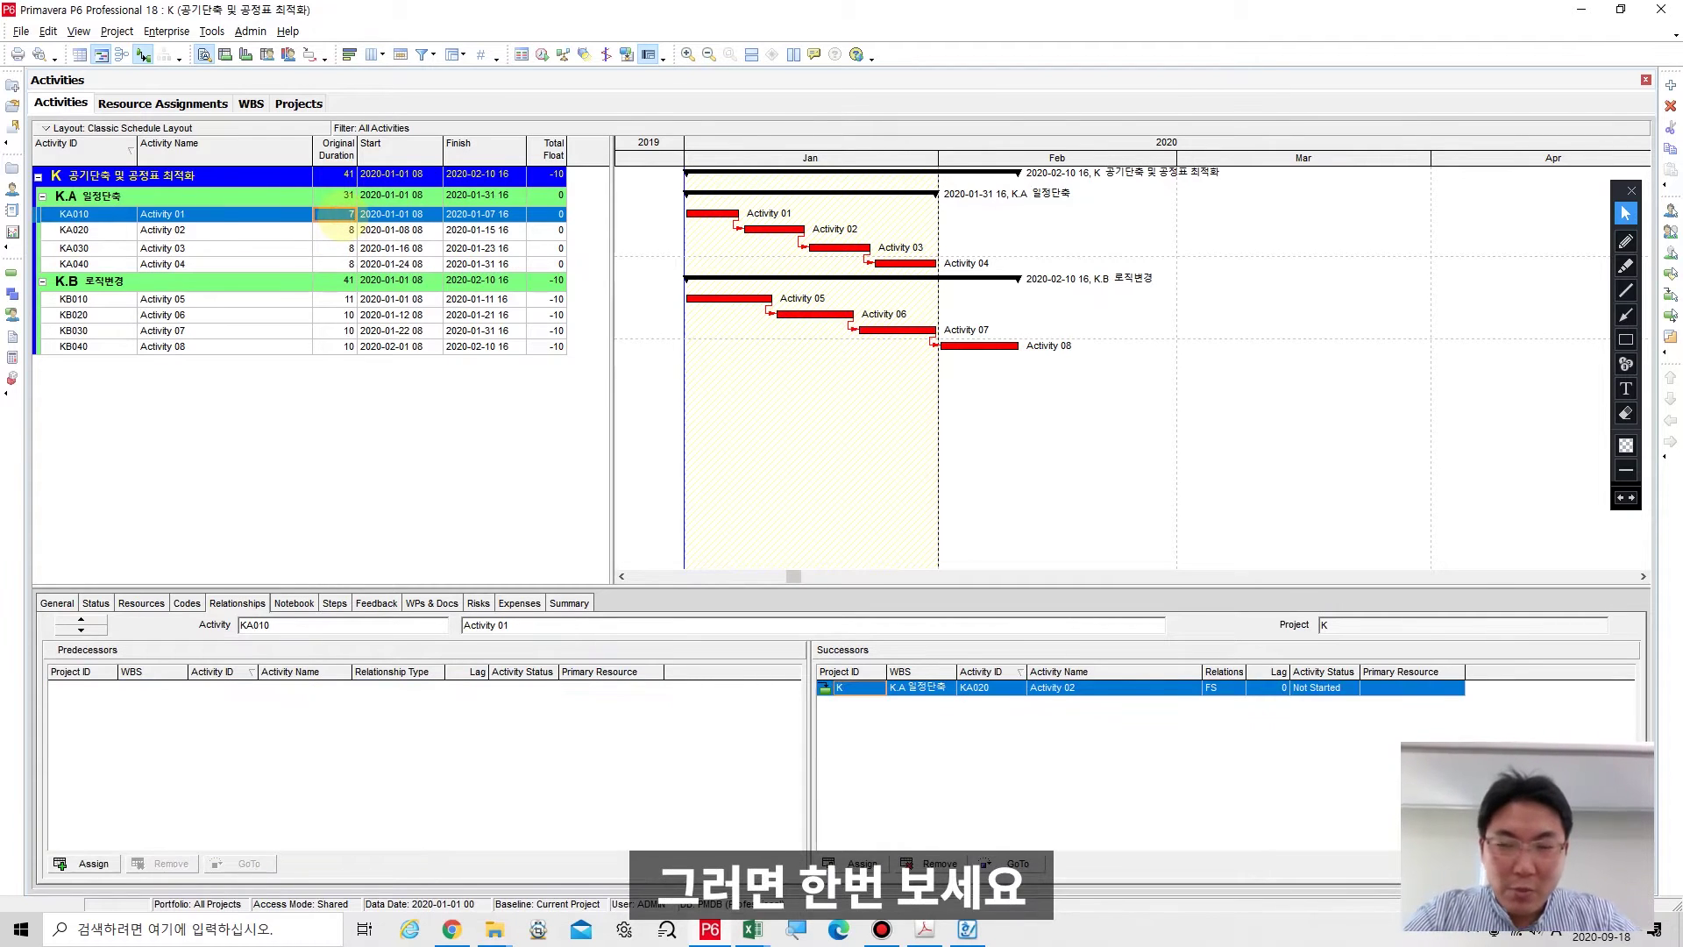
pyautogui.write('11')
pyautogui.press('Return')
pyautogui.click(336, 231)
pyautogui.write('1')
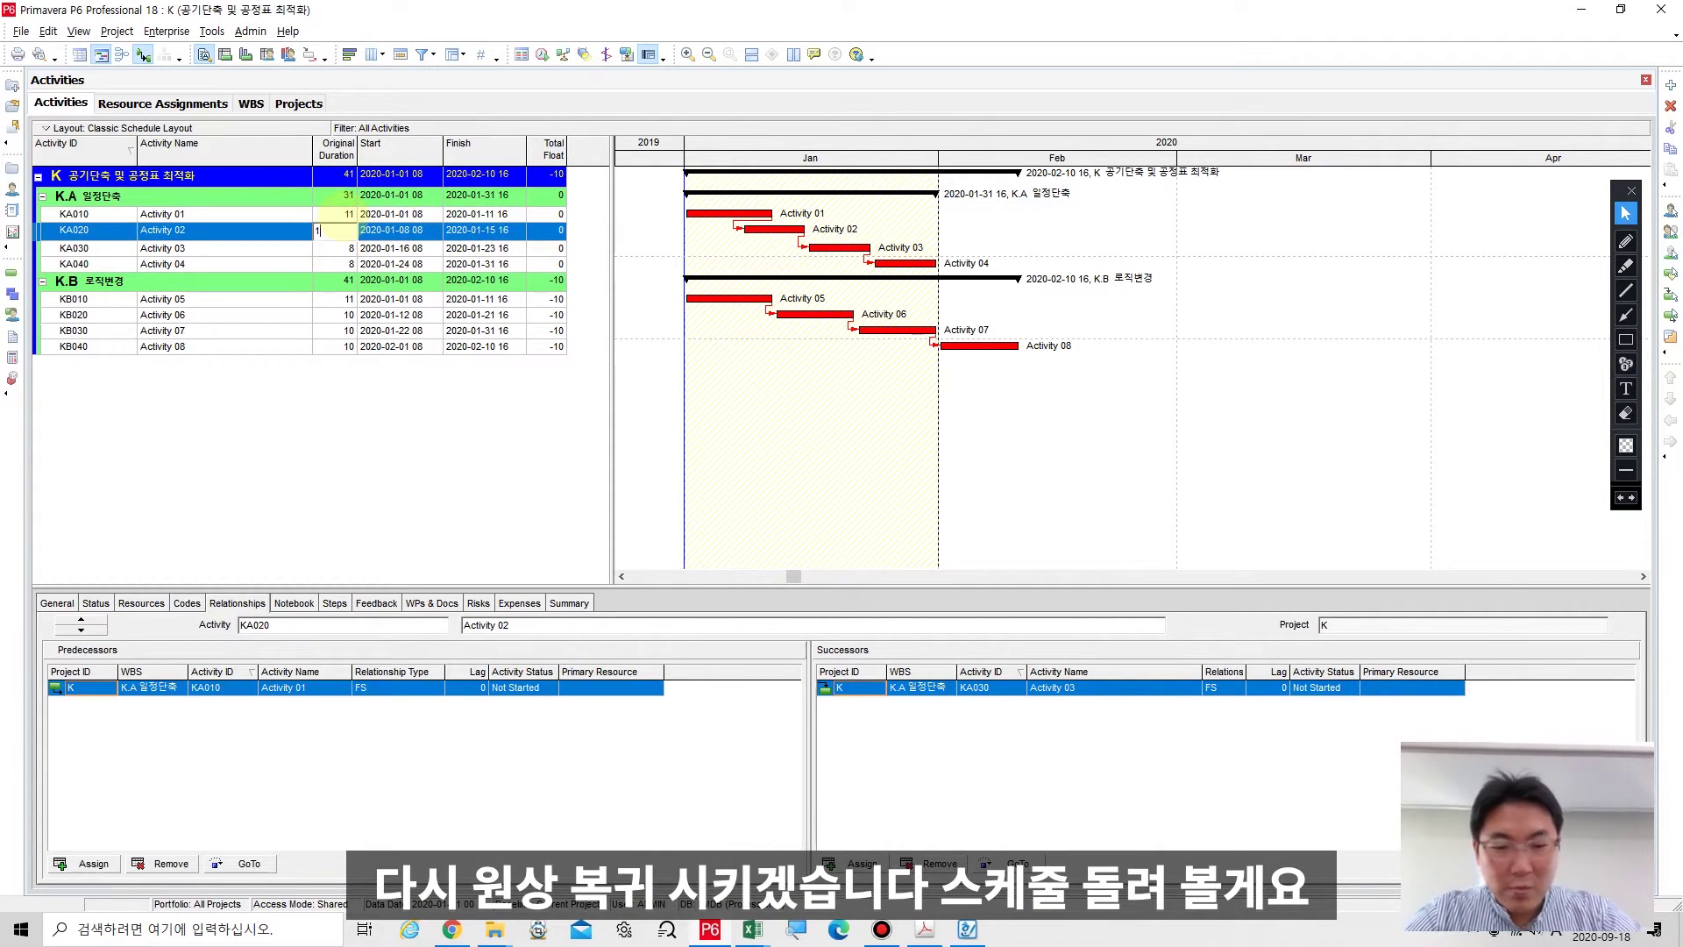
pyautogui.write('0')
pyautogui.press('Return')
pyautogui.write('10')
pyautogui.press('Return')
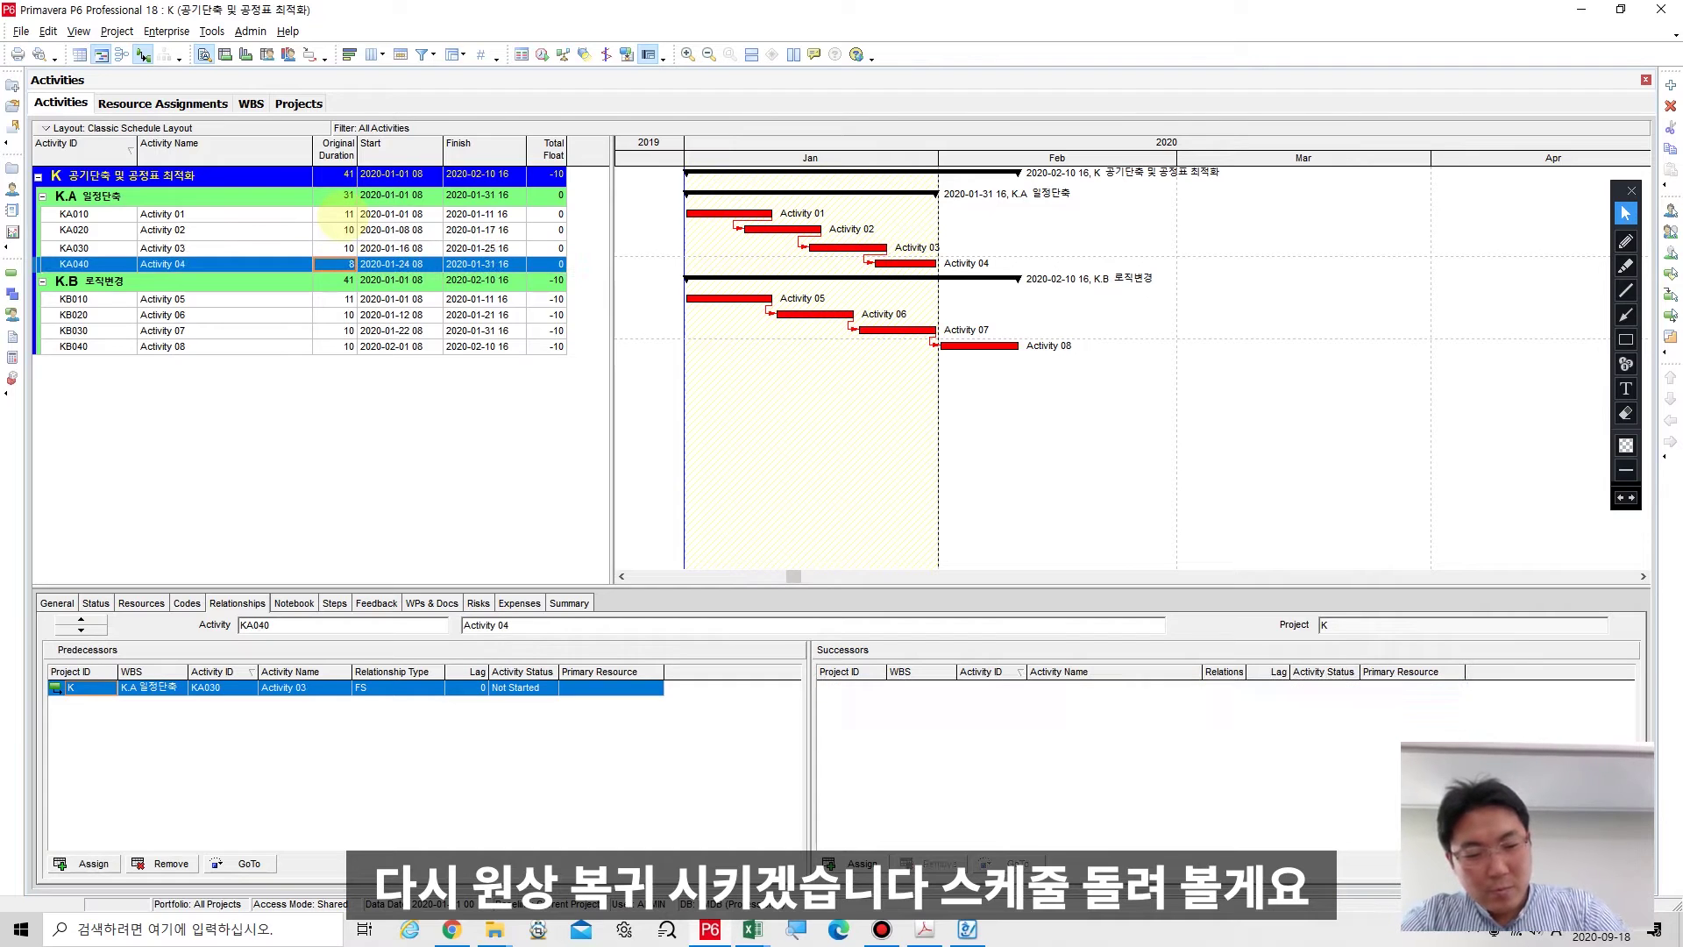
pyautogui.write('10')
pyautogui.press('Return')
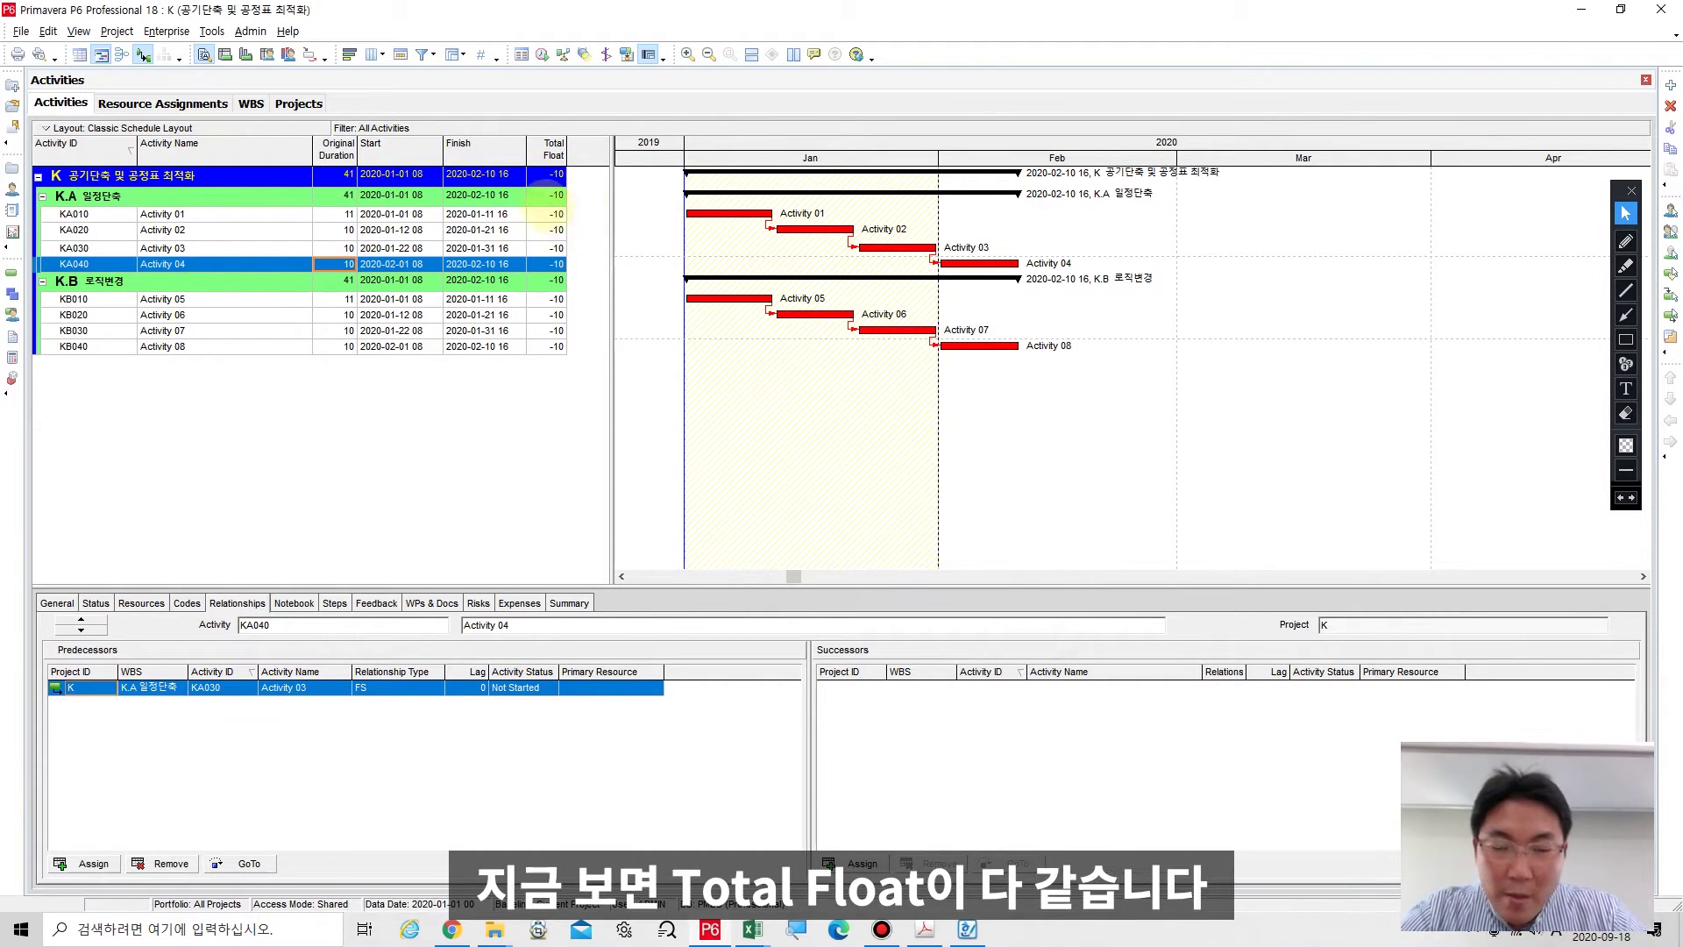
pyautogui.moveTo(574, 221); pyautogui.dragTo(575, 235)
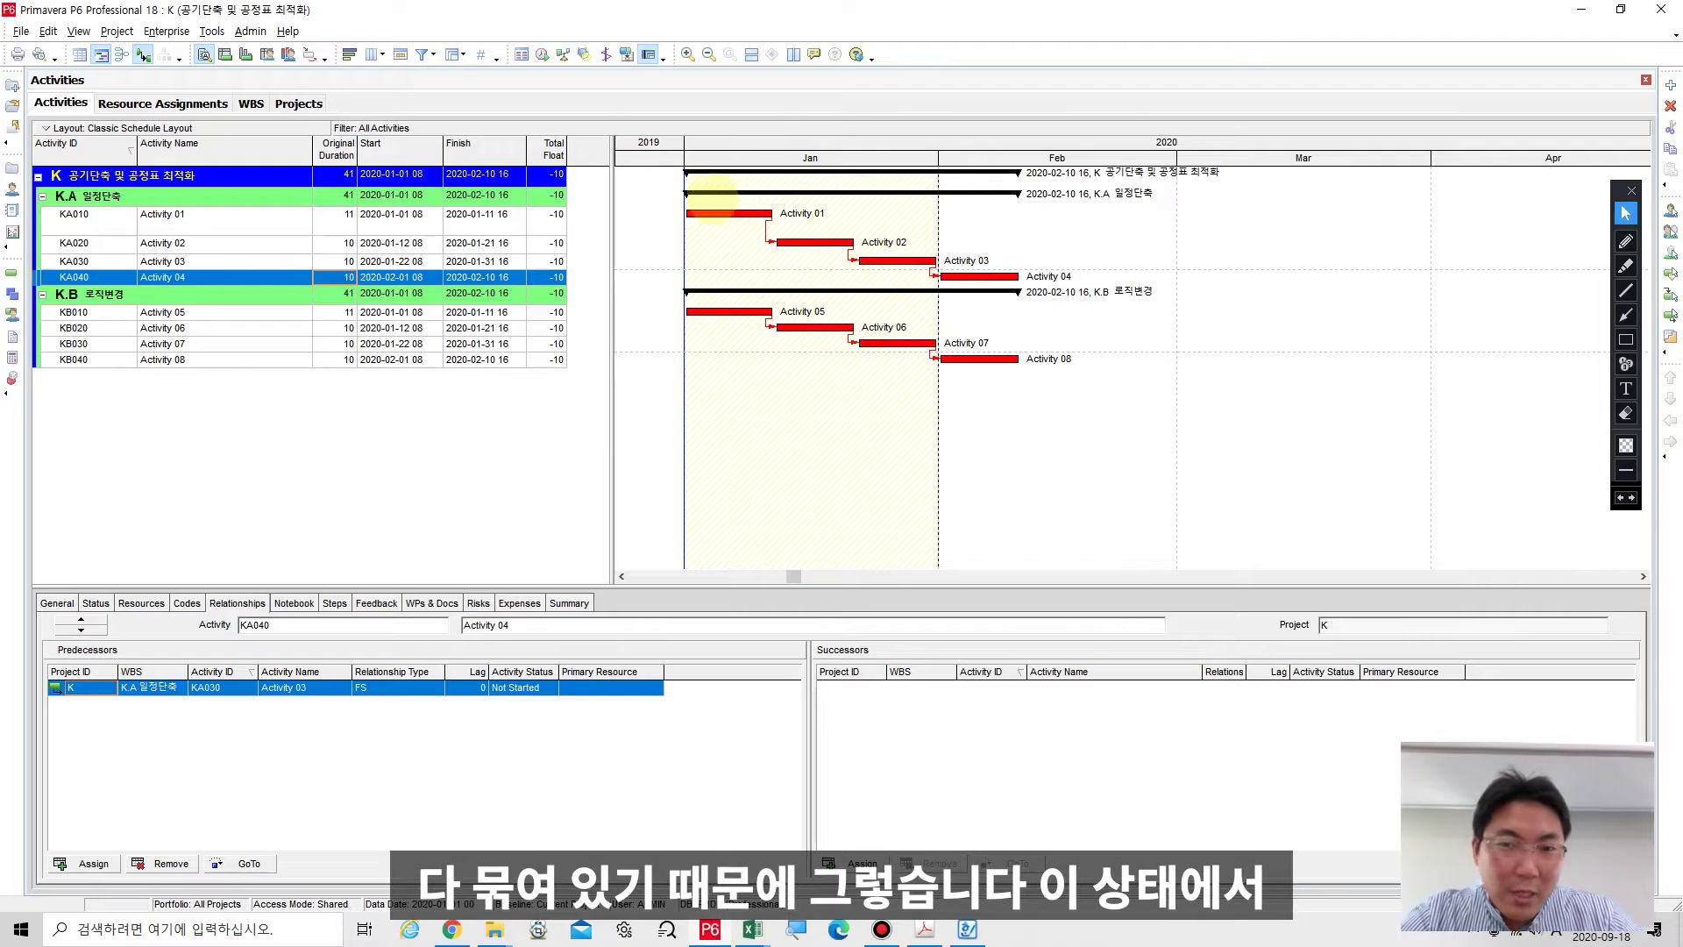
pyautogui.click(1122, 292)
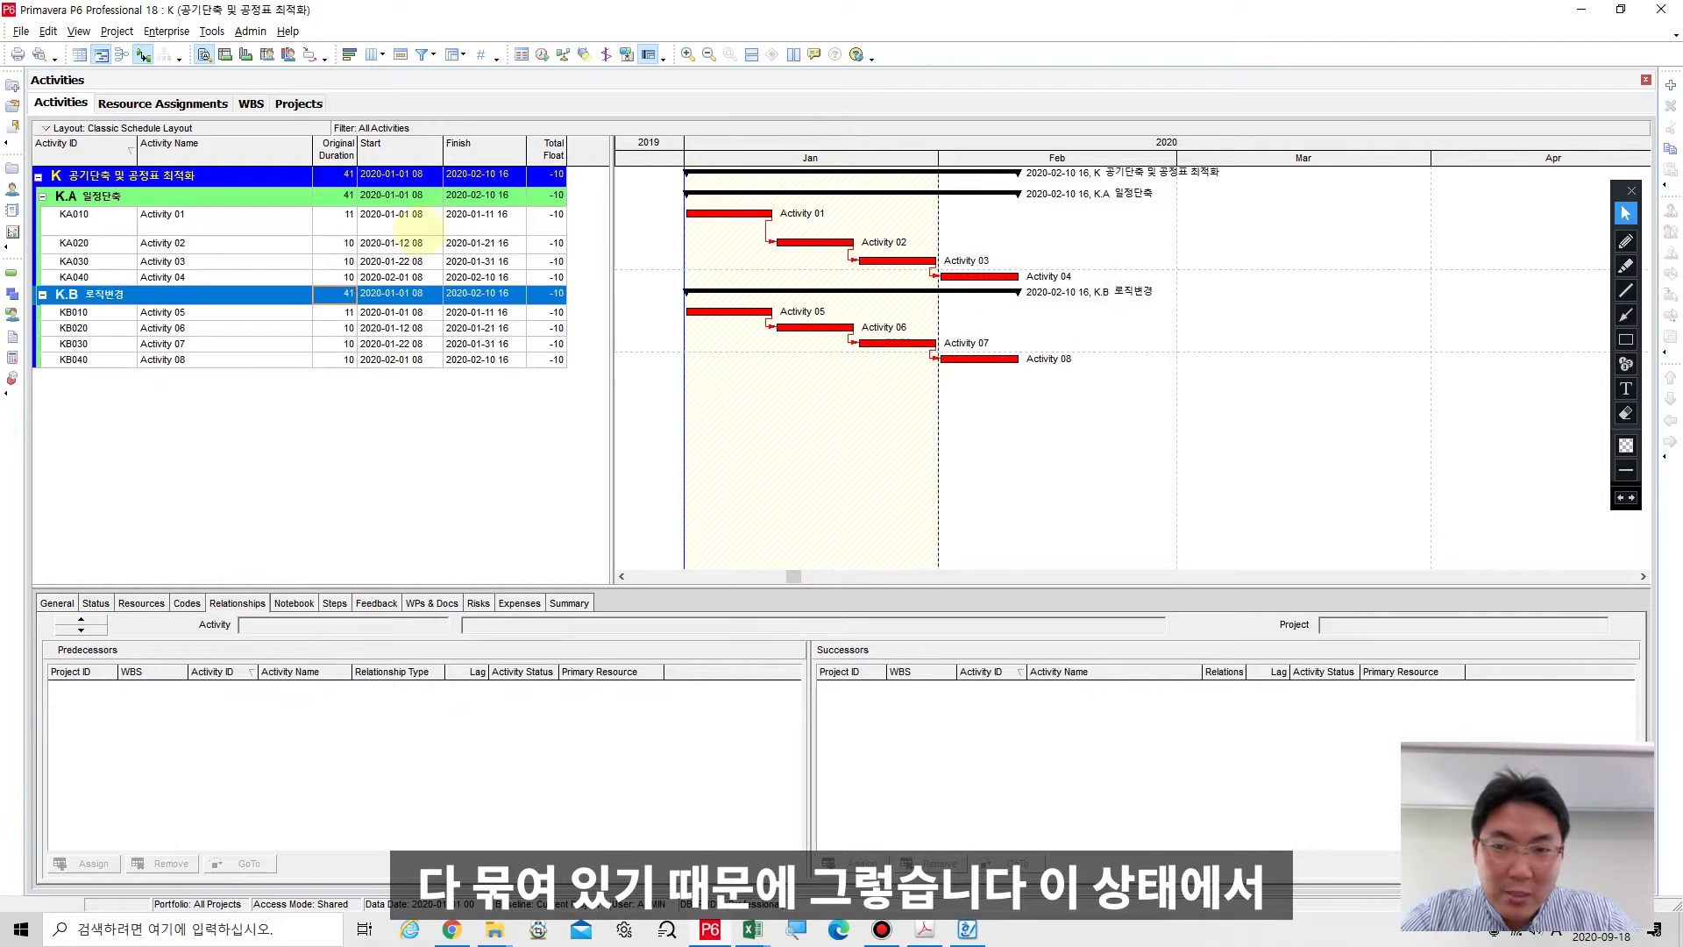
pyautogui.click(417, 238)
# Set the original duration of Activity 02 (KA020) to 5 days and reschedule the project.
pyautogui.click(340, 231)
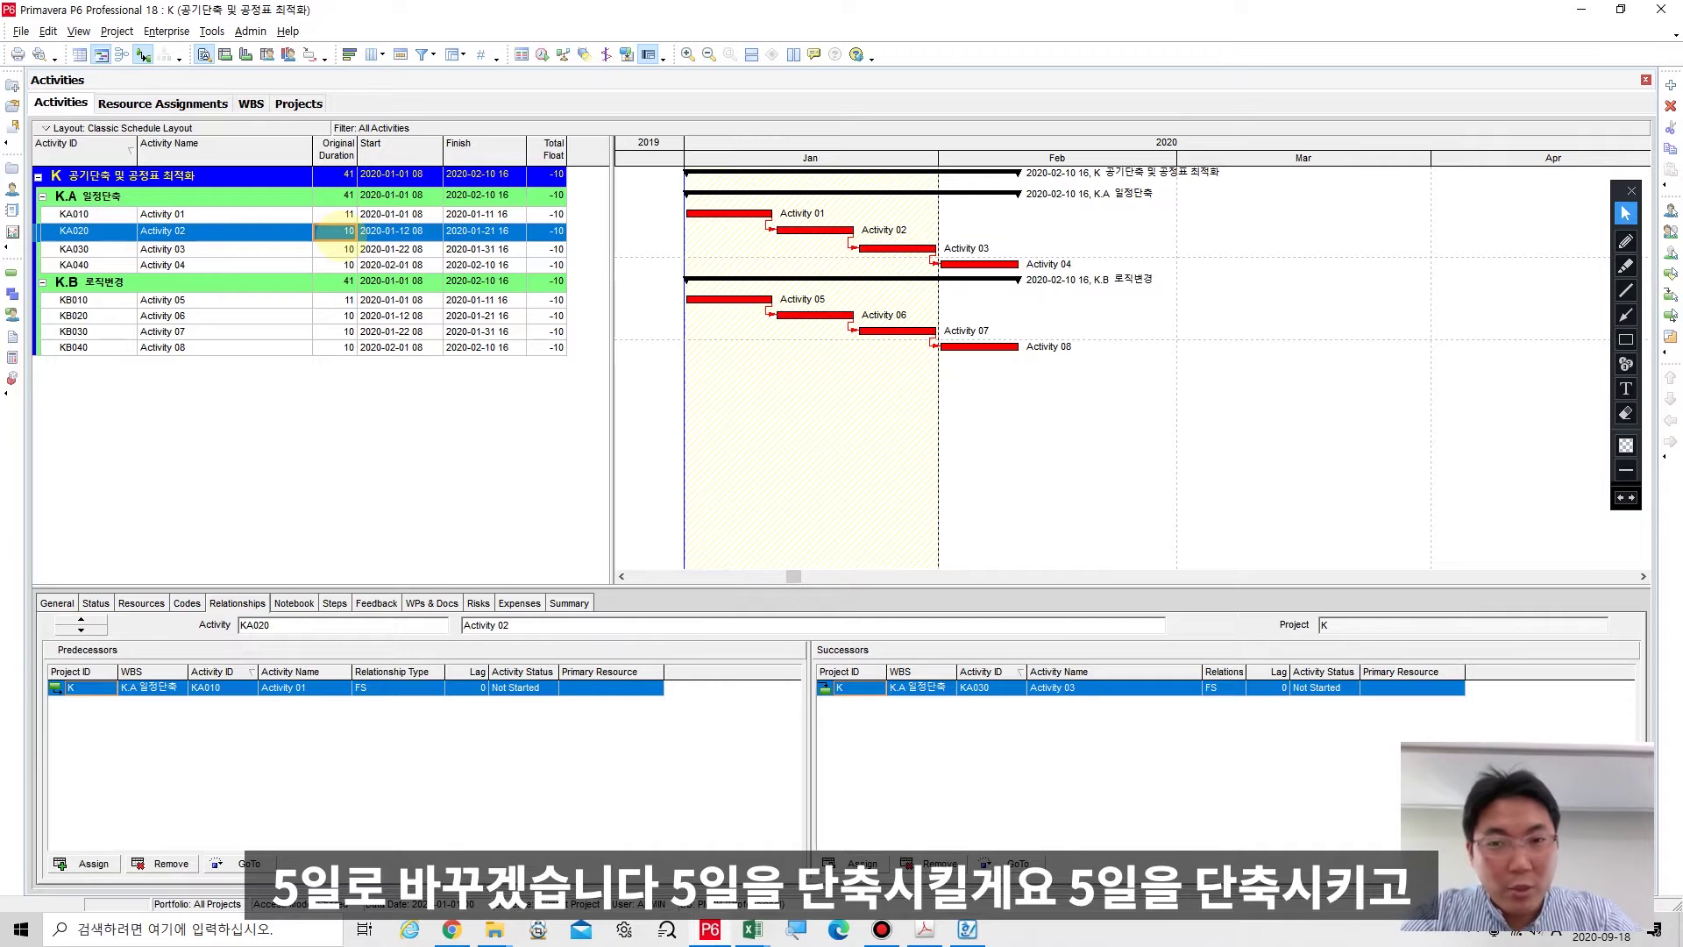
pyautogui.write('5')
pyautogui.press('Return')
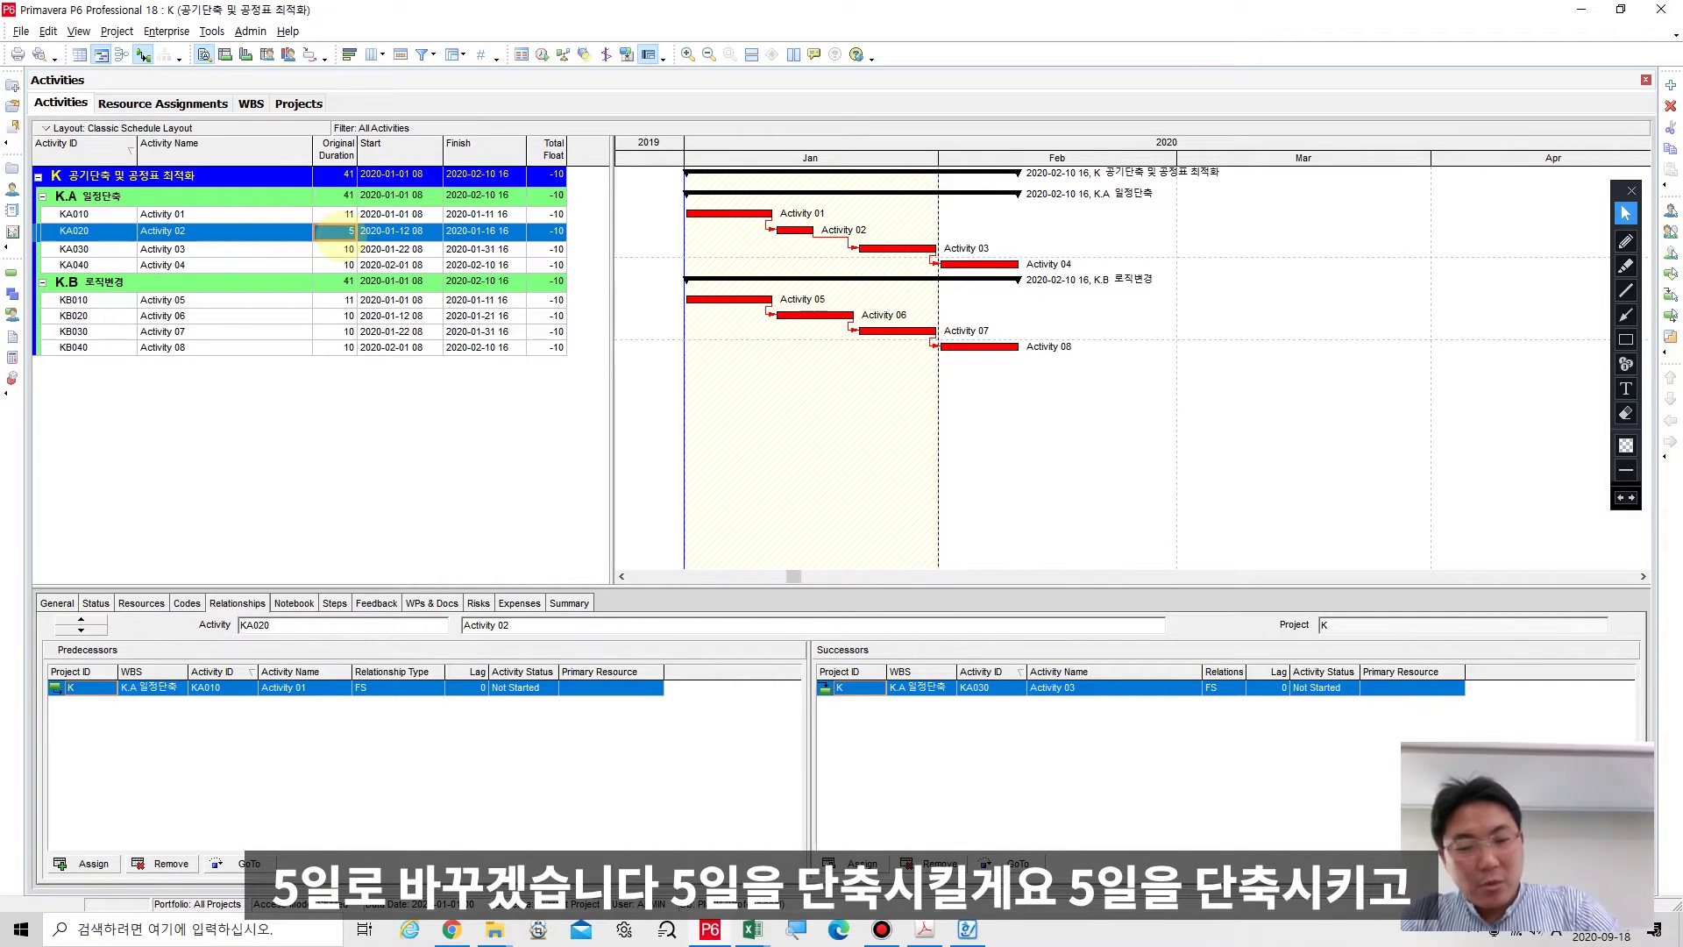
pyautogui.press('F9')
pyautogui.press('Return')
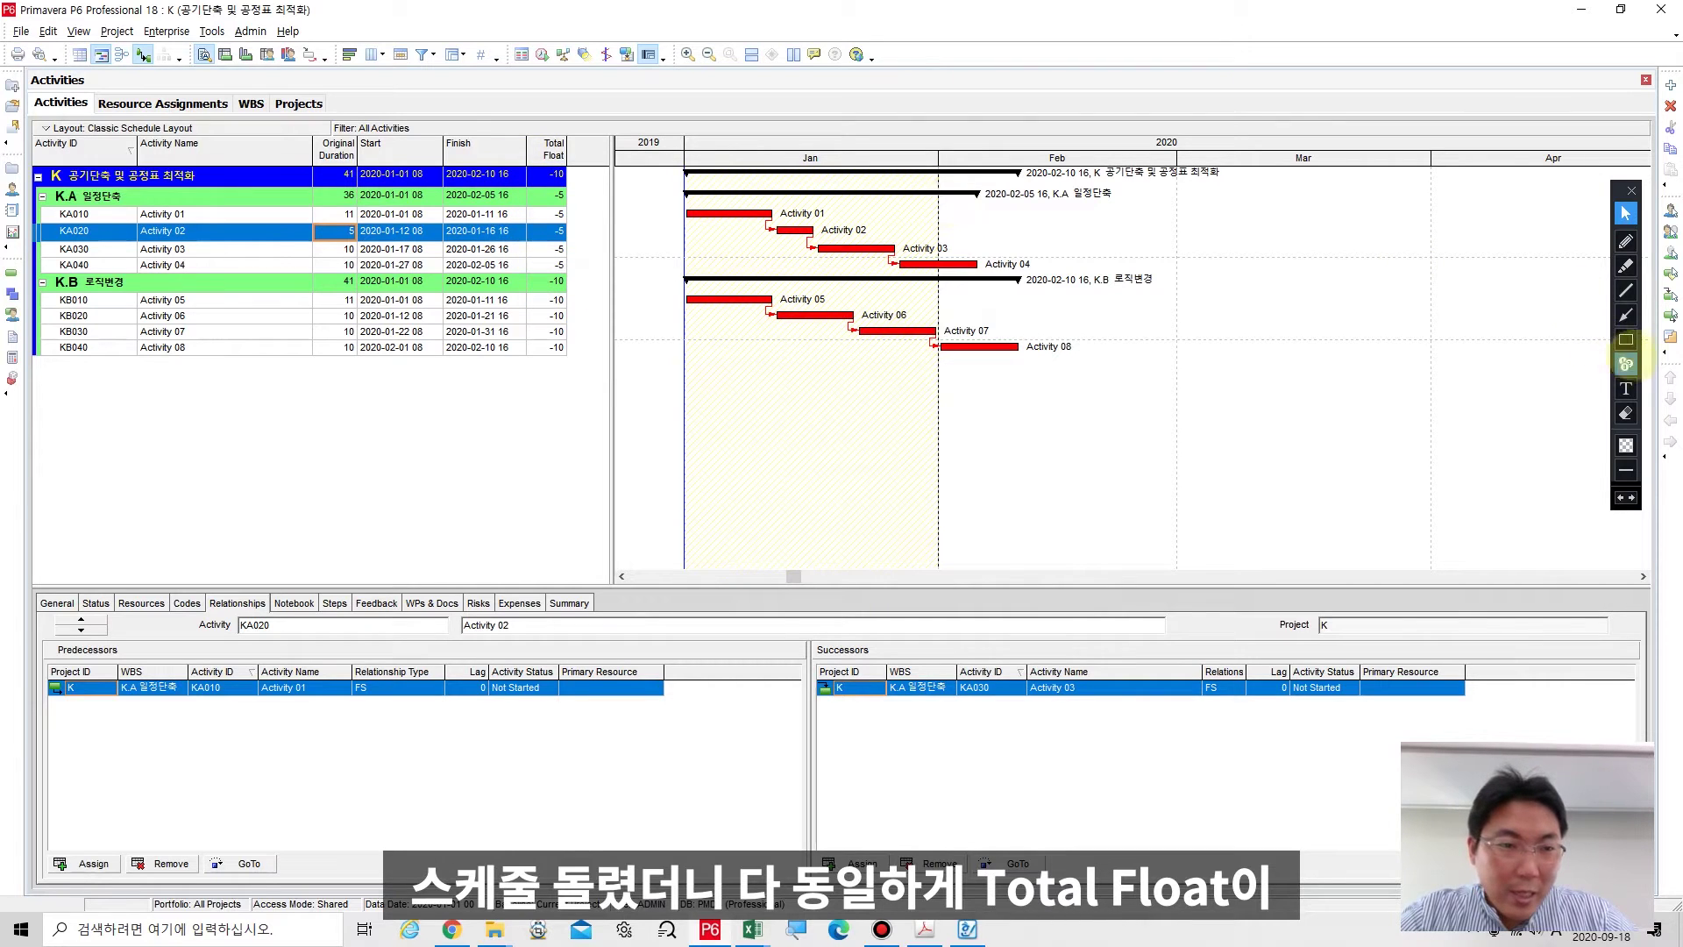
# Draw a red box around the total float values of the K.A group and erase it.
pyautogui.click(1627, 339)
pyautogui.moveTo(515, 178); pyautogui.dragTo(581, 281)
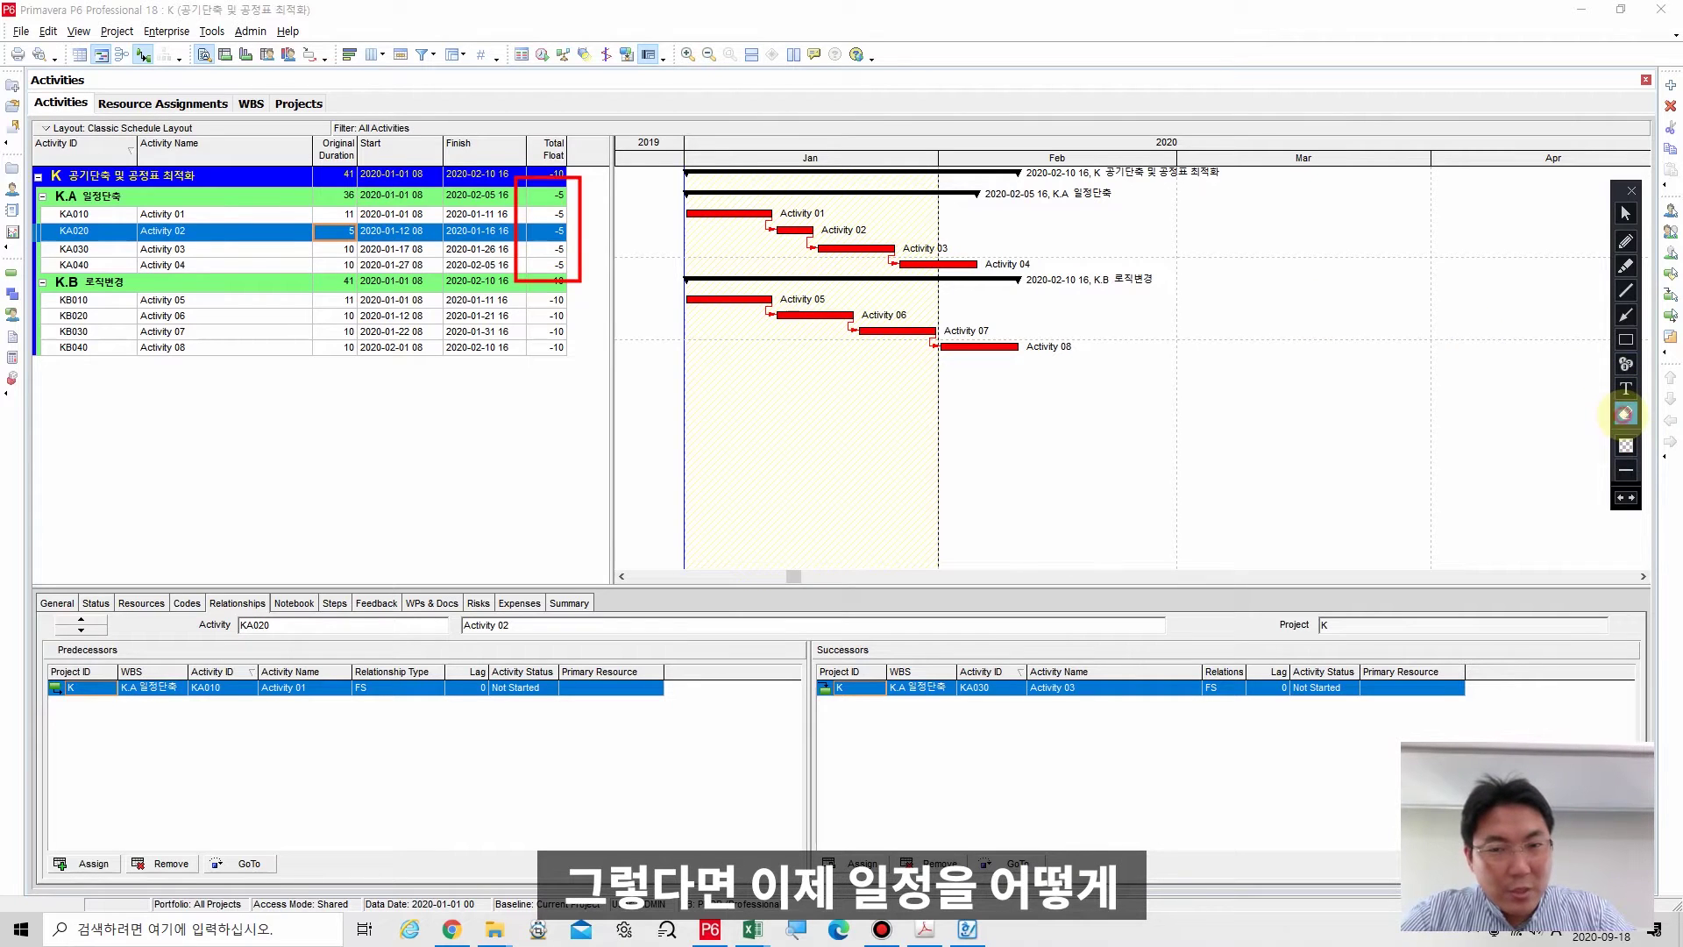
pyautogui.click(1626, 413)
pyautogui.click(1626, 213)
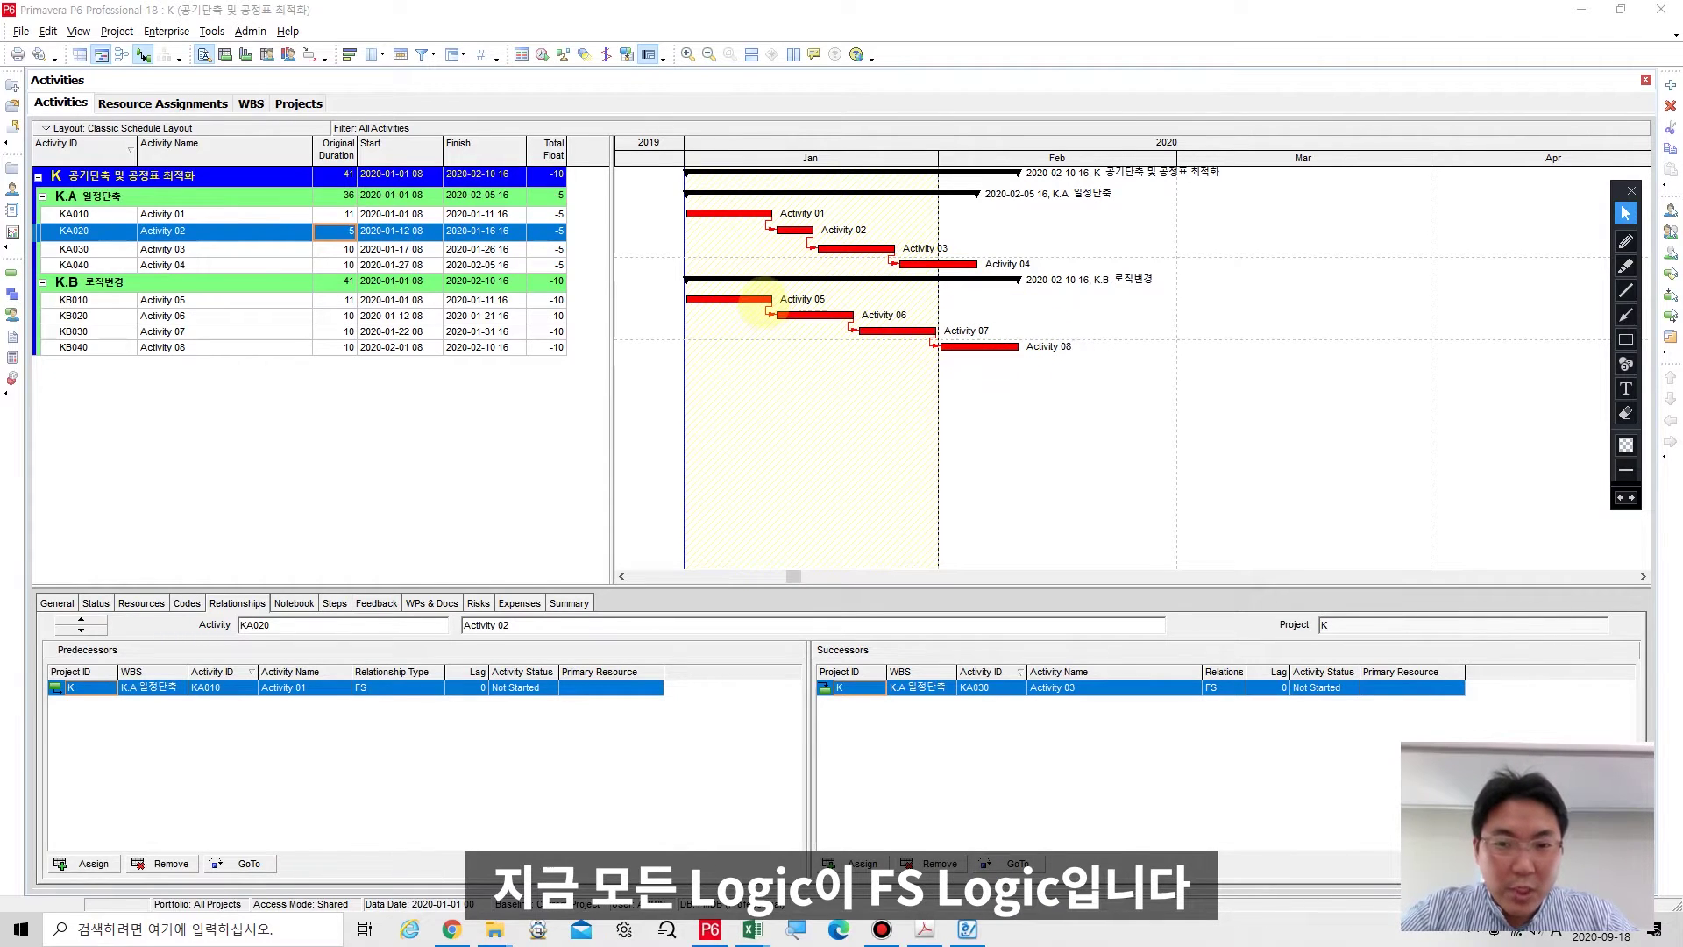
# Examine the links and original durations of the activities in the K.B group, from Activity 05 through Activity 08.
pyautogui.click(762, 300)
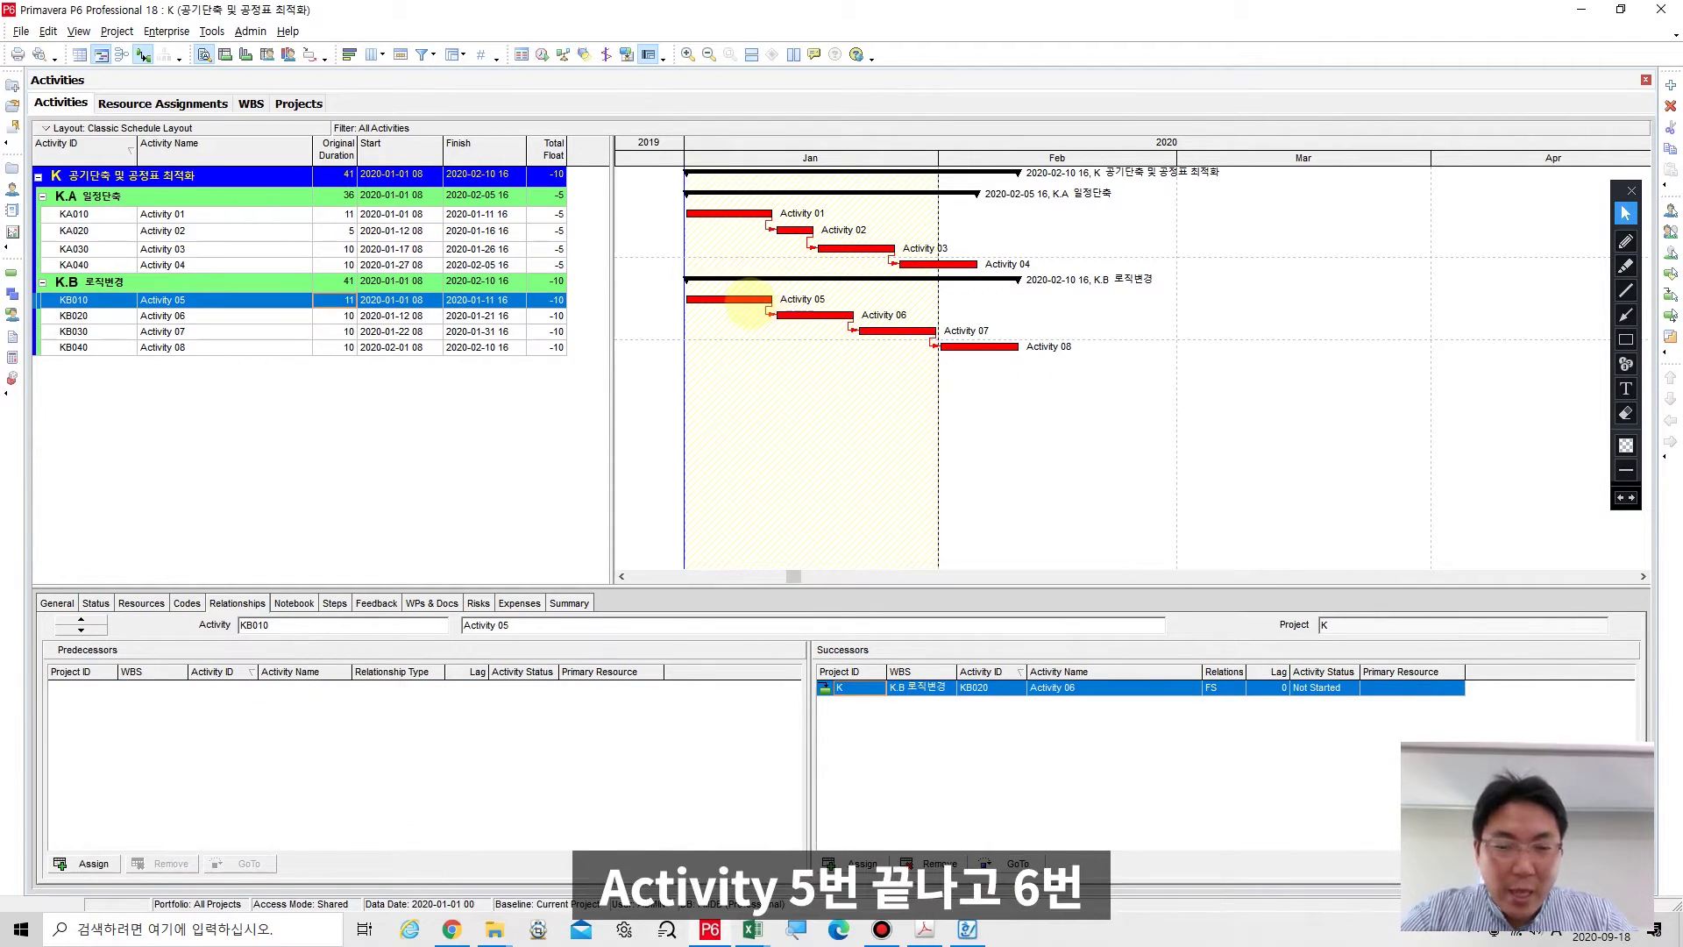
pyautogui.click(797, 315)
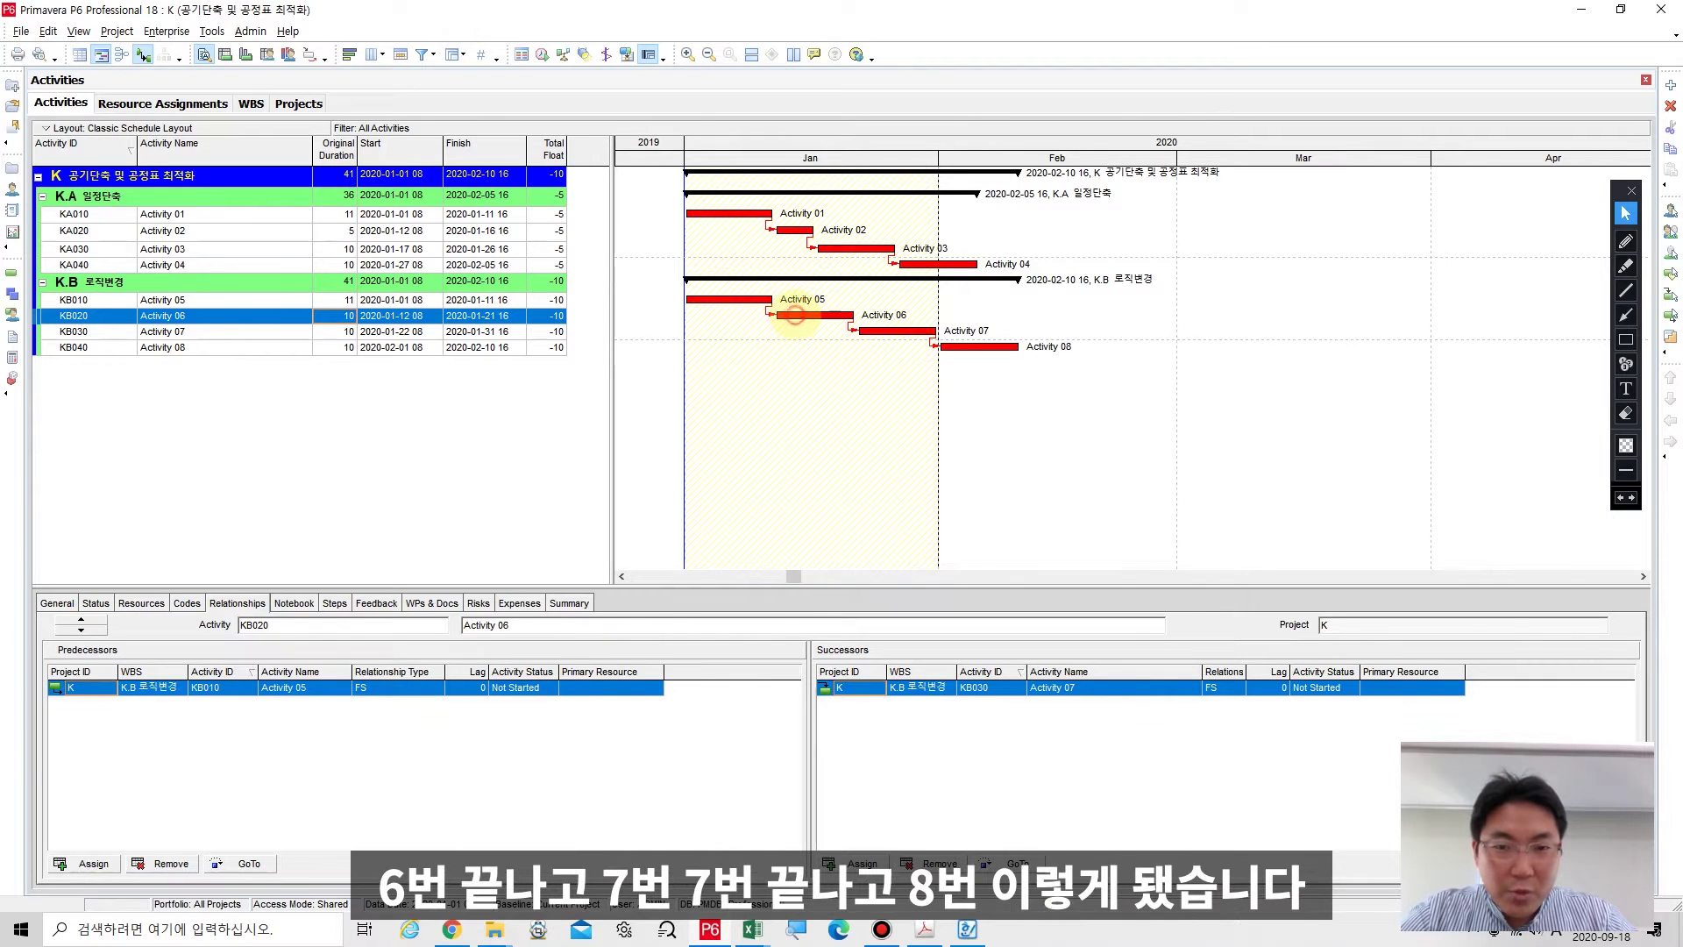
pyautogui.click(874, 333)
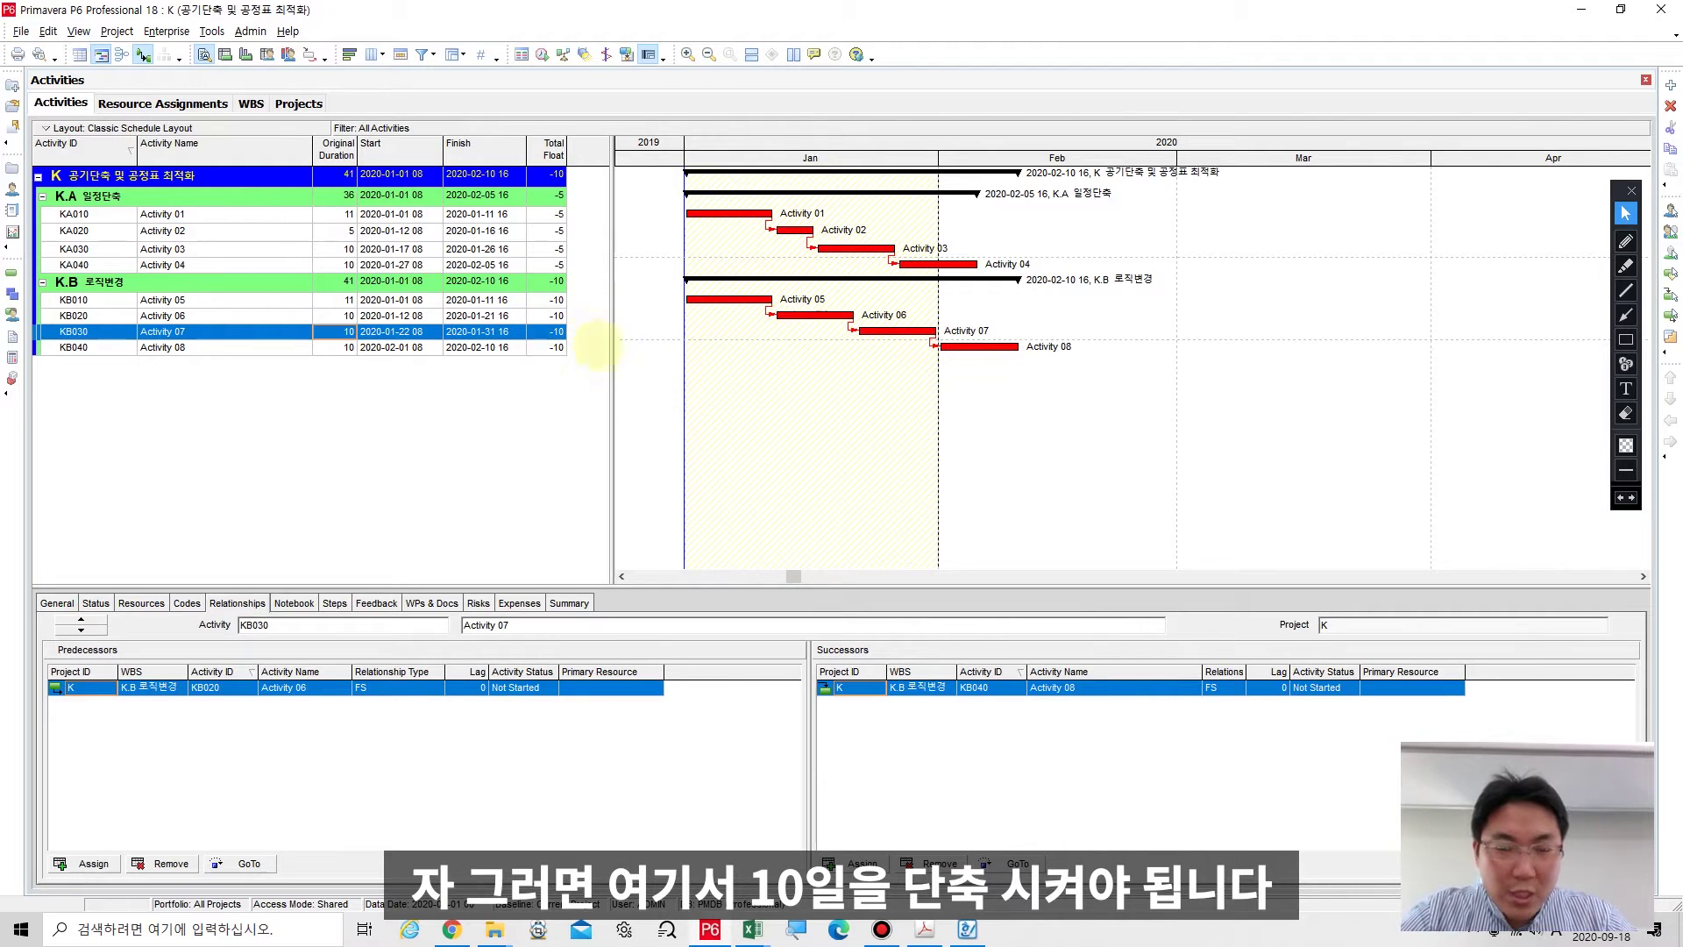
pyautogui.click(201, 334)
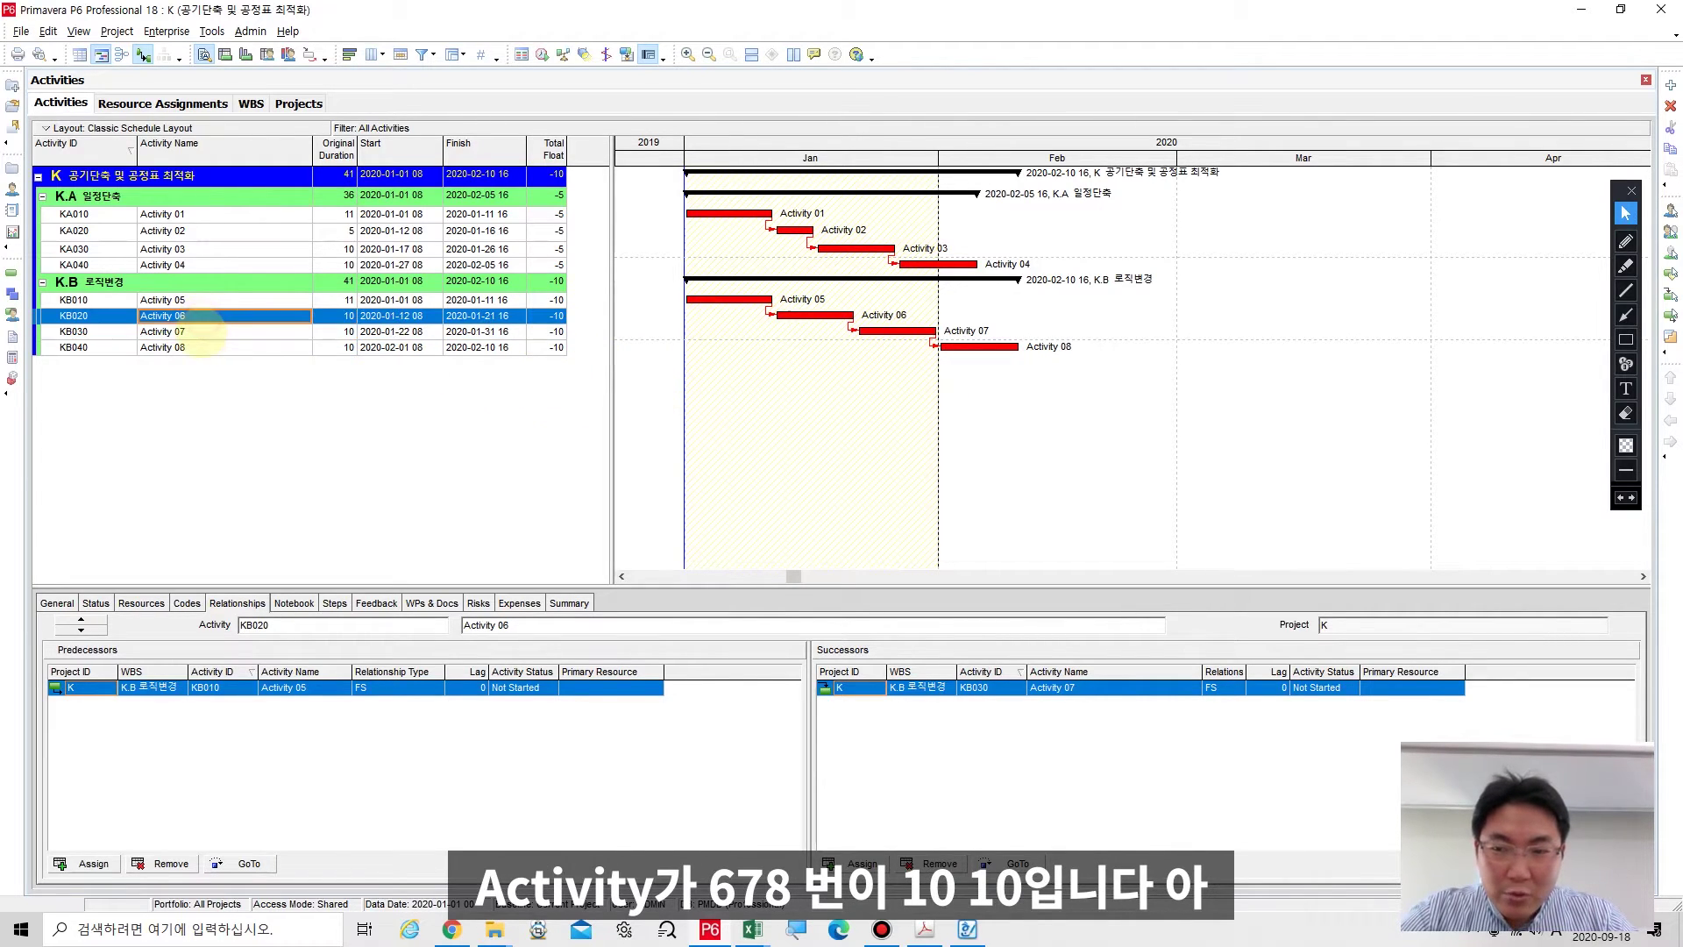
pyautogui.click(330, 333)
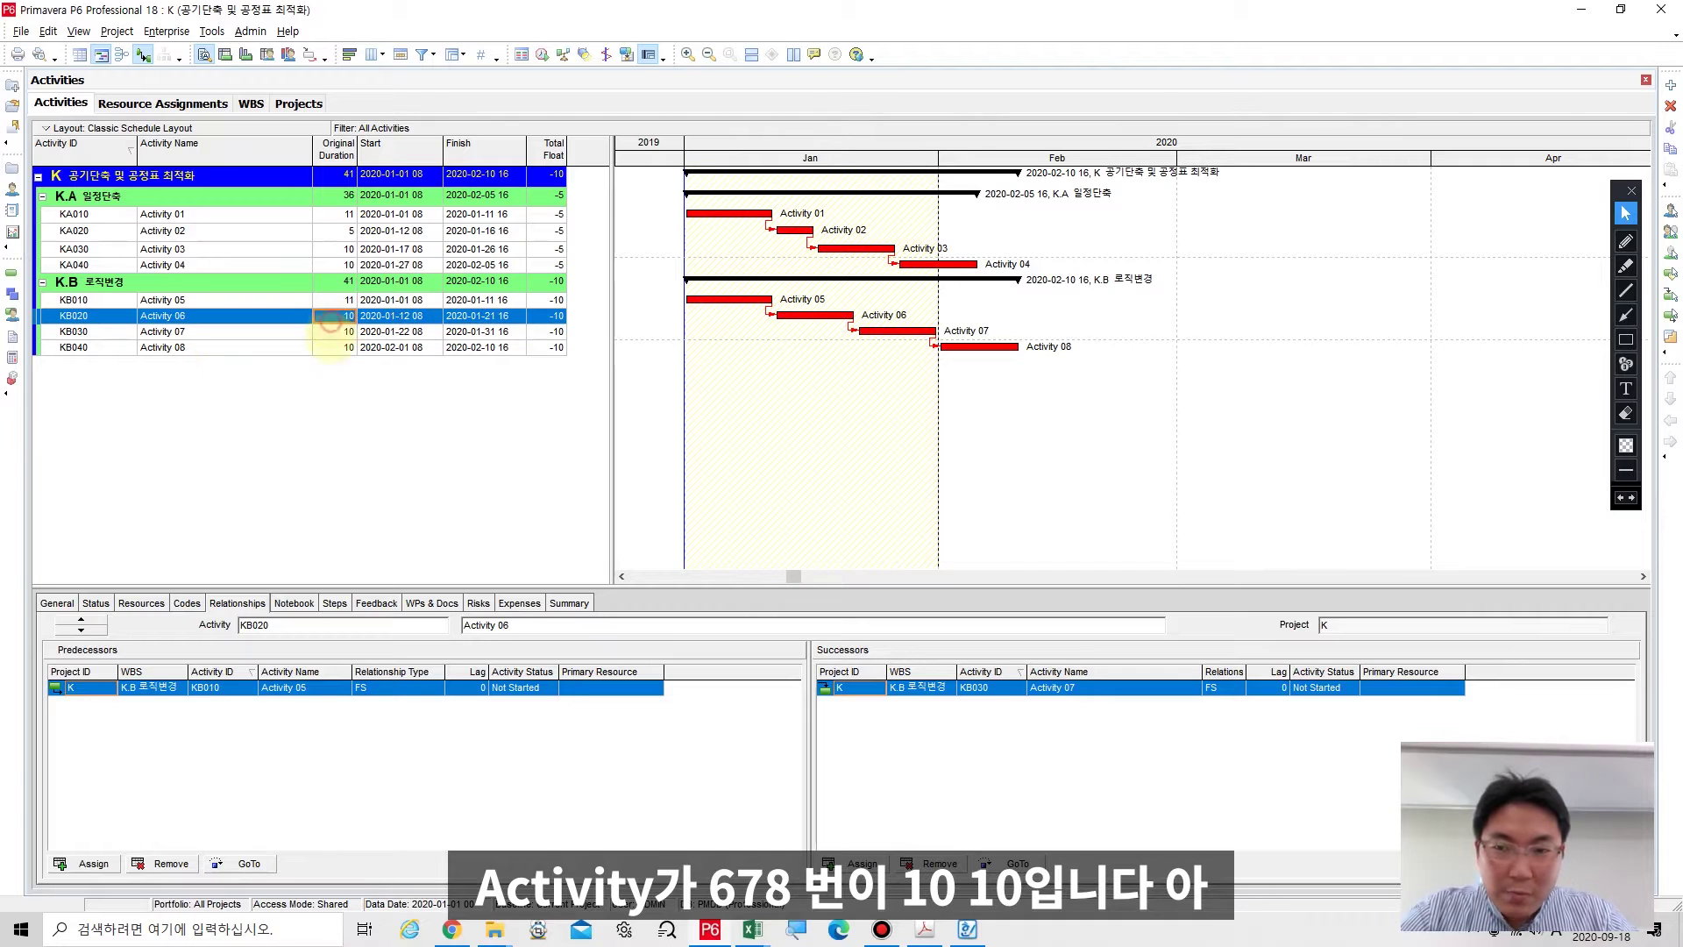
pyautogui.click(332, 347)
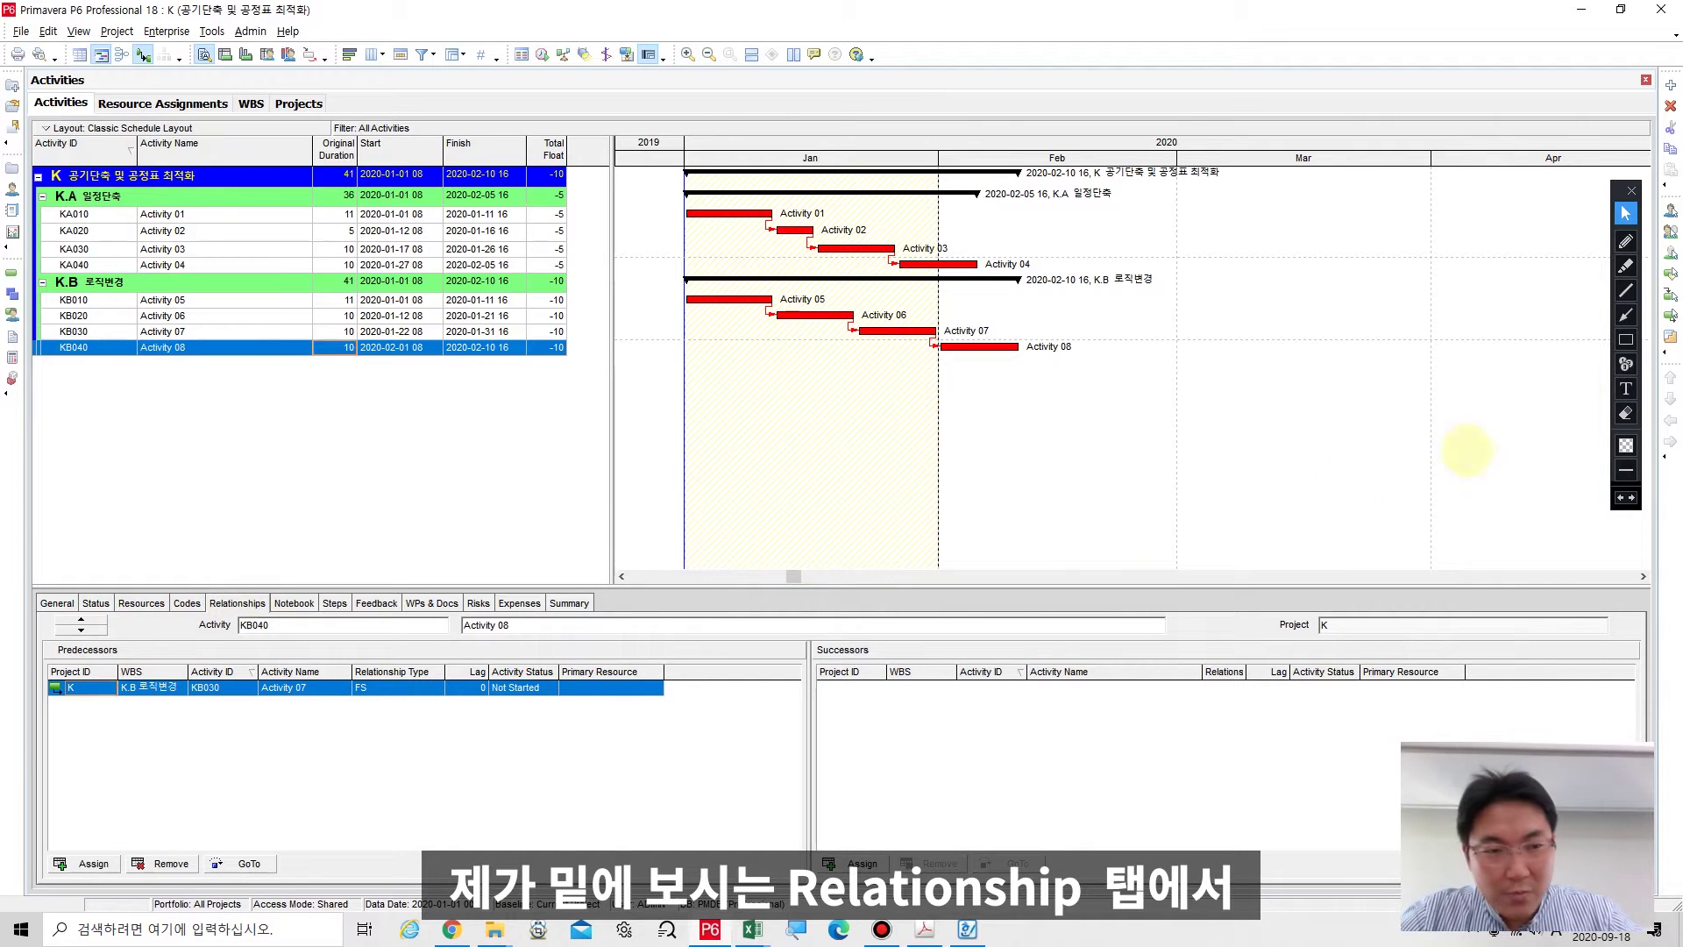
# Draw red boxes around the Relationships tab and the Relationship Type of Activity 08's predecessor.
pyautogui.click(1626, 340)
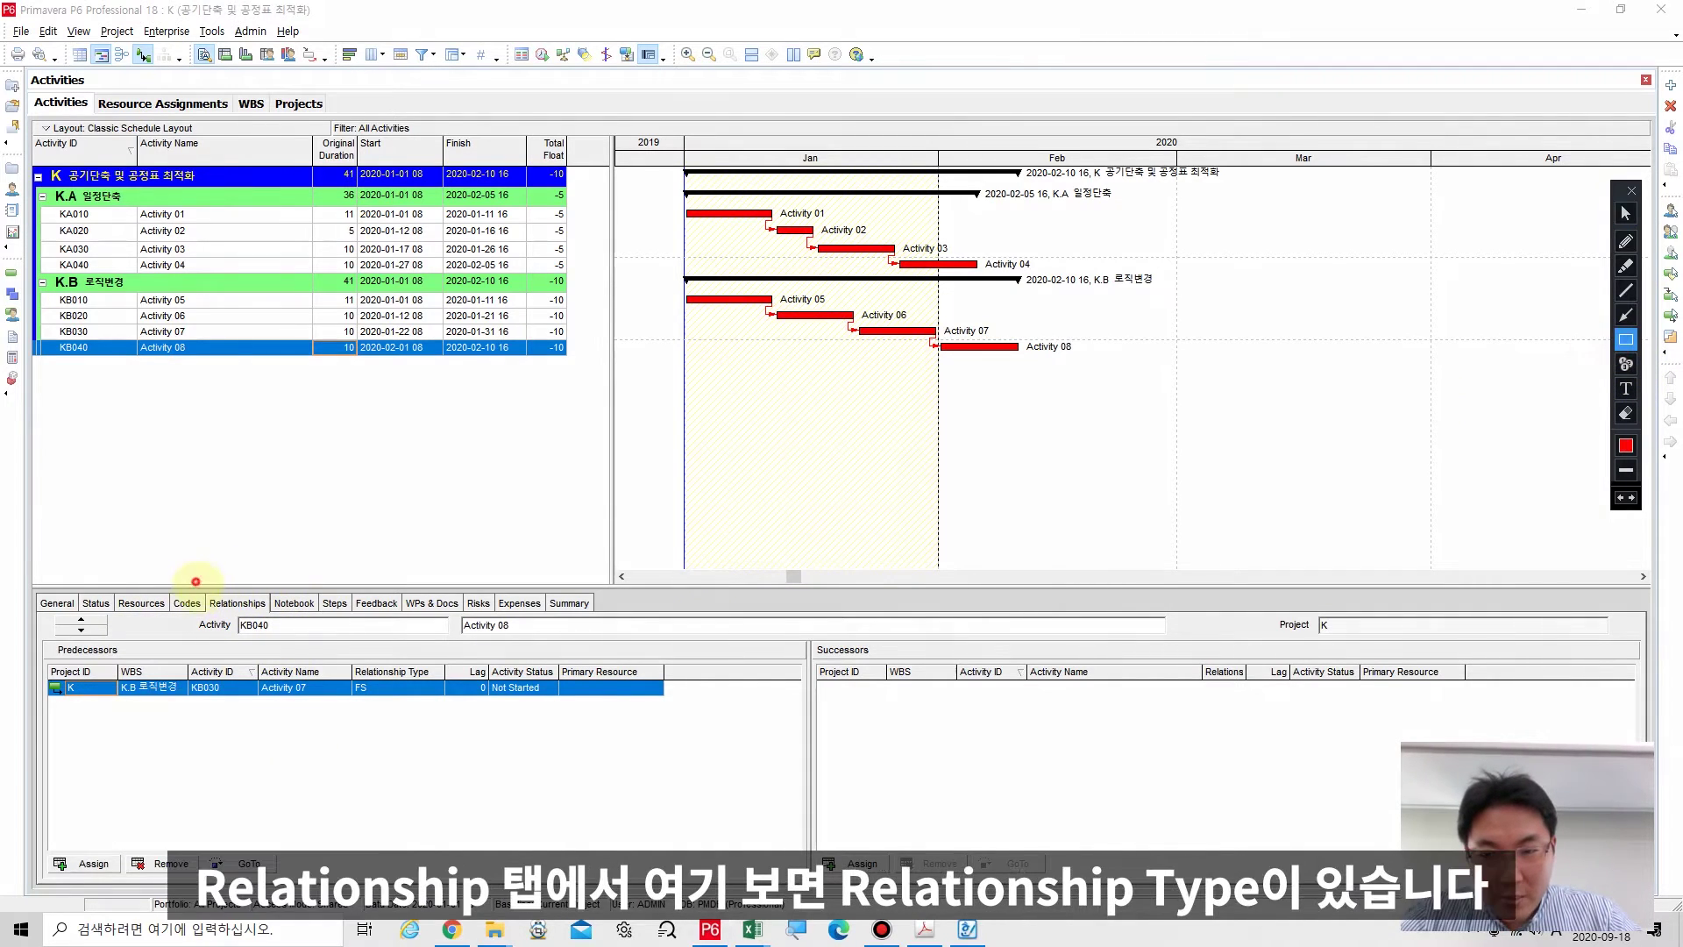
pyautogui.moveTo(196, 581)
pyautogui.mouseDown()
pyautogui.moveTo(421, 721)
pyautogui.moveTo(458, 712)
pyautogui.mouseUp()
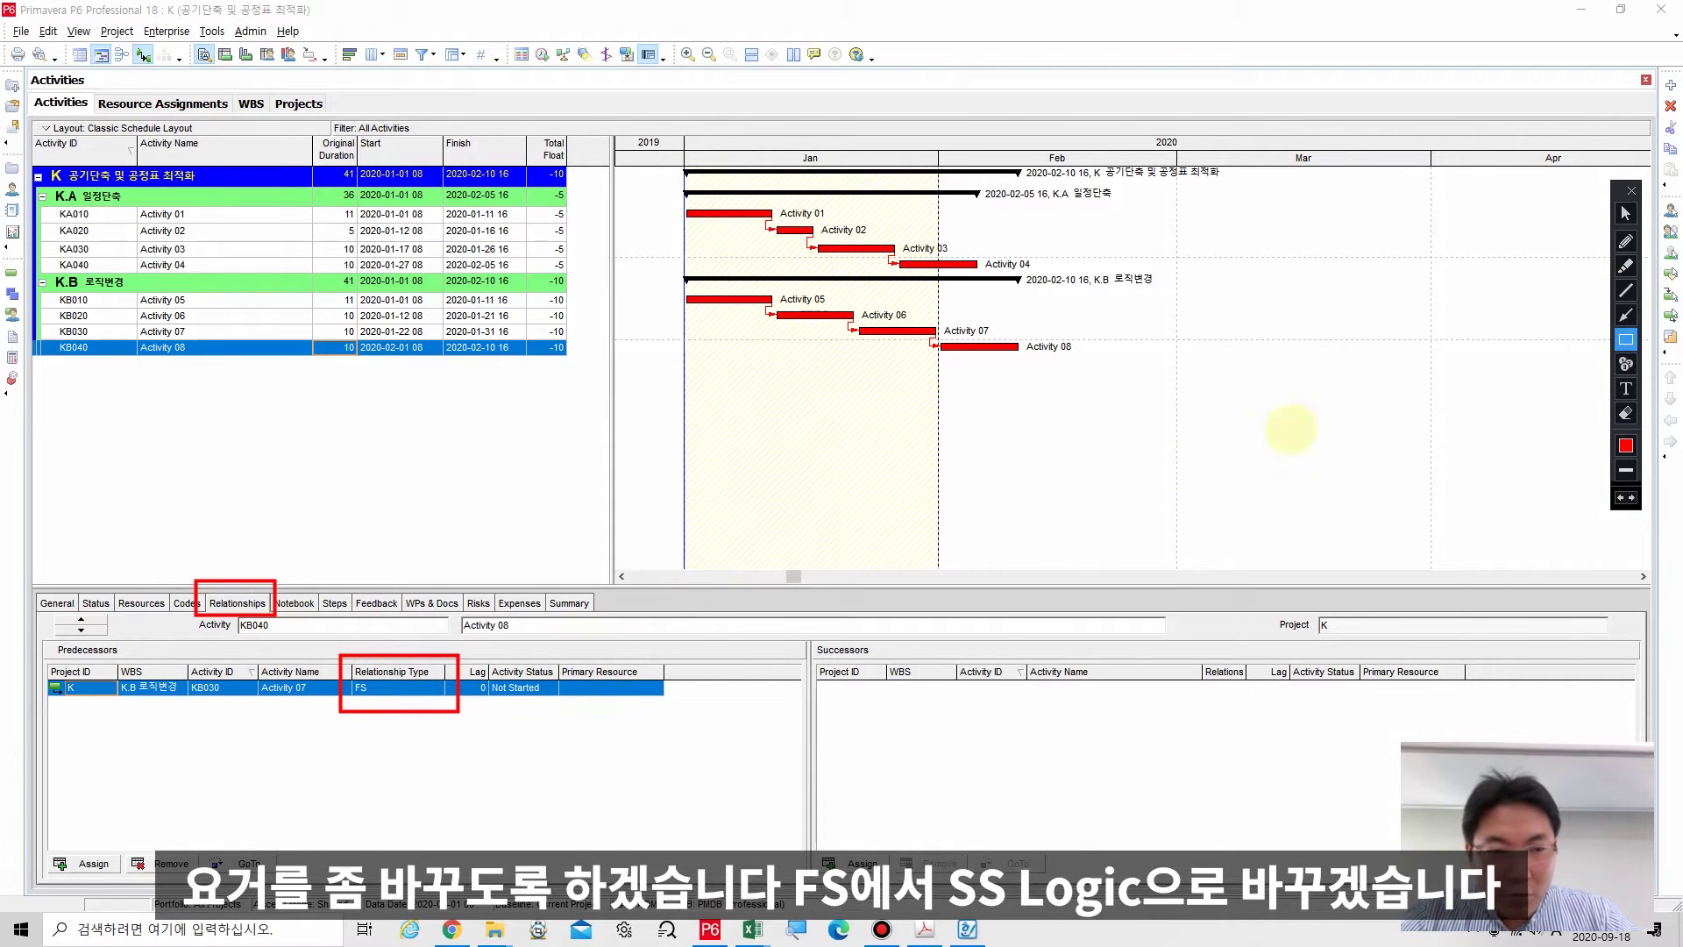
pyautogui.click(1627, 213)
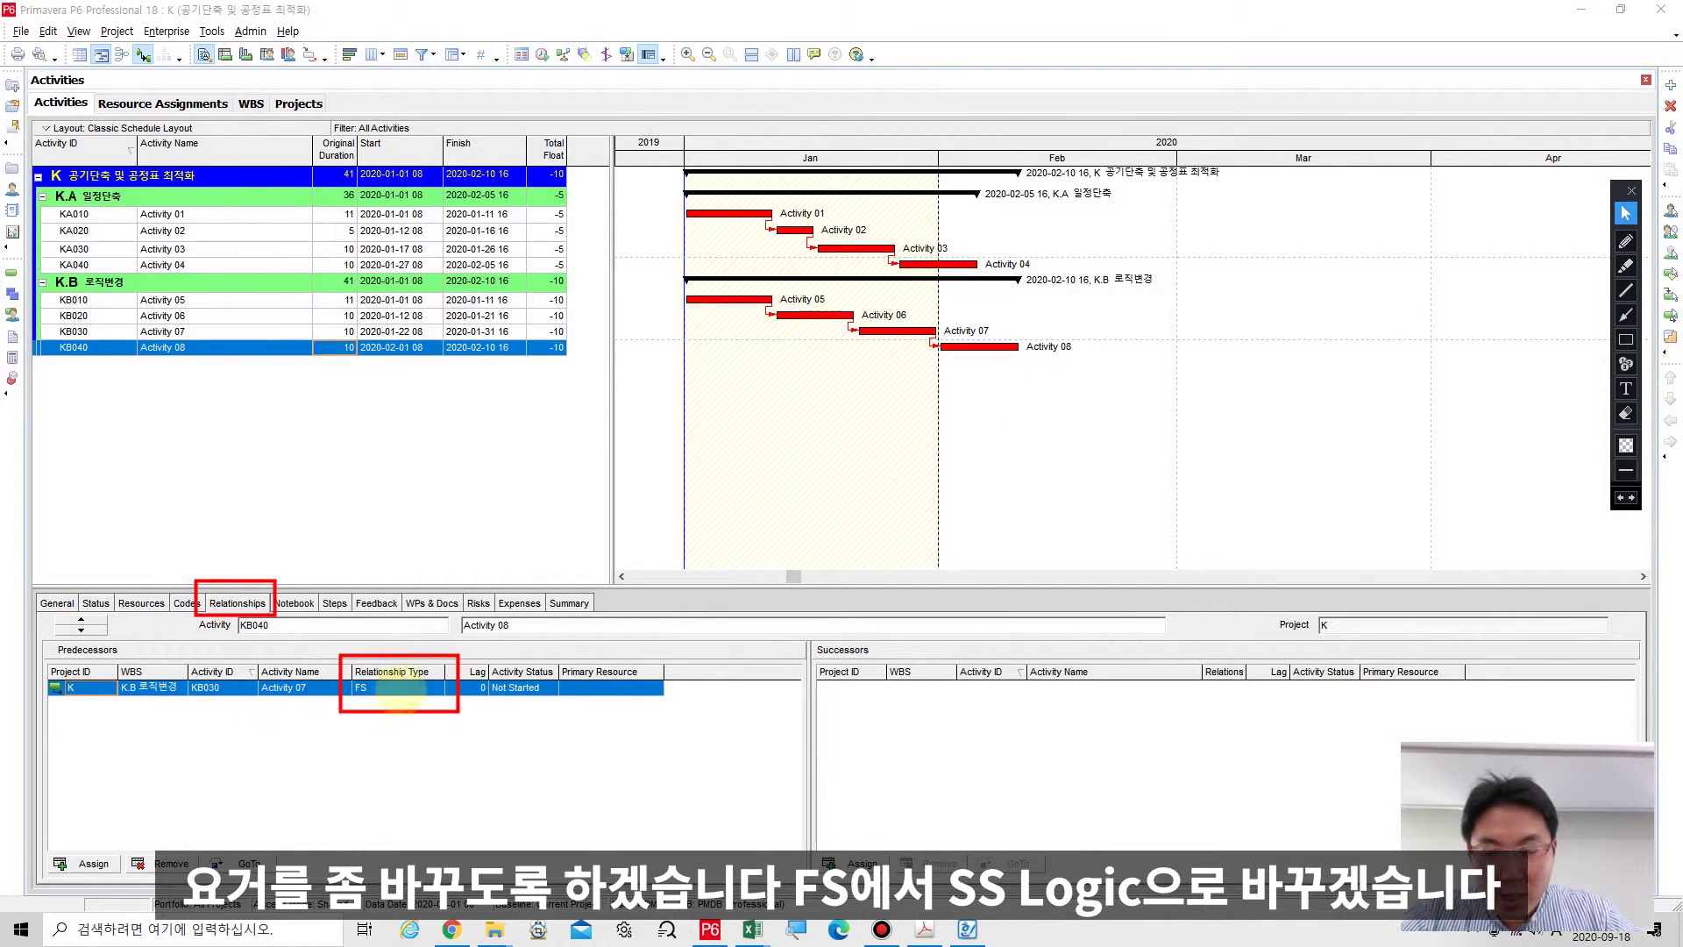
# Change the relationship type between Activity 08 (KB040) and its predecessor Activity 07 to SS and reschedule the project.
pyautogui.click(397, 689)
pyautogui.click(395, 689)
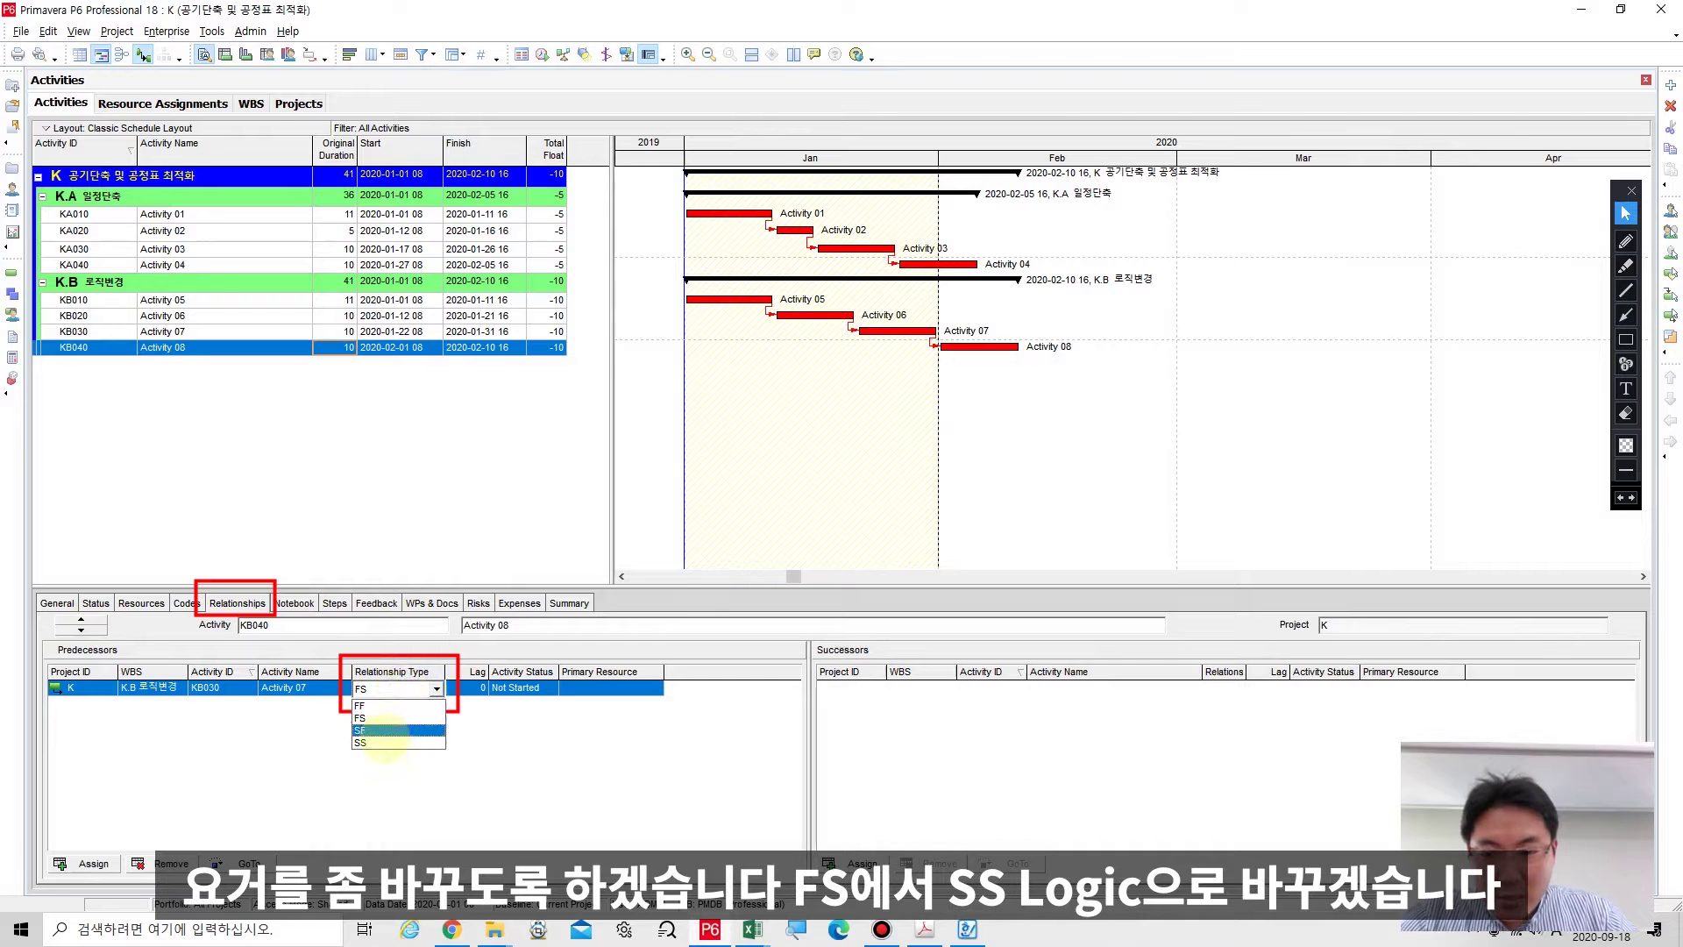
pyautogui.click(383, 743)
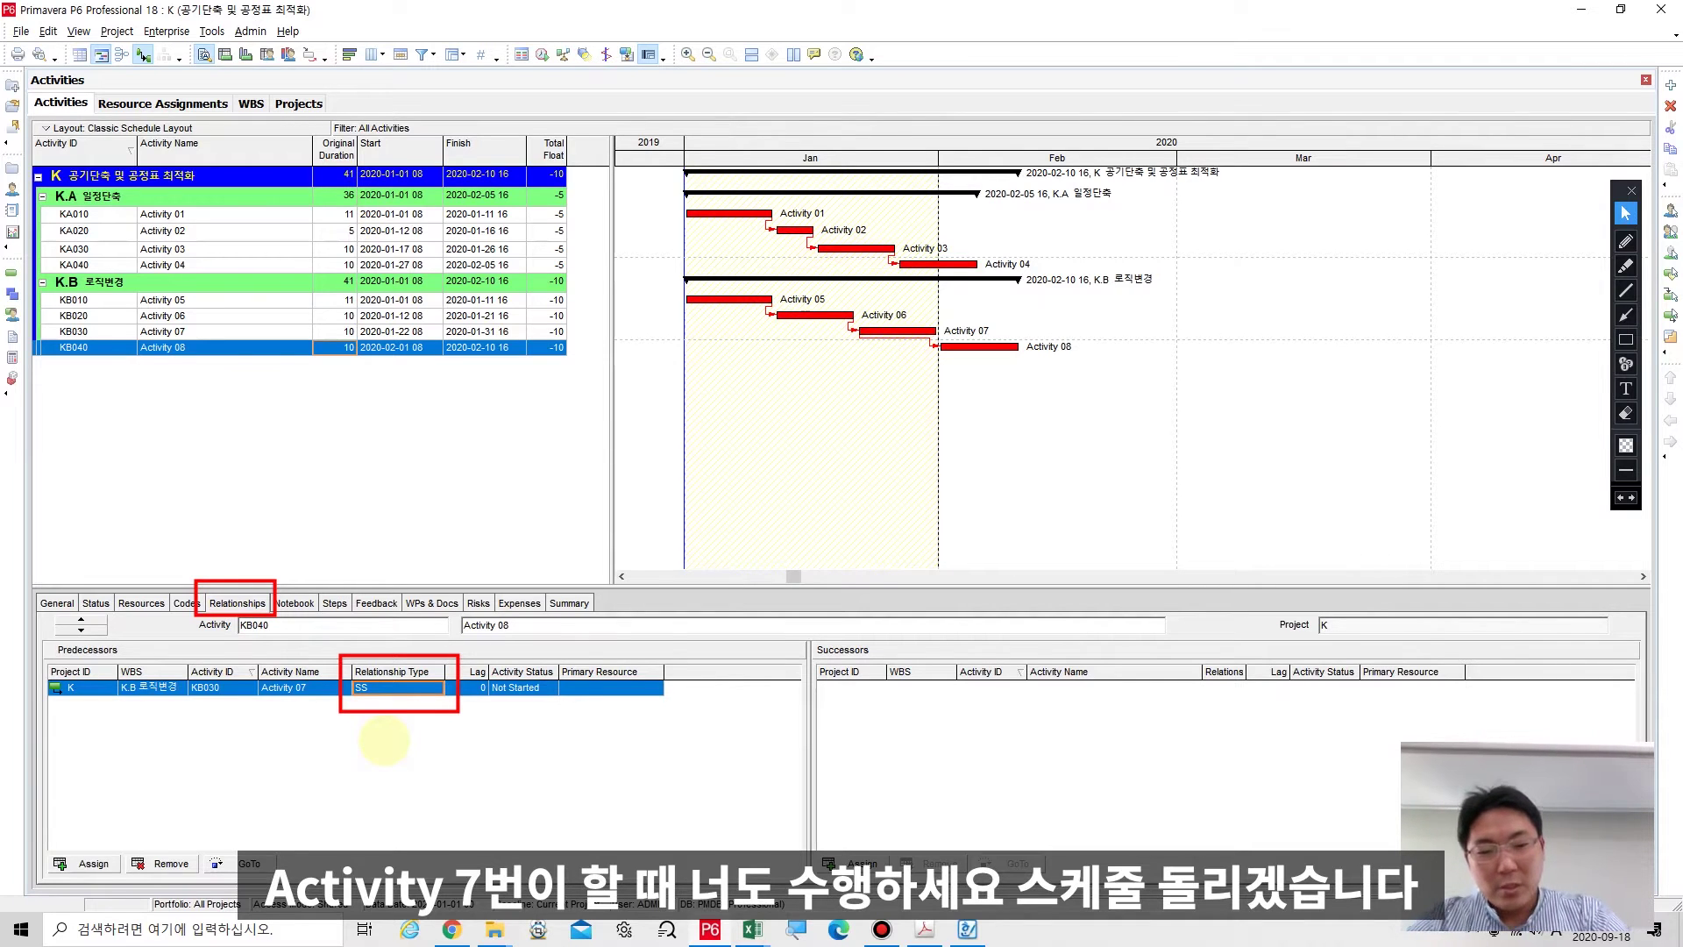
pyautogui.click(543, 55)
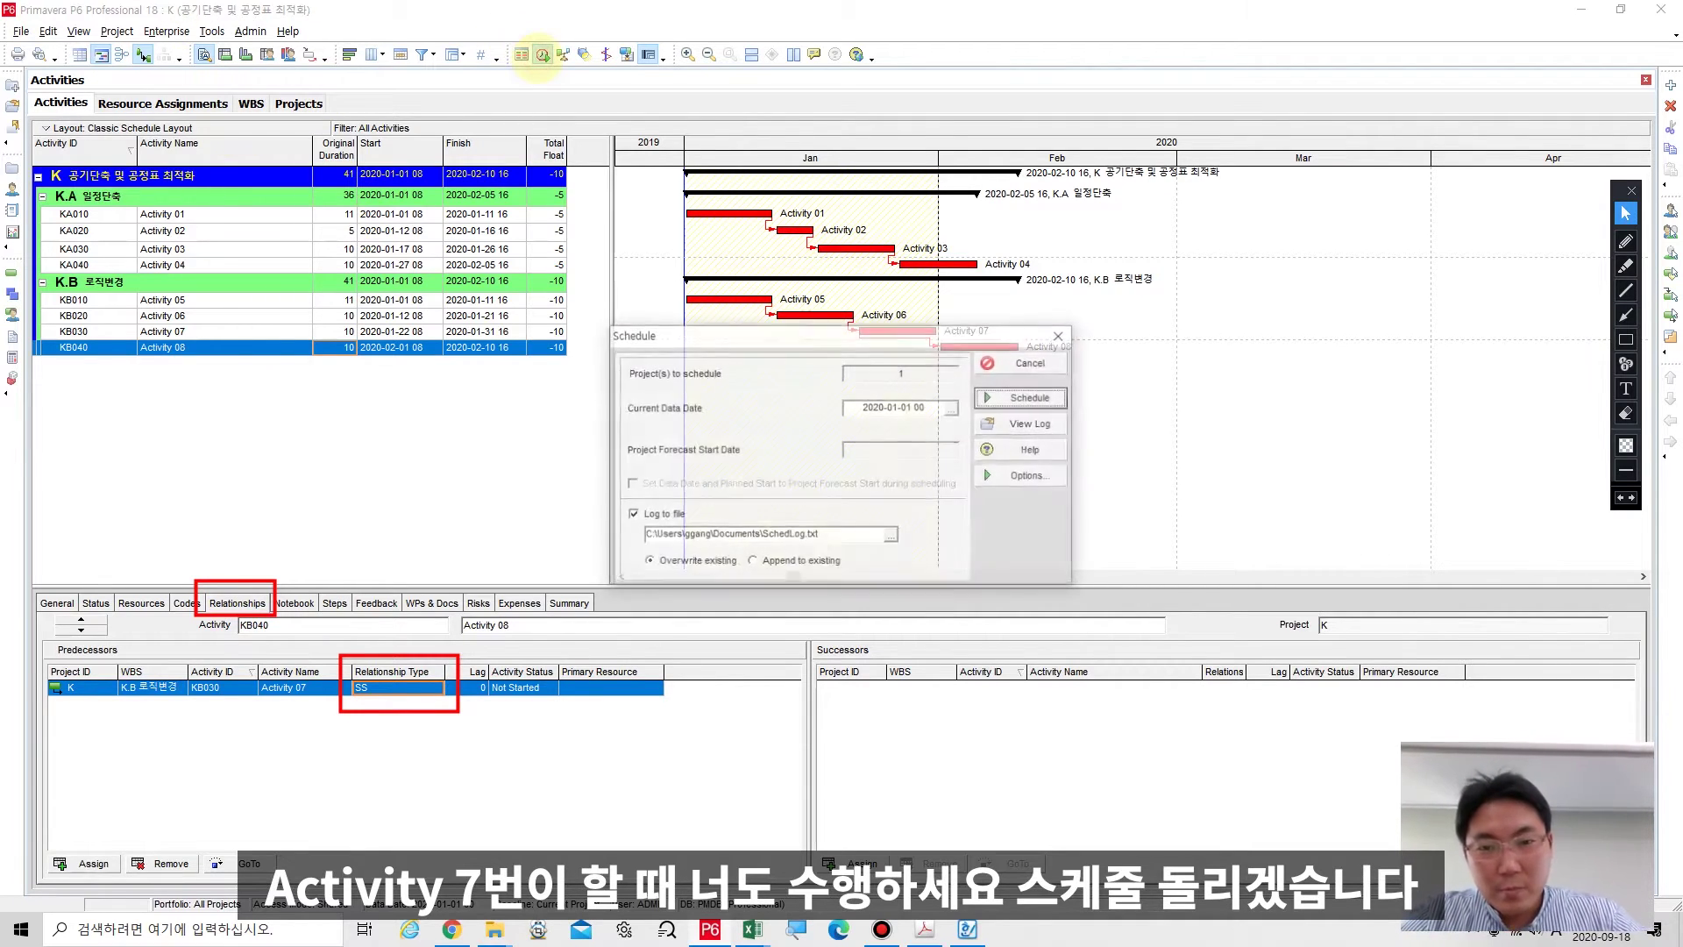
pyautogui.press('Return')
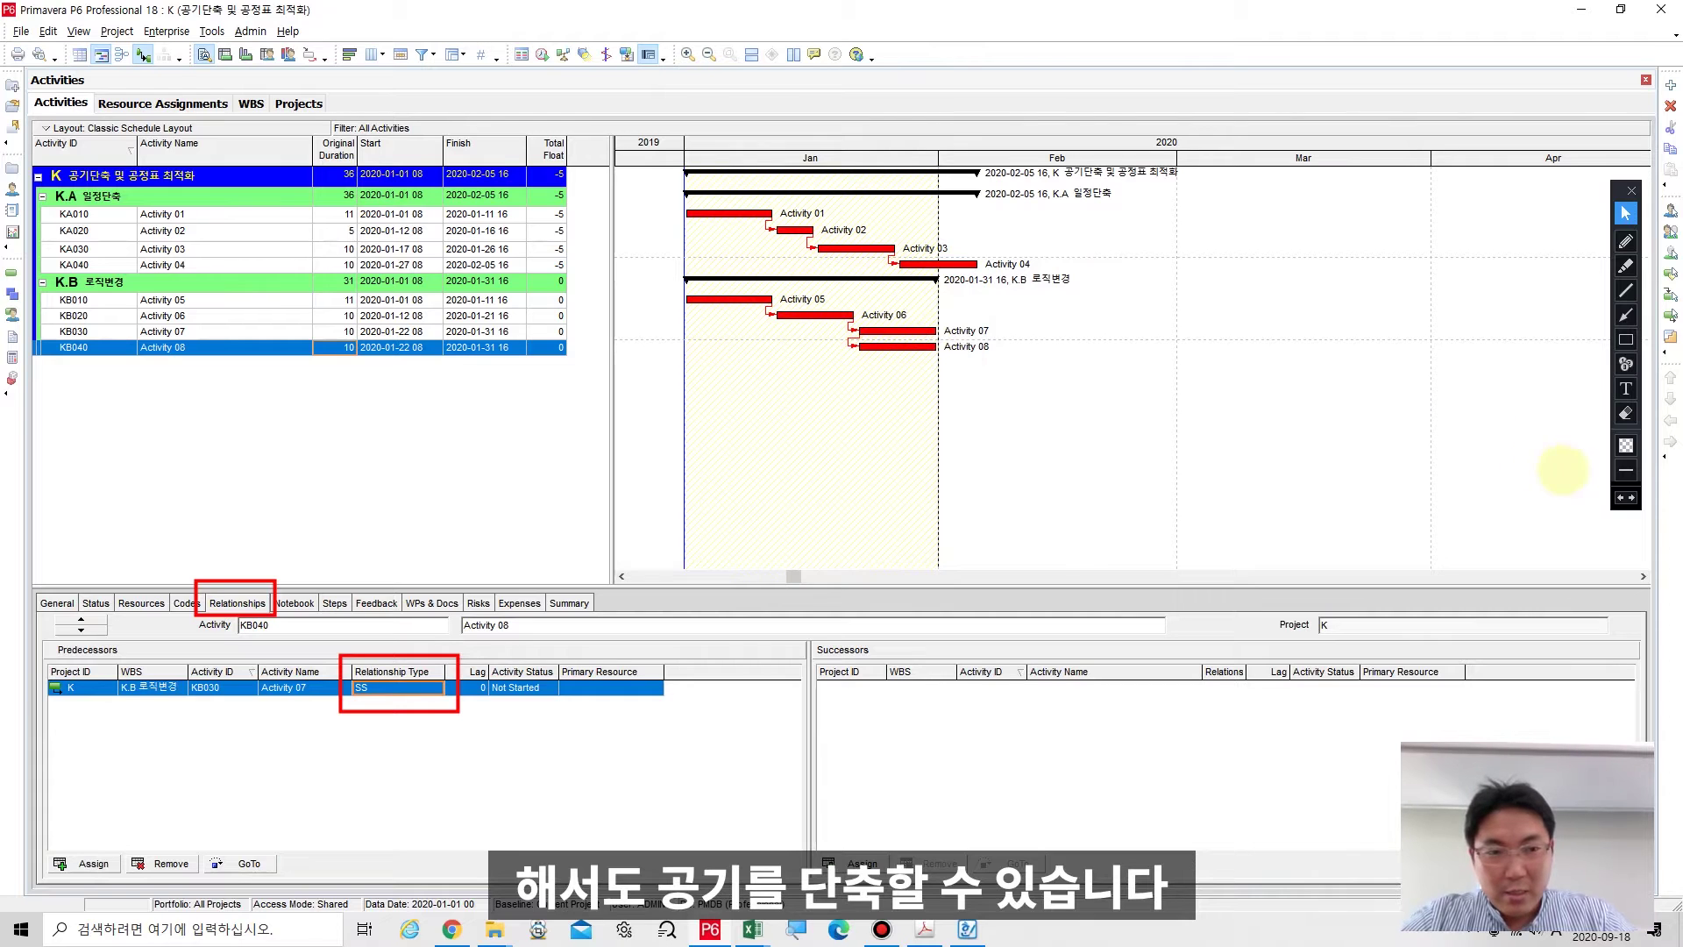
# Erase the red boxes and write the red note "Original Duration = Quantity / Productivity" in the empty Gantt chart area.
pyautogui.click(1626, 413)
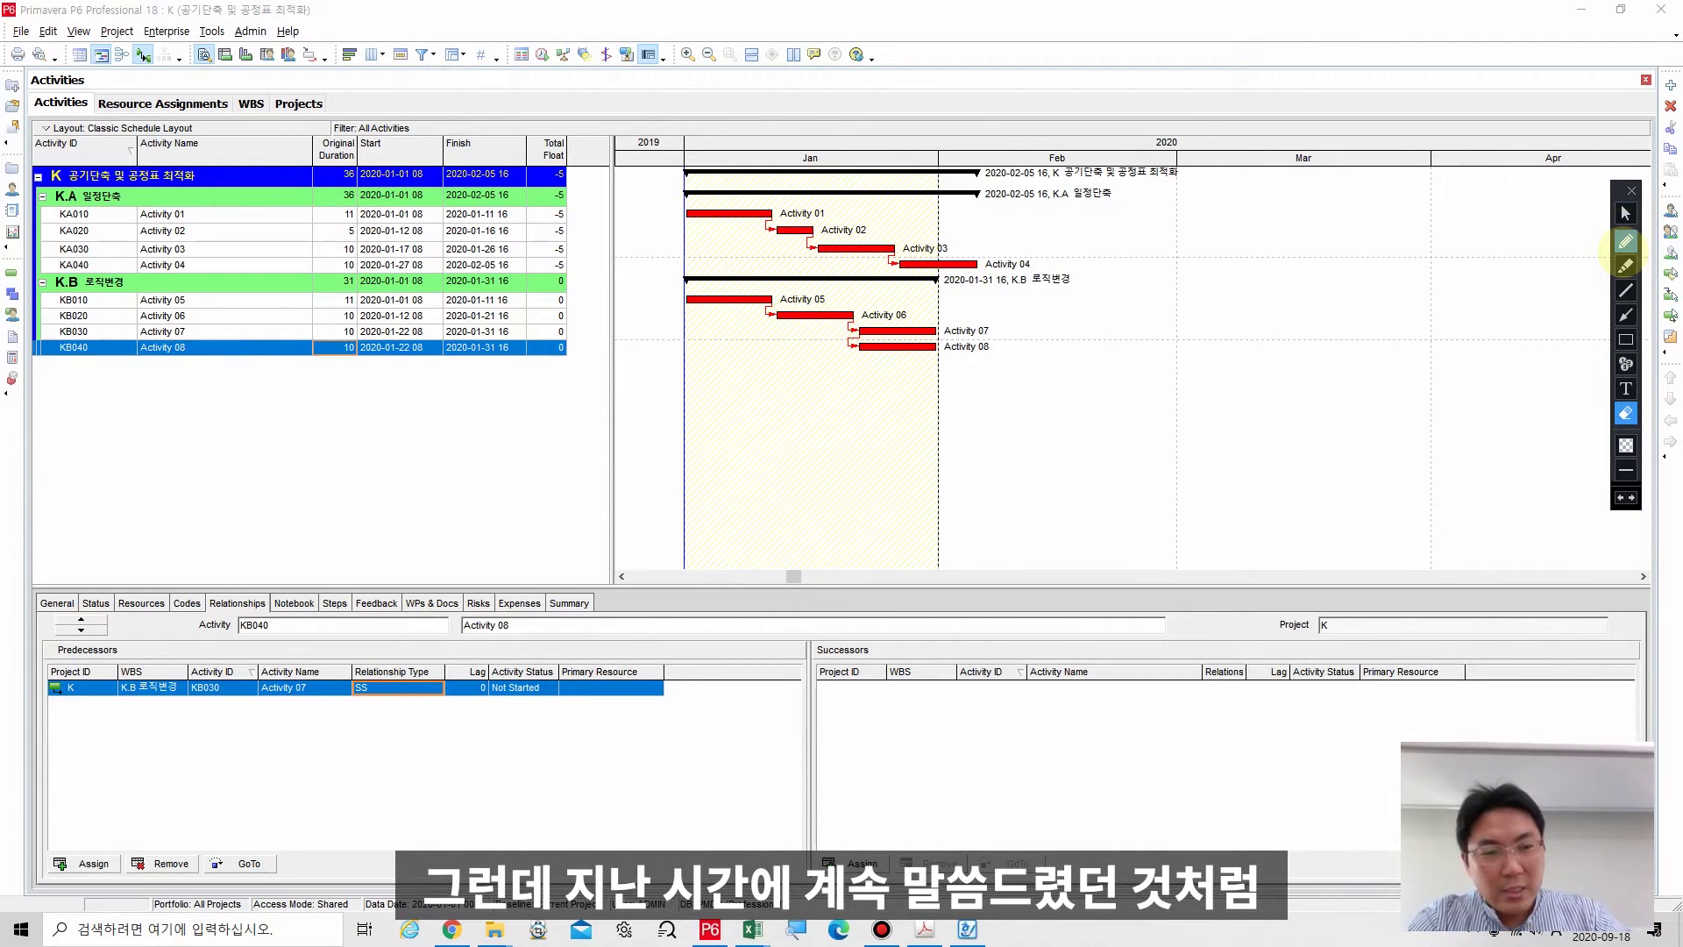
pyautogui.click(1626, 388)
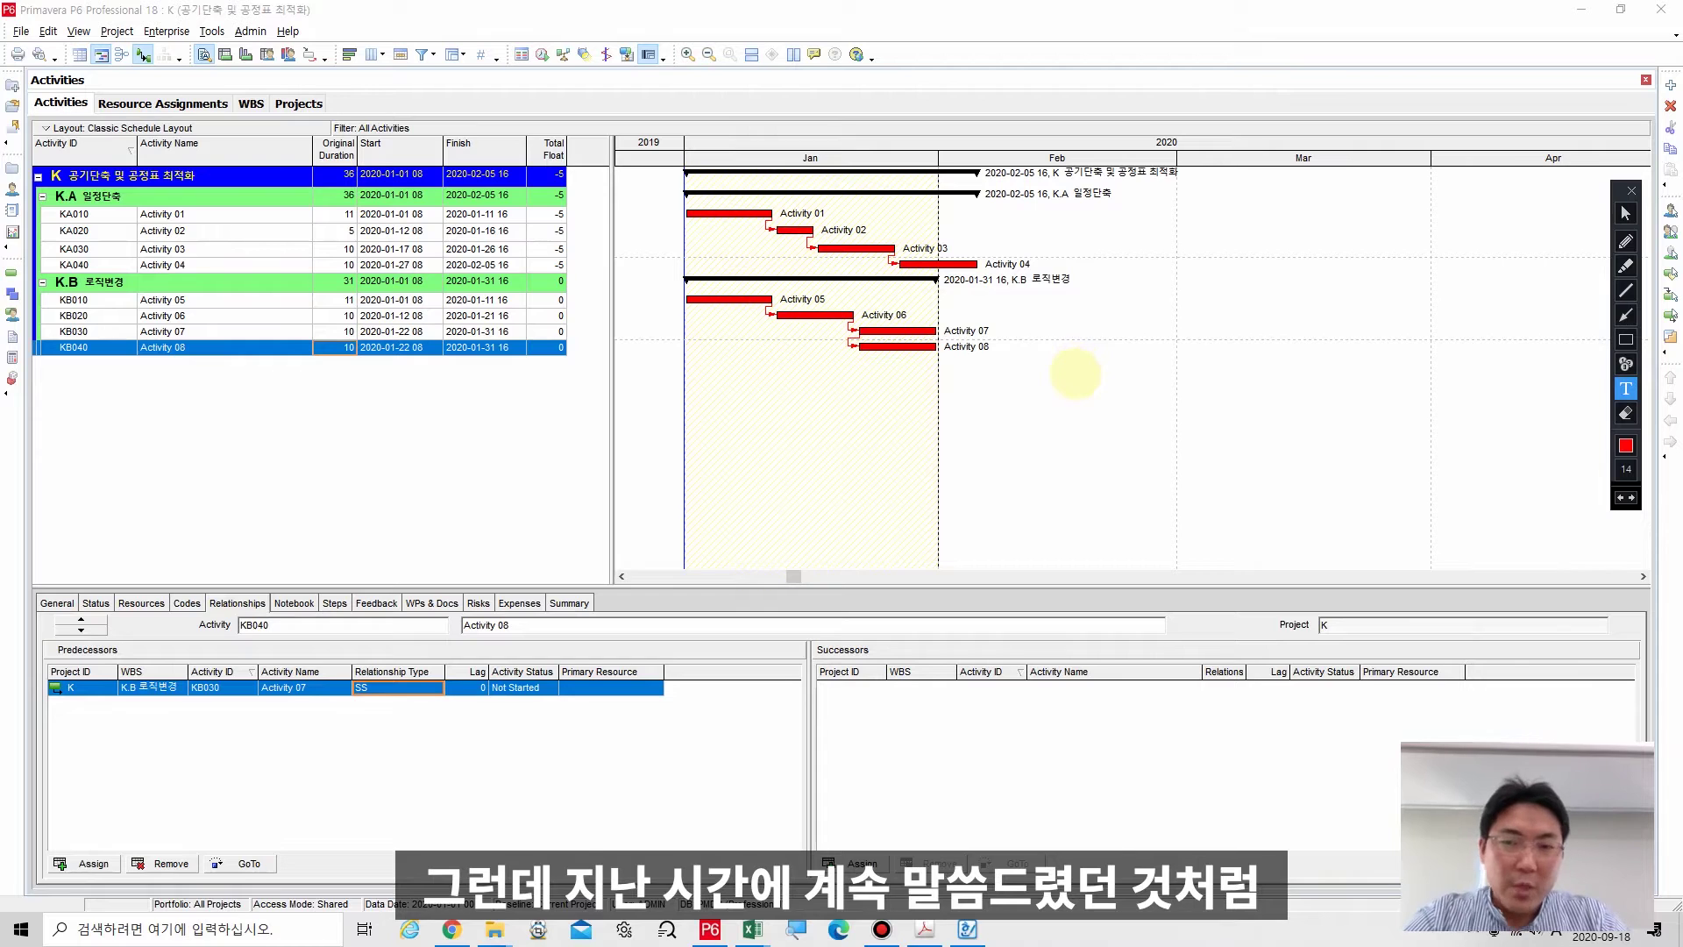
pyautogui.click(1070, 403)
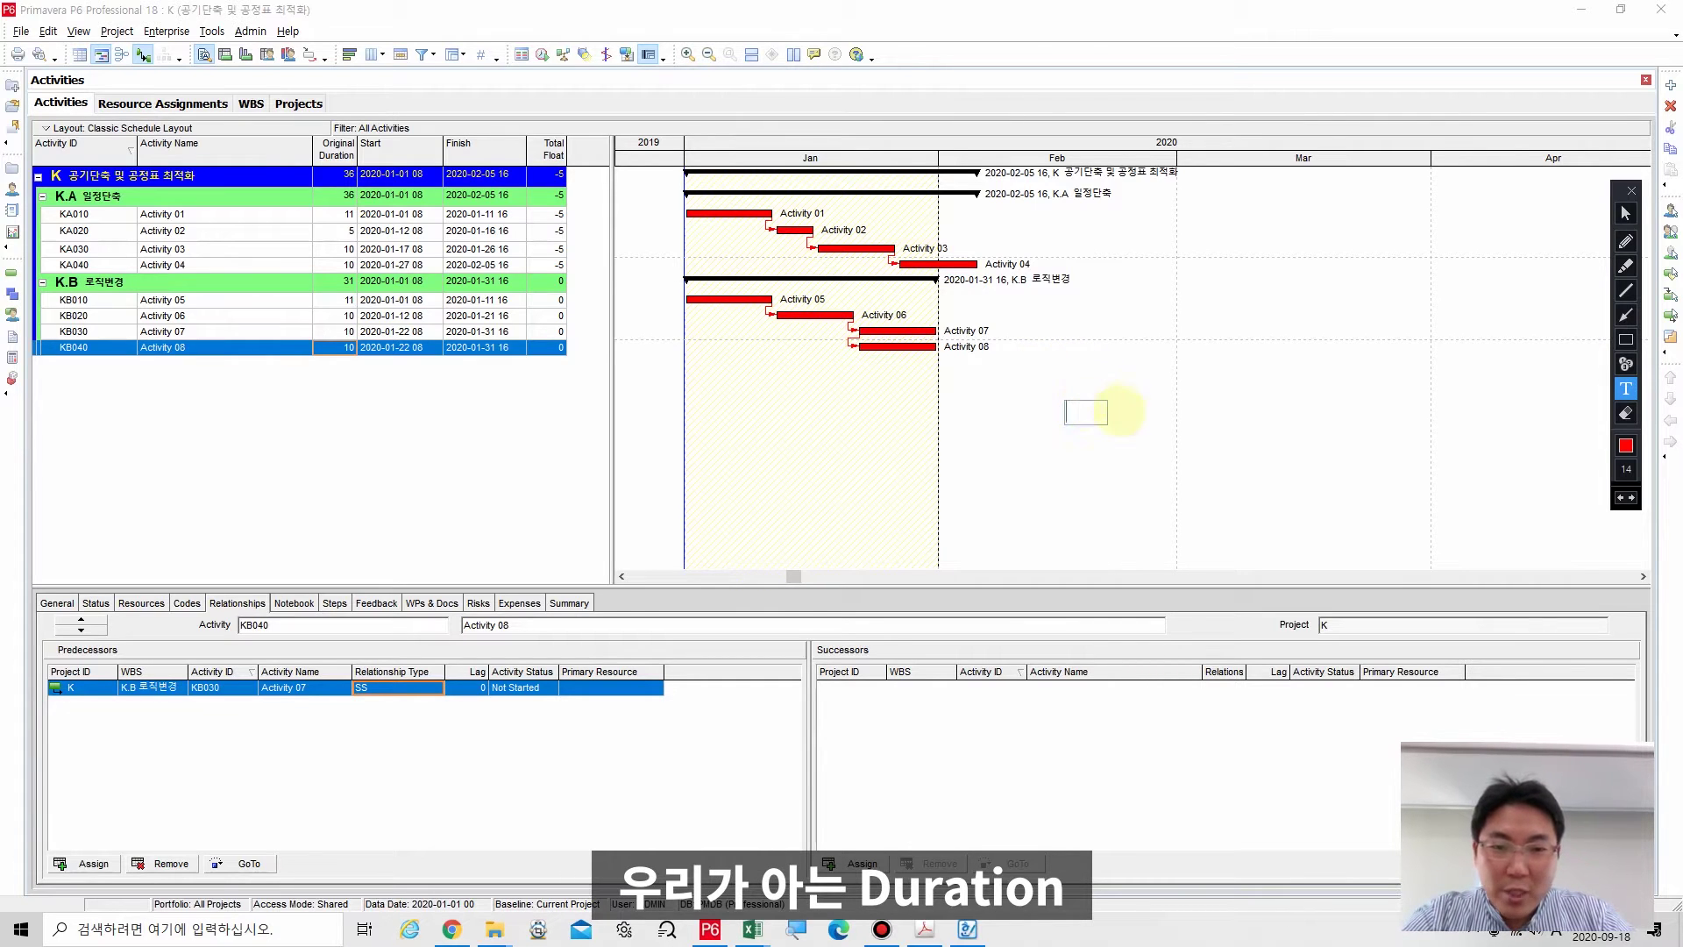
pyautogui.write('Origi')
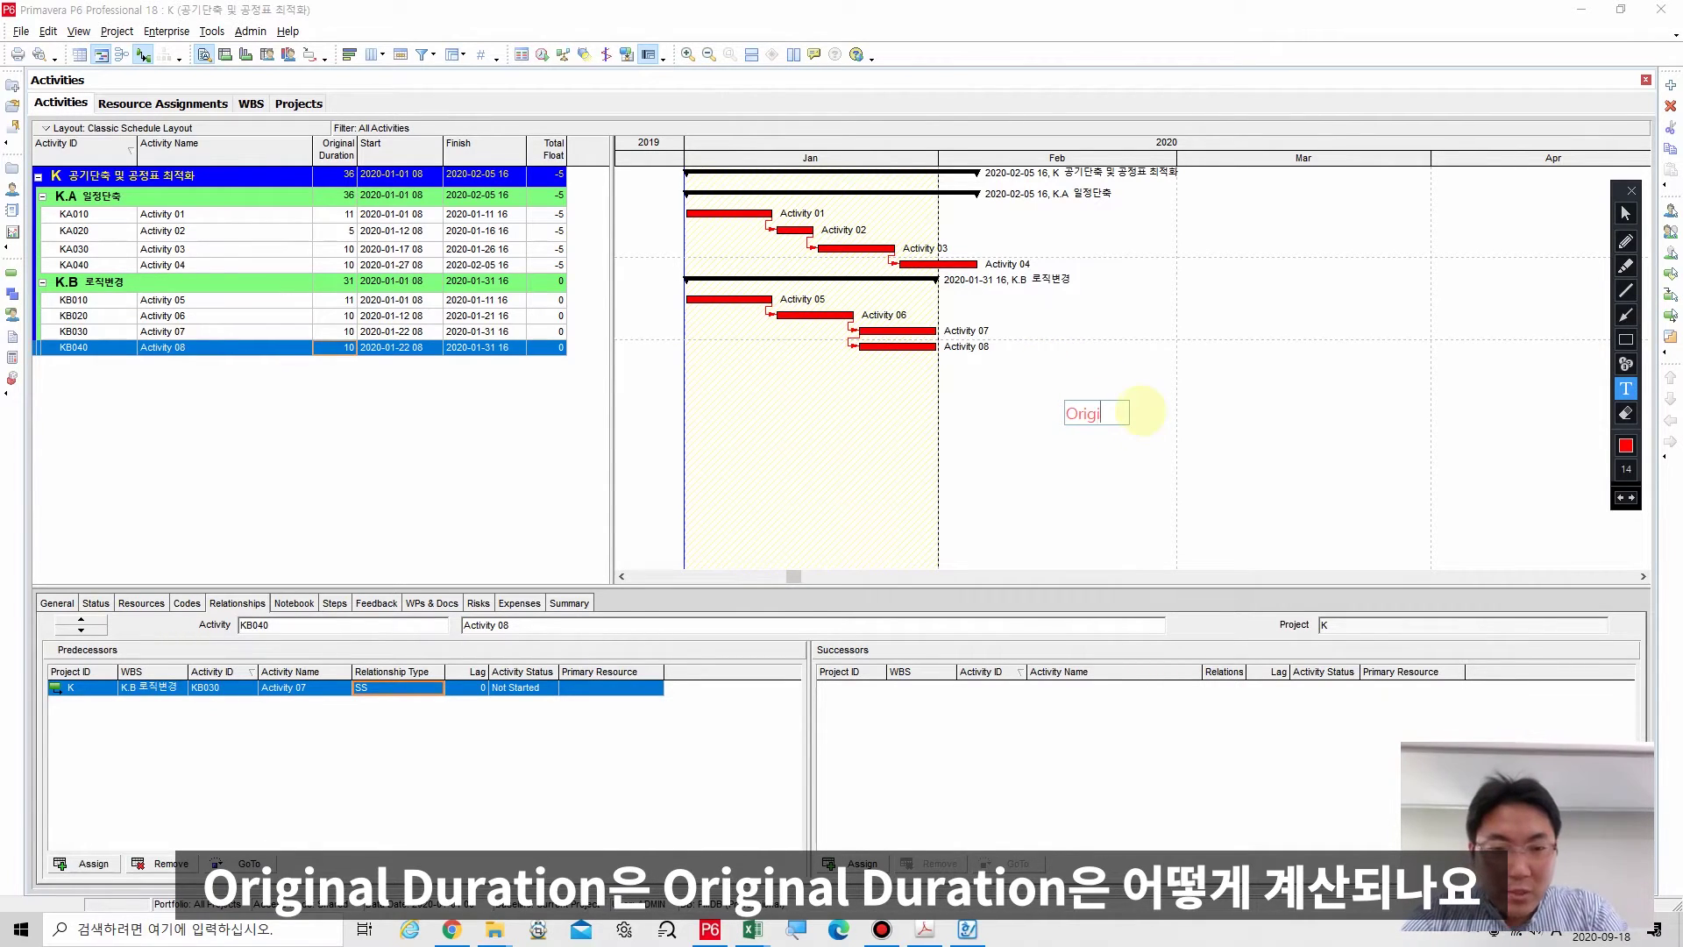
pyautogui.write('an')
pyautogui.press('BackSpace')
pyautogui.write('nal Du')
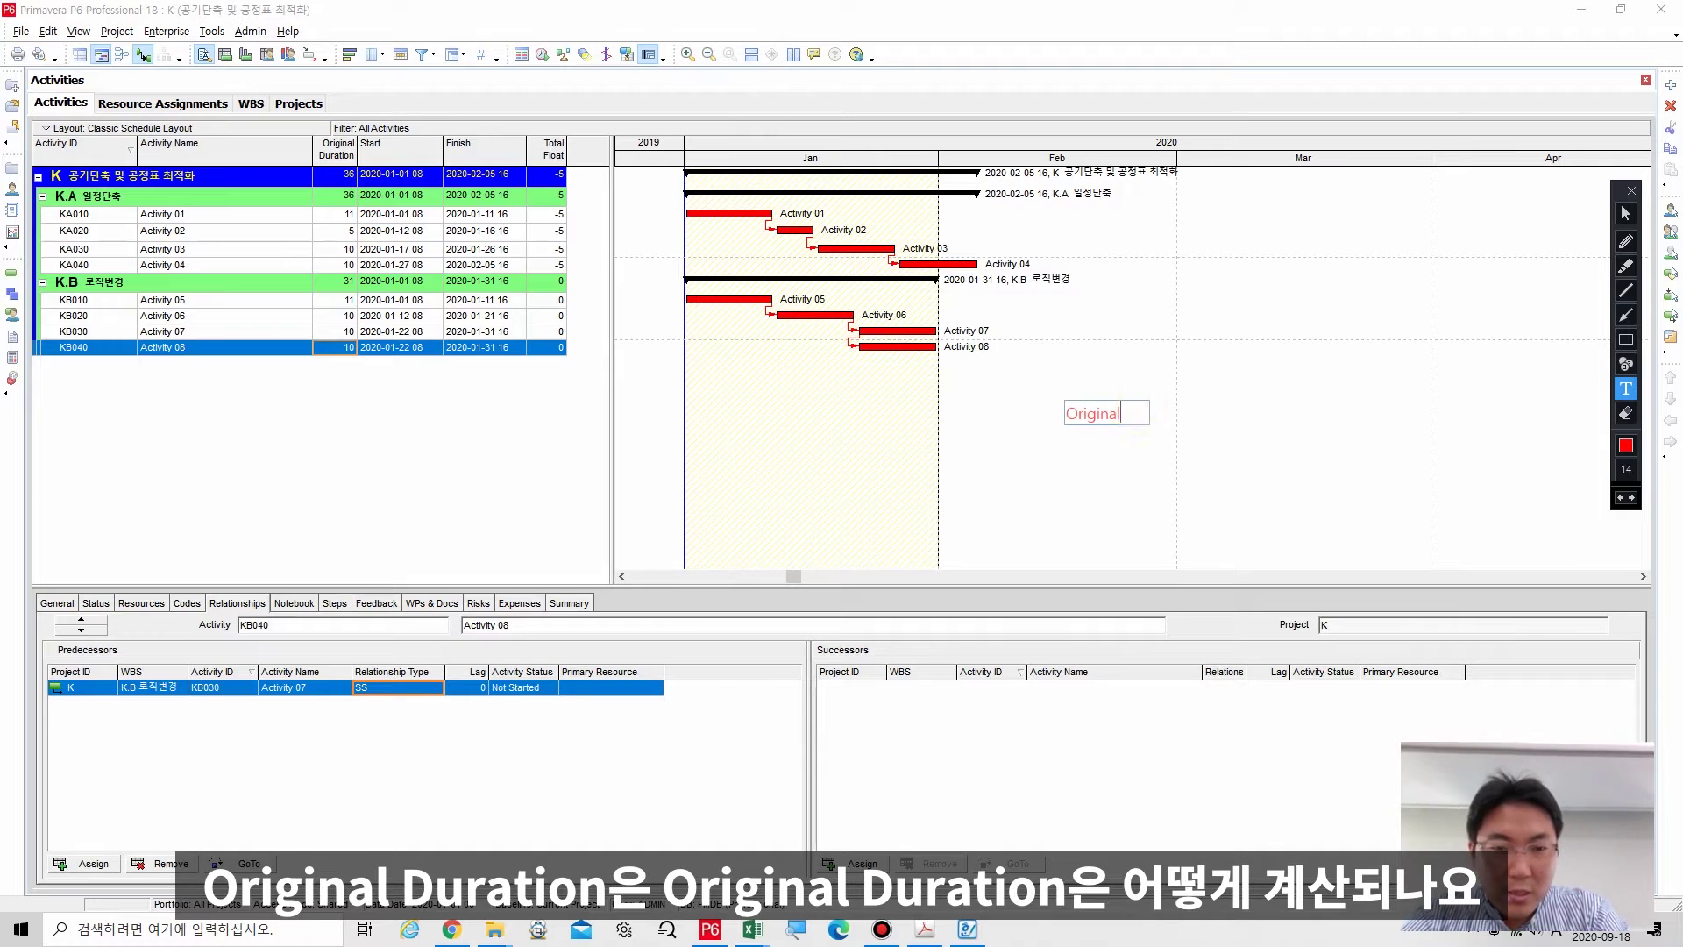
pyautogui.write('n')
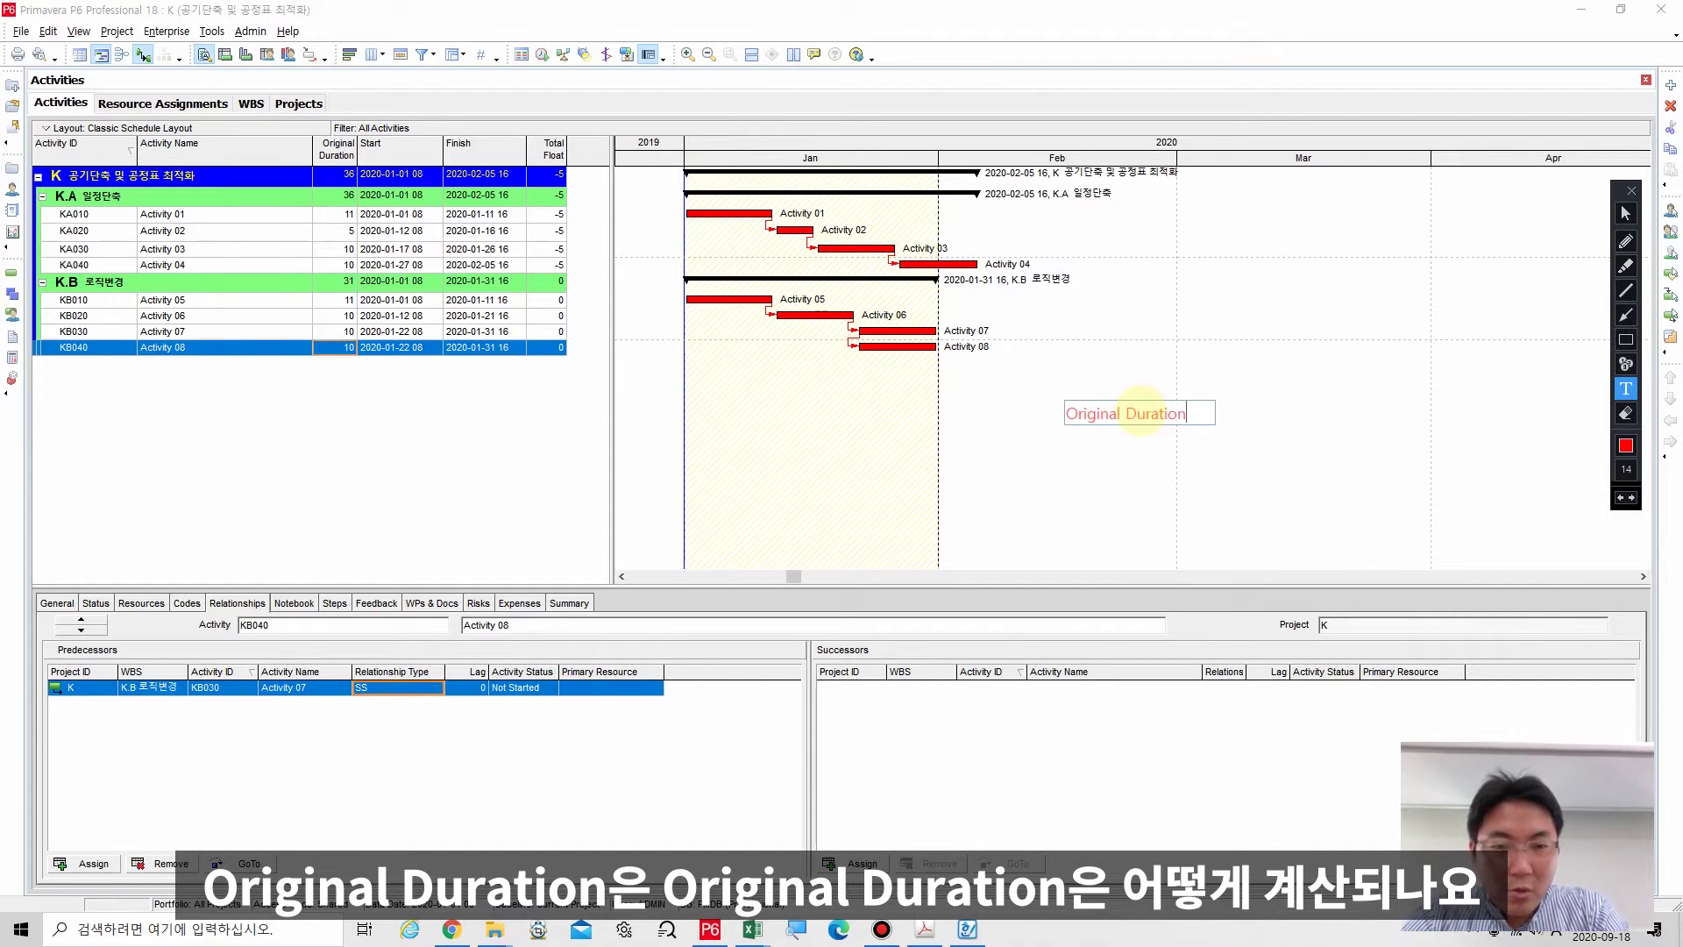
pyautogui.write(' = ')
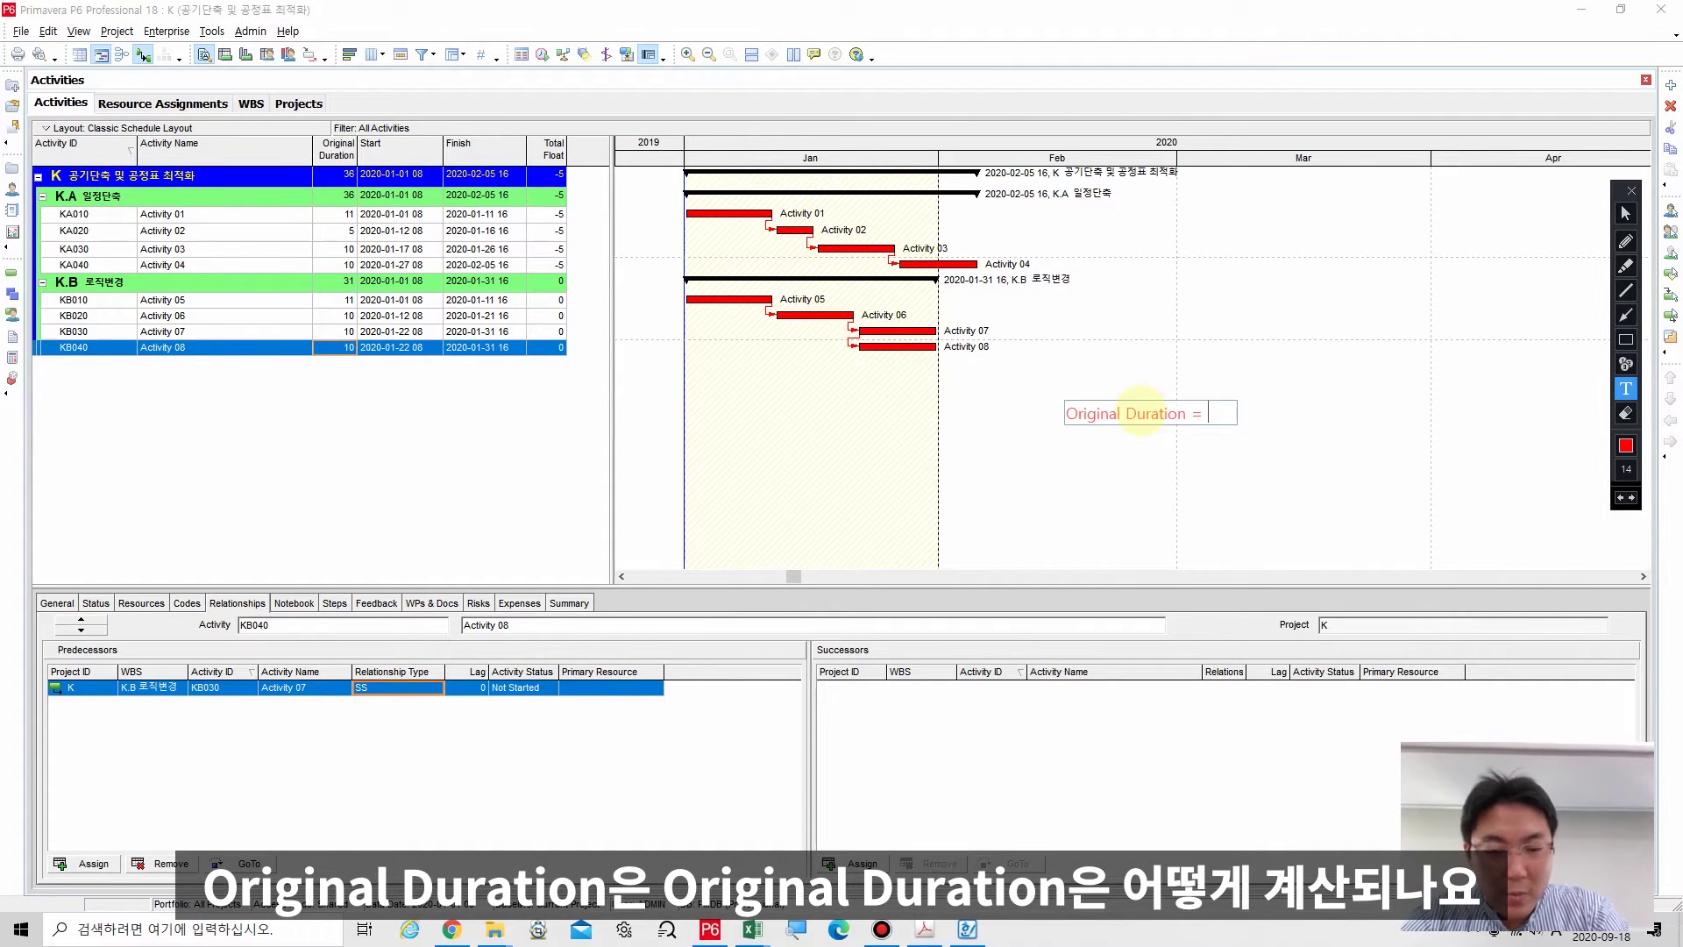
pyautogui.write('Qu')
pyautogui.write('anit')
pyautogui.press('BackSpace')
pyautogui.write('ni')
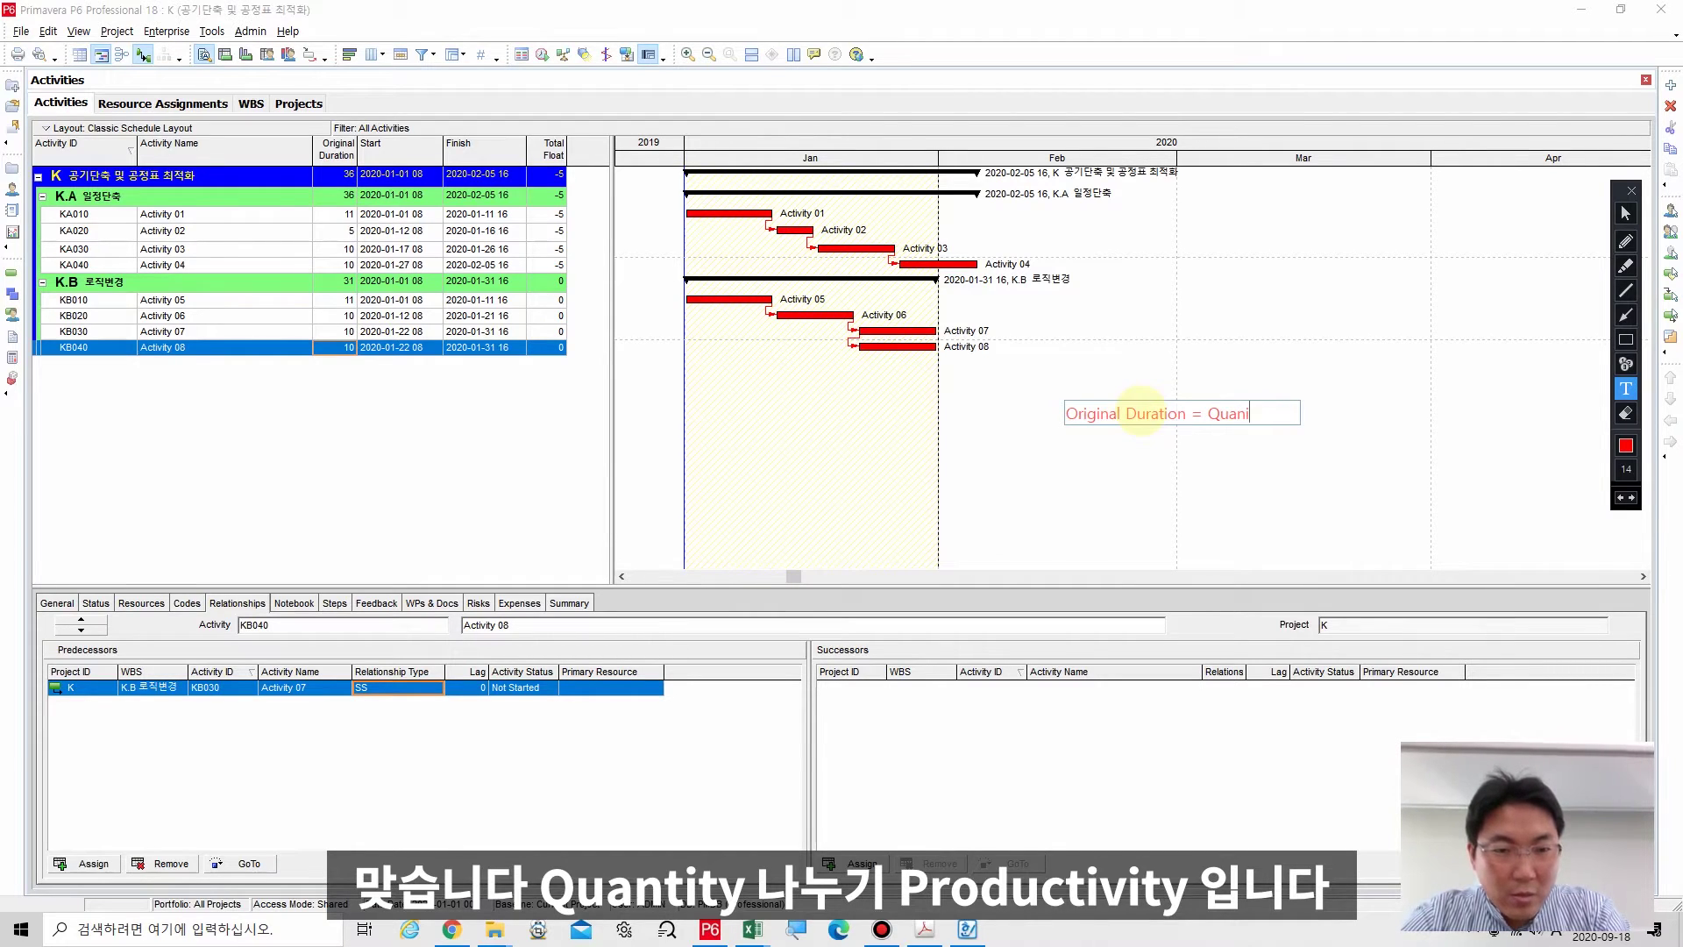
pyautogui.write('titytity')
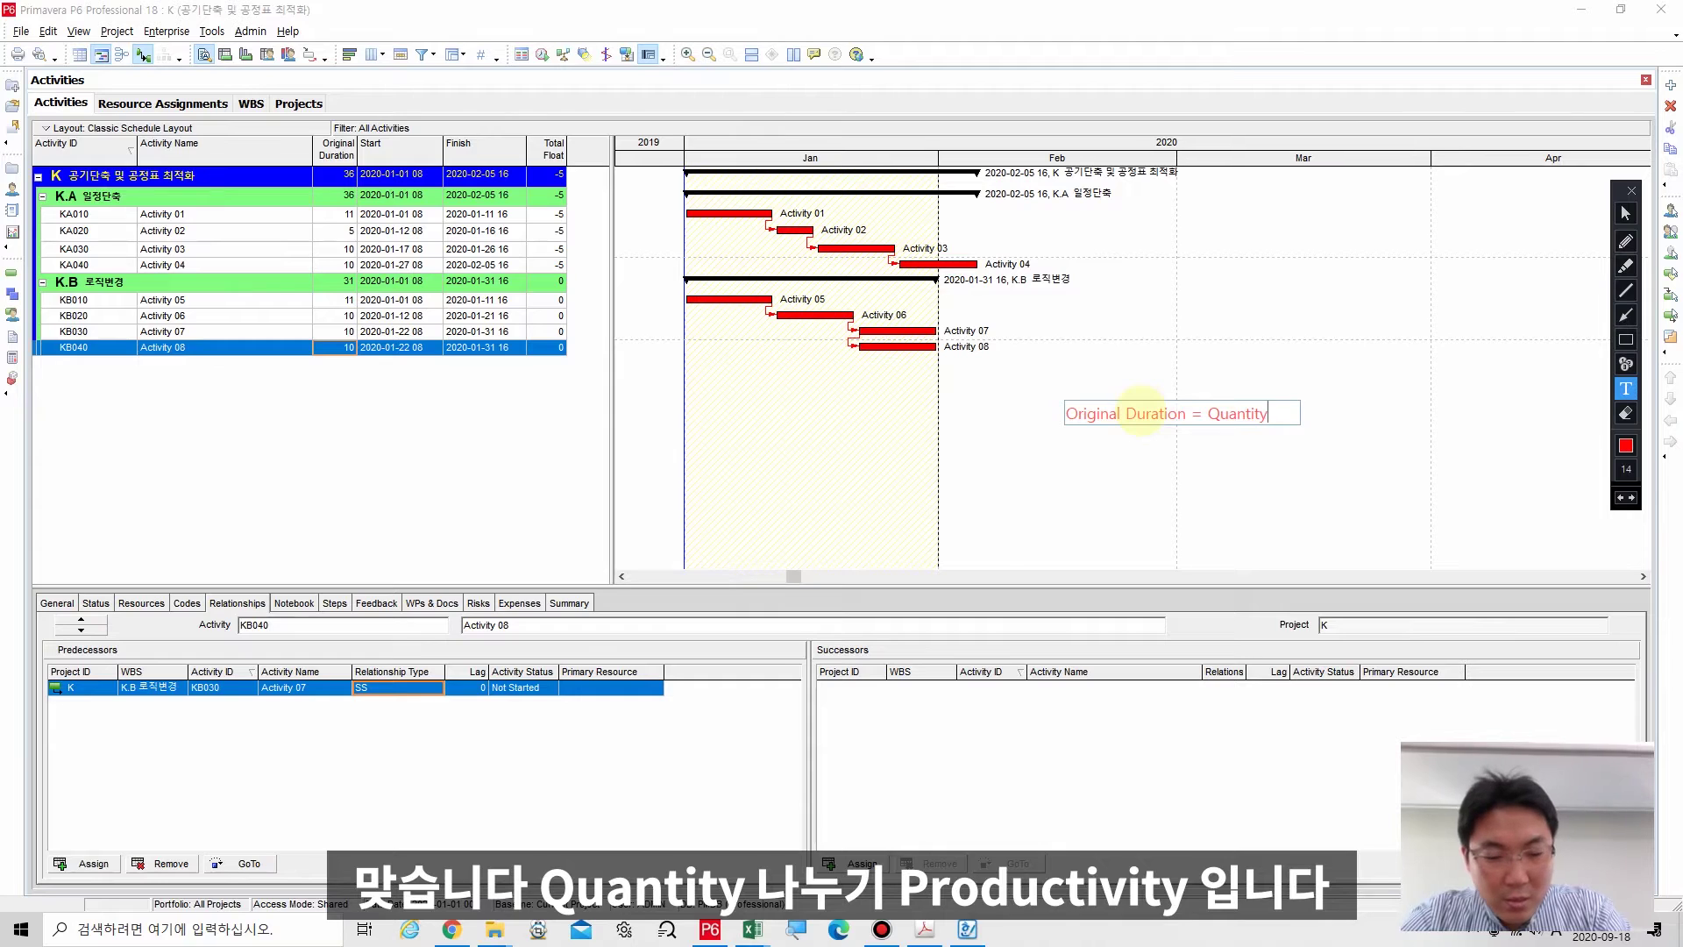
pyautogui.write(' / Pro')
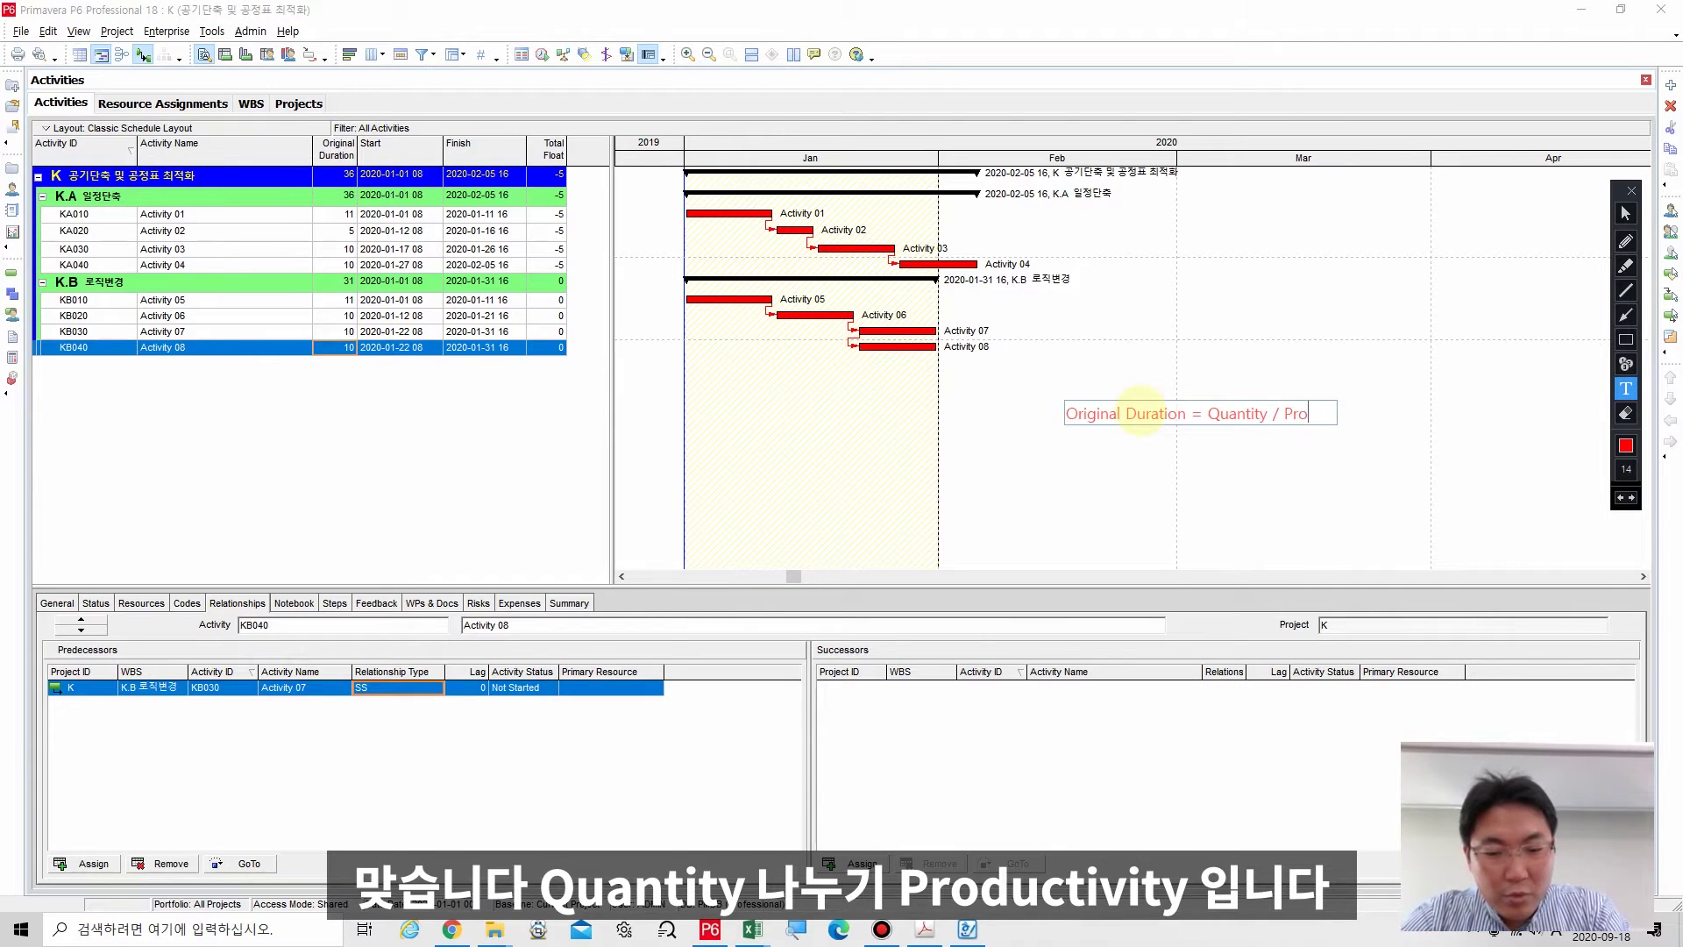
pyautogui.write('ductivity')
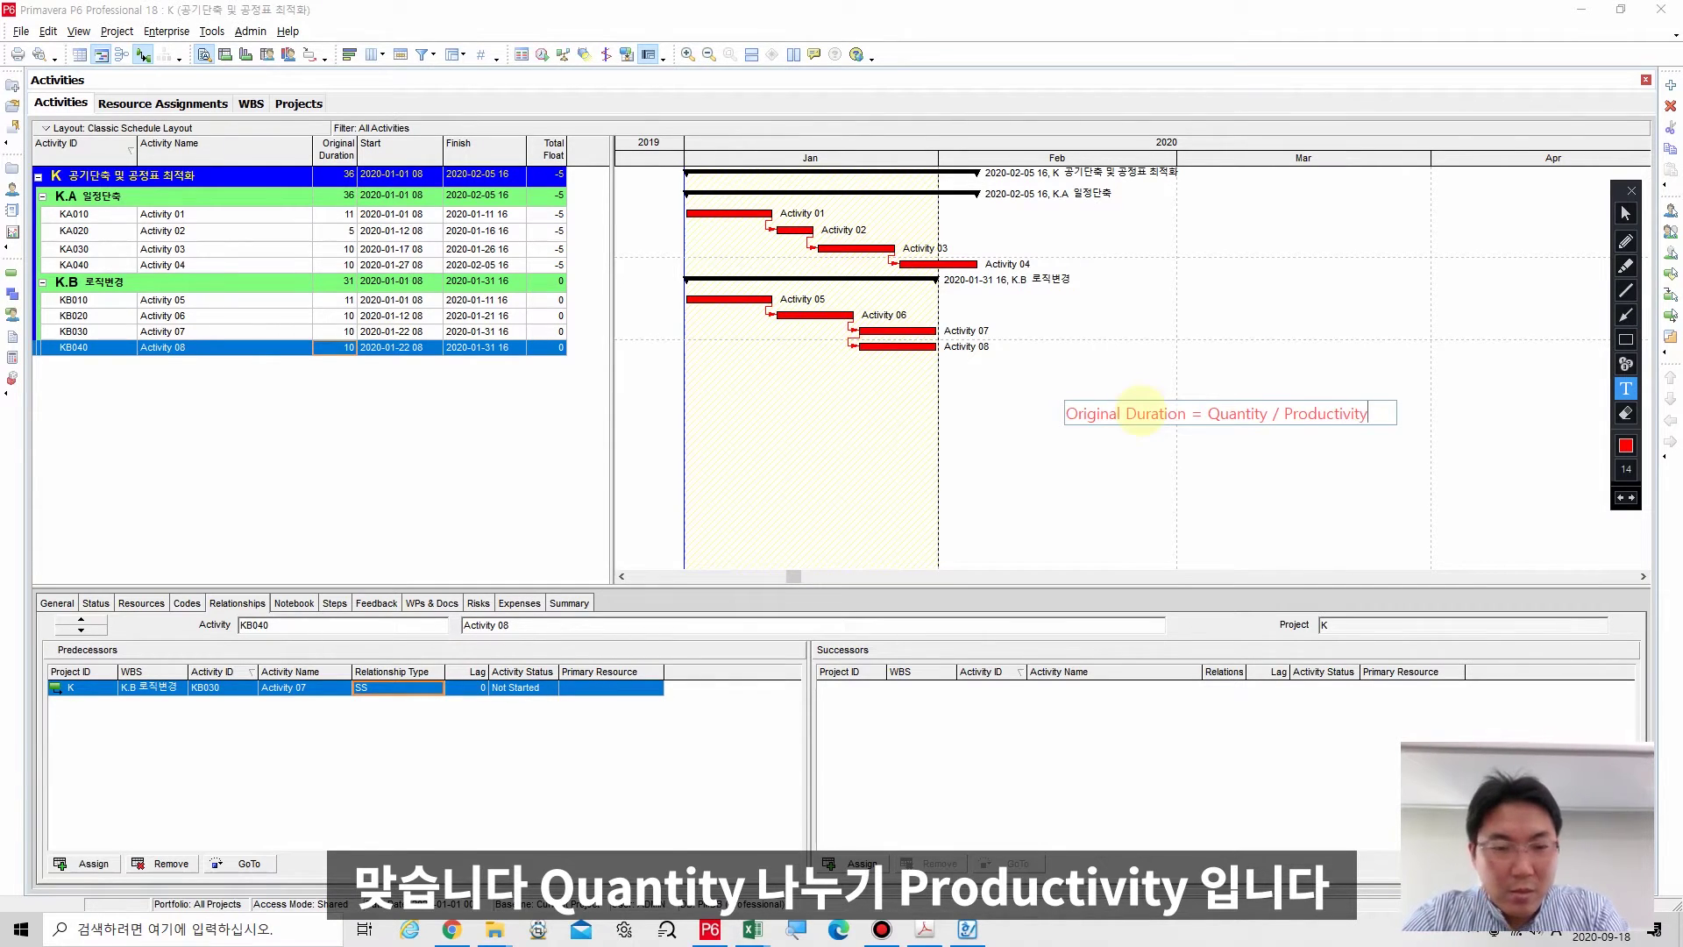
pyautogui.click(1376, 381)
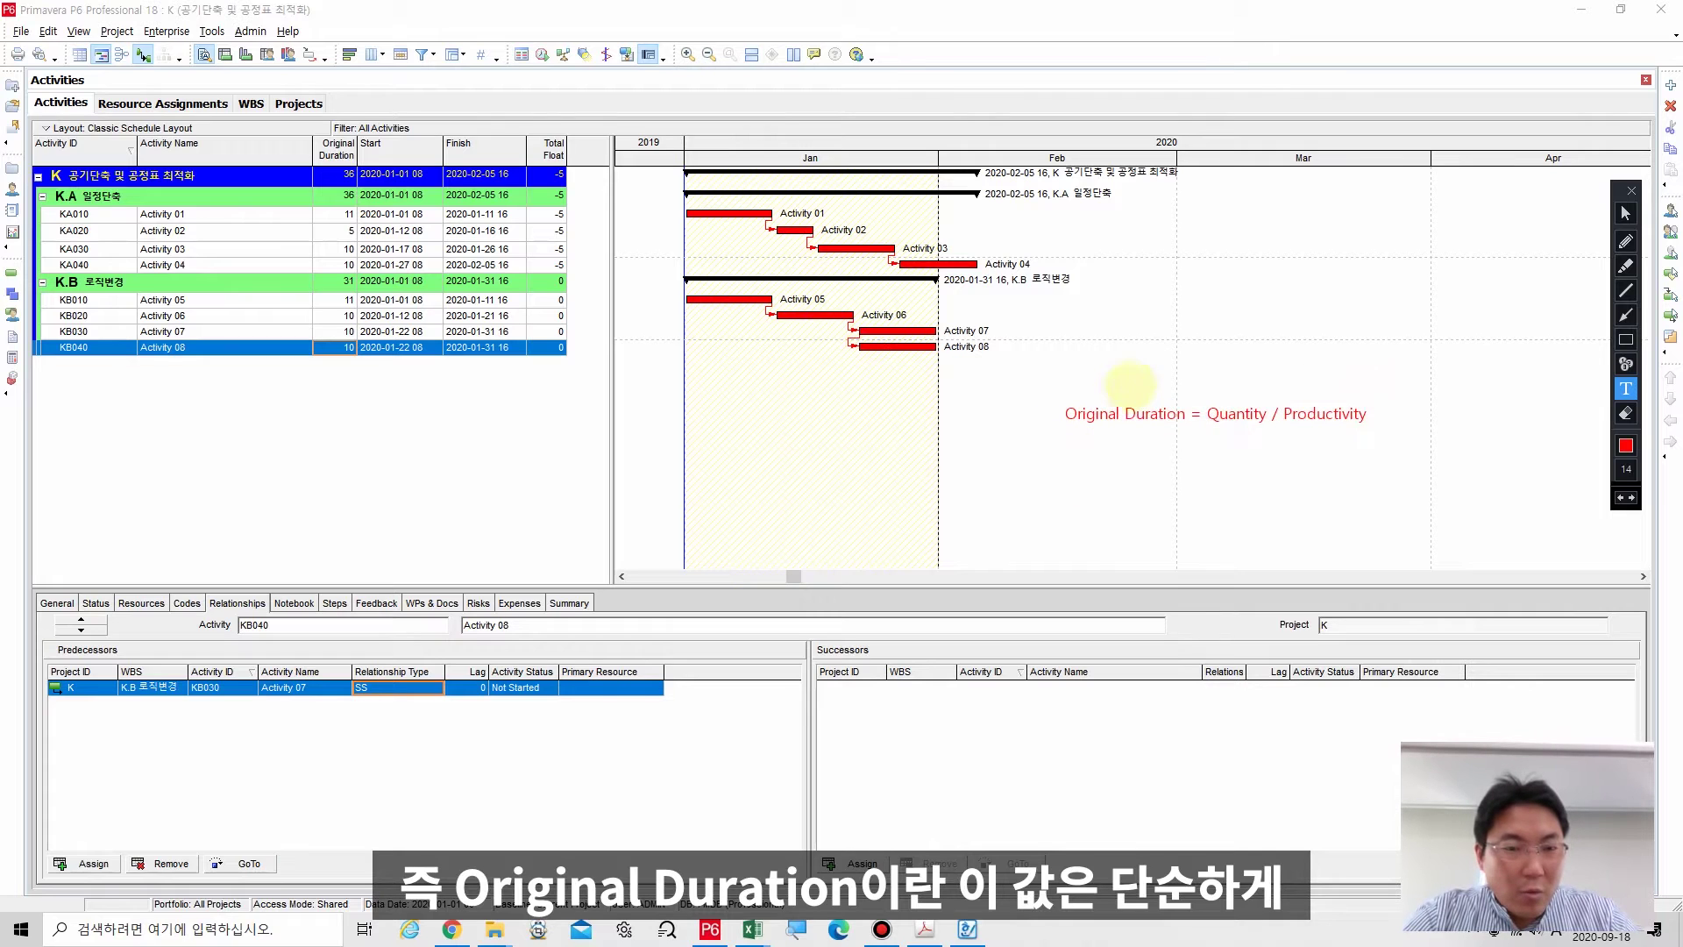
# Draw a red arrow from Activity 01's original duration to the formula and a red box around "Quantity".
pyautogui.click(1626, 315)
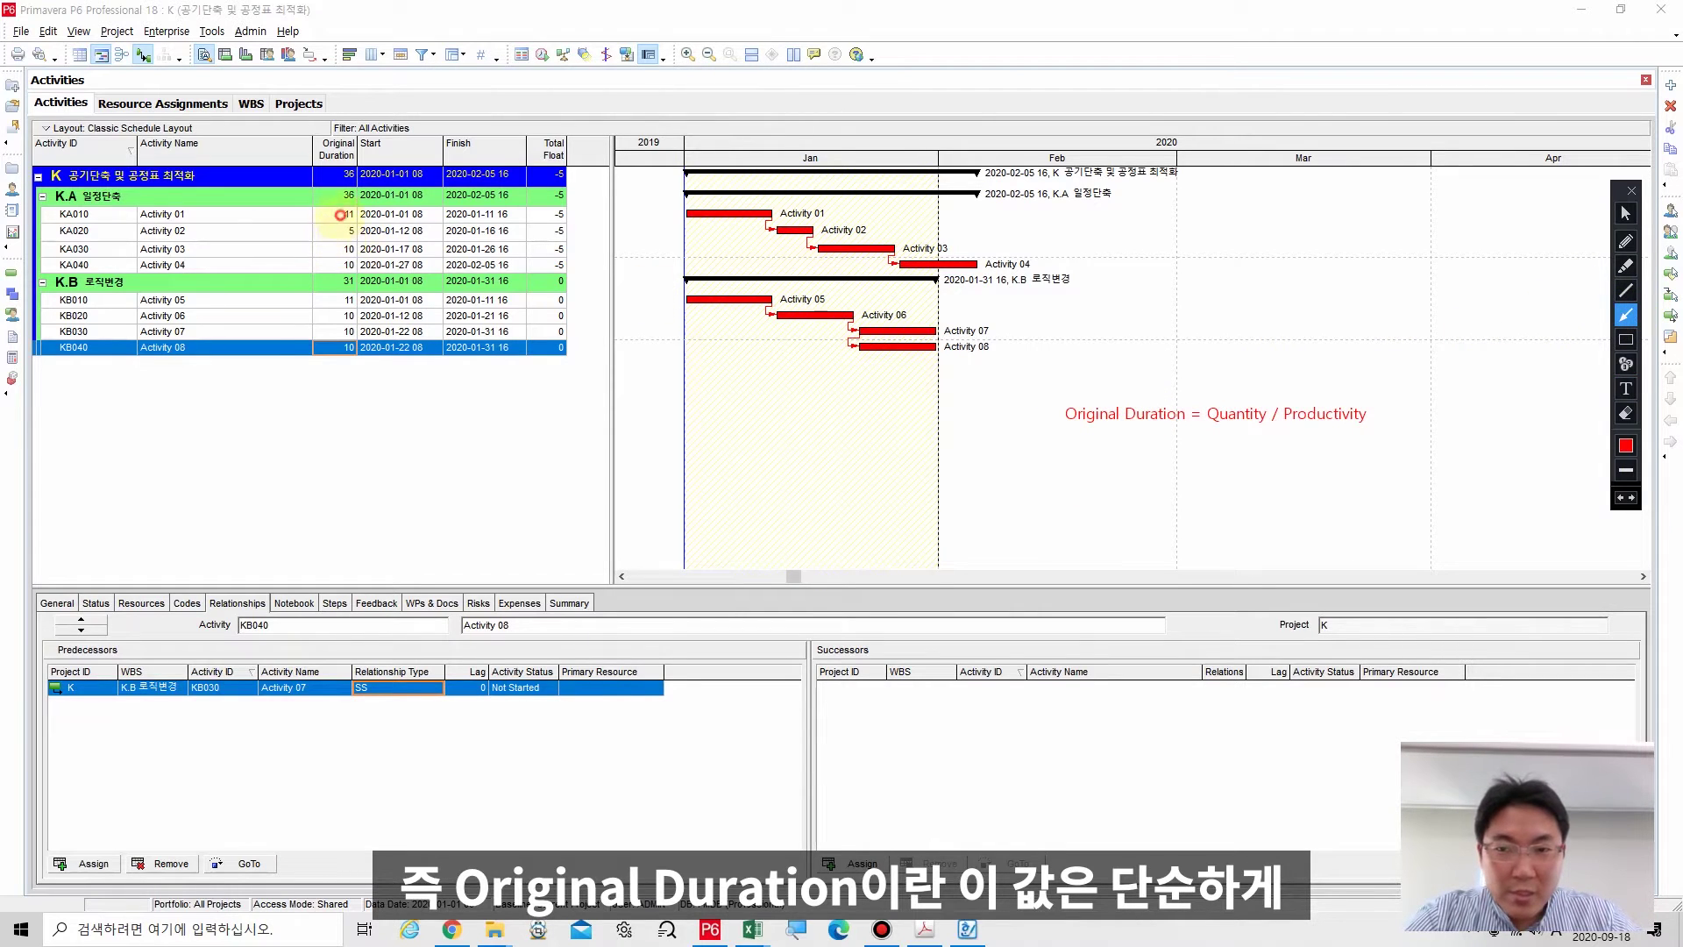
pyautogui.moveTo(340, 215); pyautogui.dragTo(1048, 403)
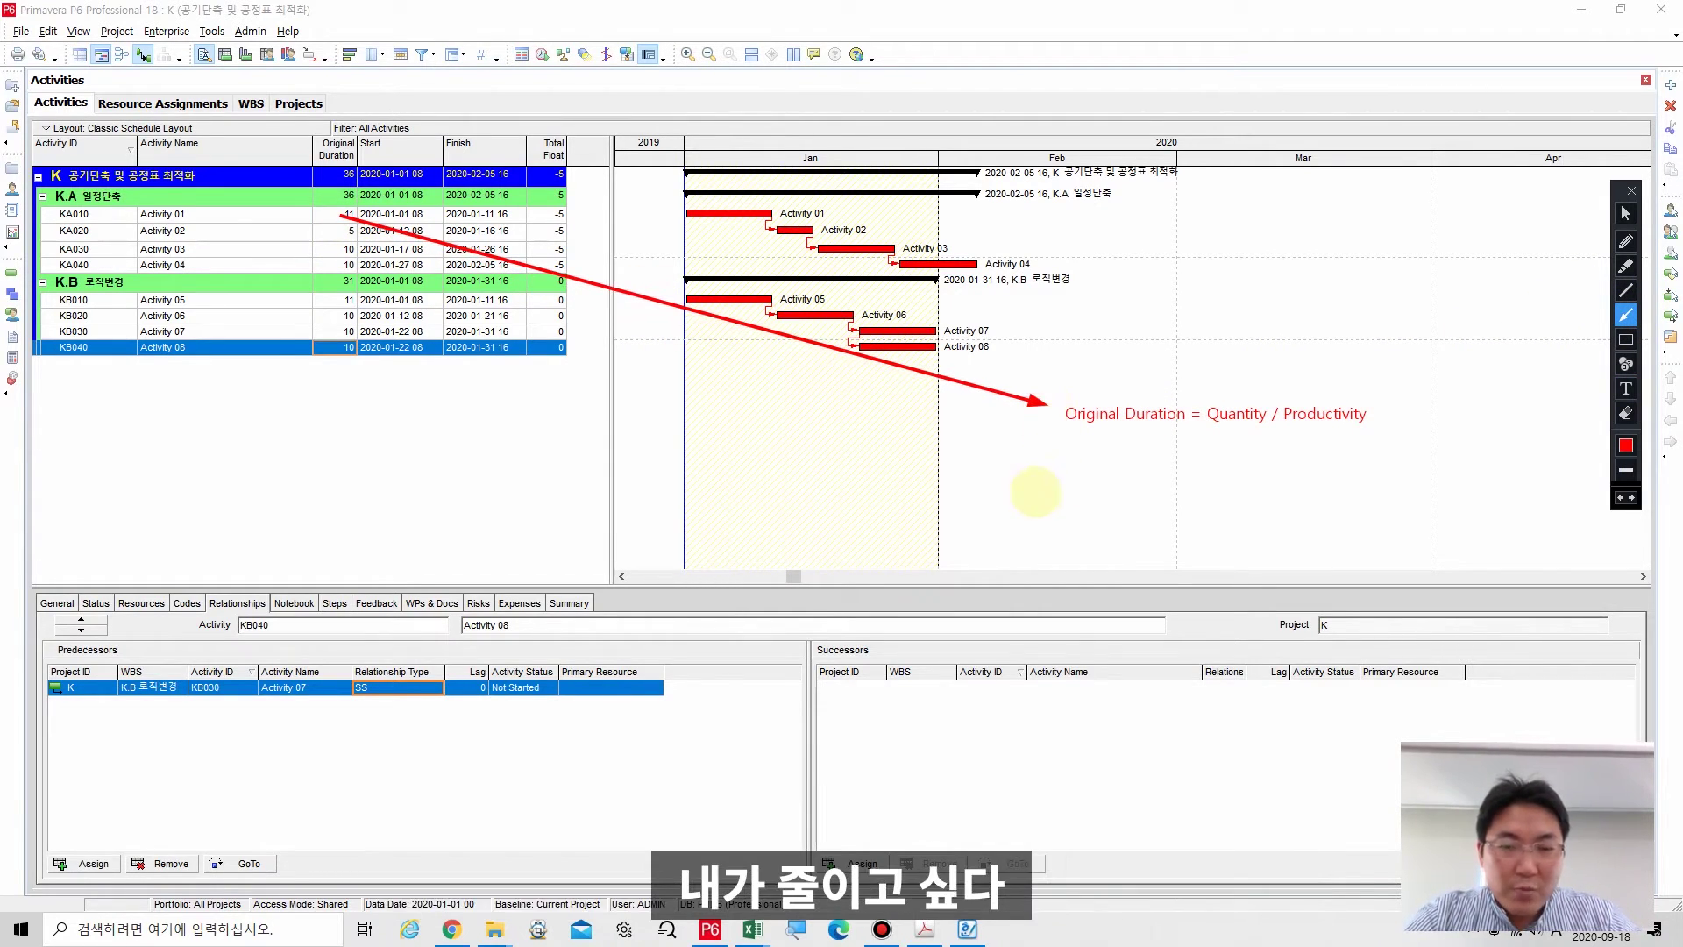
pyautogui.click(1627, 339)
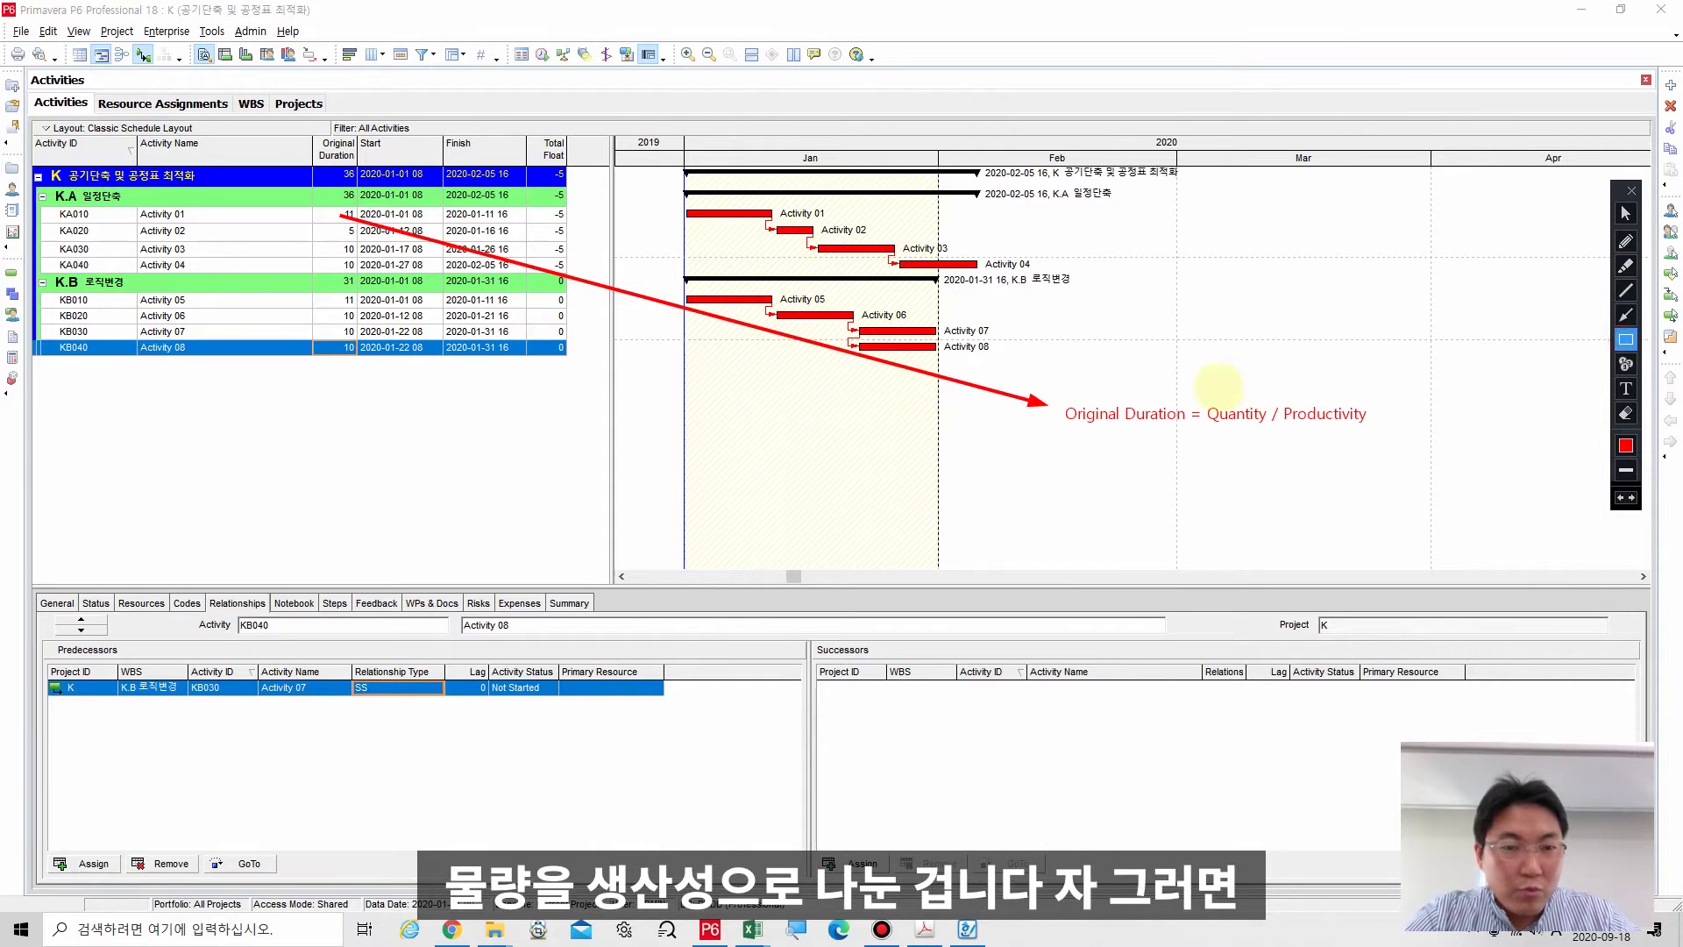
pyautogui.moveTo(1188, 390); pyautogui.dragTo(1273, 437)
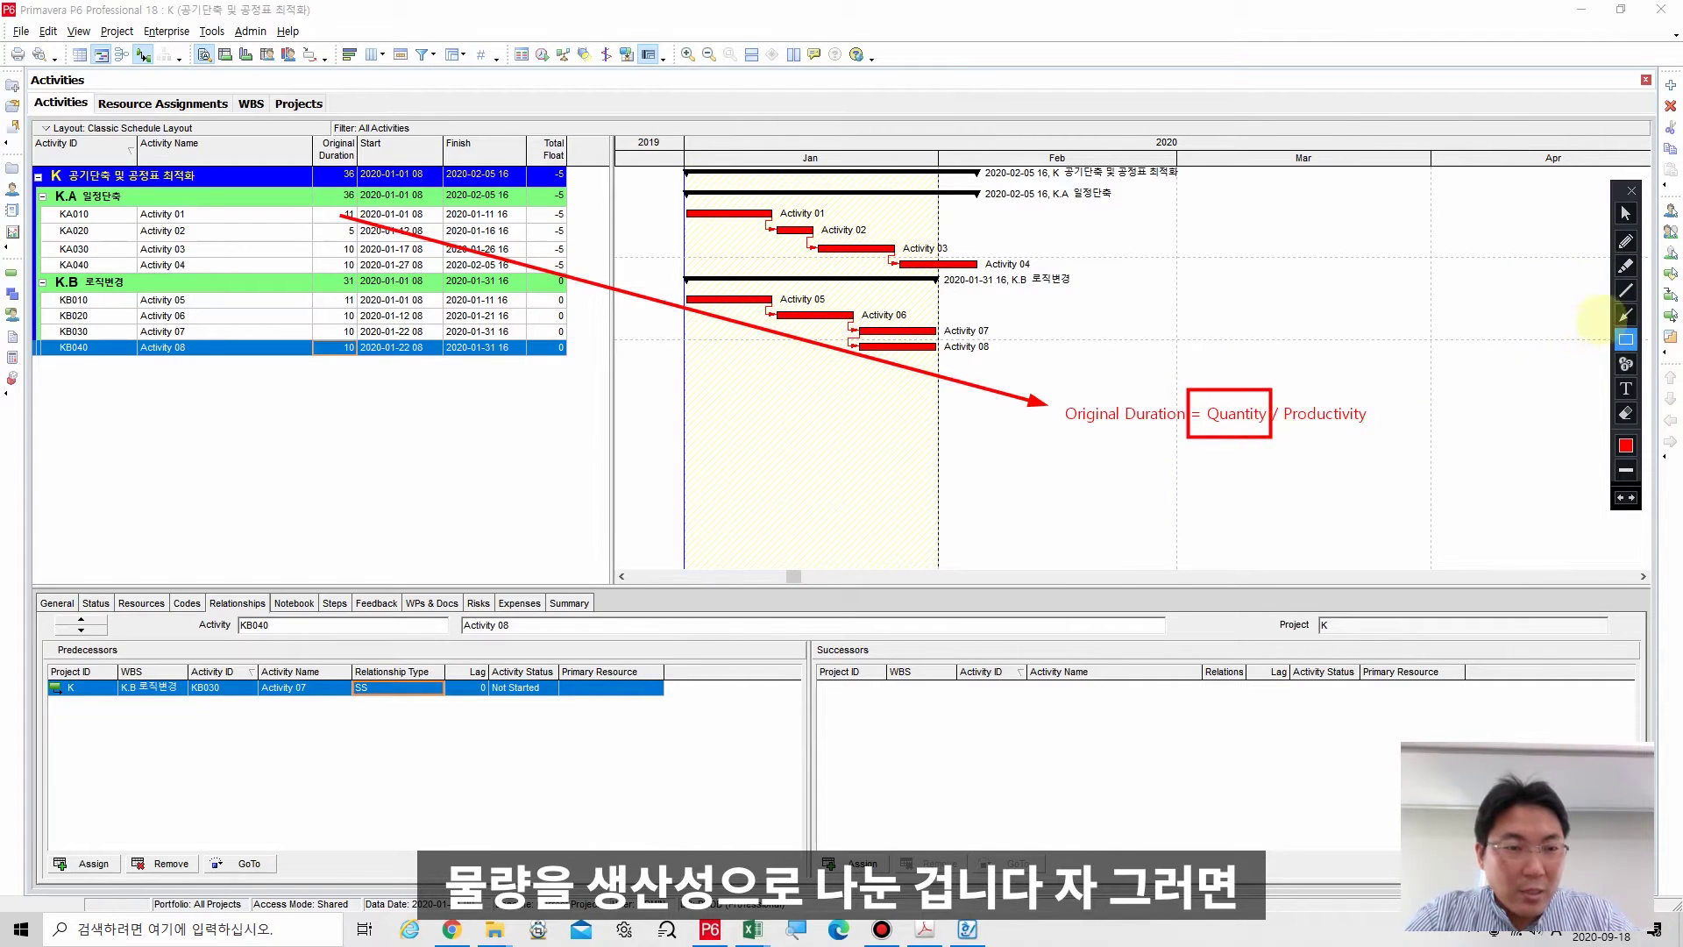
# Write "Fix" above the boxed "Quantity" and draw an upward red arrow beside "Productivity".
pyautogui.click(1626, 290)
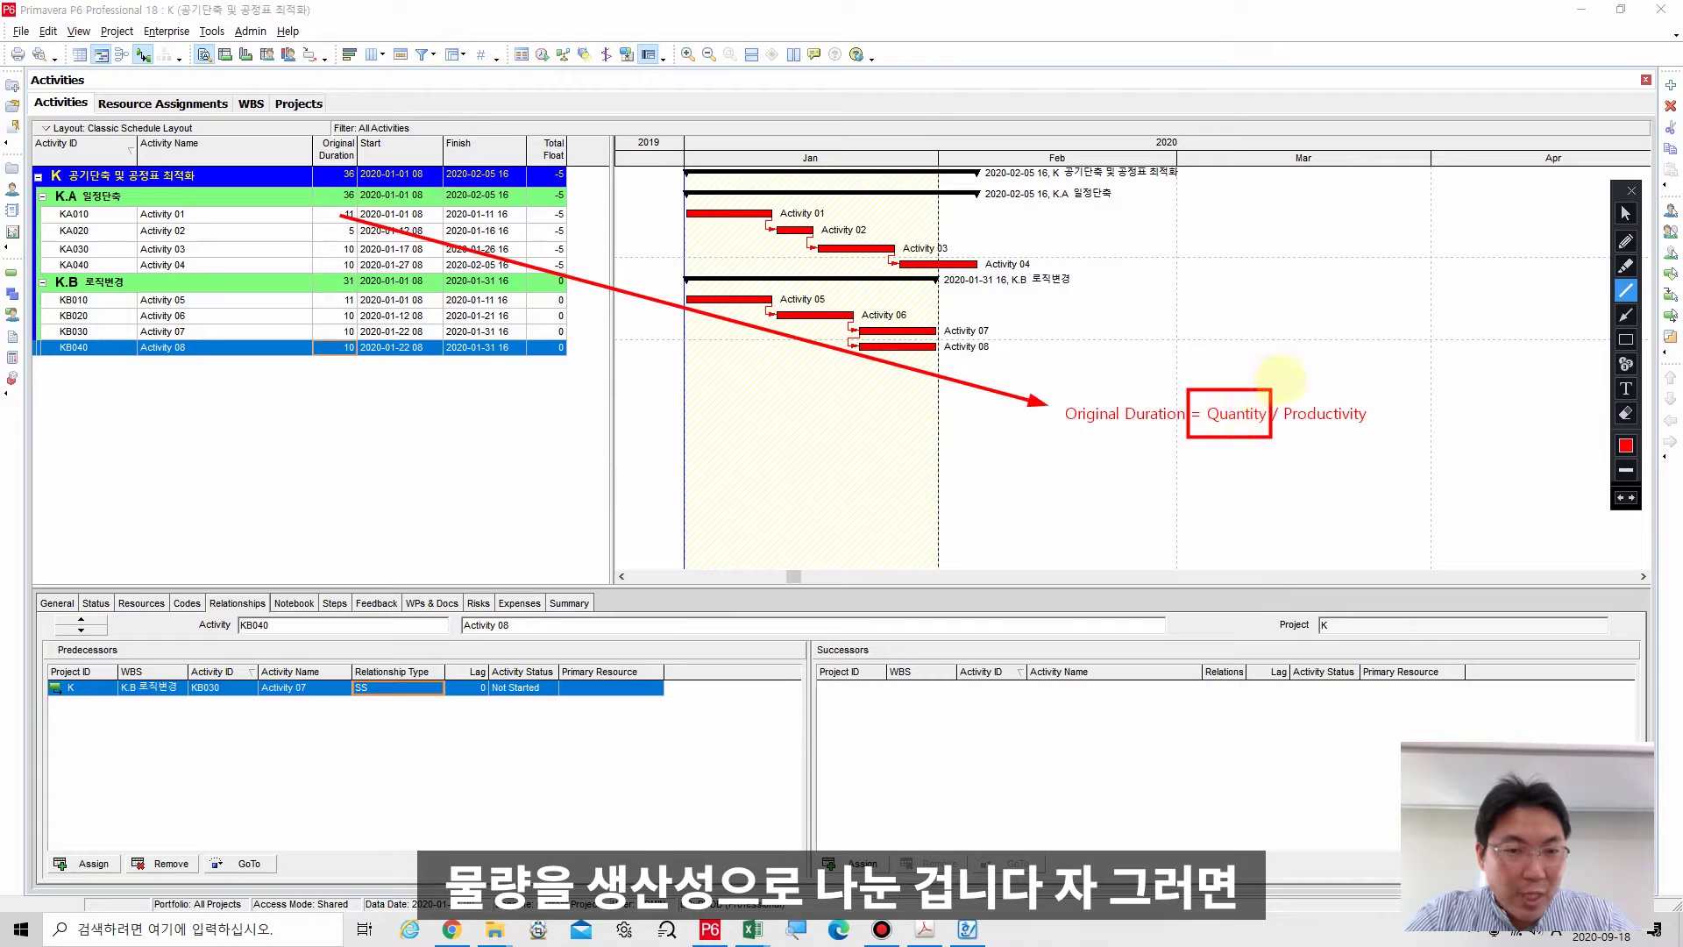
pyautogui.click(1627, 389)
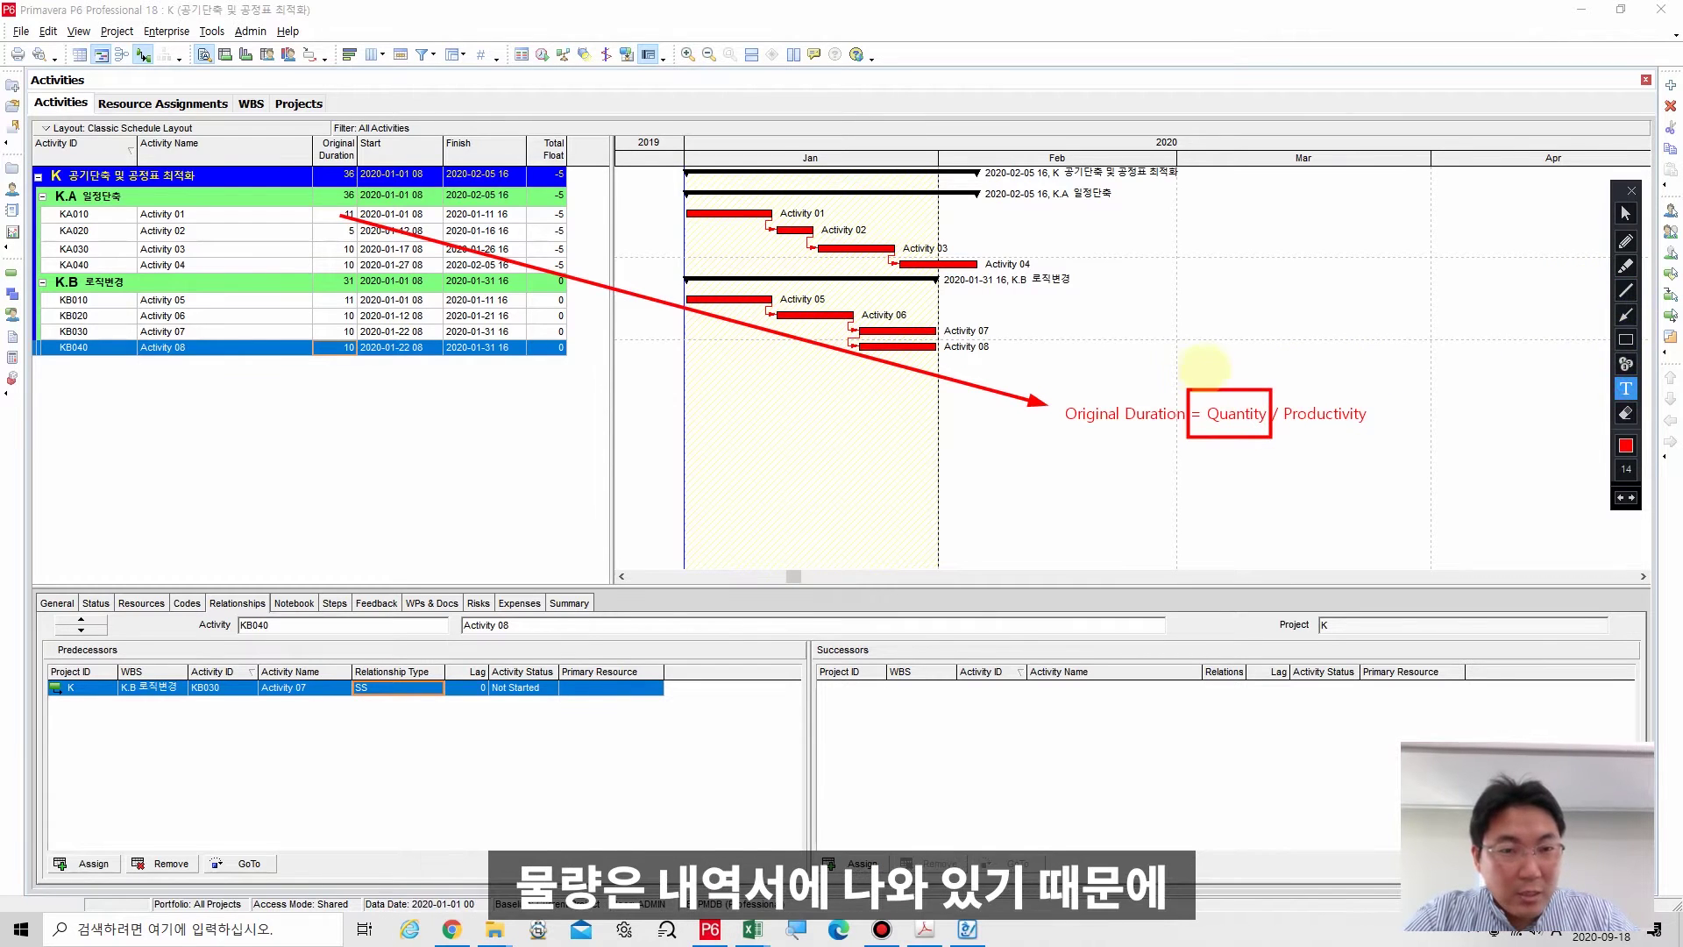
pyautogui.click(1199, 367)
pyautogui.write('Fix')
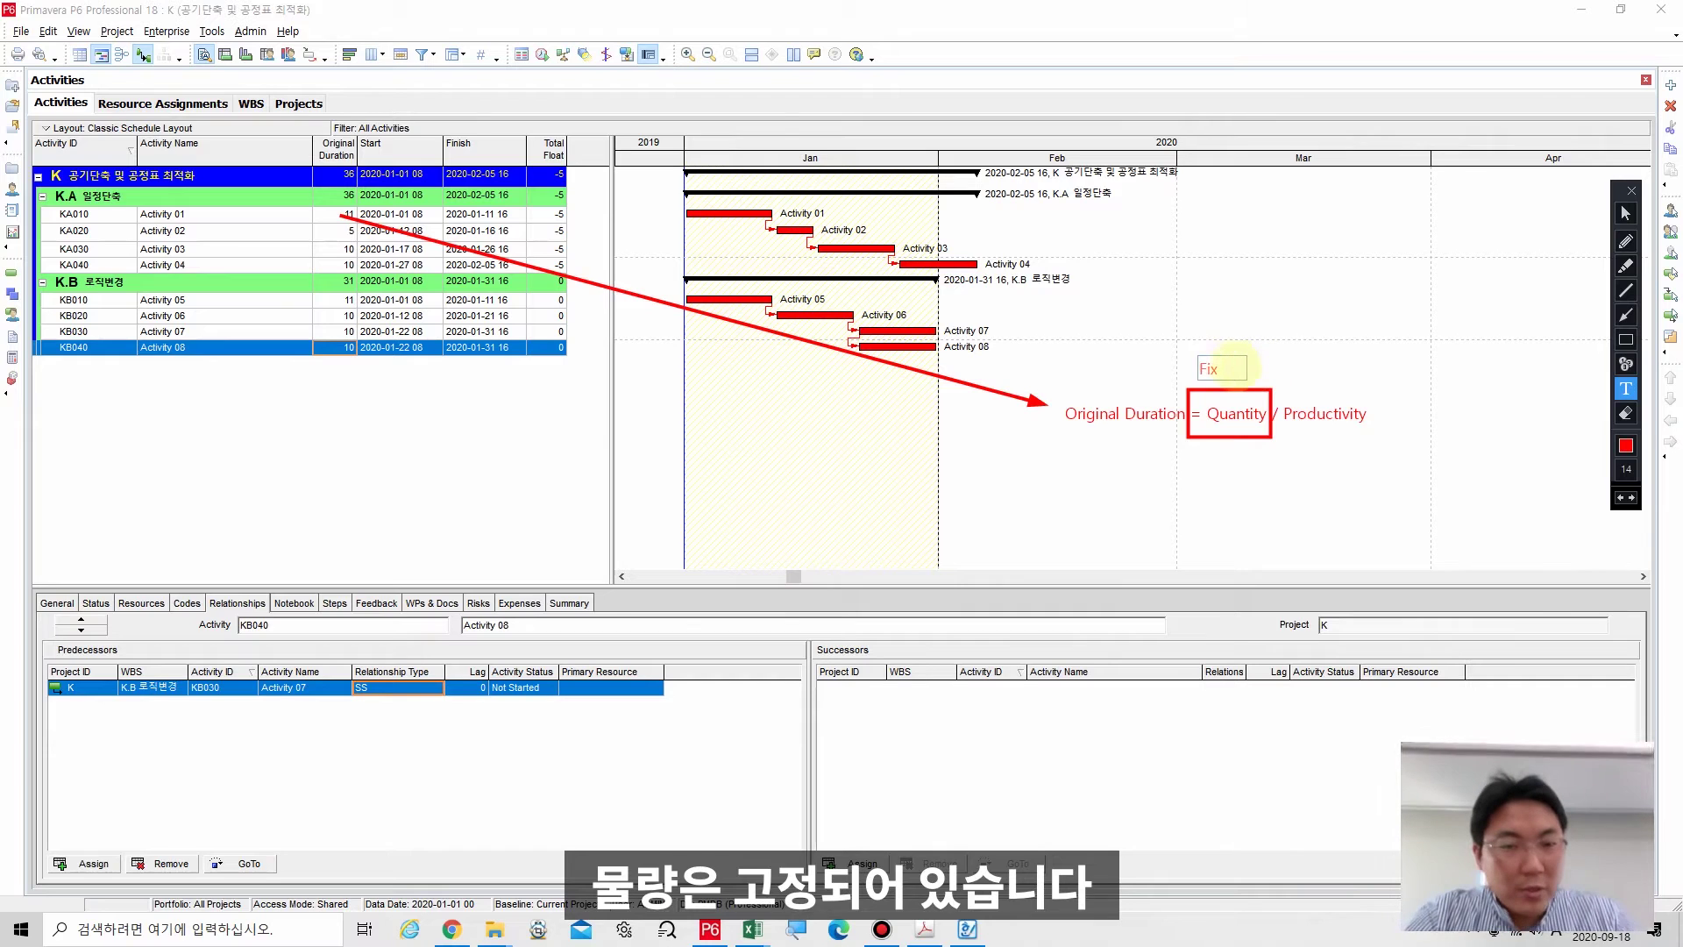
pyautogui.moveTo(1213, 357); pyautogui.dragTo(1225, 362)
pyautogui.click(1288, 465)
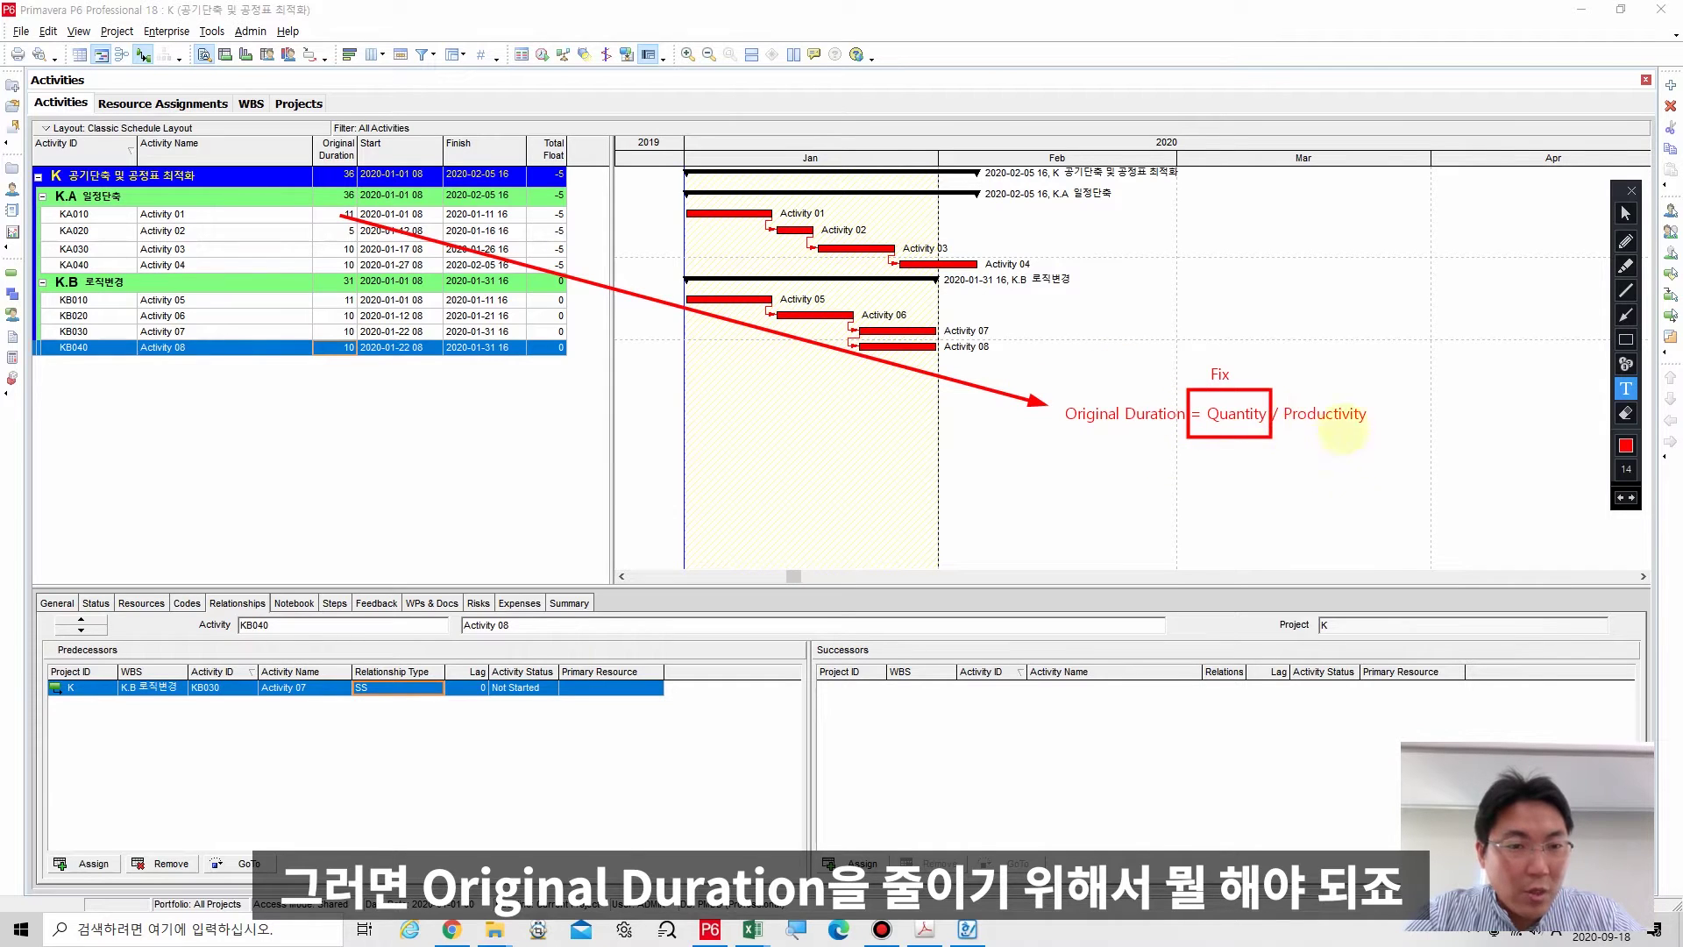
pyautogui.click(1625, 316)
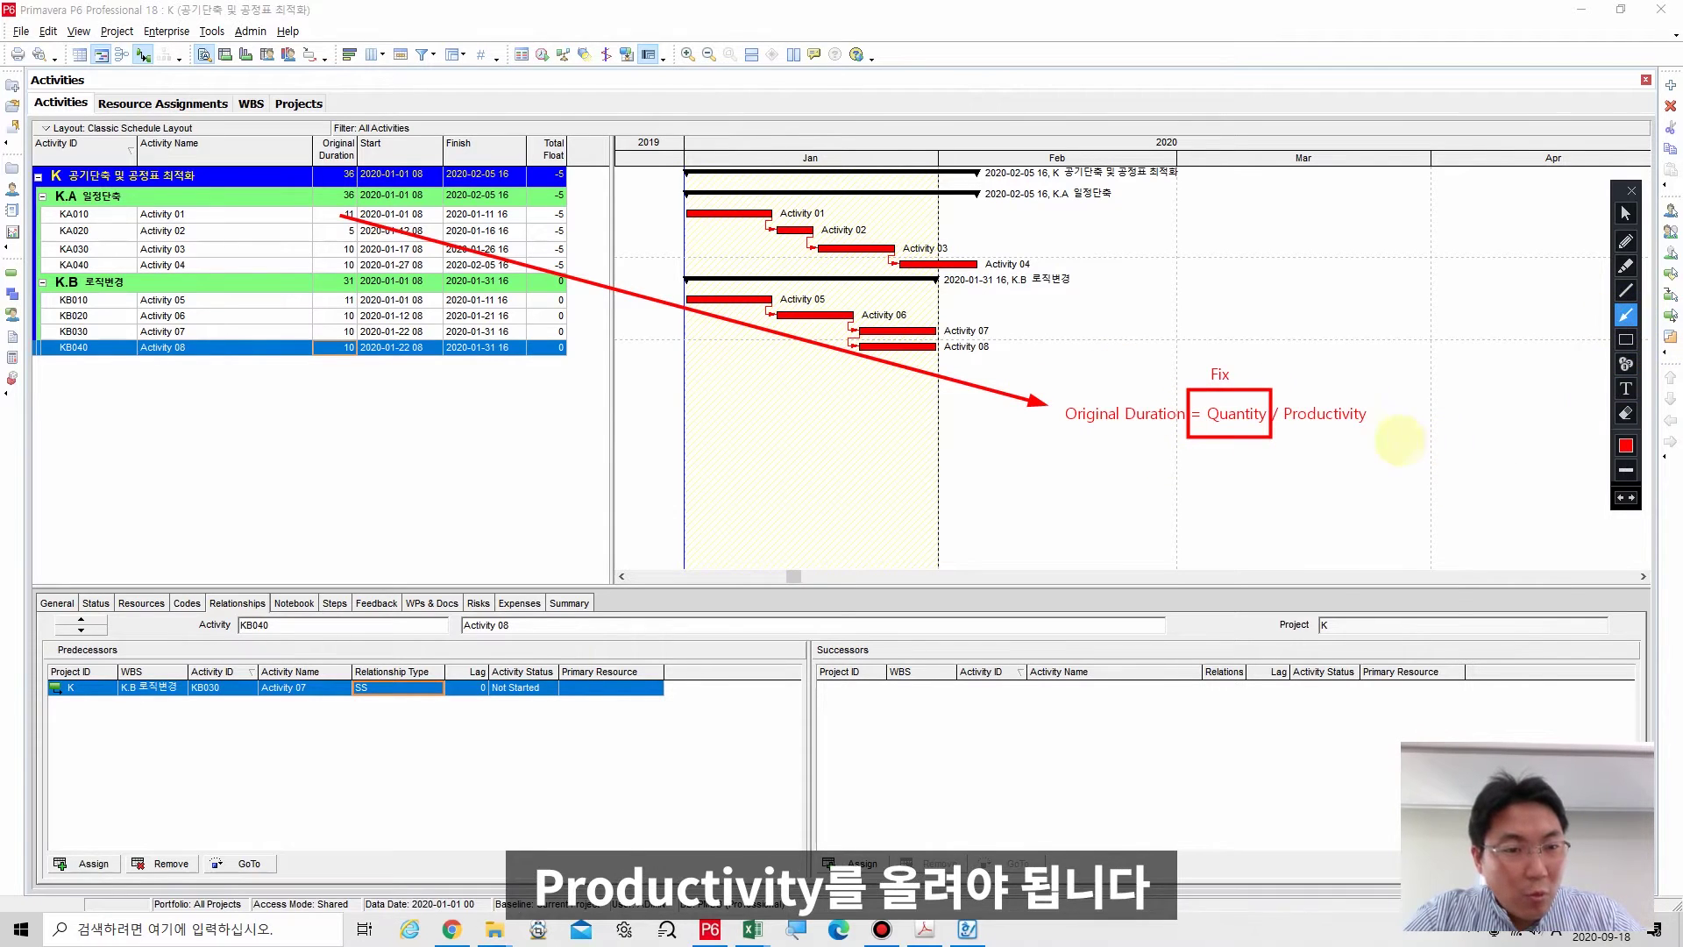
pyautogui.moveTo(1391, 438); pyautogui.dragTo(1392, 359)
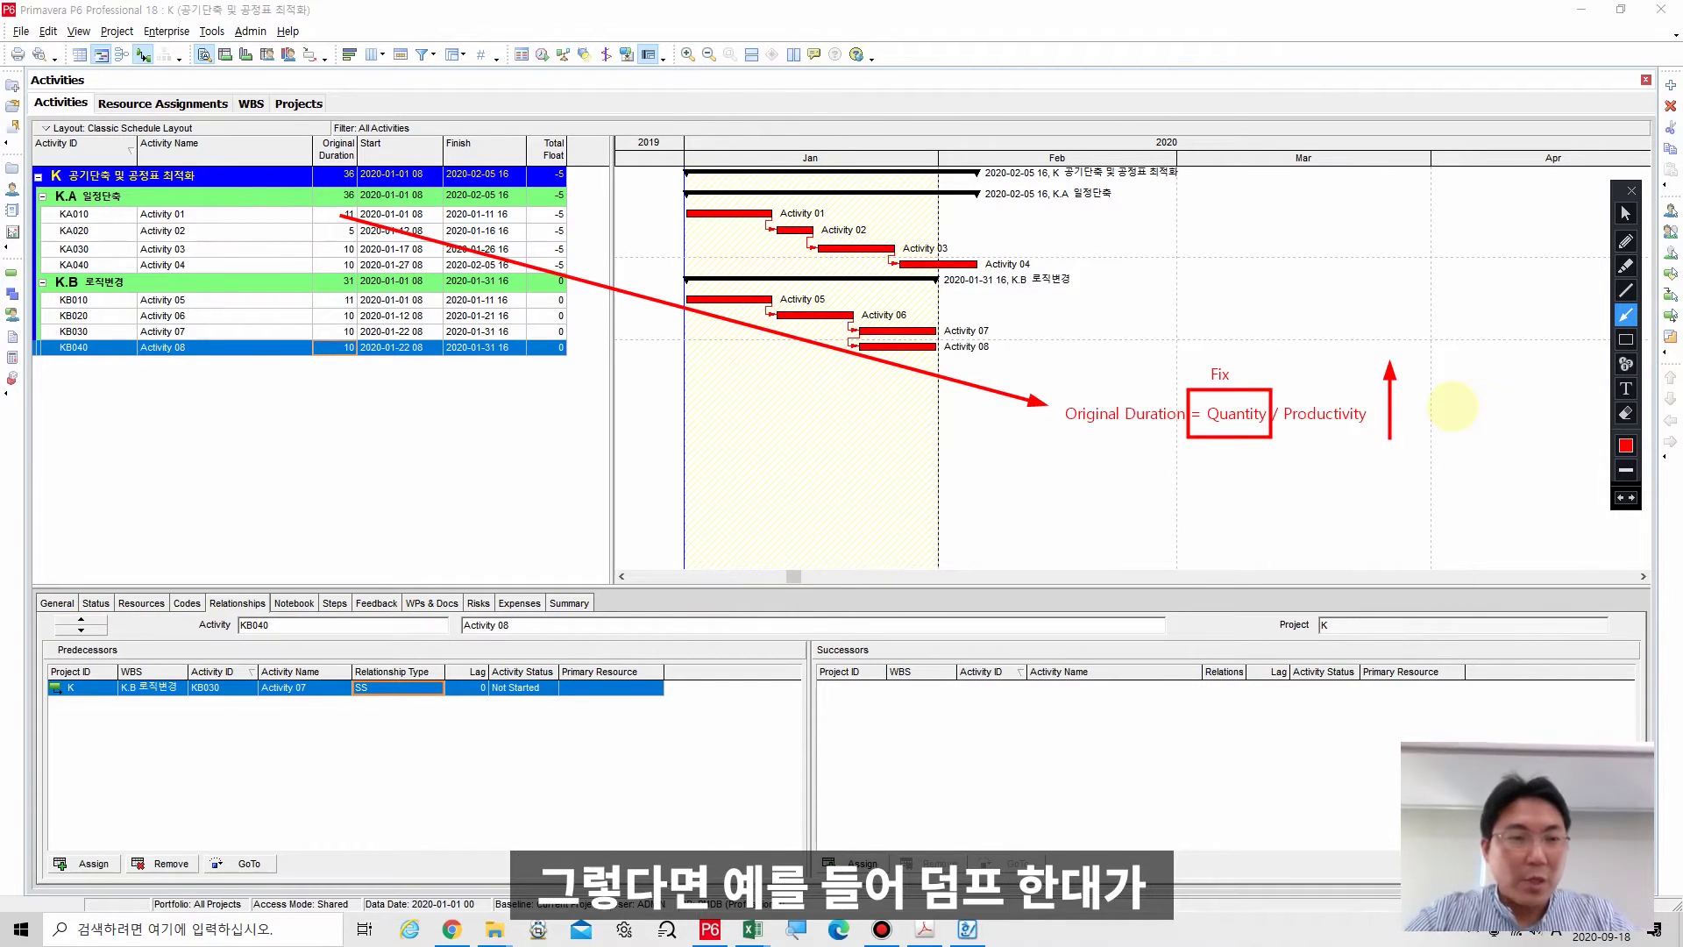
# Write the example calculation "800m3 / 1팀 *2 팀 = 1600m3" in red below the formula.
pyautogui.click(1626, 241)
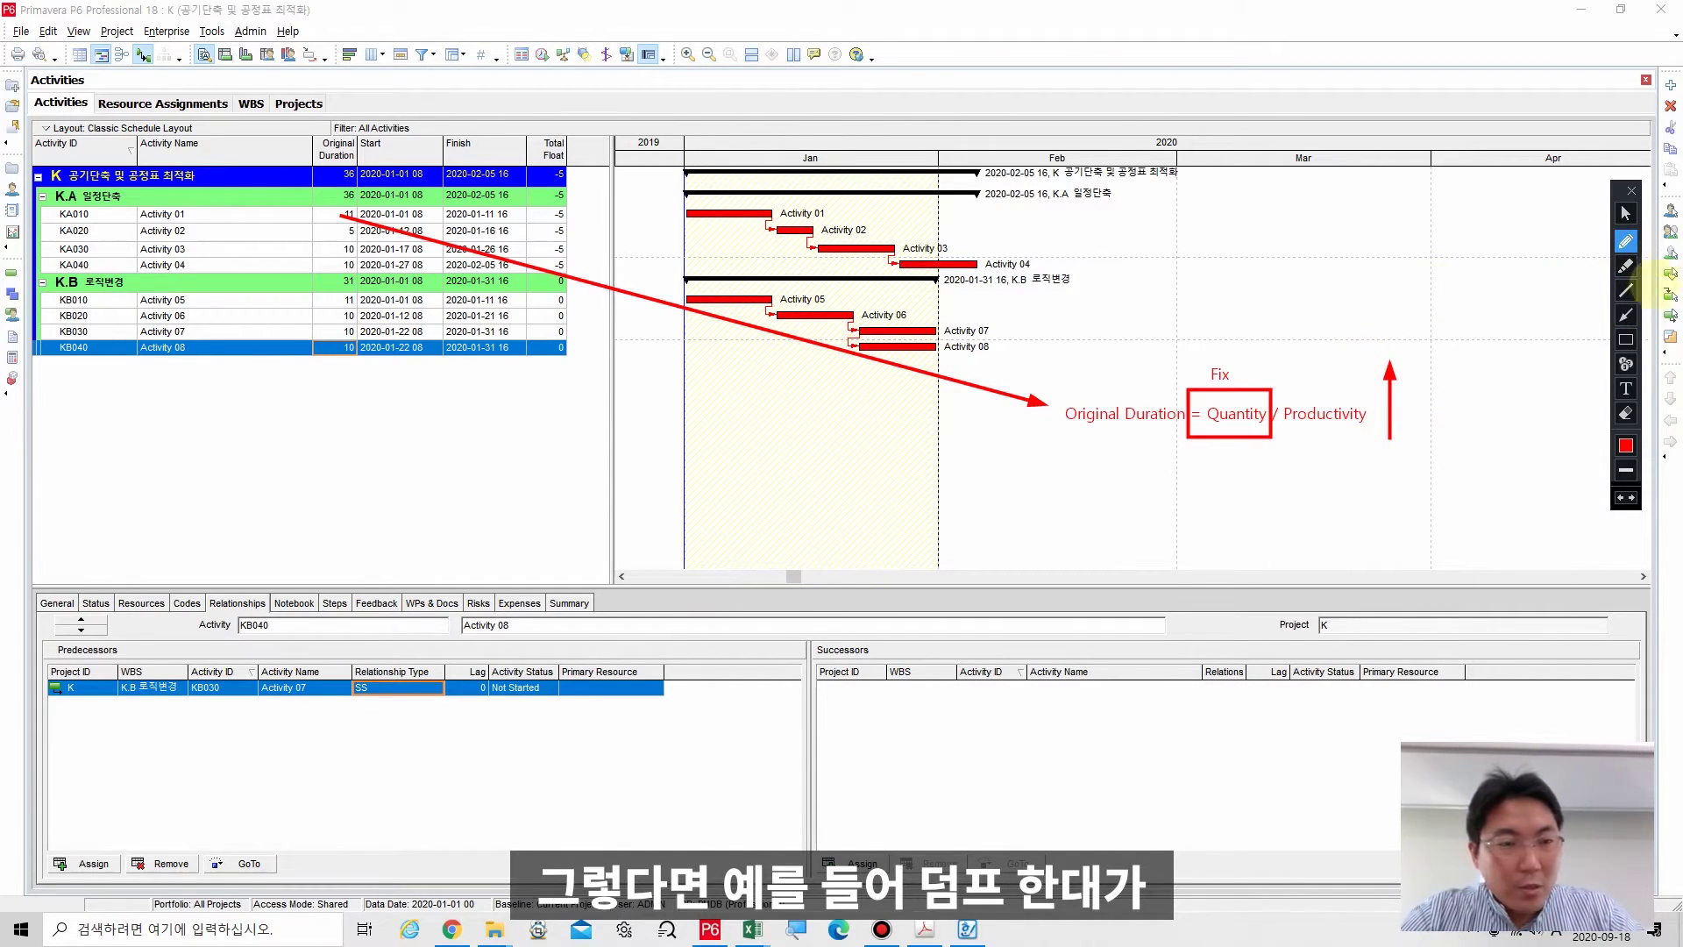
pyautogui.click(1626, 389)
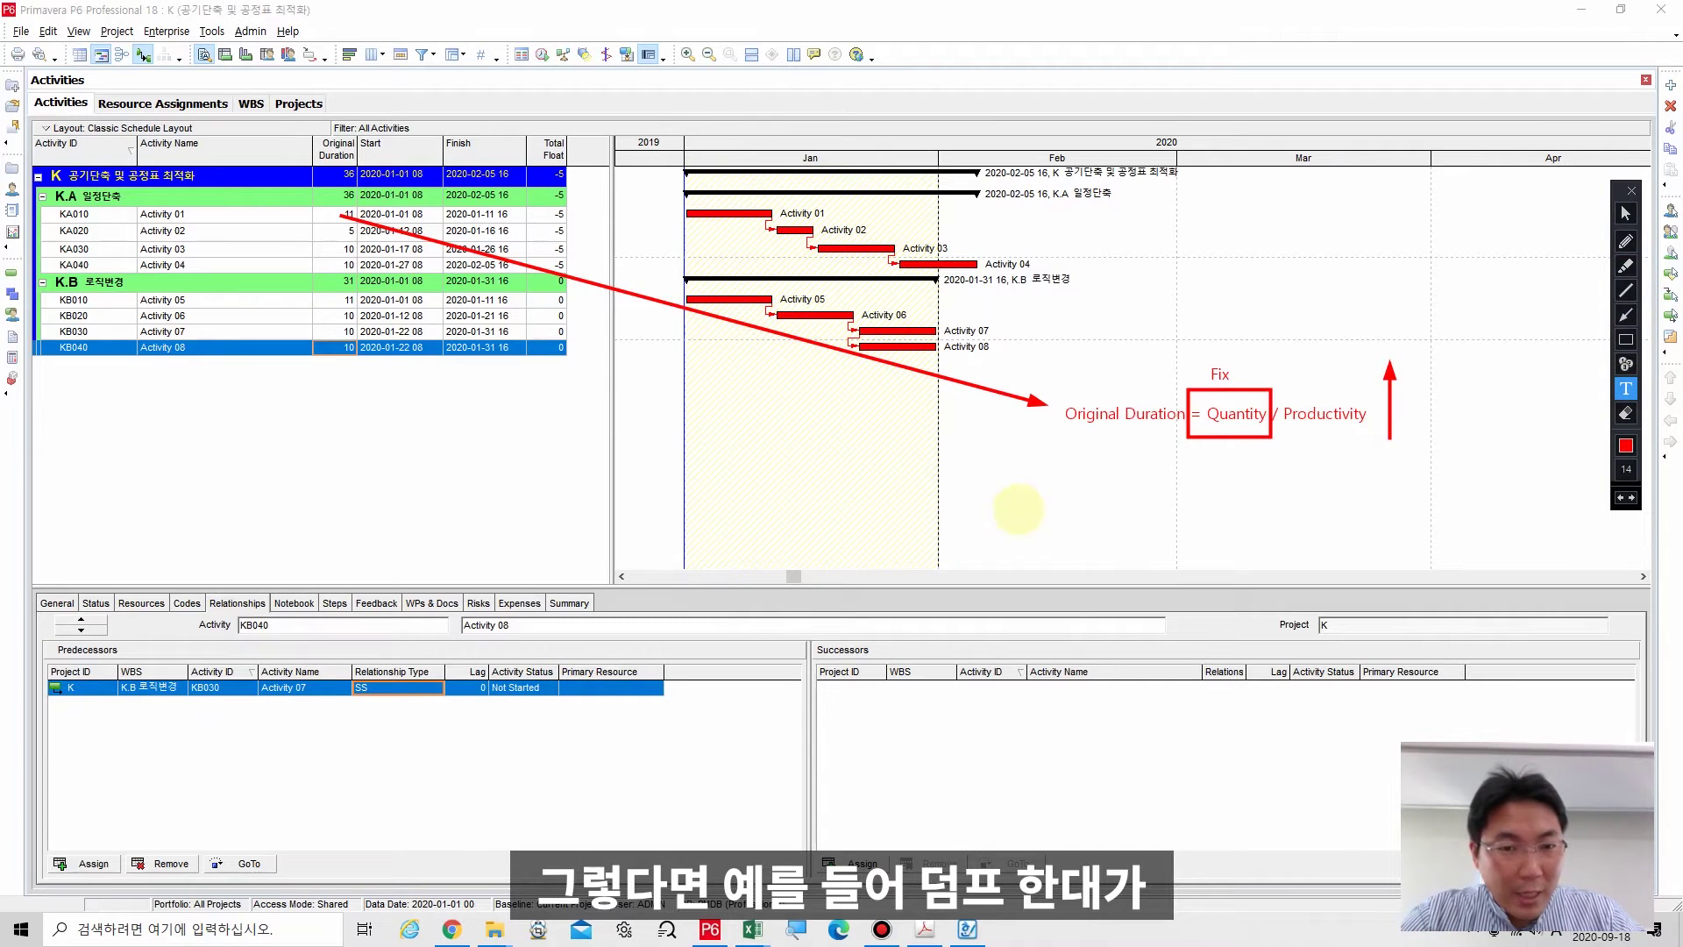
pyautogui.click(1027, 508)
pyautogui.moveTo(1037, 510); pyautogui.dragTo(1047, 491)
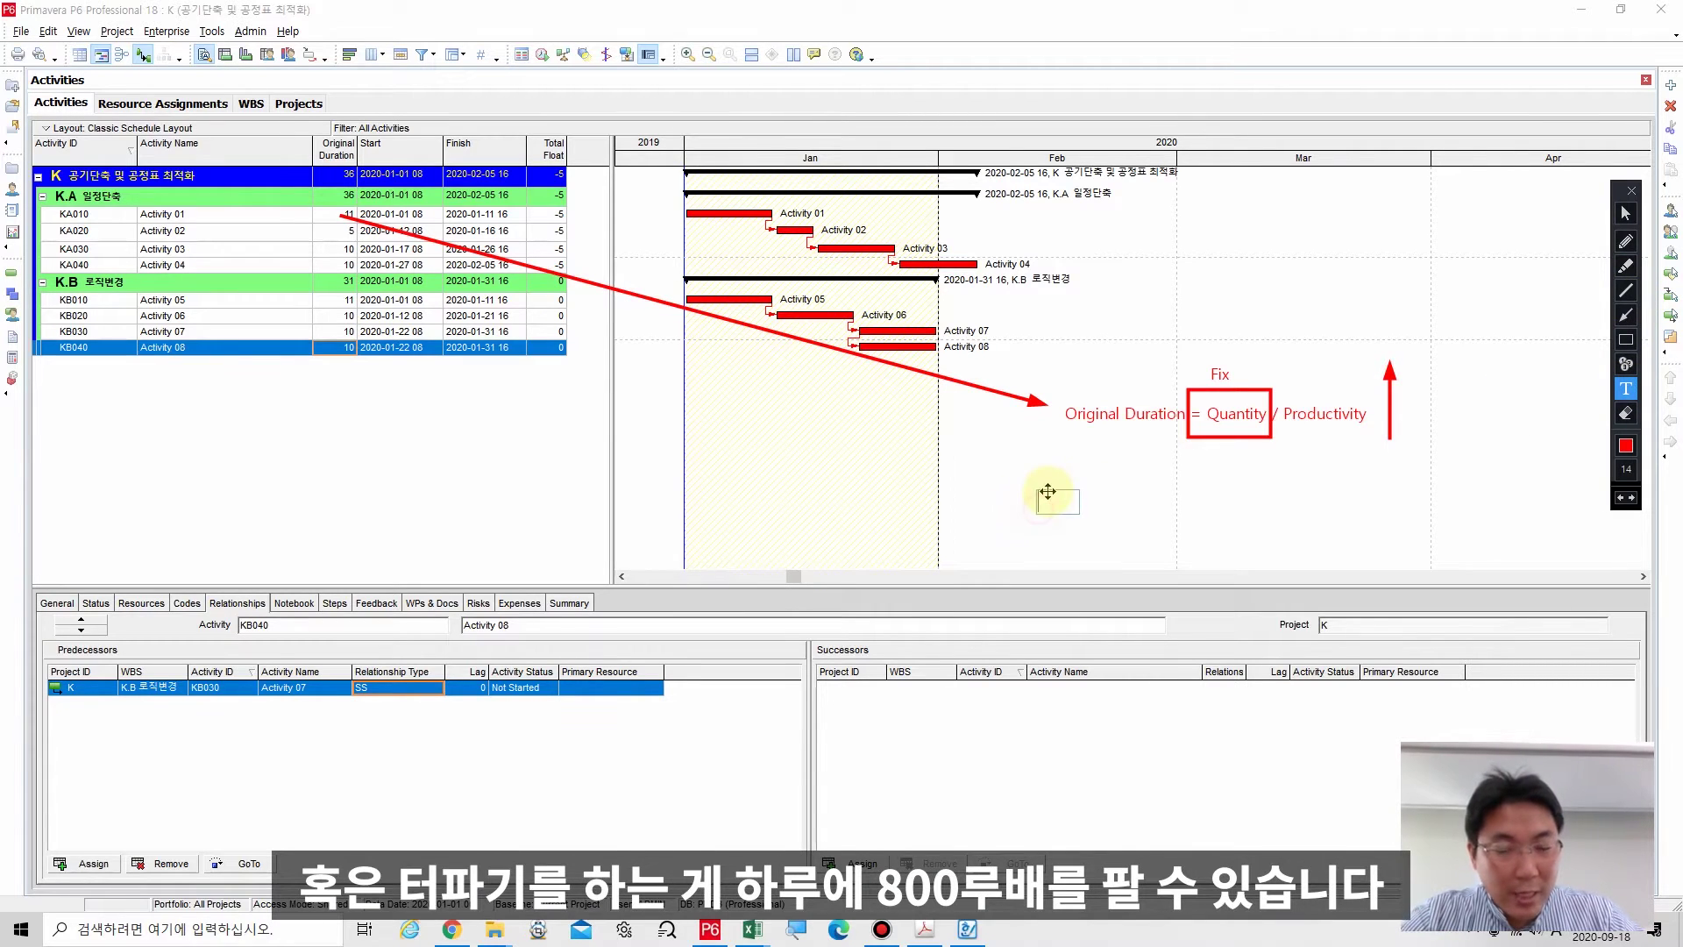
pyautogui.write('800m')
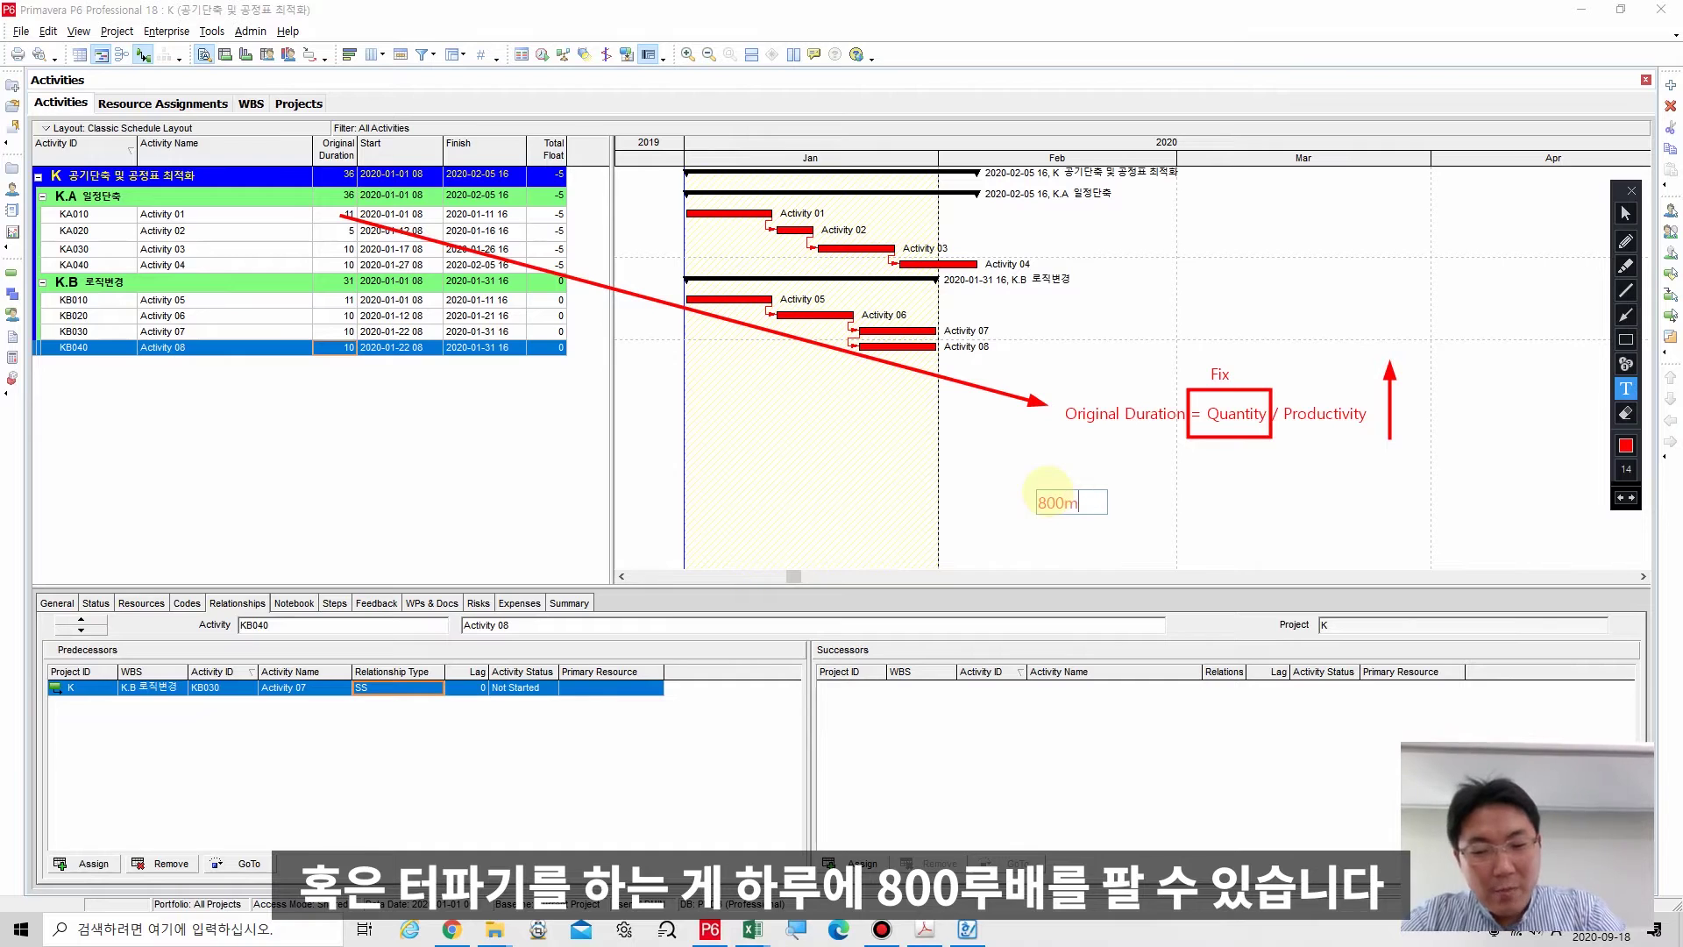
pyautogui.write('3 / ')
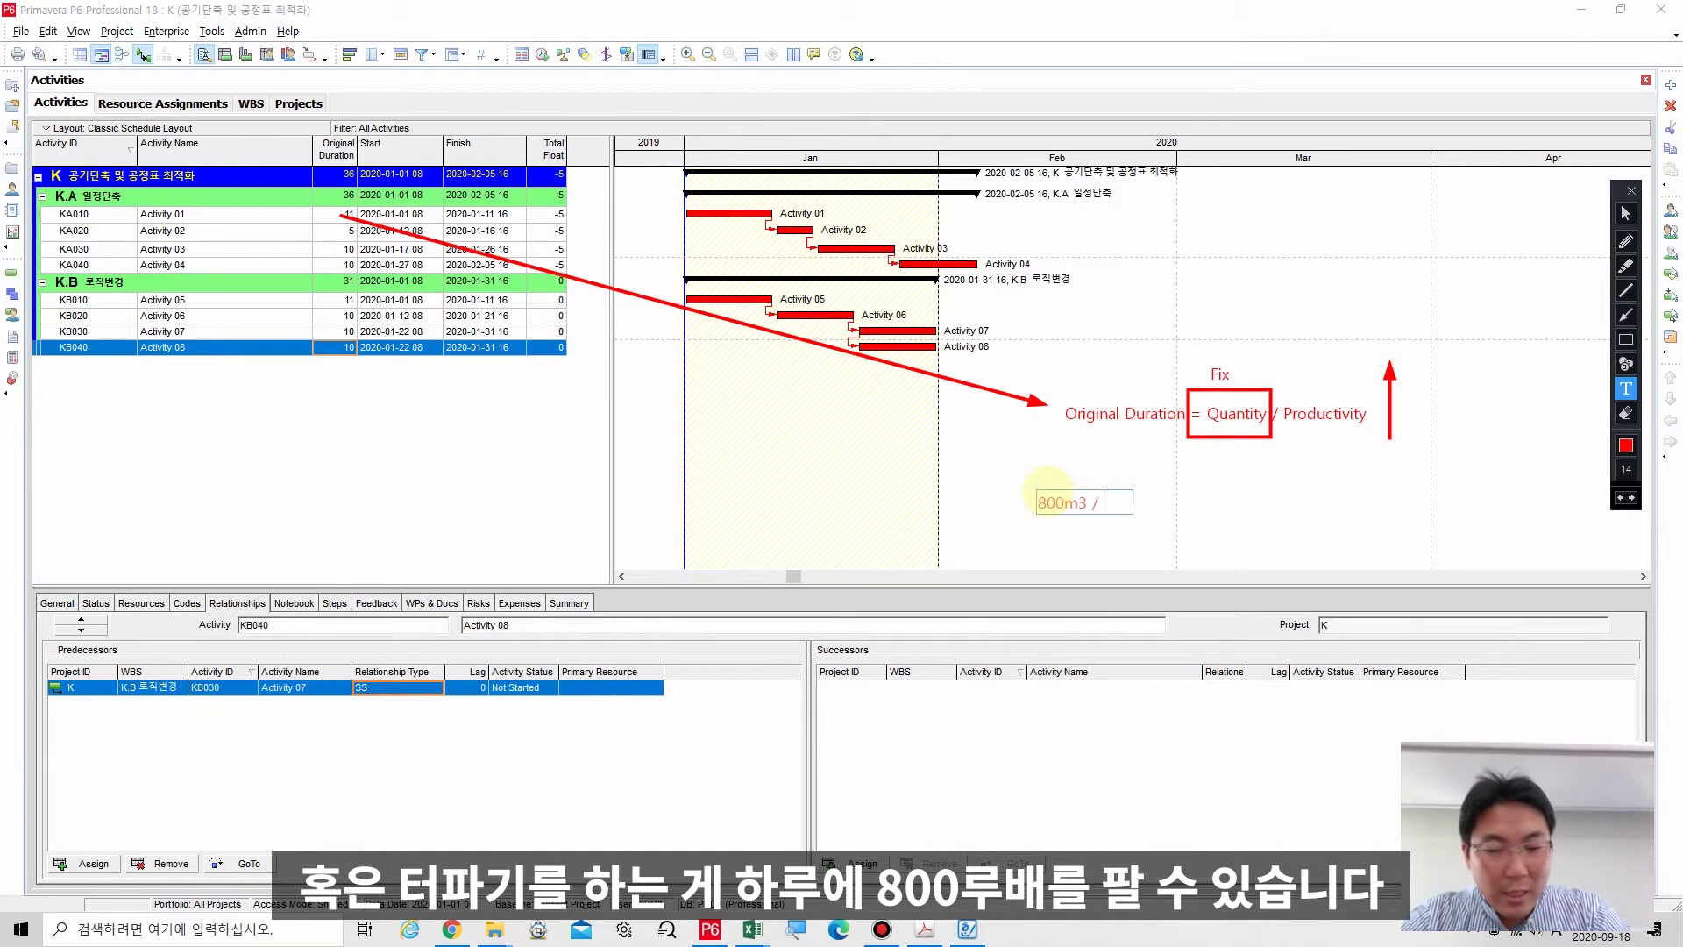
pyautogui.write('1xa')
pyautogui.write('팀')
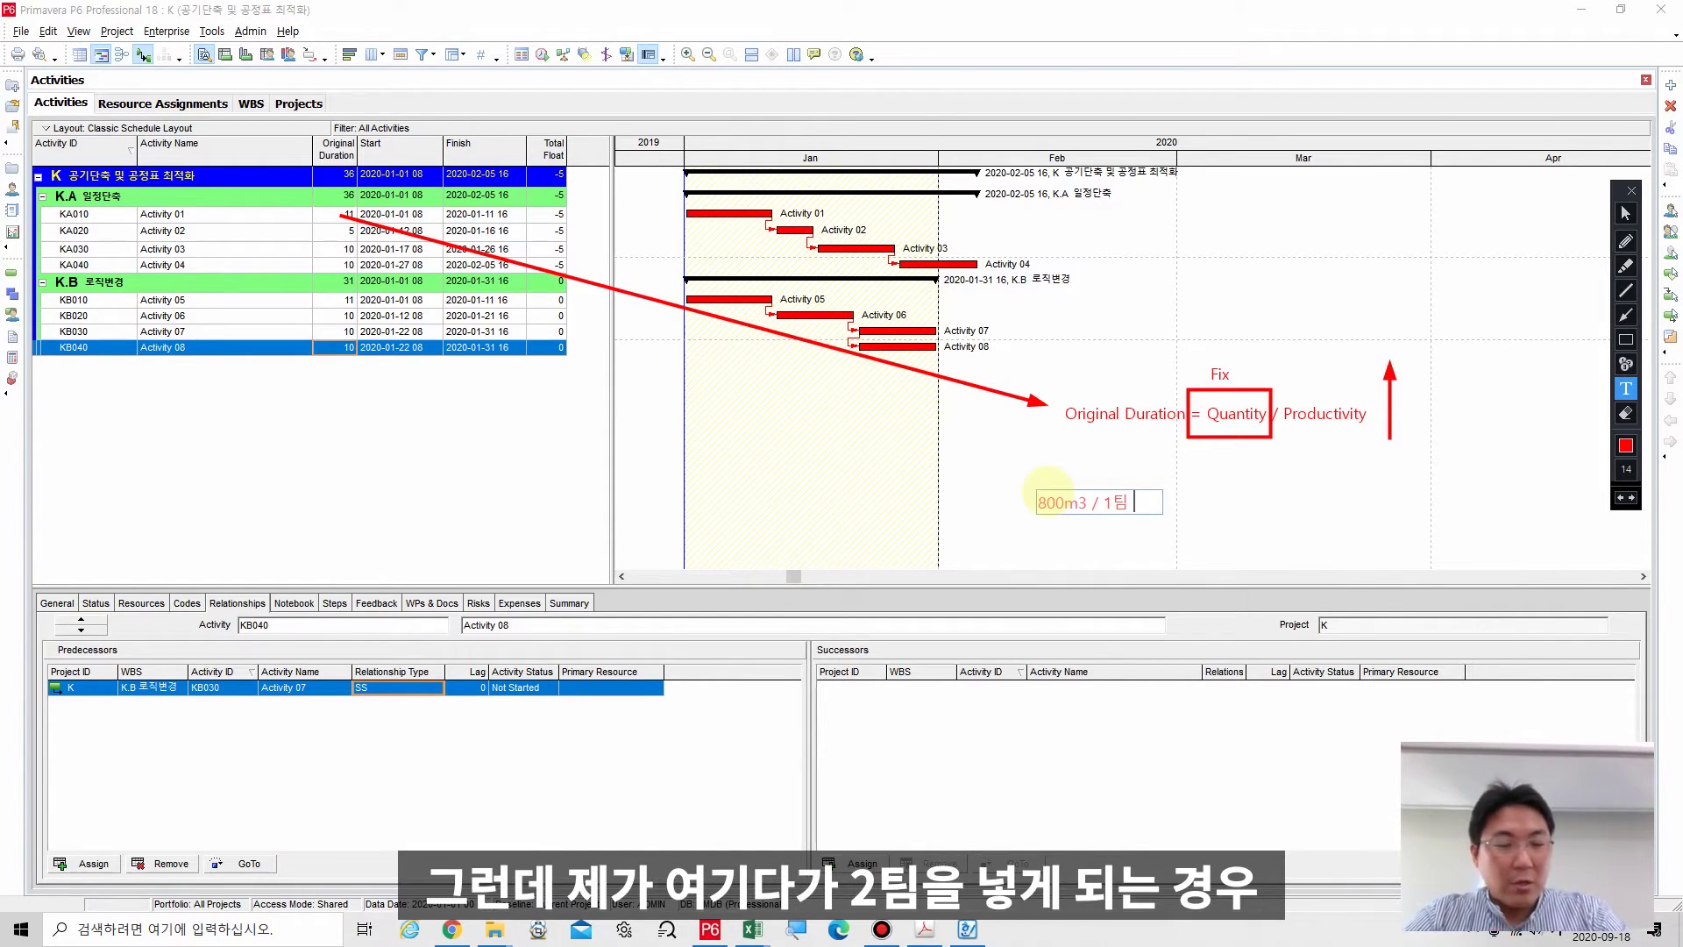
pyautogui.write('*2 팀')
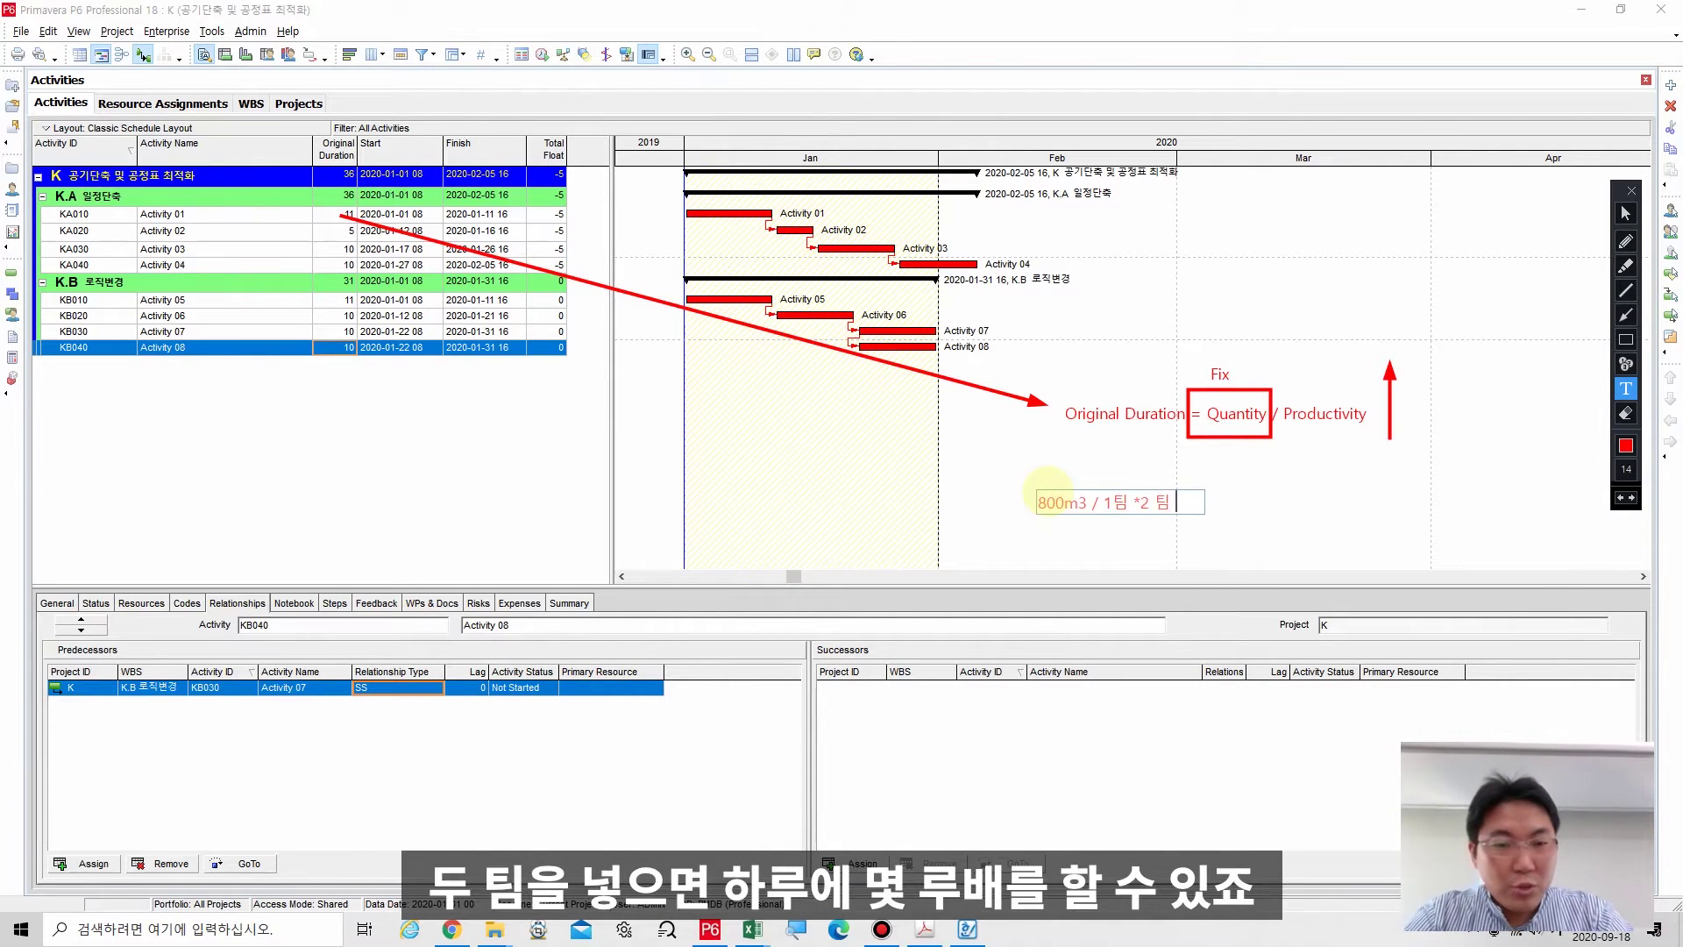
pyautogui.write(' = 1')
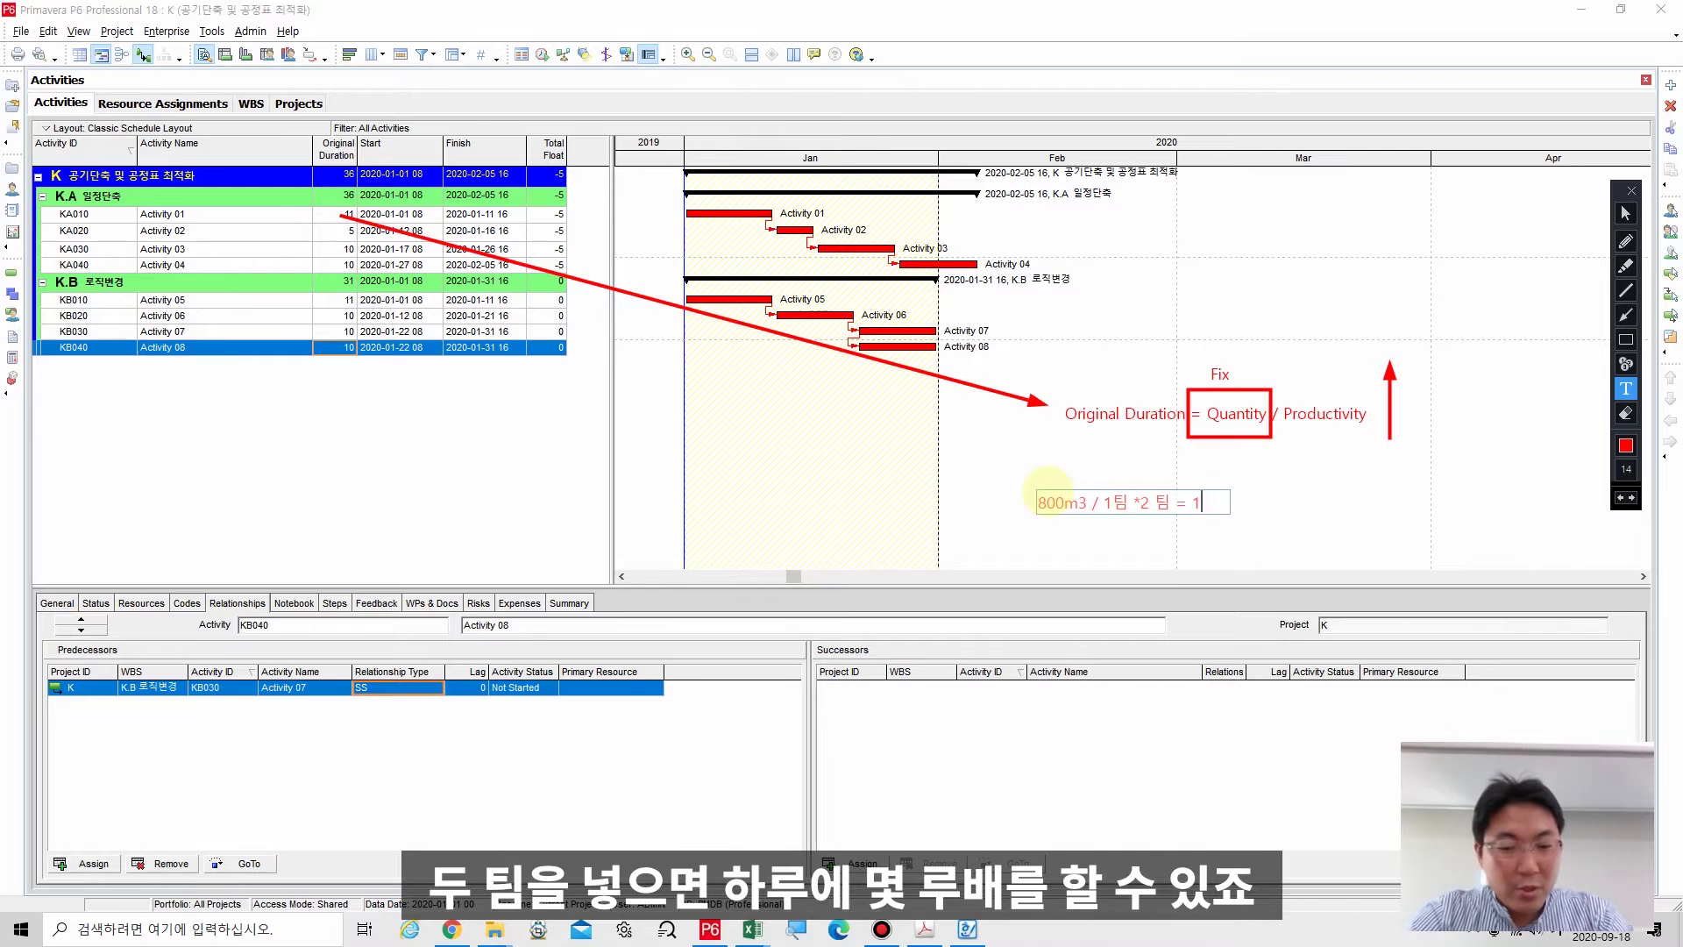
pyautogui.write('600')
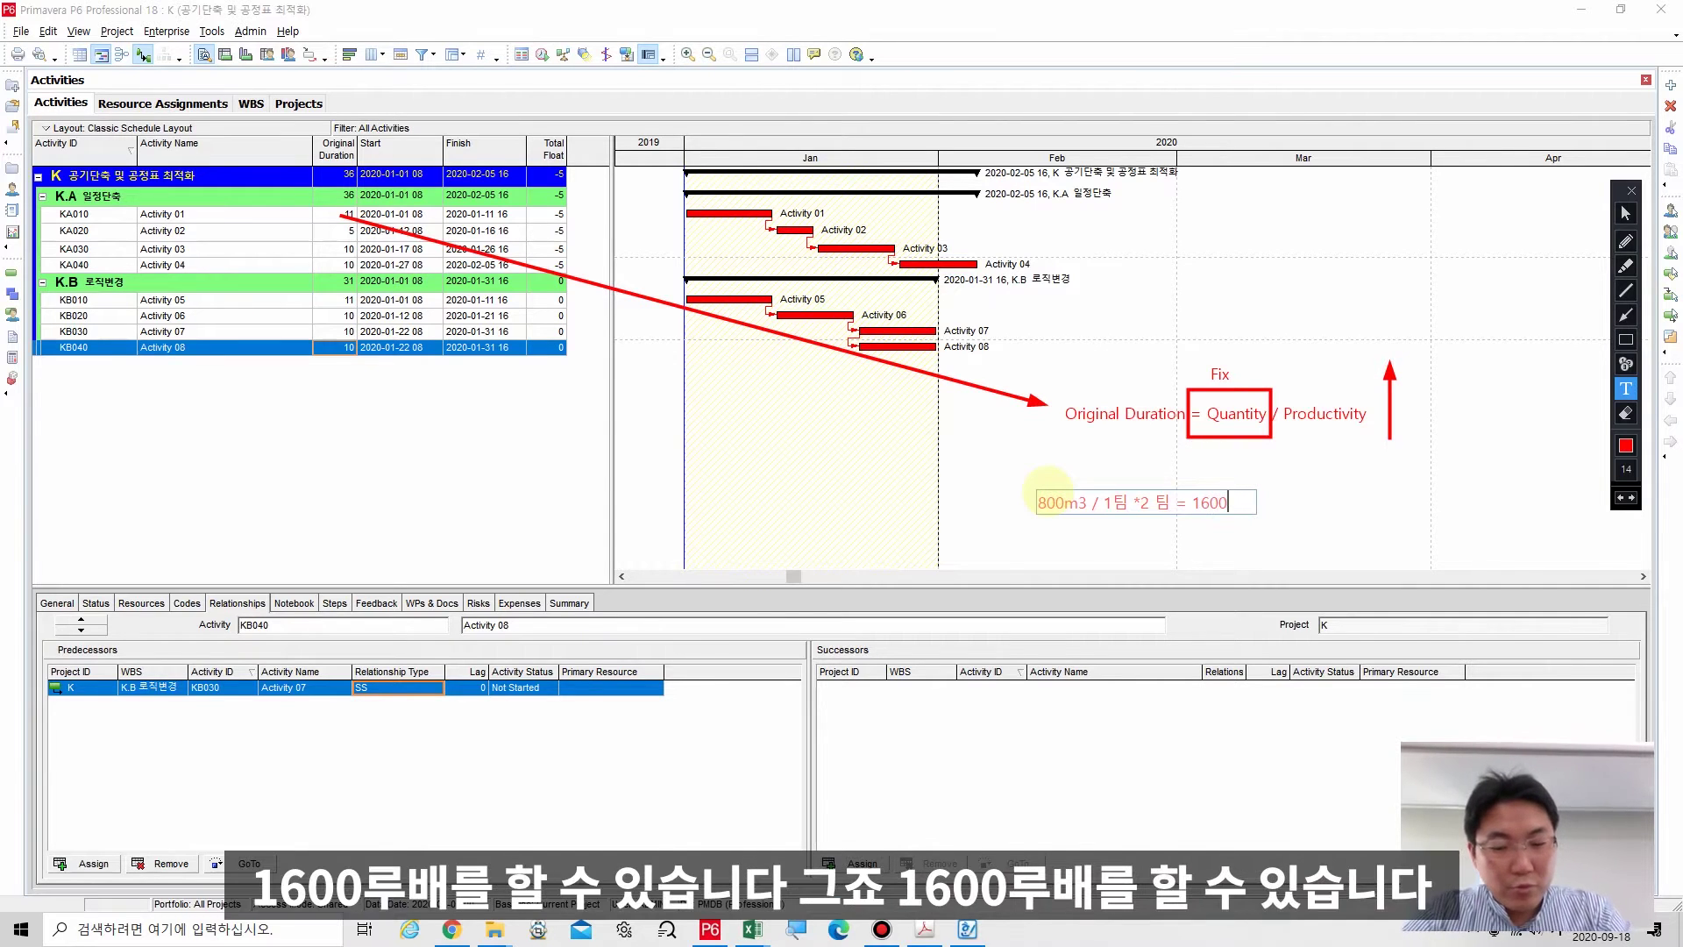
pyautogui.write('--m3')
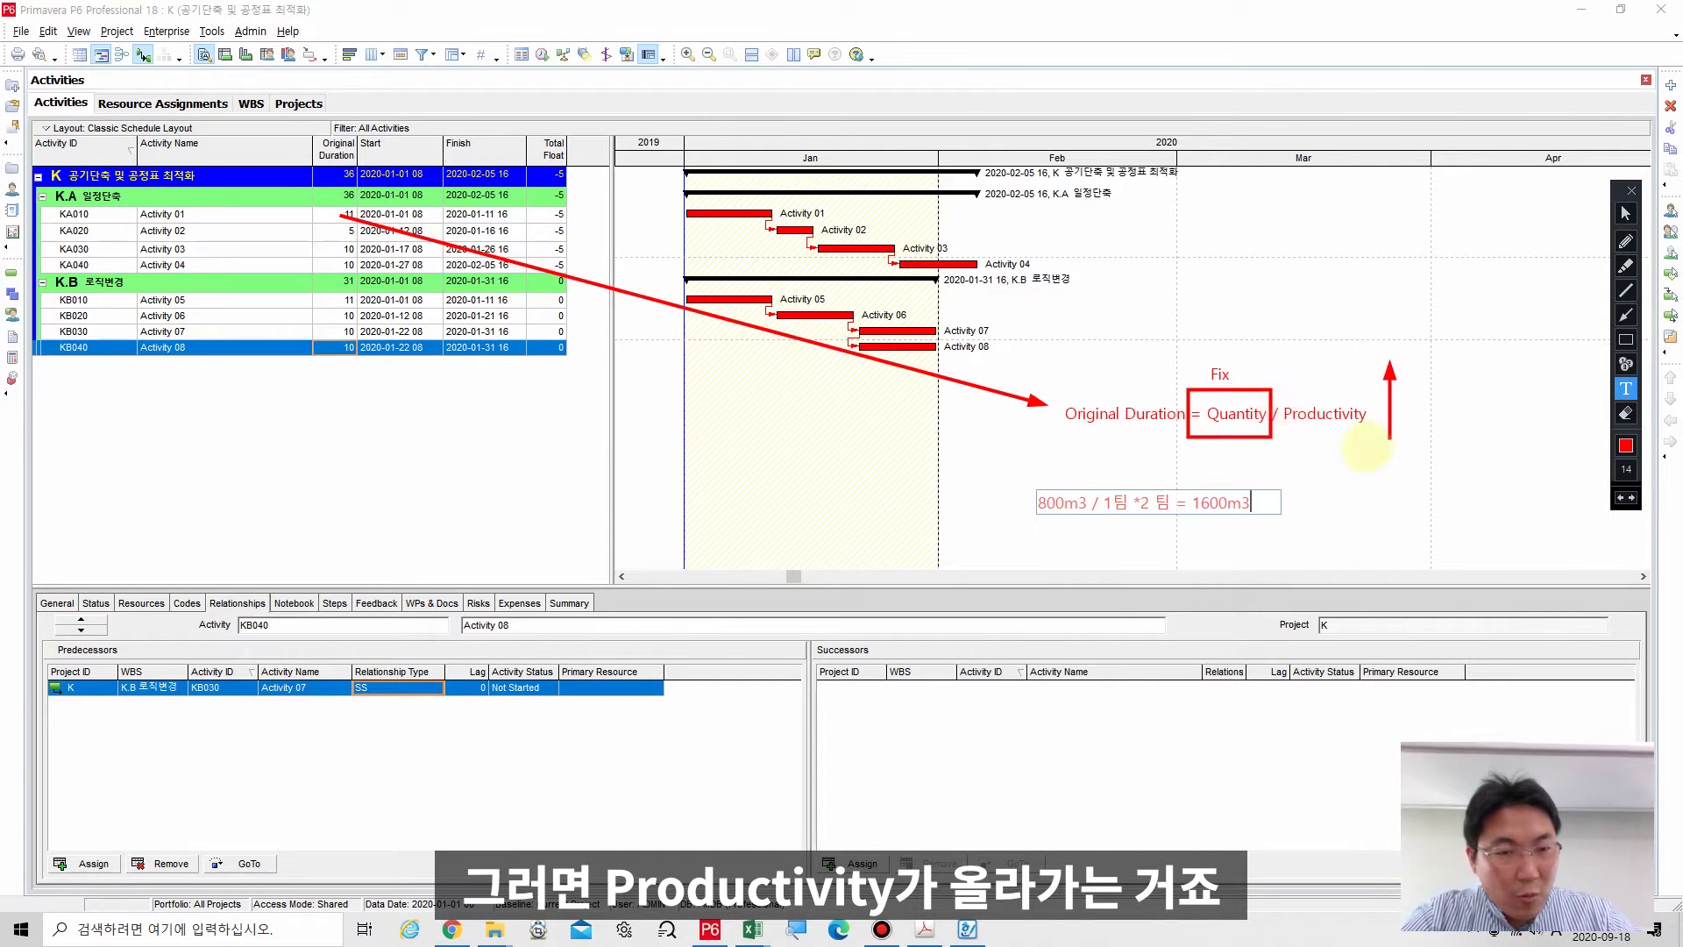
# Draw a red arrow from "2 팀" in the example calculation up to "Productivity" in the formula.
pyautogui.click(1626, 315)
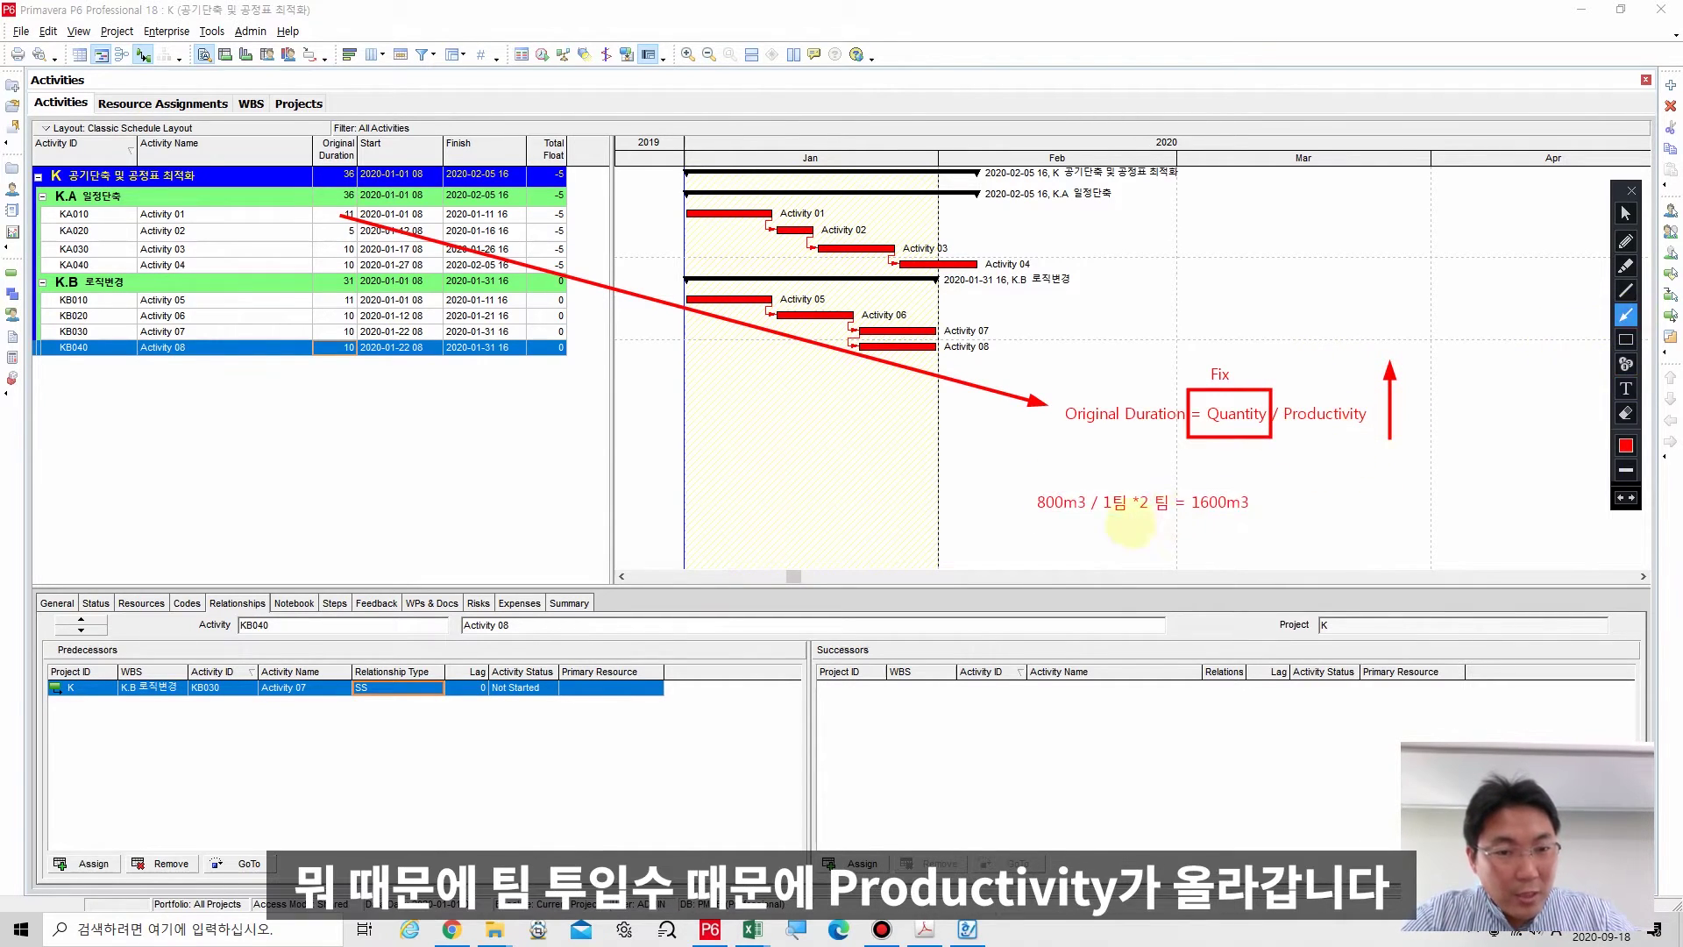
pyautogui.moveTo(1157, 496); pyautogui.dragTo(1315, 427)
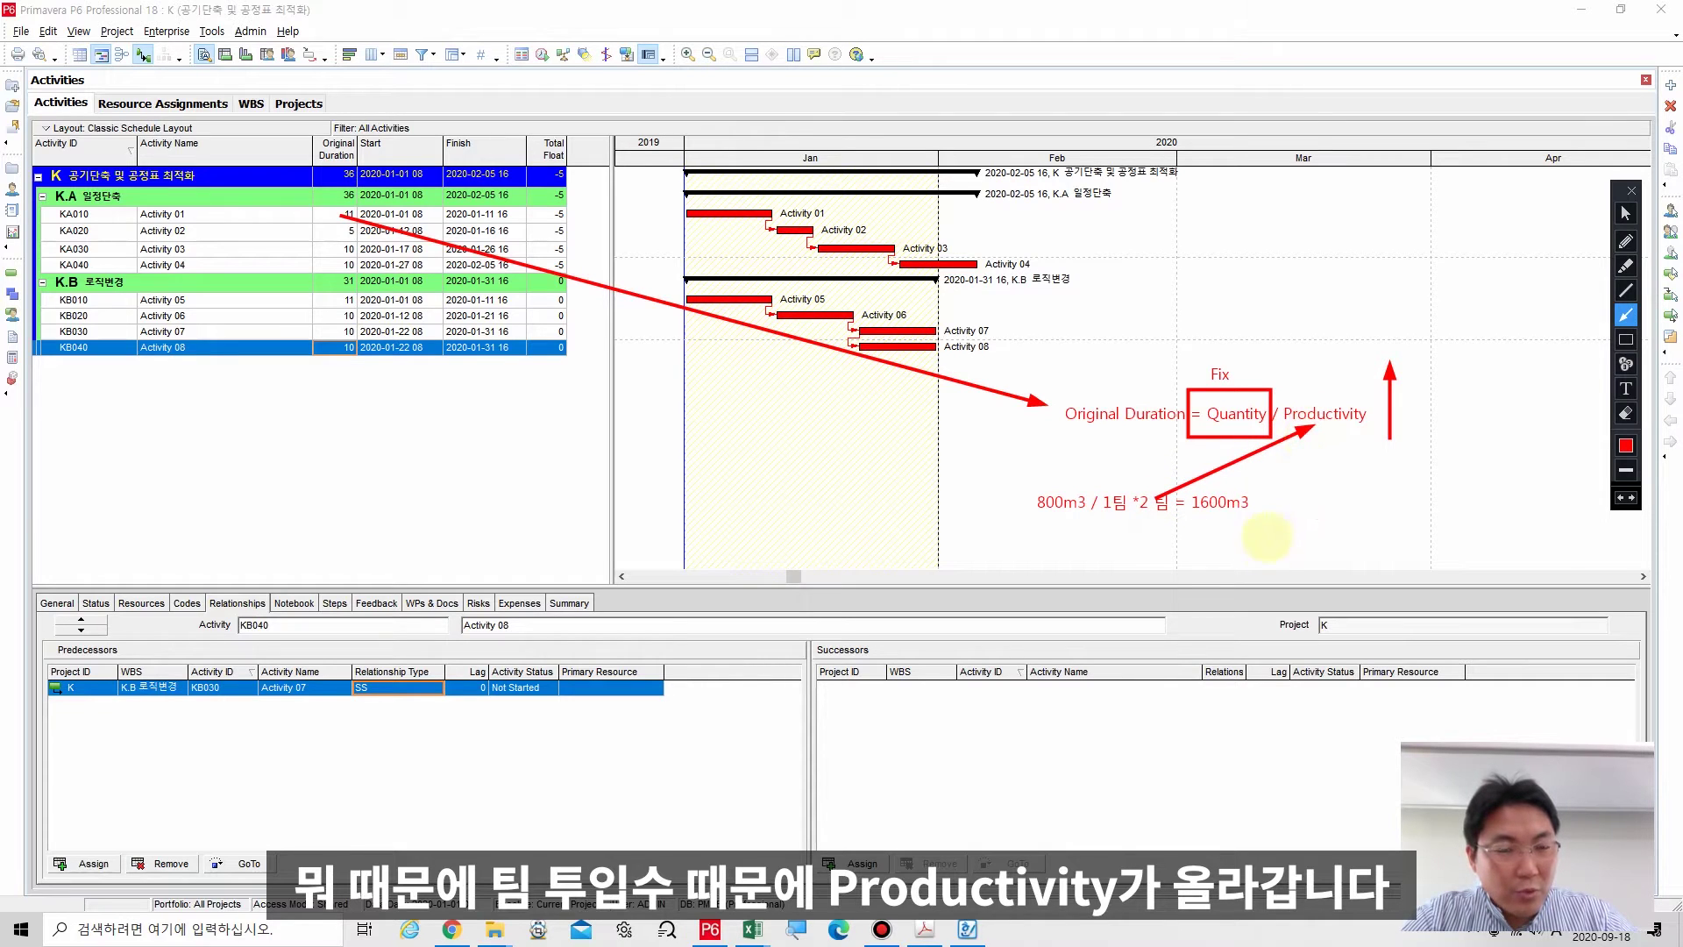
pyautogui.click(1626, 213)
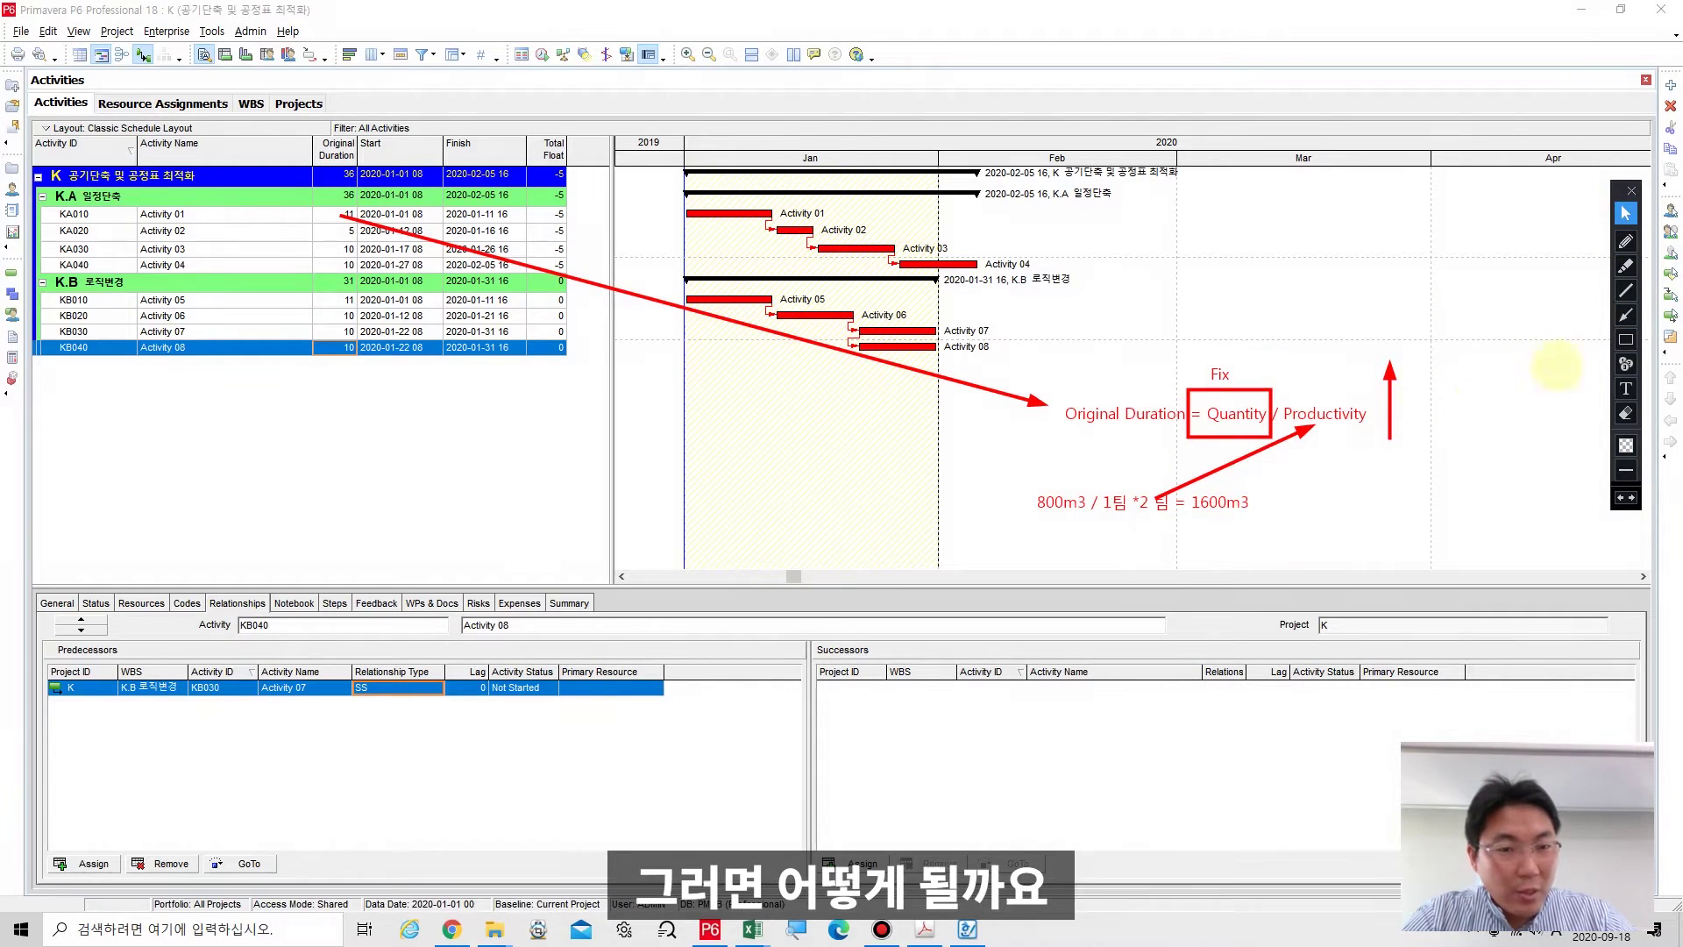
# Draw a downward red arrow beside "Original Duration" in the formula and clear all the red annotations from the screen.
pyautogui.click(1627, 315)
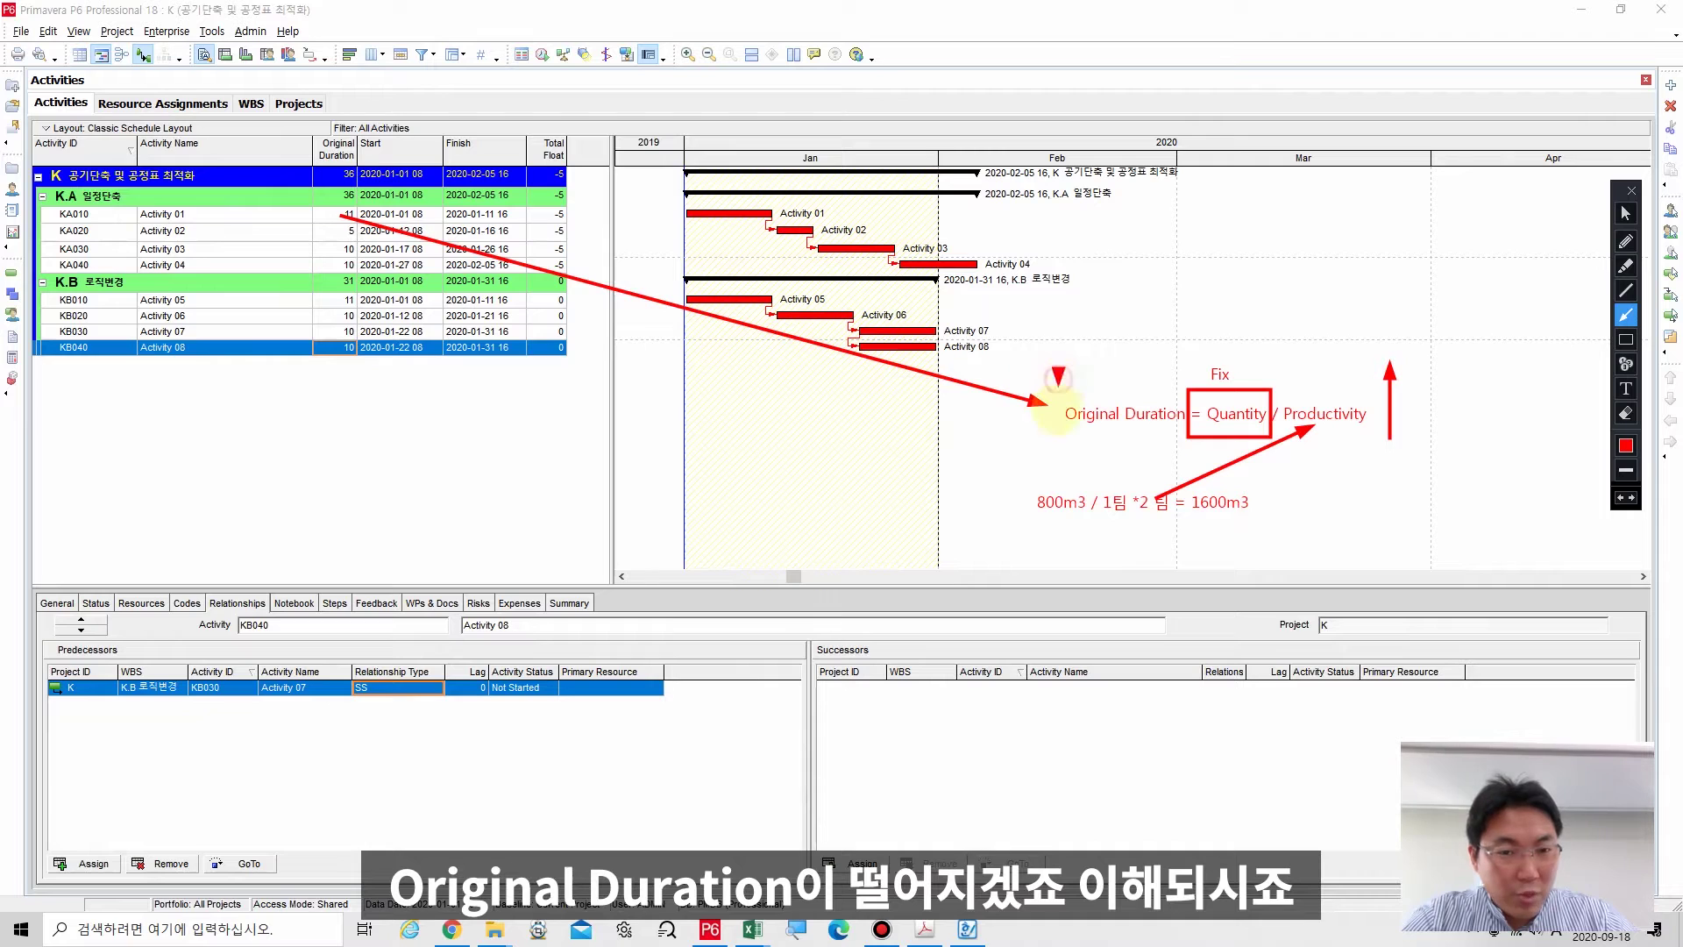
pyautogui.moveTo(1058, 384); pyautogui.dragTo(1058, 467)
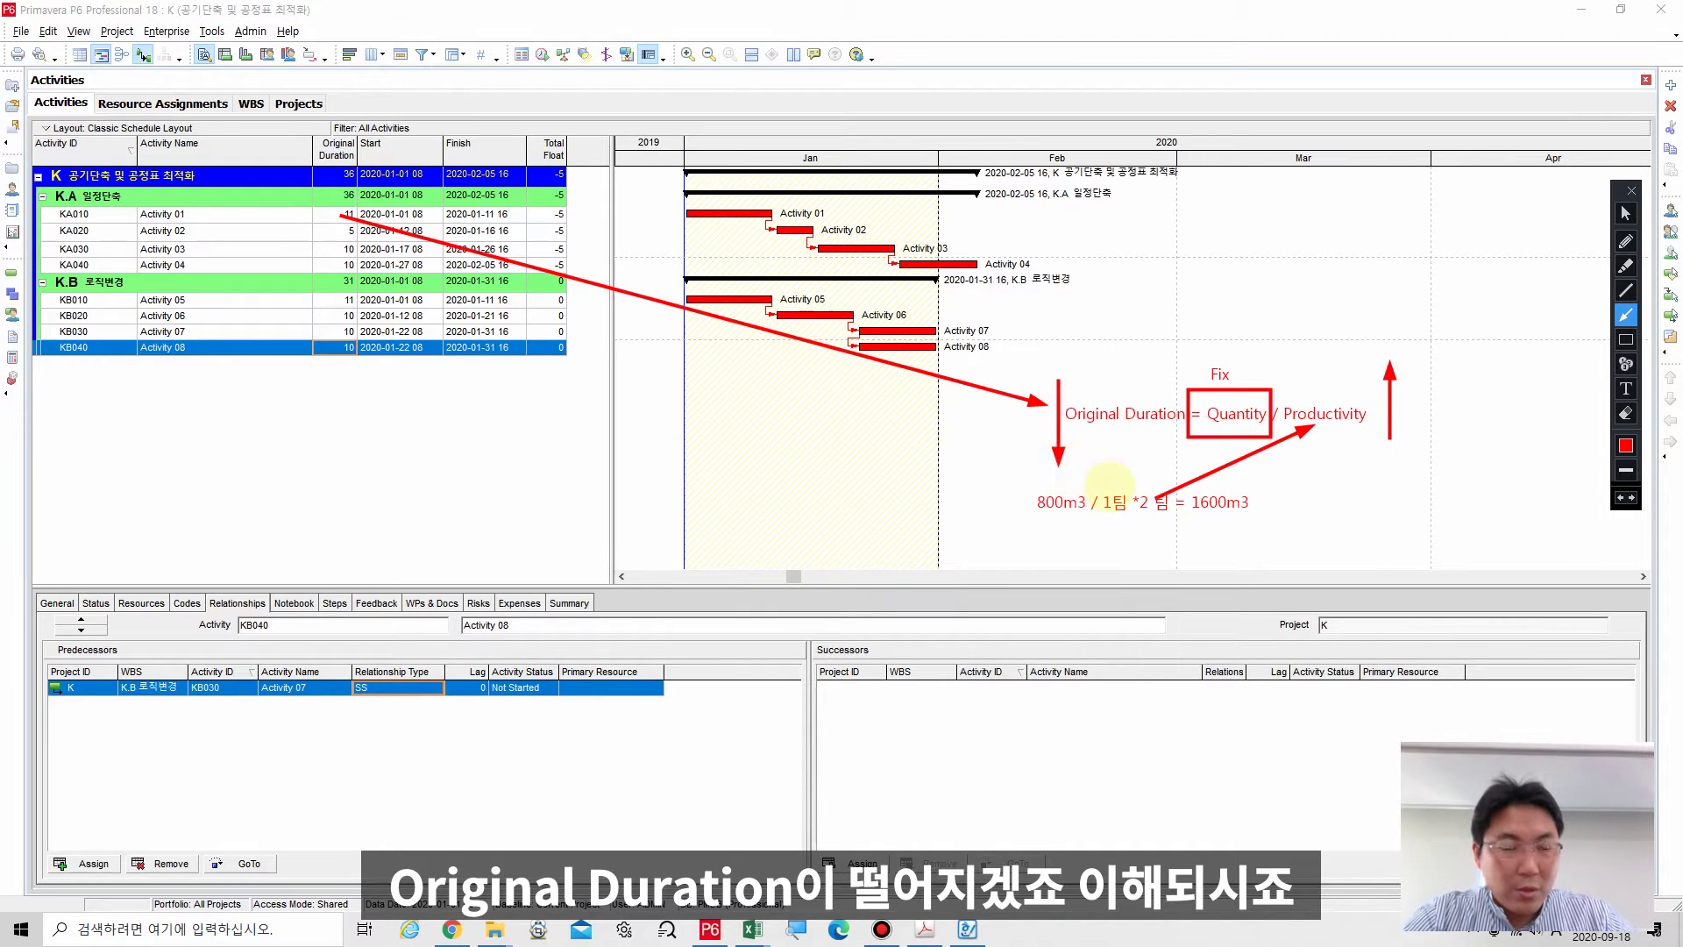
pyautogui.click(1626, 413)
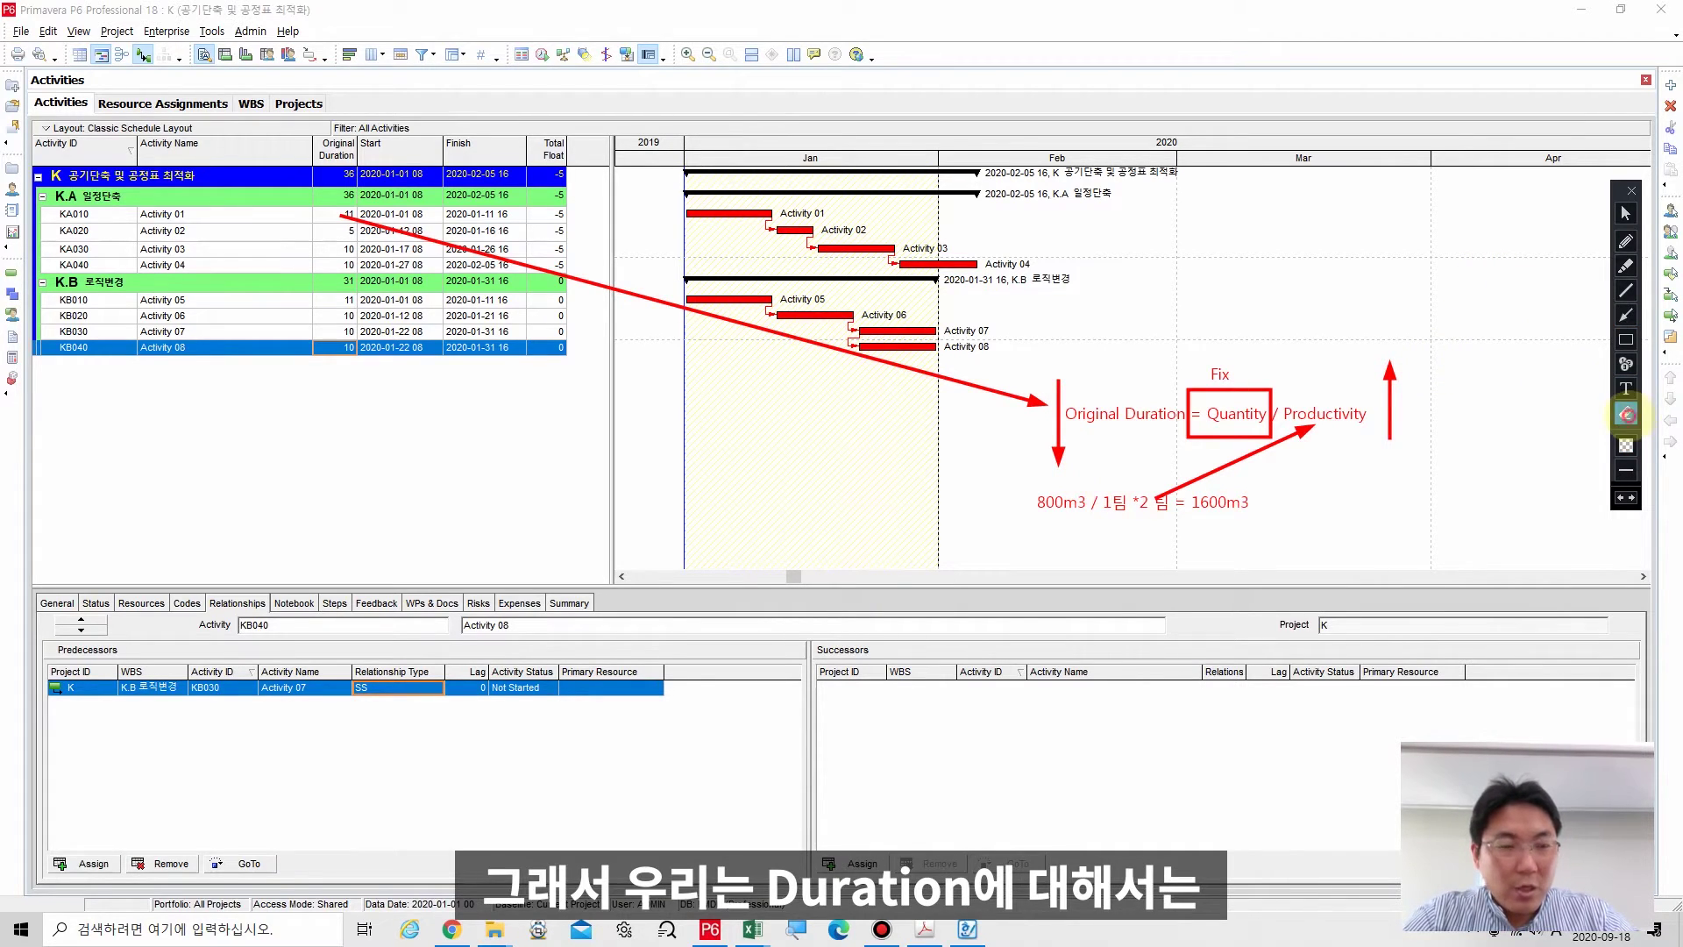
pyautogui.click(1626, 413)
pyautogui.click(1626, 213)
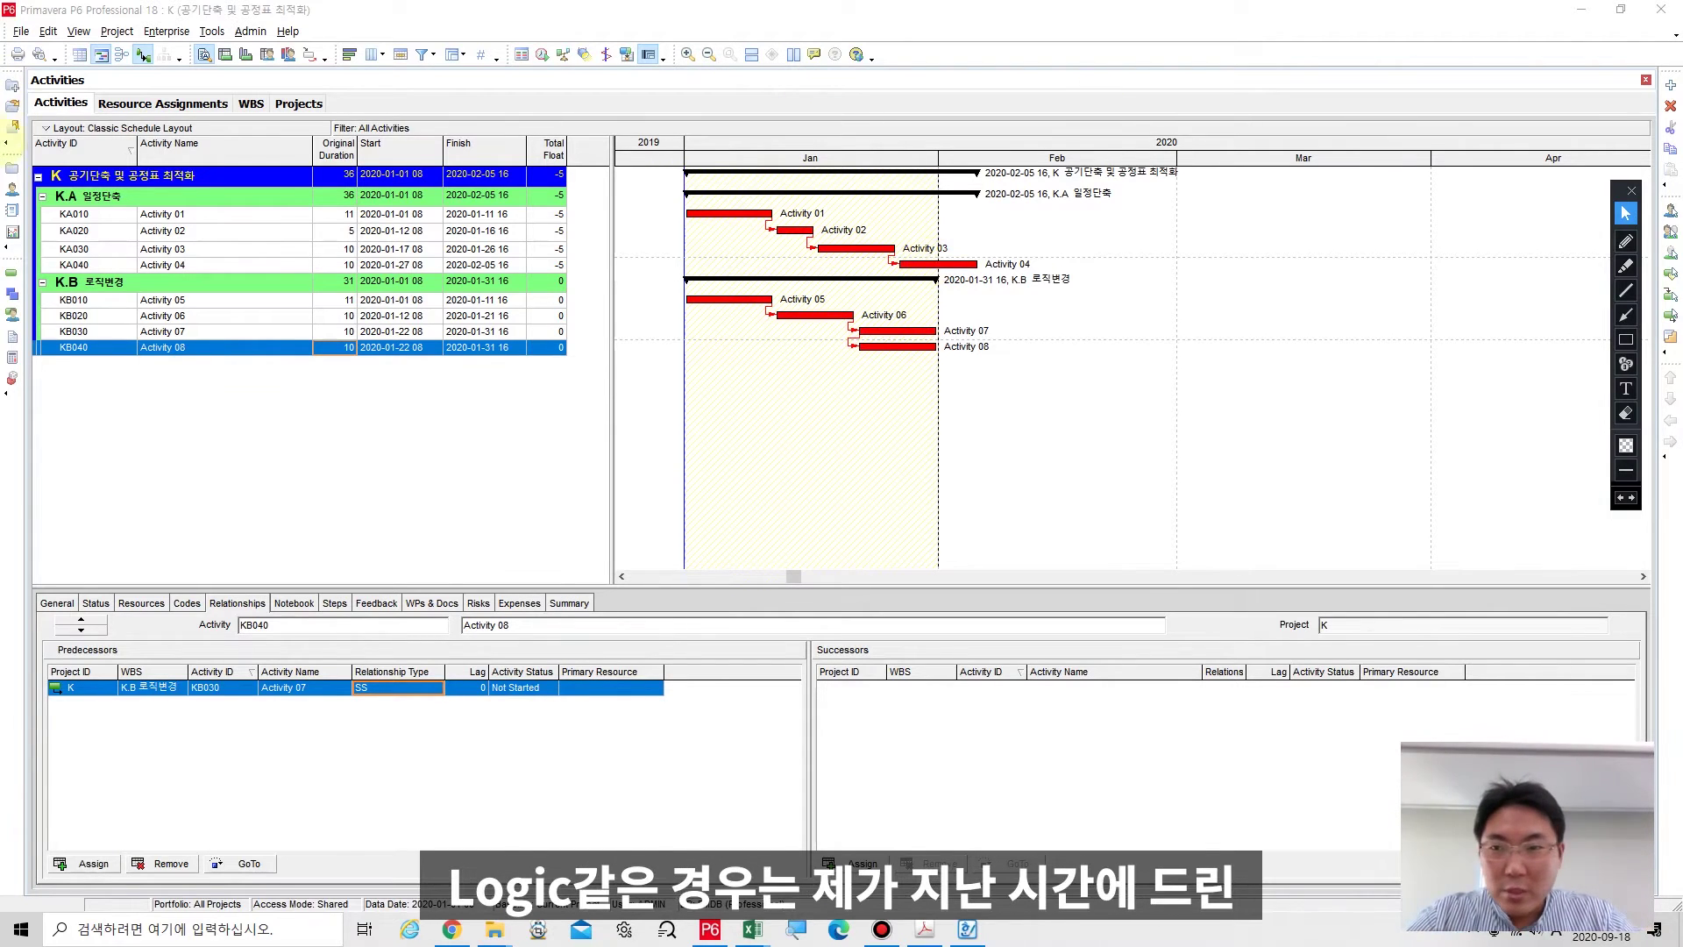
# Open project M05 "MG Brdige[Logic Complete]" and bring its 2011 activity bars into view in the Gantt chart.
pyautogui.click(299, 103)
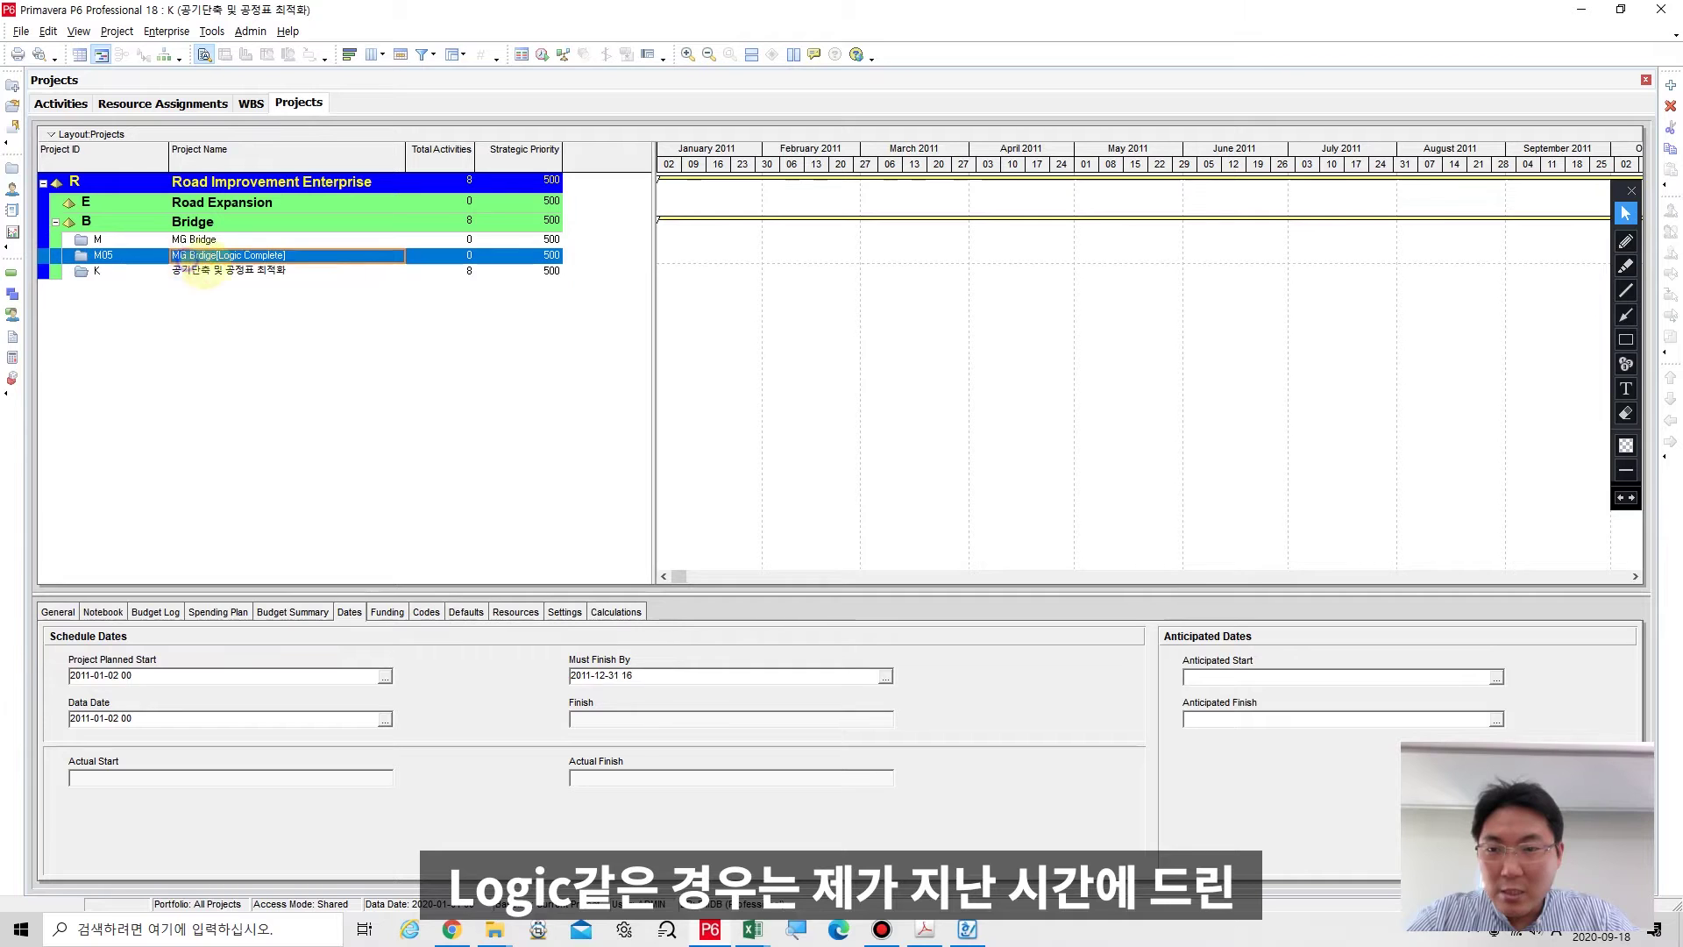
pyautogui.rightClick(178, 255)
pyautogui.click(263, 271)
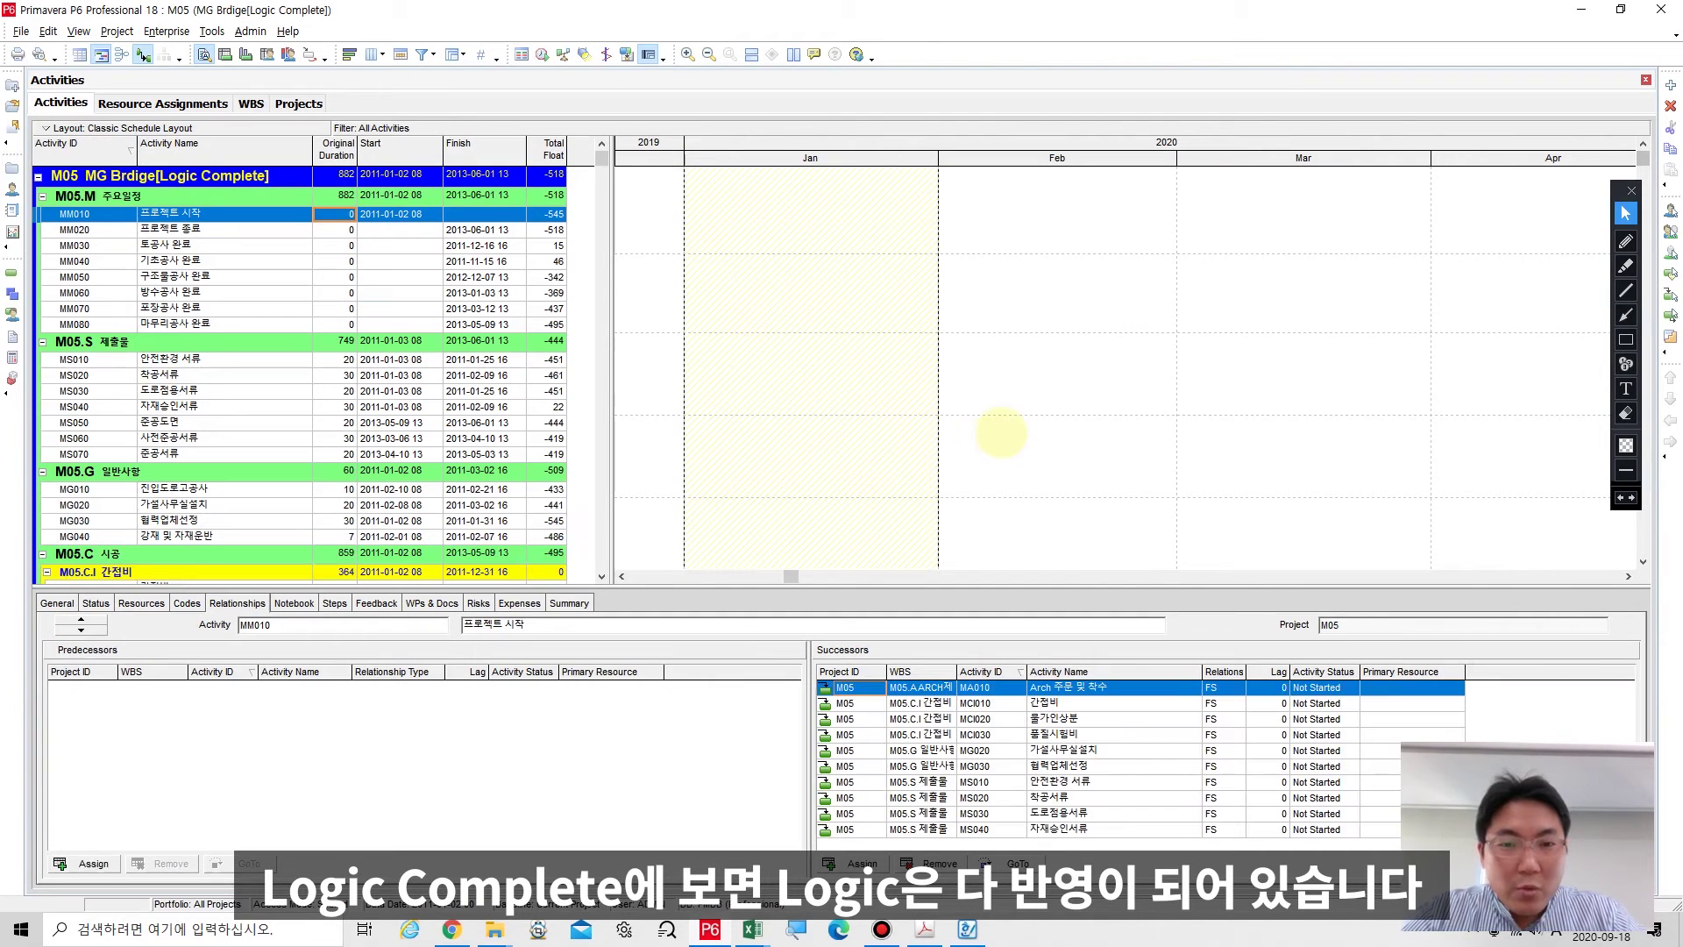
pyautogui.click(1180, 391)
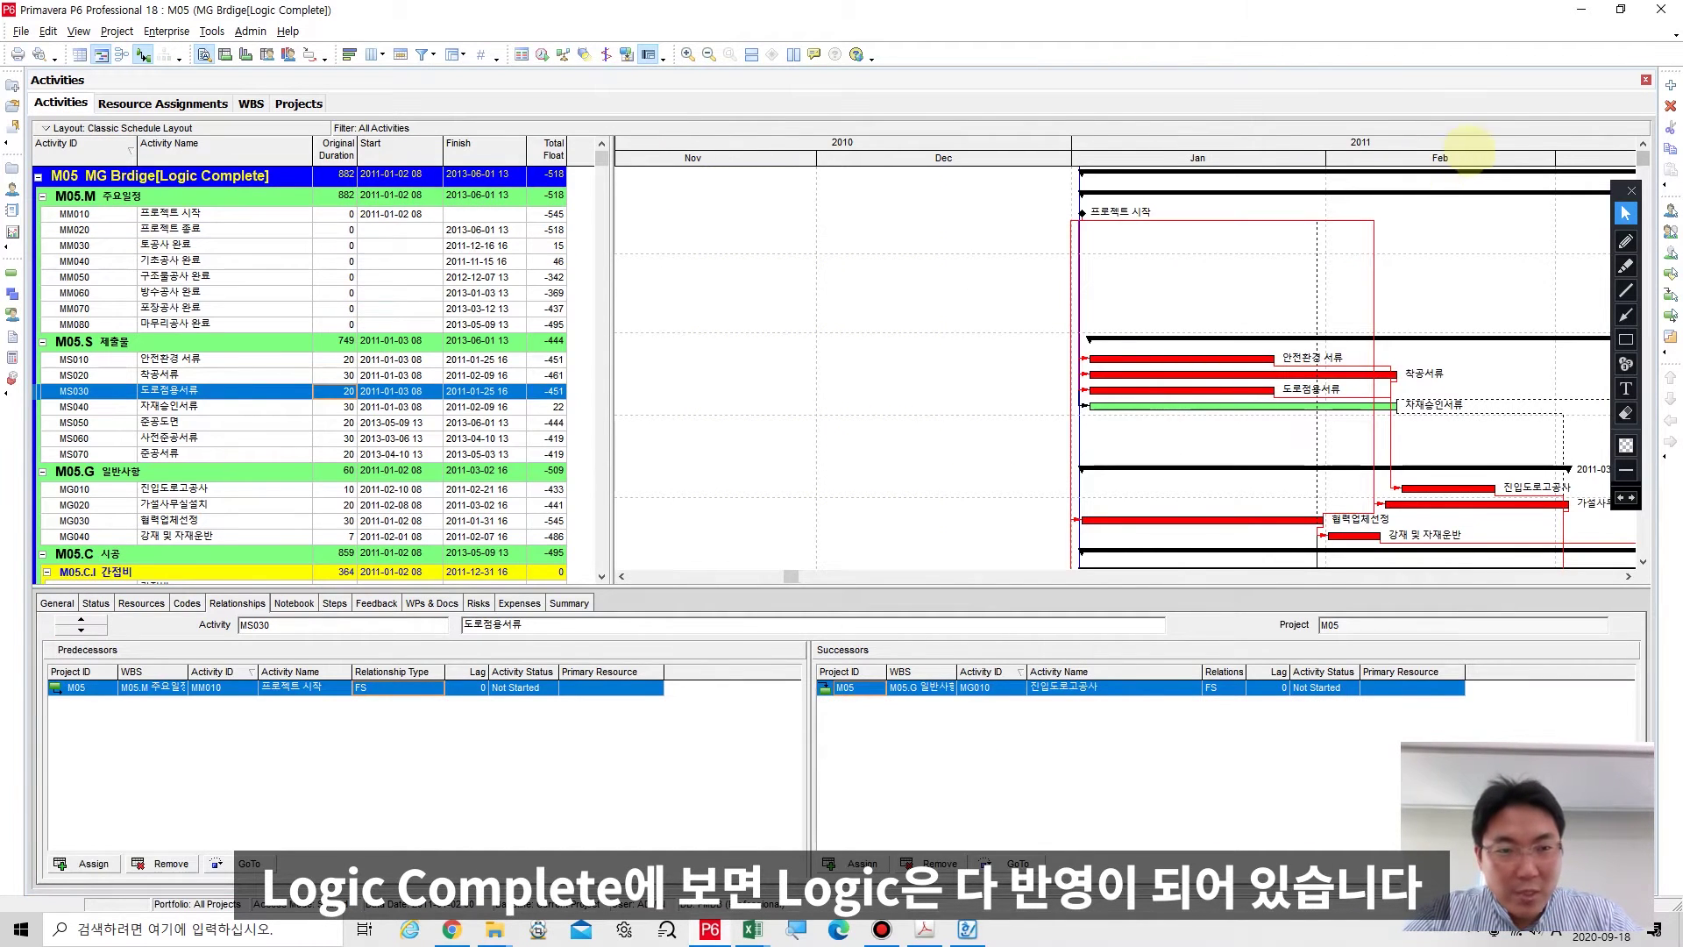
# Examine the parallel logic of the foundation works (M05.C.F 기초공사) on a compressed timescale, selecting activity MCF010 to show its relationships.
pyautogui.scroll(-5, 1123, 158)
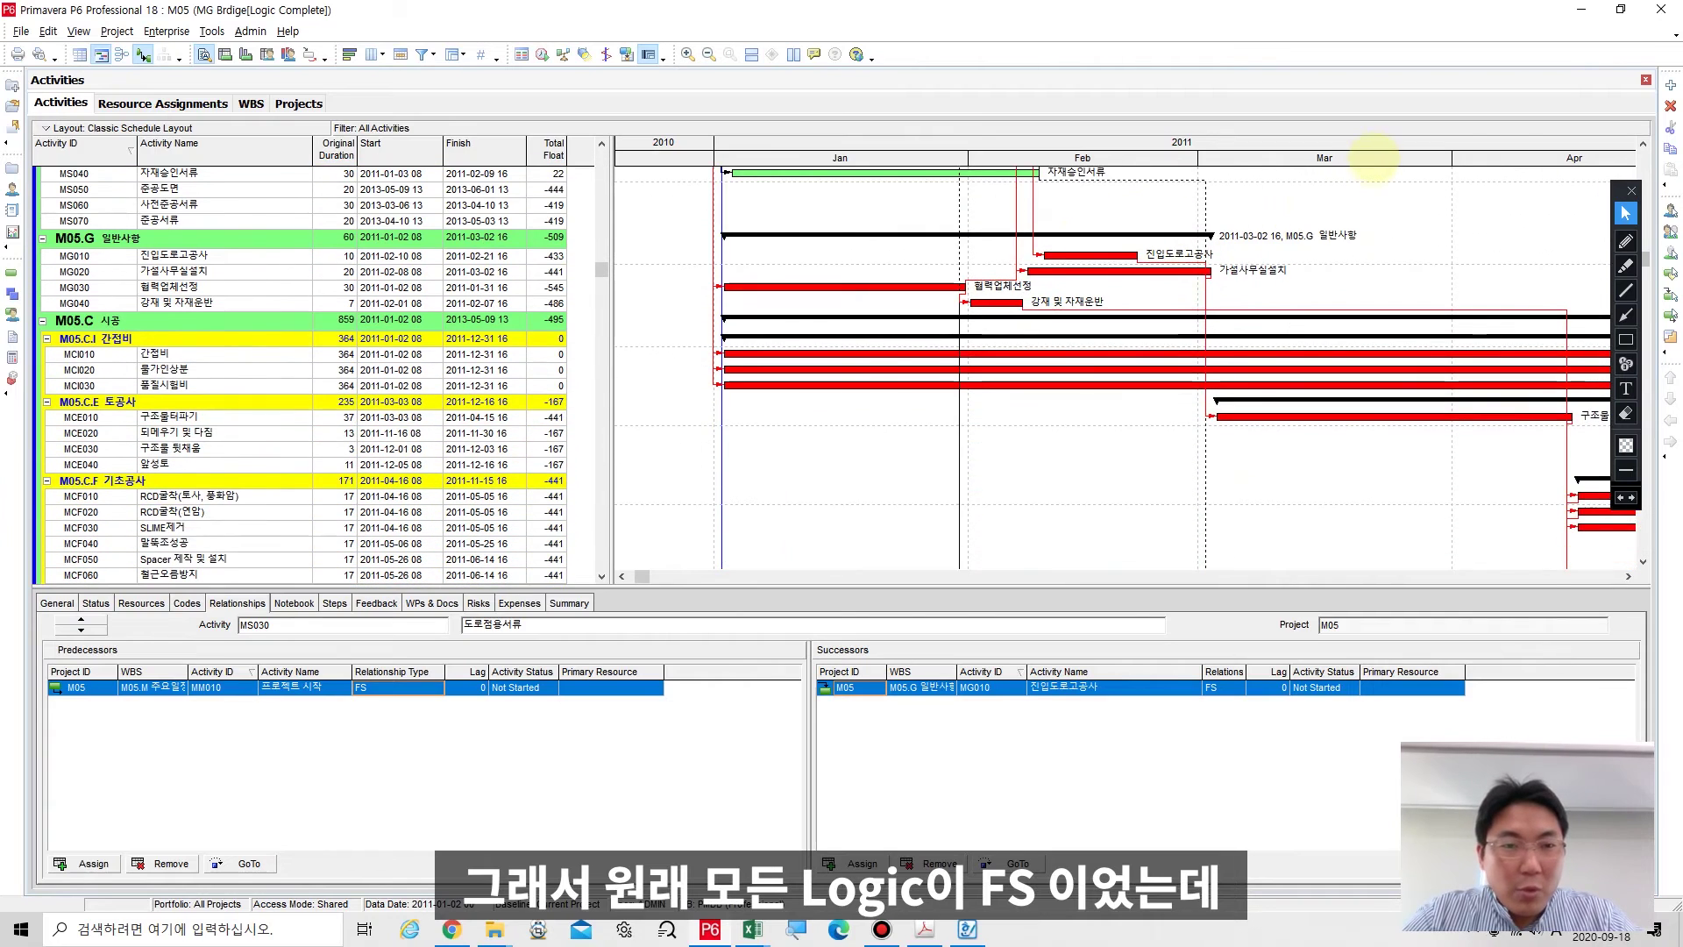
pyautogui.scroll(-2, 1096, 351)
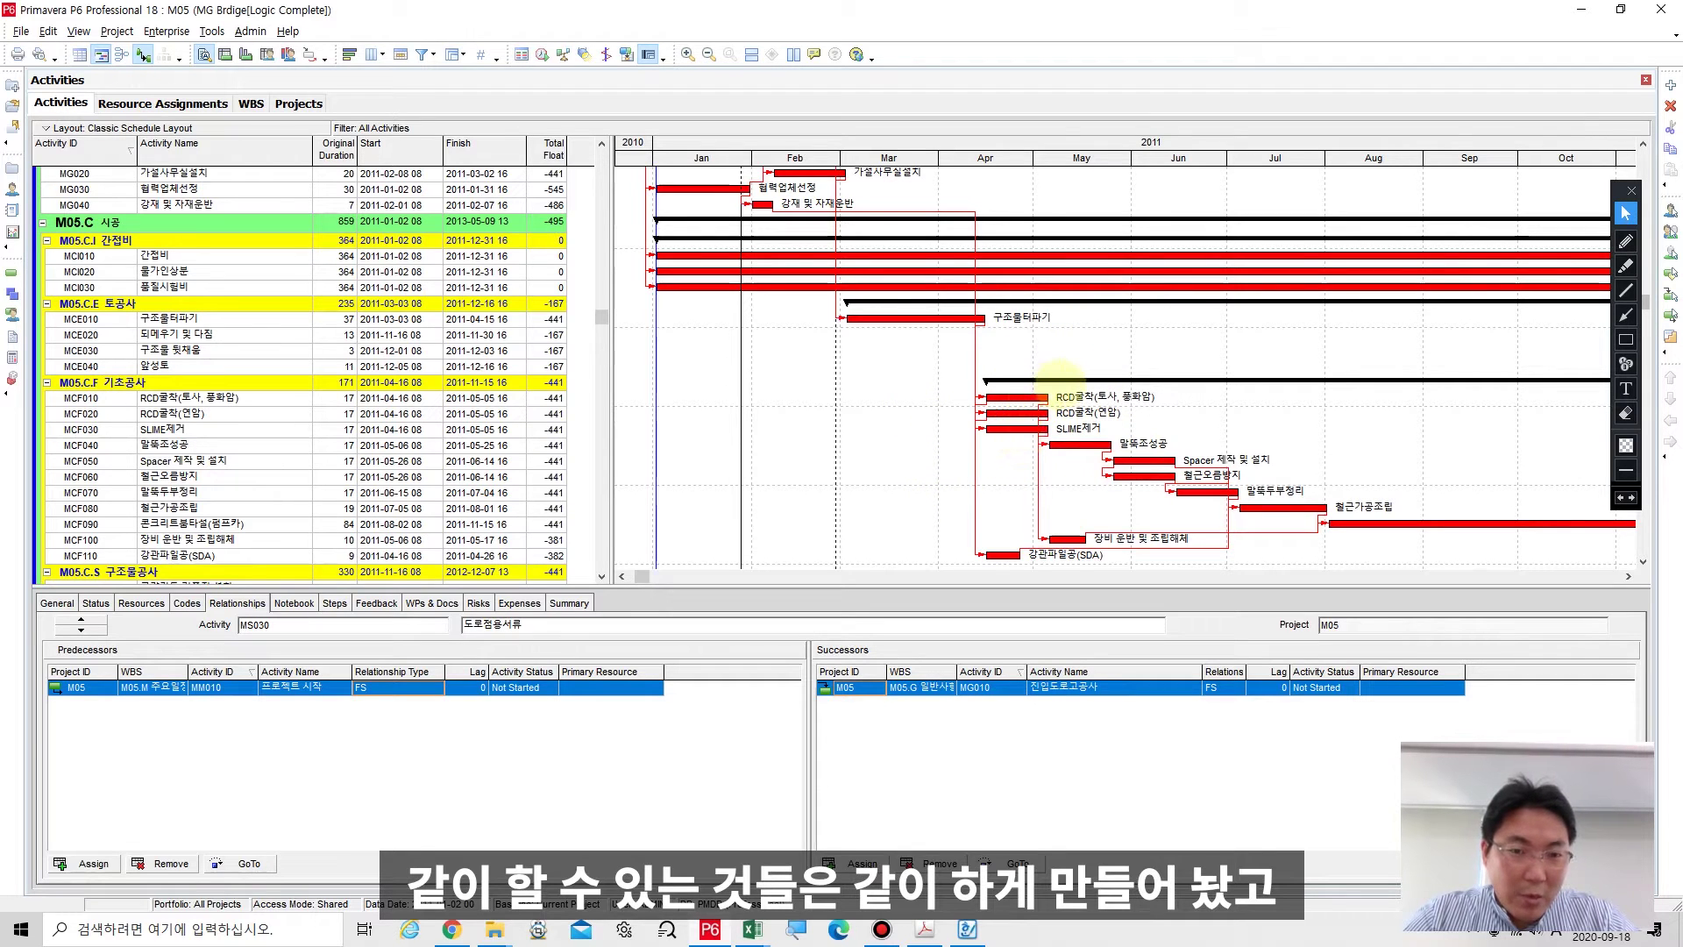
pyautogui.scroll(-1, 1058, 380)
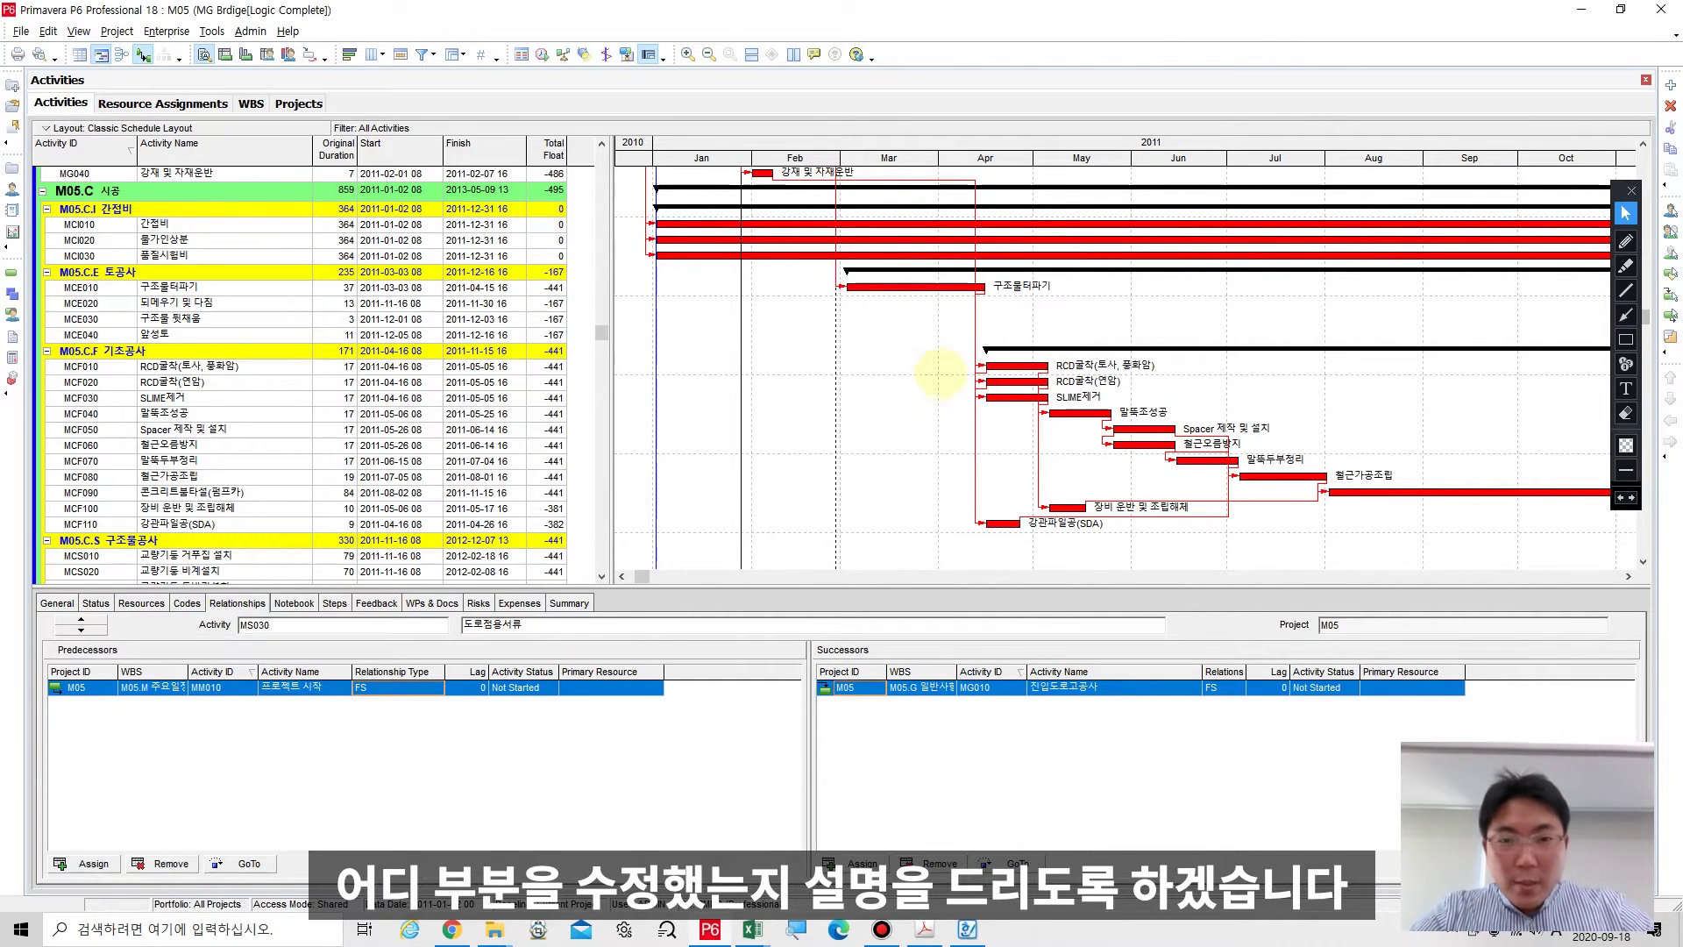
pyautogui.click(927, 369)
pyautogui.scroll(4, 927, 368)
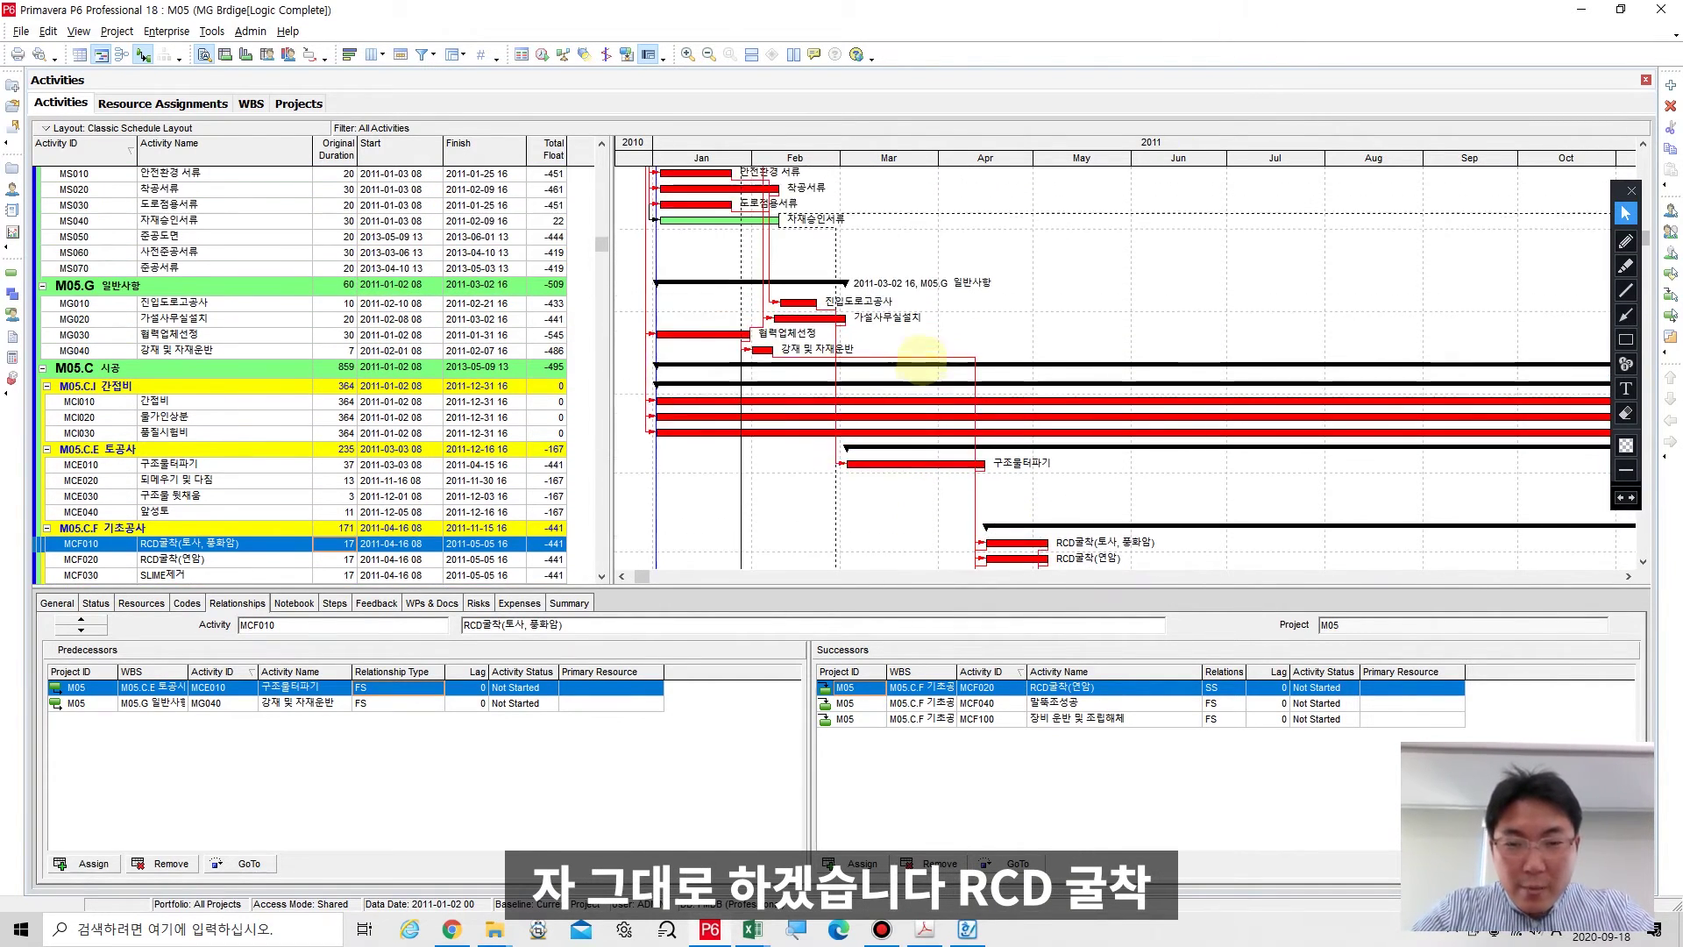
pyautogui.scroll(-4, 921, 358)
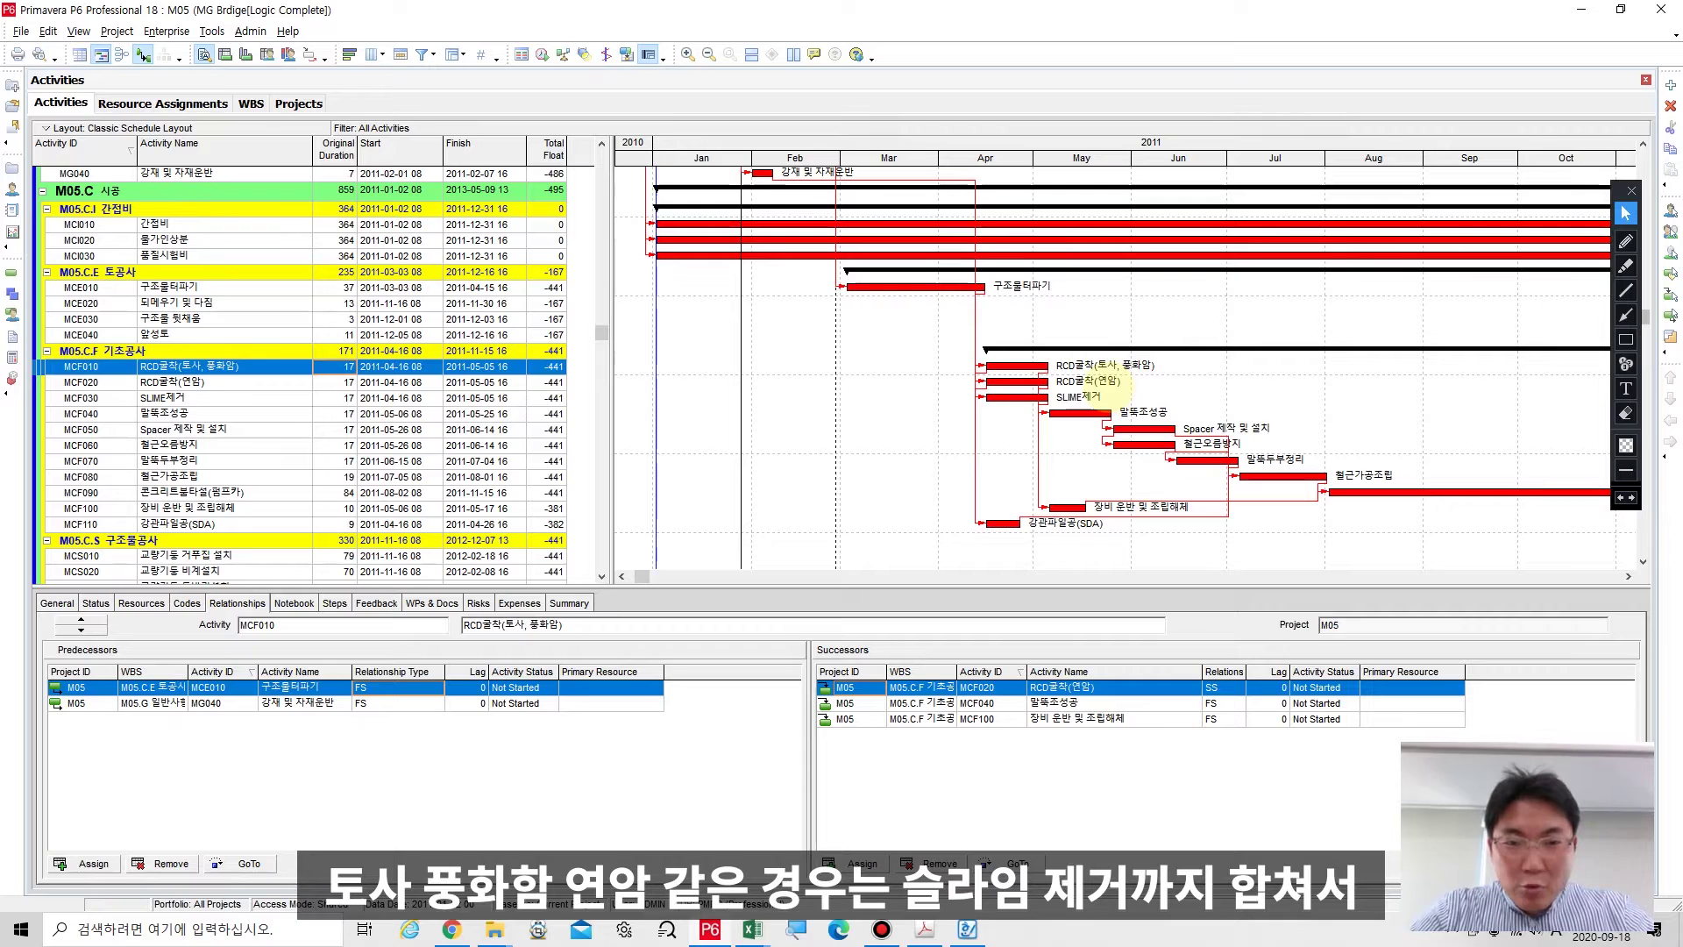
# Mark the bars of MCF010, MCF020 and MCF030 with a red box and clear the marking.
pyautogui.click(1627, 339)
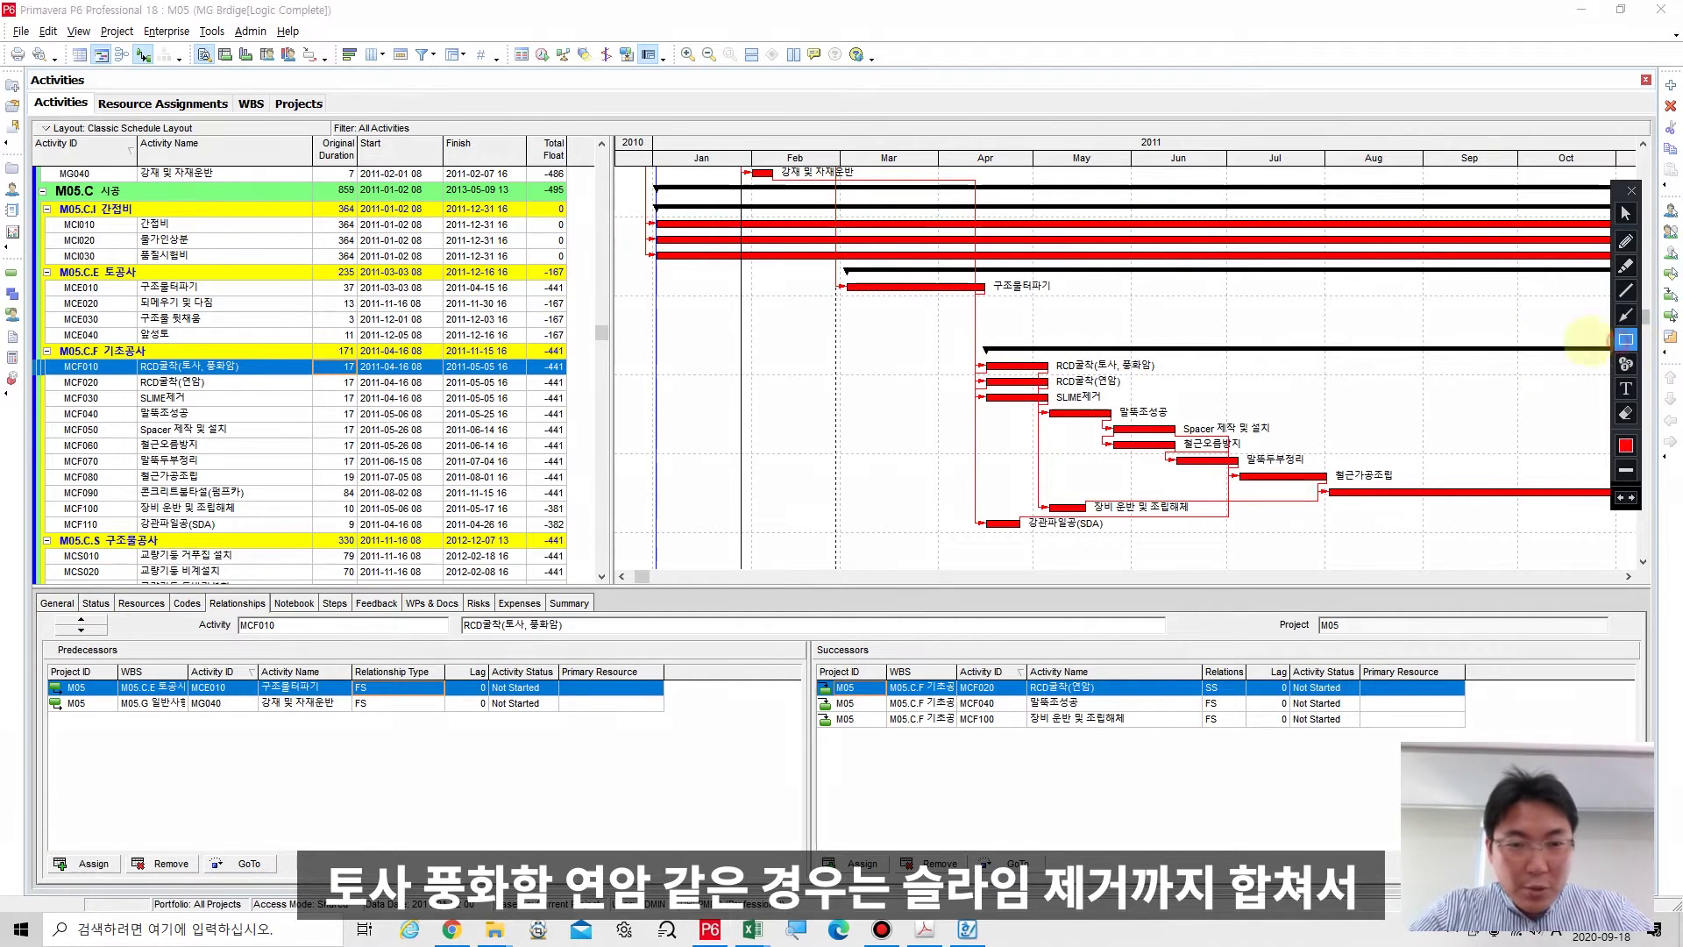
pyautogui.moveTo(961, 351); pyautogui.dragTo(1198, 408)
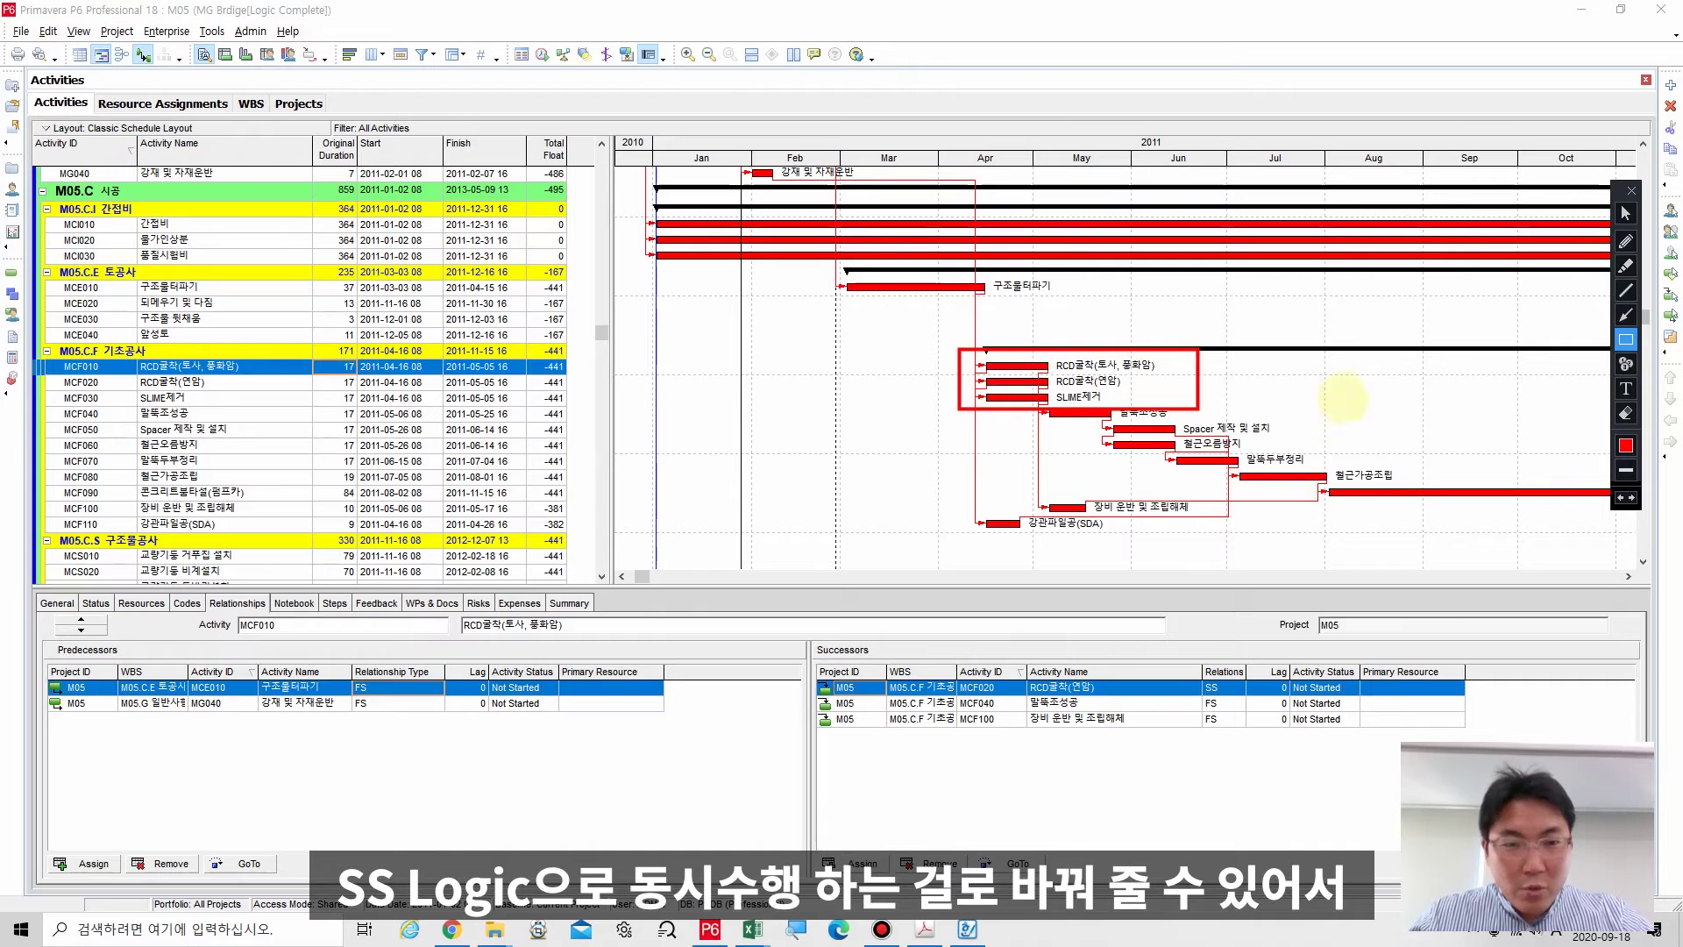
pyautogui.click(1626, 413)
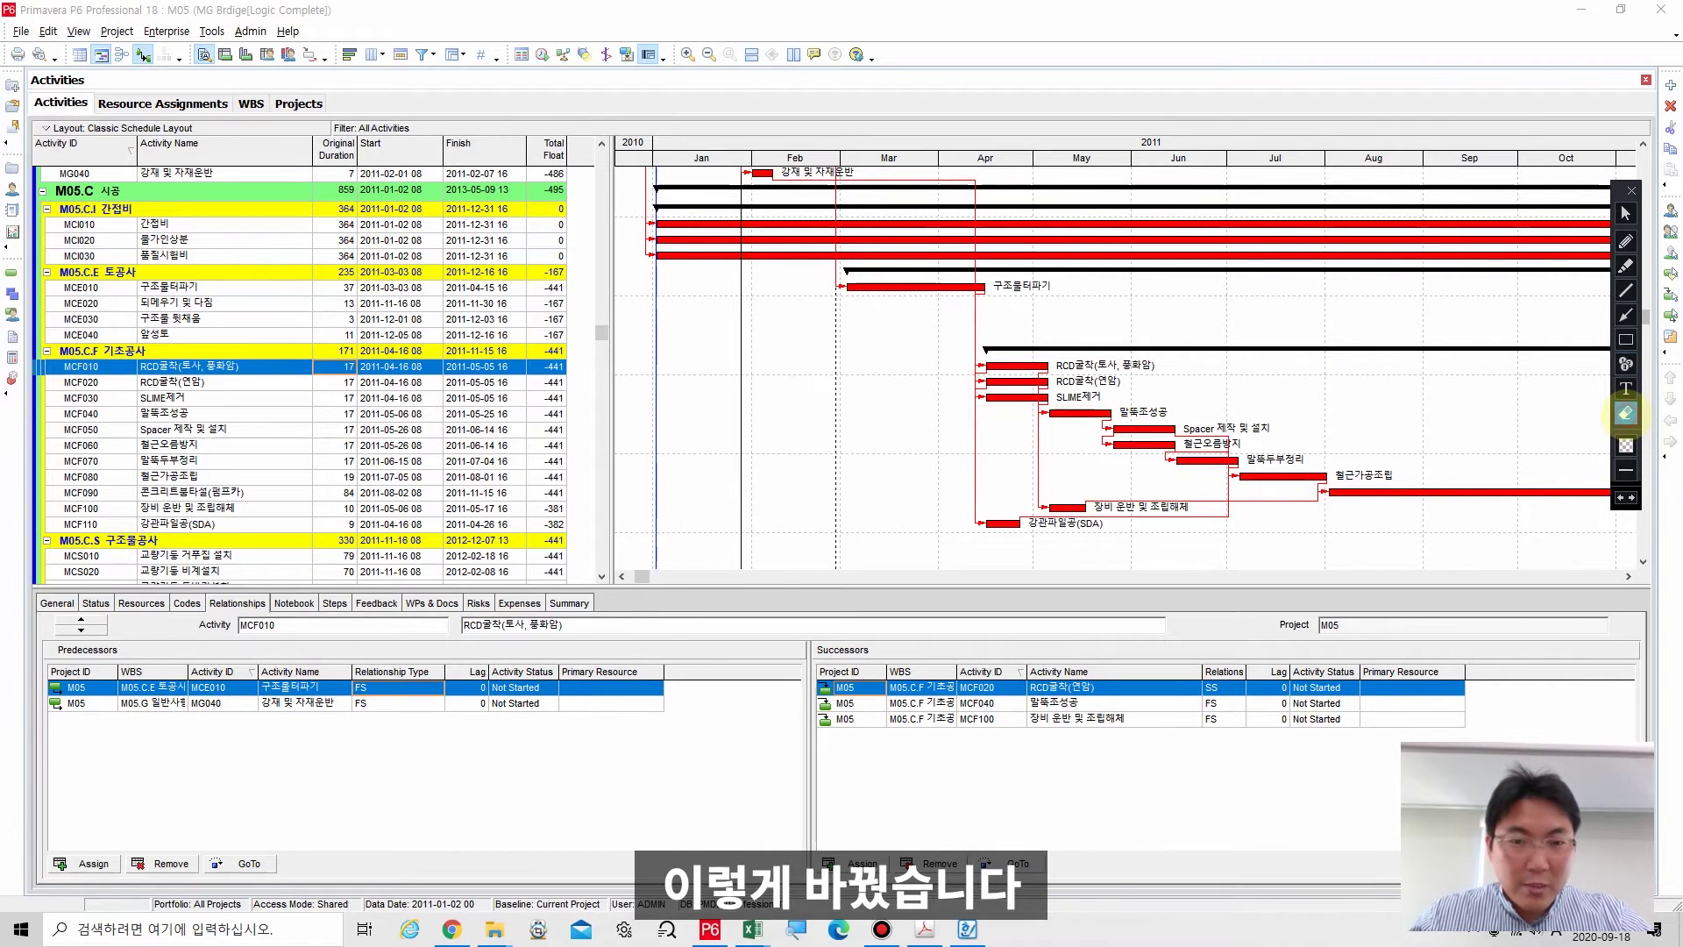
pyautogui.click(1627, 213)
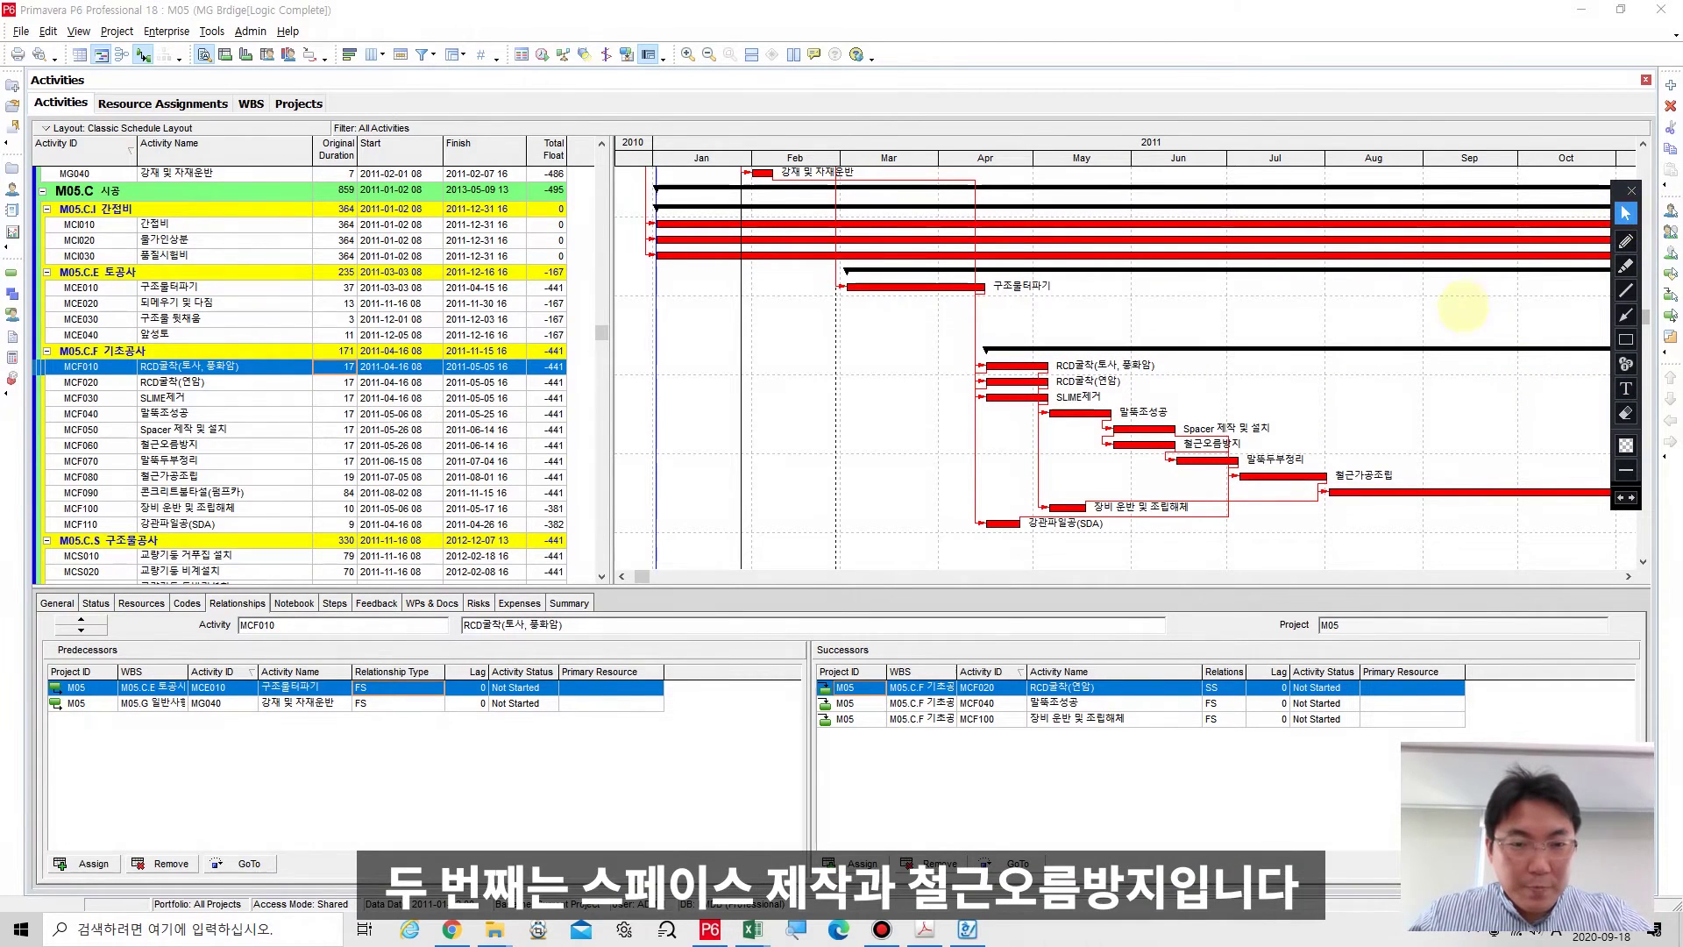
# Examine the logic links from Spacer fabrication through the formwork, scaffolding and shoring activities of M05.C.S 구조물공사, compressing the timescale.
pyautogui.scroll(-2, 1376, 298)
pyautogui.scroll(-1, 1376, 298)
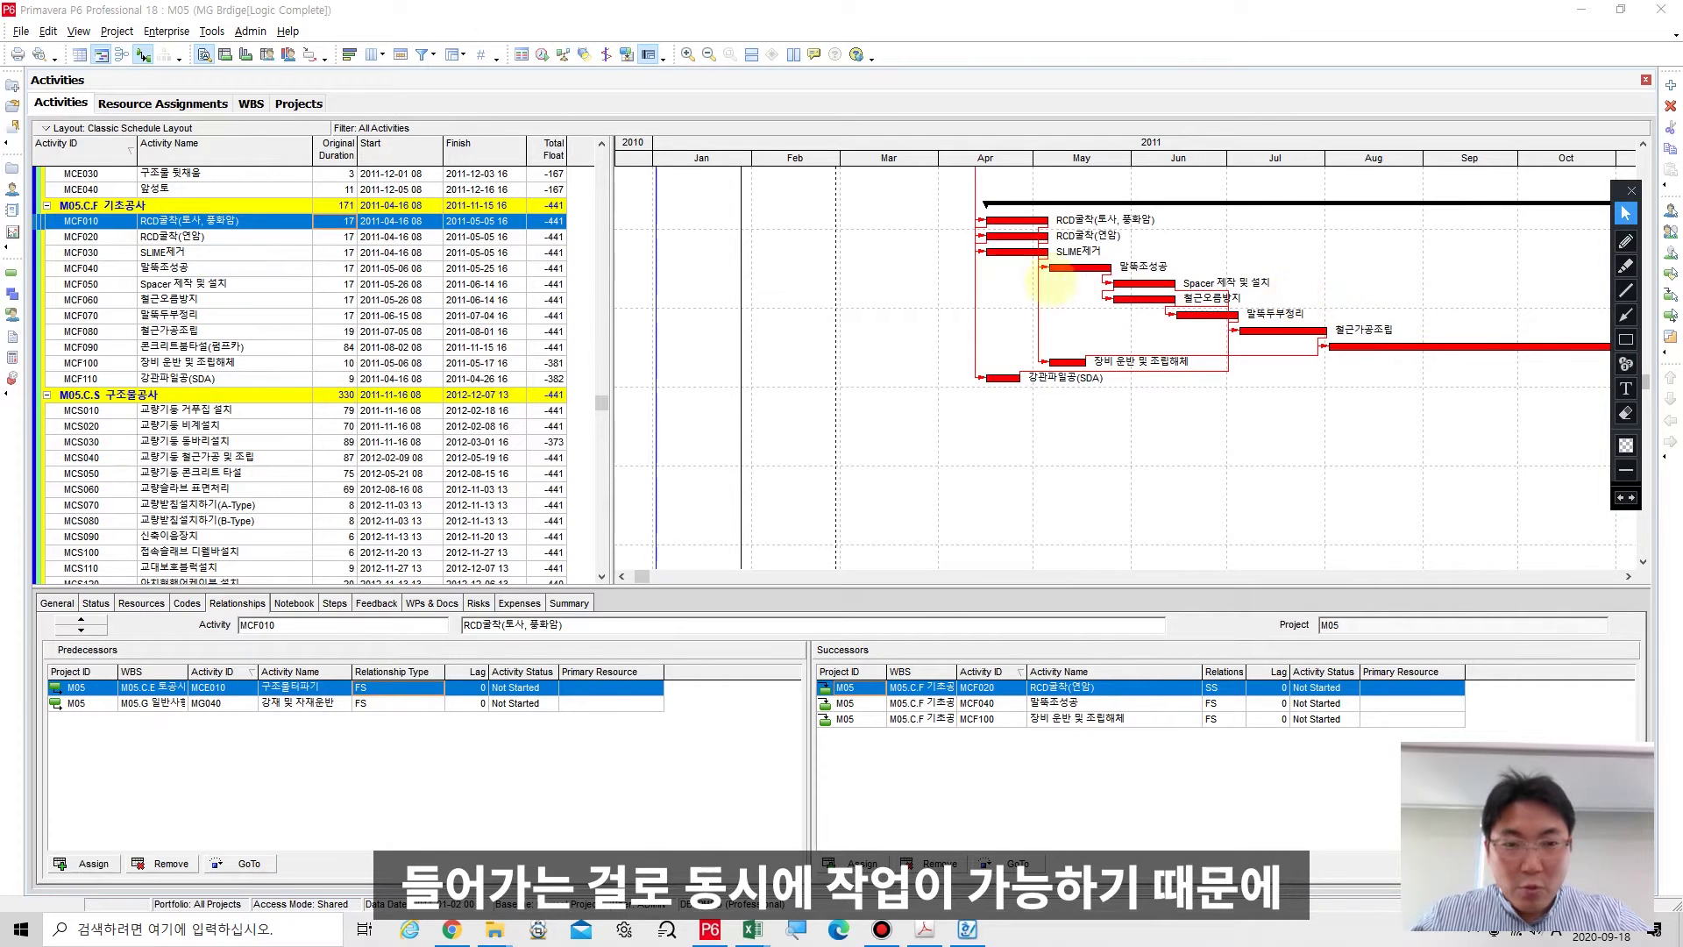
pyautogui.moveTo(1492, 163); pyautogui.dragTo(1265, 181)
pyautogui.moveTo(1452, 145); pyautogui.dragTo(1191, 157)
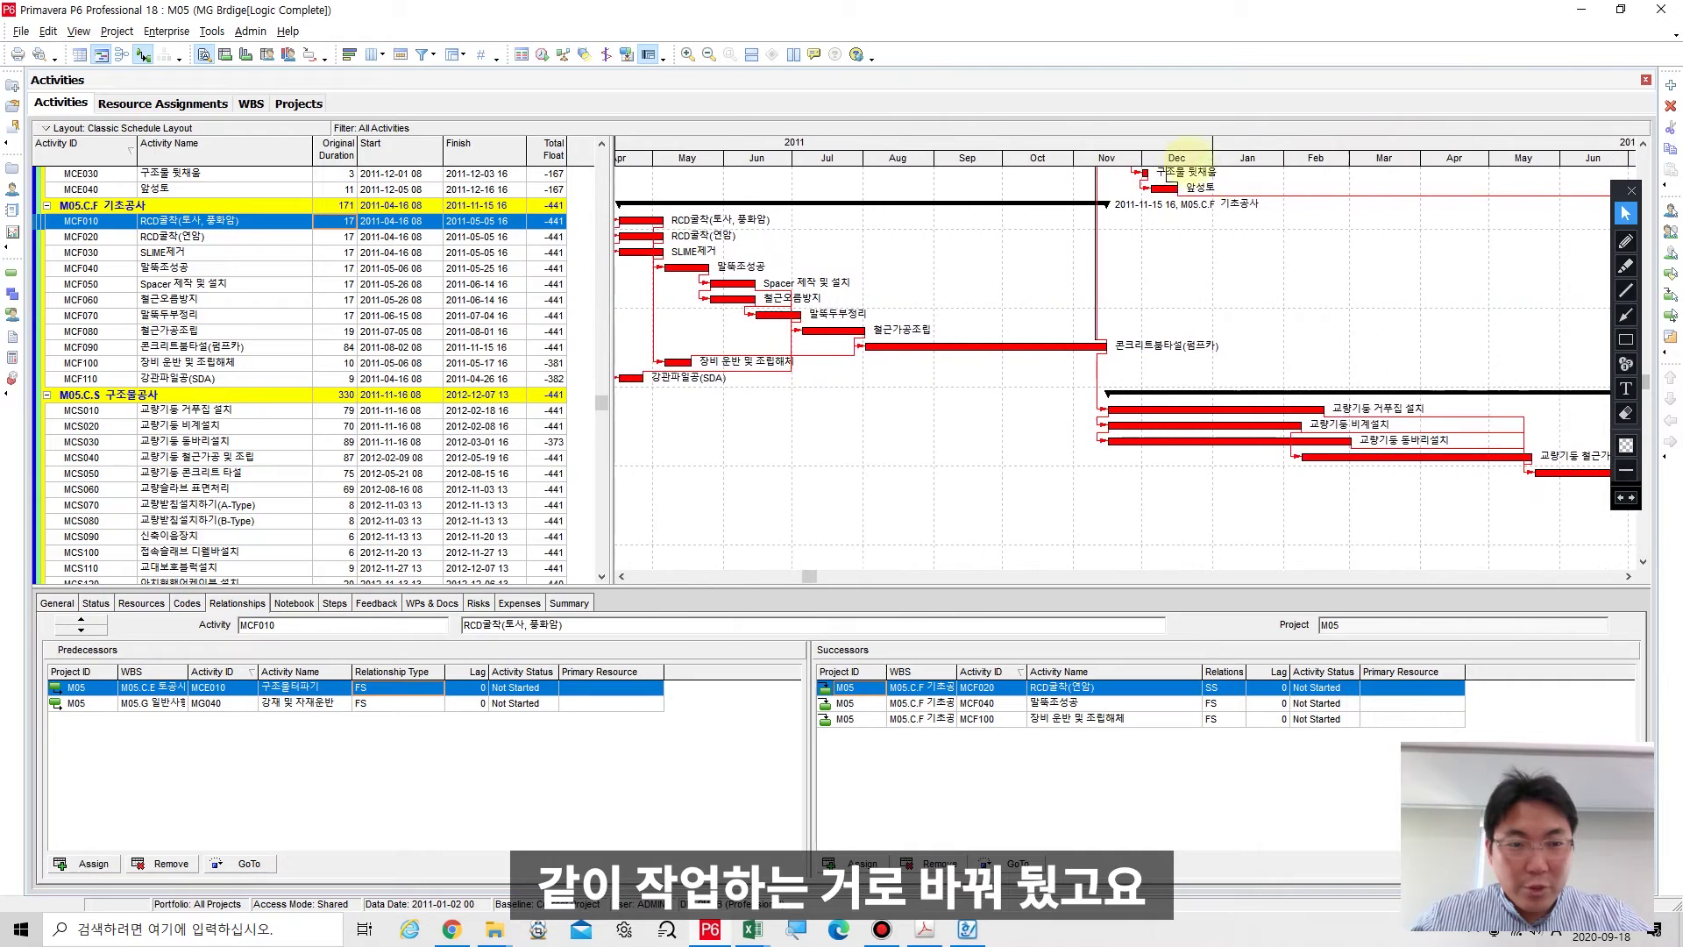
pyautogui.scroll(2, 1387, 365)
pyautogui.scroll(-3, 1389, 364)
pyautogui.scroll(-3, 1392, 359)
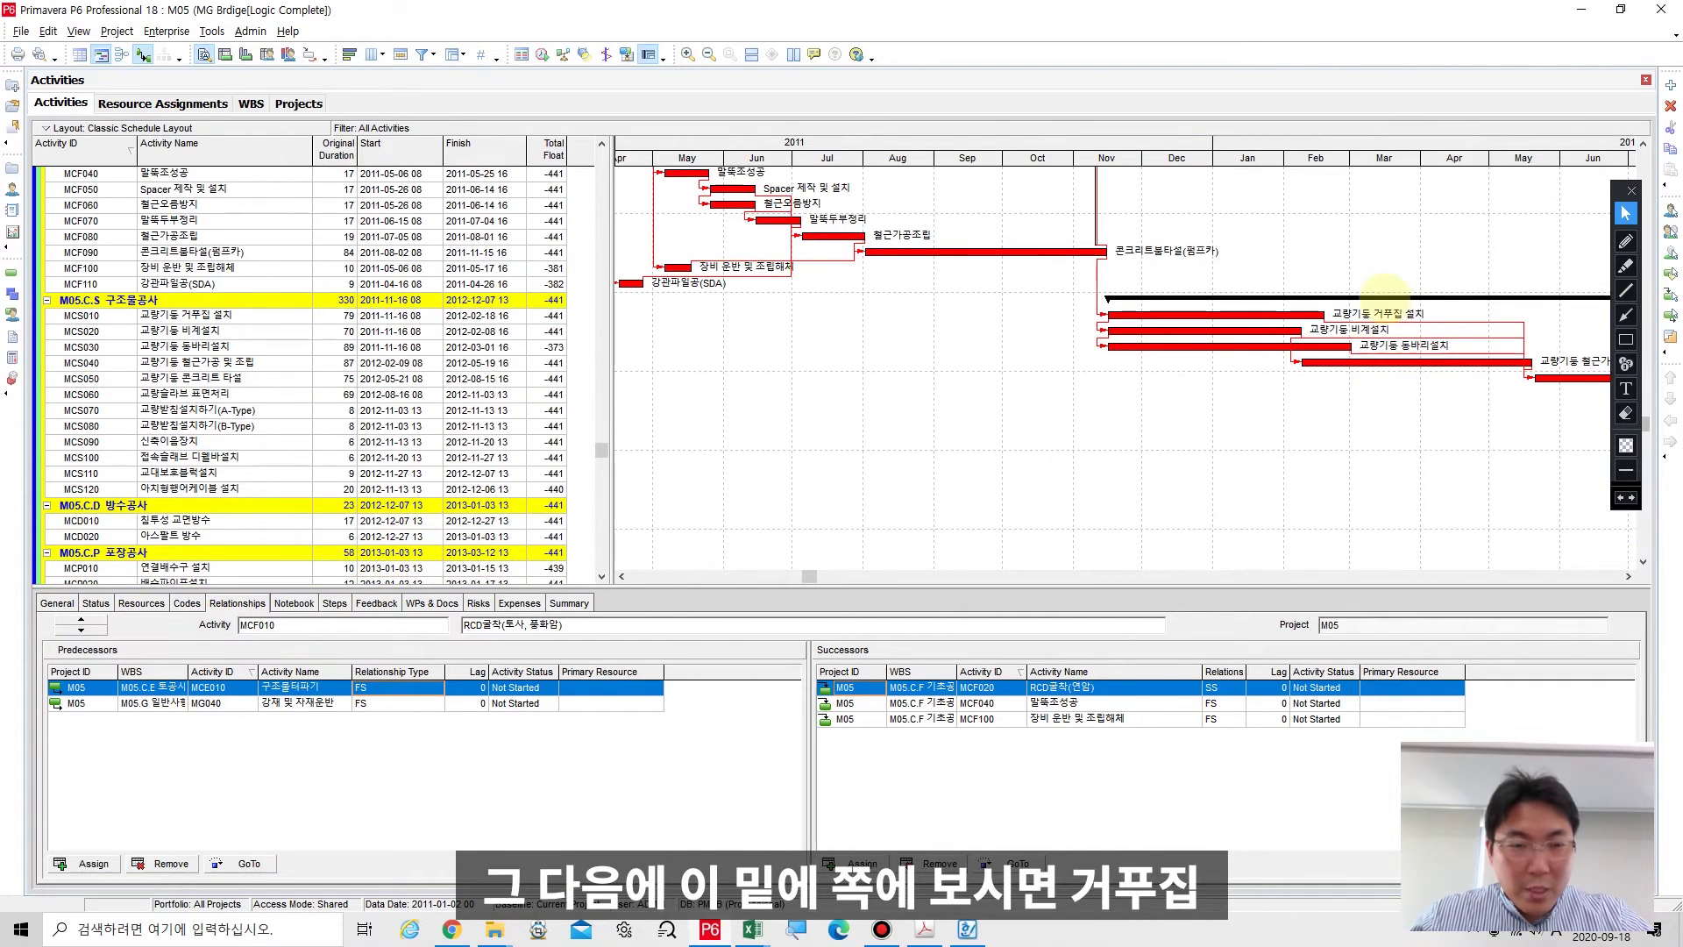
pyautogui.moveTo(1497, 149); pyautogui.dragTo(1459, 152)
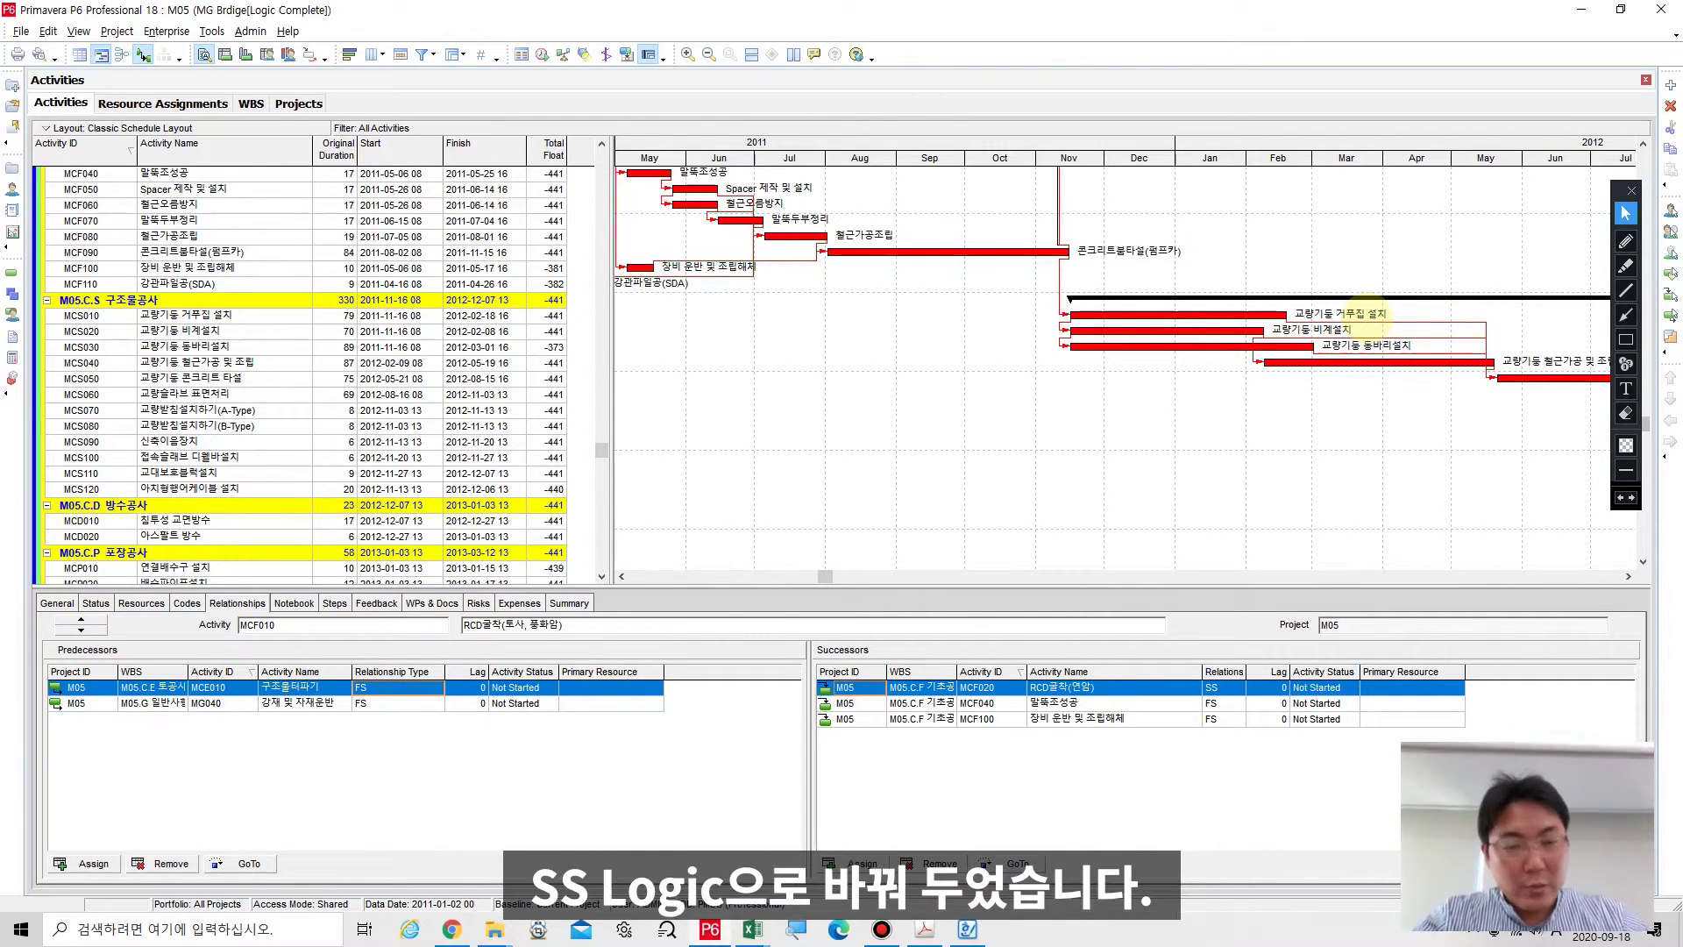
pyautogui.moveTo(1508, 156); pyautogui.dragTo(1245, 157)
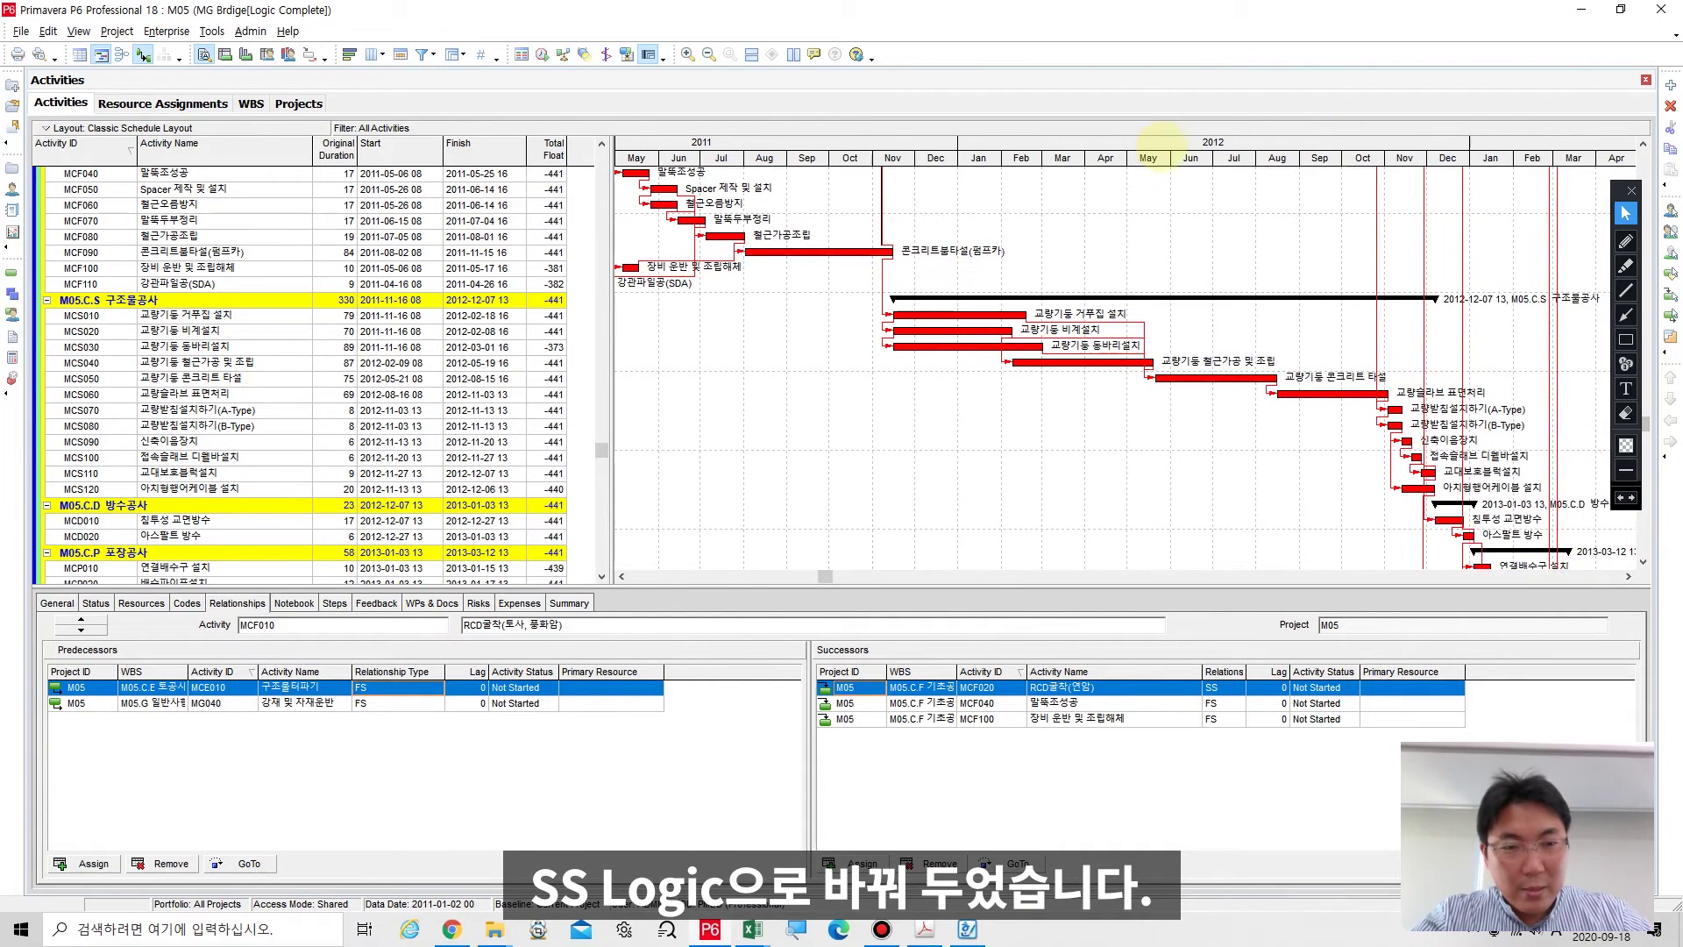
# Examine the logic of the paving (M05.C.P), finishing (M05.C.W) and Arch fabrication activities across 2011 to 2013.
pyautogui.scroll(-4, 1445, 188)
pyautogui.scroll(-1, 1445, 189)
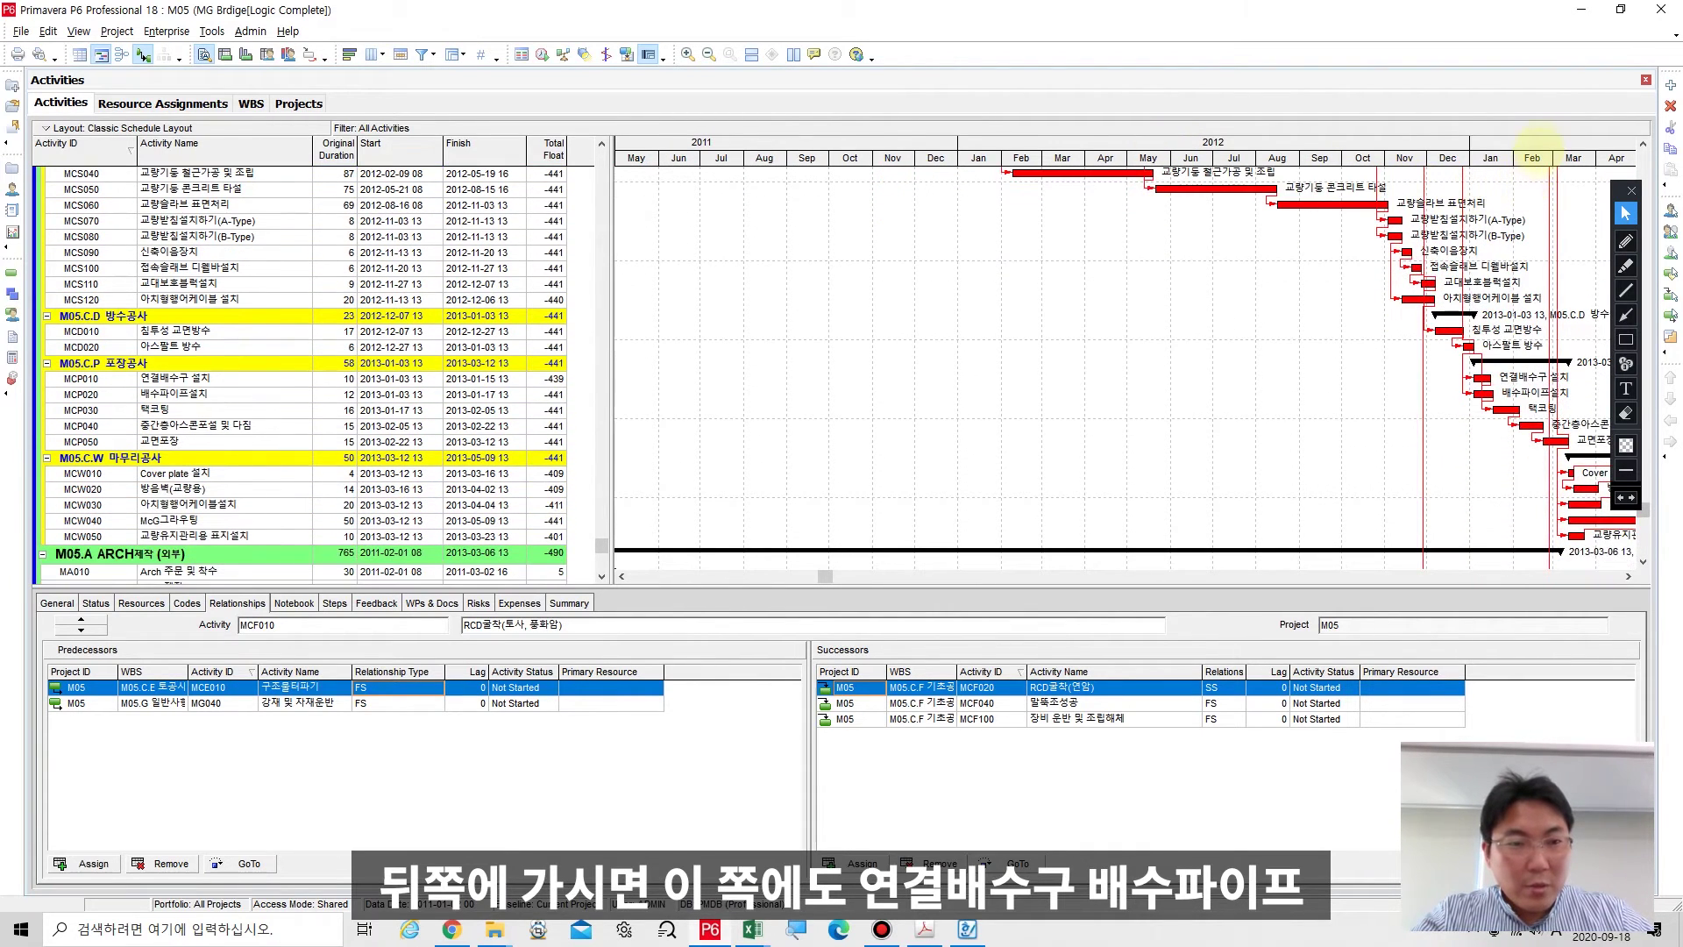
pyautogui.hscroll(5, 1490, 175)
pyautogui.scroll(1, 1166, 392)
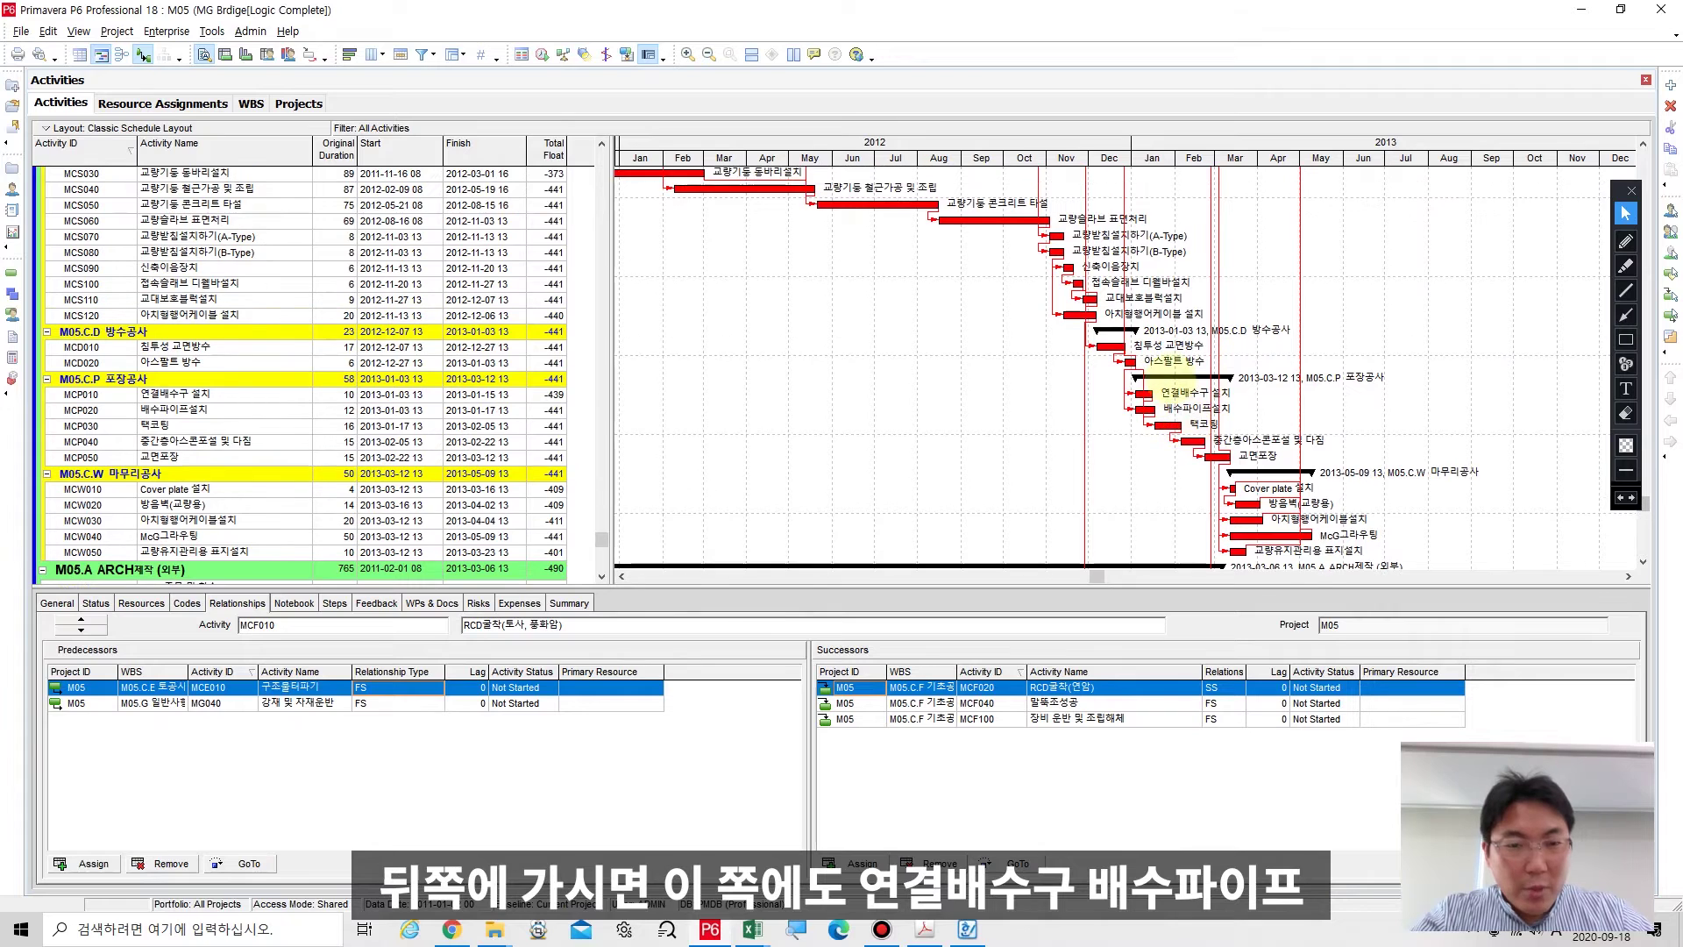
pyautogui.scroll(-2, 1289, 351)
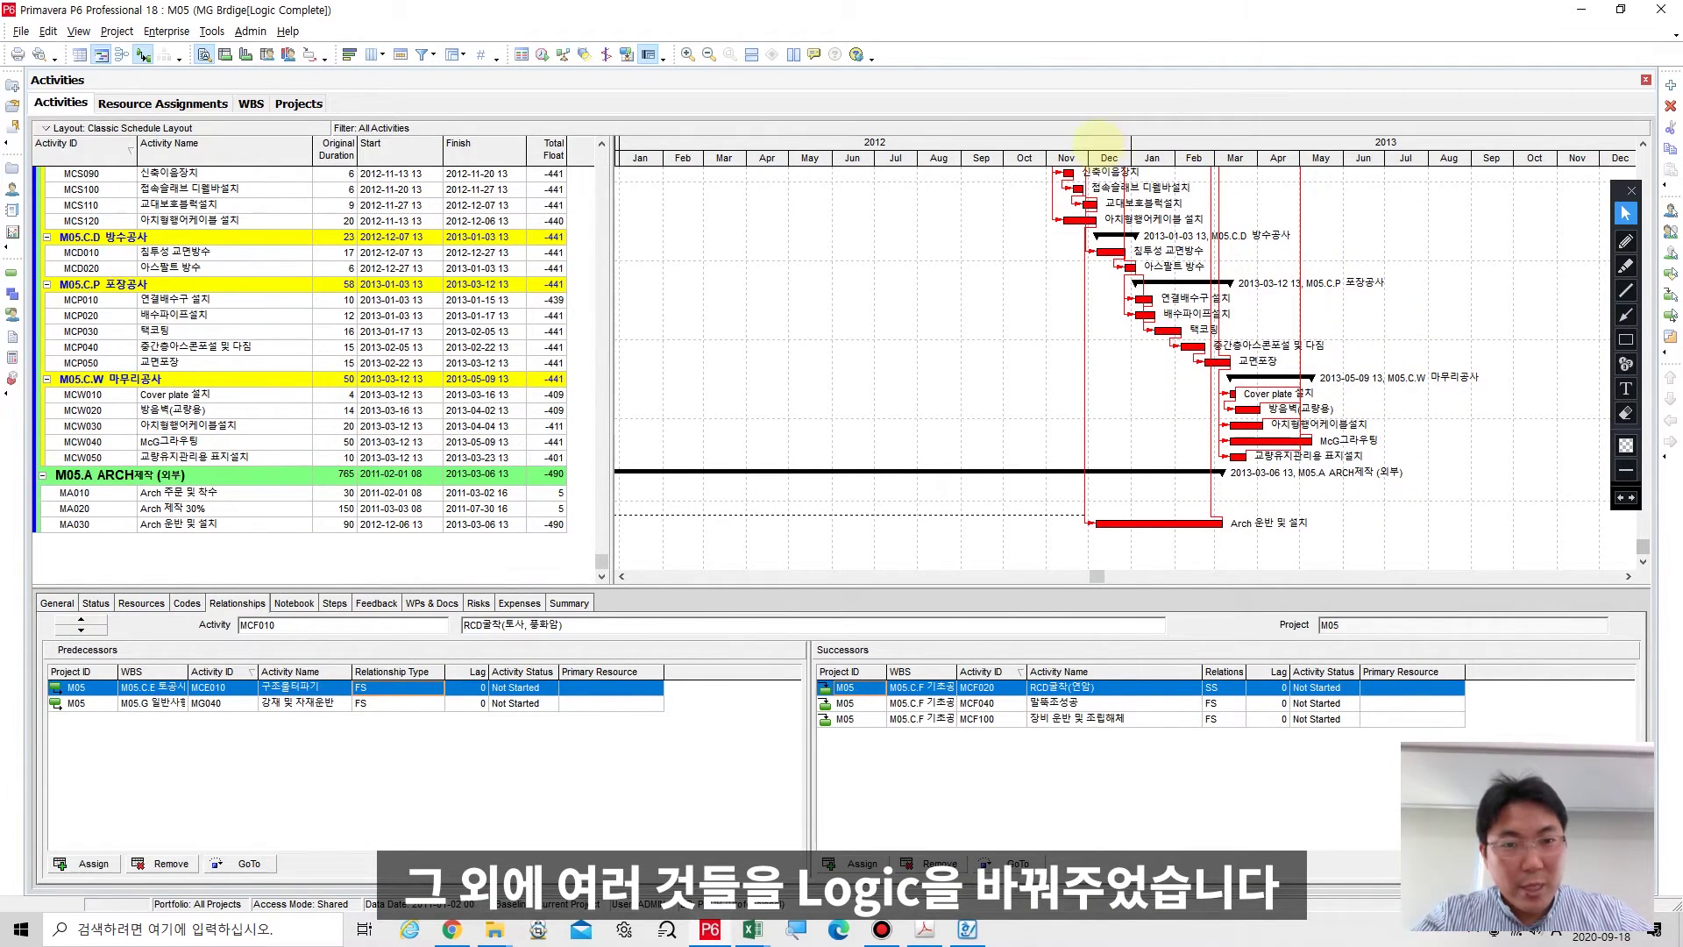
pyautogui.hscroll(-3, 1346, 136)
pyautogui.moveTo(1346, 140); pyautogui.dragTo(1201, 159)
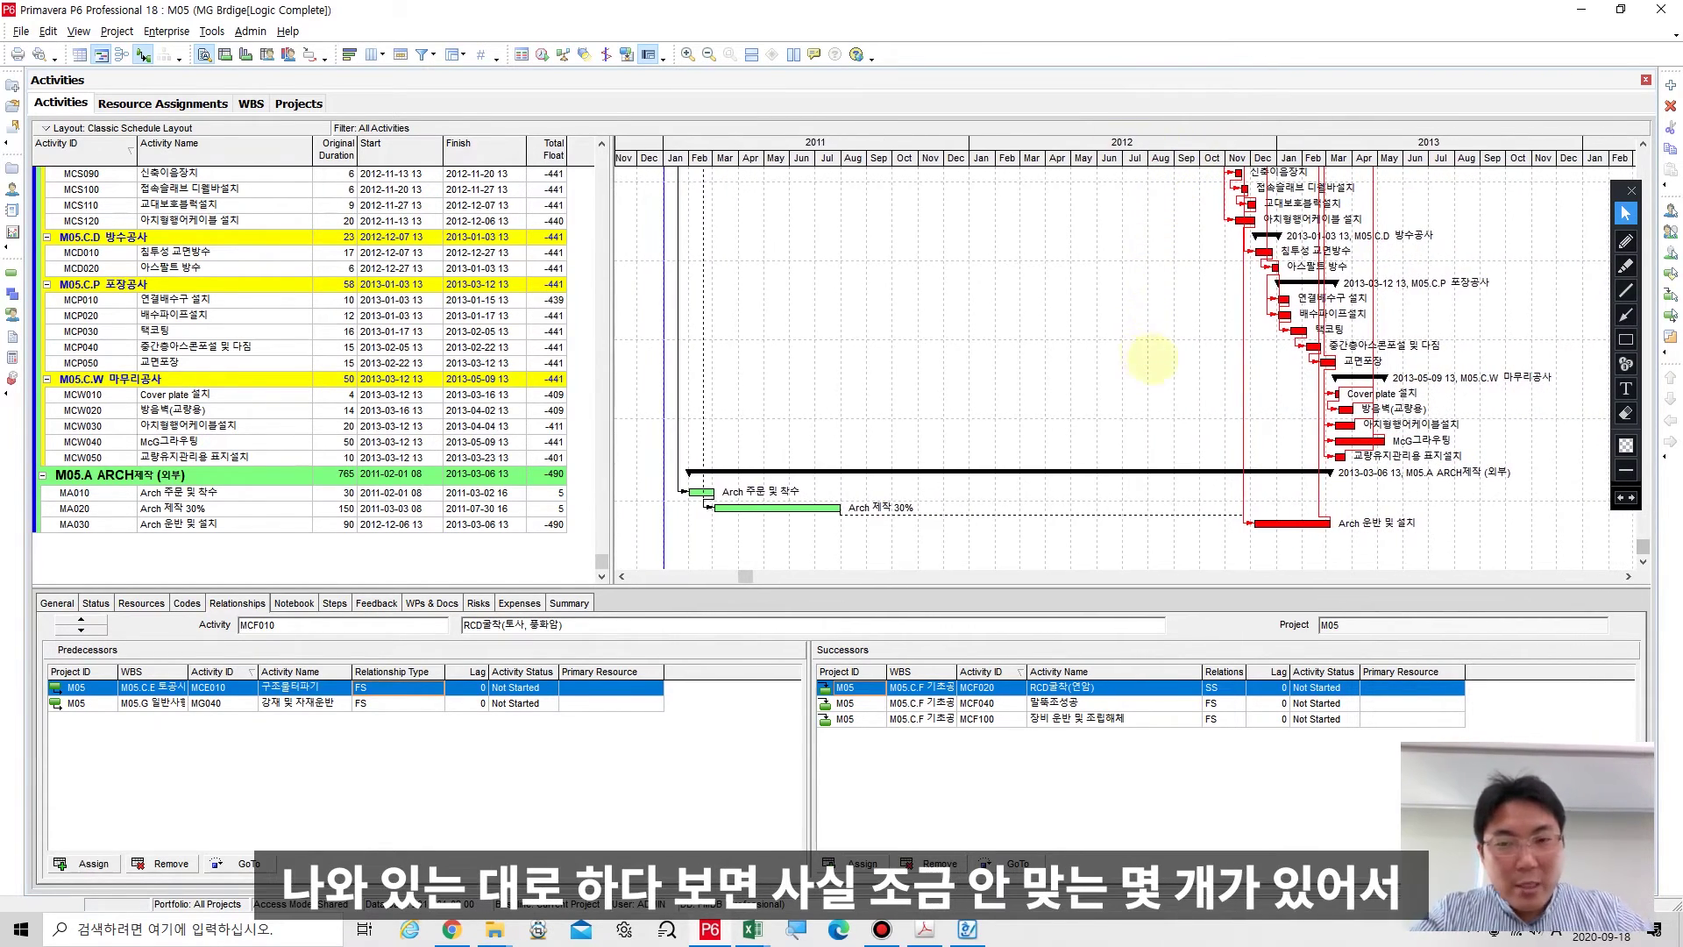
# Review the relationship lines across all of M05's work groups and select the paving group M05.C.P 포장공사.
pyautogui.scroll(2, 1171, 340)
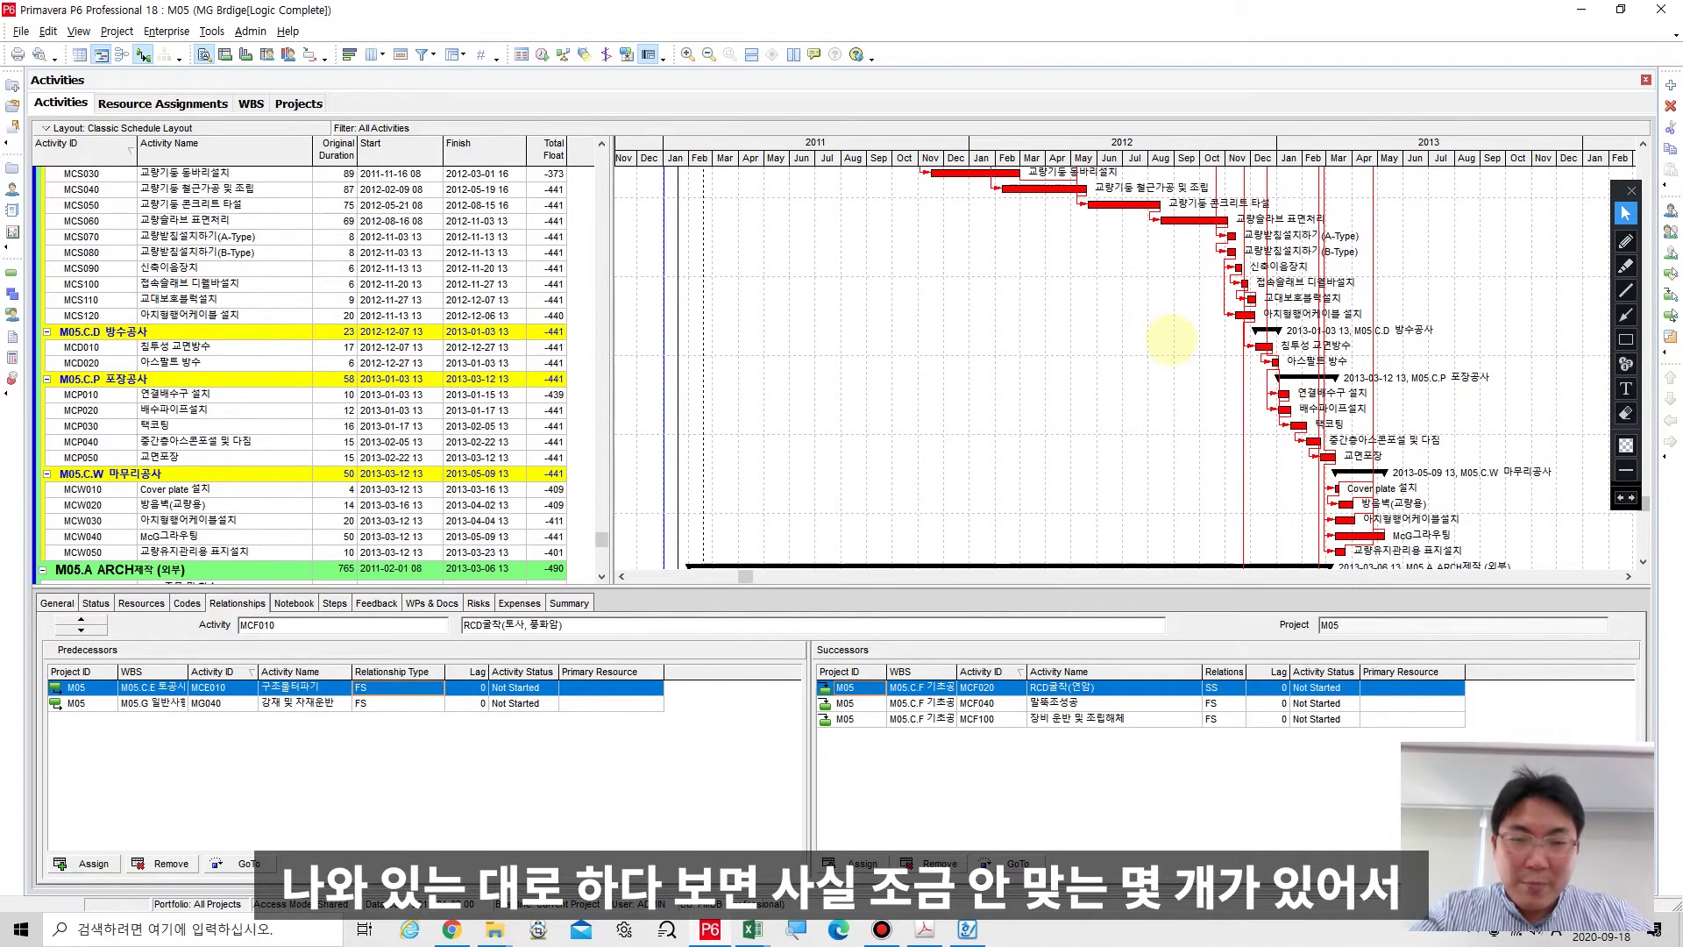
pyautogui.scroll(7, 1171, 340)
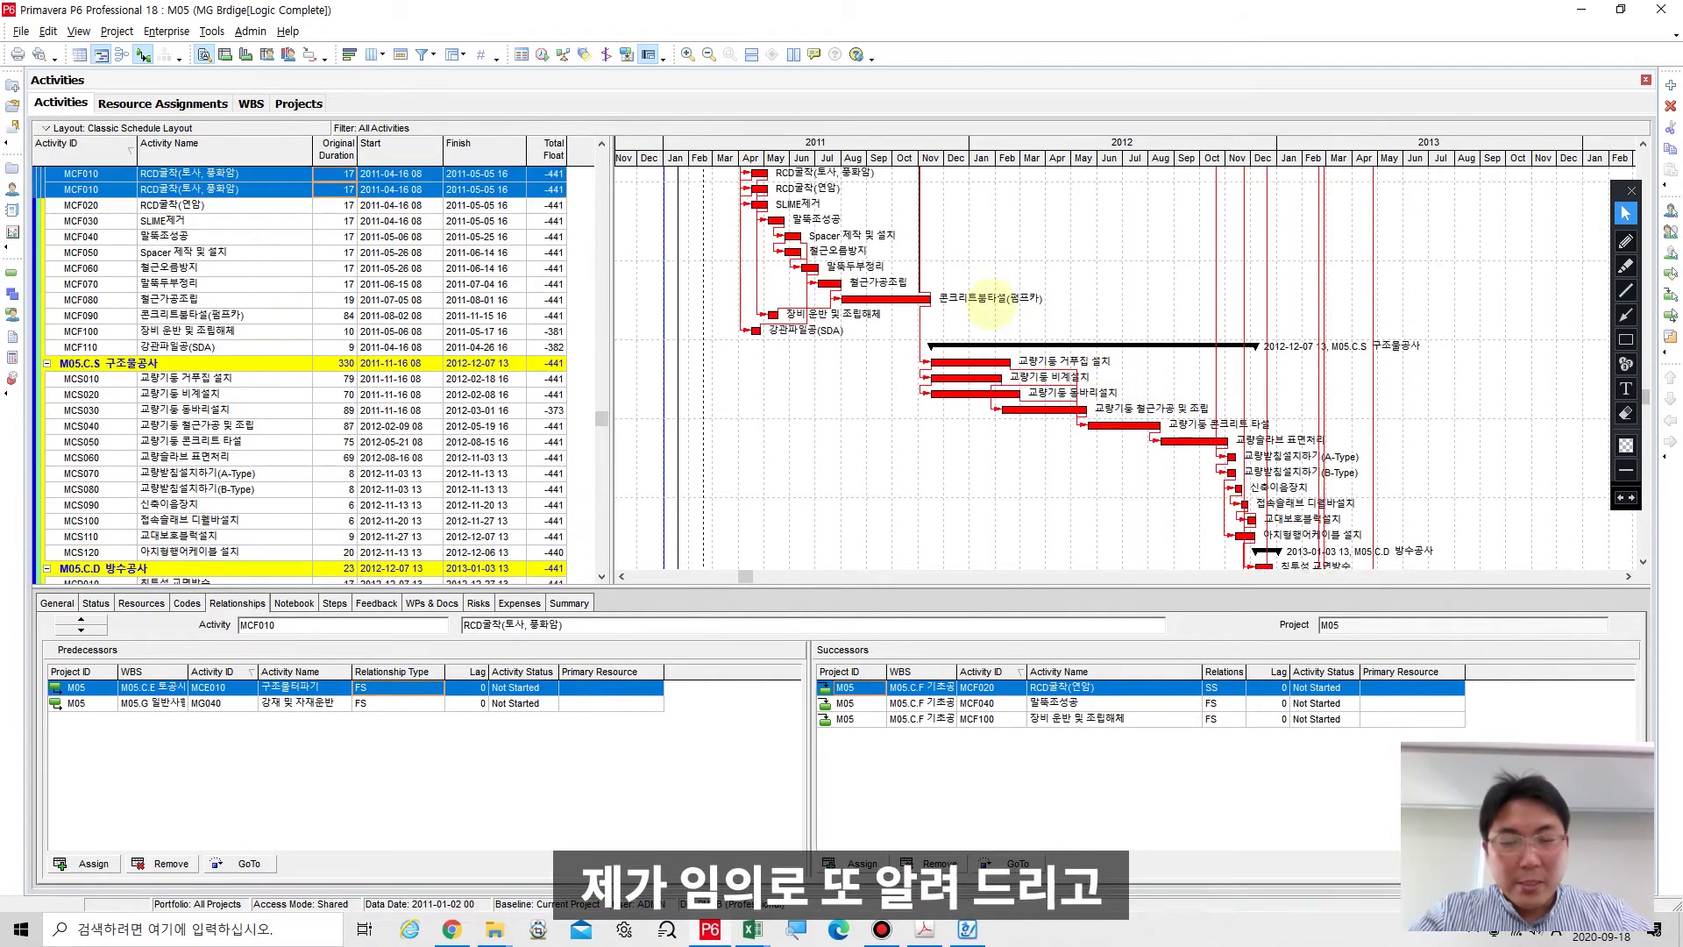
pyautogui.scroll(4, 971, 300)
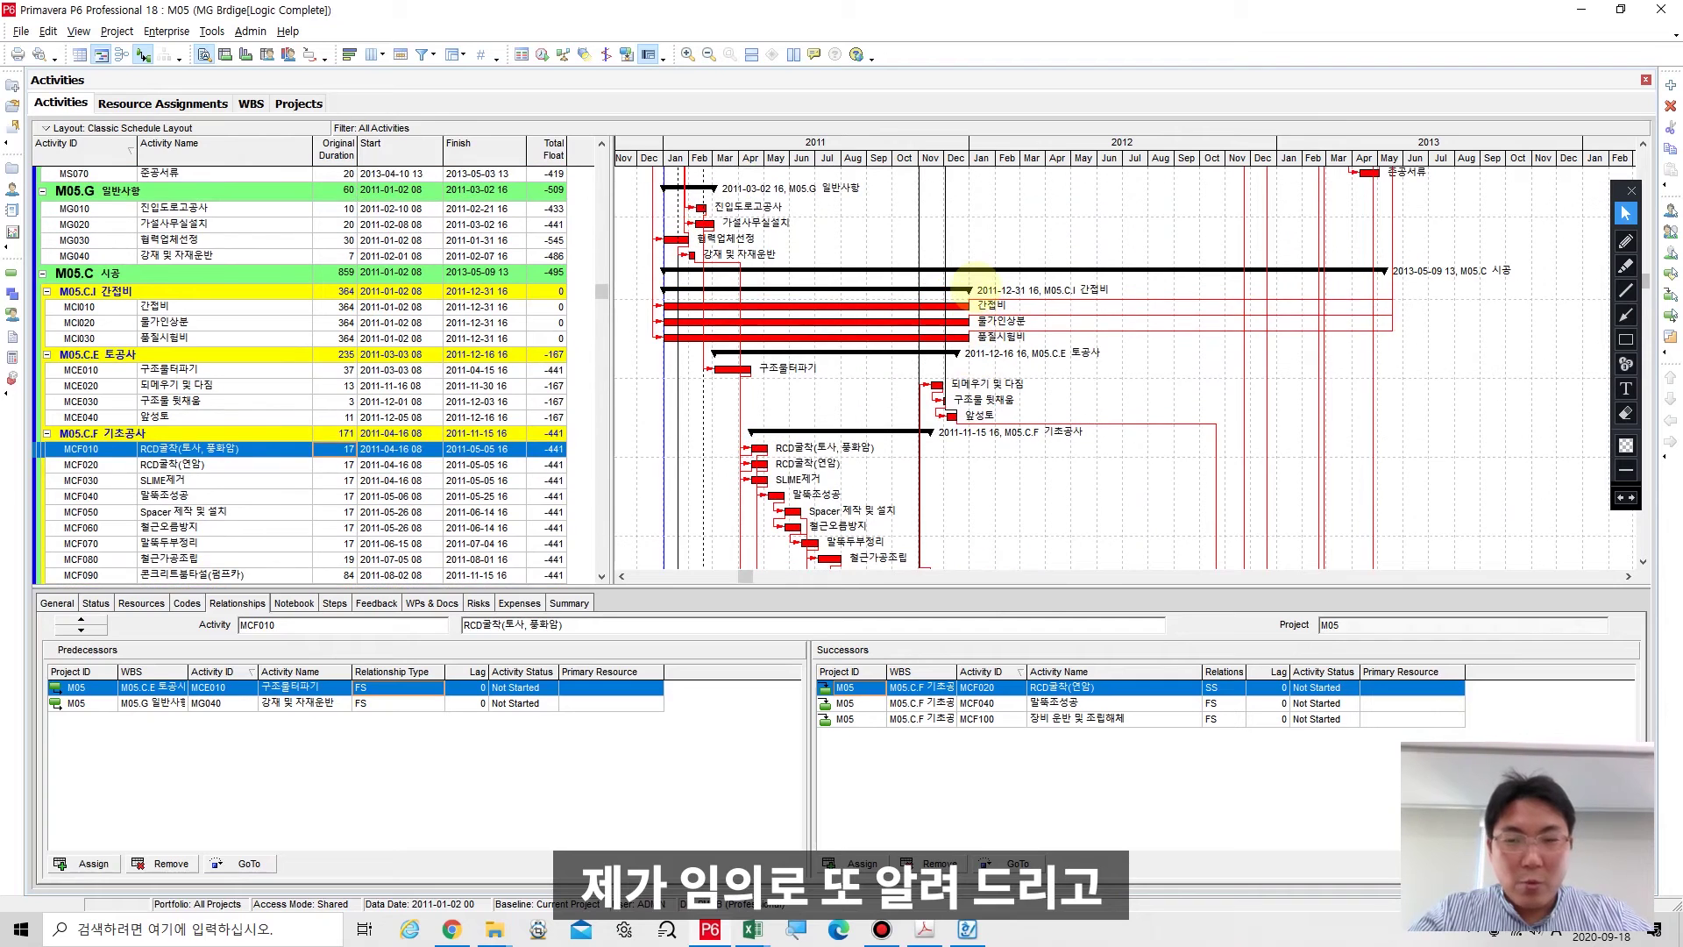
pyautogui.scroll(2, 972, 279)
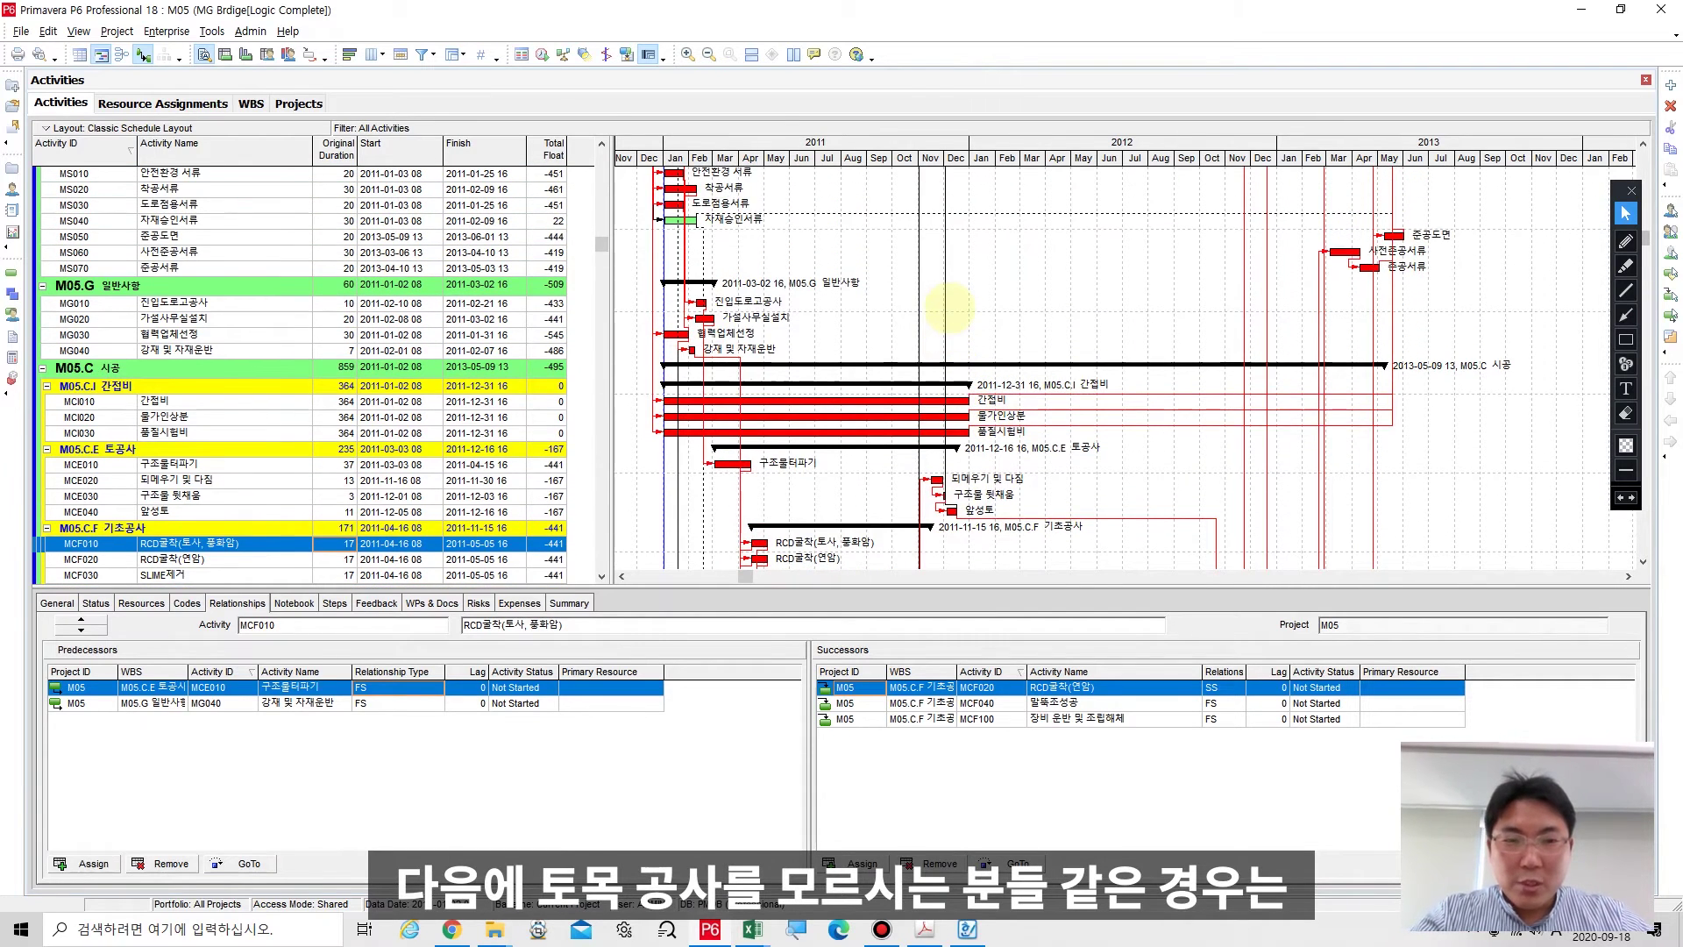
pyautogui.scroll(-4, 1090, 324)
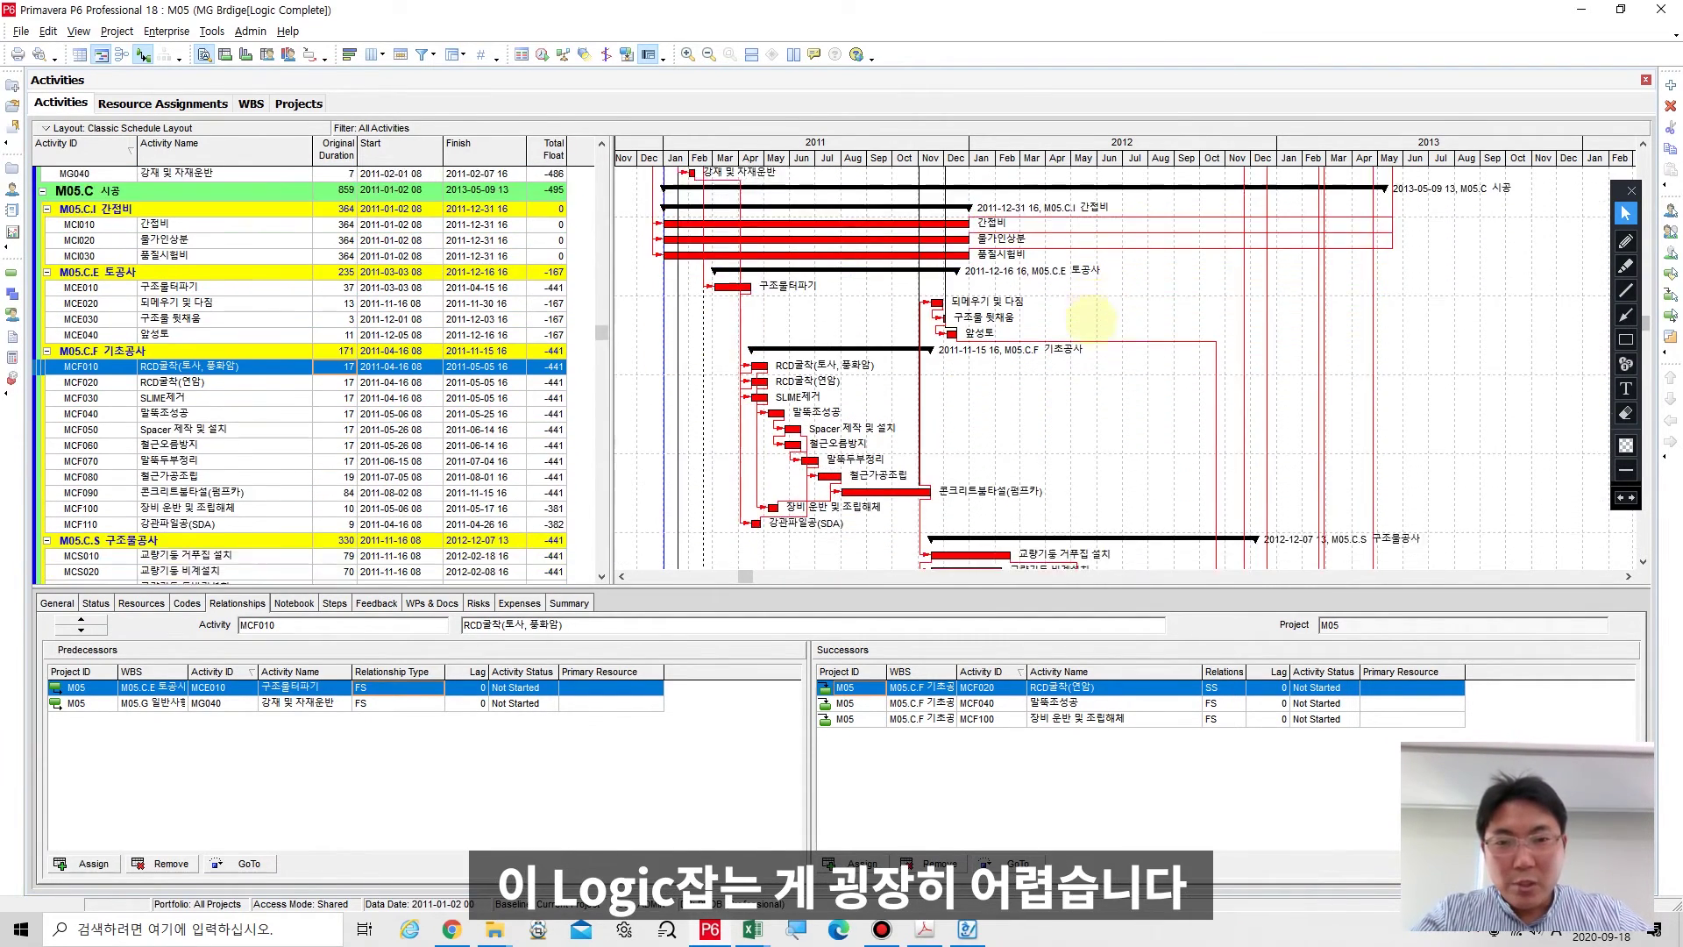
pyautogui.scroll(-9, 1090, 321)
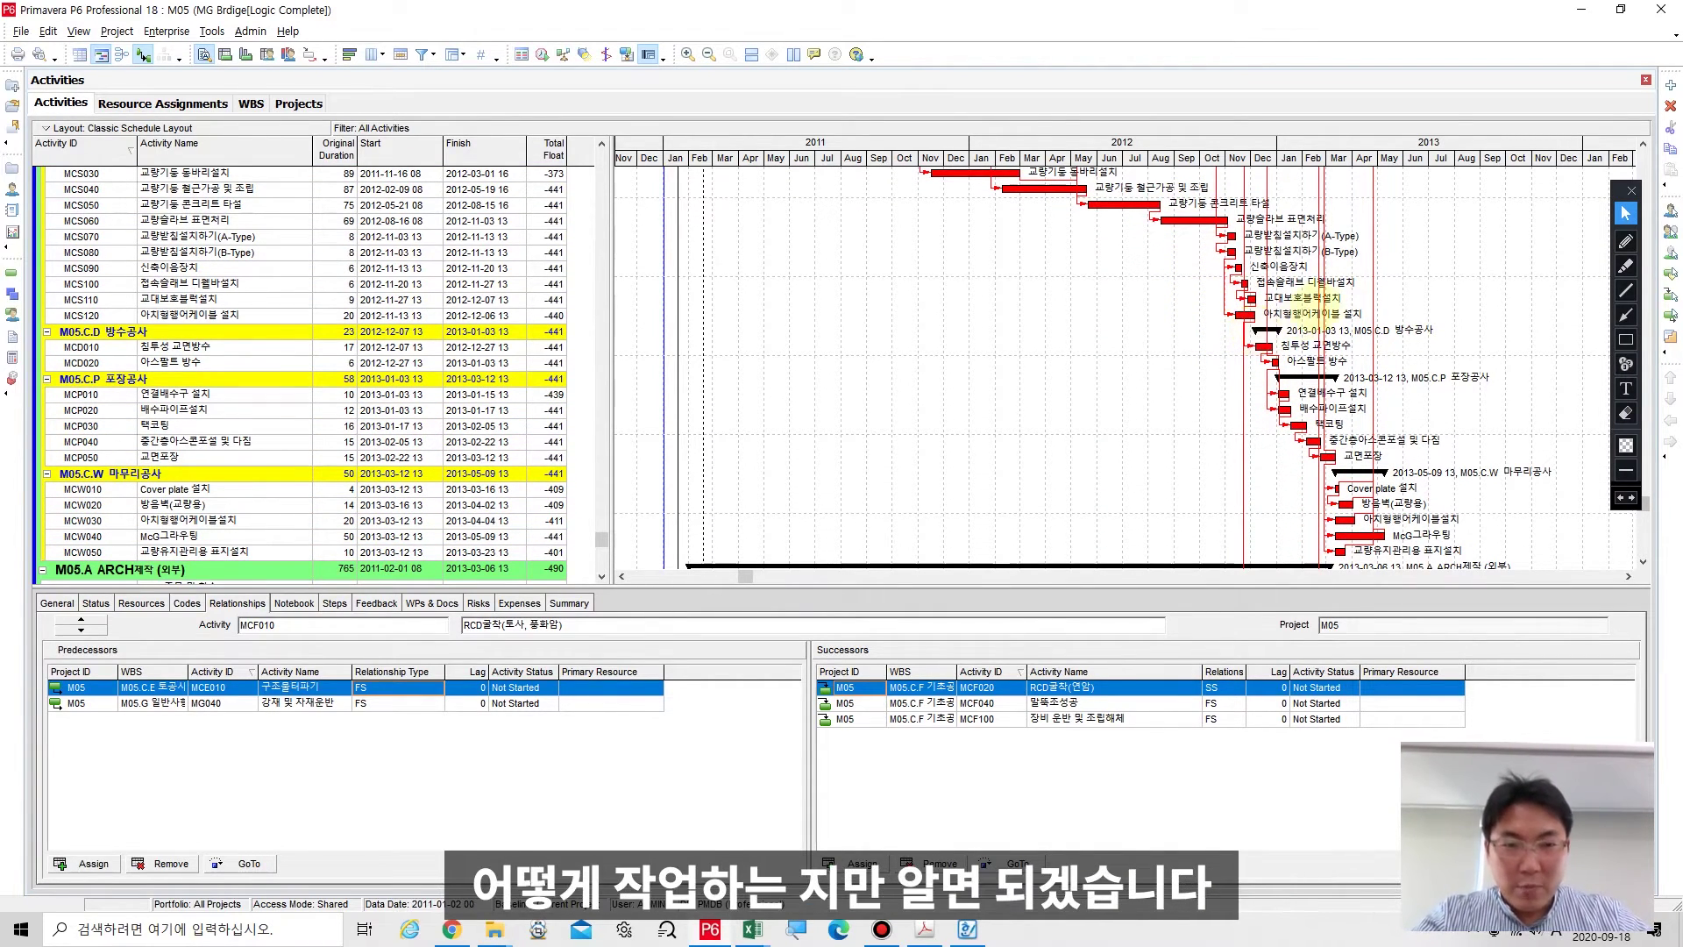
pyautogui.moveTo(1319, 139); pyautogui.dragTo(1092, 140)
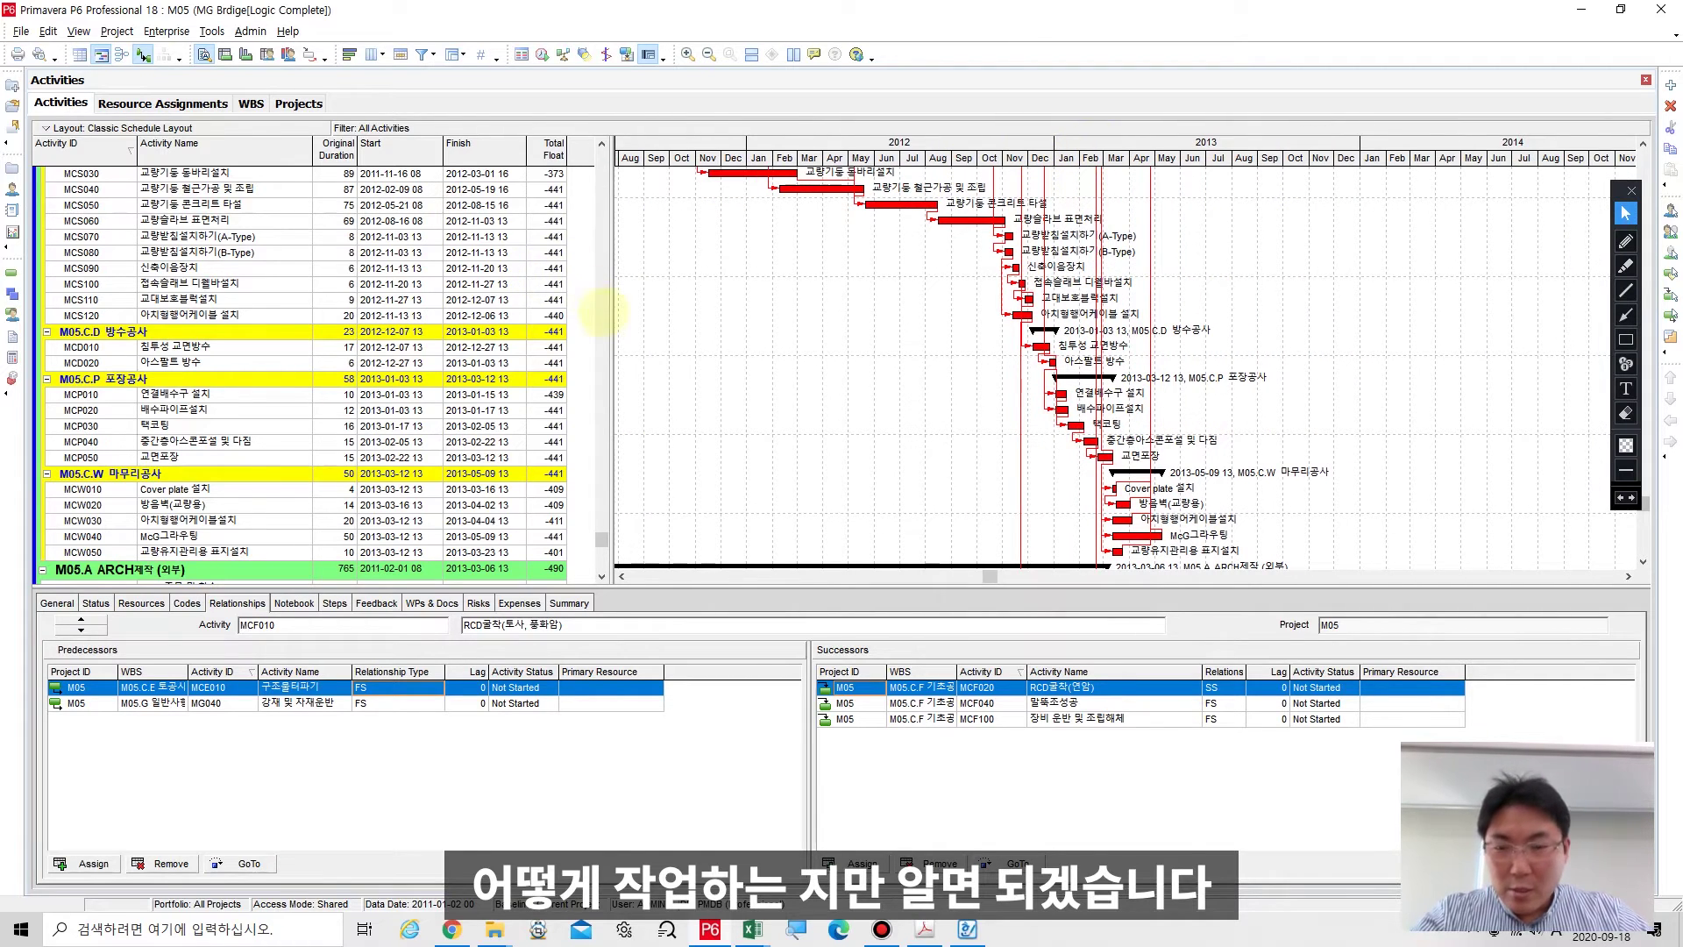
pyautogui.click(725, 377)
pyautogui.scroll(-2, 789, 406)
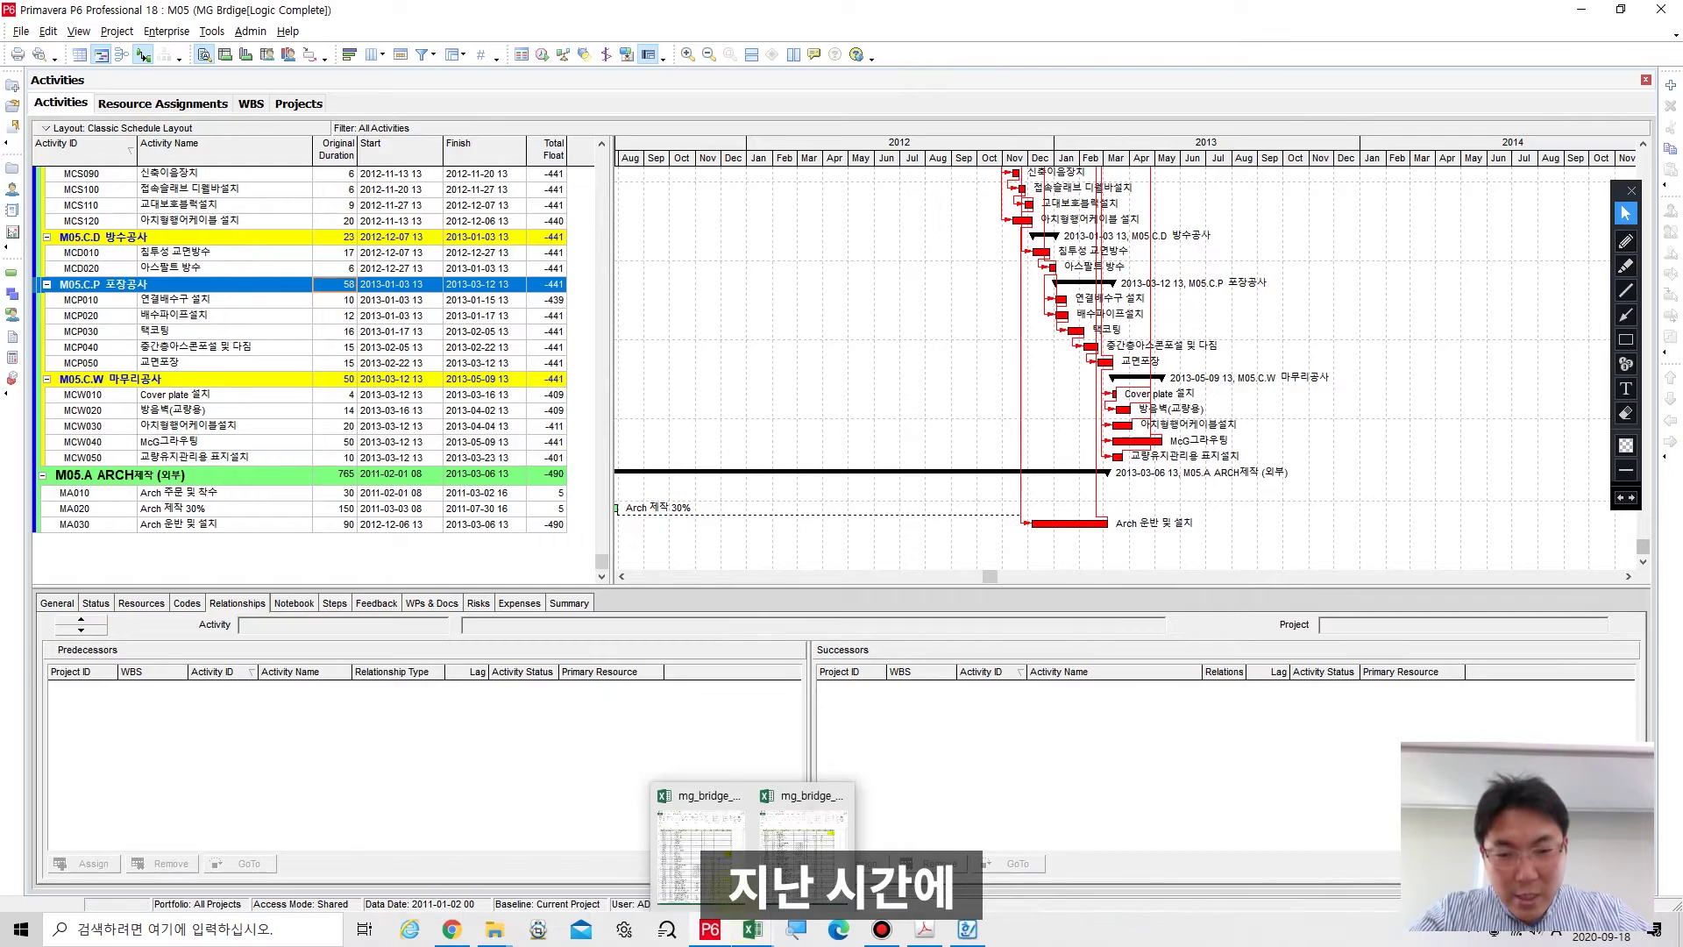
# Switch to Excel and bring up the productivity analysis workbook mg_bridge_생산성분석_시트_1차.
pyautogui.click(753, 930)
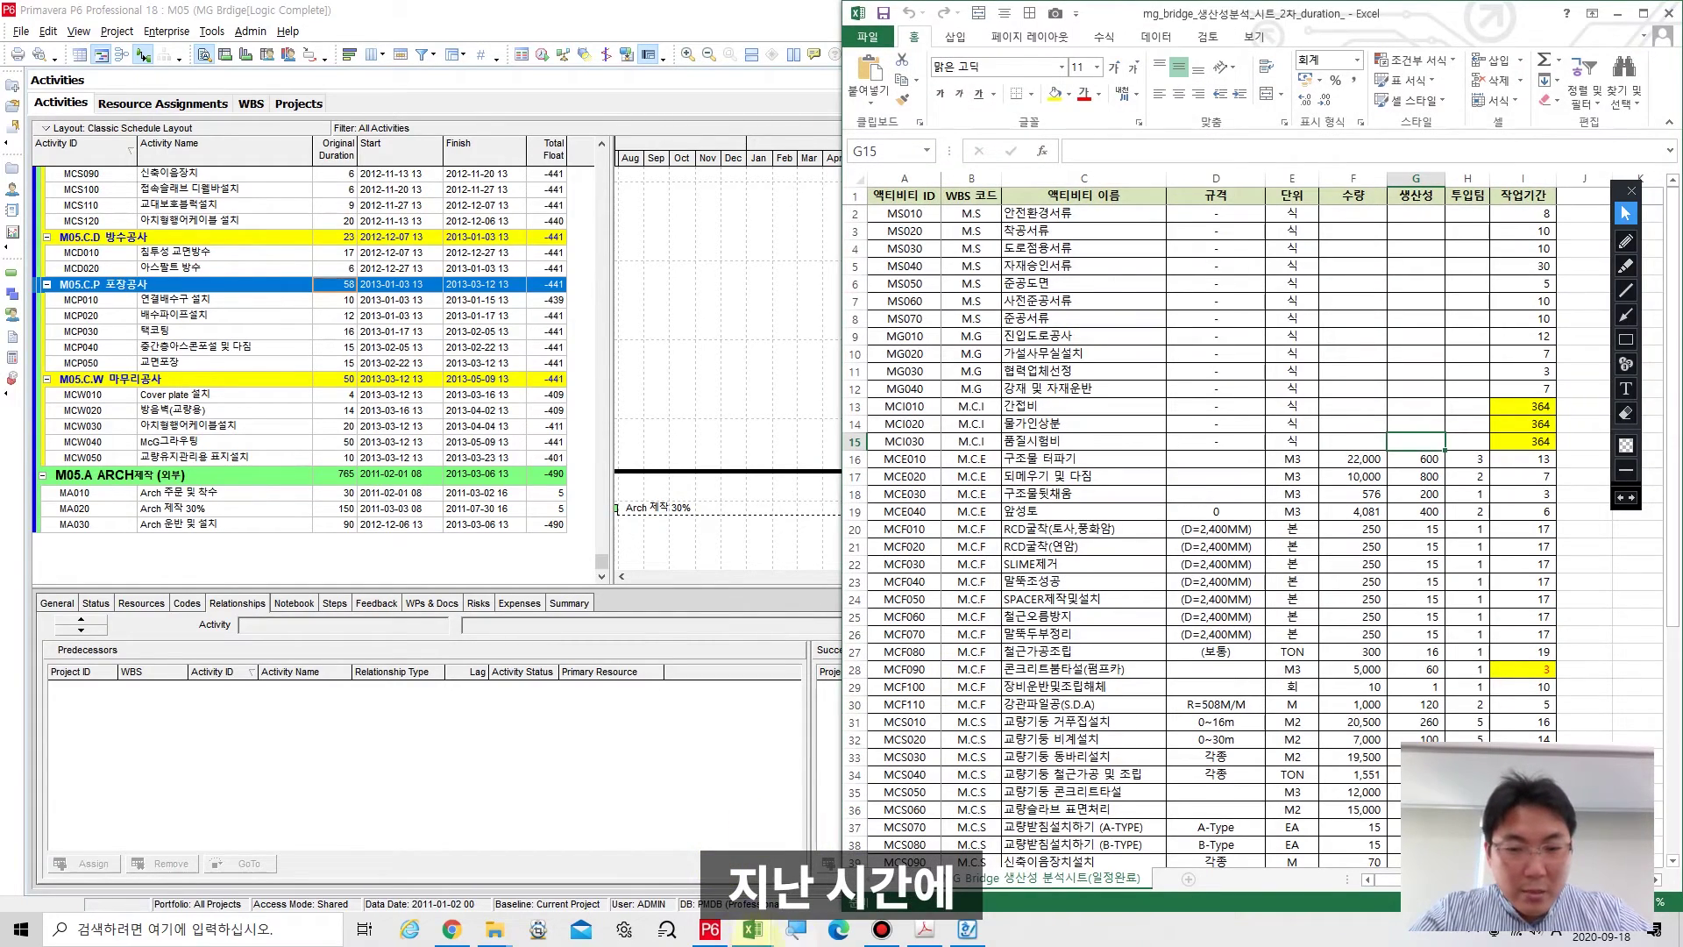
pyautogui.moveTo(752, 930)
pyautogui.click(710, 820)
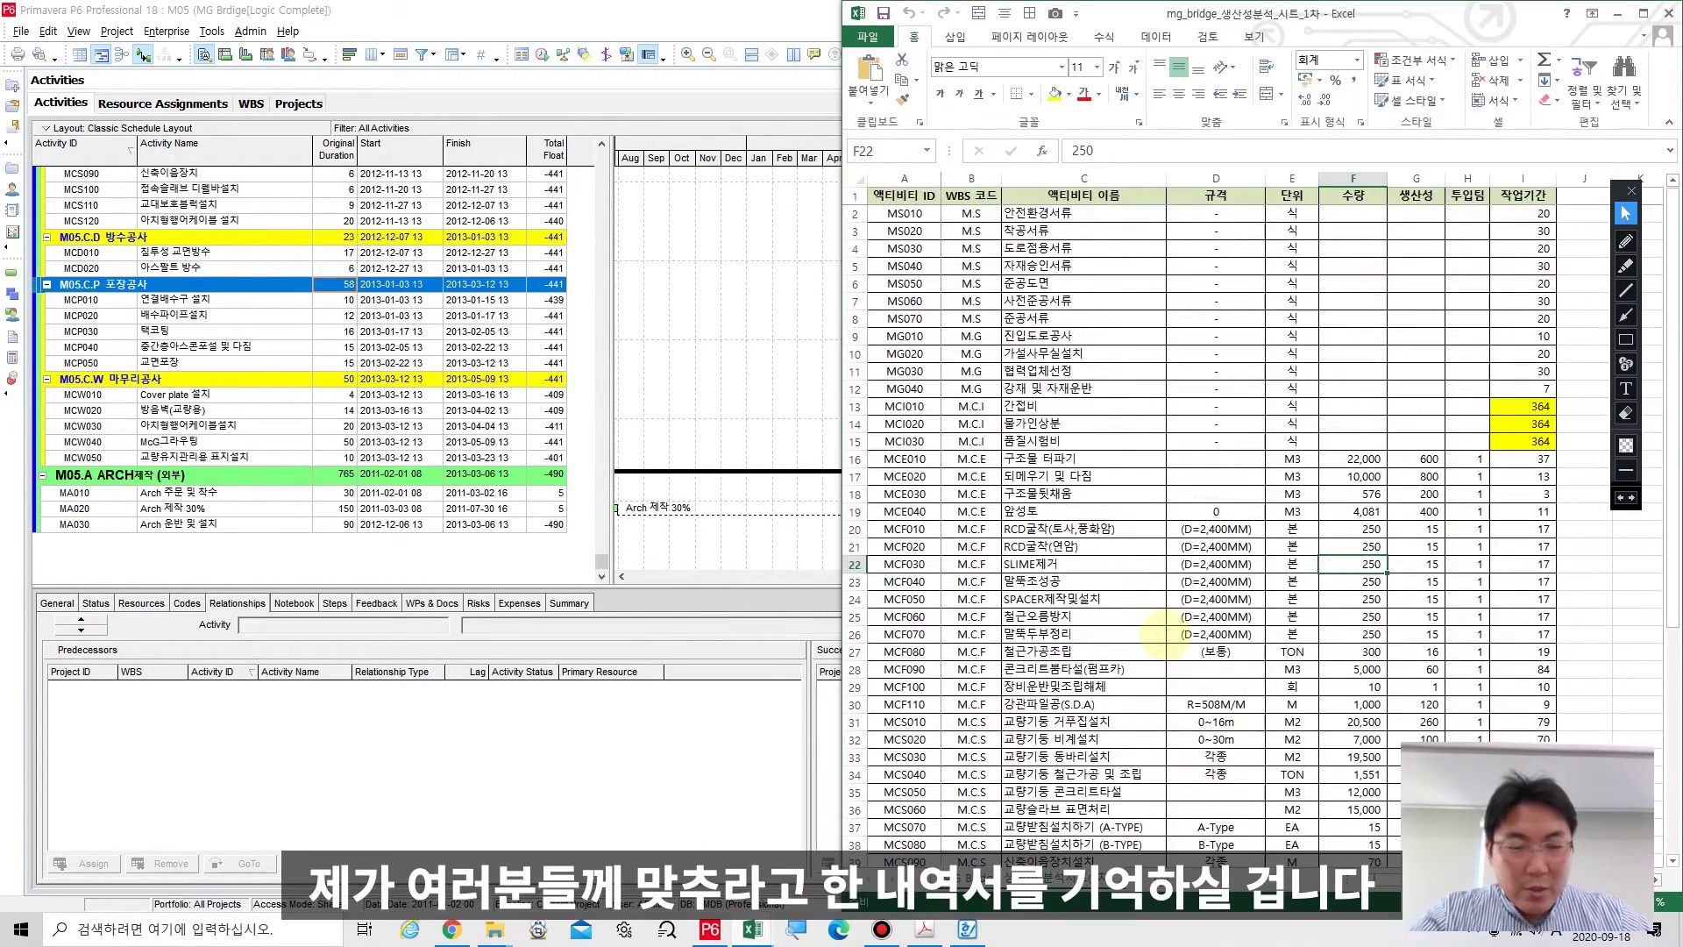
# Maximize the productivity analysis workbook and examine its quantity, productivity, crew and duration columns from MS010 down to MA030.
pyautogui.press('Right')
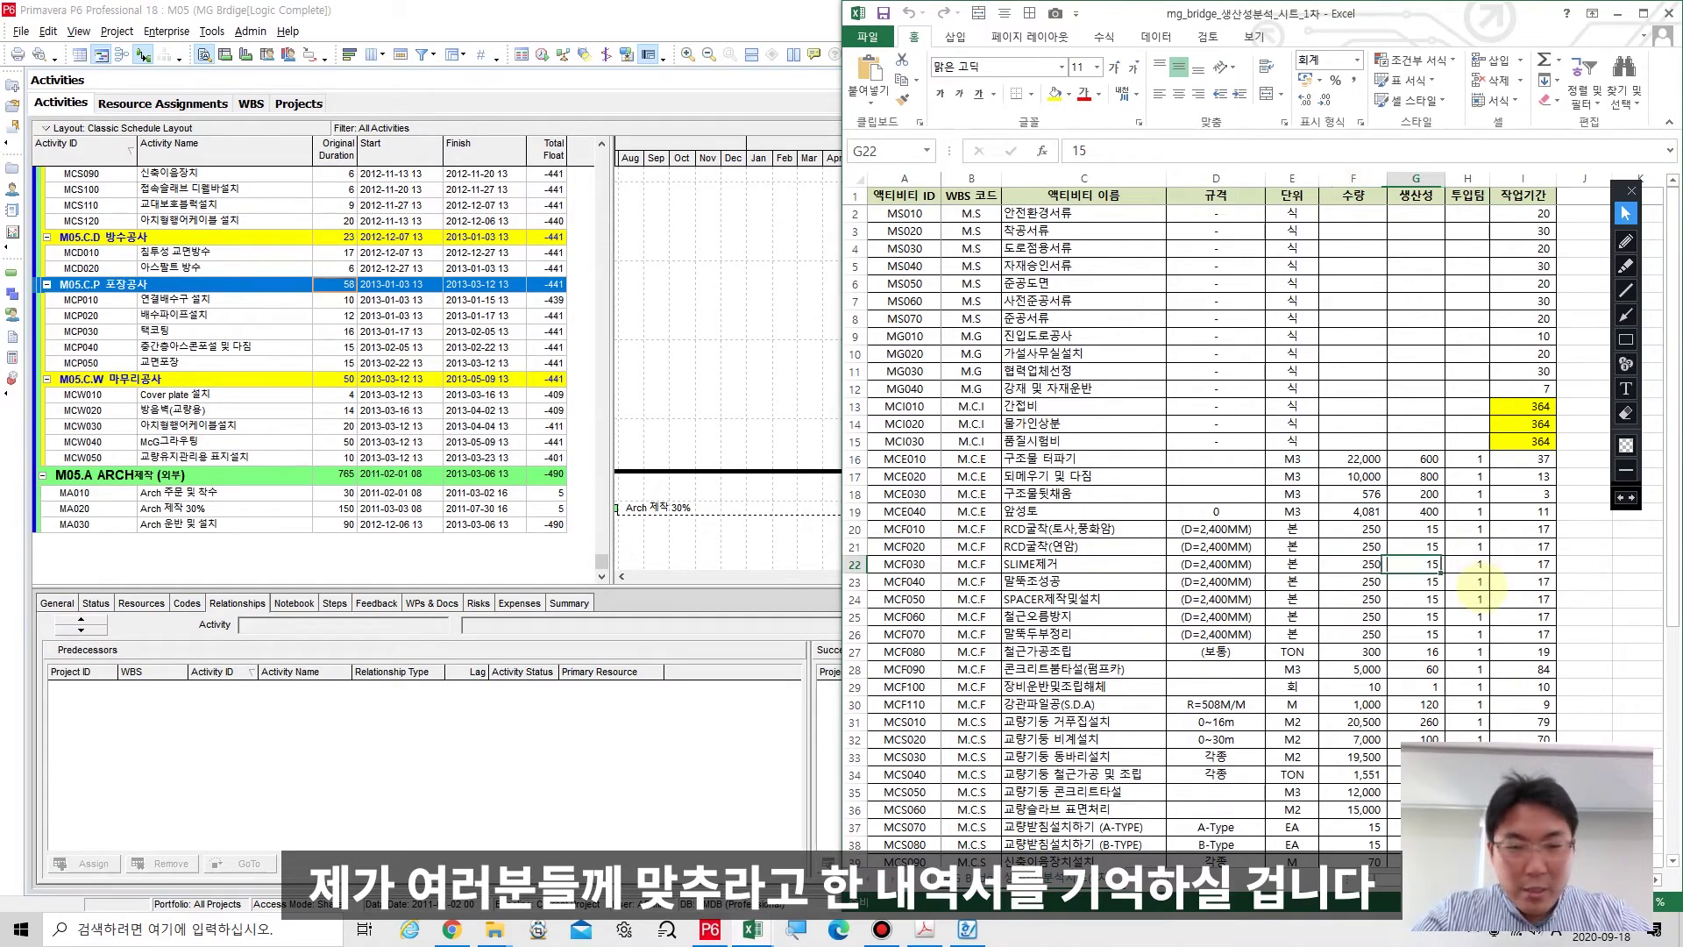
pyautogui.click(1644, 12)
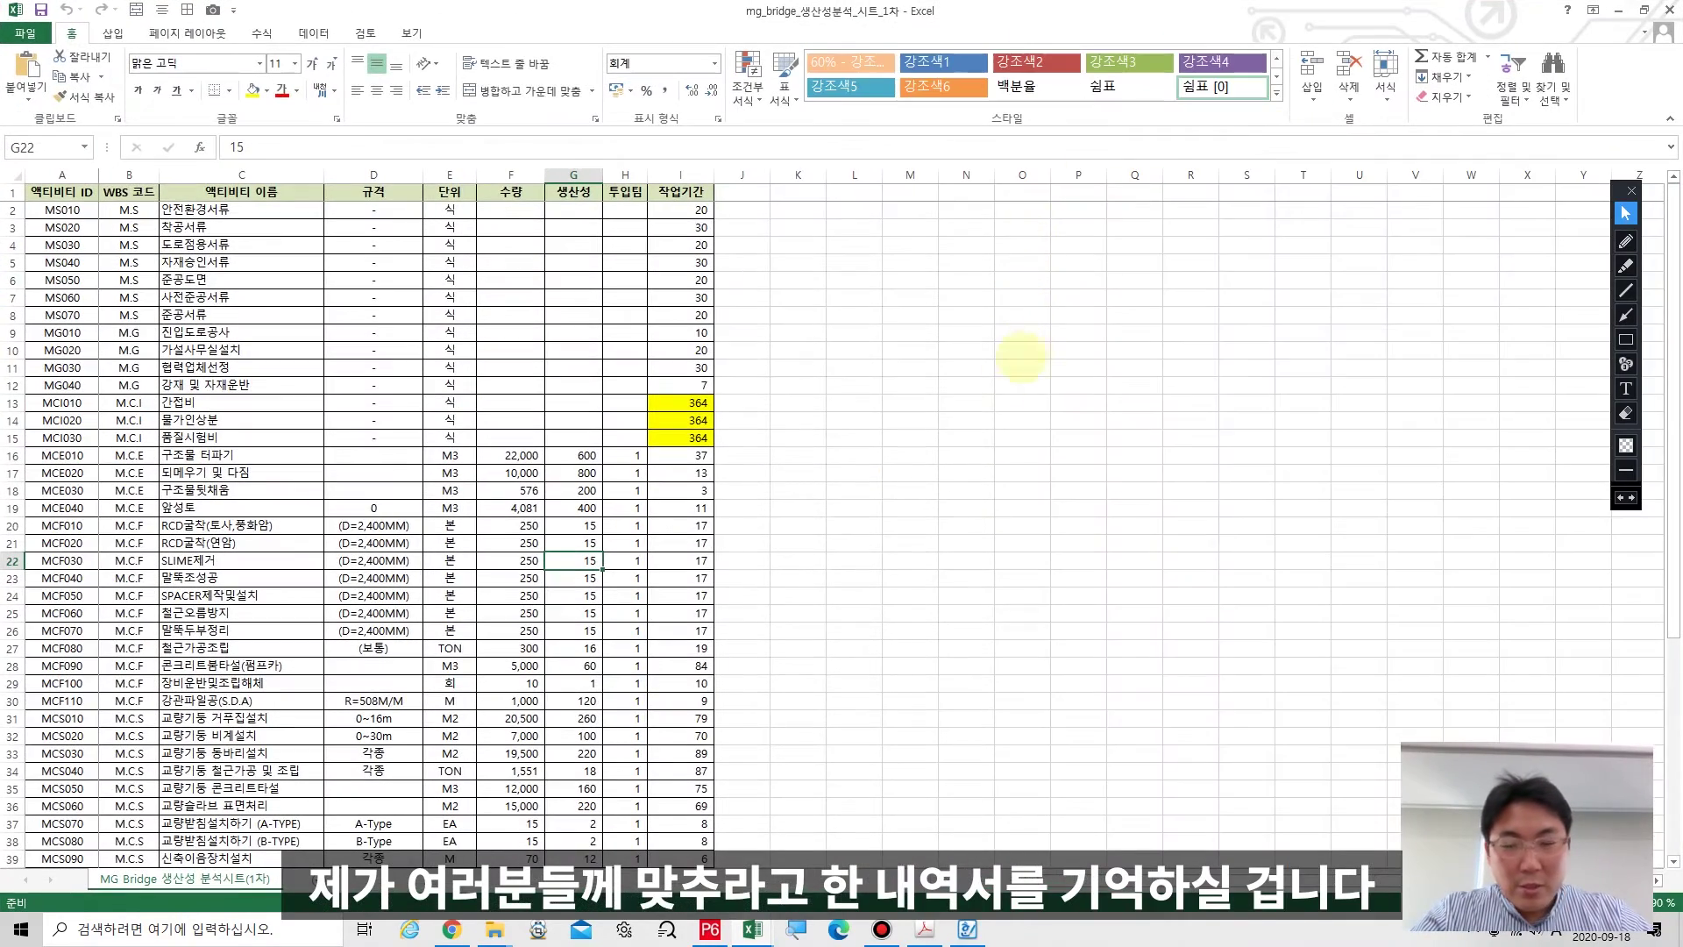
pyautogui.scroll(1, 822, 436)
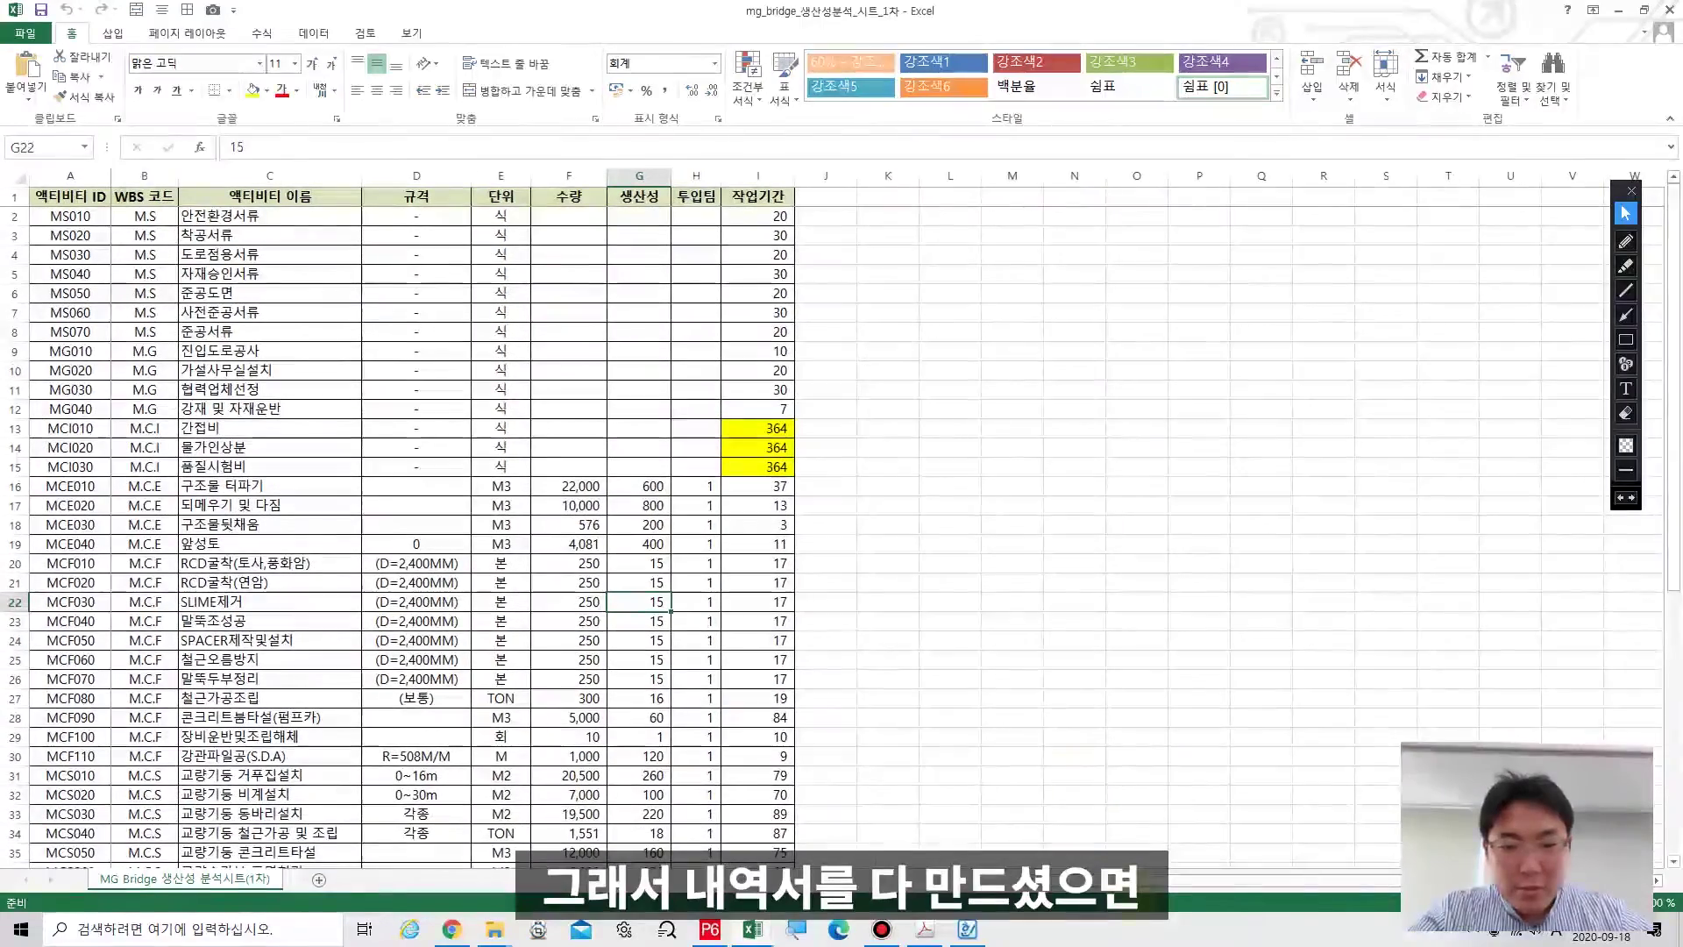
pyautogui.scroll(1, 561, 535)
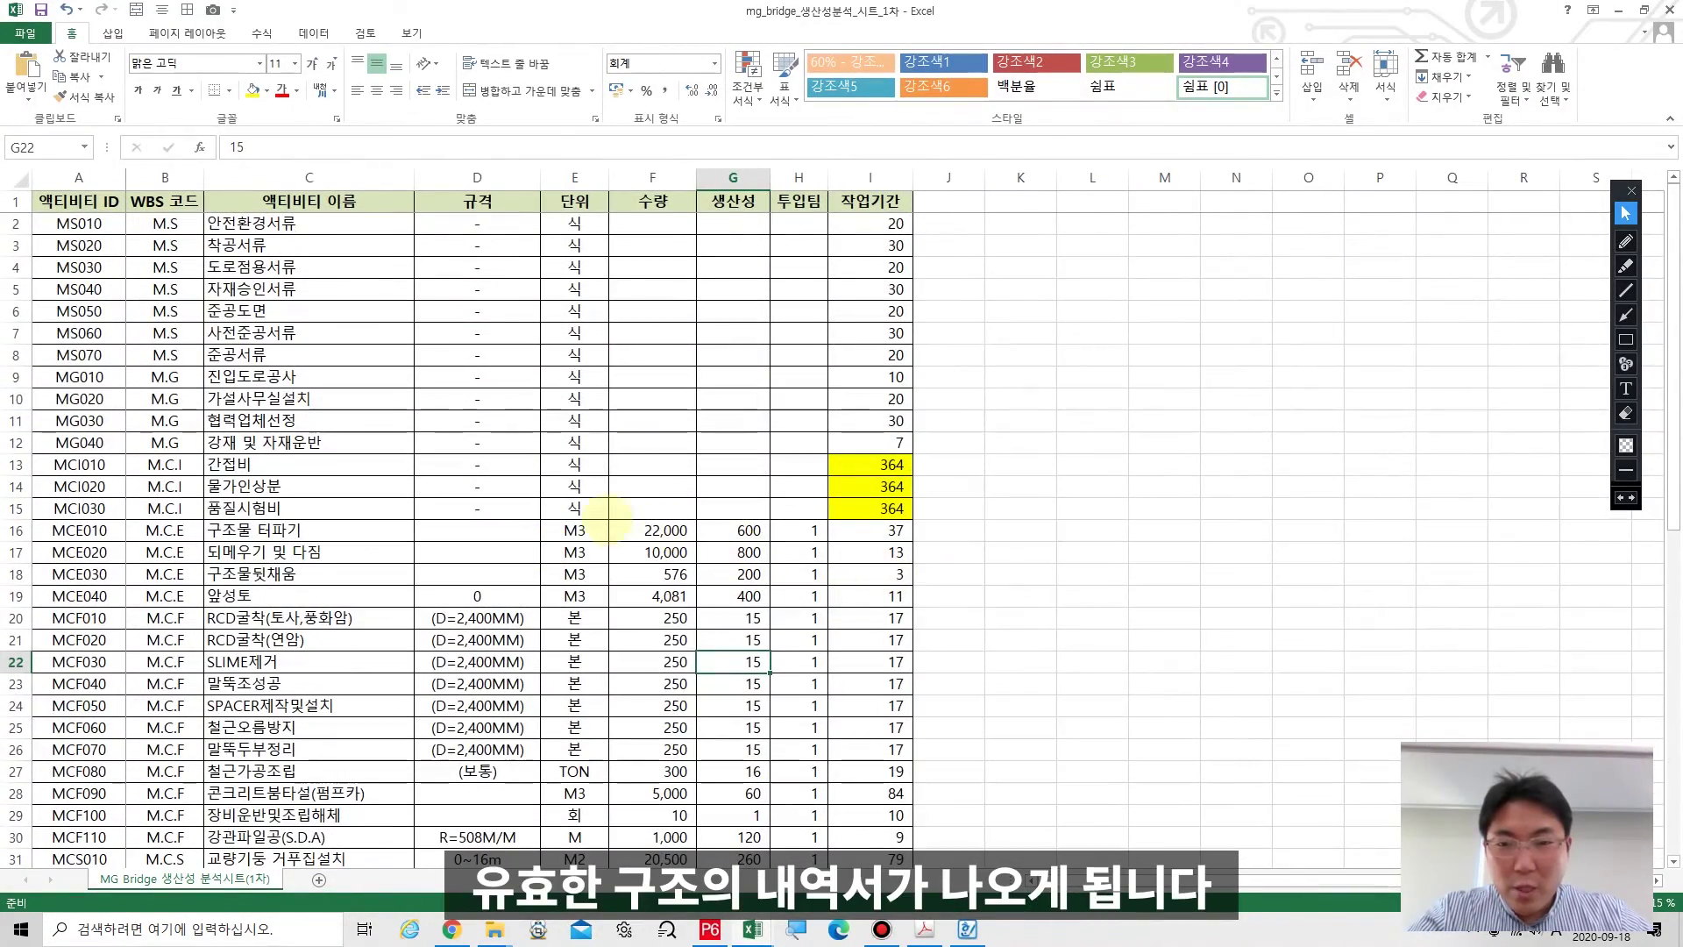
pyautogui.scroll(-10, 575, 495)
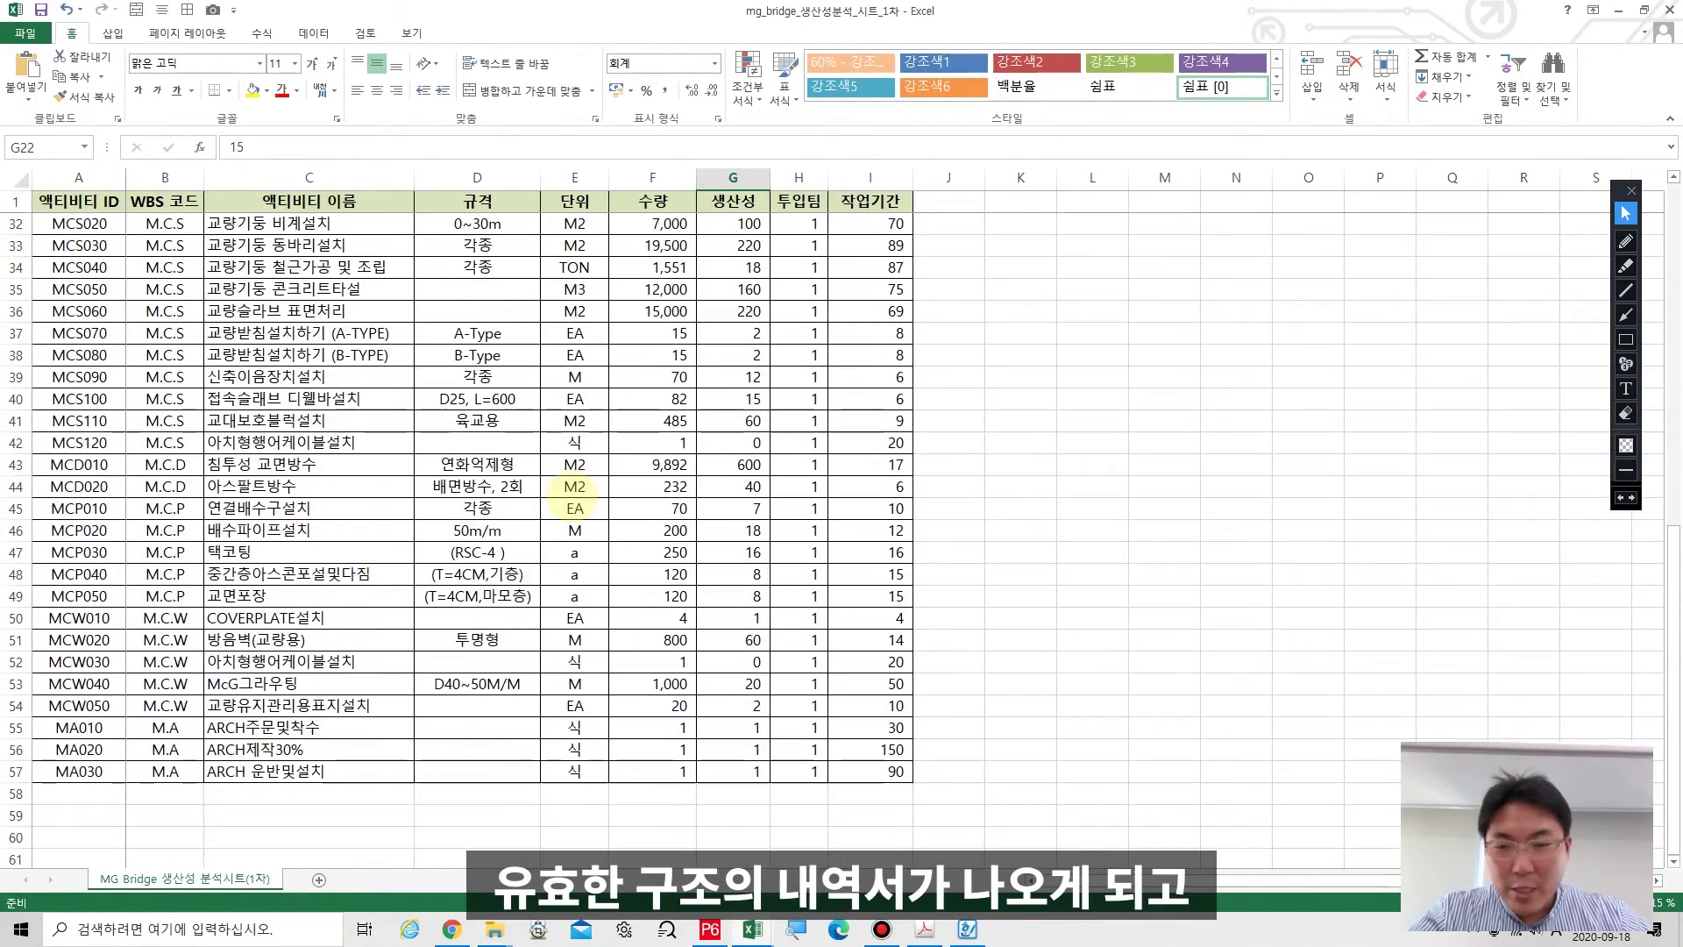
pyautogui.scroll(6, 574, 497)
pyautogui.scroll(4, 574, 497)
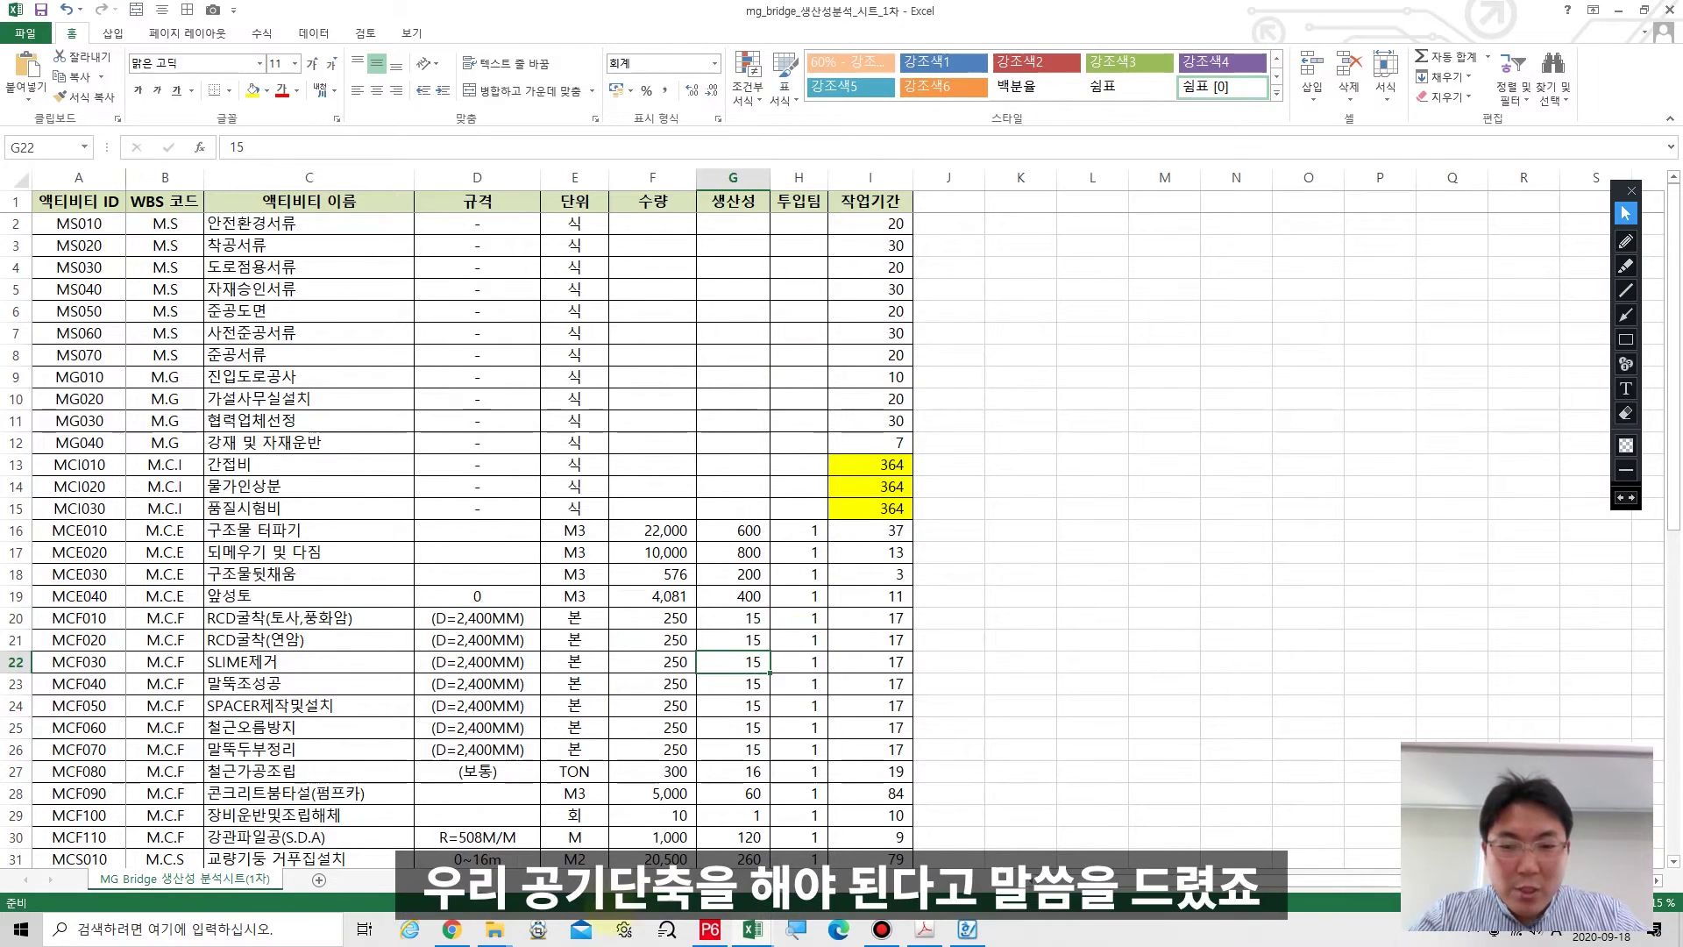
# Switch to Primavera P6, open project K 공기단축 및 공정표 최적화, expand the timescale and select the duration of Activity 02.
pyautogui.moveTo(710, 928)
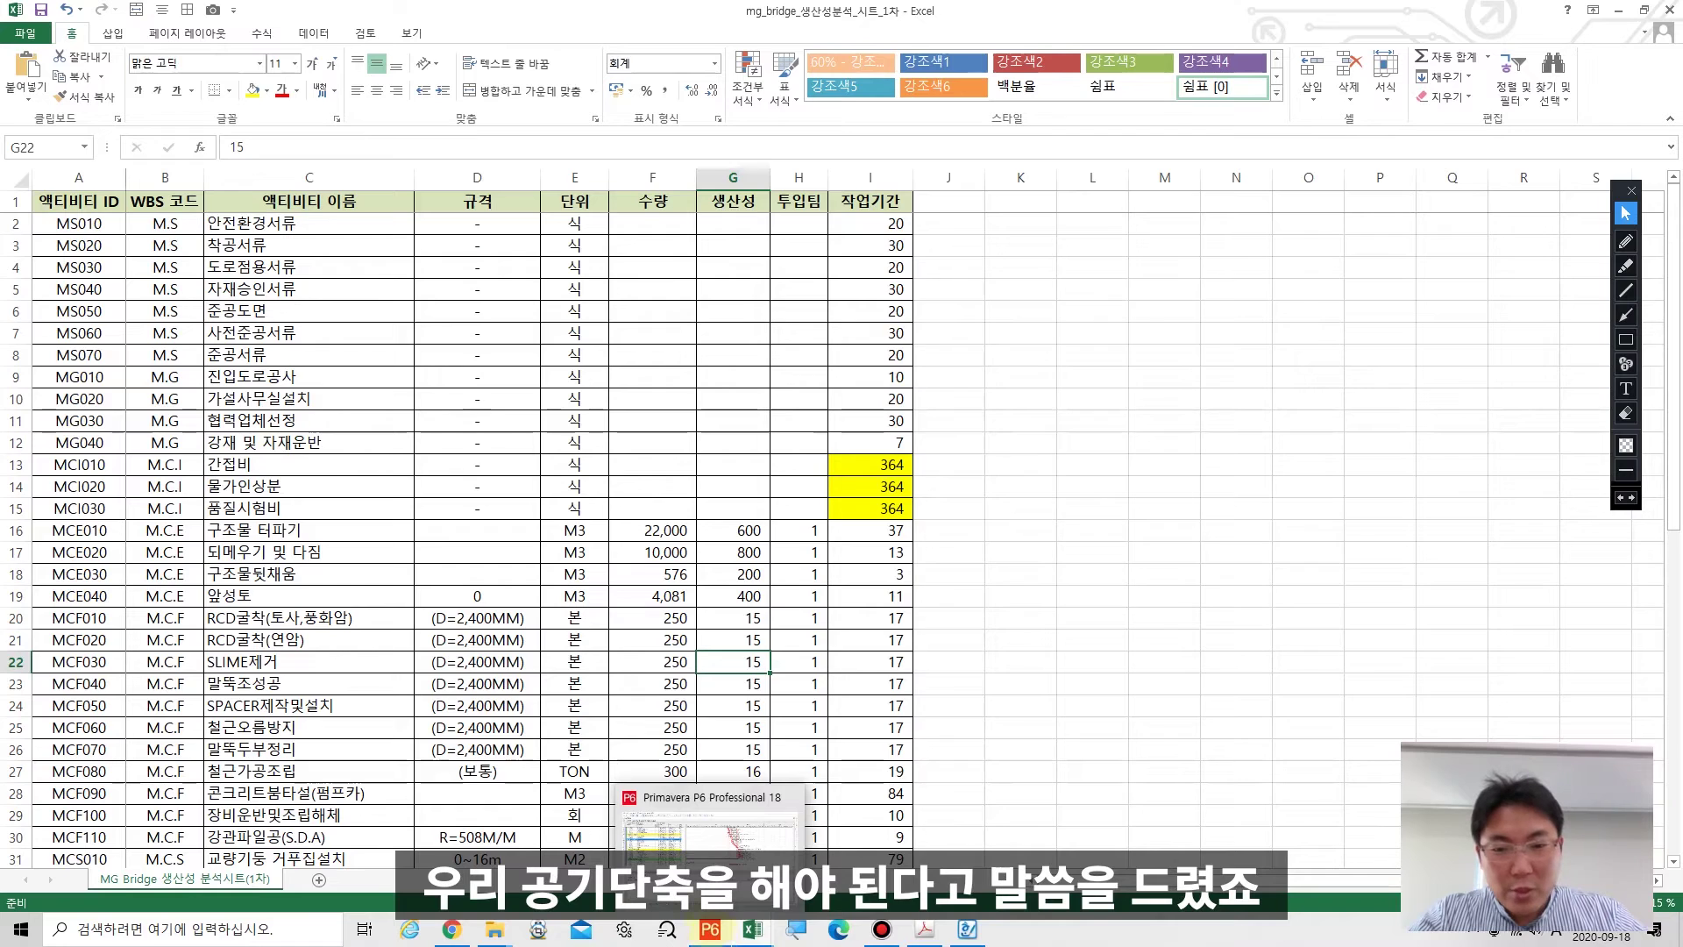
pyautogui.click(710, 833)
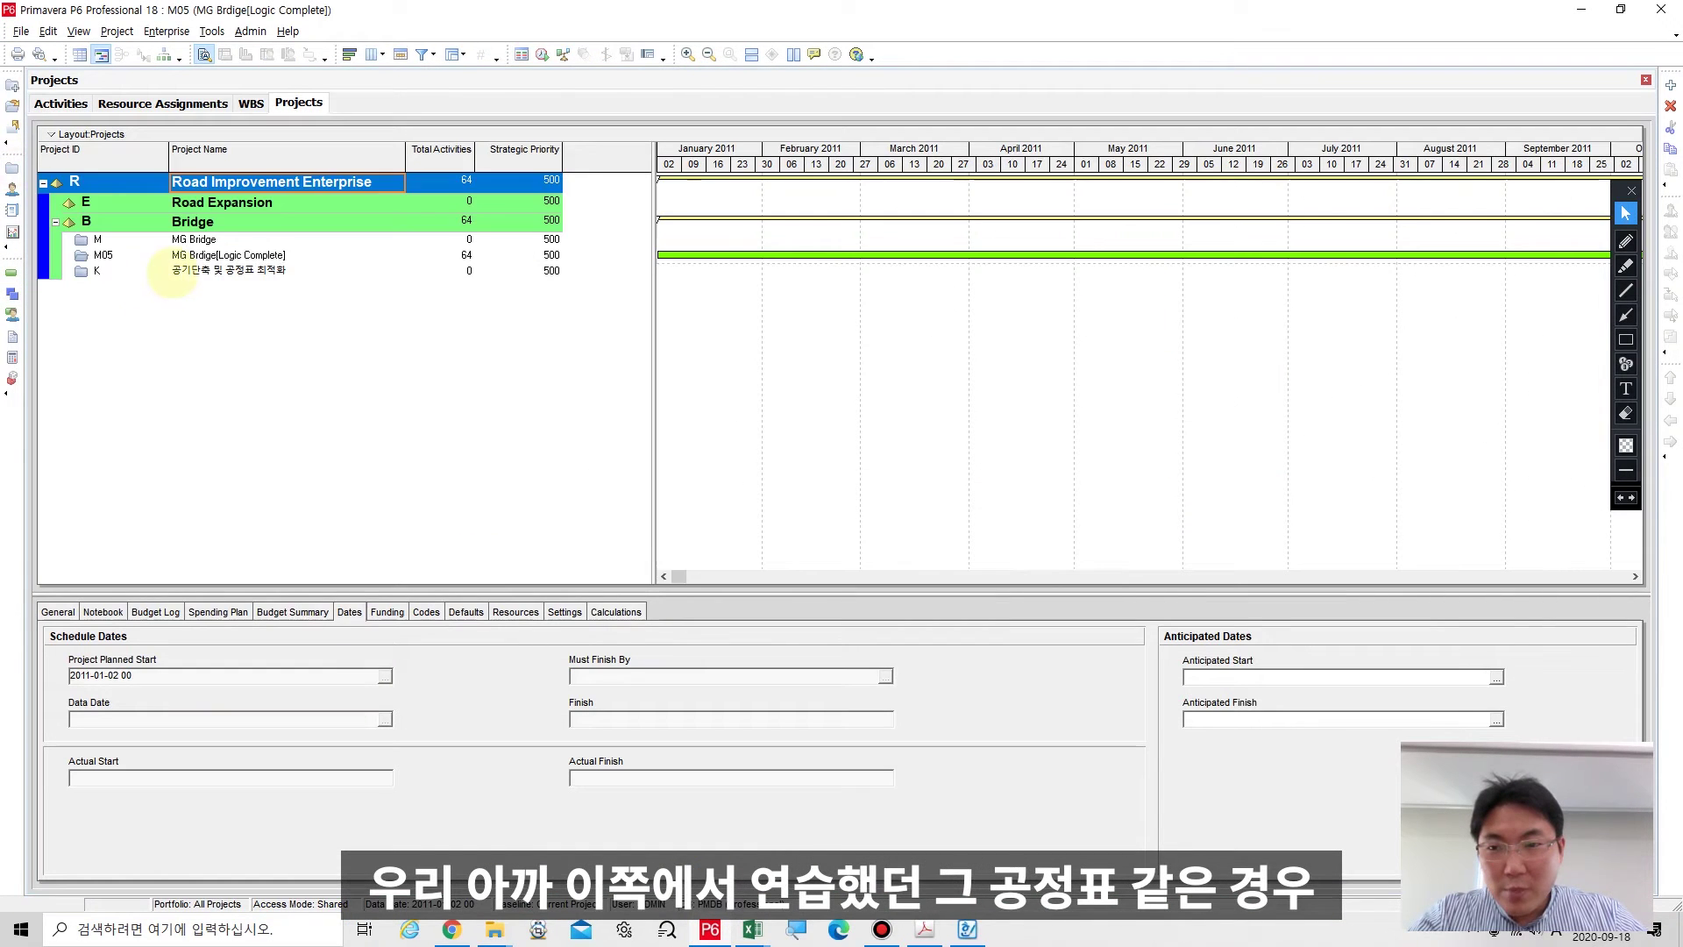
pyautogui.rightClick(175, 273)
pyautogui.click(230, 287)
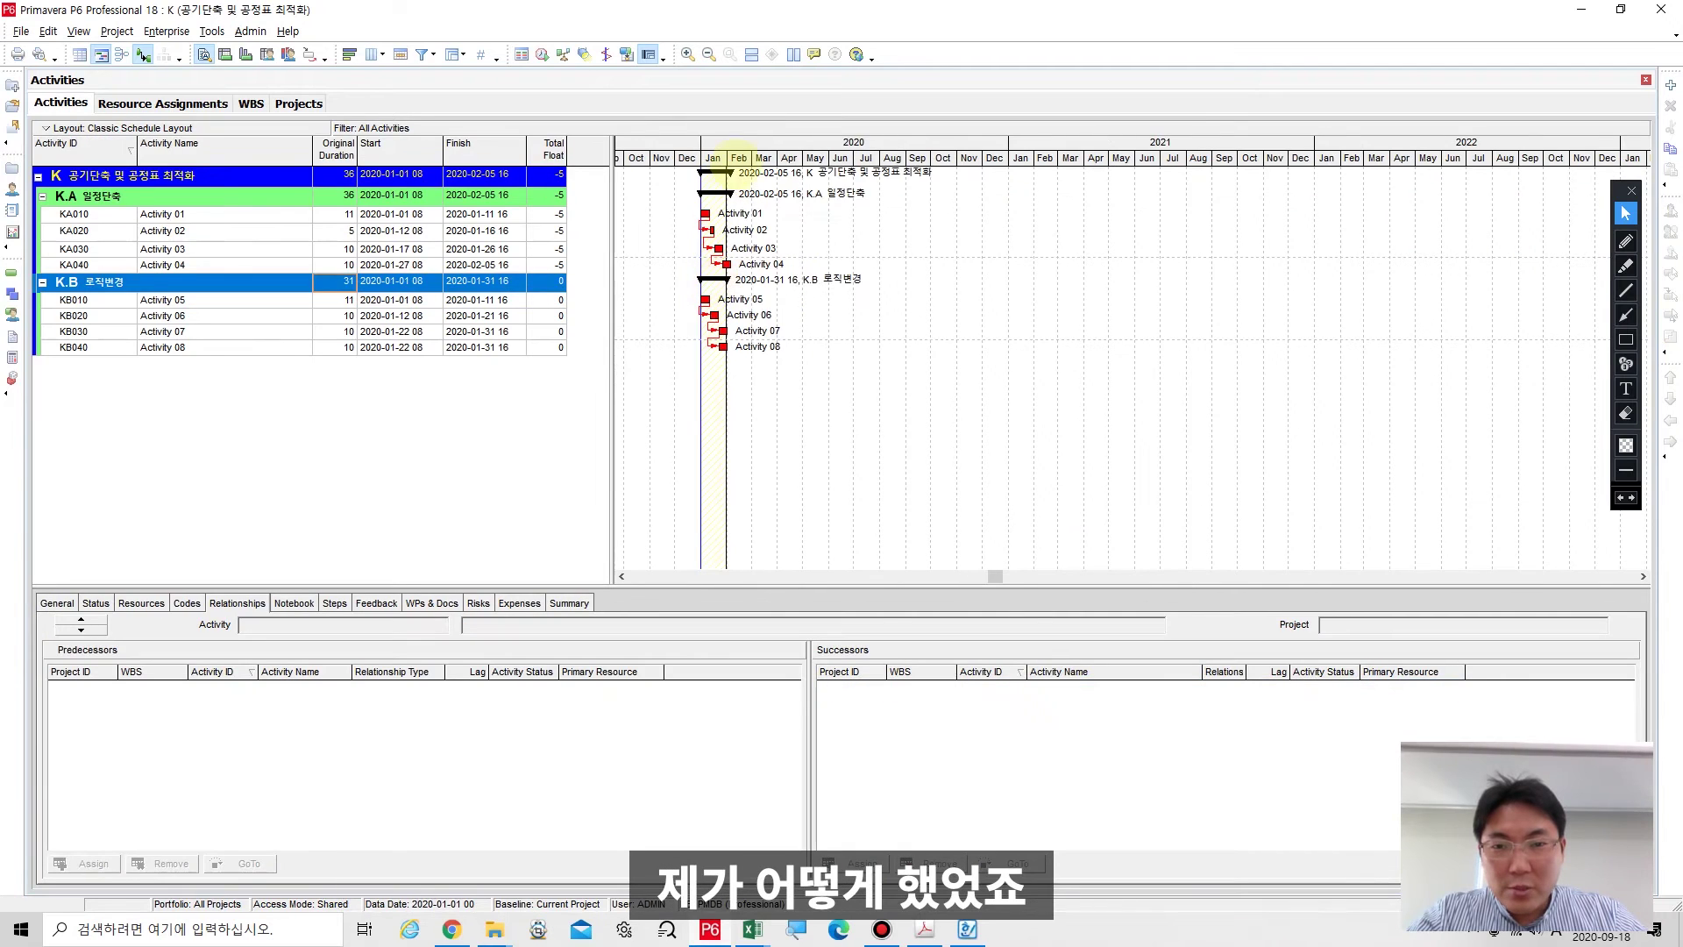
pyautogui.moveTo(739, 161); pyautogui.dragTo(999, 167)
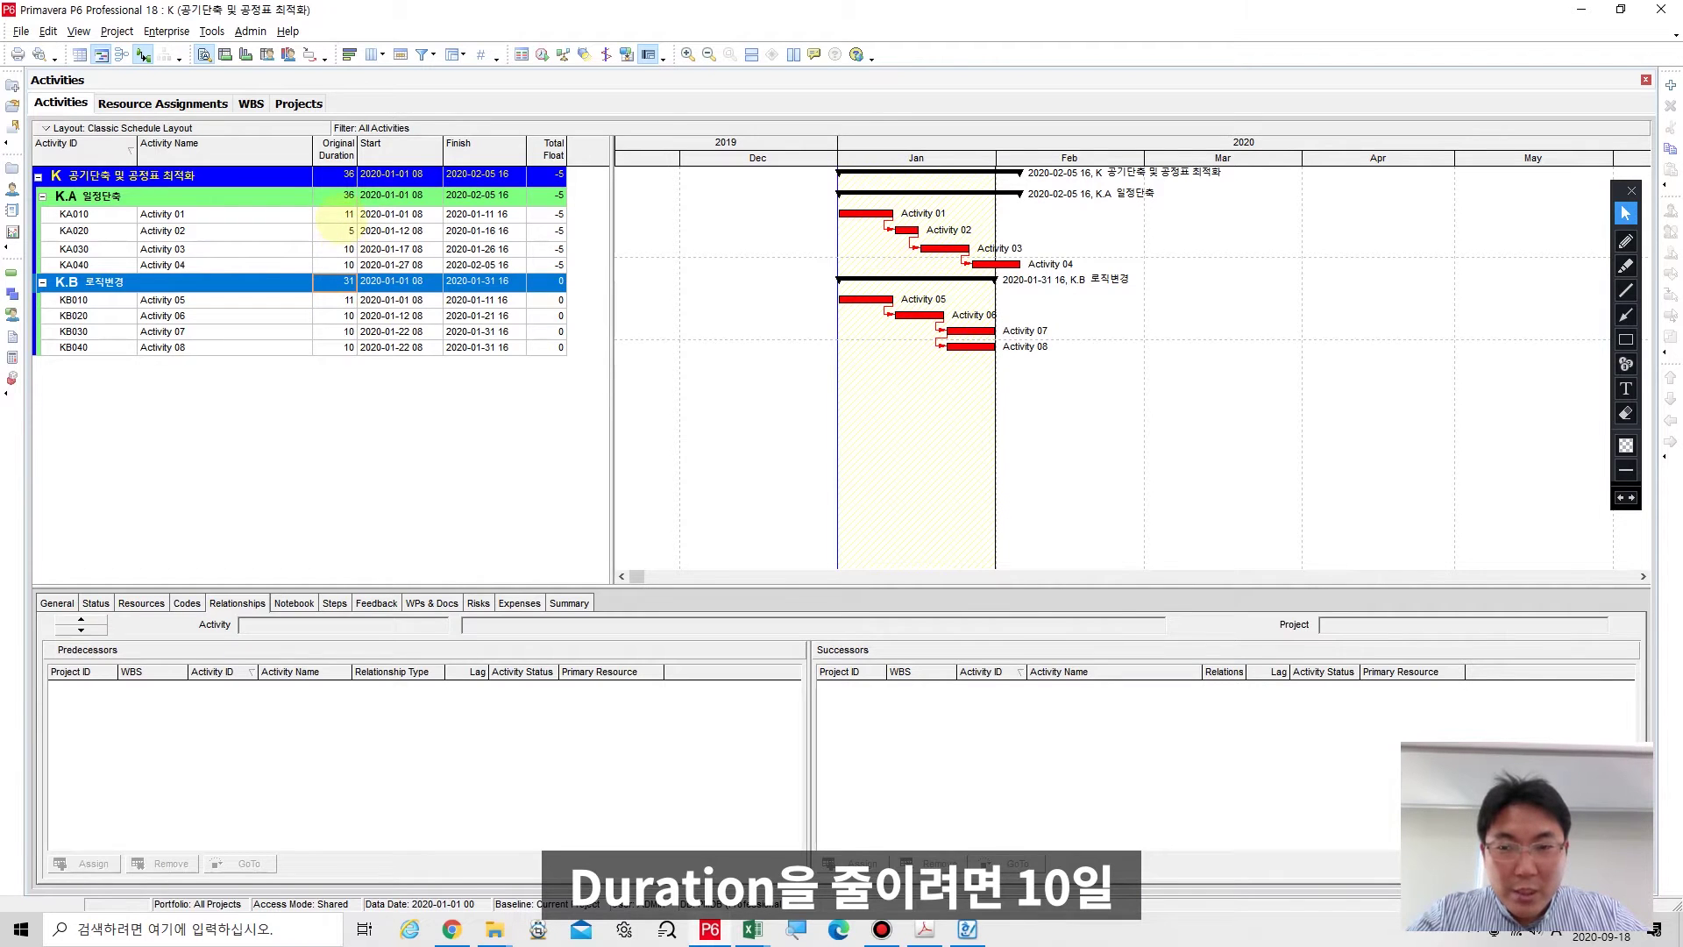
pyautogui.click(338, 230)
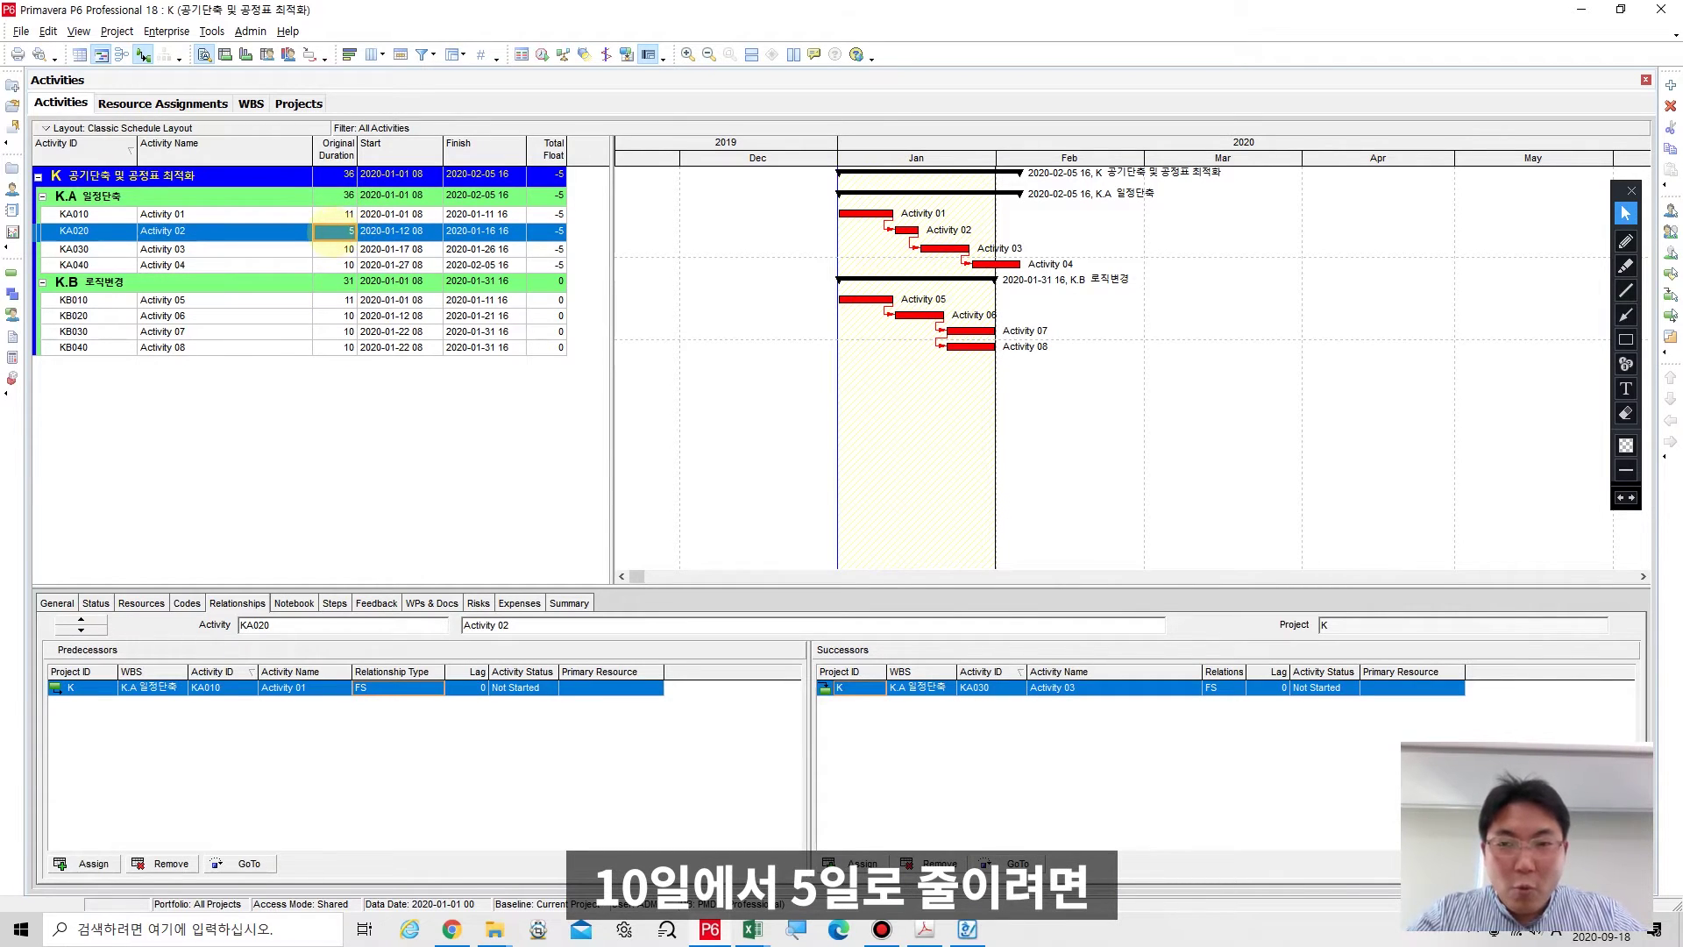
# Switch back to the Excel productivity workbook and set the 투입팀 crew count of MCE010 구조물 터파기 to 2.
pyautogui.moveTo(752, 927)
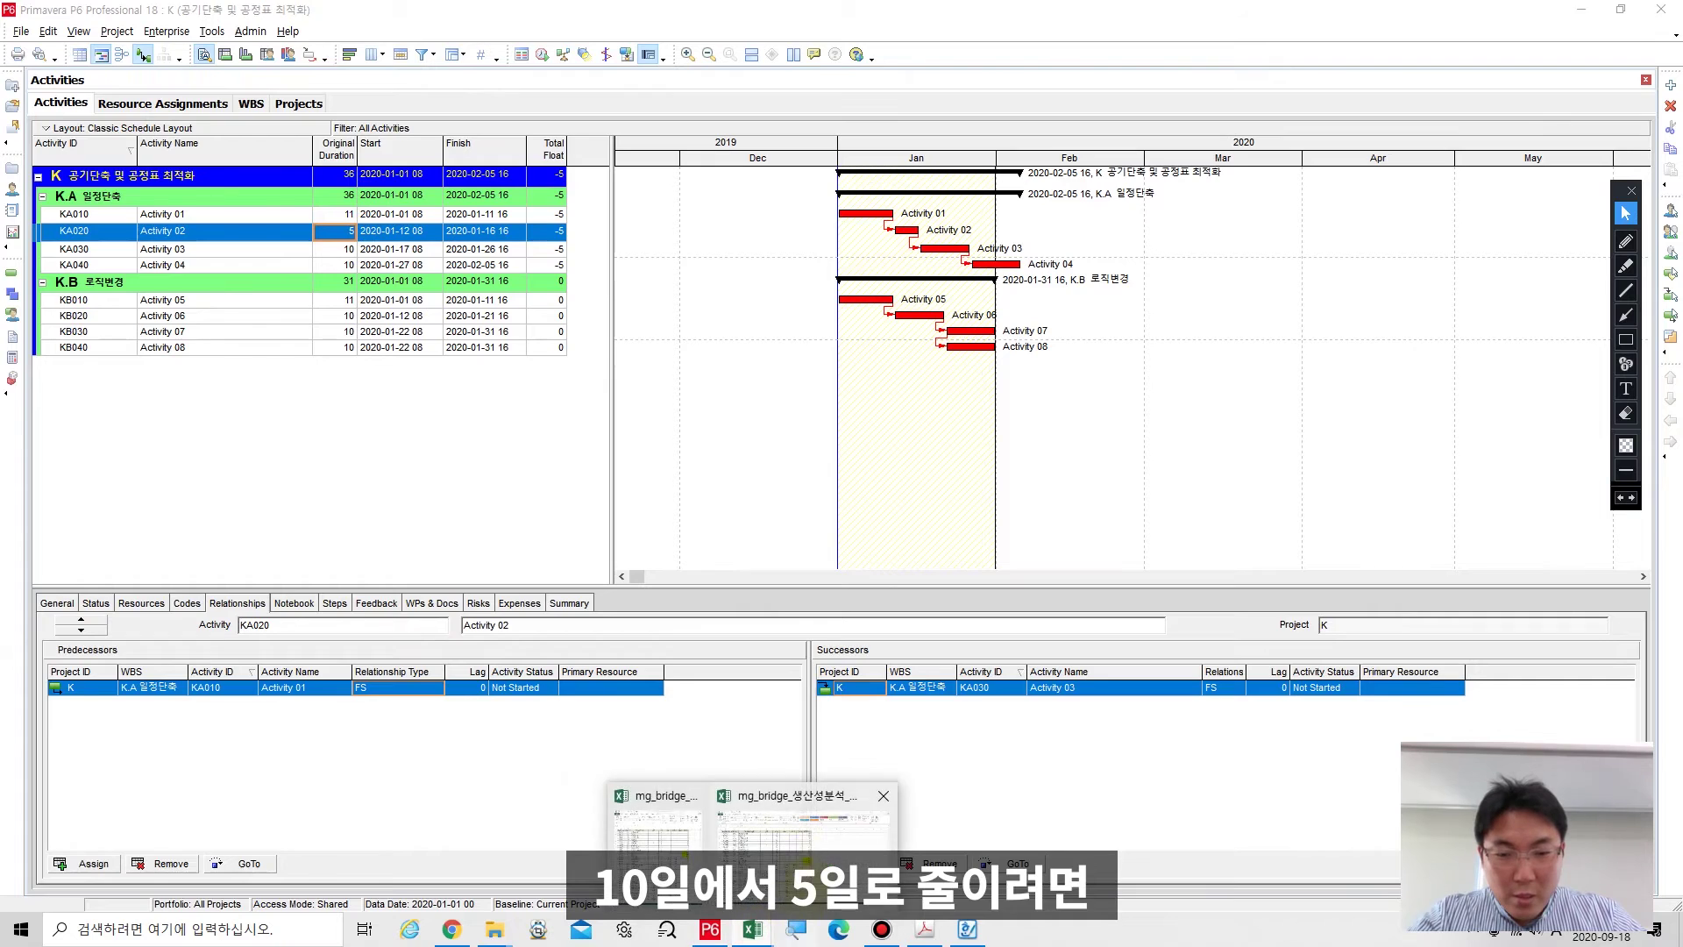
pyautogui.click(701, 824)
pyautogui.scroll(-2, 688, 574)
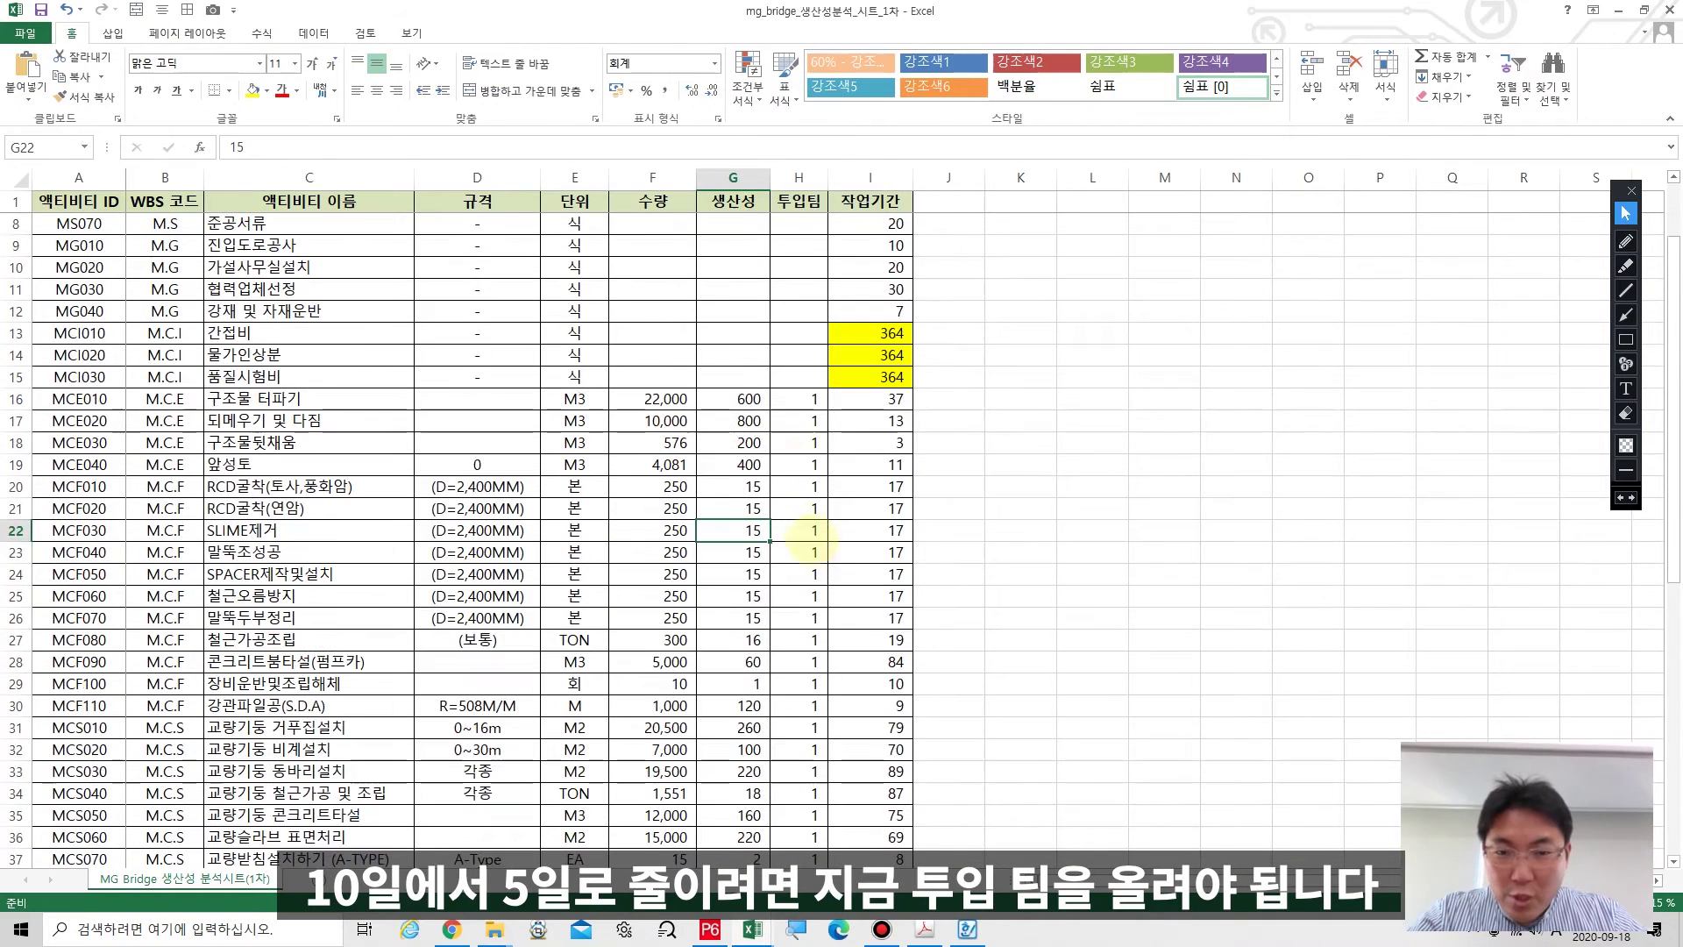
pyautogui.click(847, 404)
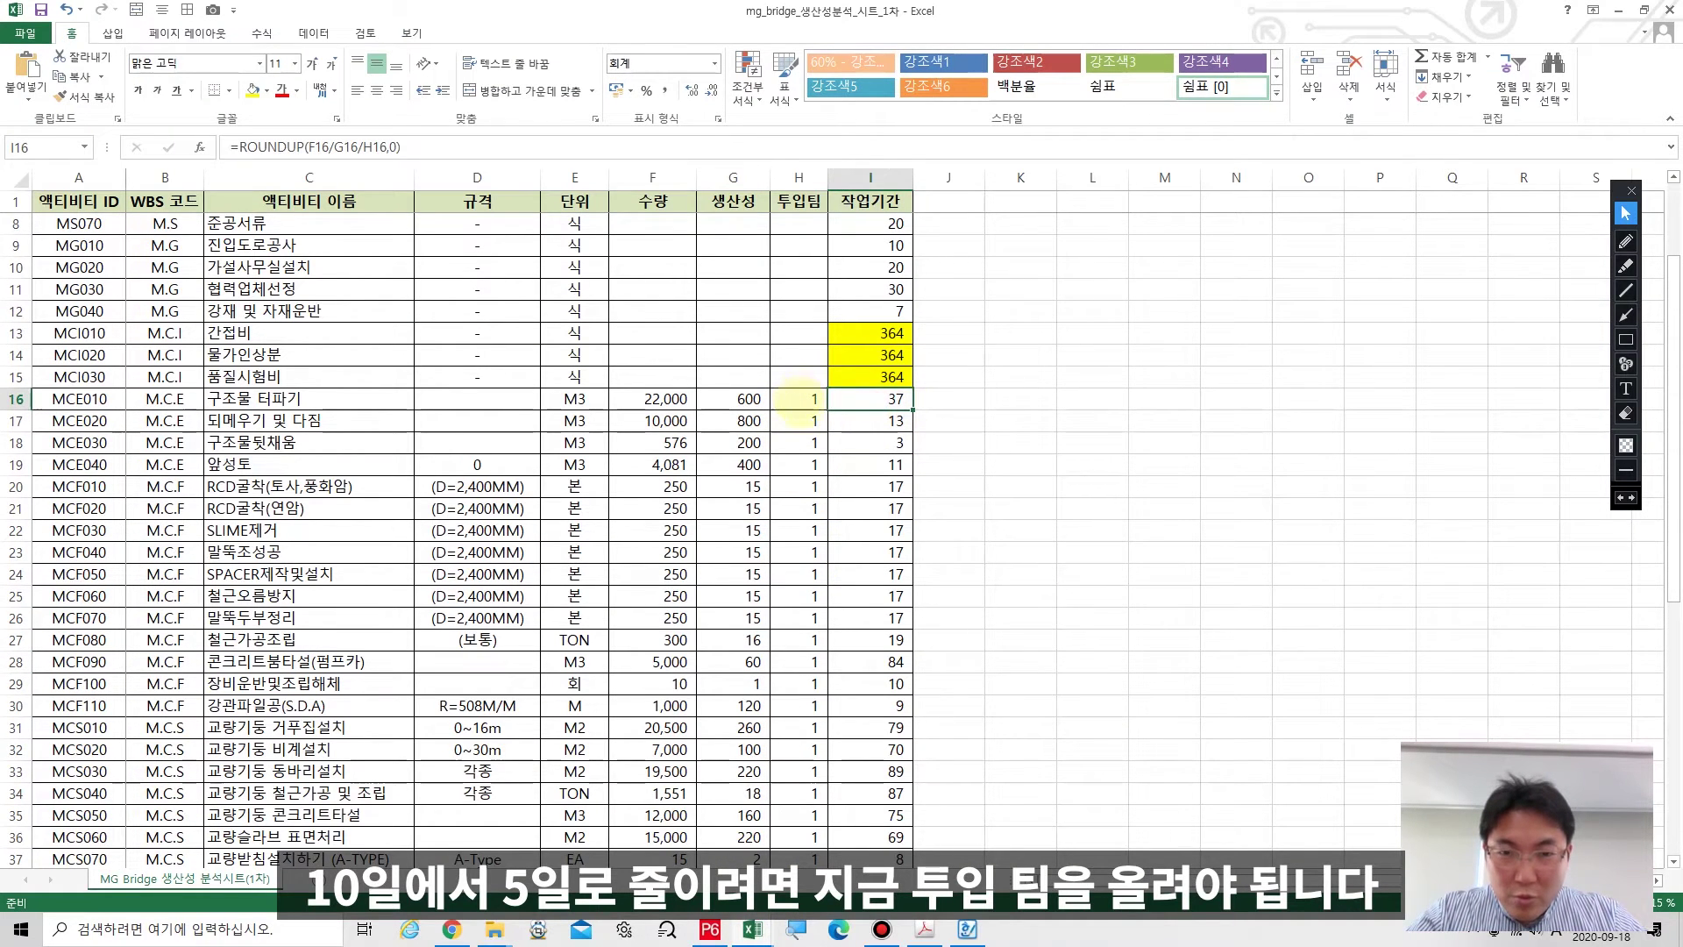
pyautogui.click(801, 401)
pyautogui.write('2')
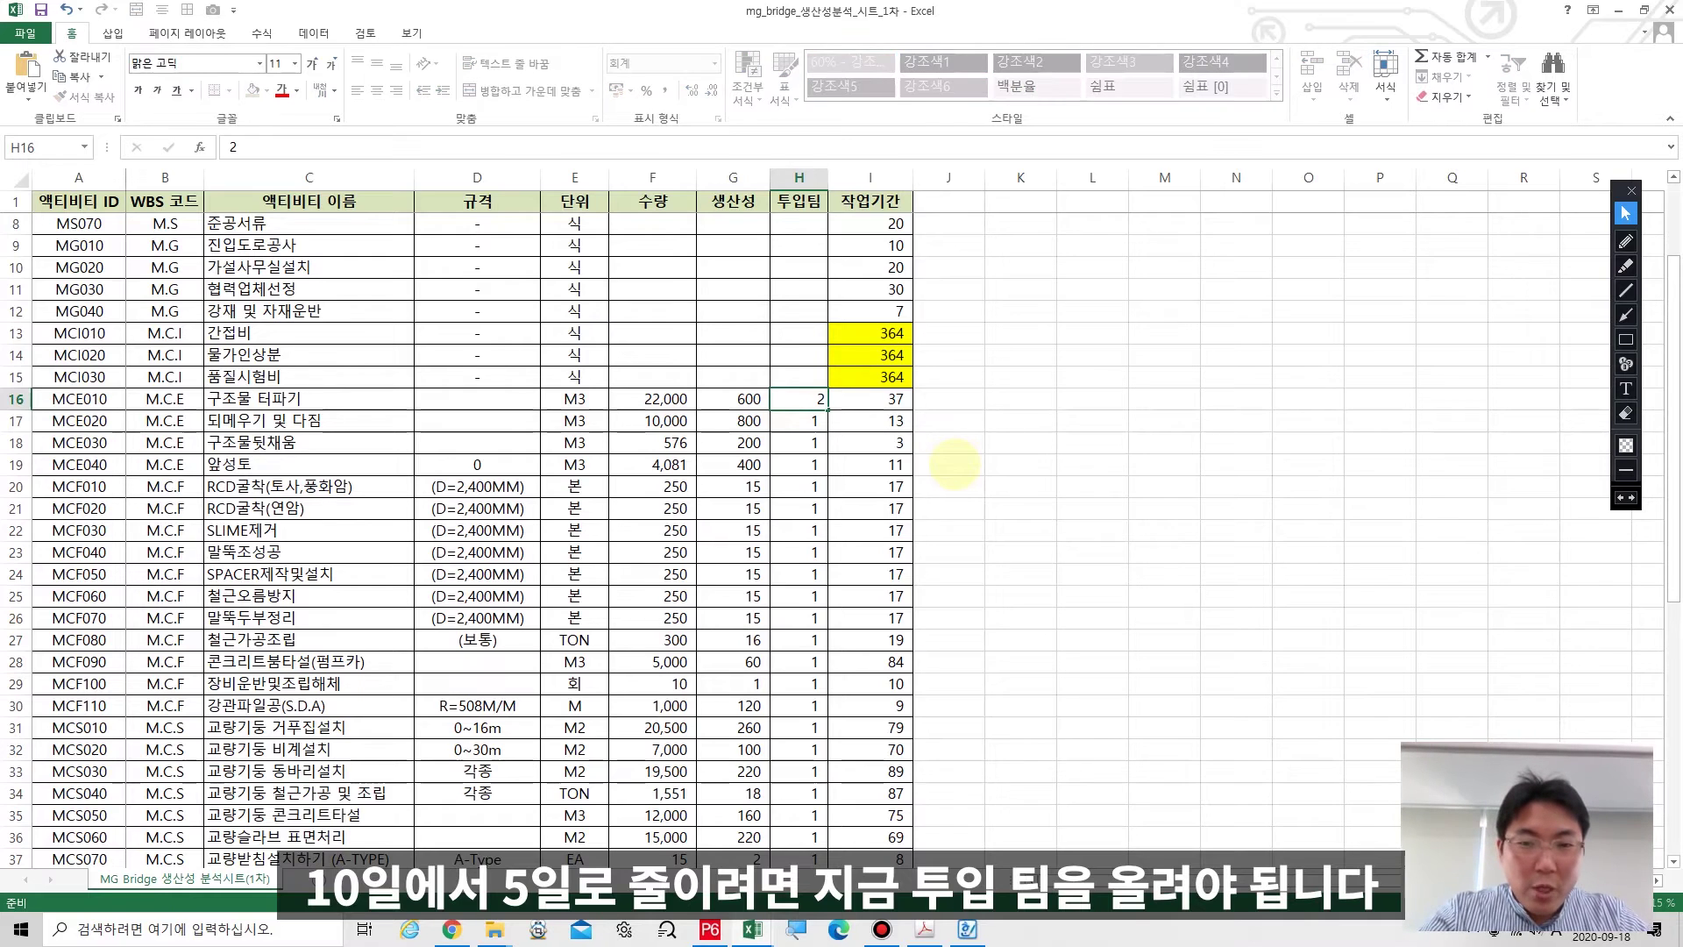
pyautogui.press('Return')
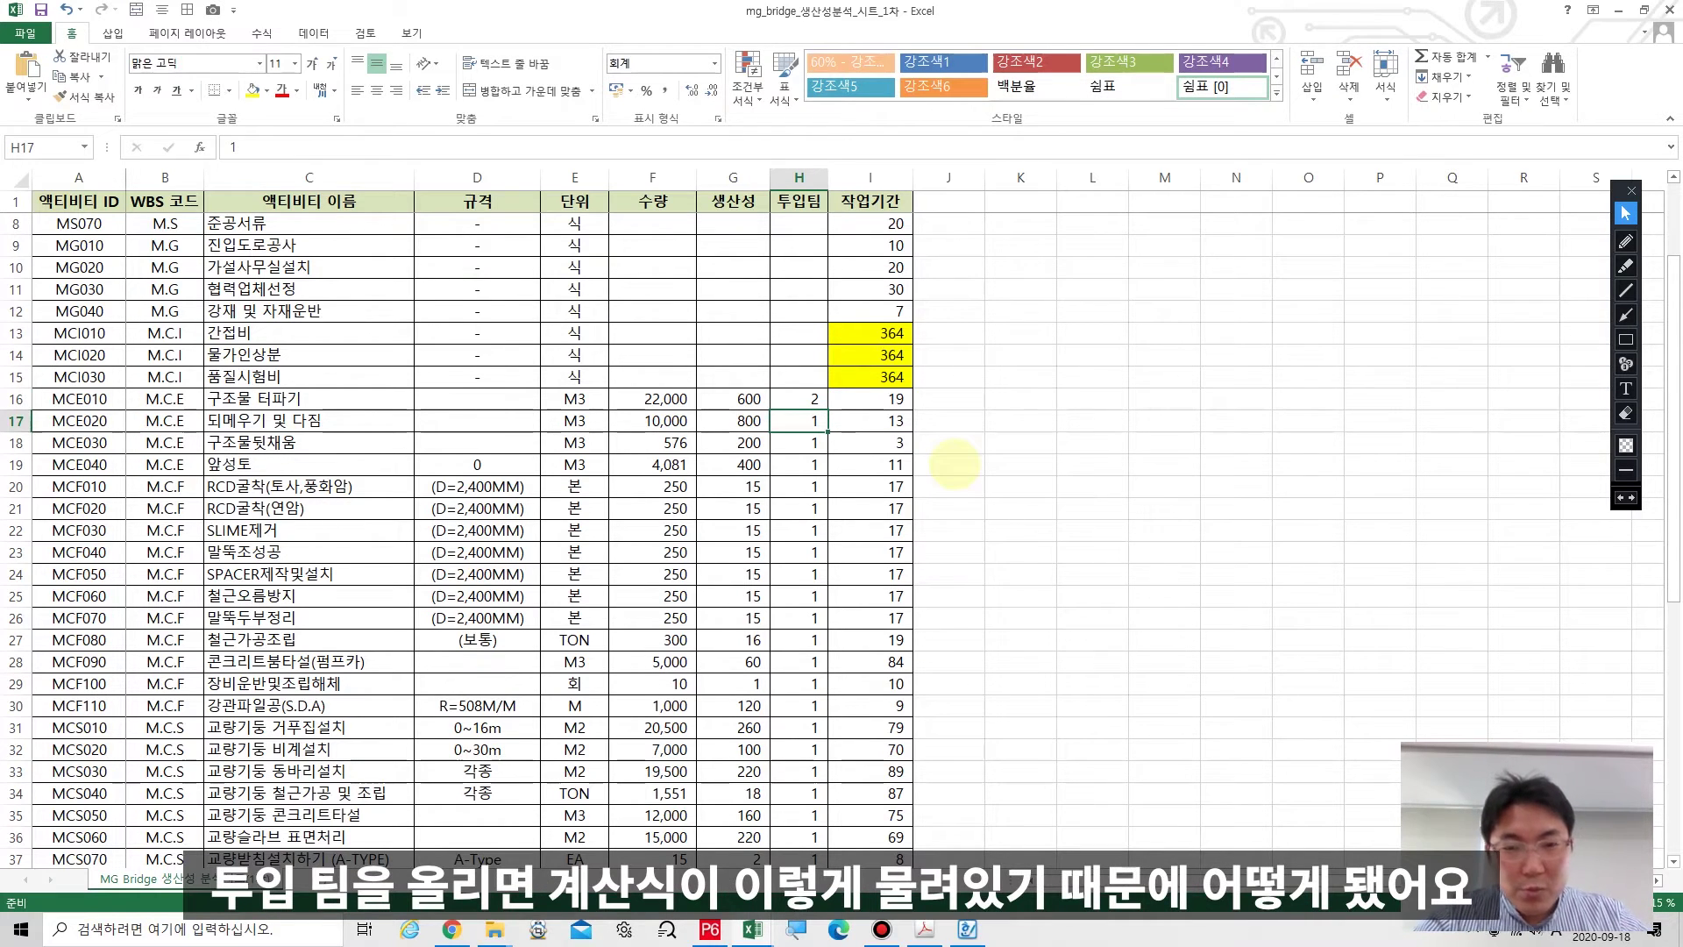
# Inspect the duration formula of MCE010, set the 투입팀 count of MCE020 되메우기 및 다짐 to 2, and select both activities' durations.
pyautogui.doubleClick(873, 399)
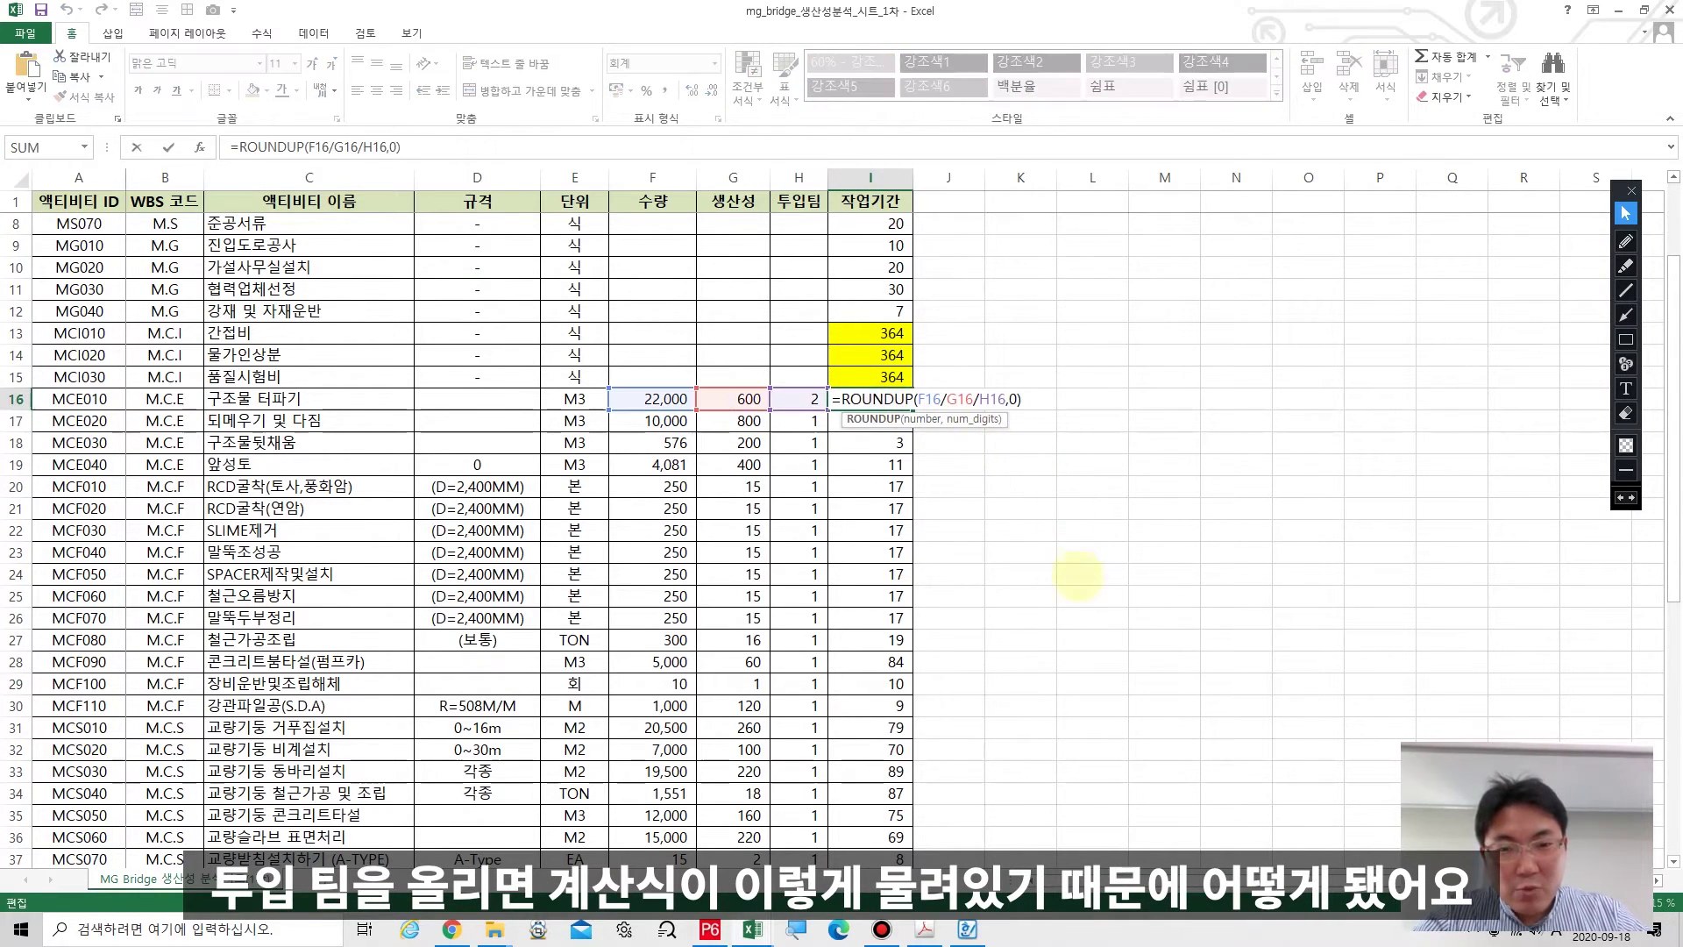
pyautogui.press('Escape')
pyautogui.click(807, 423)
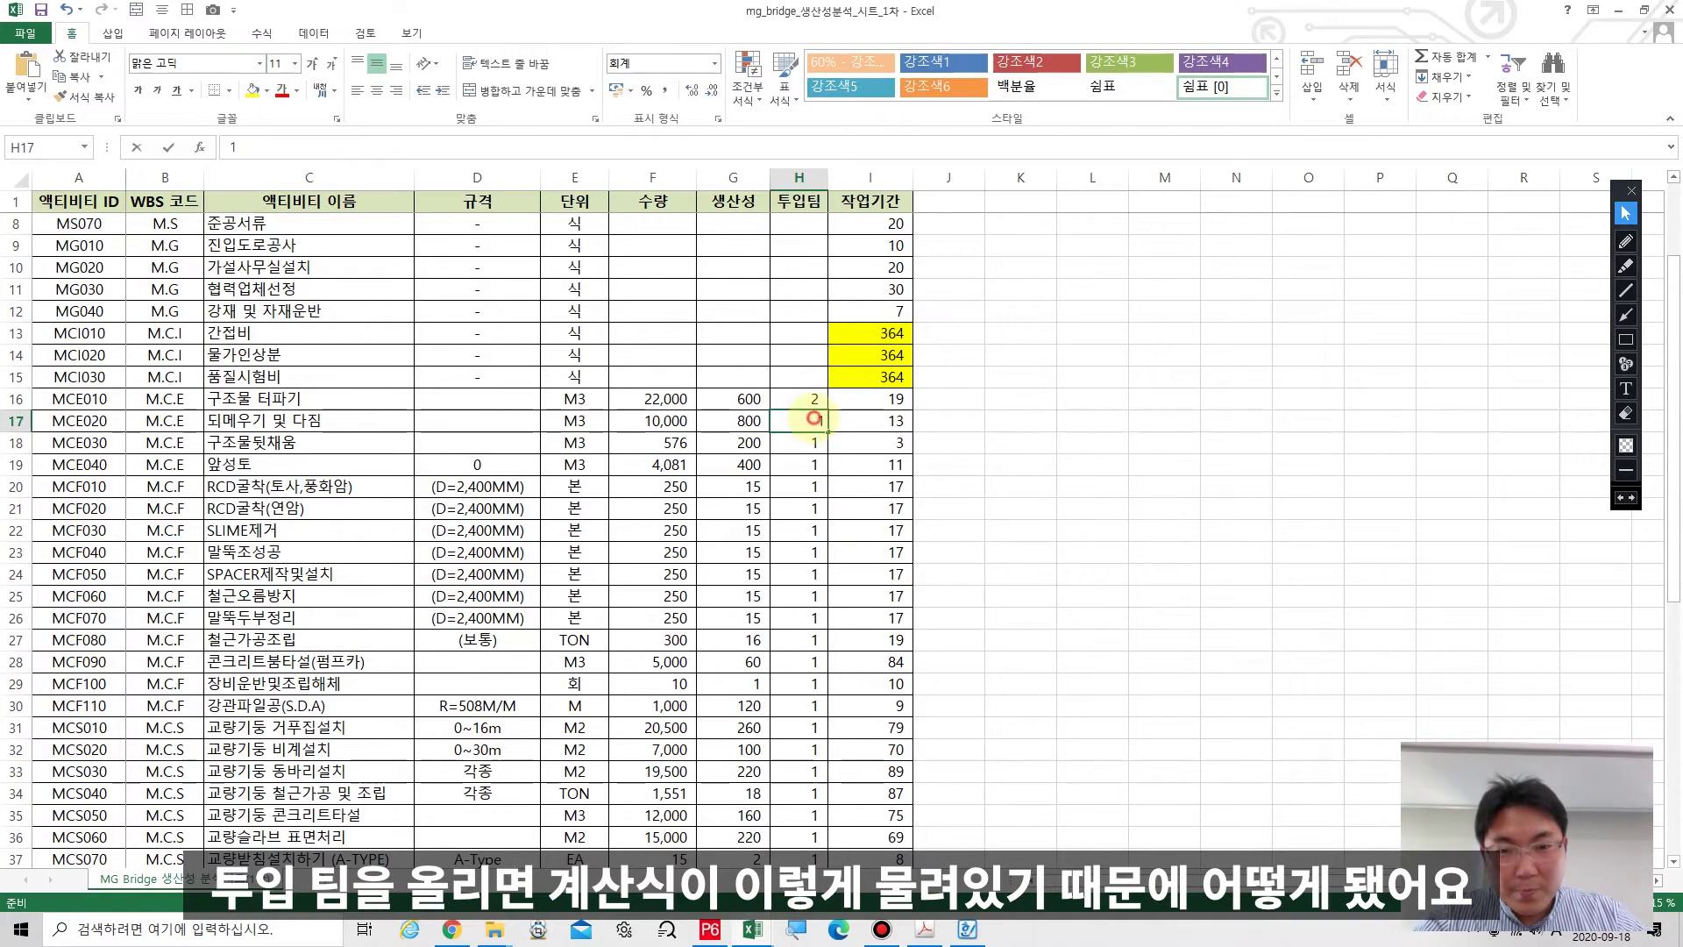
pyautogui.press('BackSpace')
pyautogui.write('2')
pyautogui.click(1022, 487)
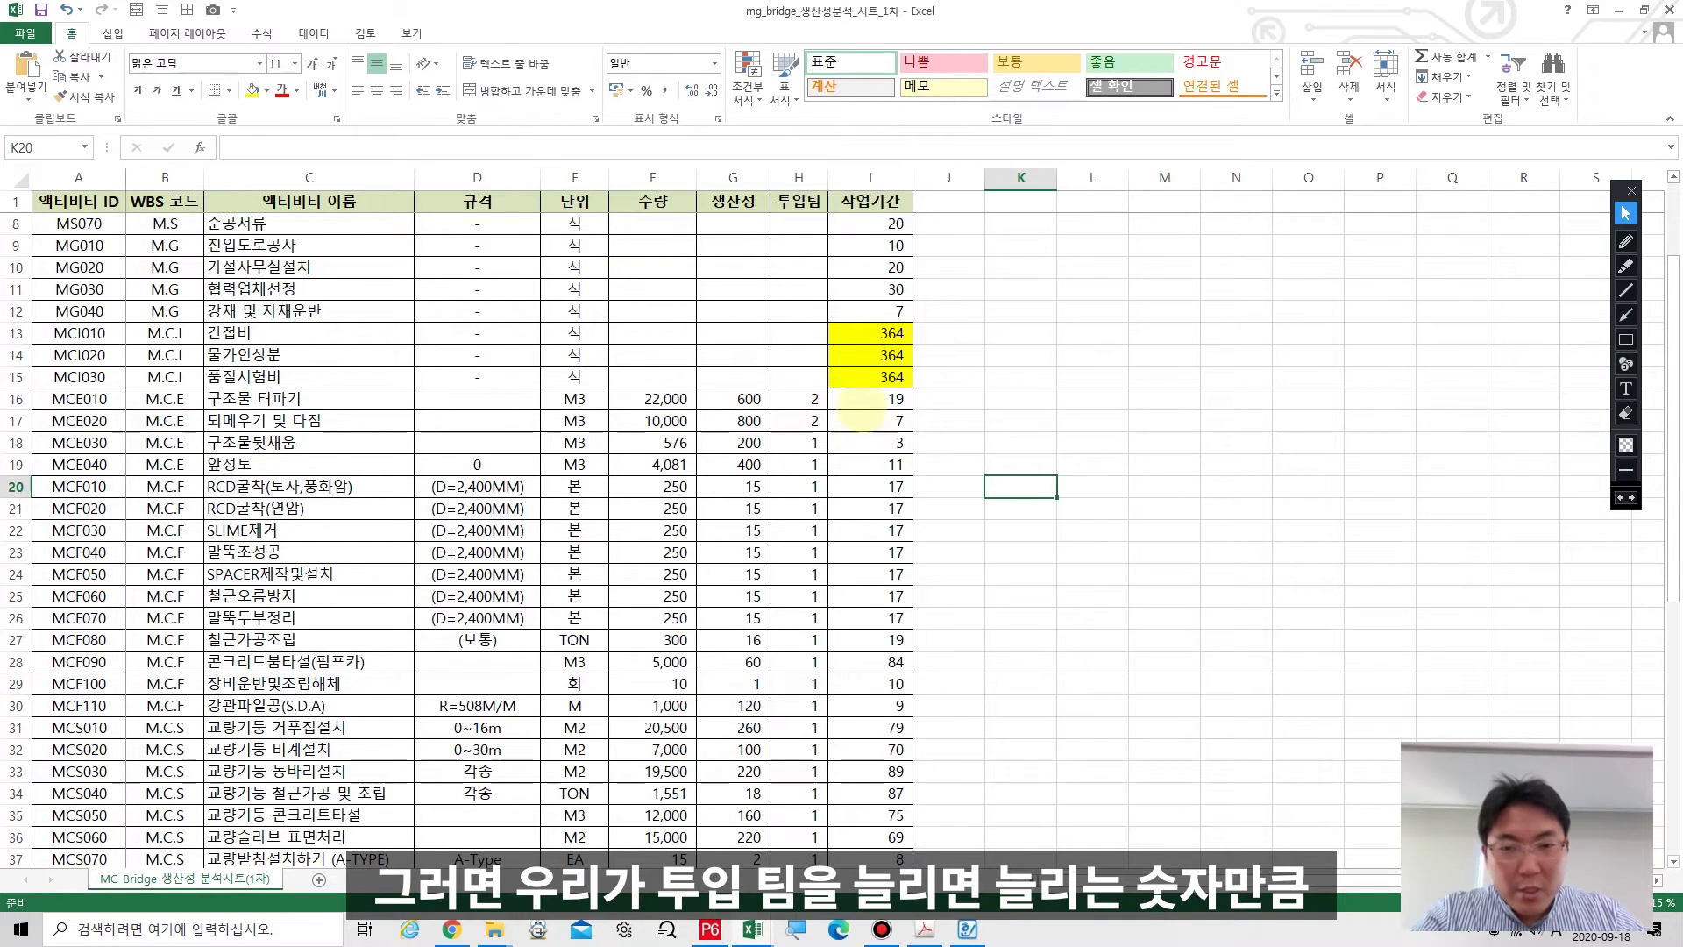
pyautogui.moveTo(876, 399); pyautogui.dragTo(876, 423)
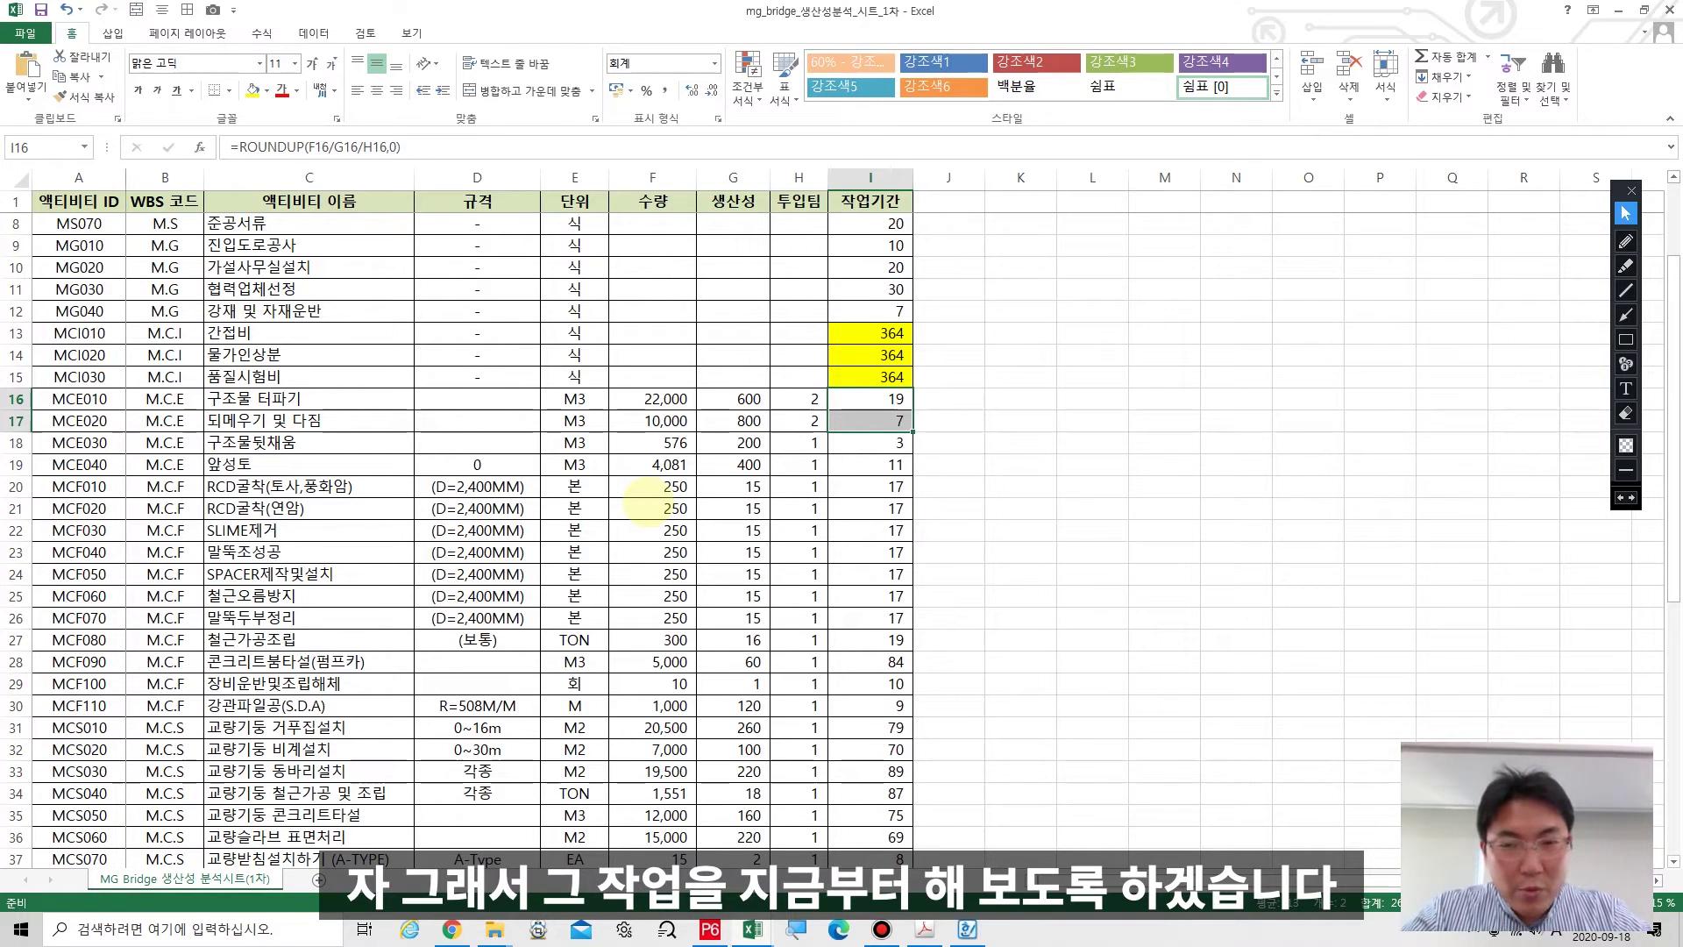
# Arrange the windows side by side, with the Excel workbook on the right half and Primavera P6 on the left half.
pyautogui.press('super+Right')
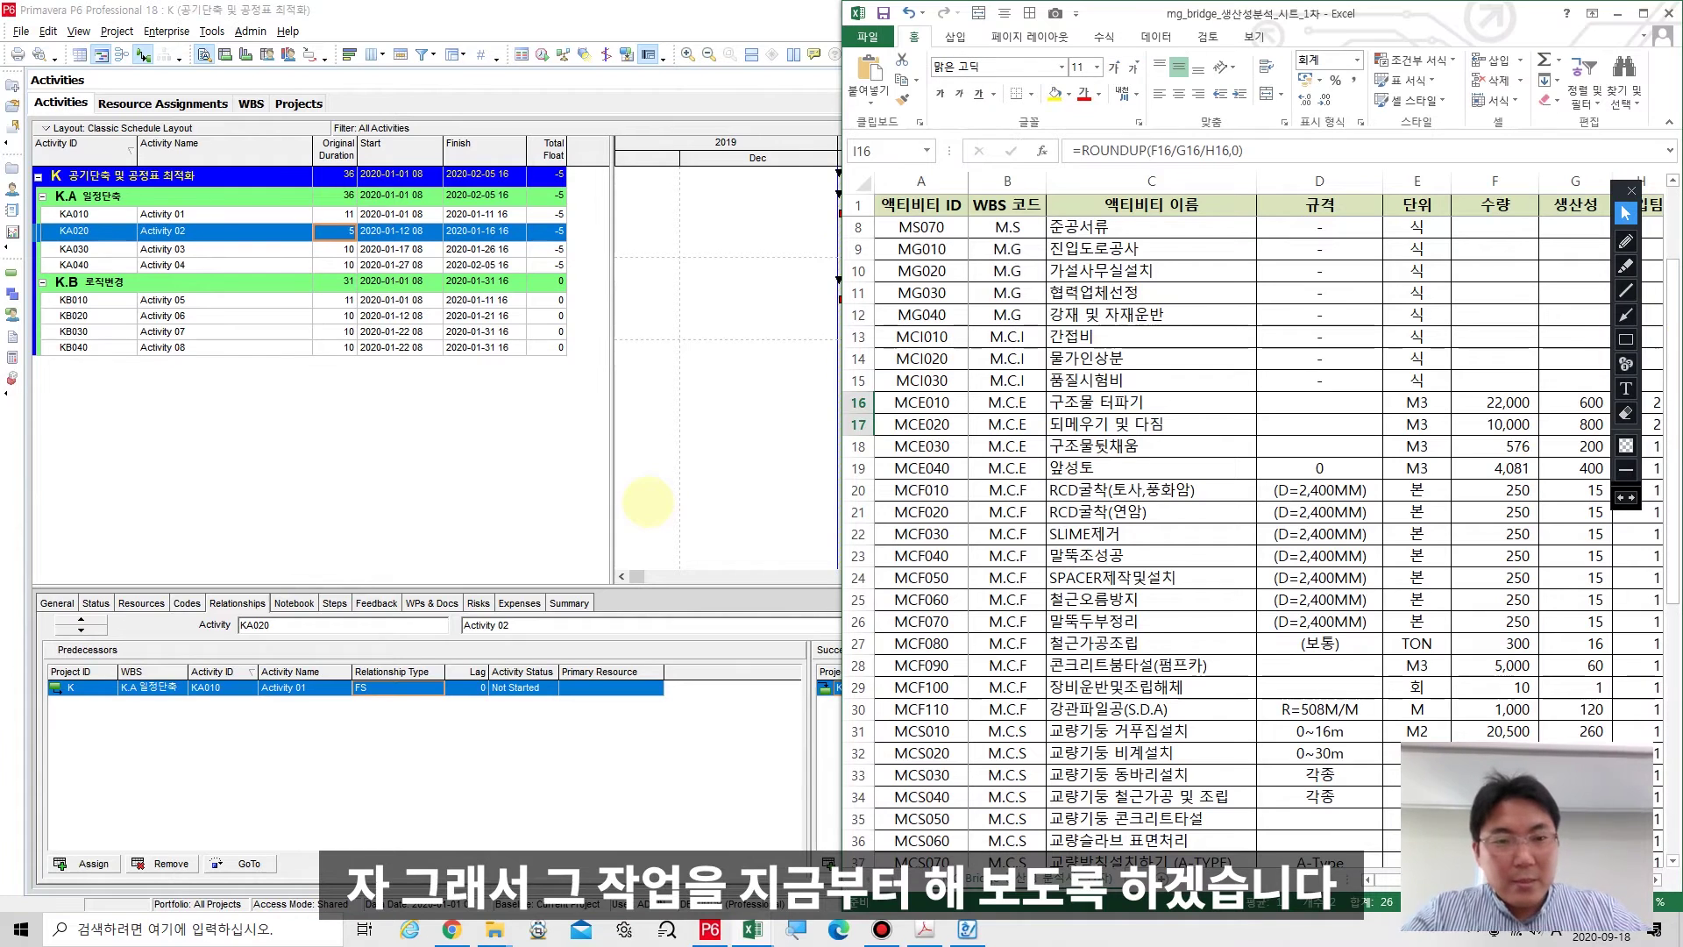
pyautogui.click(944, 581)
pyautogui.scroll(-2, 944, 581)
pyautogui.click(253, 387)
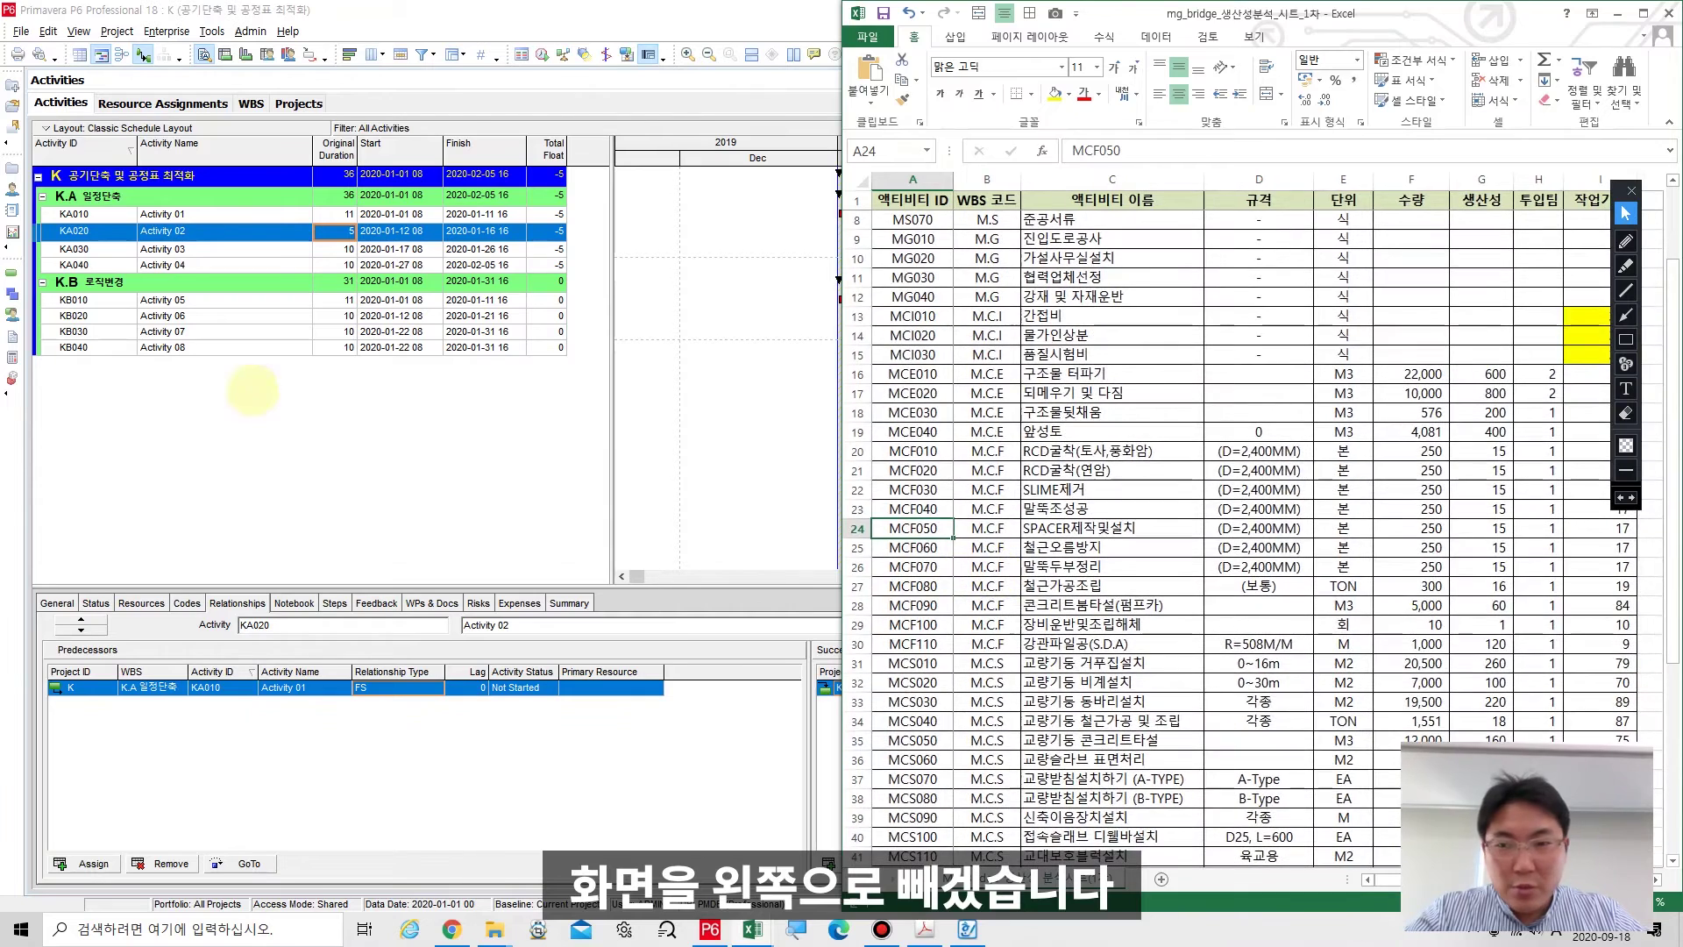
pyautogui.press('super+Up')
pyautogui.press('super+Left')
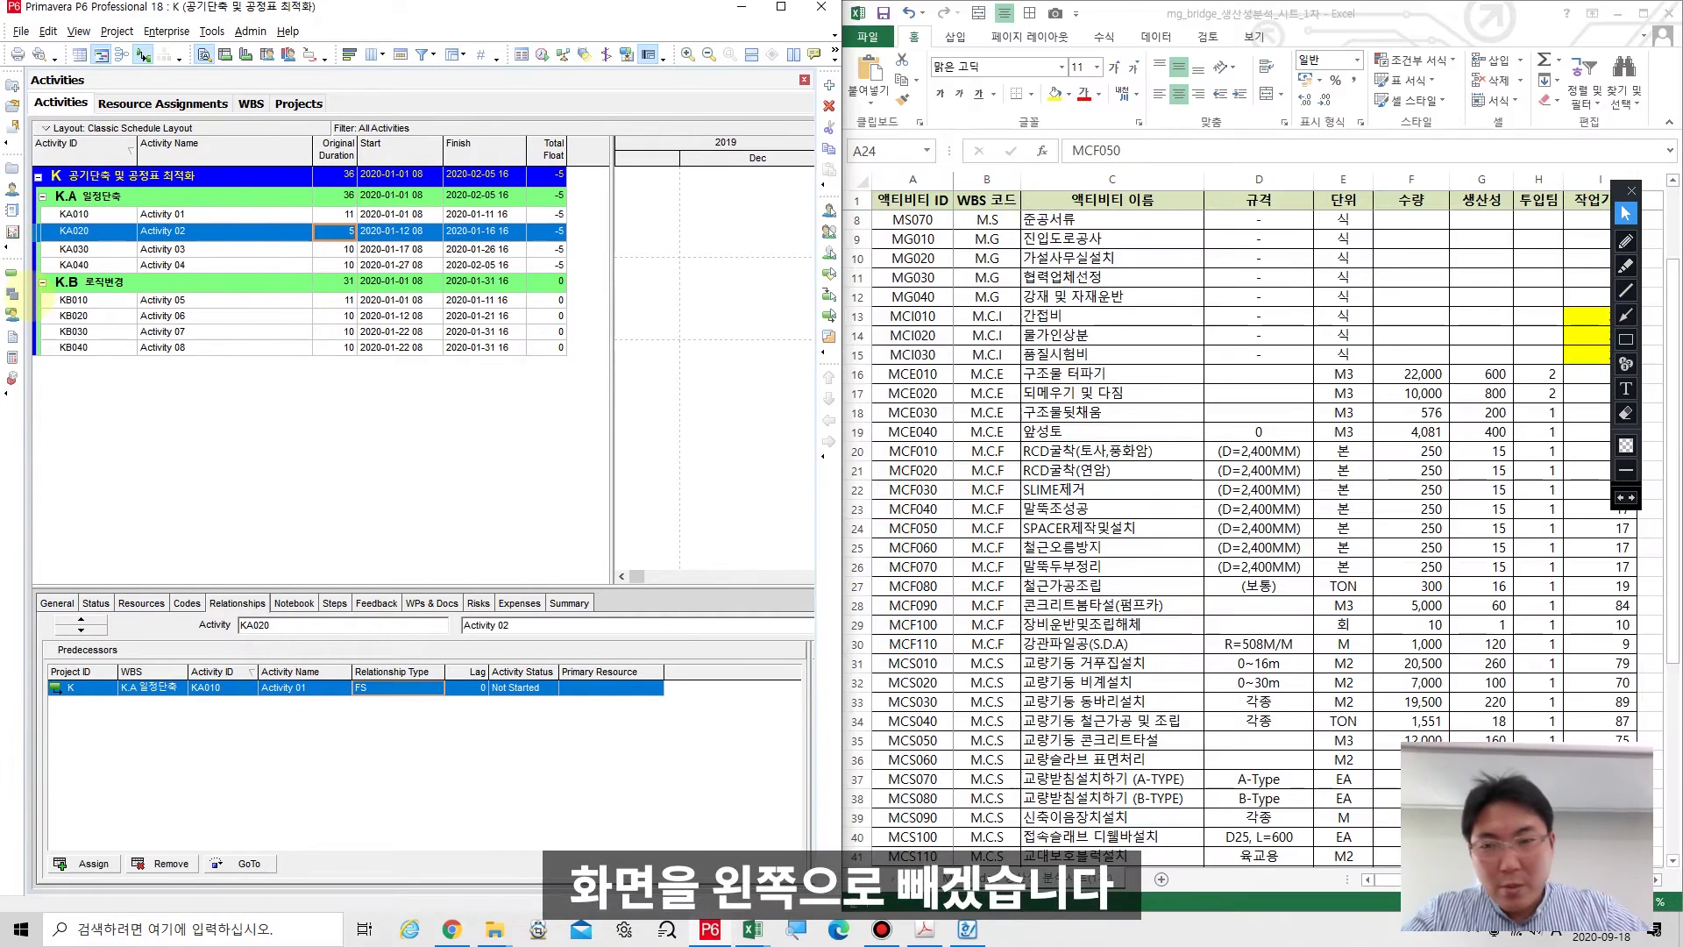
# Open project M05 MG Brdge[Logic Complete] in Primavera P6 in place of project K.
pyautogui.click(13, 168)
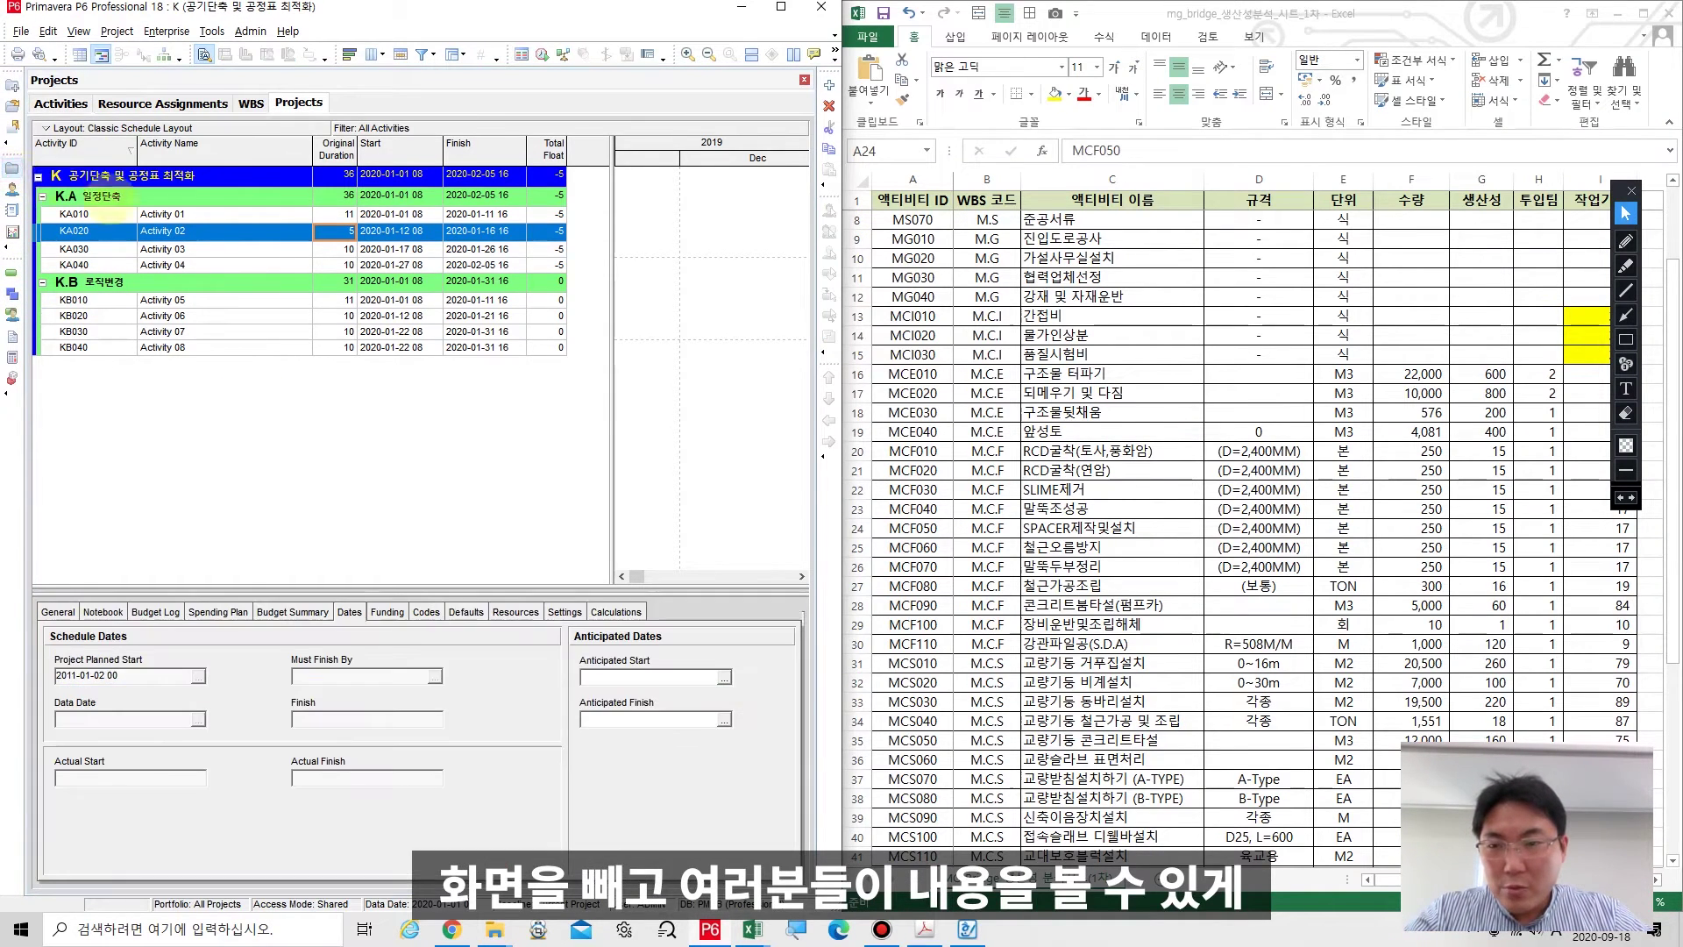
pyautogui.rightClick(224, 252)
pyautogui.click(263, 271)
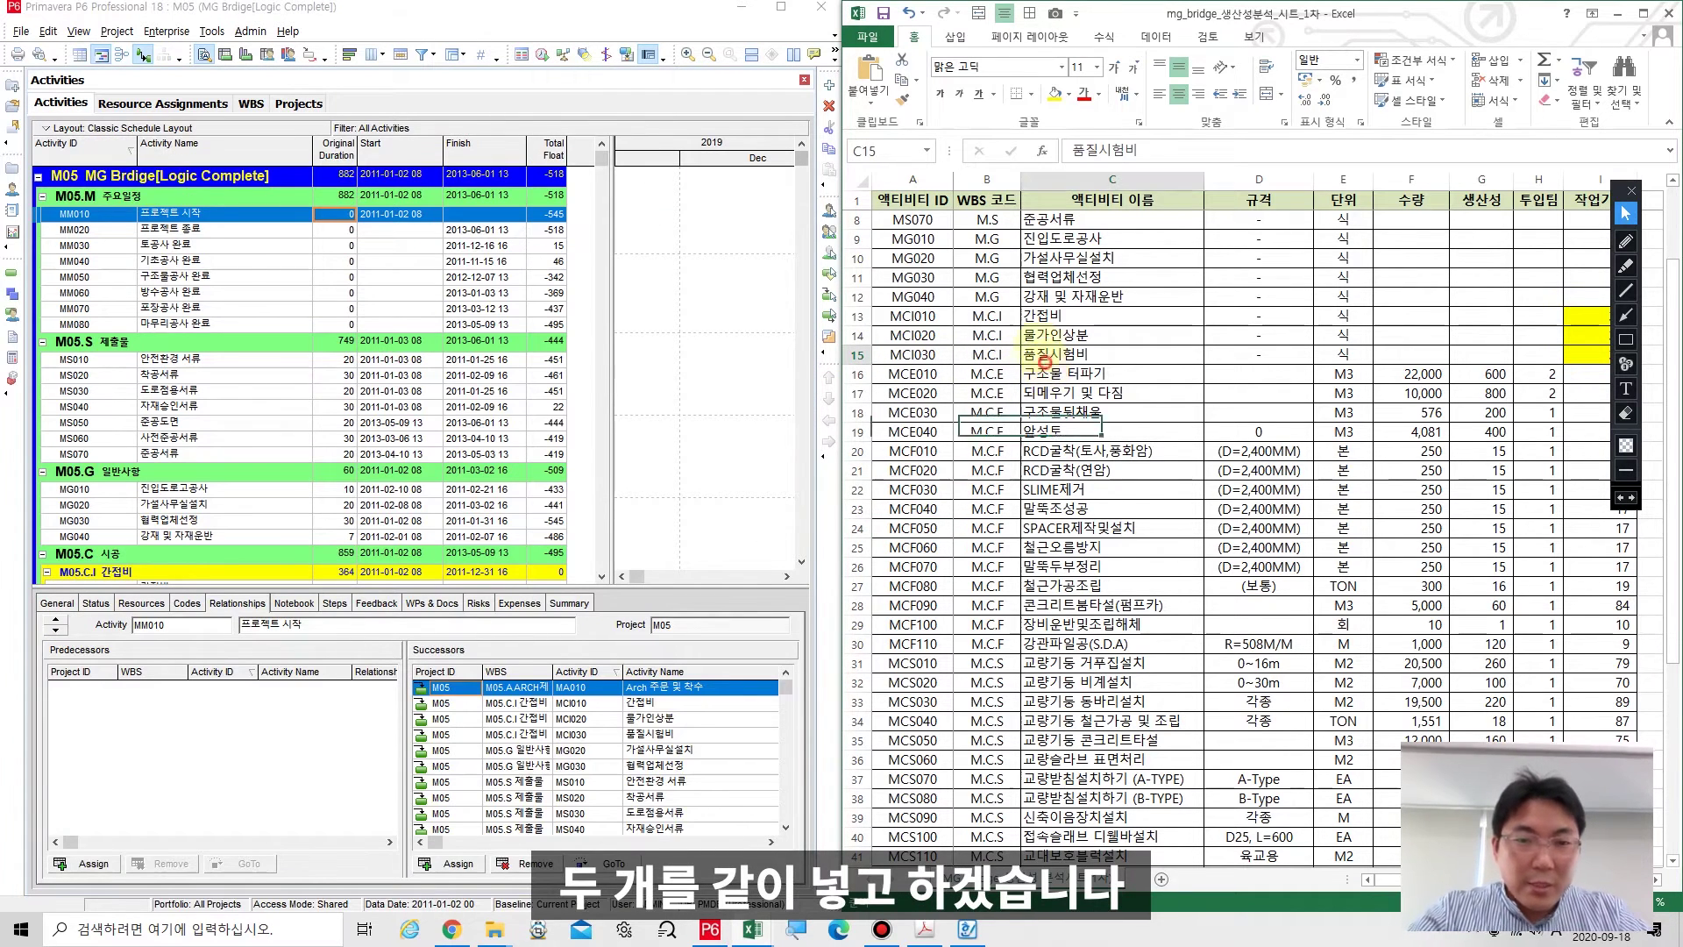
# Hide the WBS 코드, 규격 and 단위 columns in the Excel sheet and widen the Primavera P6 window to meet it.
pyautogui.click(988, 179)
pyautogui.rightClick(1003, 178)
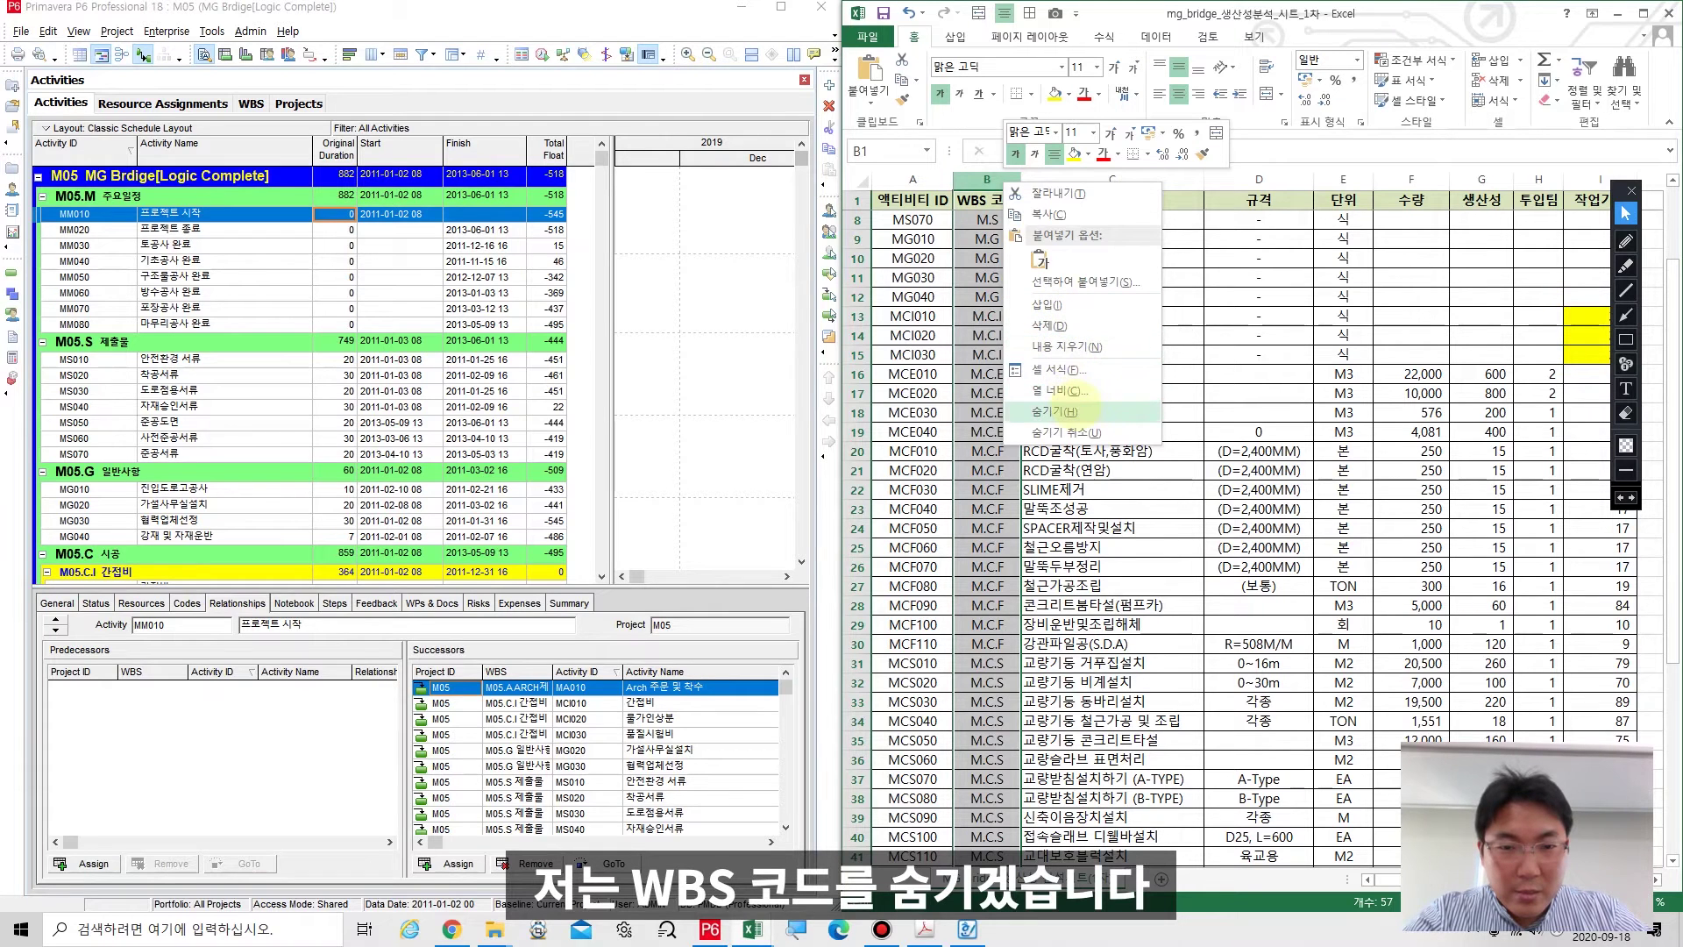
pyautogui.click(1057, 411)
pyautogui.moveTo(1190, 179); pyautogui.dragTo(1276, 176)
pyautogui.rightClick(1275, 171)
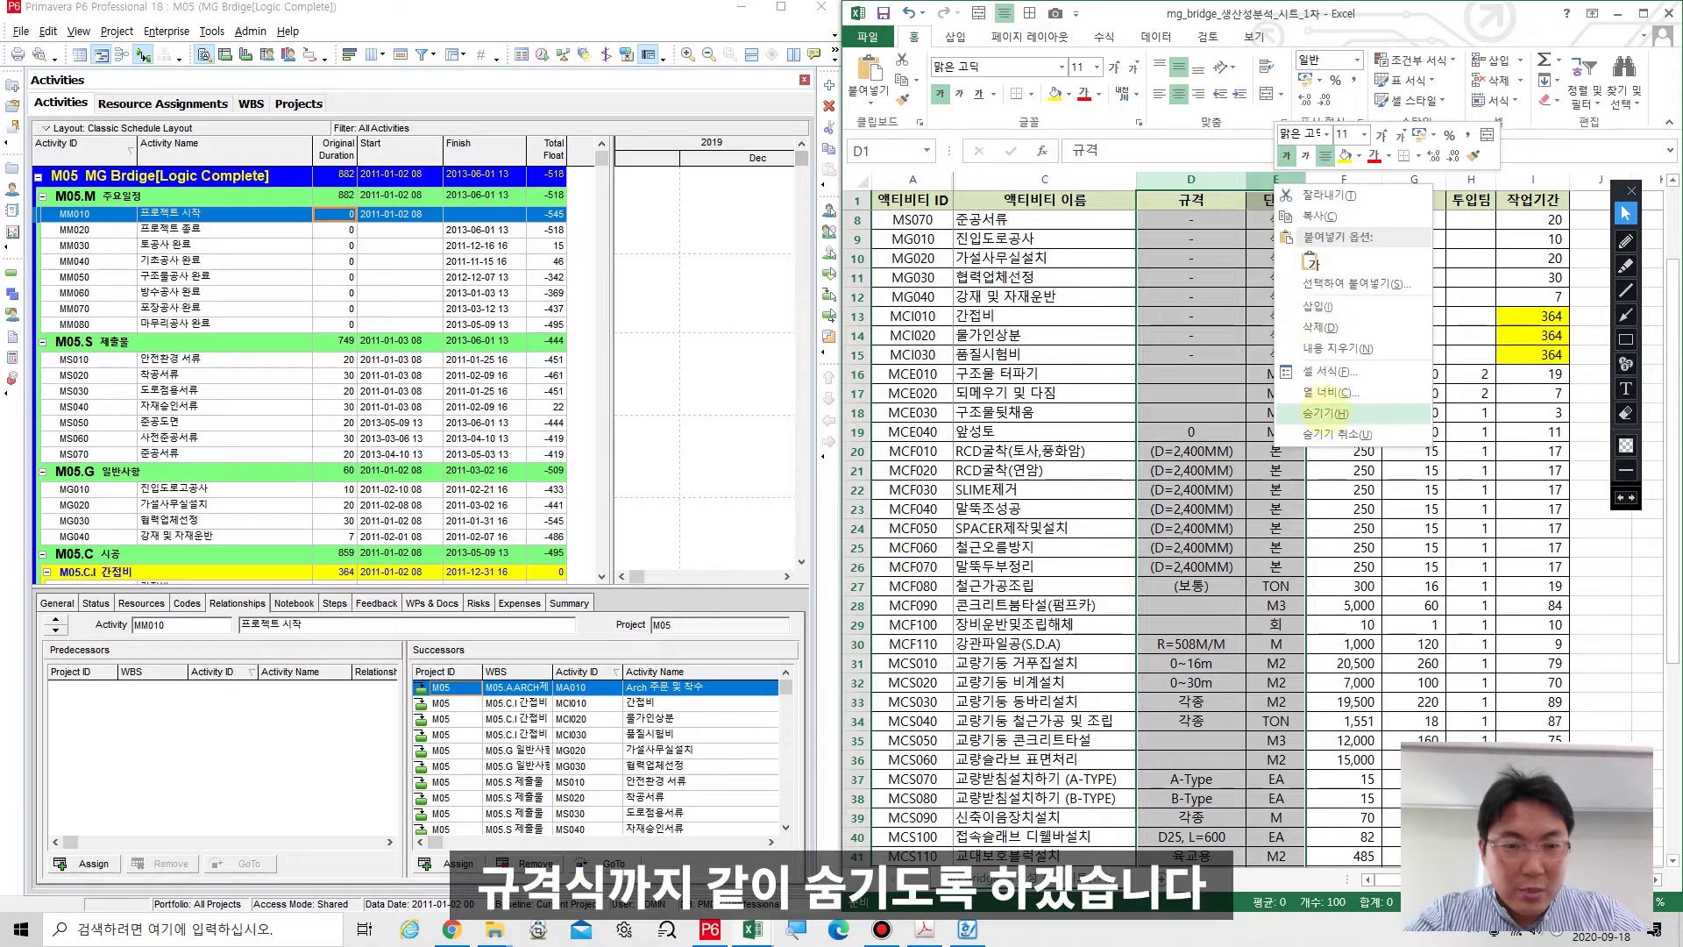
pyautogui.click(1312, 410)
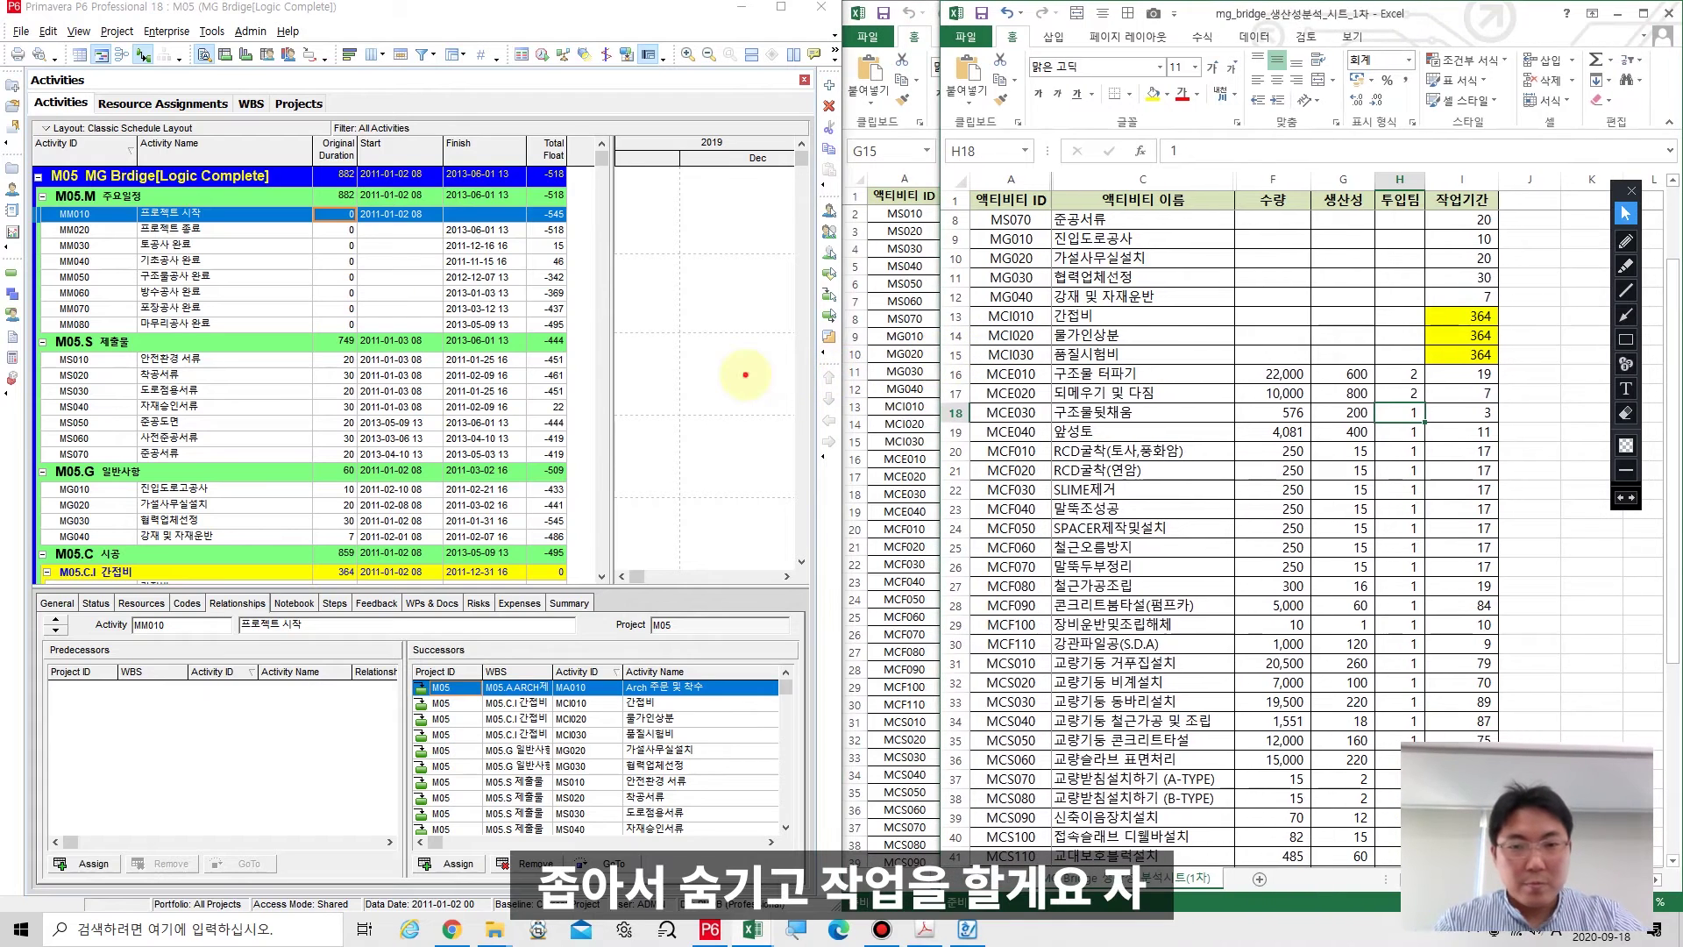
pyautogui.click(745, 375)
pyautogui.moveTo(842, 368); pyautogui.dragTo(952, 361)
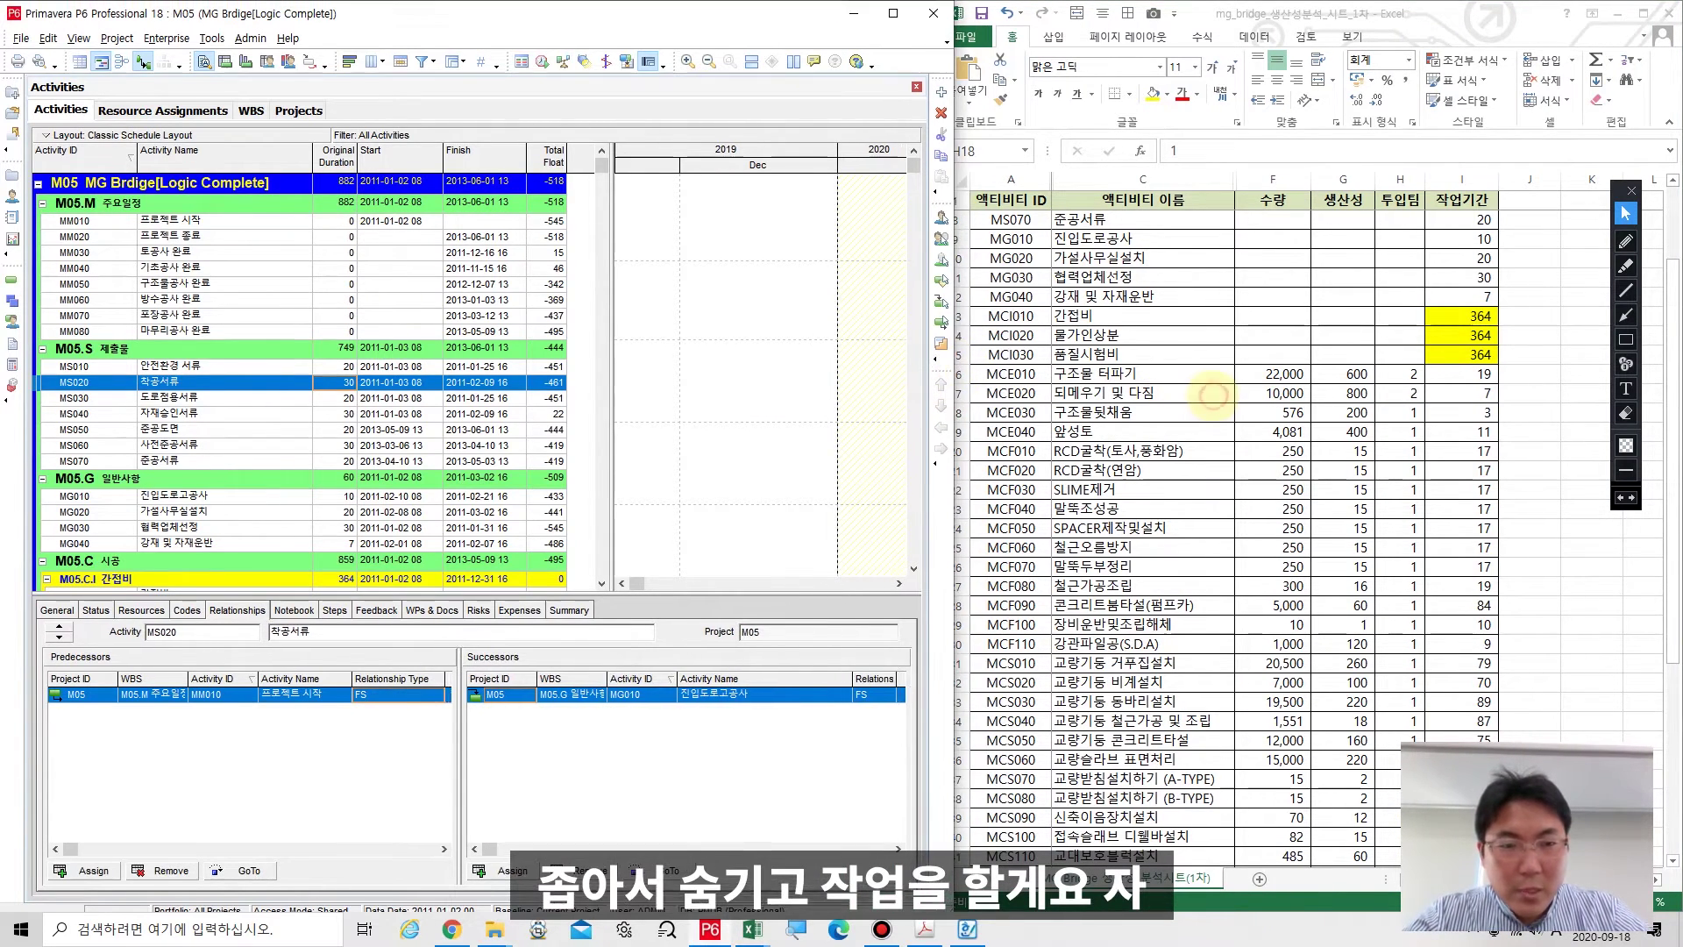
# Compare the sheet's durations for MS010 through MG040 with M05's activities, and review the durations of the 간접비 and 토공사 groups.
pyautogui.click(387, 304)
pyautogui.scroll(-2, 387, 303)
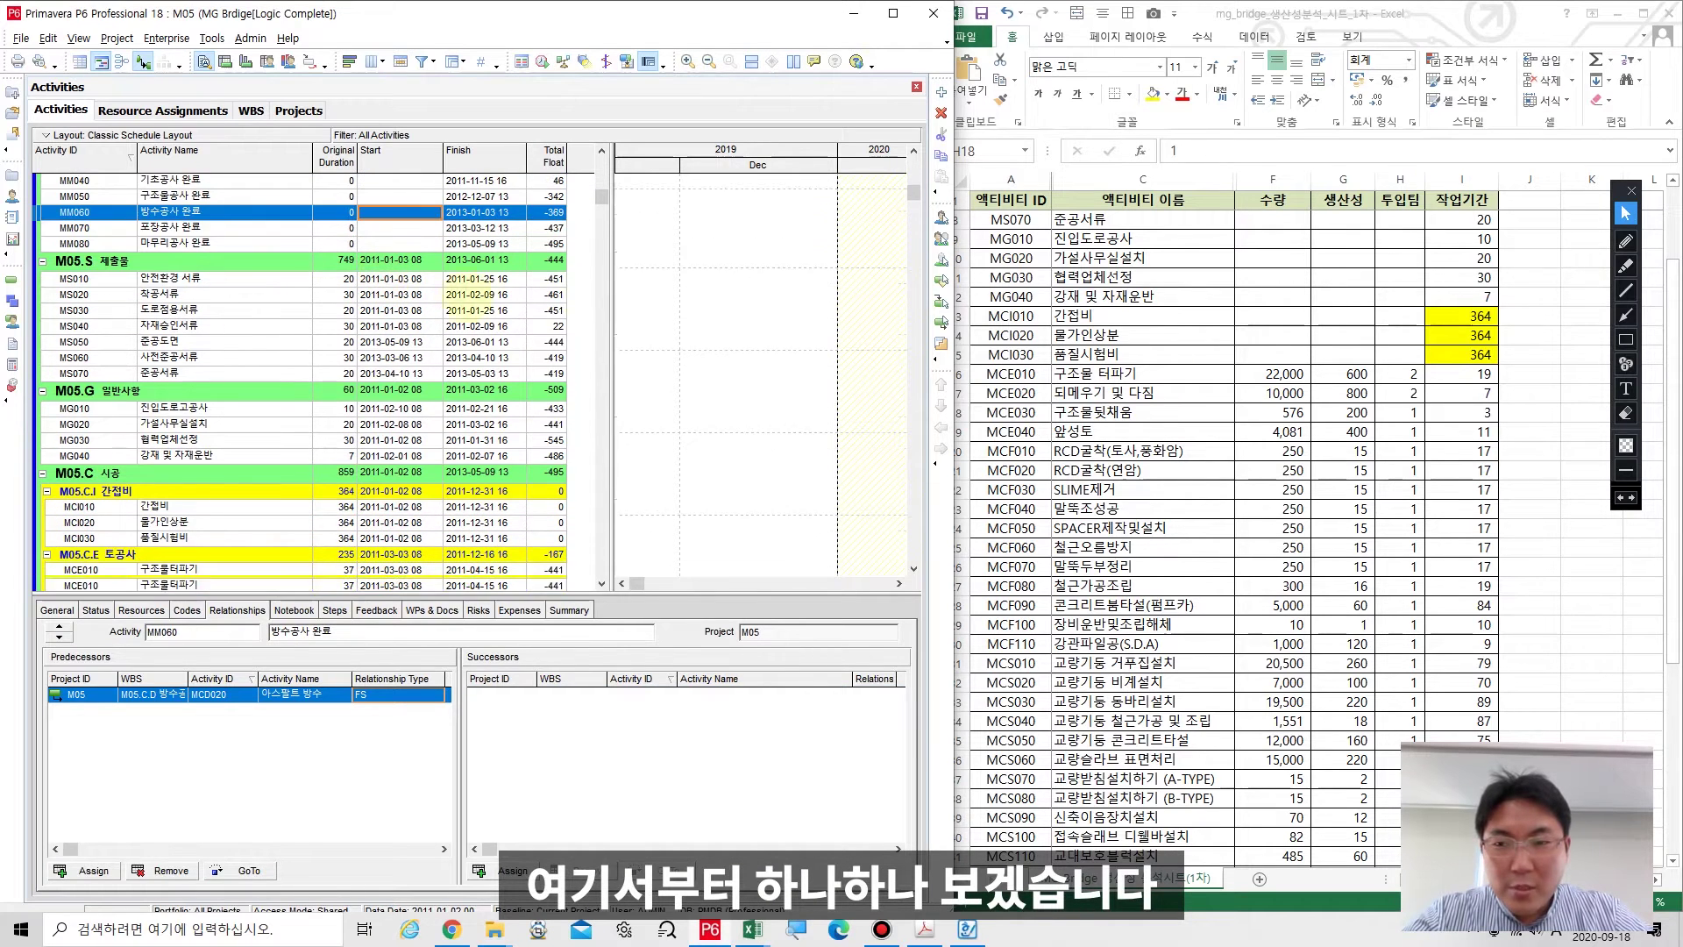
pyautogui.click(1455, 215)
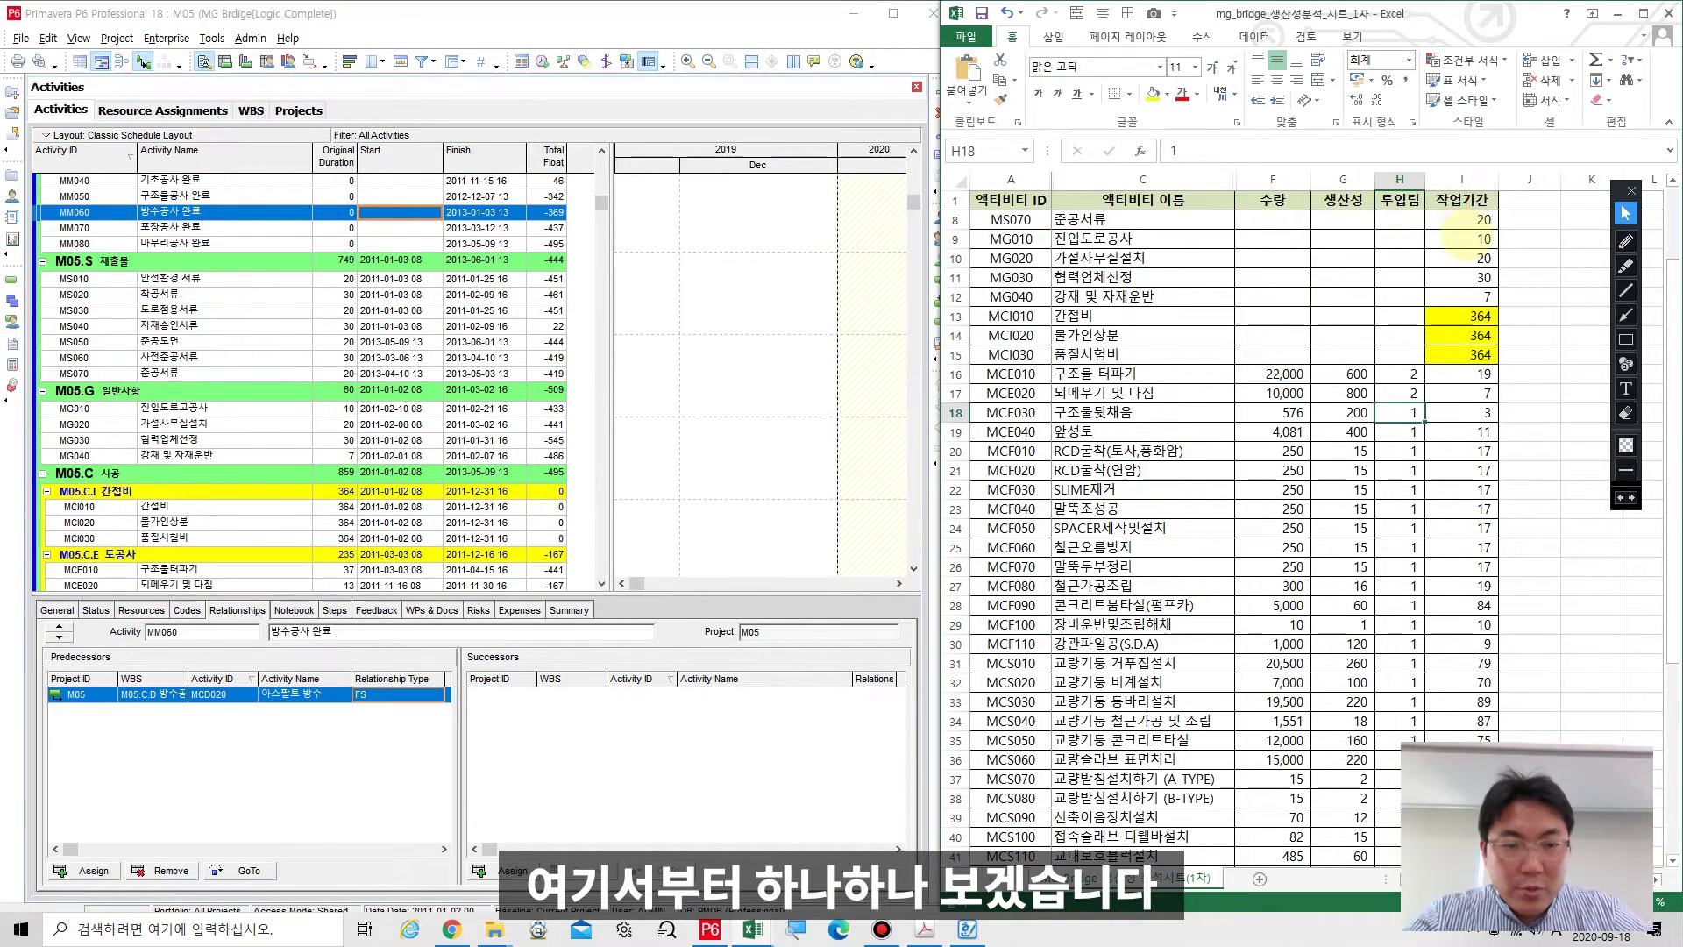
pyautogui.scroll(3, 1416, 299)
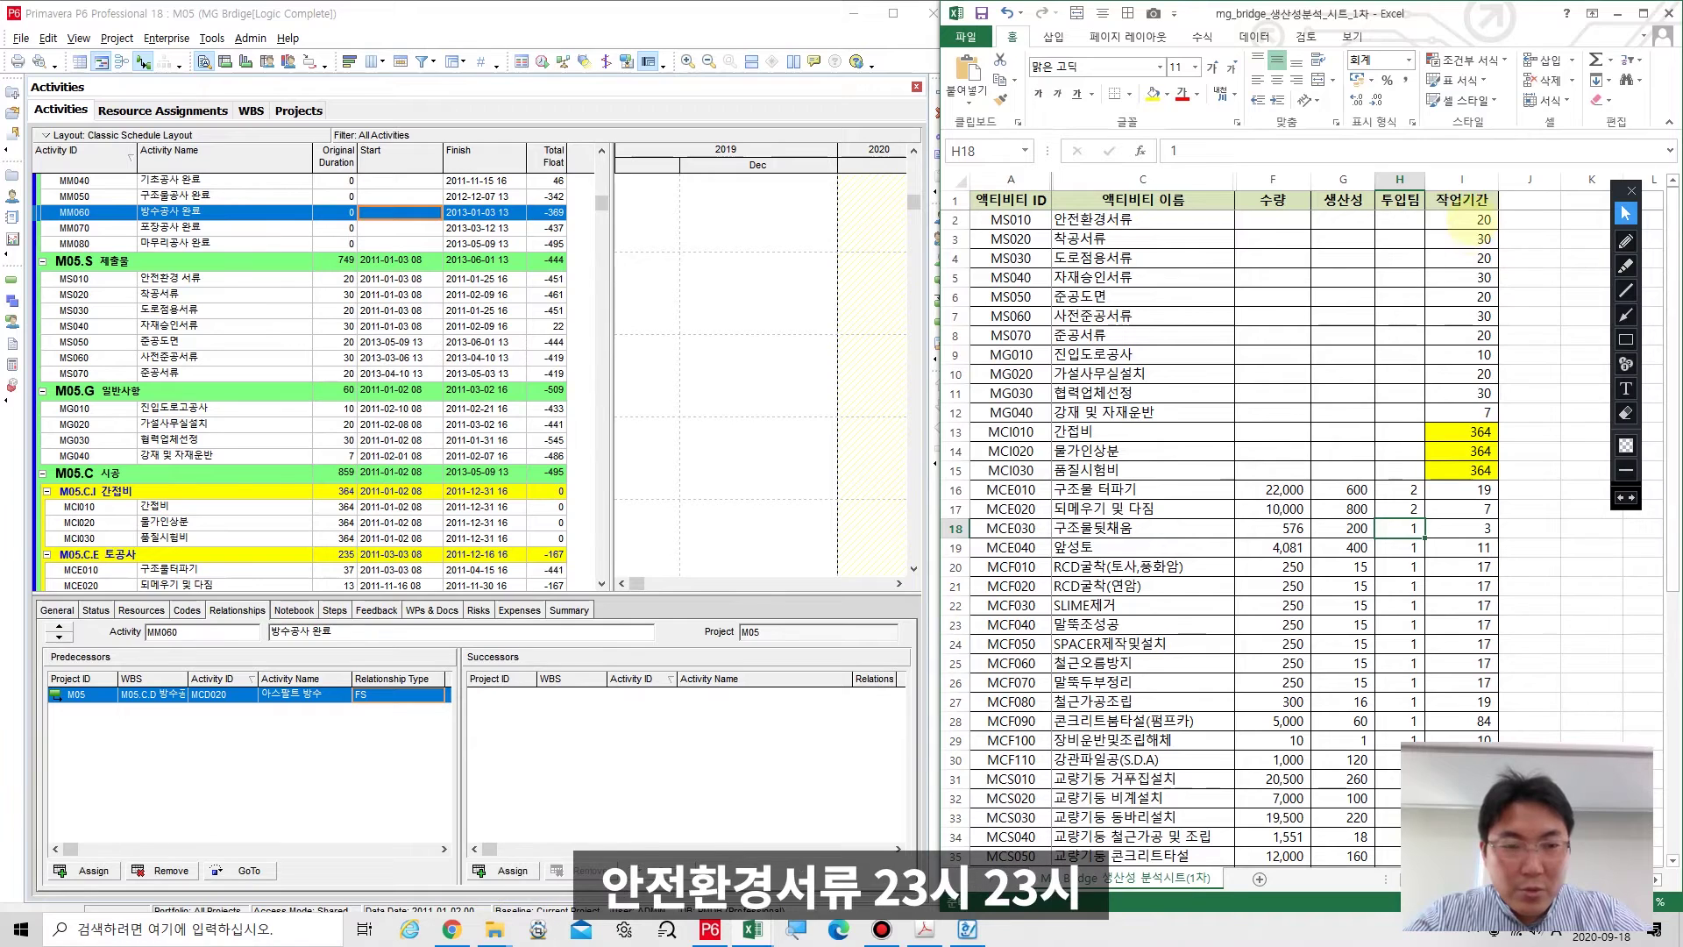
pyautogui.click(1463, 220)
pyautogui.click(1462, 412)
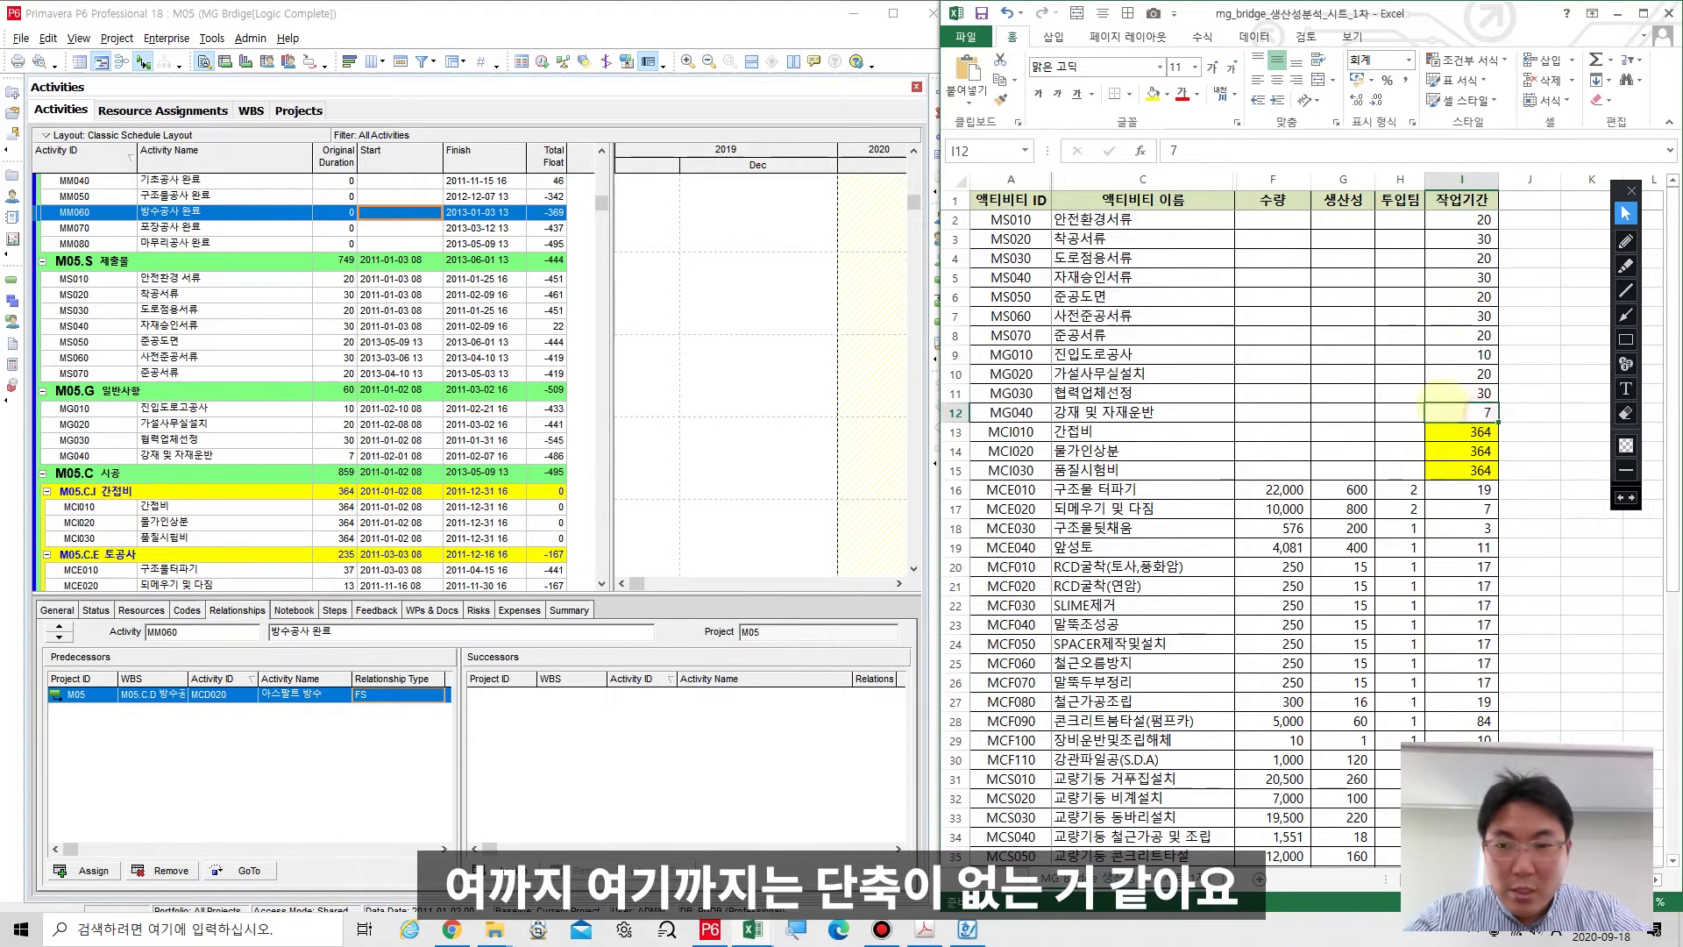
pyautogui.click(338, 456)
pyautogui.scroll(-5, 360, 421)
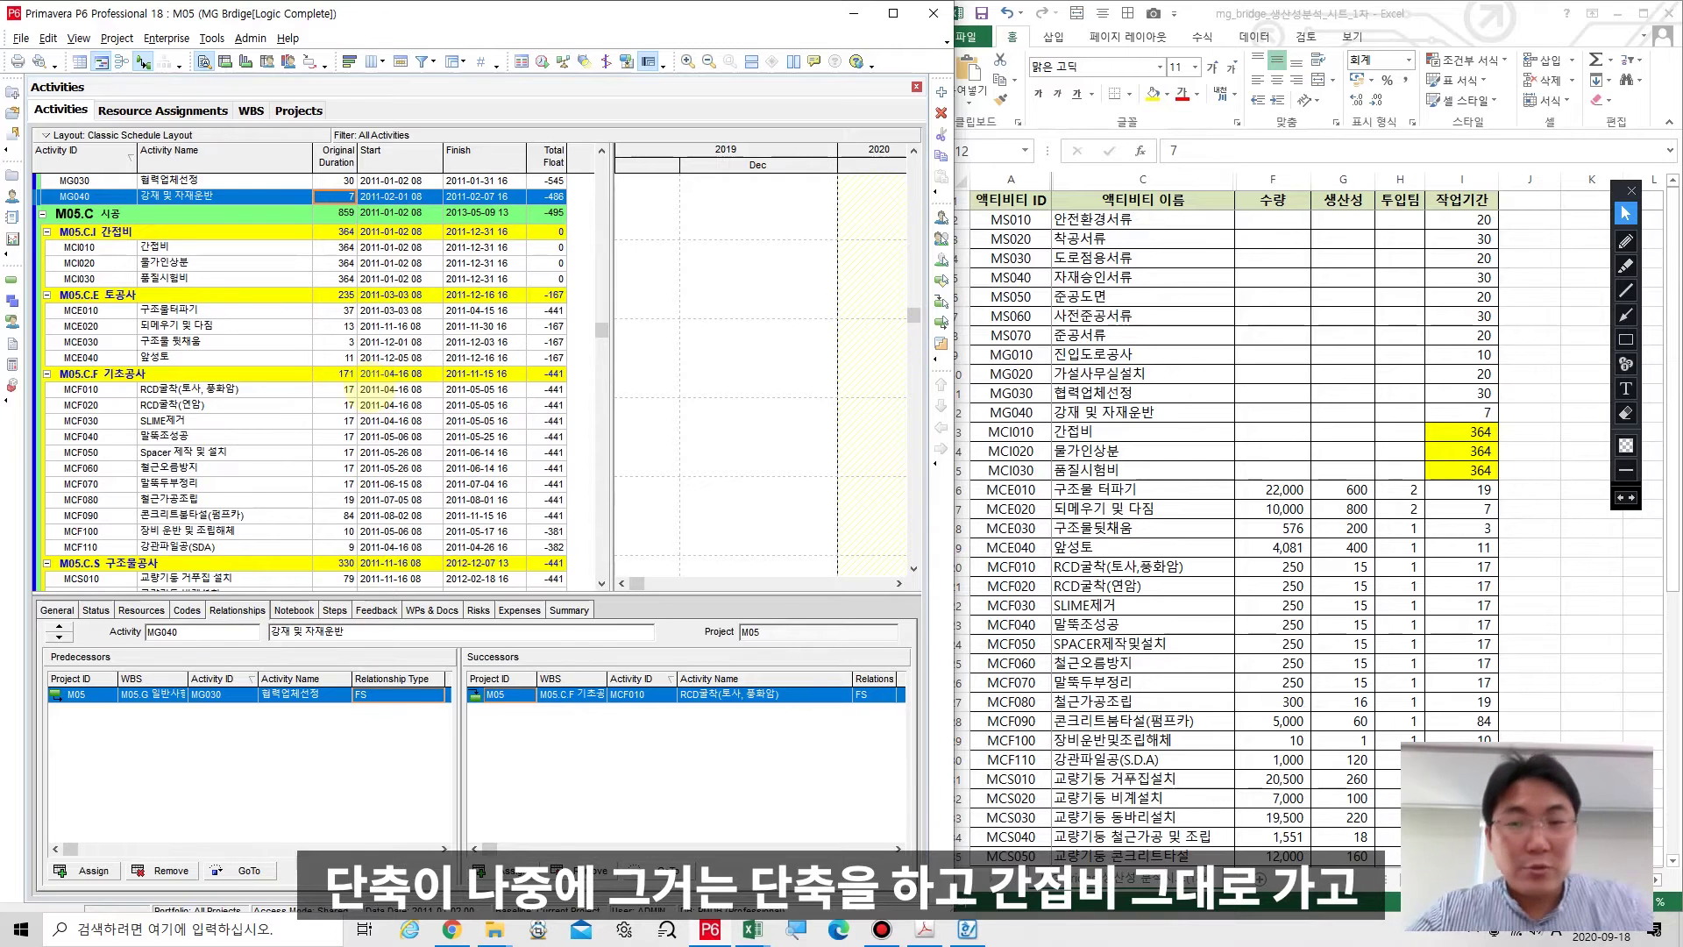
pyautogui.scroll(-3, 290, 241)
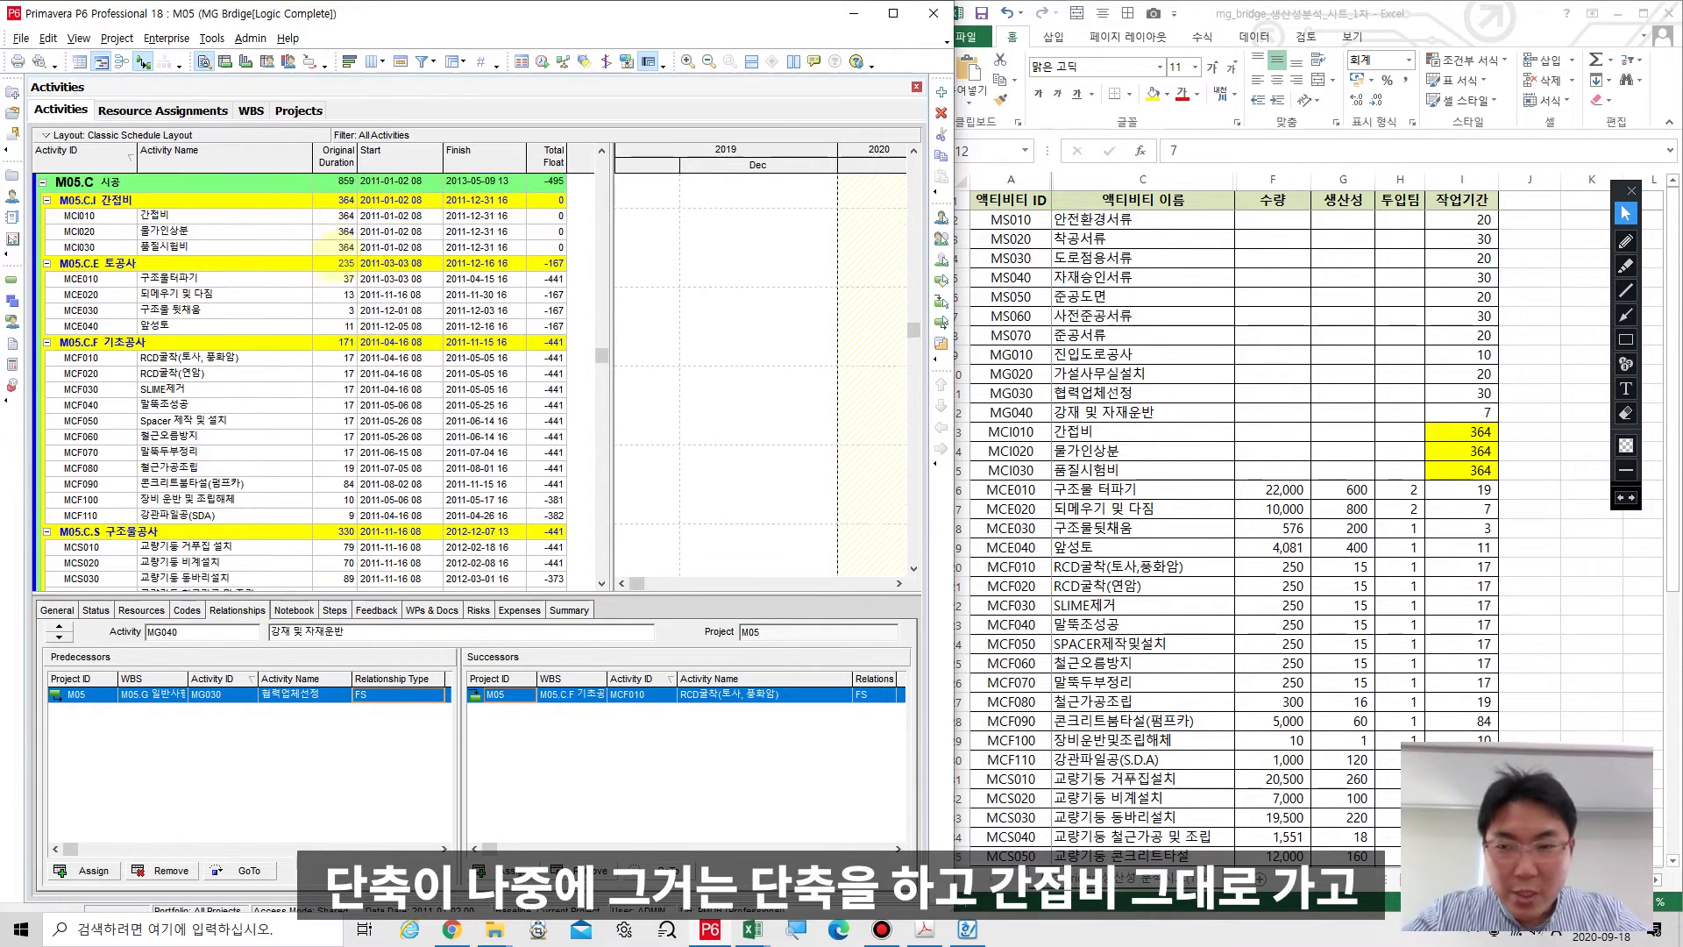
# Set the crew counts (투입팀) of MCE010 구조물 터파기 and MCE020 되메우기 및 다짐 to 1 in the Excel sheet.
pyautogui.click(1043, 419)
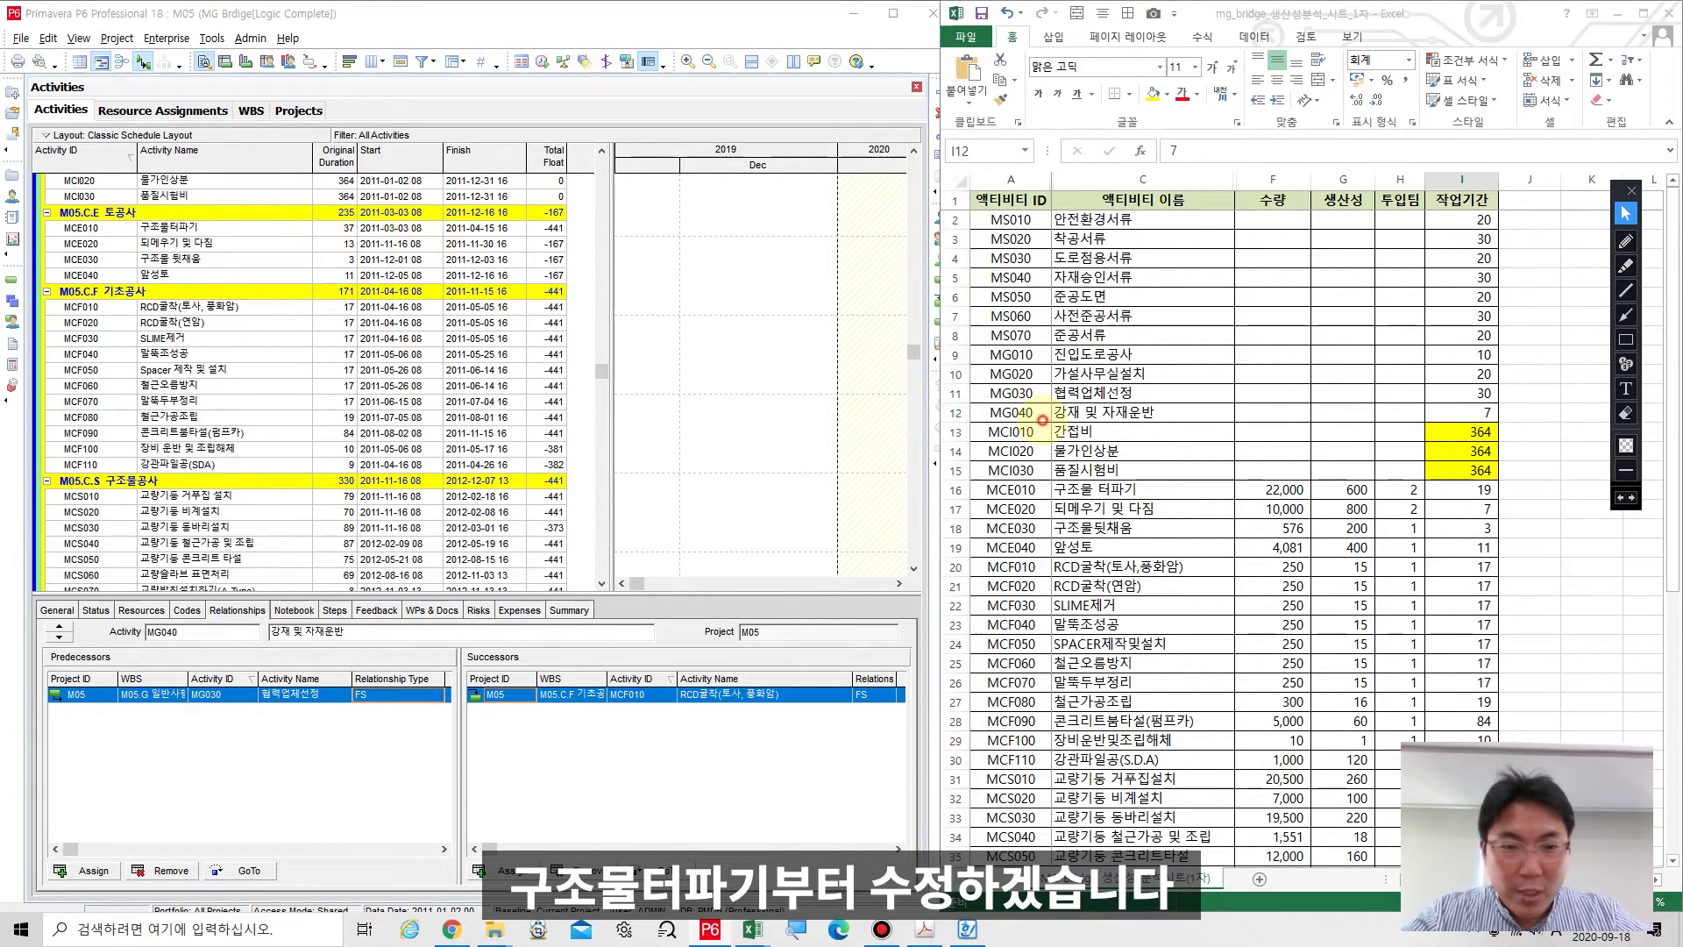
pyautogui.scroll(-4, 1407, 395)
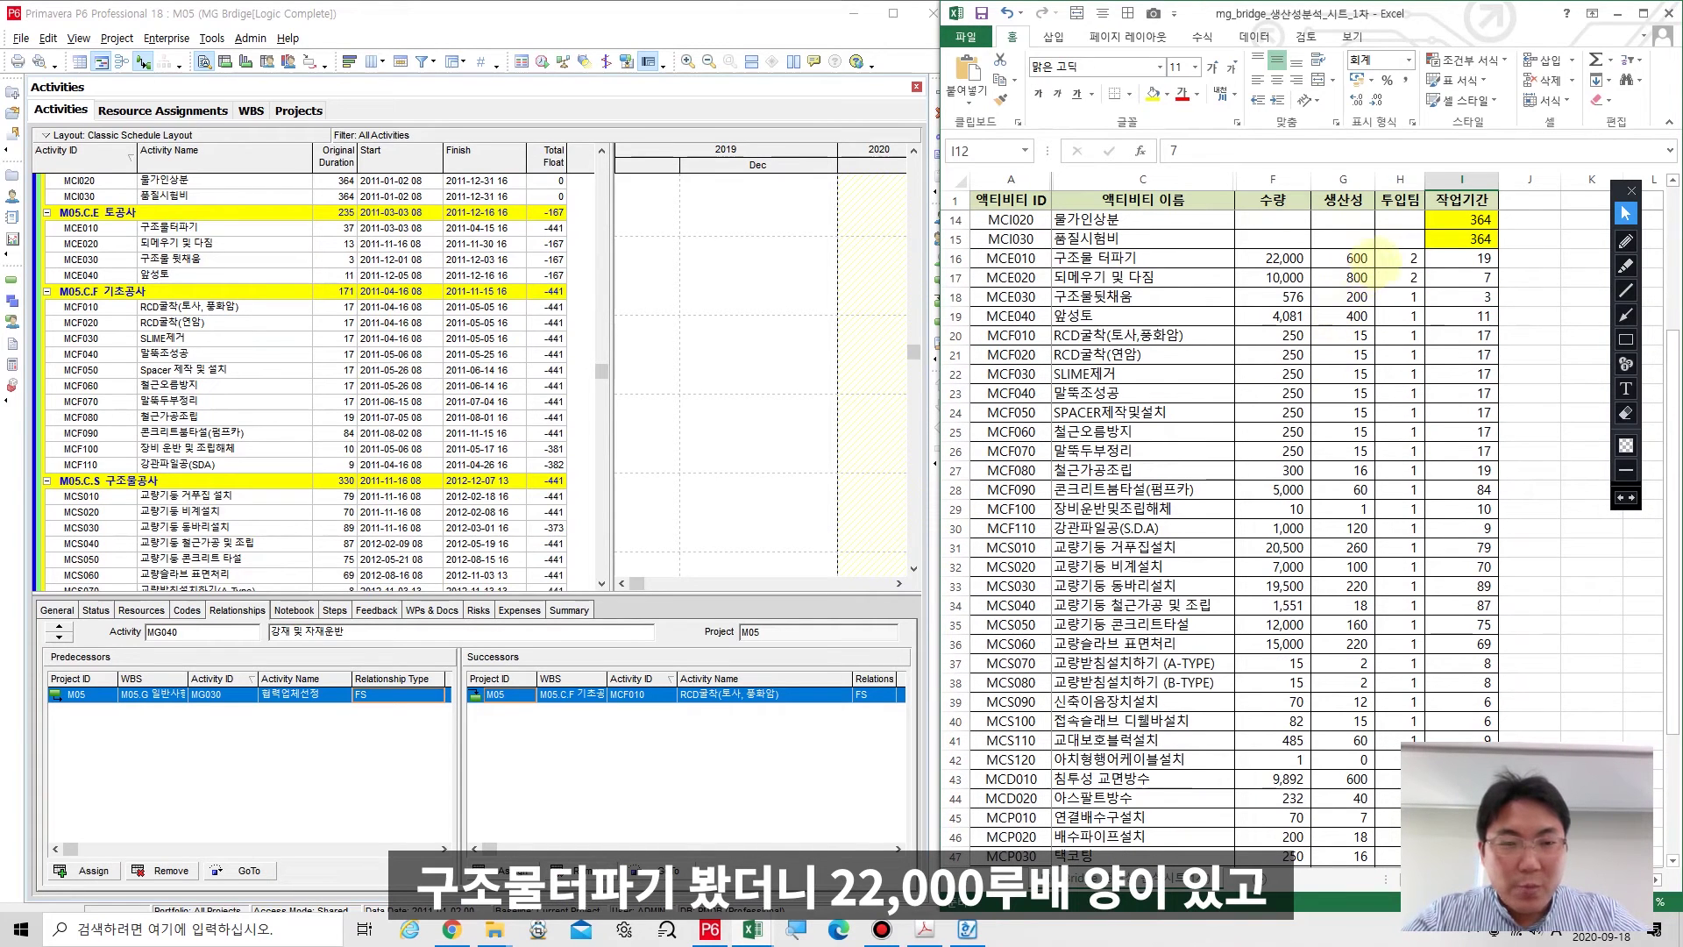
pyautogui.click(1398, 260)
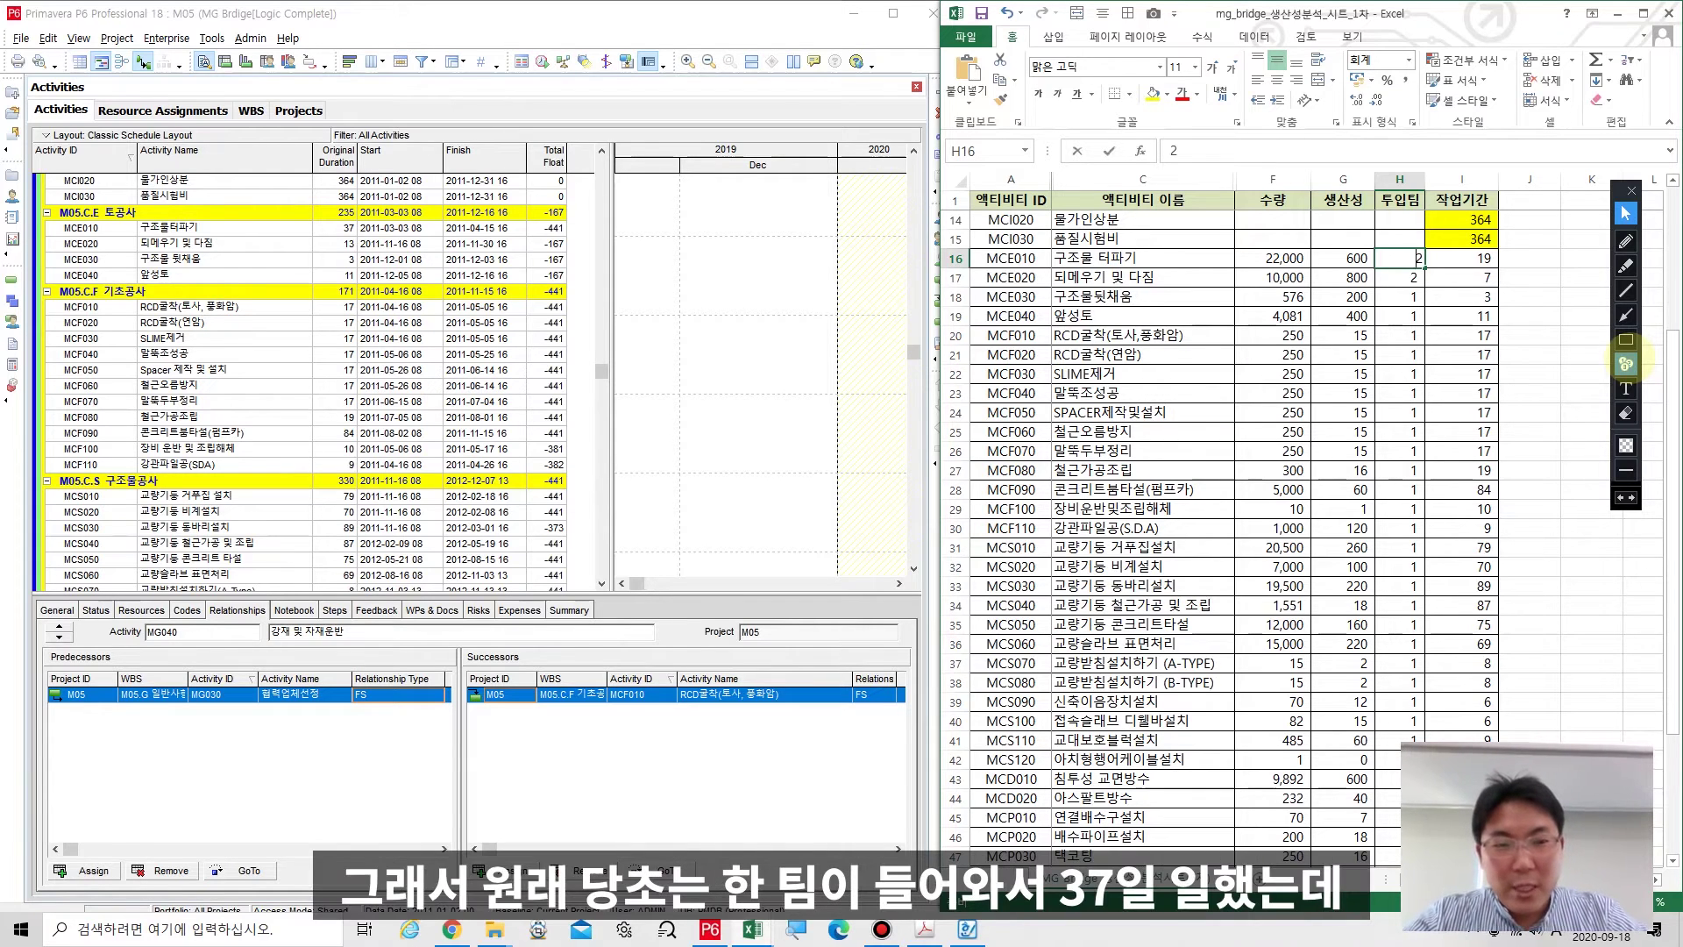
pyautogui.write('1')
pyautogui.press('Return')
pyautogui.write('1')
pyautogui.press('Return')
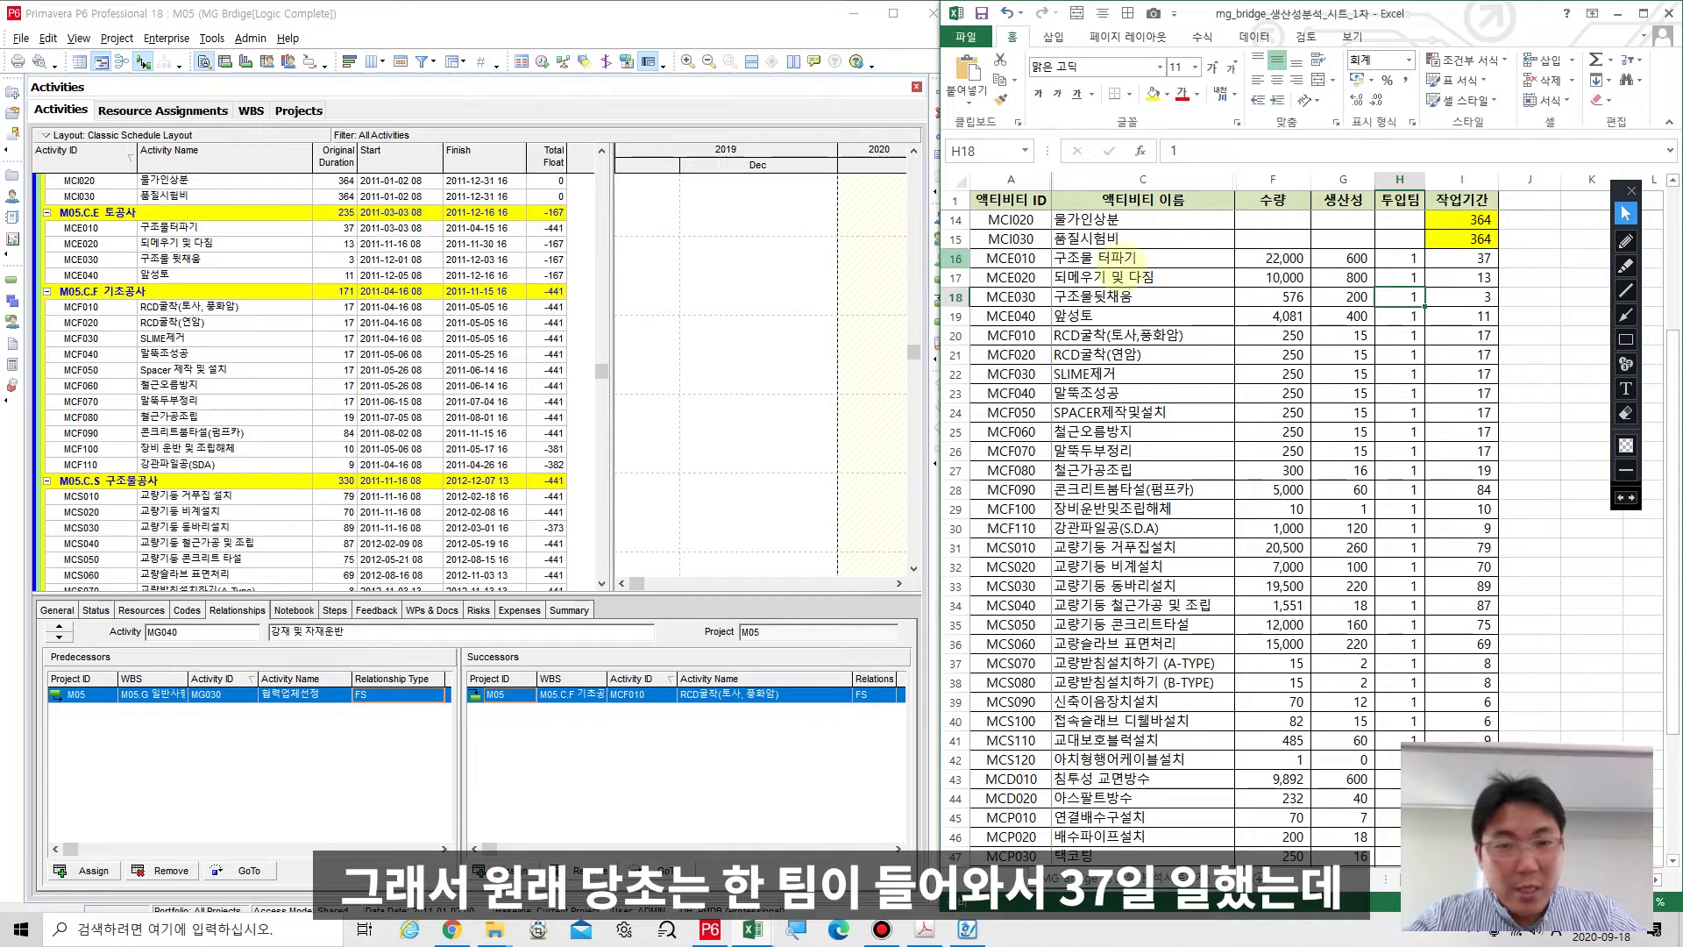
# Set the crew count of MCE010 구조물 터파기 to 3 and check its recalculated duration (작업기간).
pyautogui.doubleClick(1410, 259)
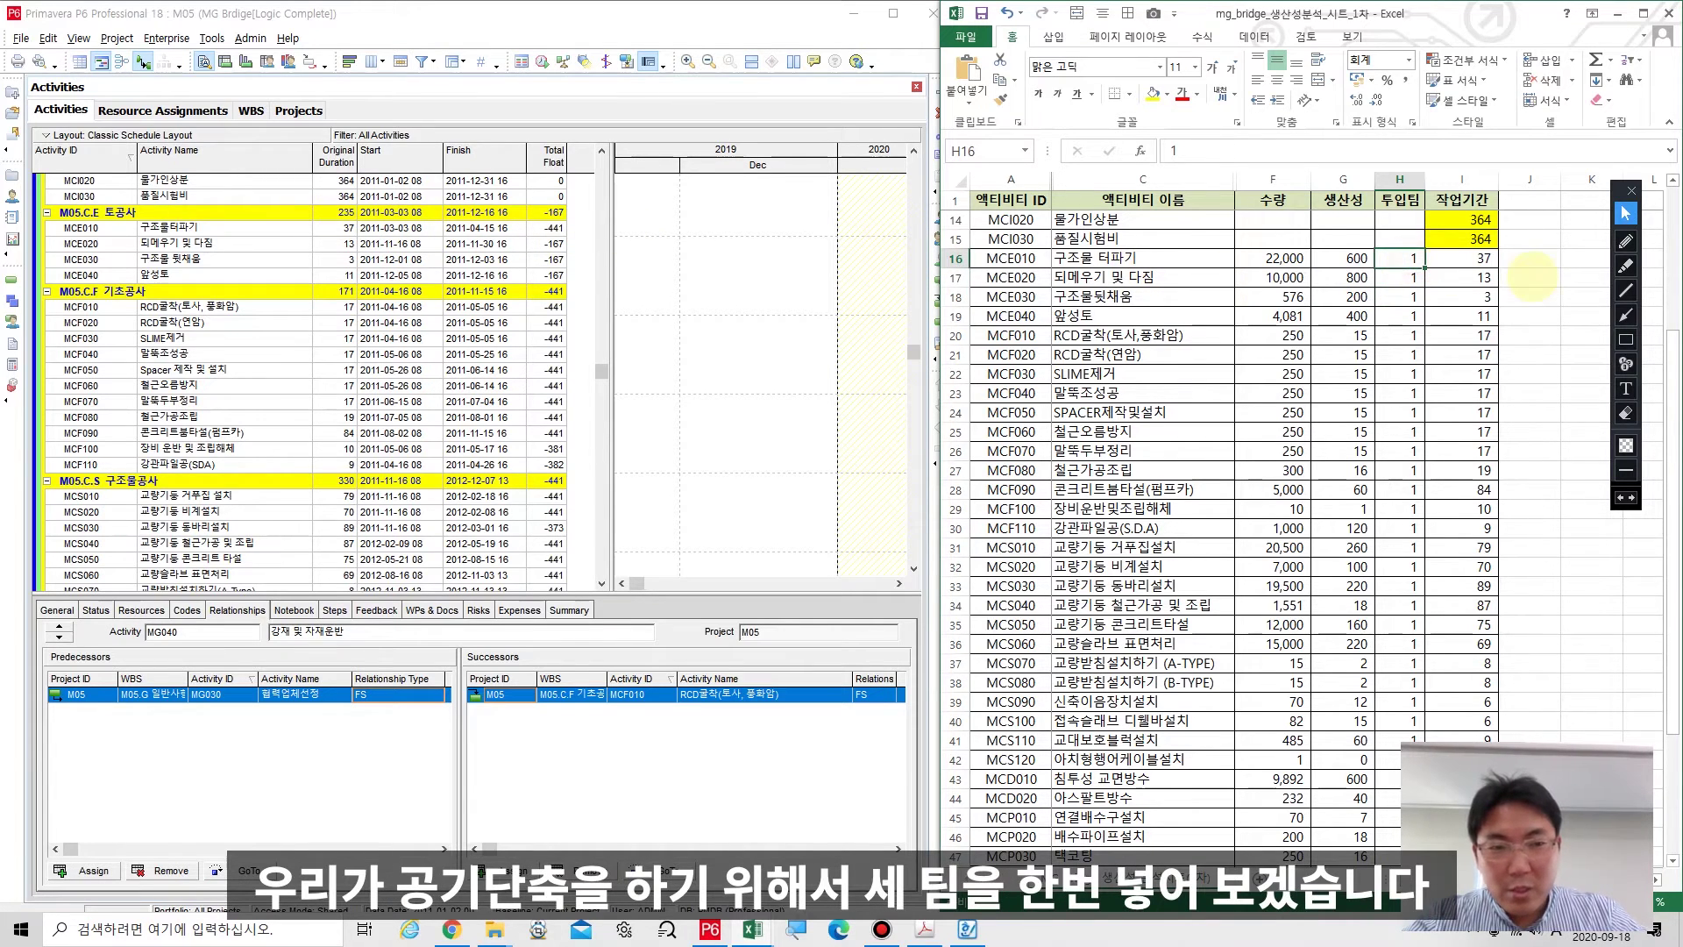
pyautogui.press('BackSpace')
pyautogui.write('3')
pyautogui.press('Return')
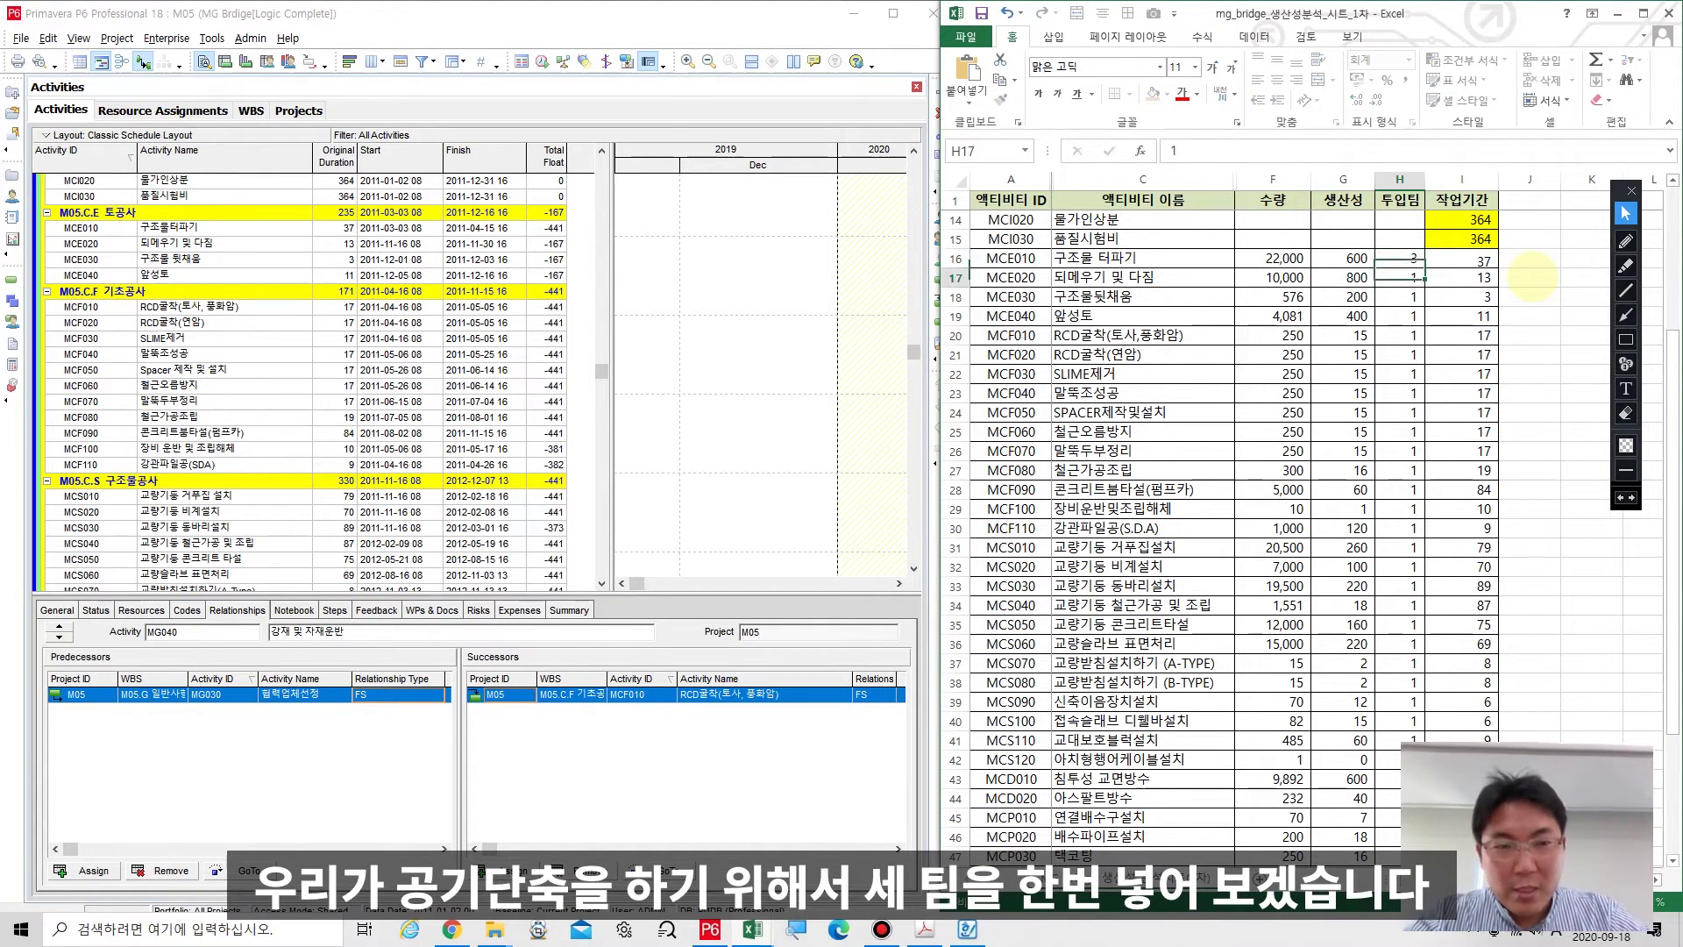
pyautogui.click(1486, 258)
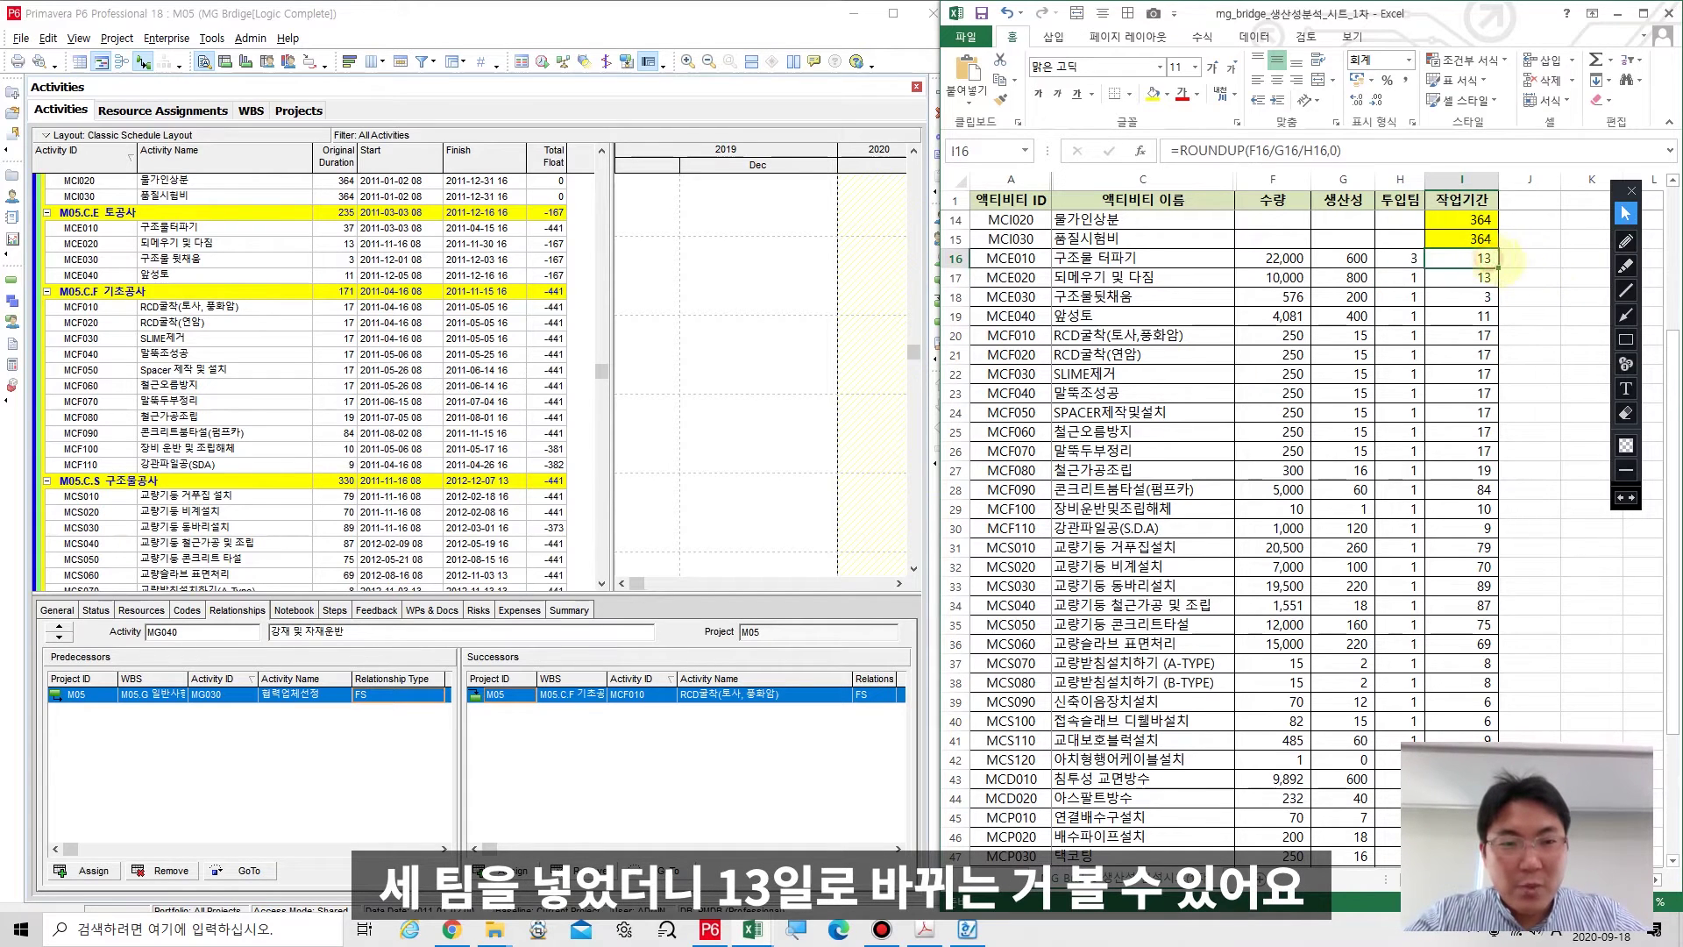
# Mark MCE010's duration cell in the sheet with a red rectangle and erase the mark.
pyautogui.click(1626, 340)
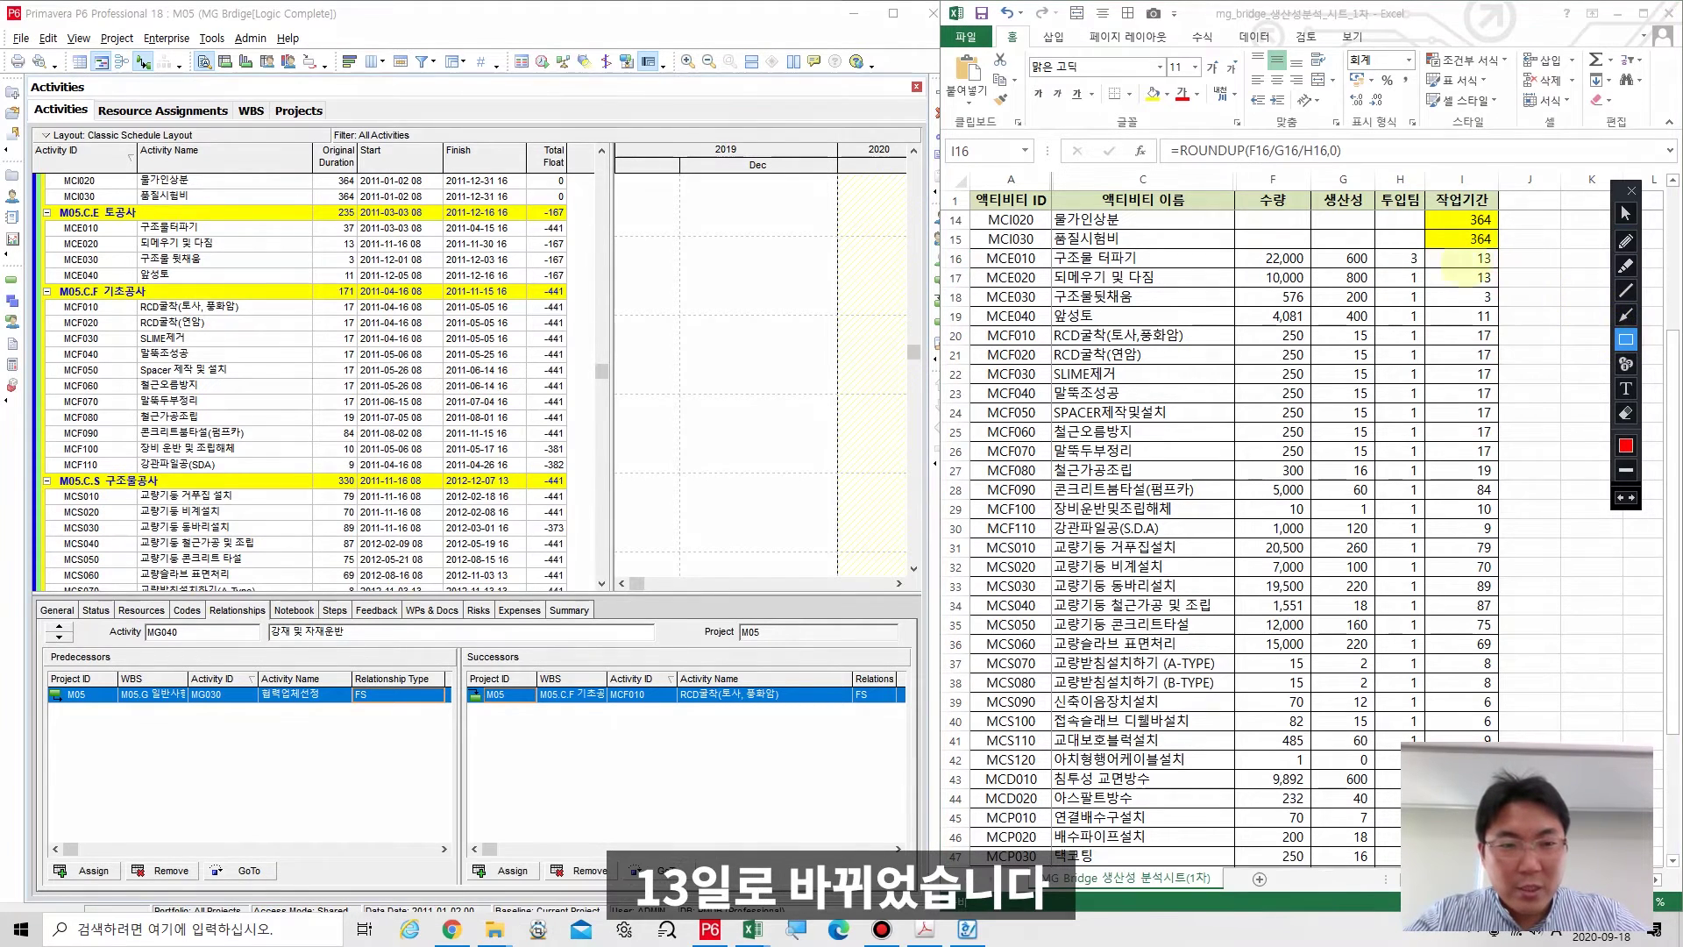
pyautogui.moveTo(1432, 250); pyautogui.dragTo(1496, 267)
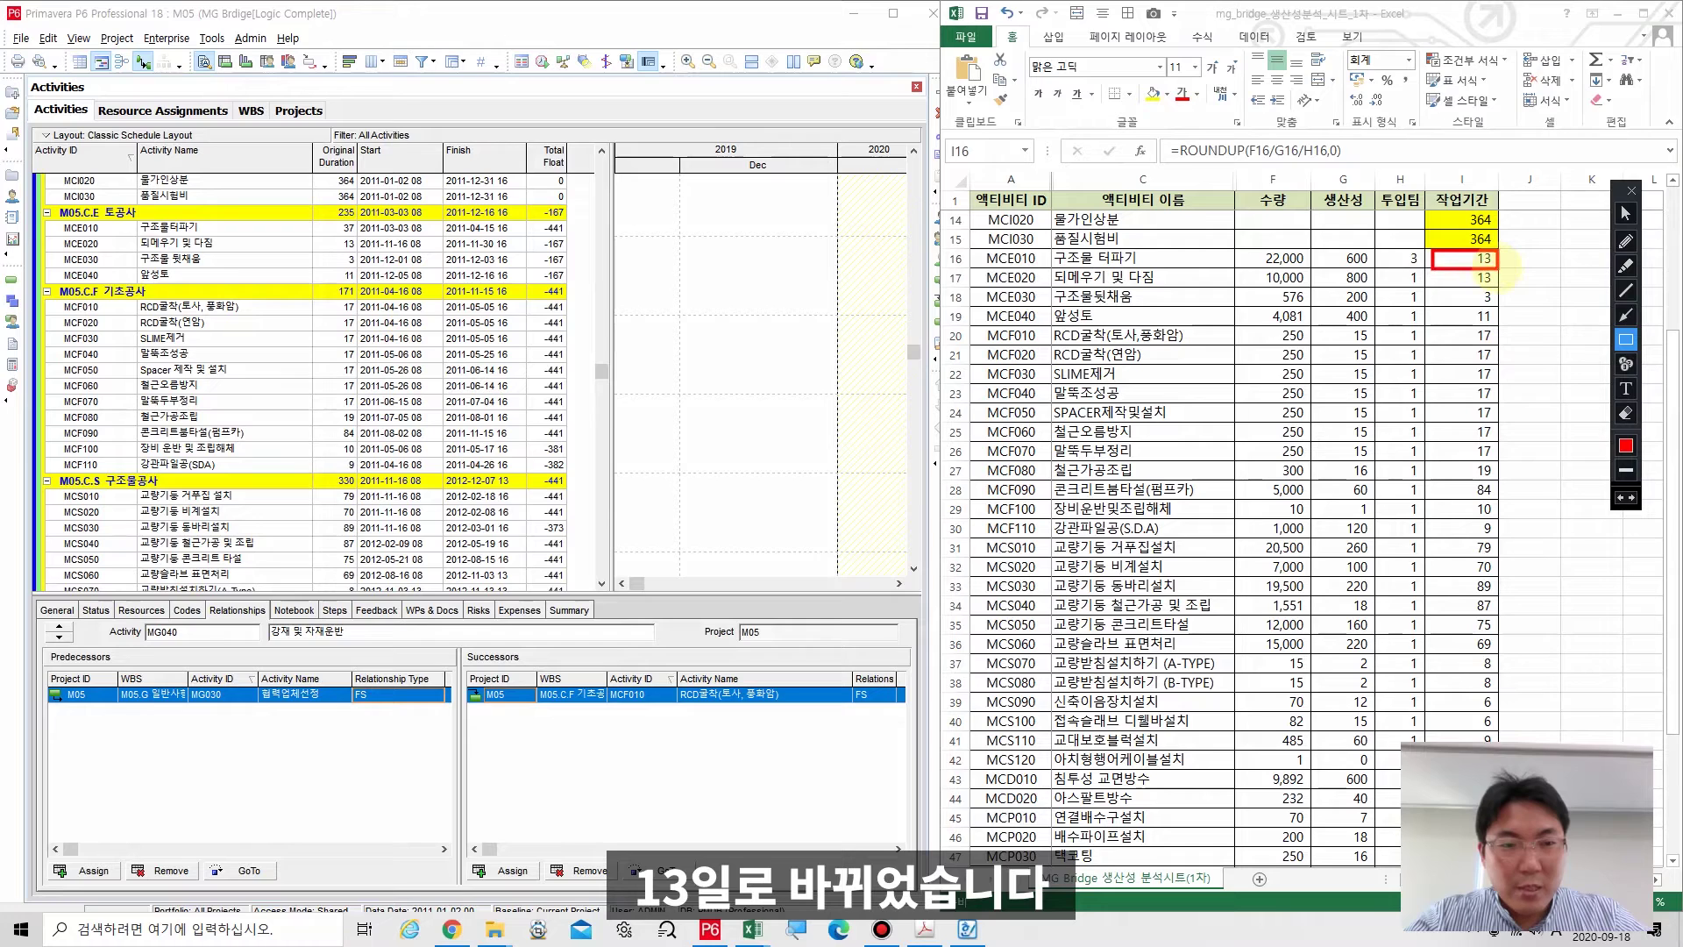
pyautogui.click(1626, 412)
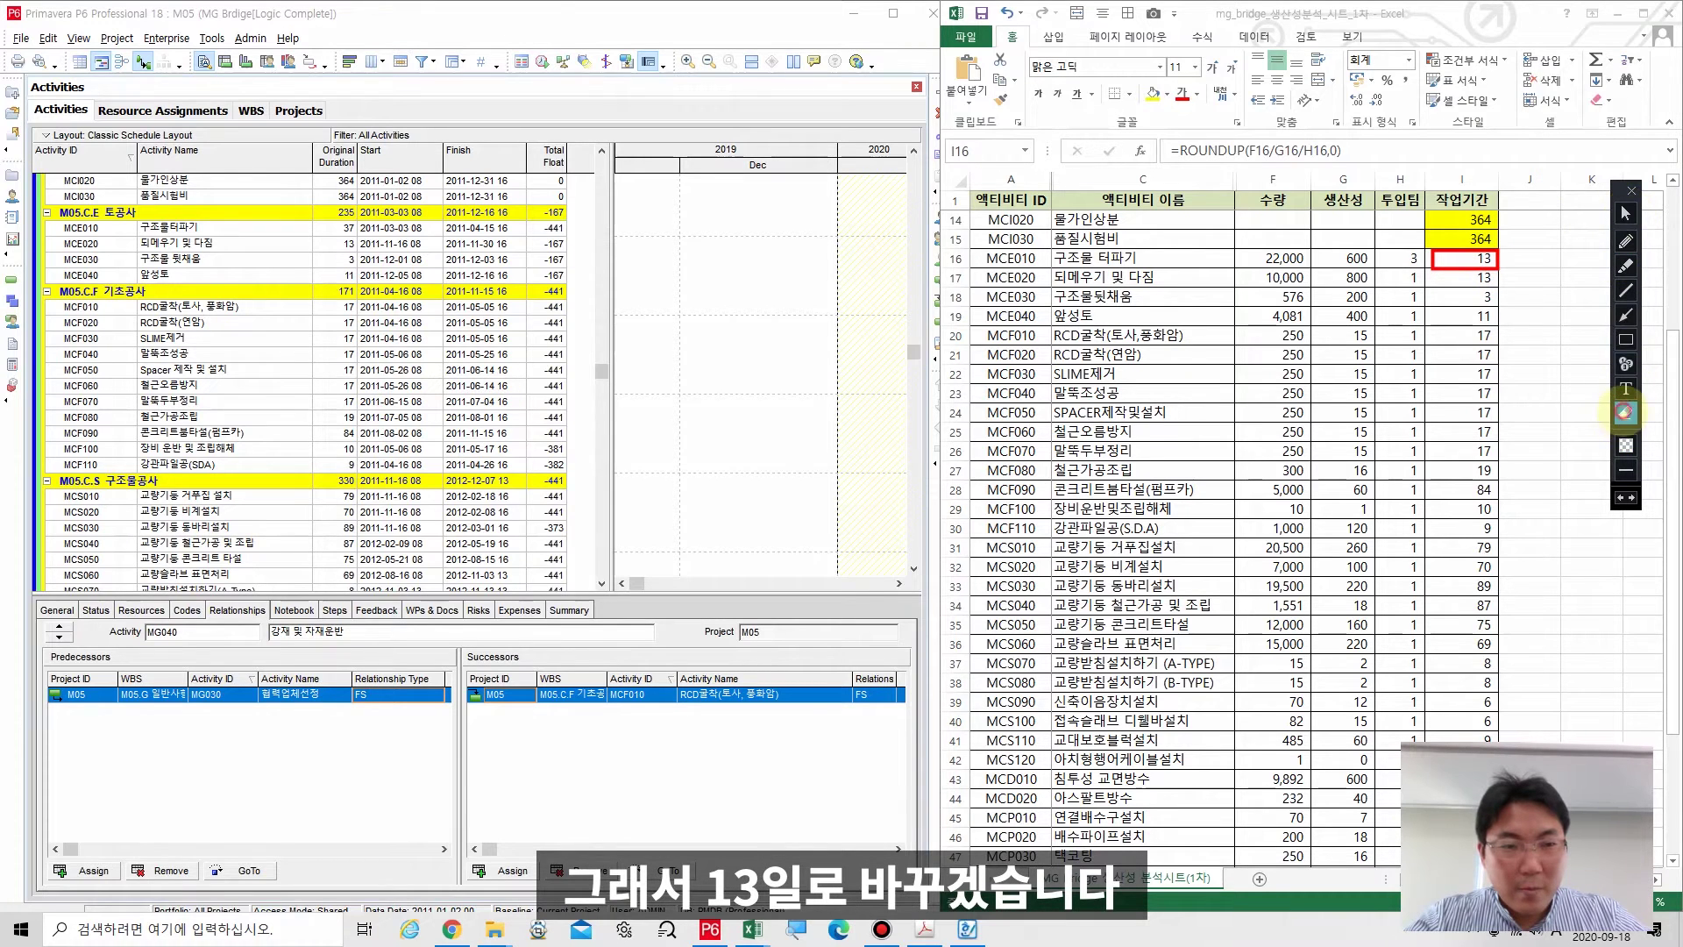
pyautogui.click(1464, 252)
pyautogui.click(1624, 212)
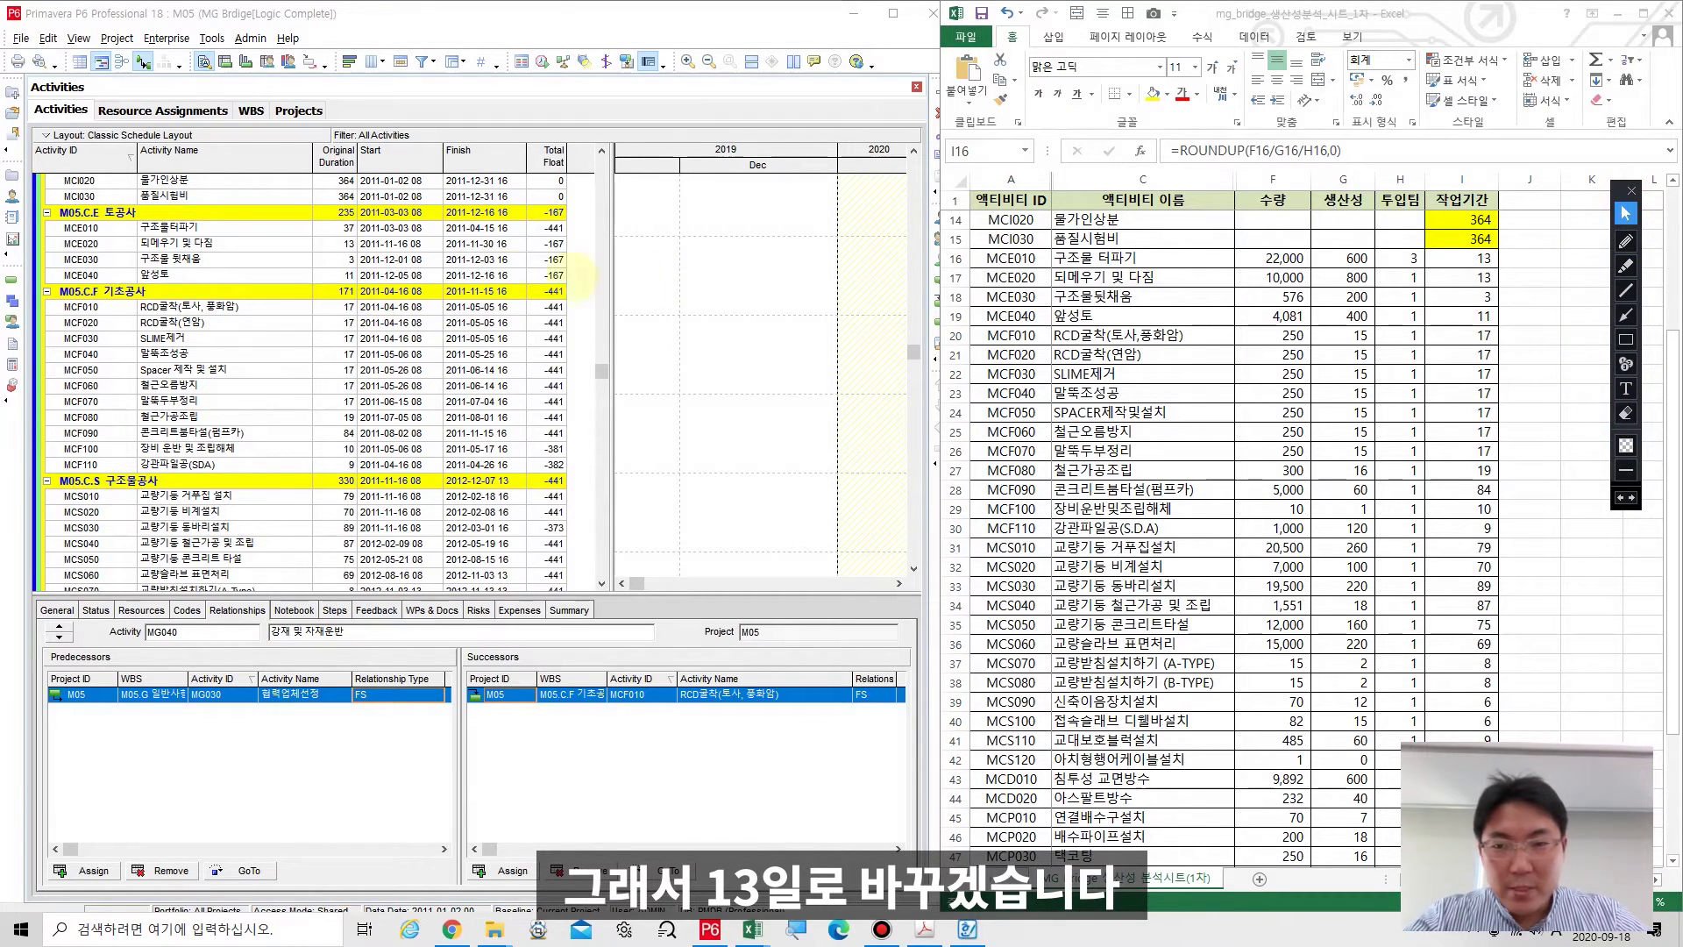
# Set the original duration of activity MCE010 구조물터파기 to 13 in Primavera P6.
pyautogui.click(324, 228)
pyautogui.write('1')
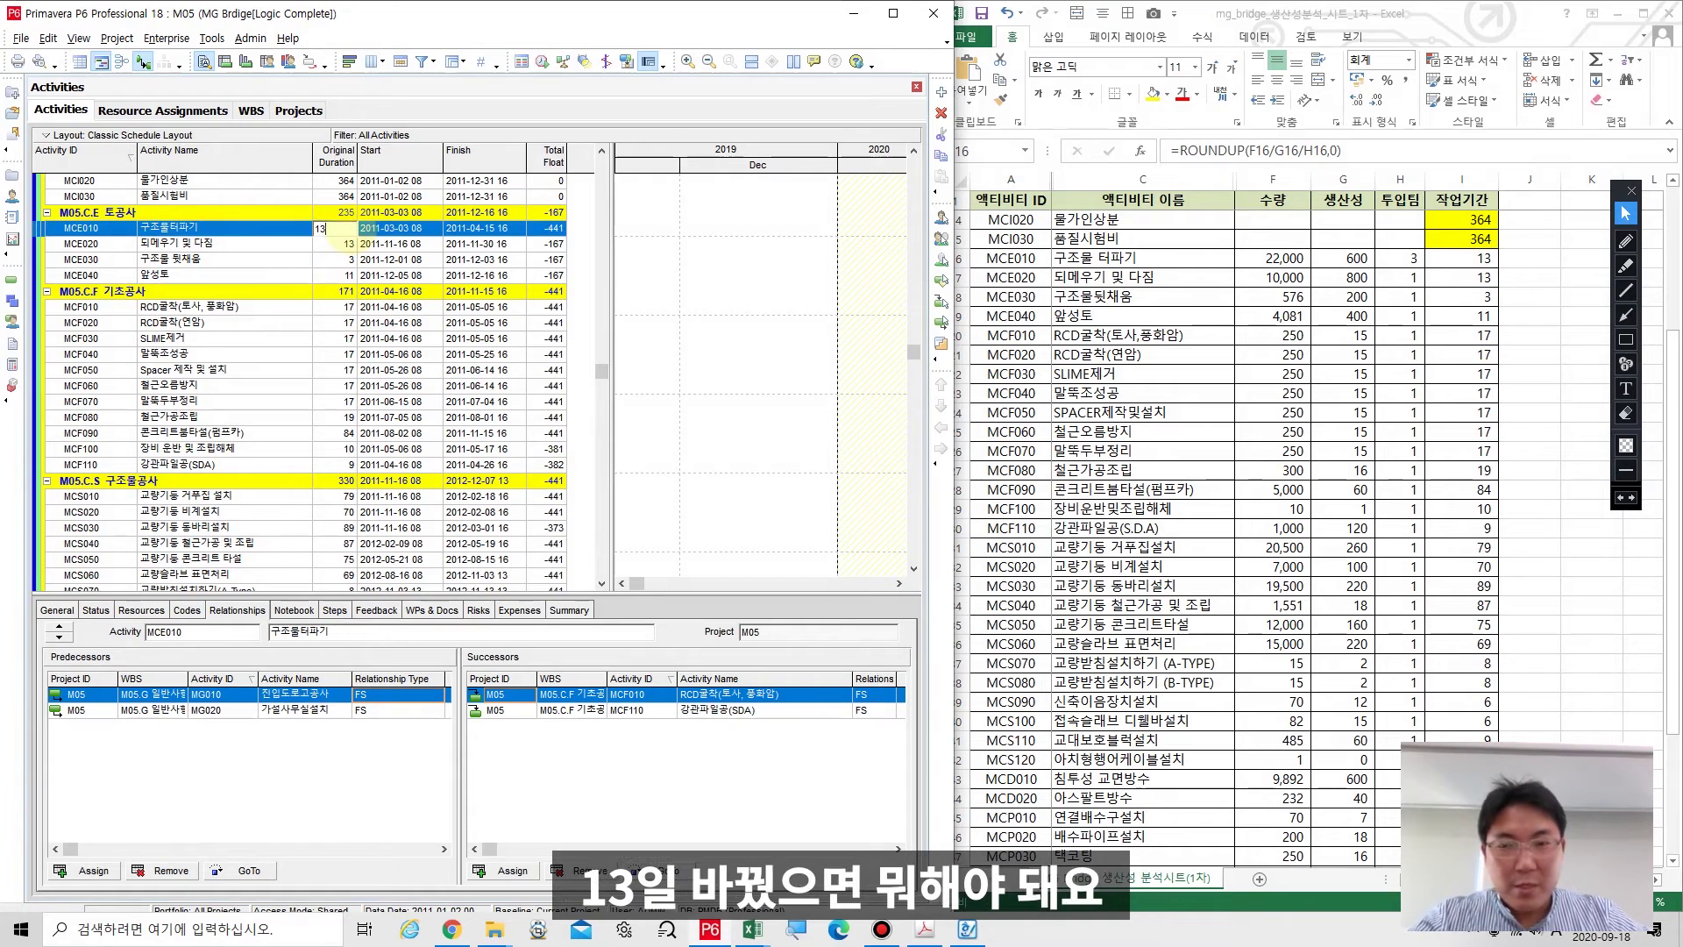
pyautogui.write('3')
pyautogui.press('Return')
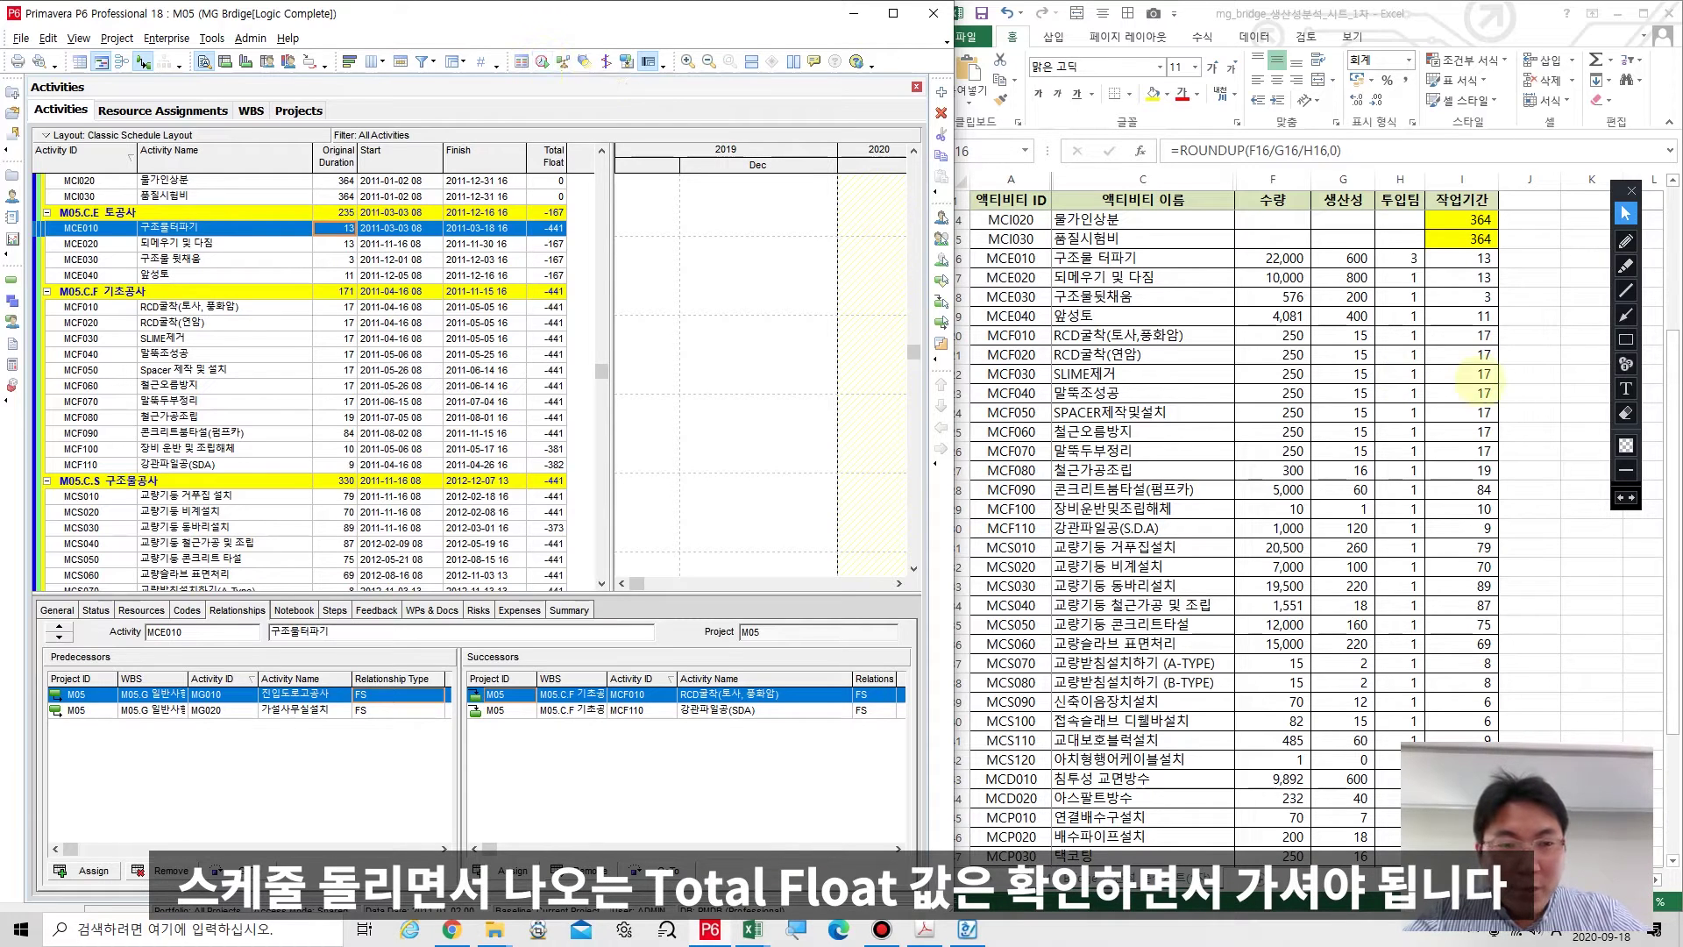
# Outline the Total Float column with a red rectangle and reschedule project M05 with the current data date.
pyautogui.click(1627, 339)
pyautogui.moveTo(526, 138); pyautogui.dragTo(573, 601)
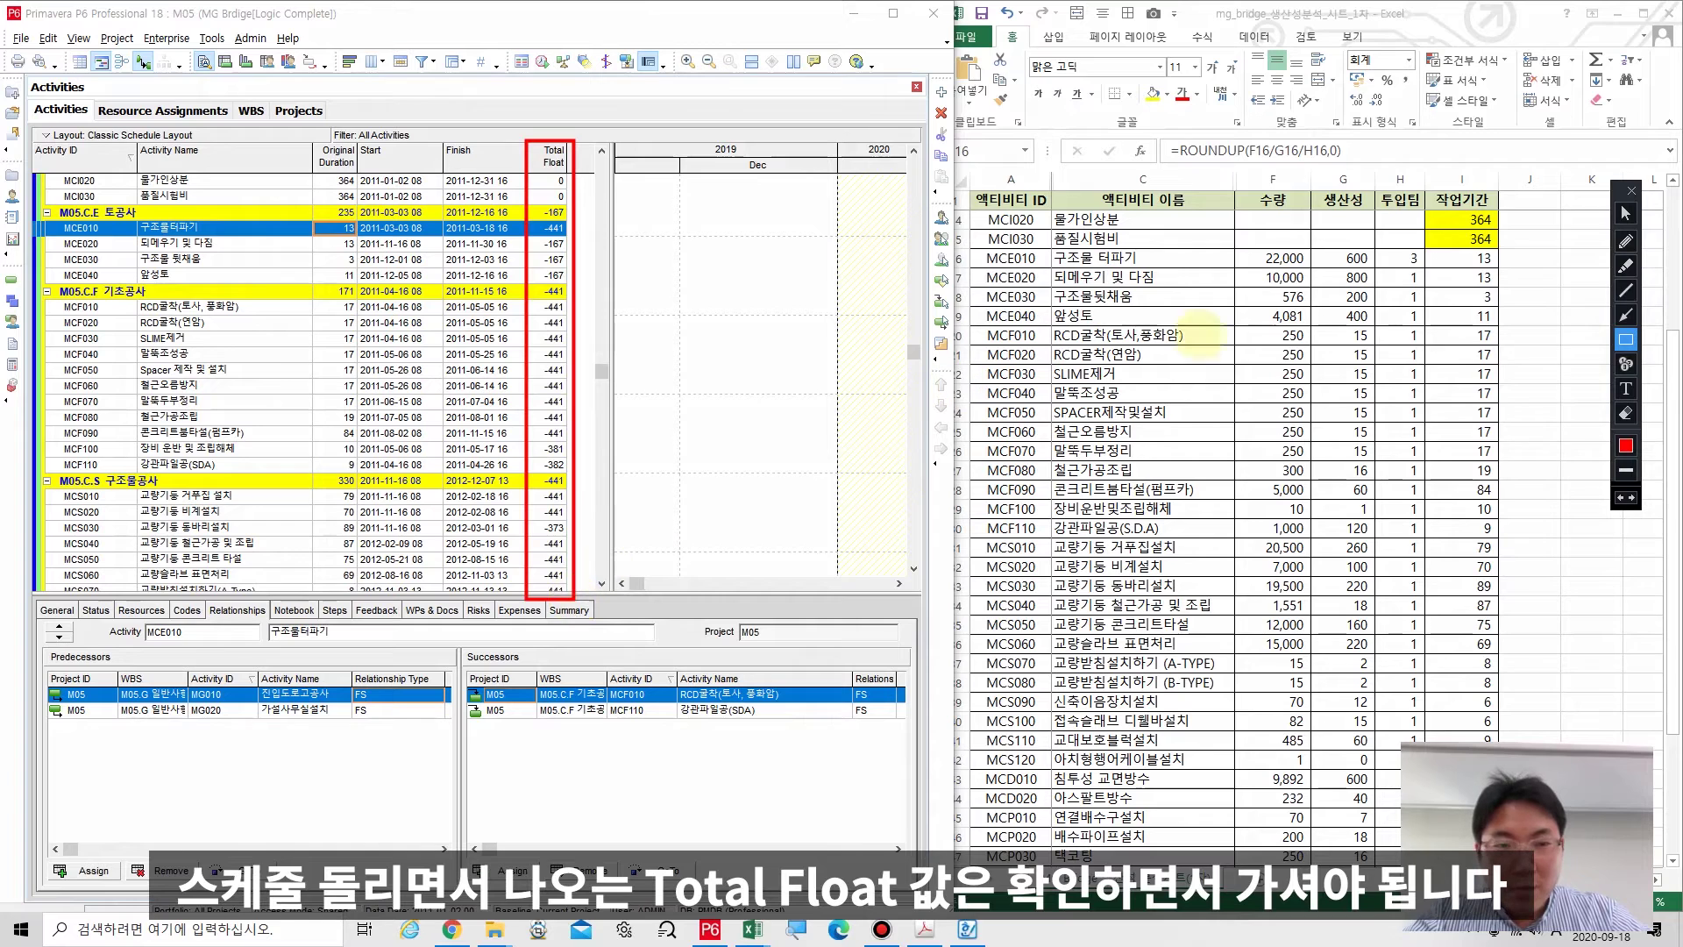
pyautogui.click(1627, 213)
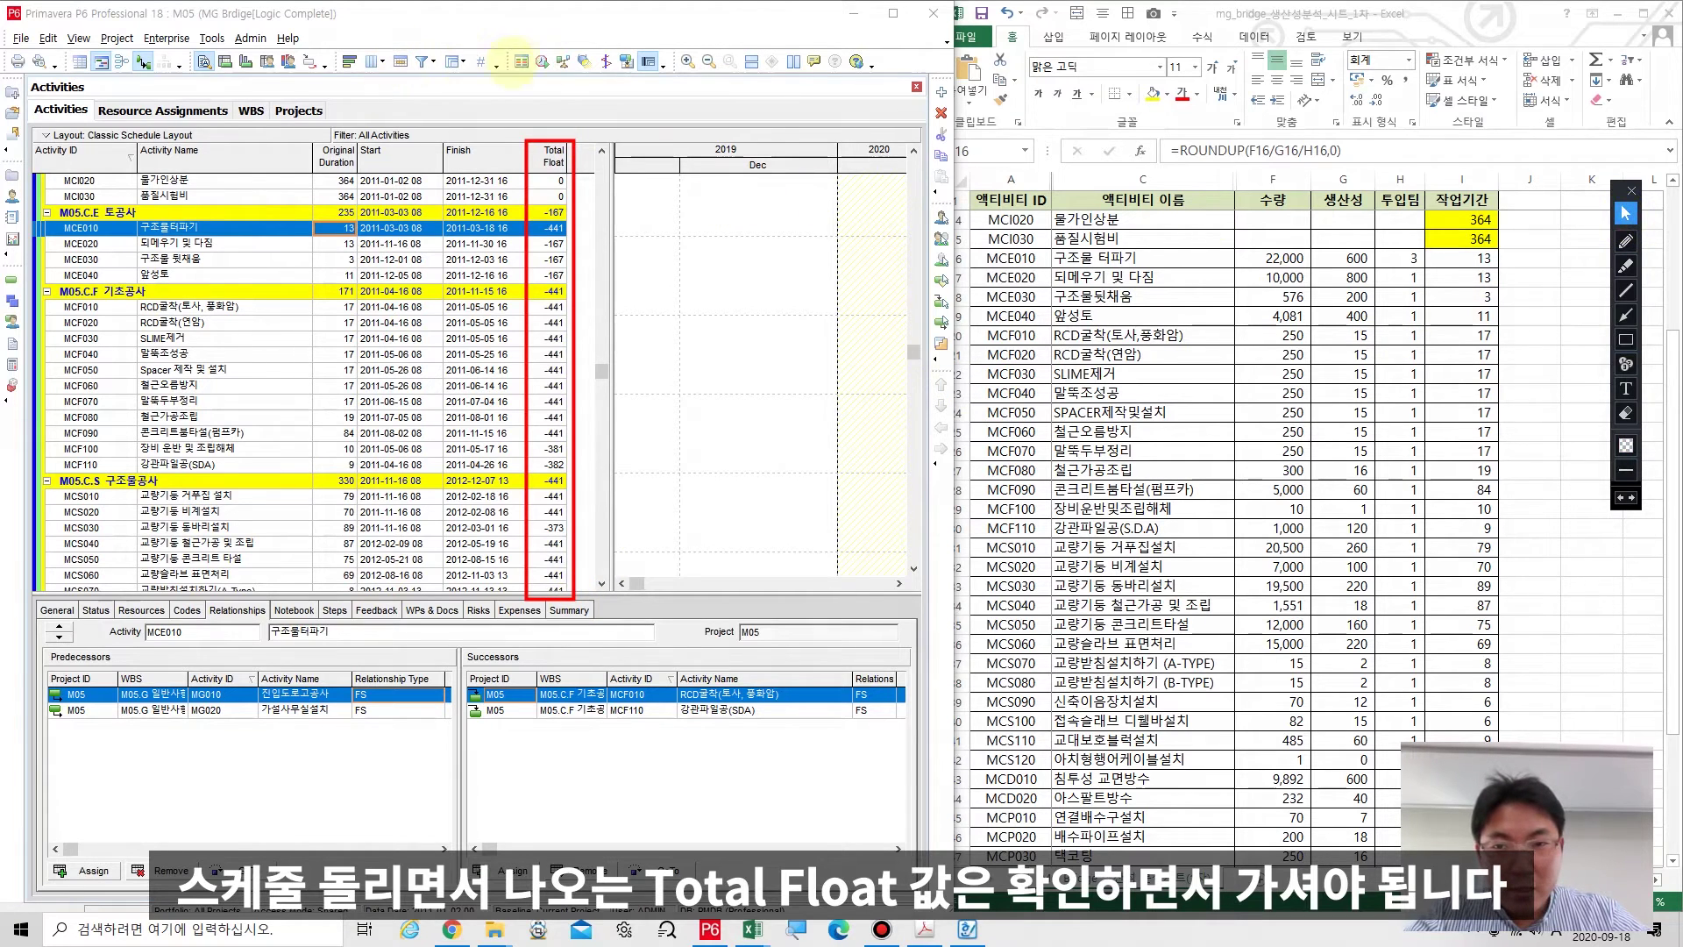
pyautogui.click(544, 62)
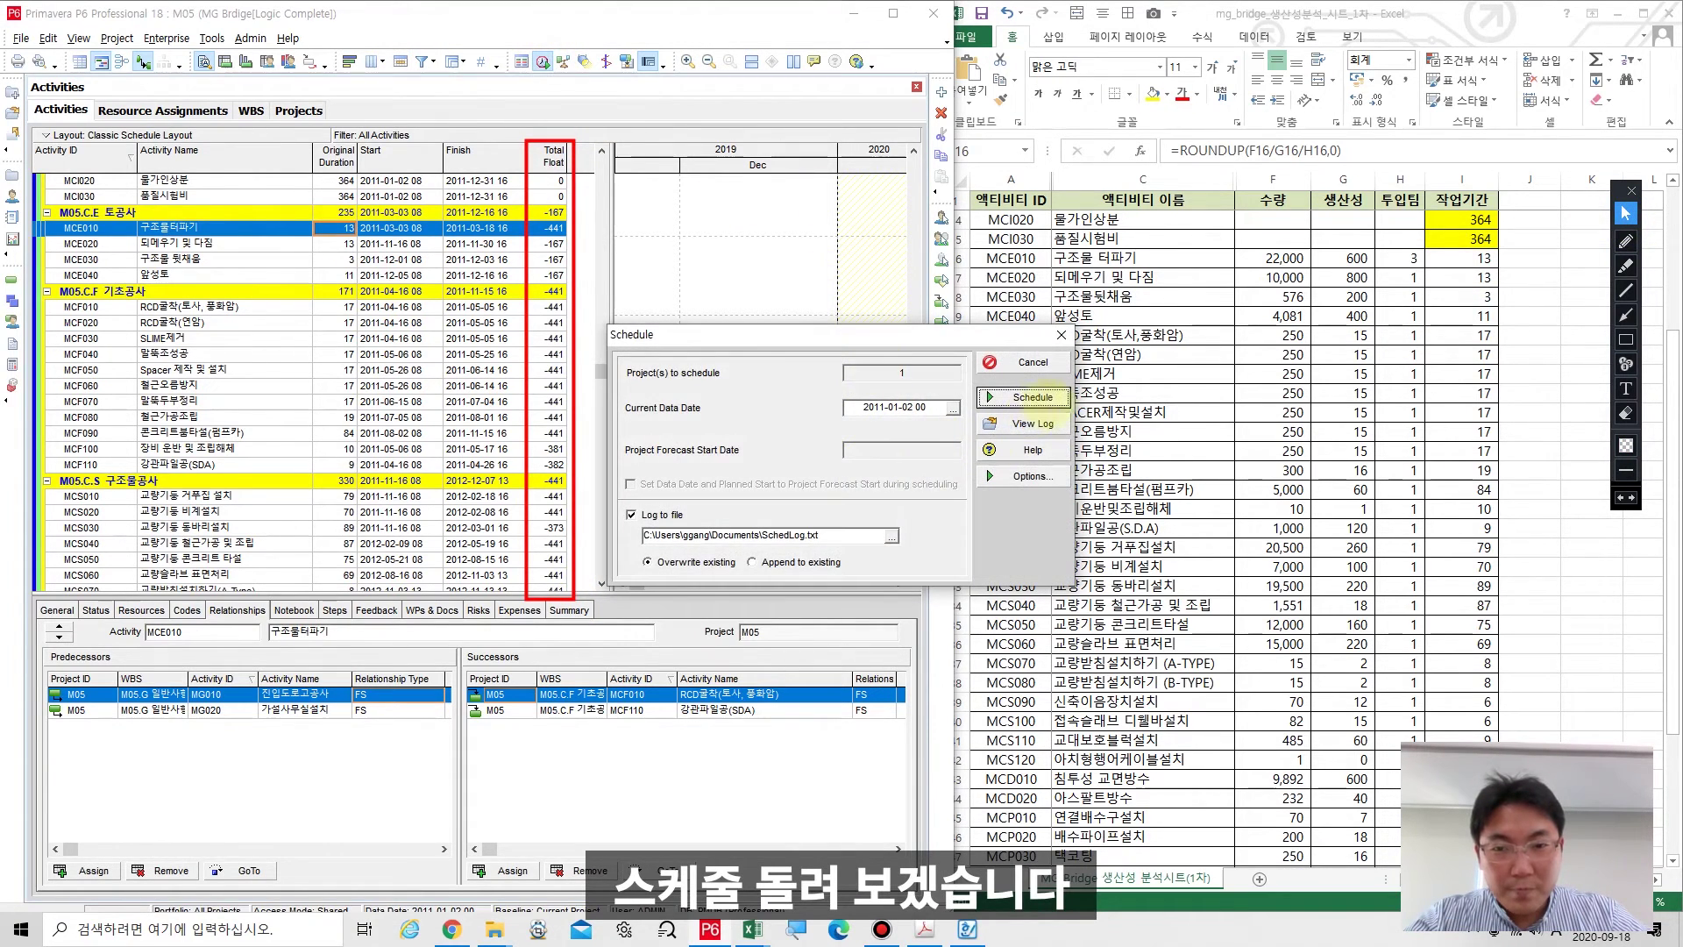
pyautogui.click(1032, 397)
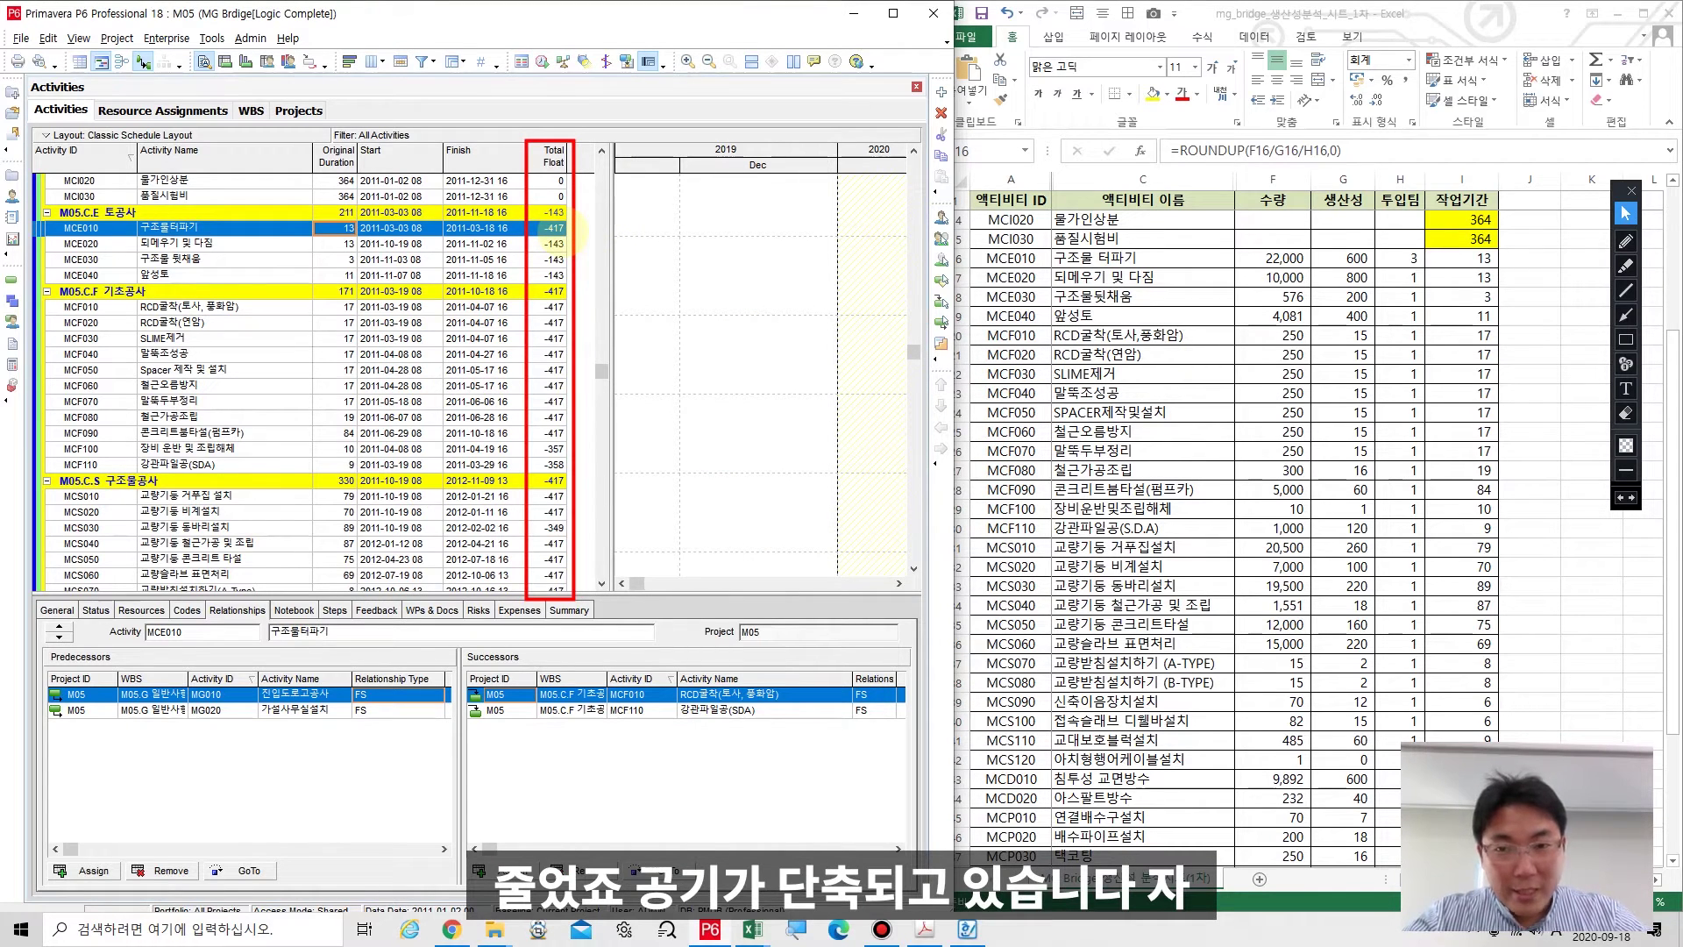
# Set the crew count of MCE020 되메우기 및 다짐 to 2 in the Excel sheet.
pyautogui.click(1419, 282)
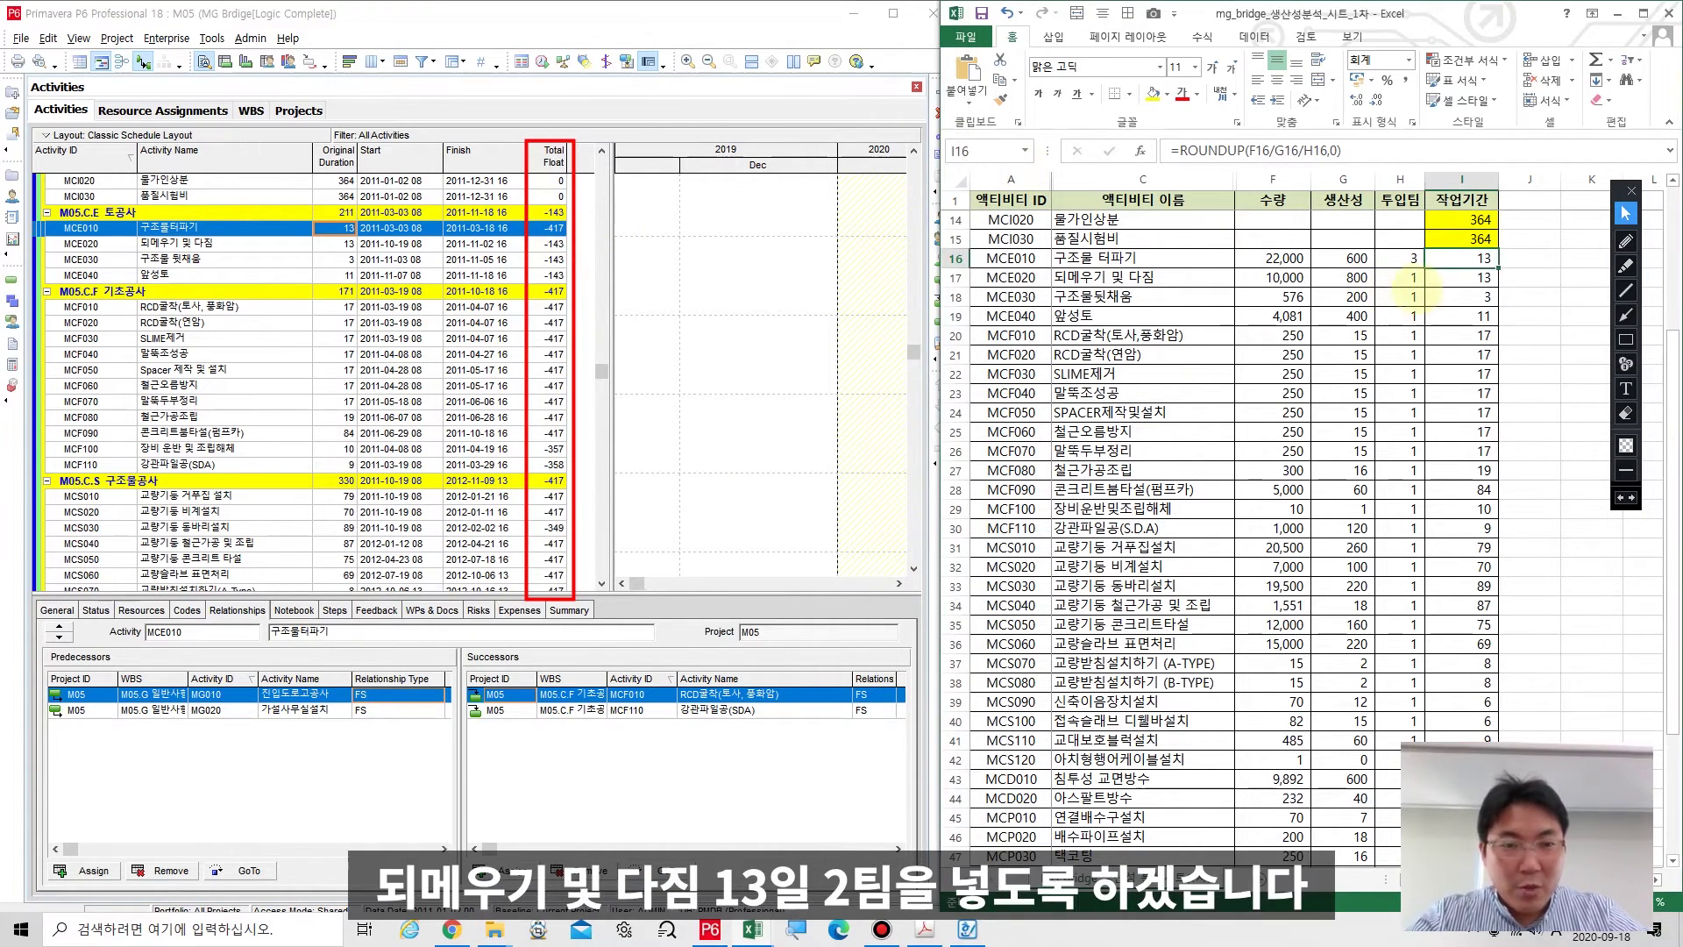
pyautogui.write('2')
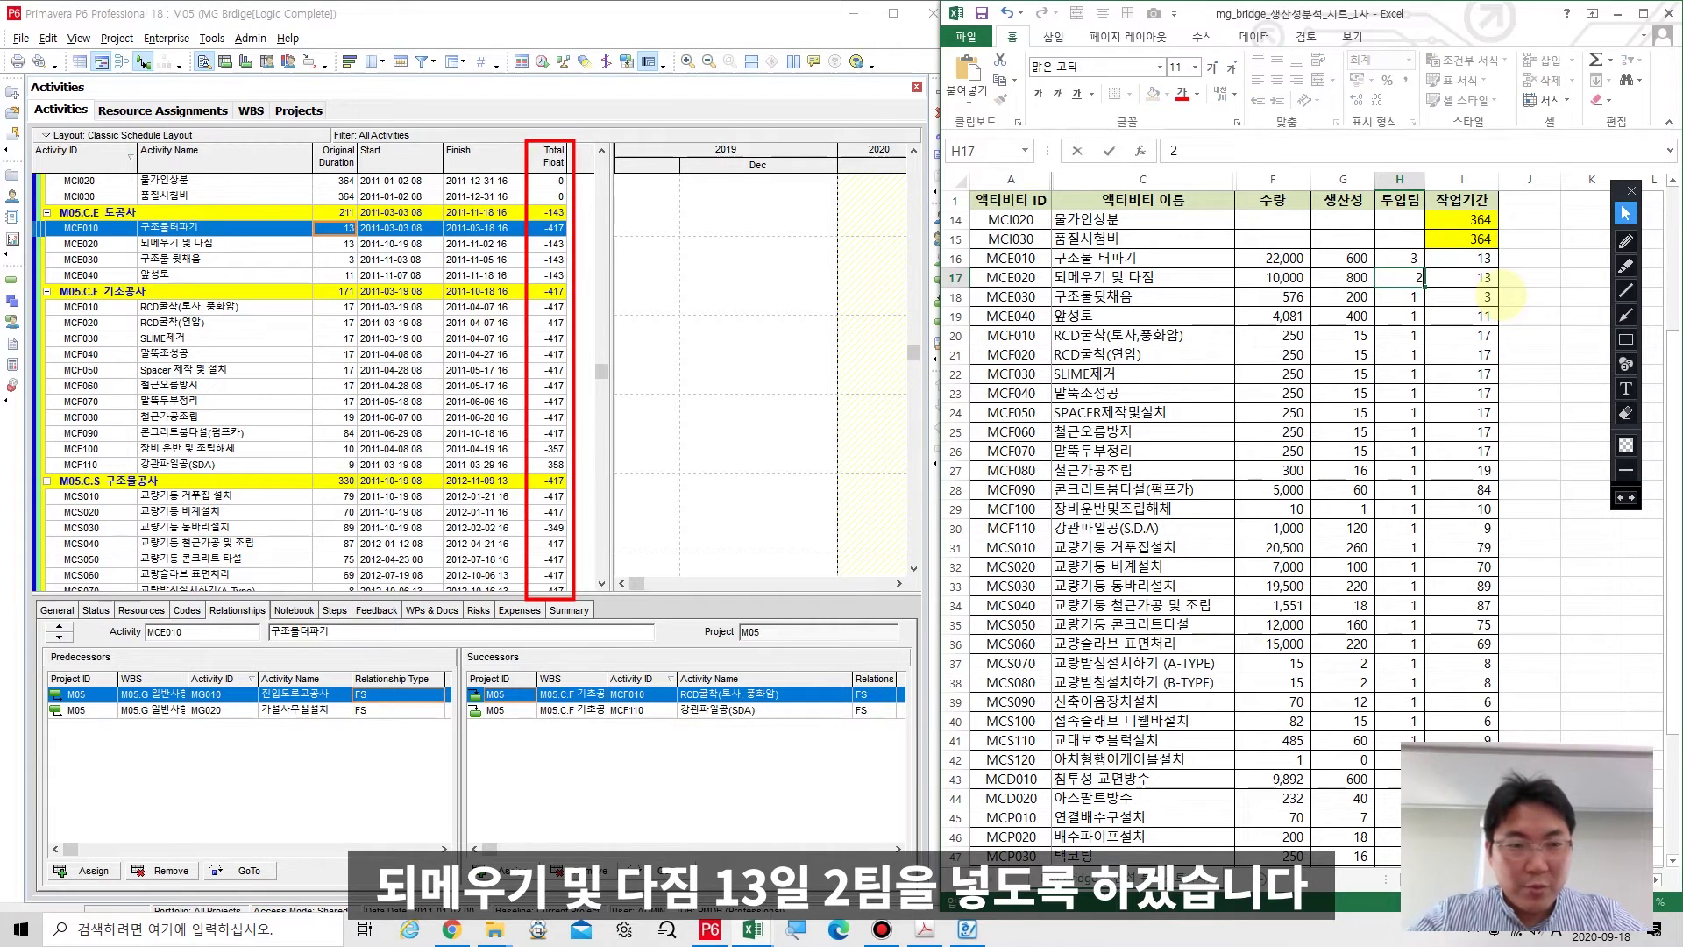
pyautogui.press('Return')
# Set the original duration of MCE020 되메우기 및 다짐 to 7 in Primavera P6 and reschedule the project.
pyautogui.click(329, 245)
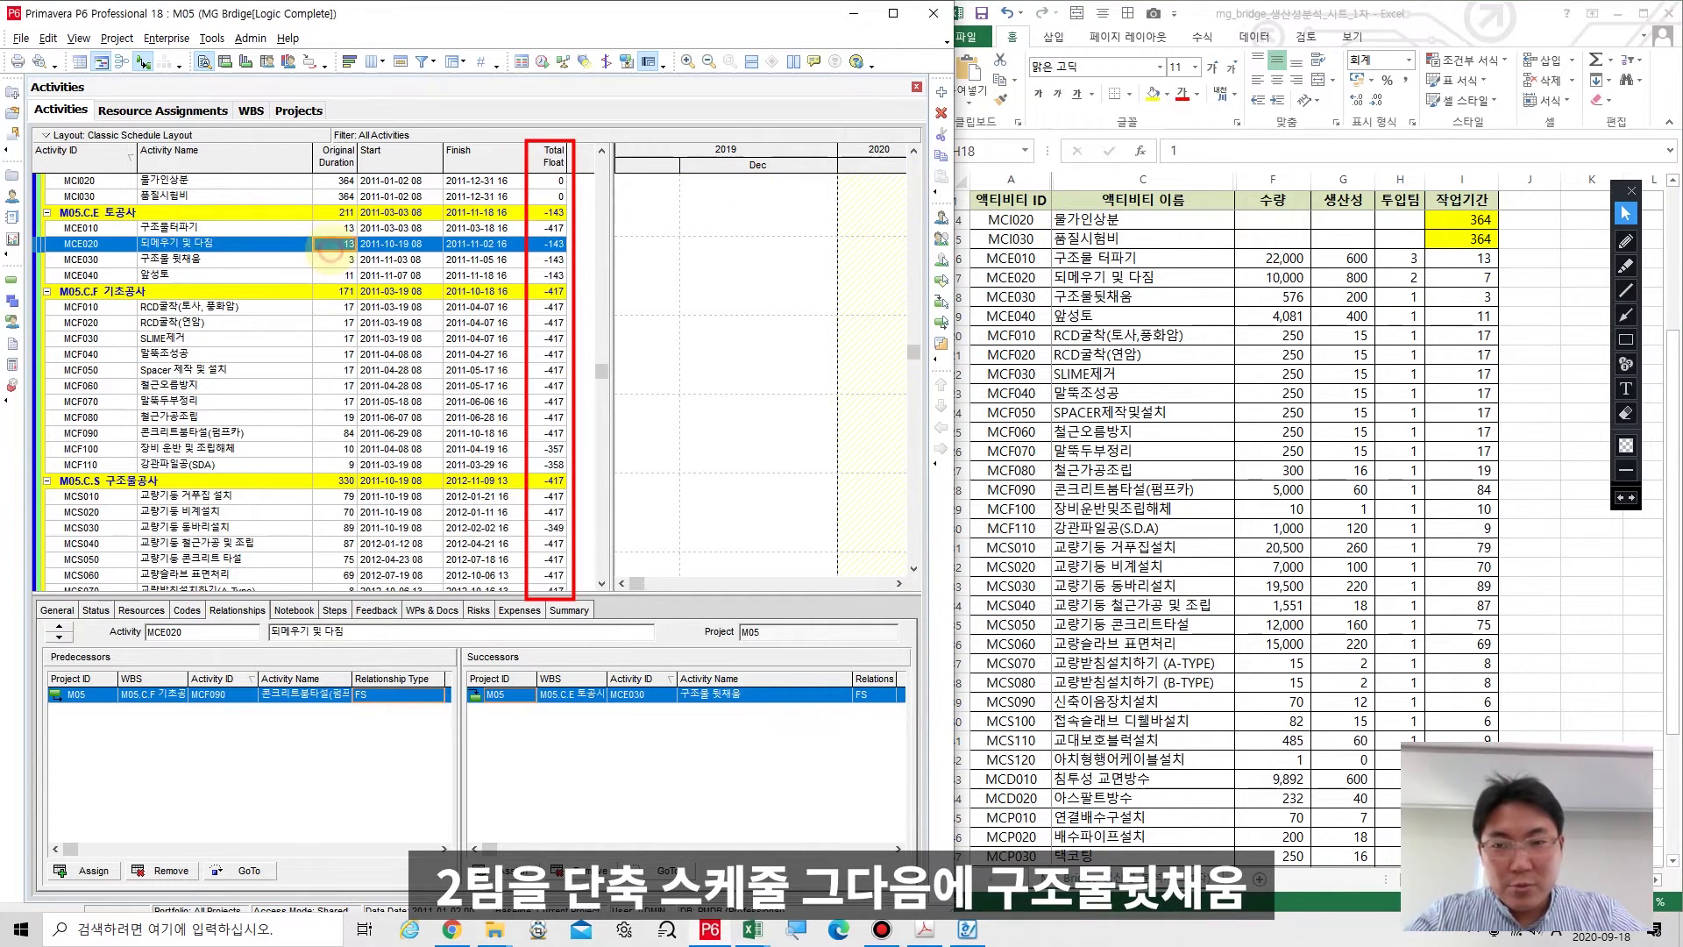
pyautogui.write('7')
pyautogui.press('Return')
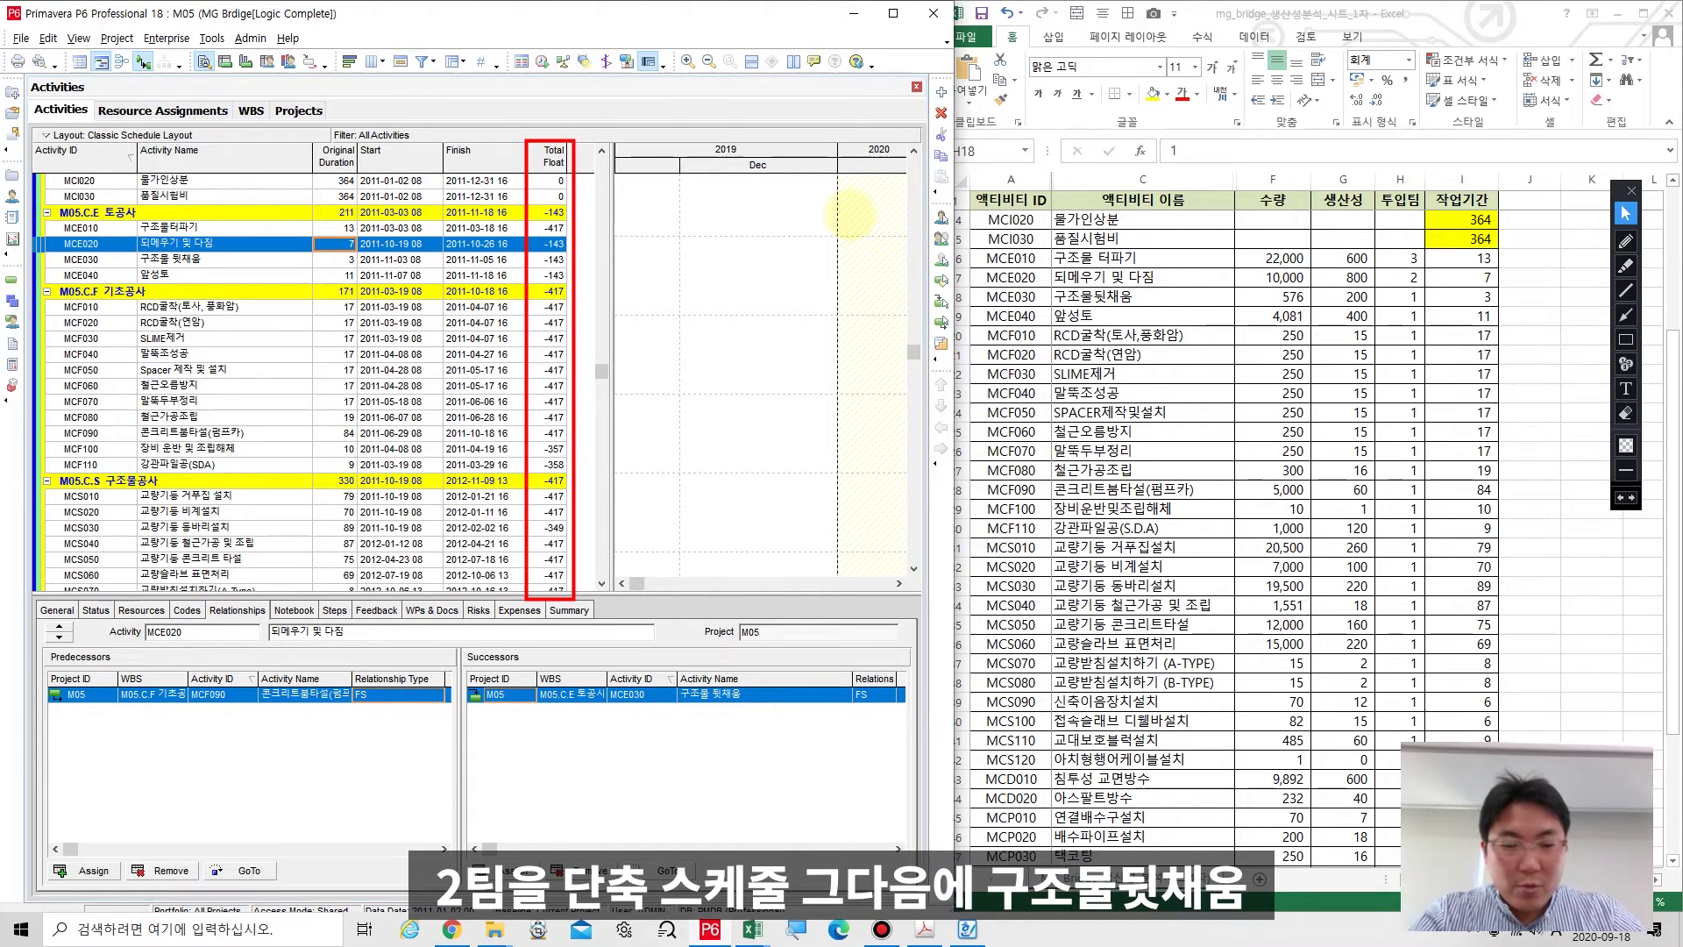
pyautogui.press('F9')
pyautogui.press('Return')
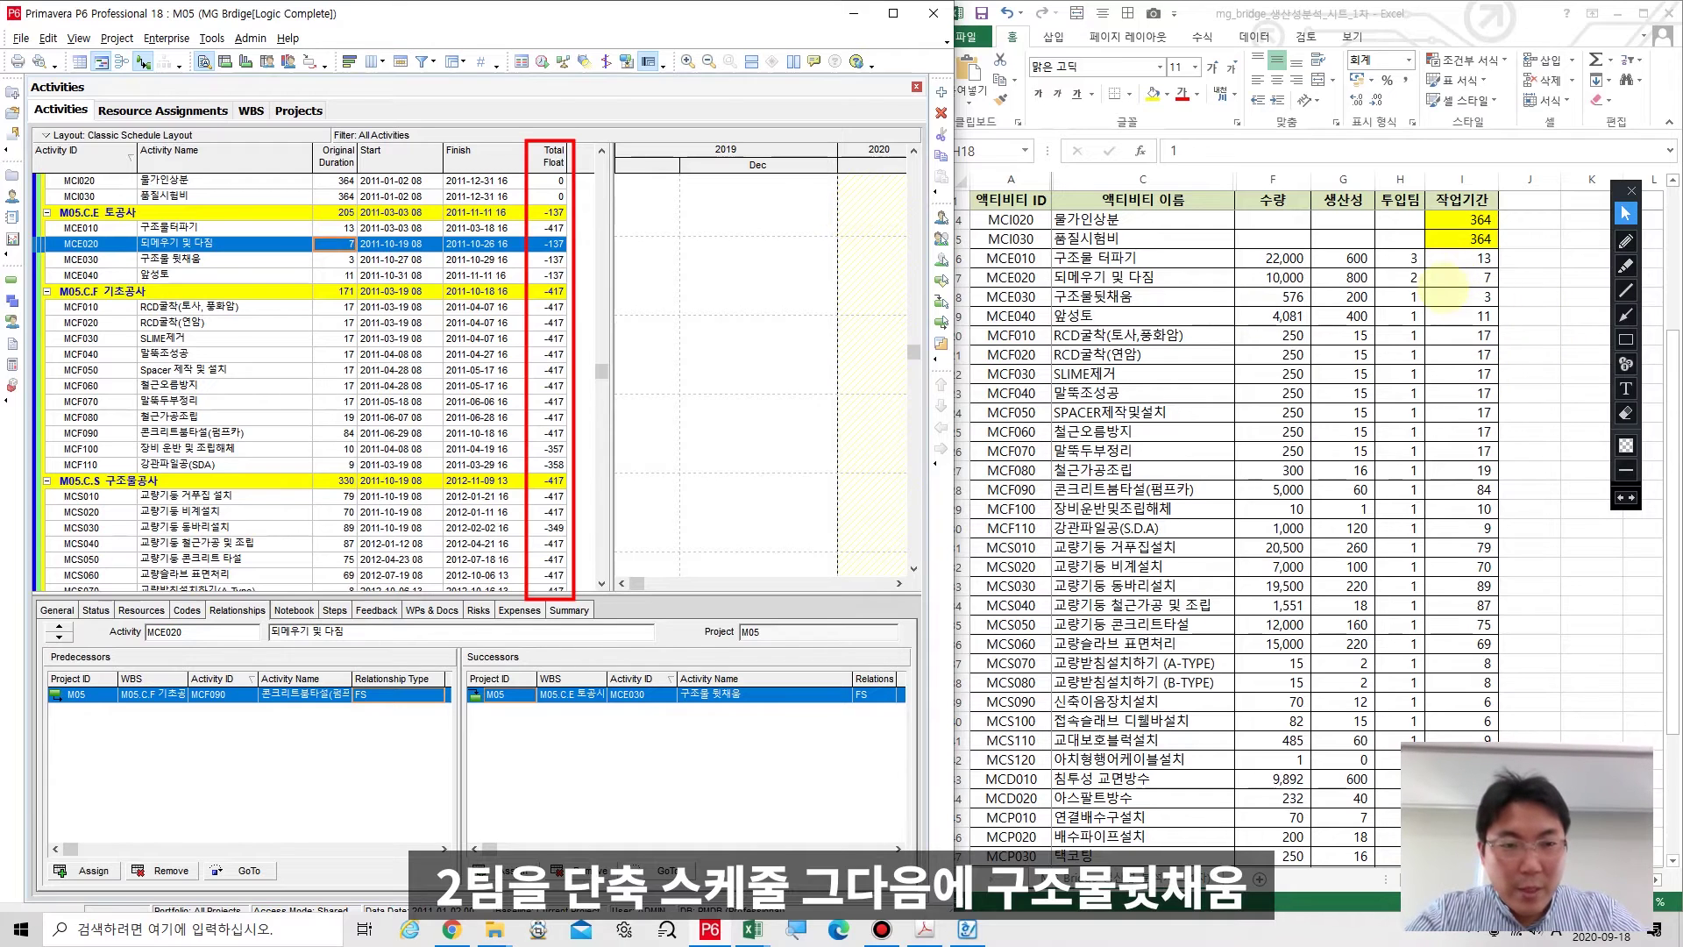
# Check the crew count and duration of MCE030 in the Excel sheet and set the crew count of MCE040 앞성토 to 2.
pyautogui.click(1405, 296)
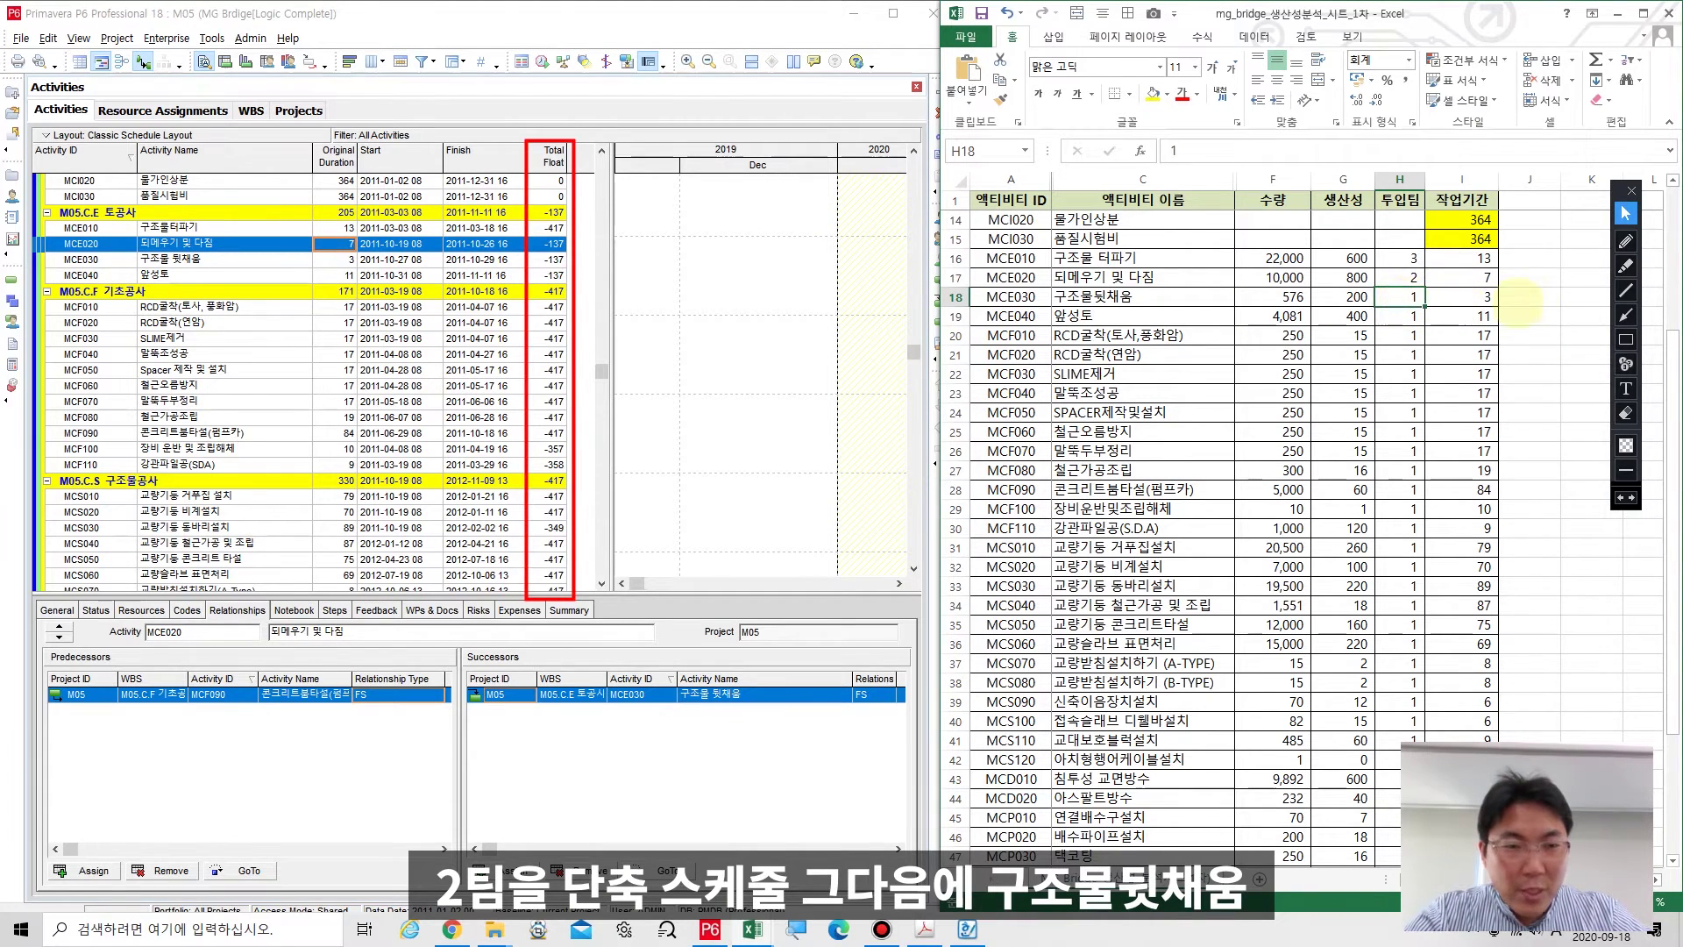
pyautogui.click(1459, 296)
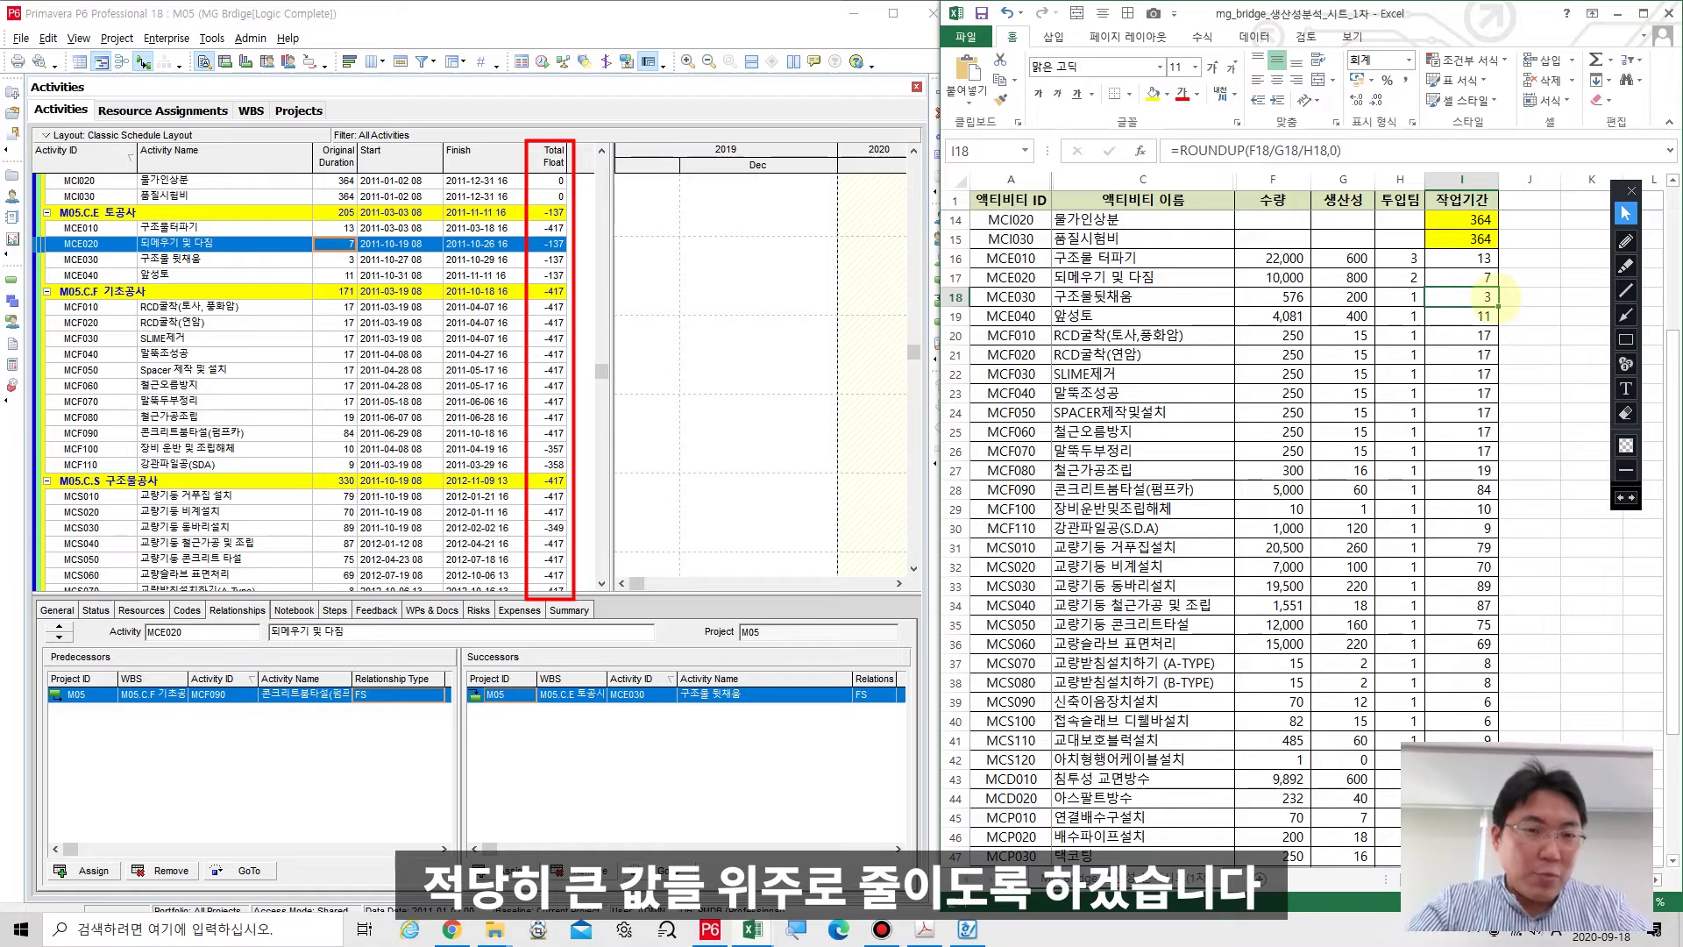
pyautogui.click(1410, 317)
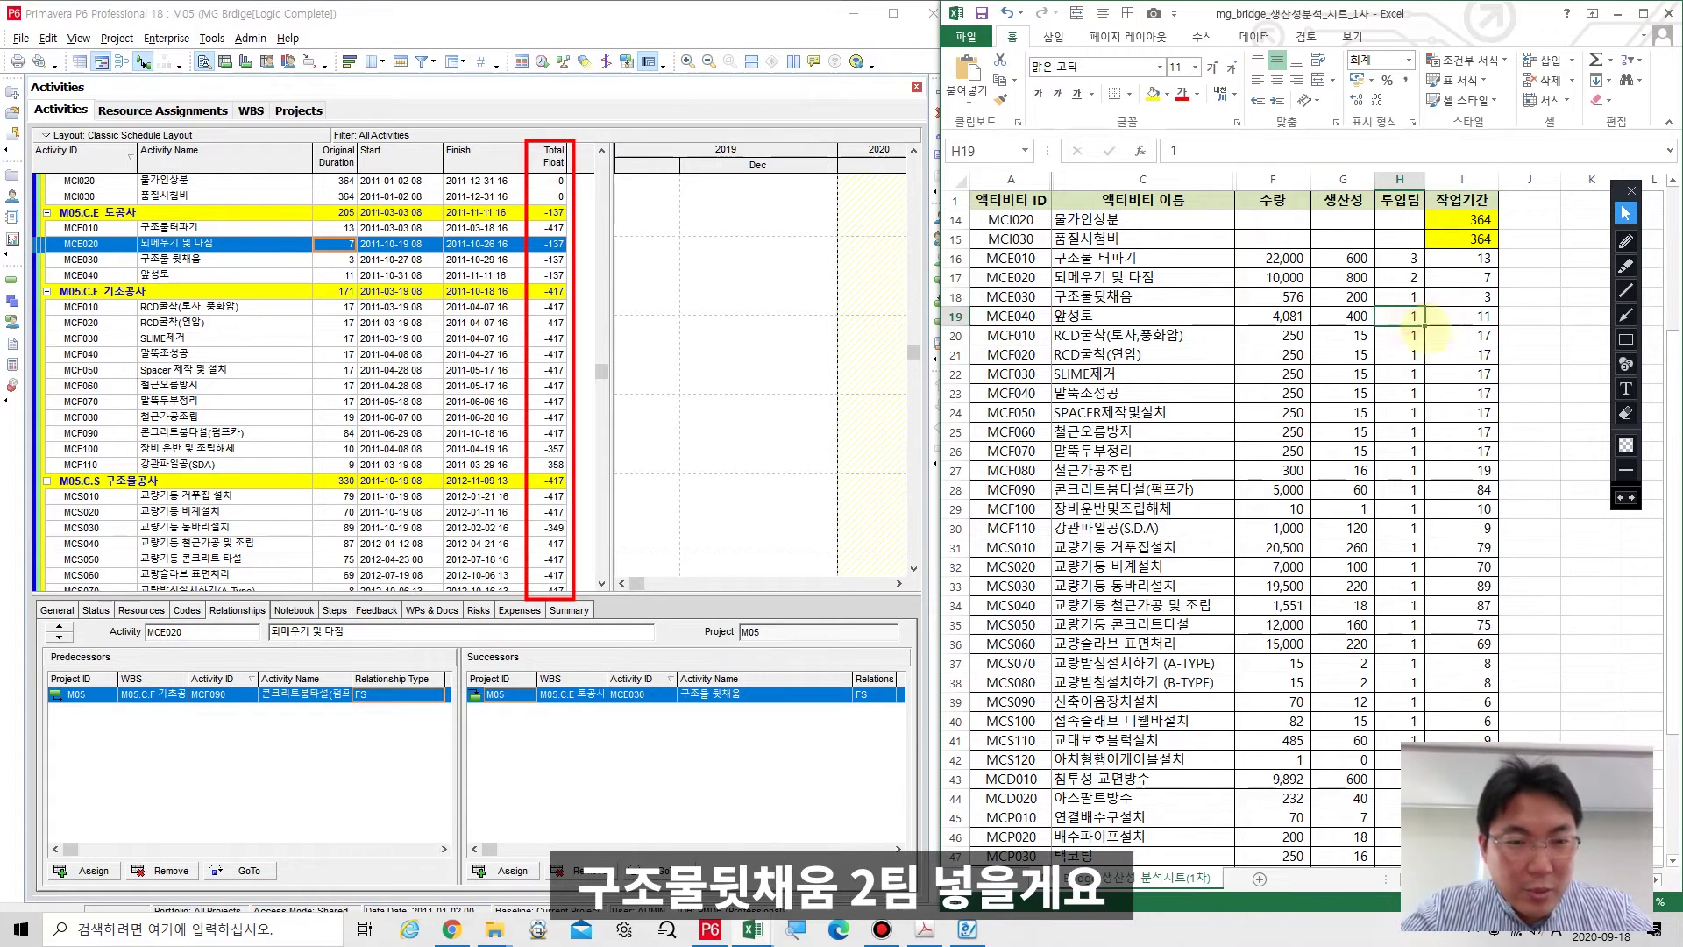
pyautogui.write('2')
pyautogui.press('Return')
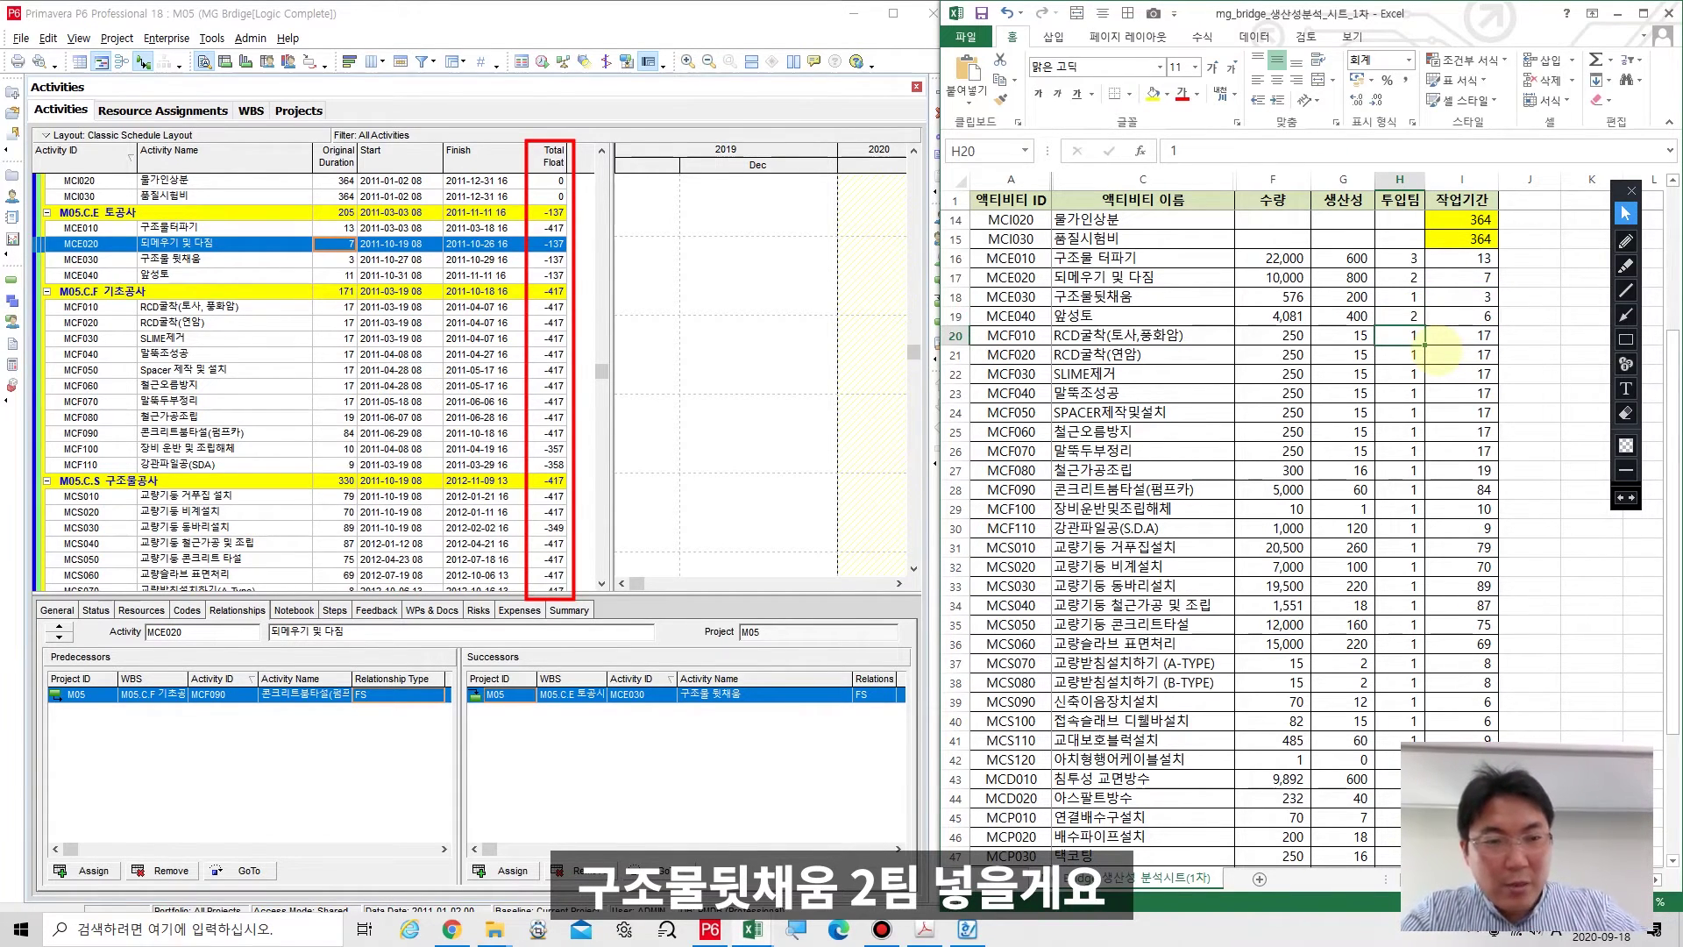
# Set the original duration of MCE040 앞성토 to 6 in Primavera P6 and reschedule the project.
pyautogui.click(346, 275)
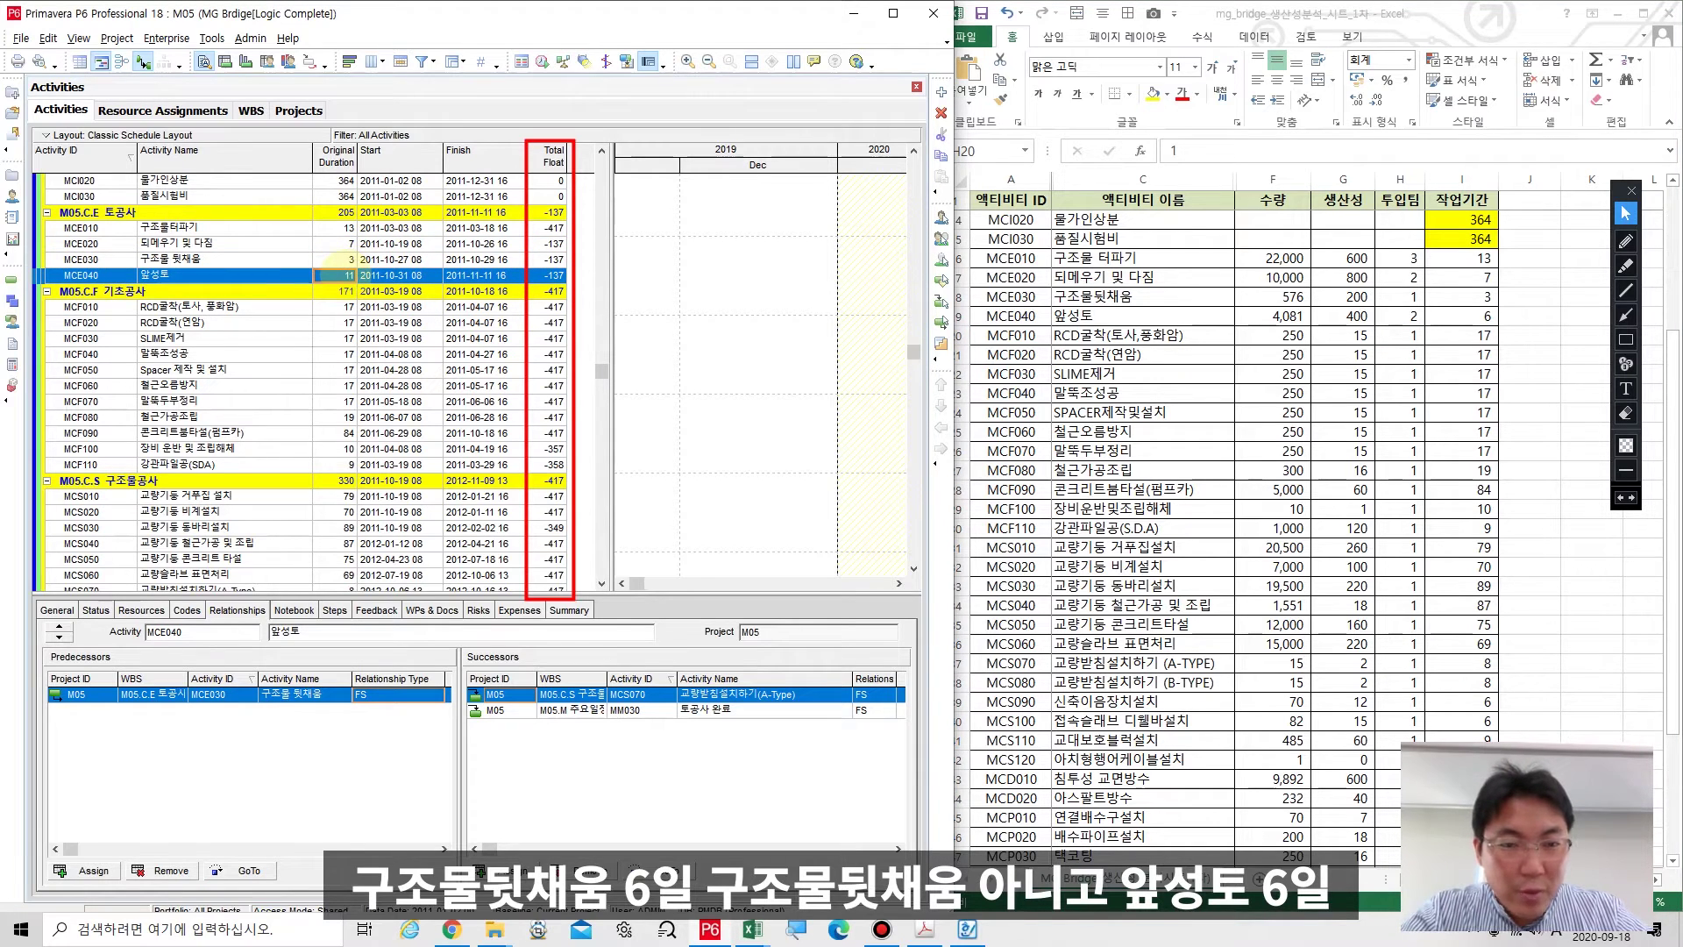
pyautogui.write('6')
pyautogui.press('Return')
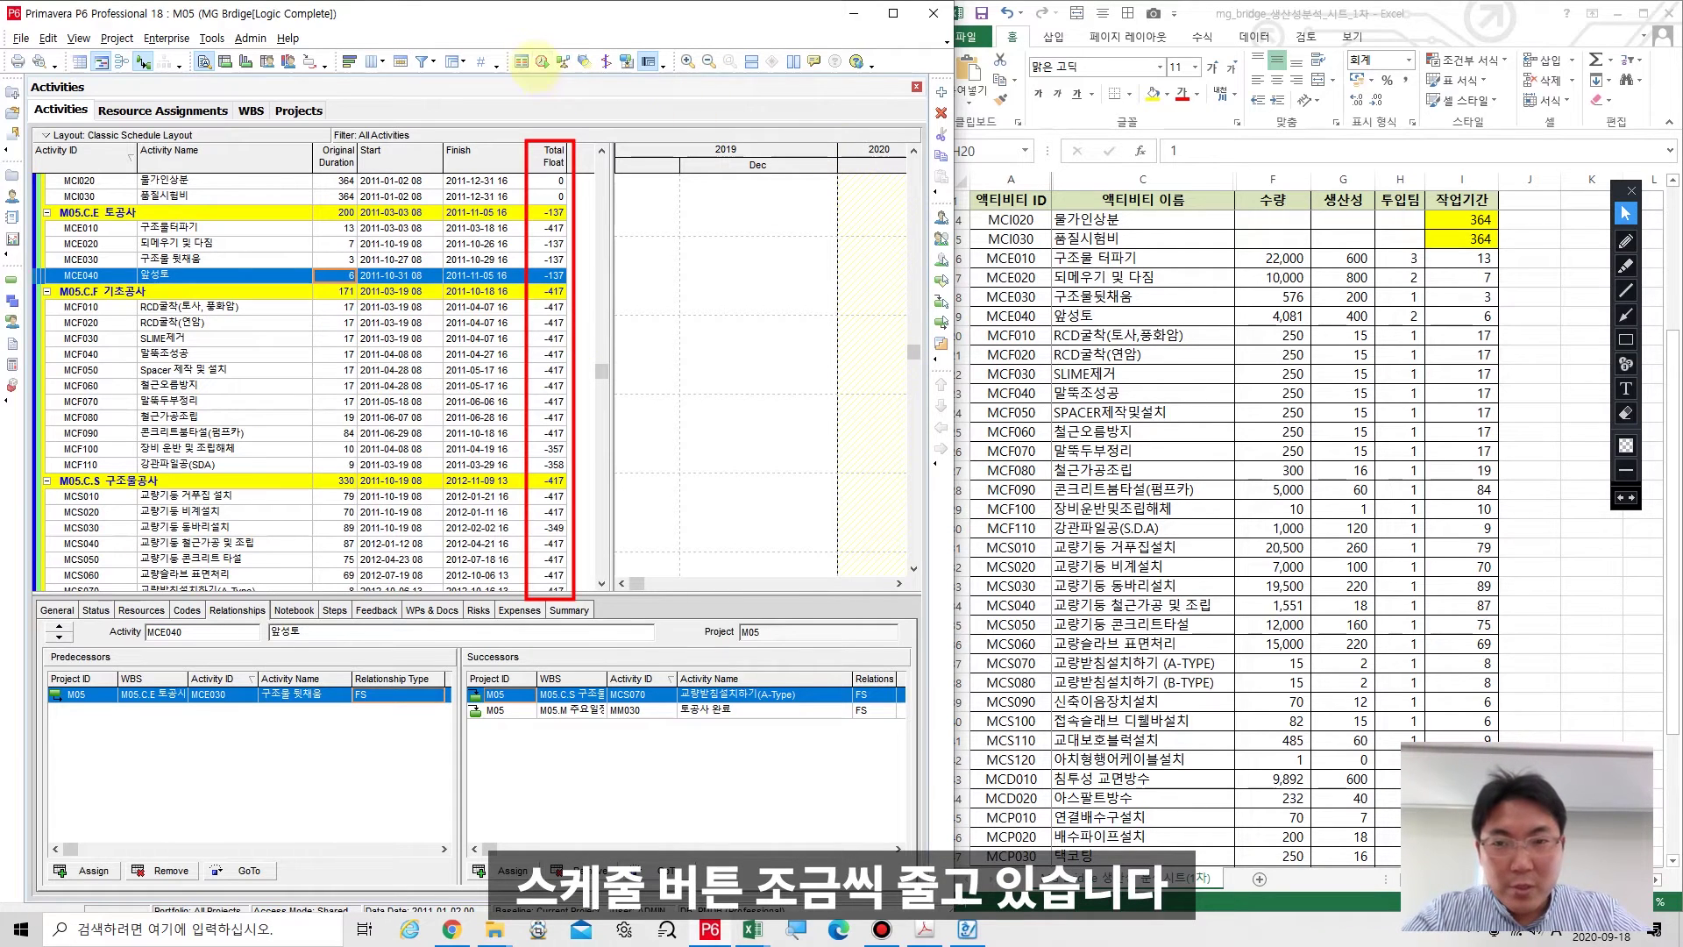
pyautogui.click(542, 63)
pyautogui.click(1032, 396)
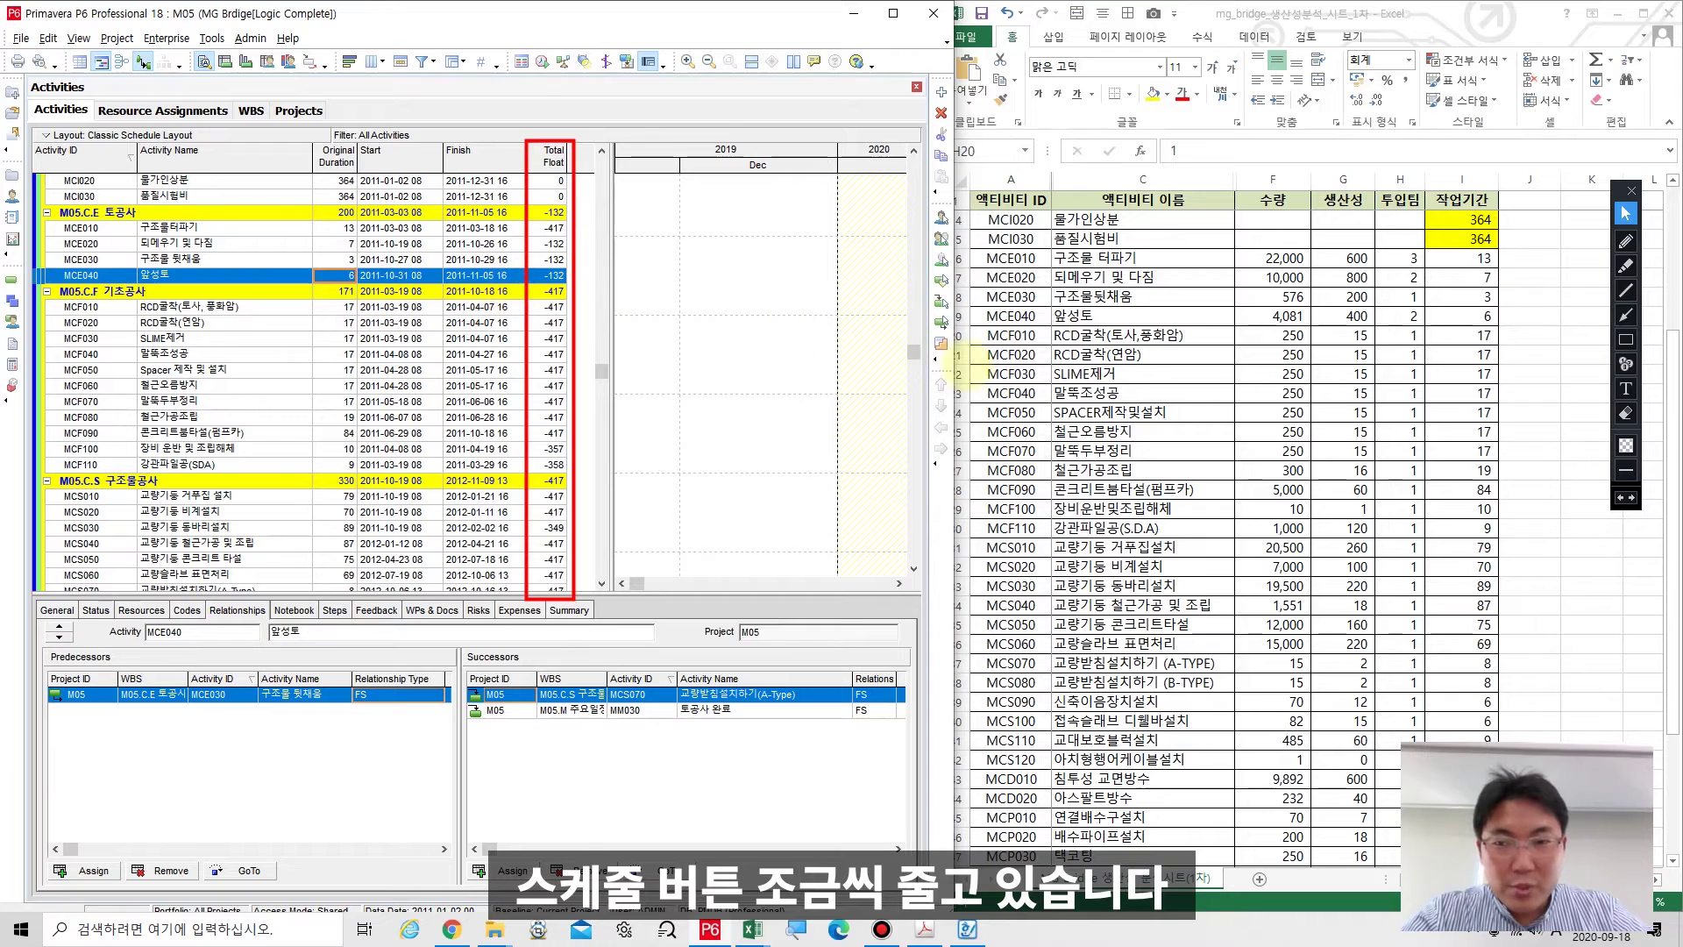
# Bring the 기초공사 activities' Gantt bars into view and examine how MCF010, MCF020 and MCF030 run relative to each other.
pyautogui.click(1239, 360)
pyautogui.scroll(-2, 1228, 346)
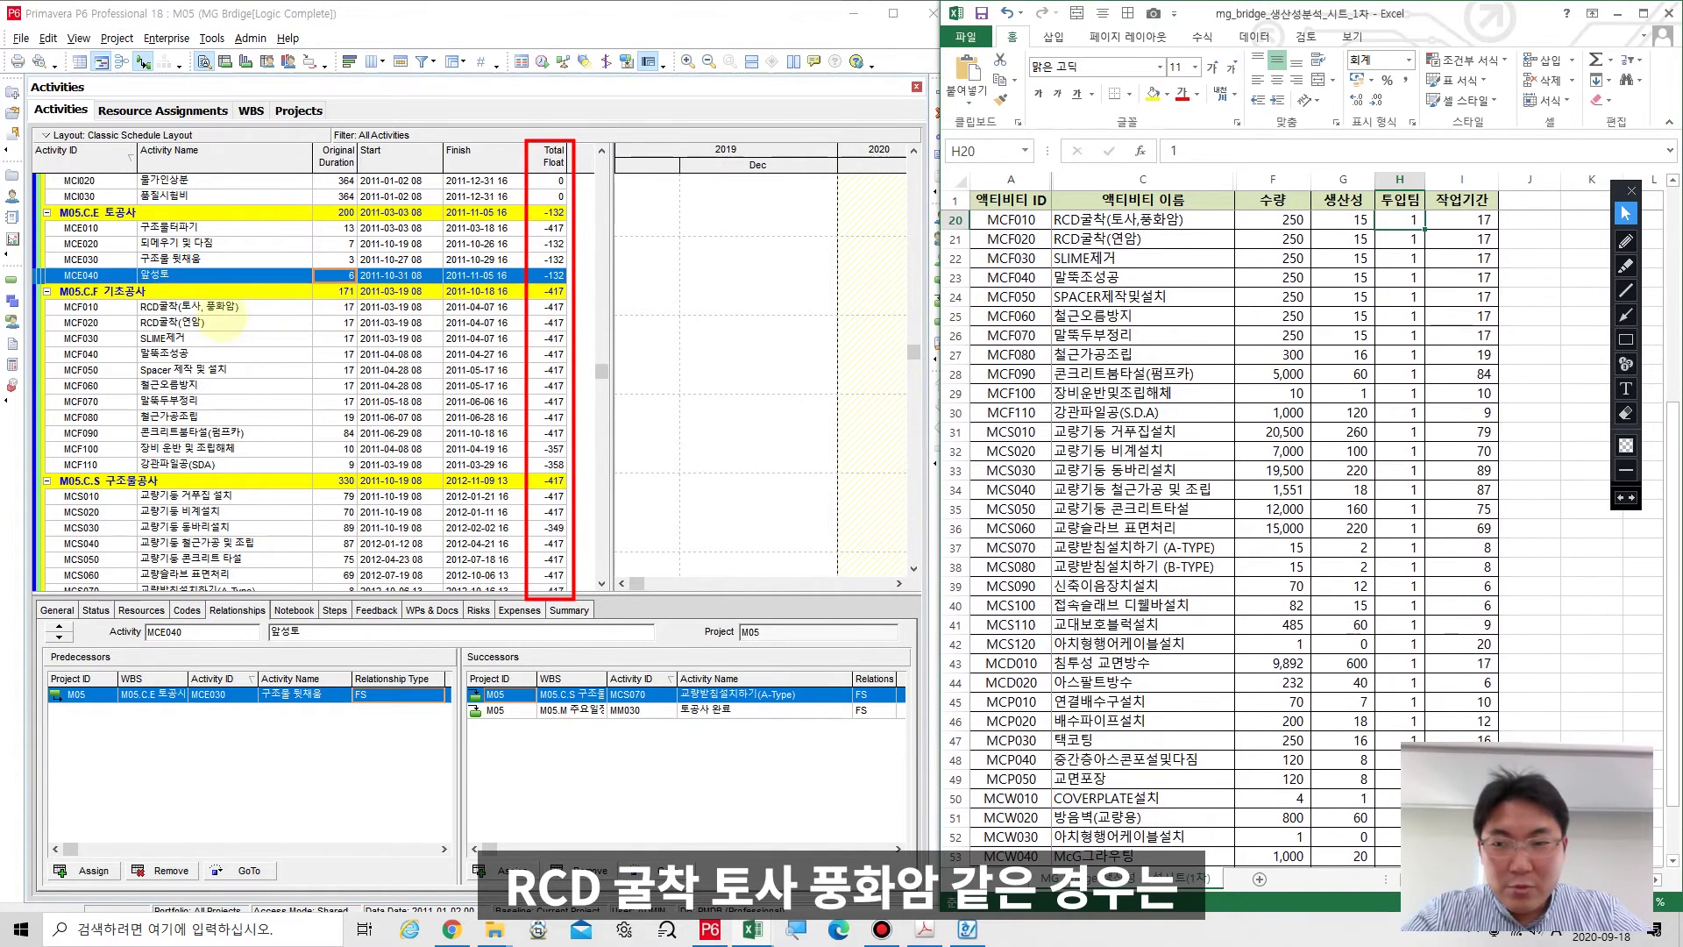
pyautogui.click(657, 351)
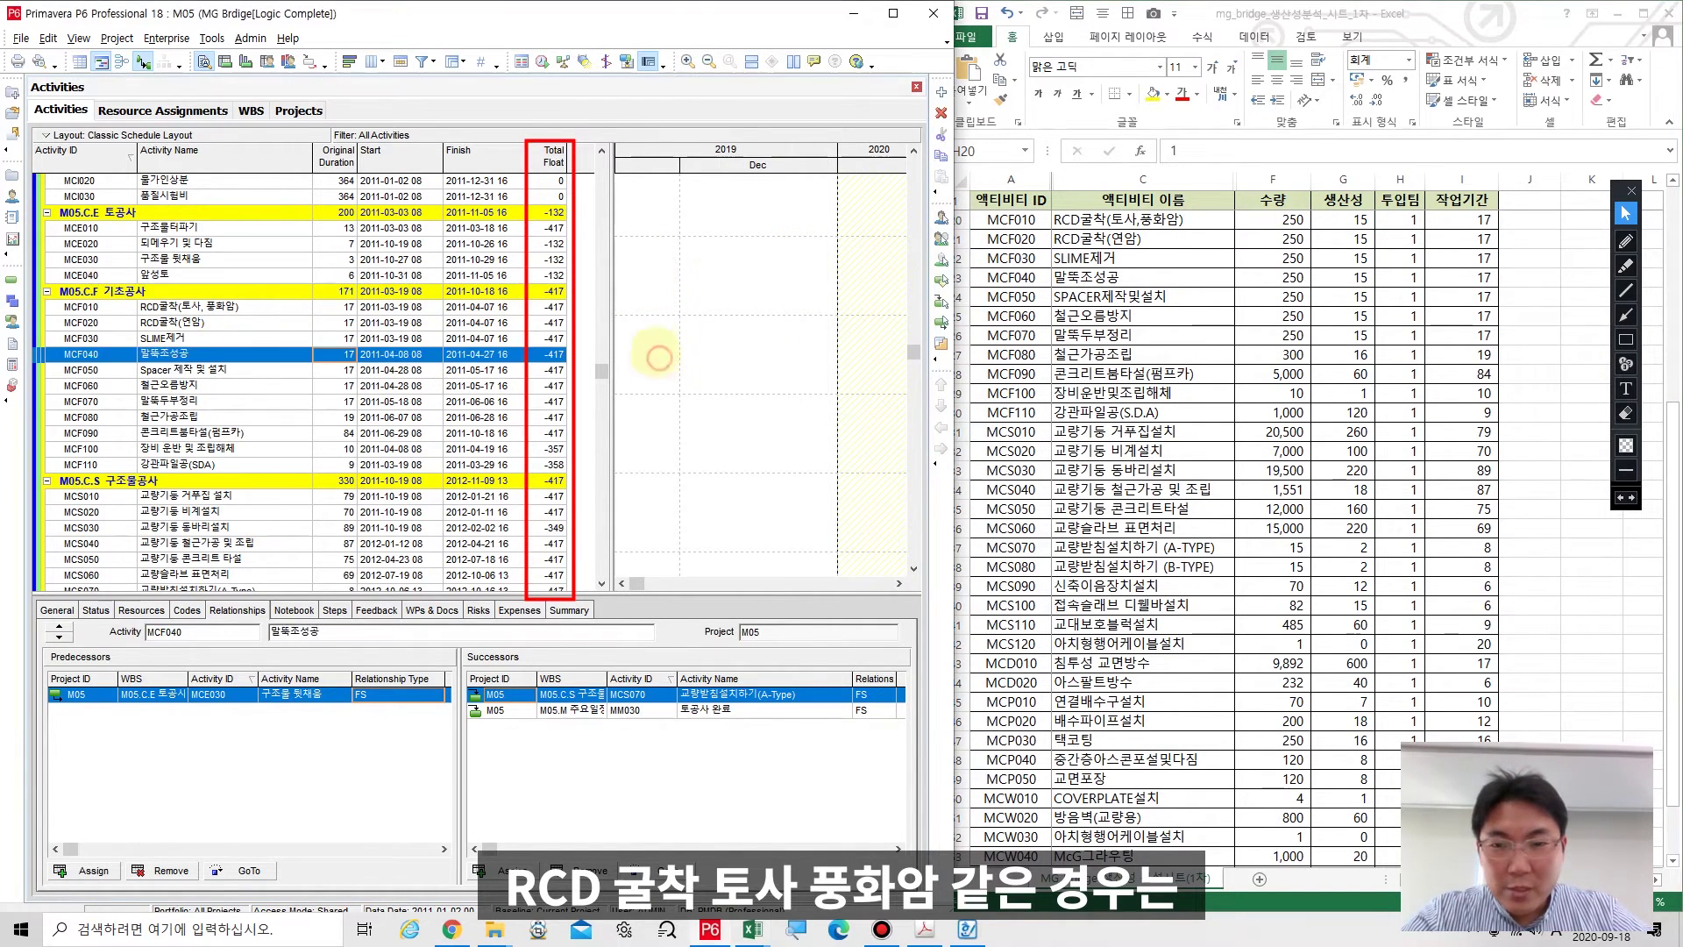
pyautogui.click(650, 337)
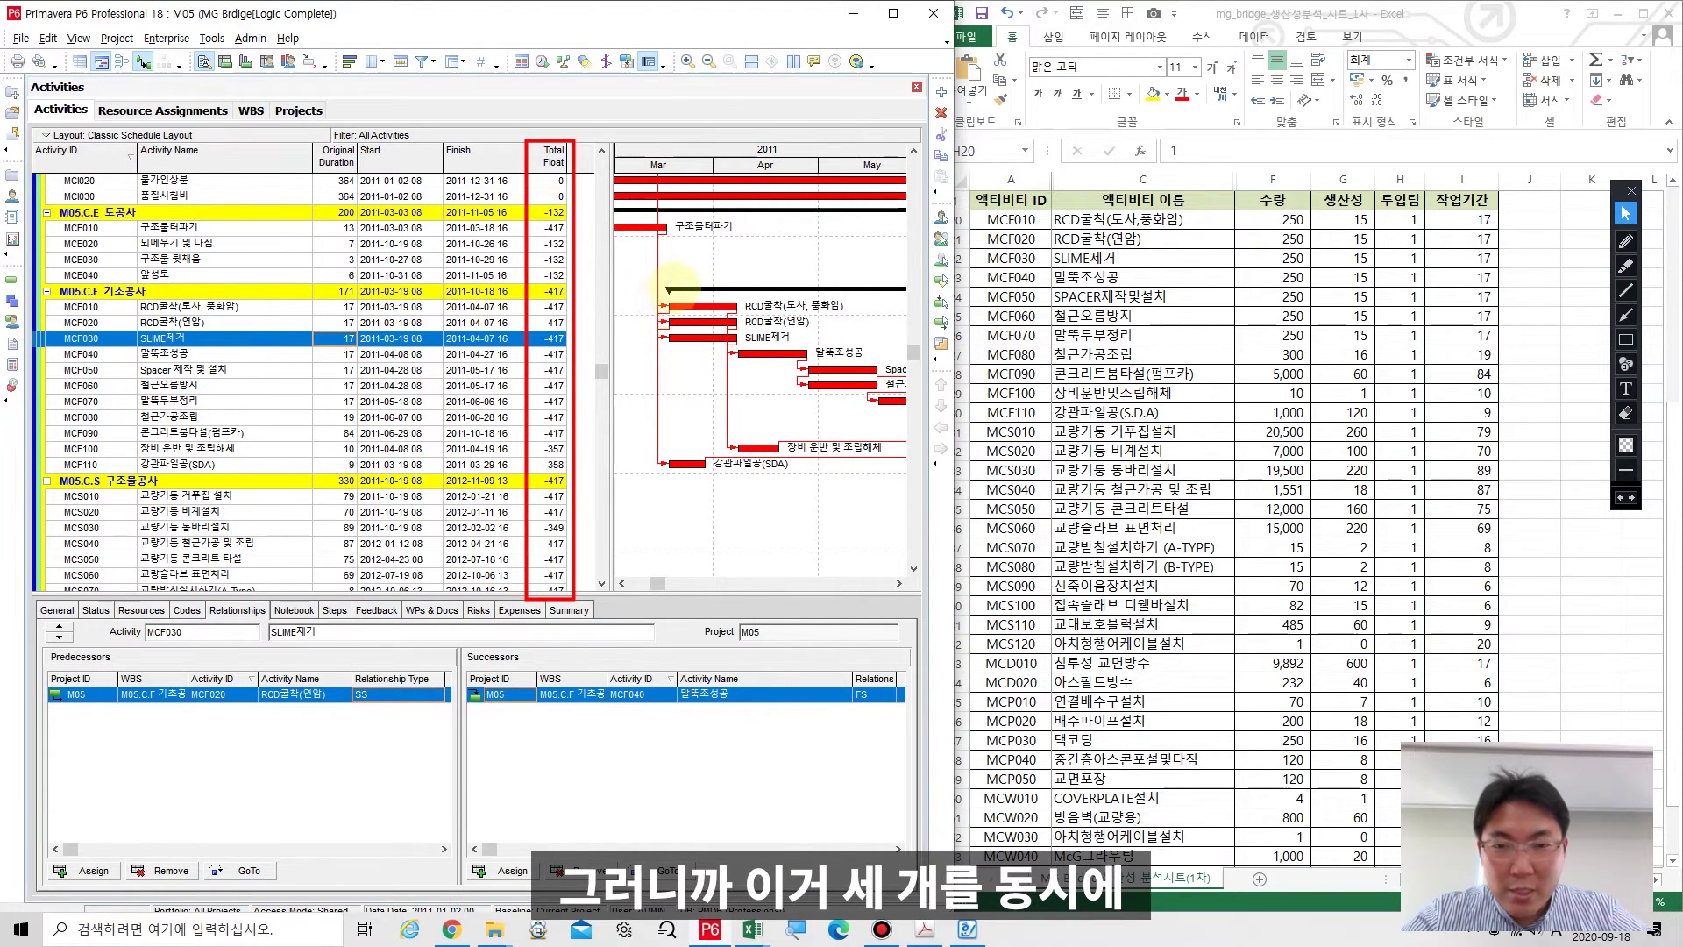
# Set the crew count (투입팀) of MCF010, MCF020 and MCF030 to 2 in the Excel sheet.
pyautogui.click(1162, 405)
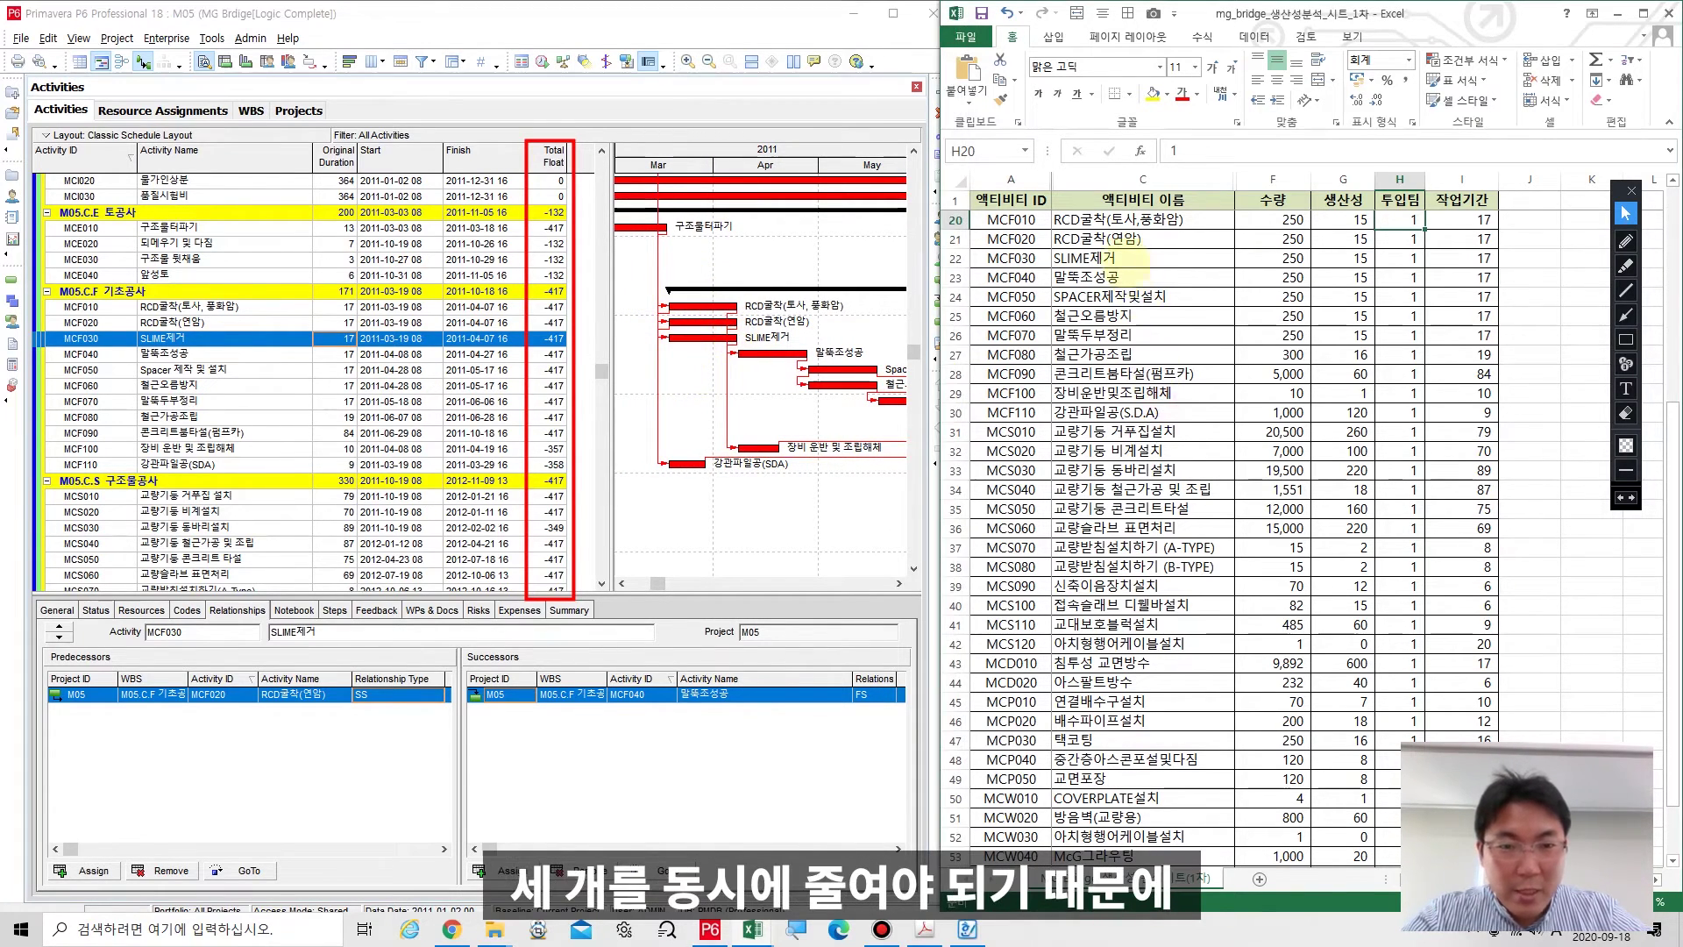
pyautogui.moveTo(1155, 224); pyautogui.dragTo(1271, 258)
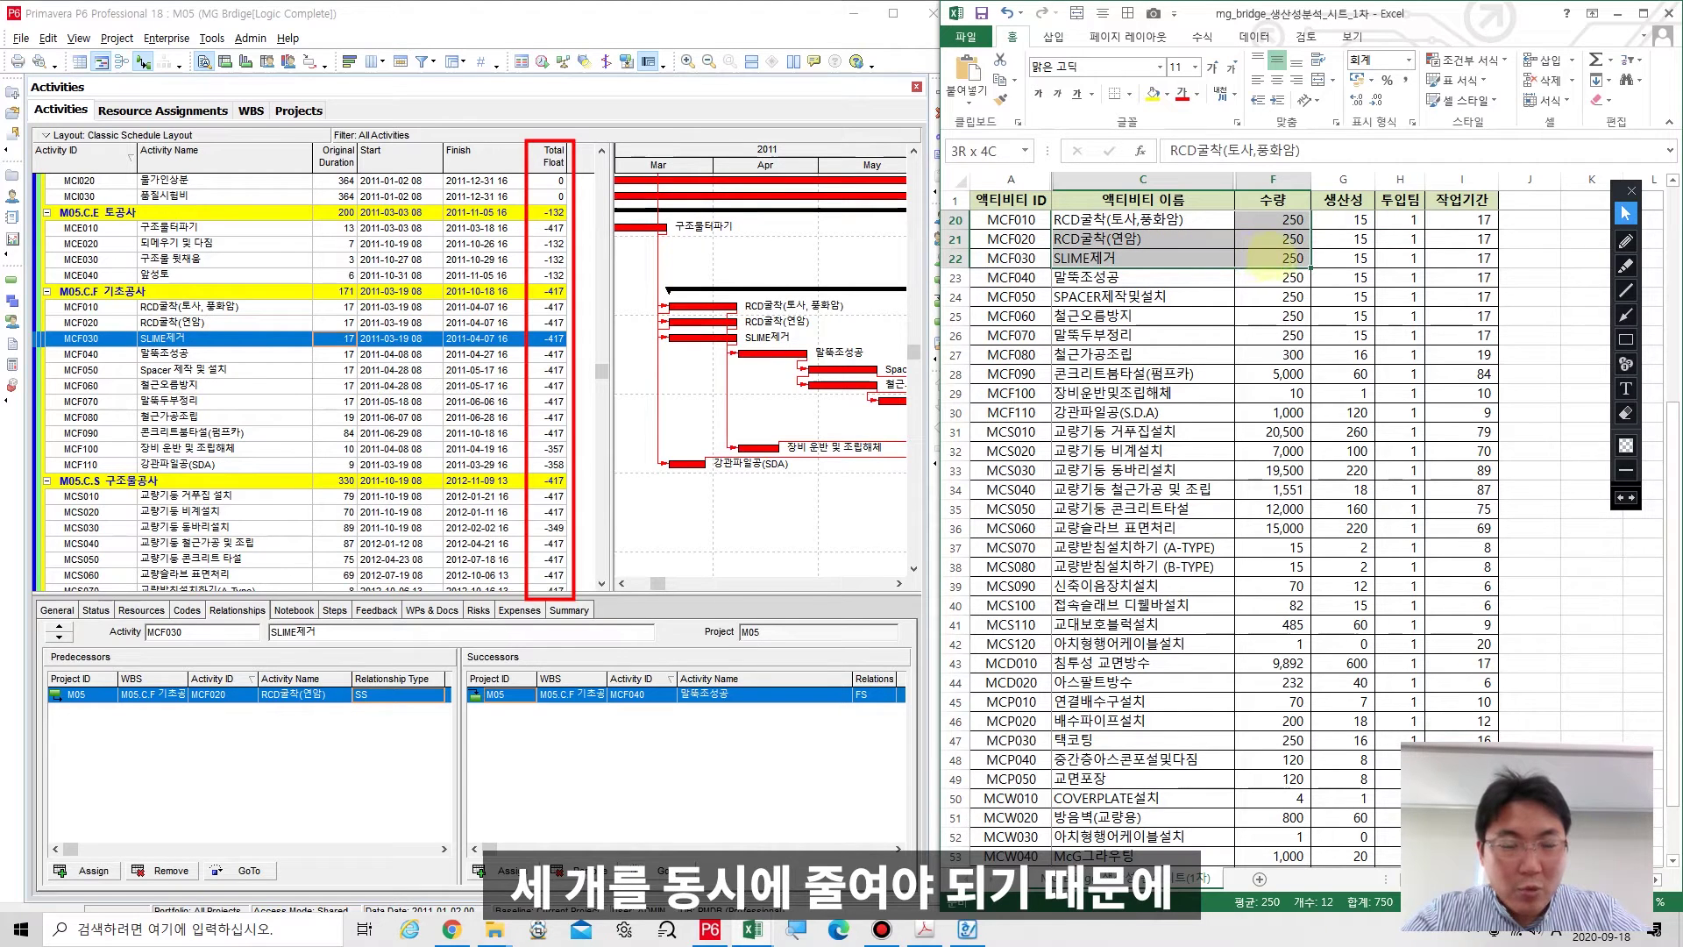
pyautogui.click(1408, 220)
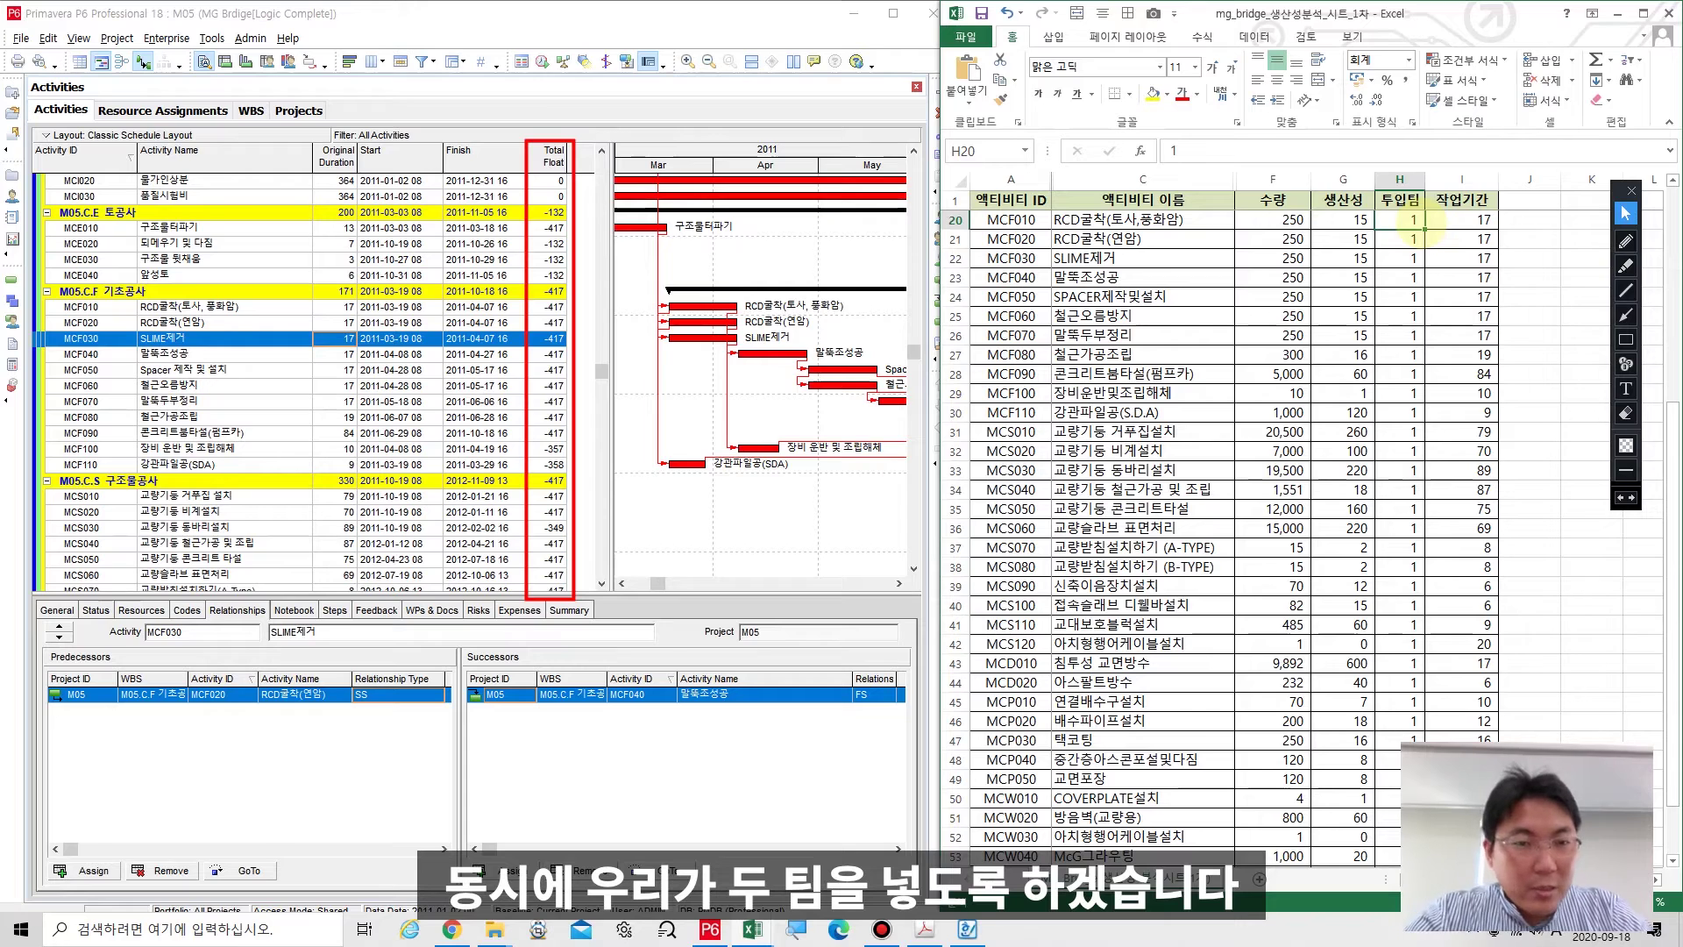
pyautogui.write('2')
pyautogui.press('Return')
pyautogui.write('2')
pyautogui.press('Return')
pyautogui.write('2')
pyautogui.press('Return')
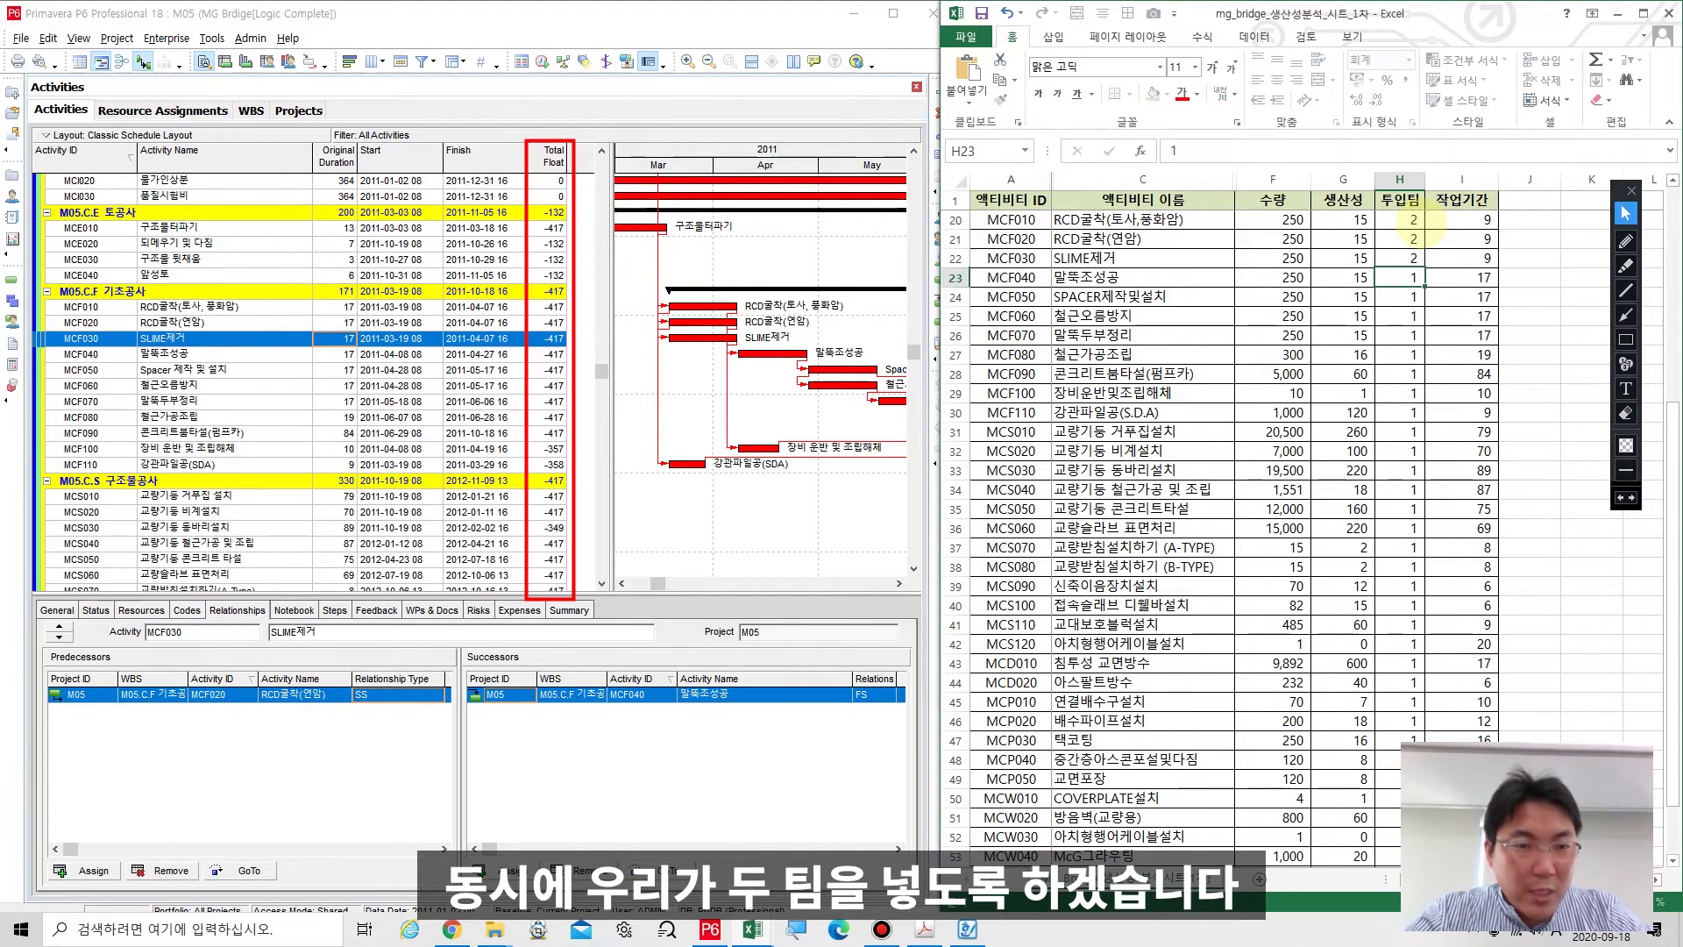
pyautogui.click(1411, 221)
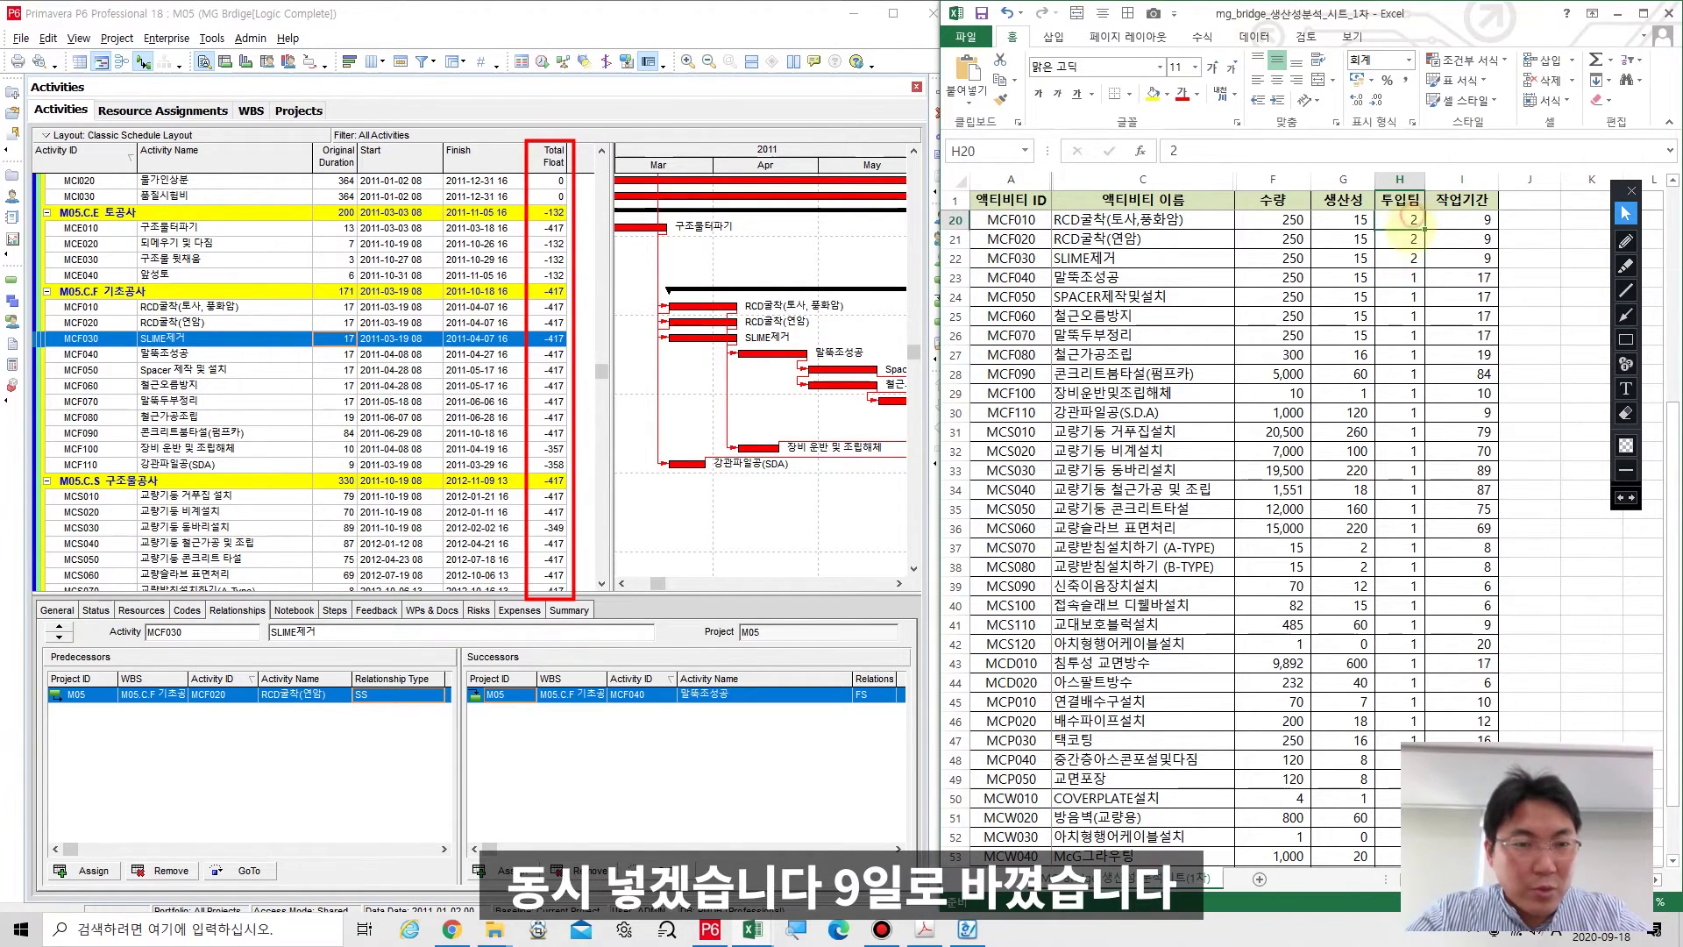
pyautogui.moveTo(1411, 218); pyautogui.dragTo(1405, 257)
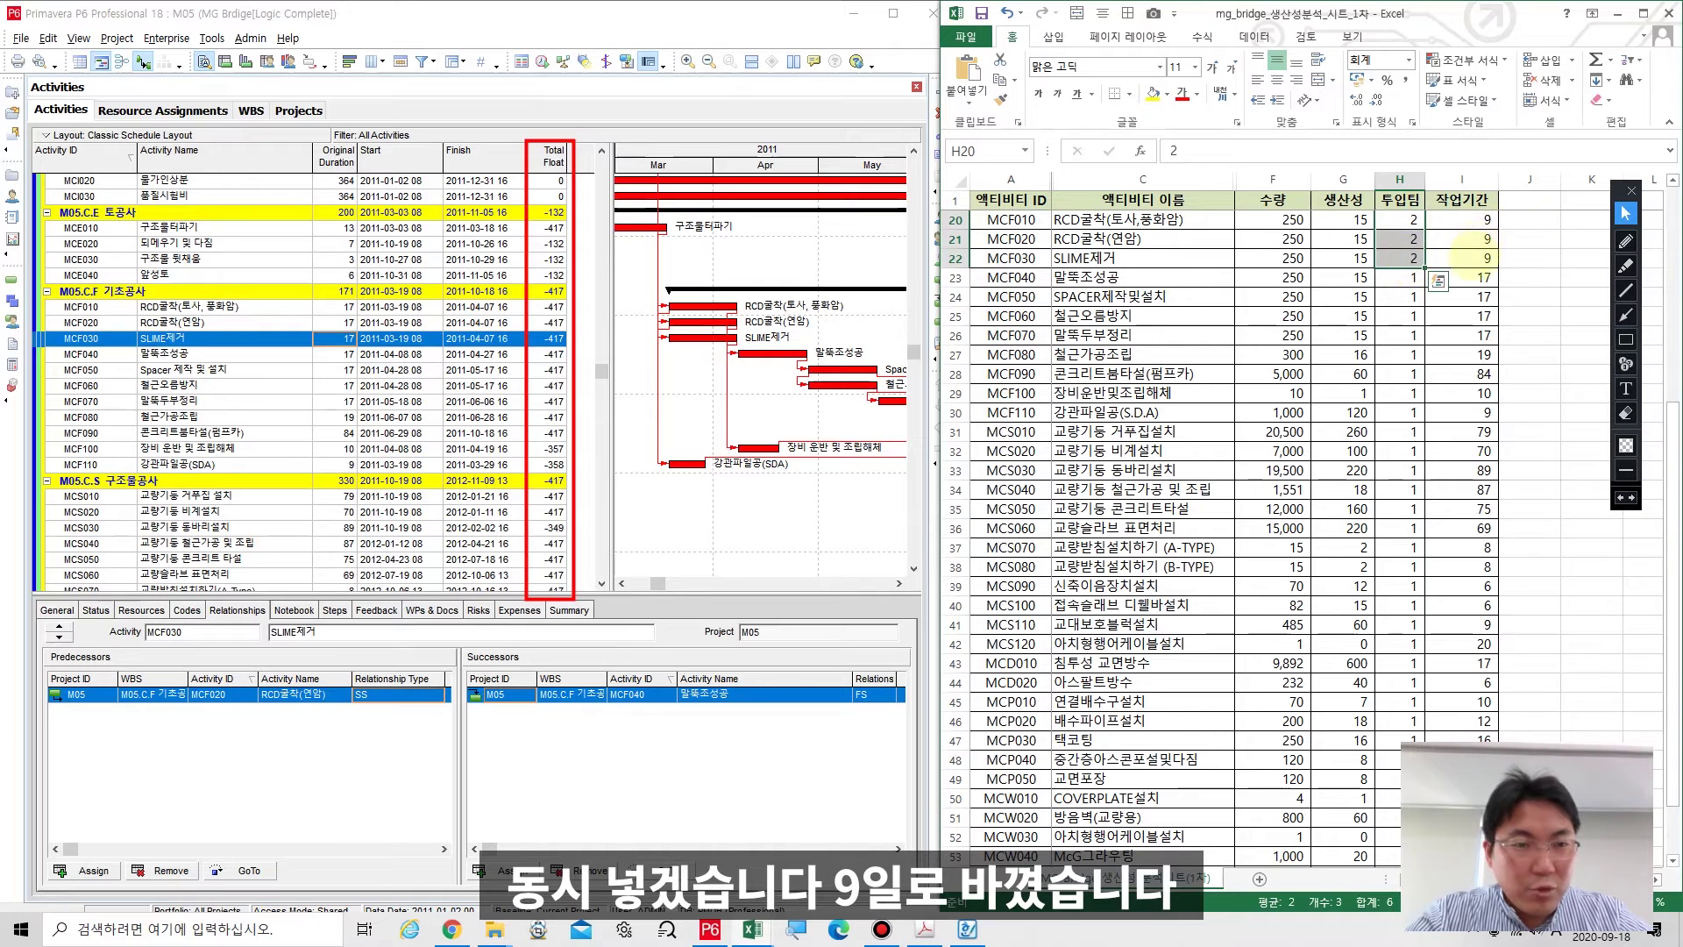
# Set the original durations of MCF010, MCF020 and MCF030 to 9 in Primavera P6 and reschedule the project.
pyautogui.click(327, 310)
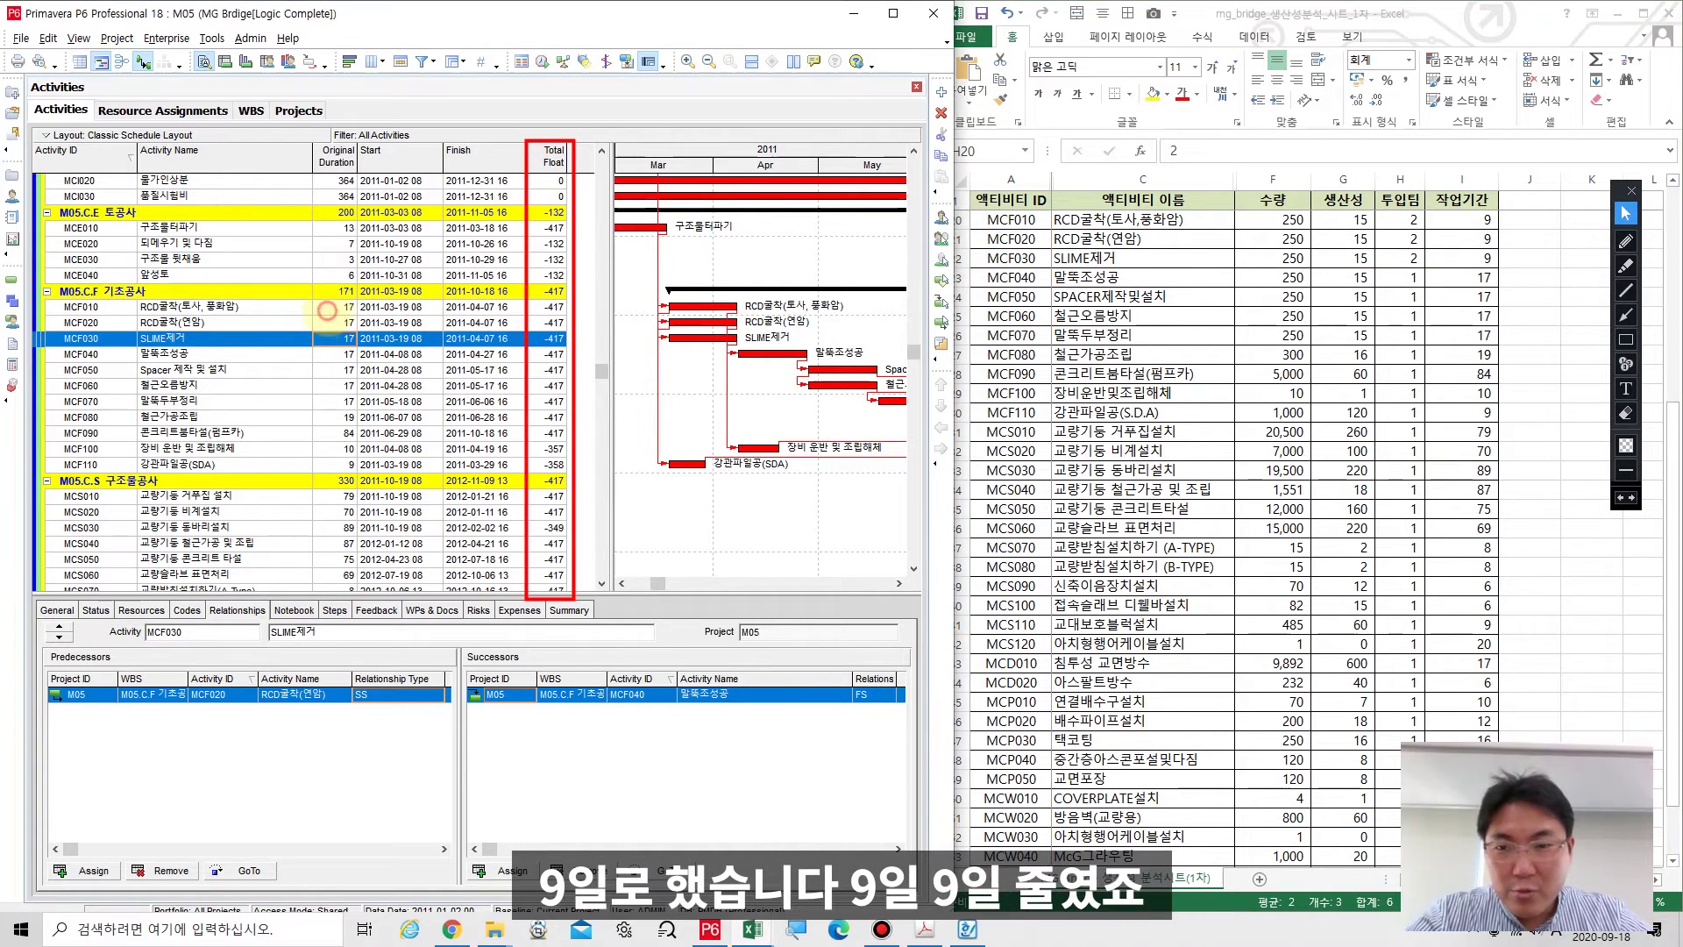
pyautogui.click(327, 310)
pyautogui.write('9')
pyautogui.click(325, 323)
pyautogui.write('9')
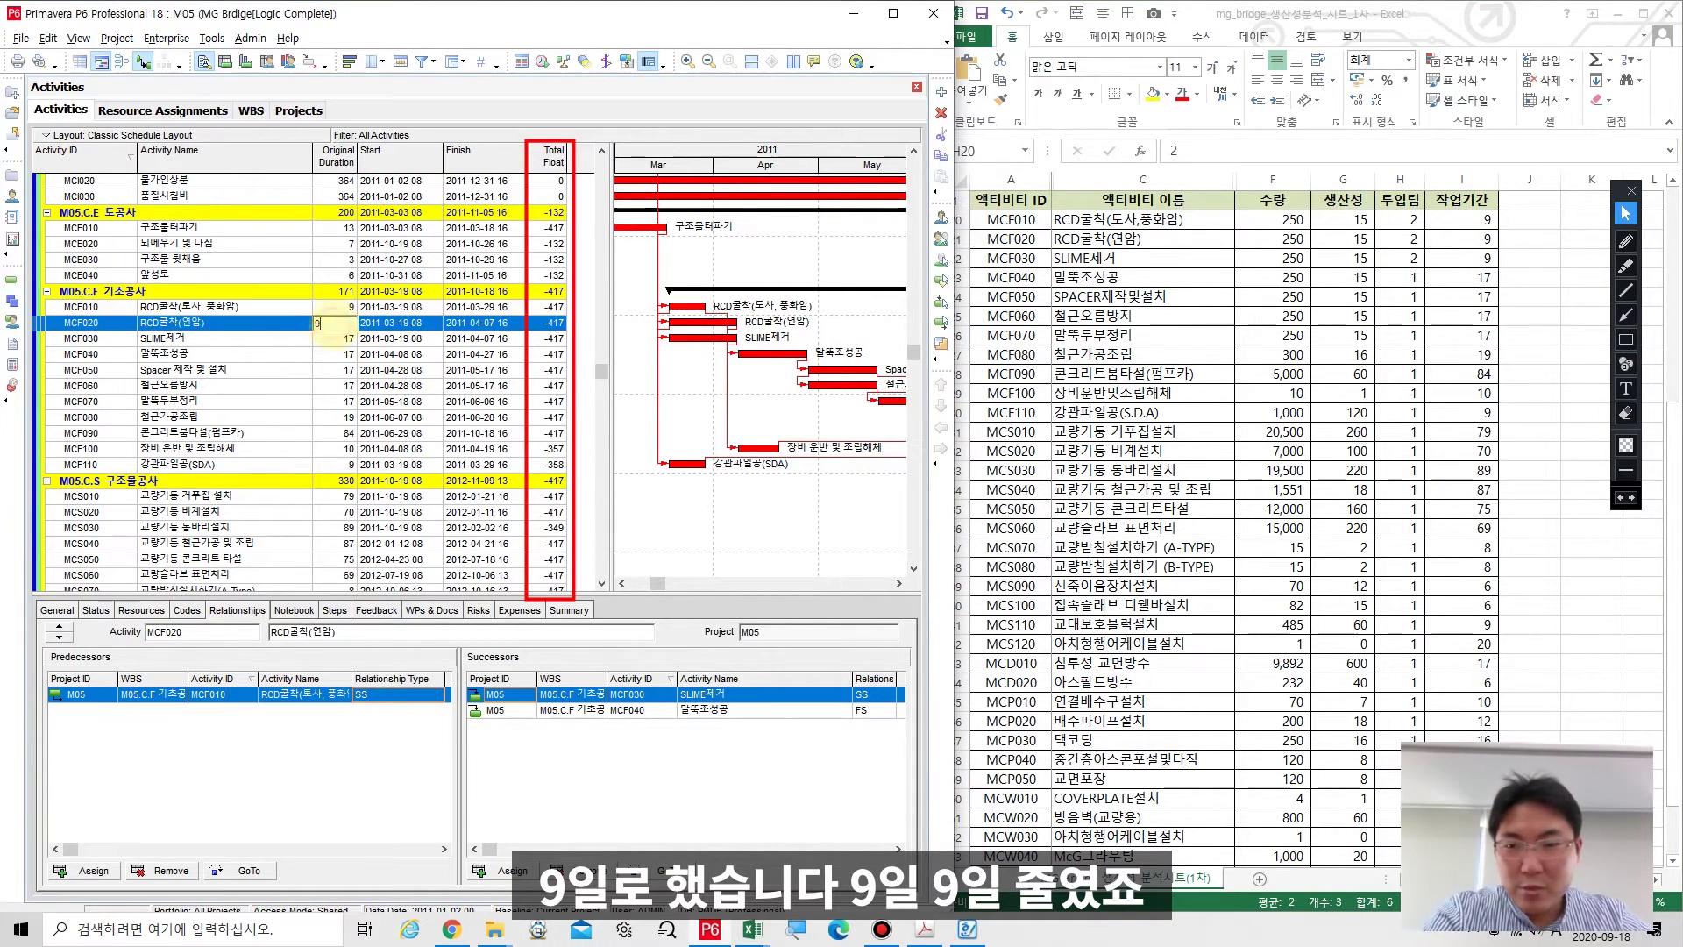
pyautogui.click(329, 340)
pyautogui.write('9')
pyautogui.press('F9')
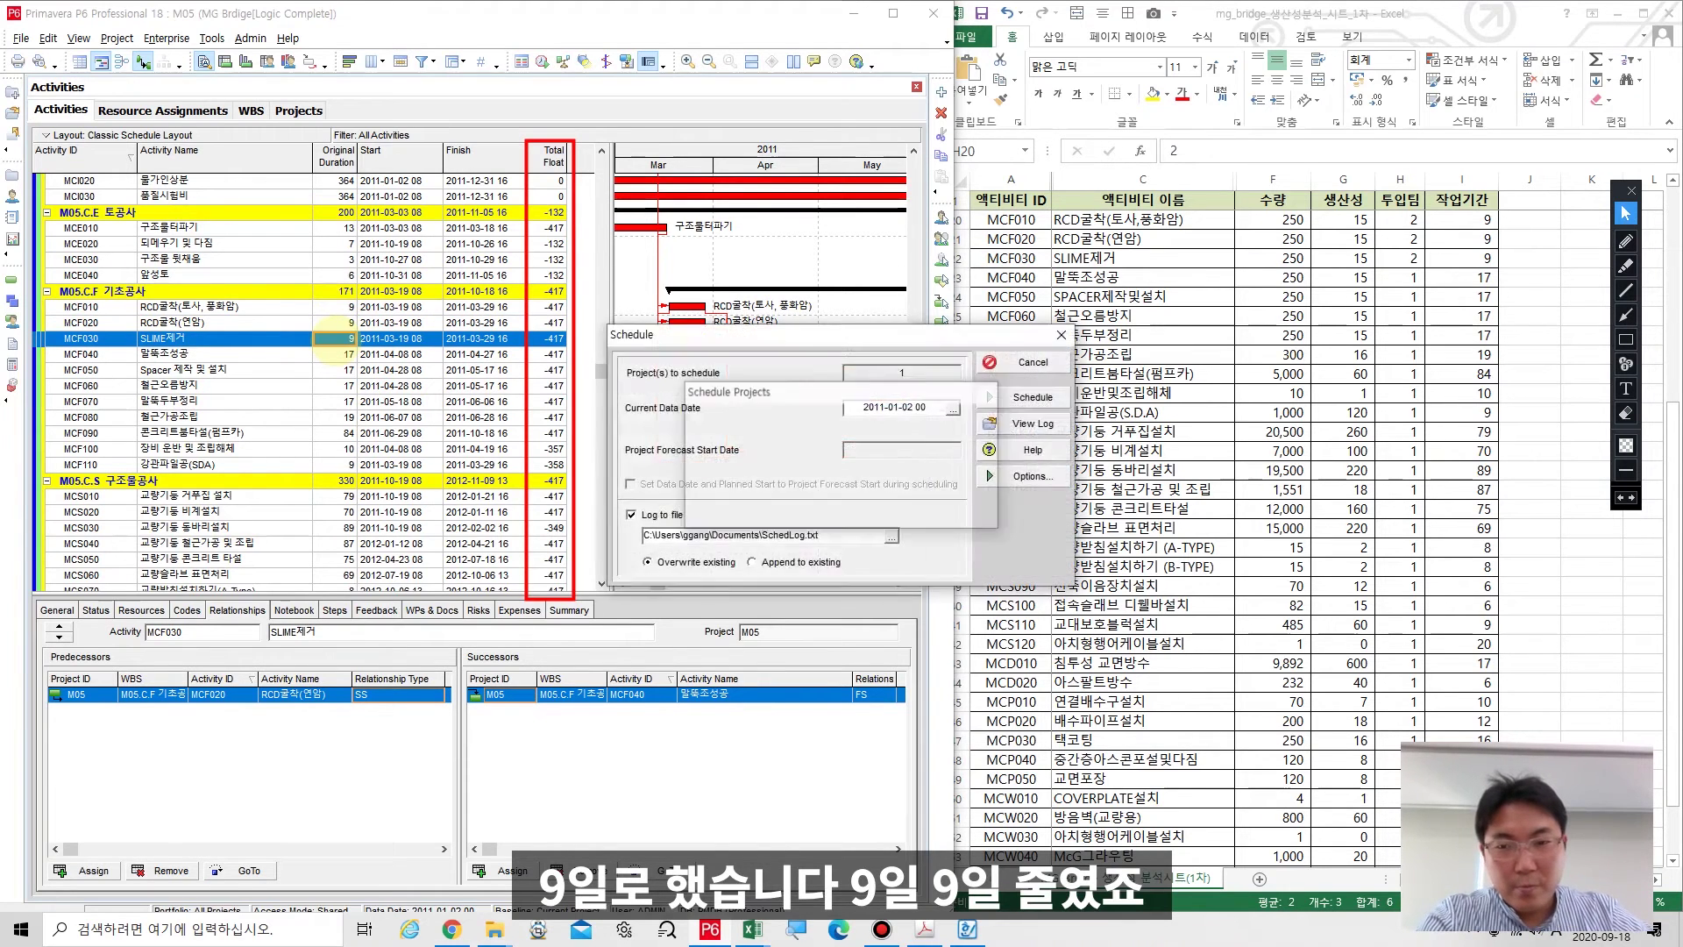
pyautogui.press('Return')
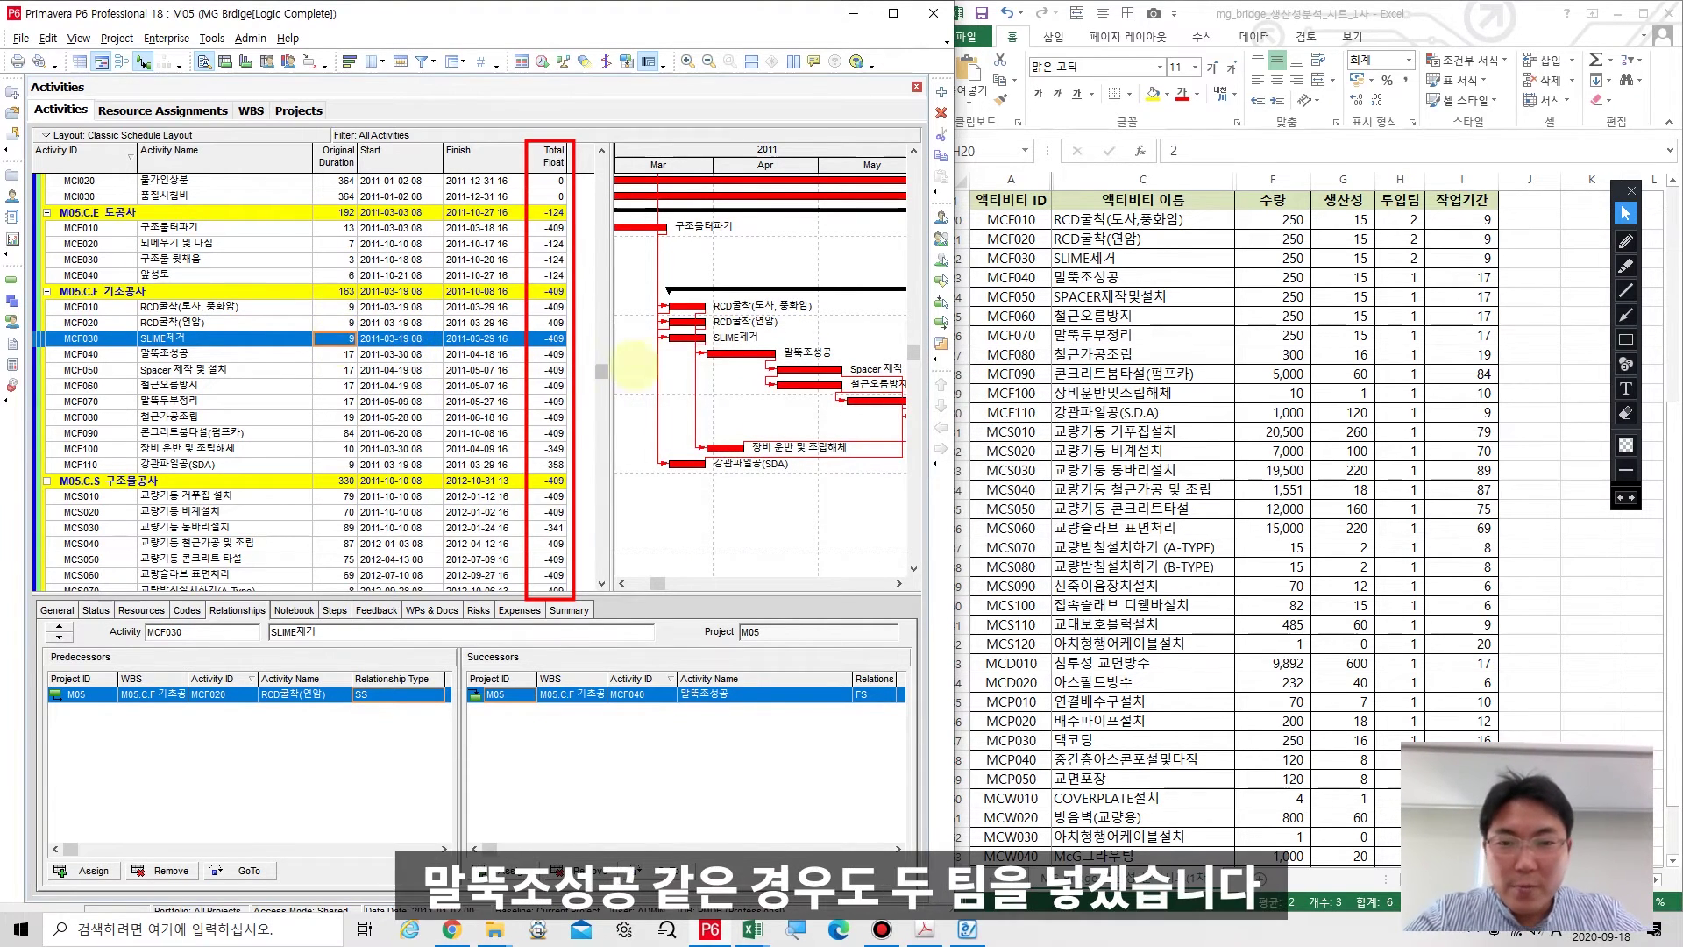
# Set the crew count of MCF040 말뚝조성공 to 2 in the Excel sheet.
pyautogui.click(1414, 279)
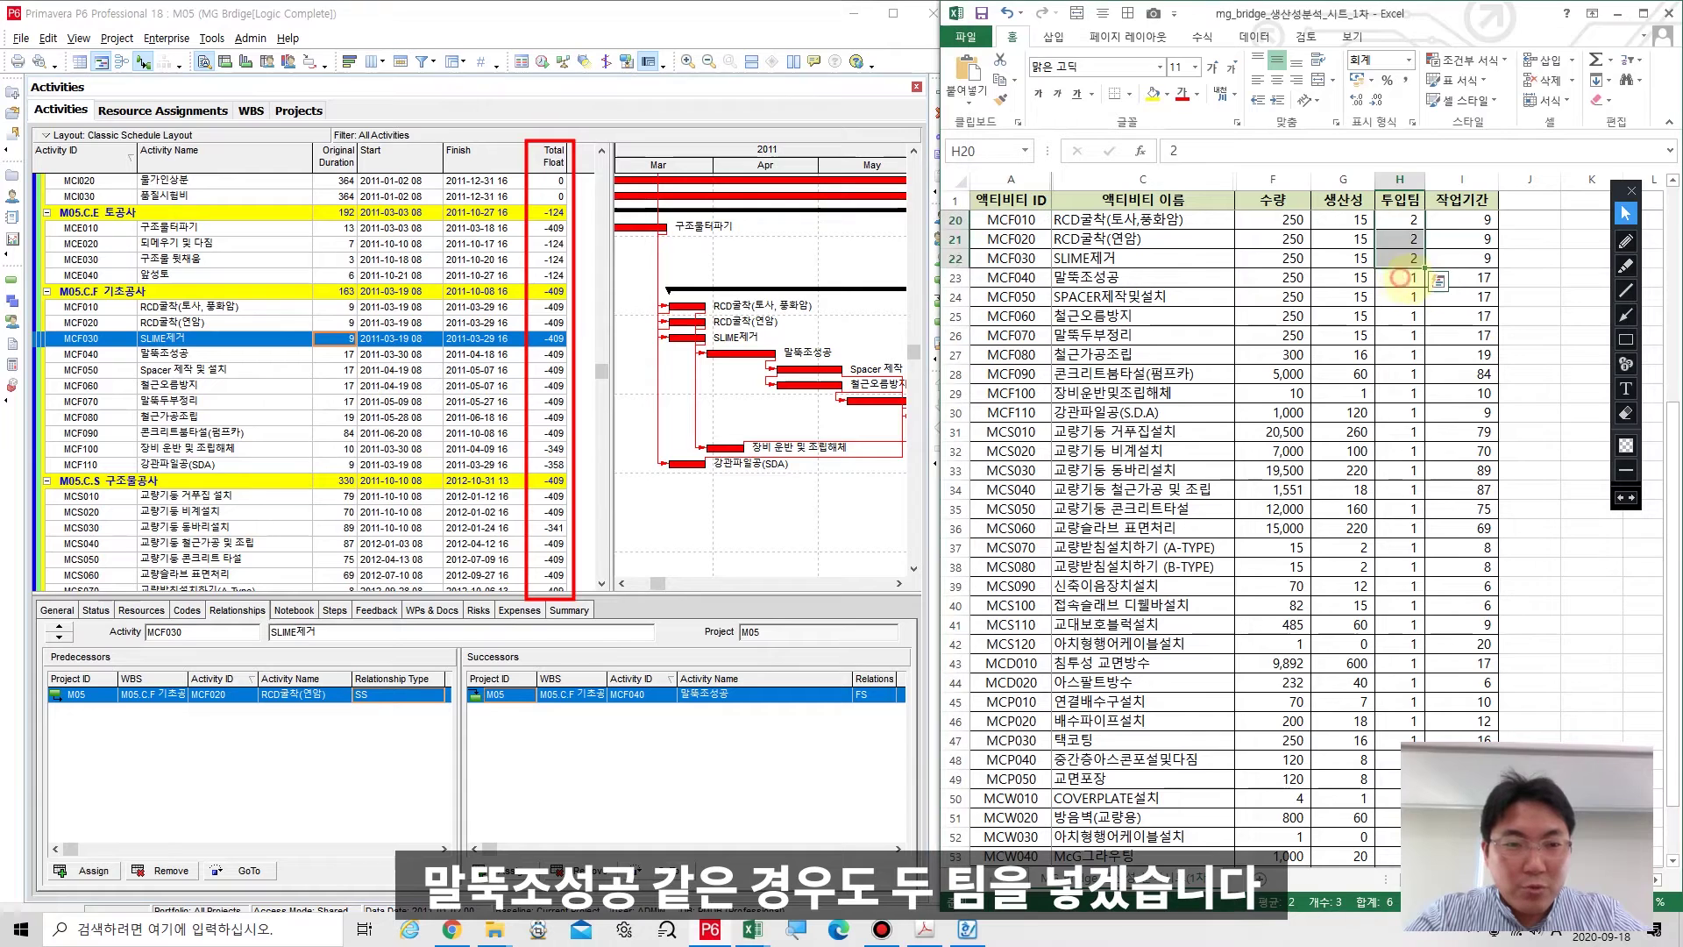
pyautogui.write('2')
pyautogui.press('Return')
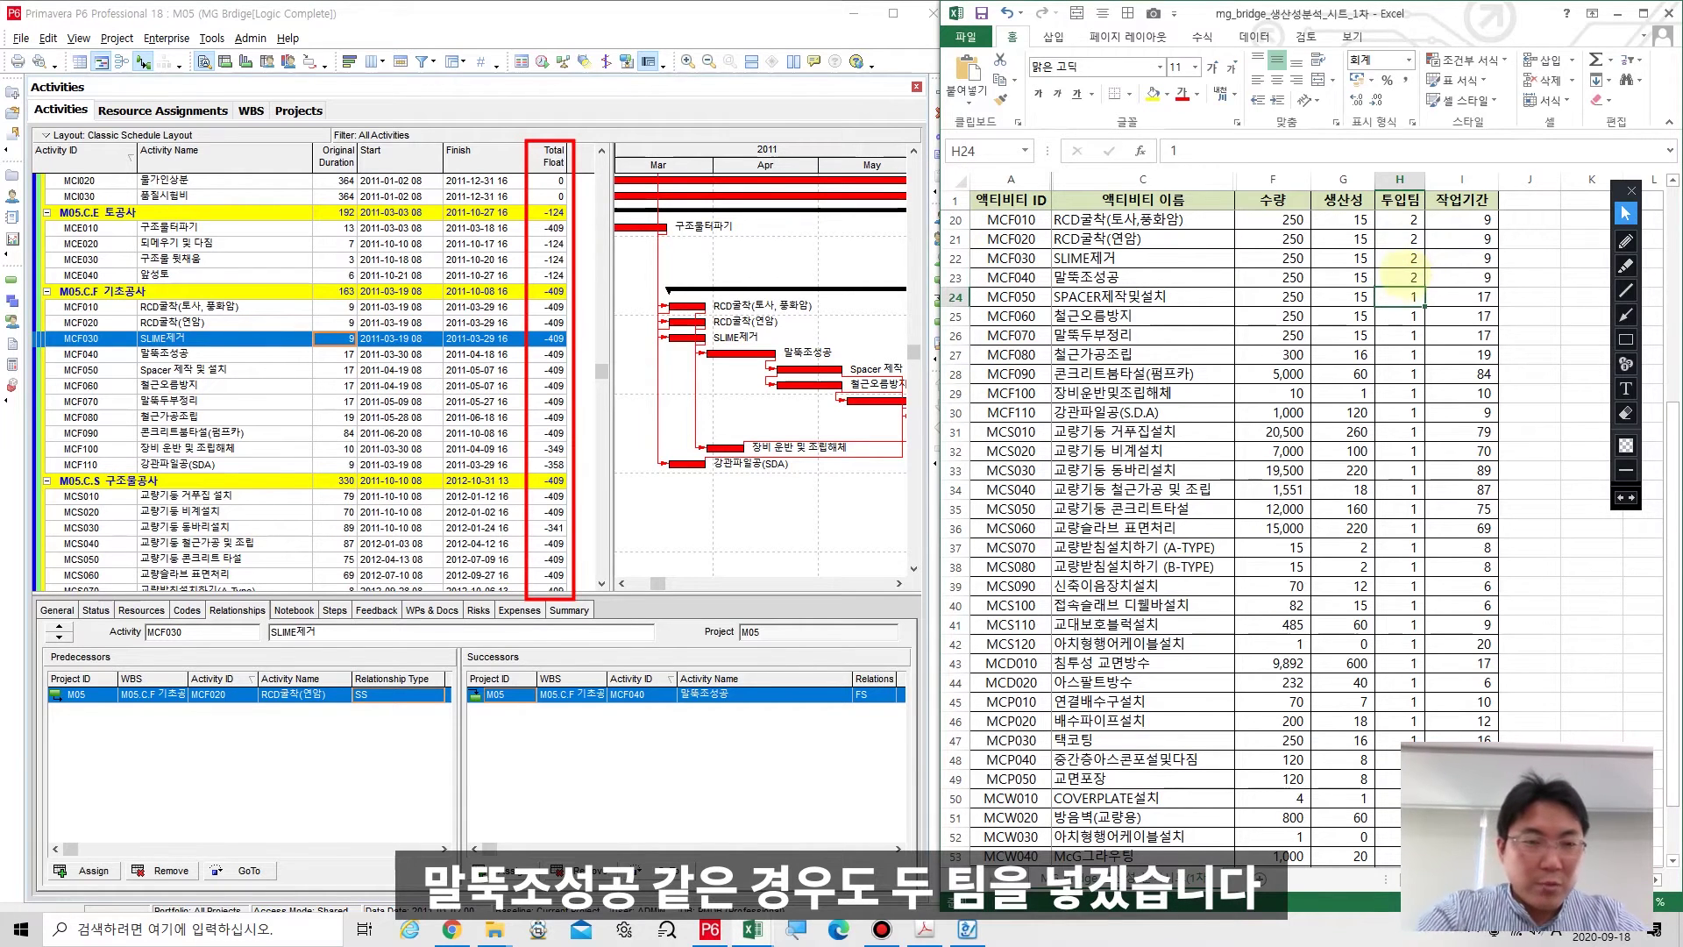
# Set the original duration of MCF040 말뚝조성공 to 9 in Primavera P6 and reschedule the project.
pyautogui.click(330, 354)
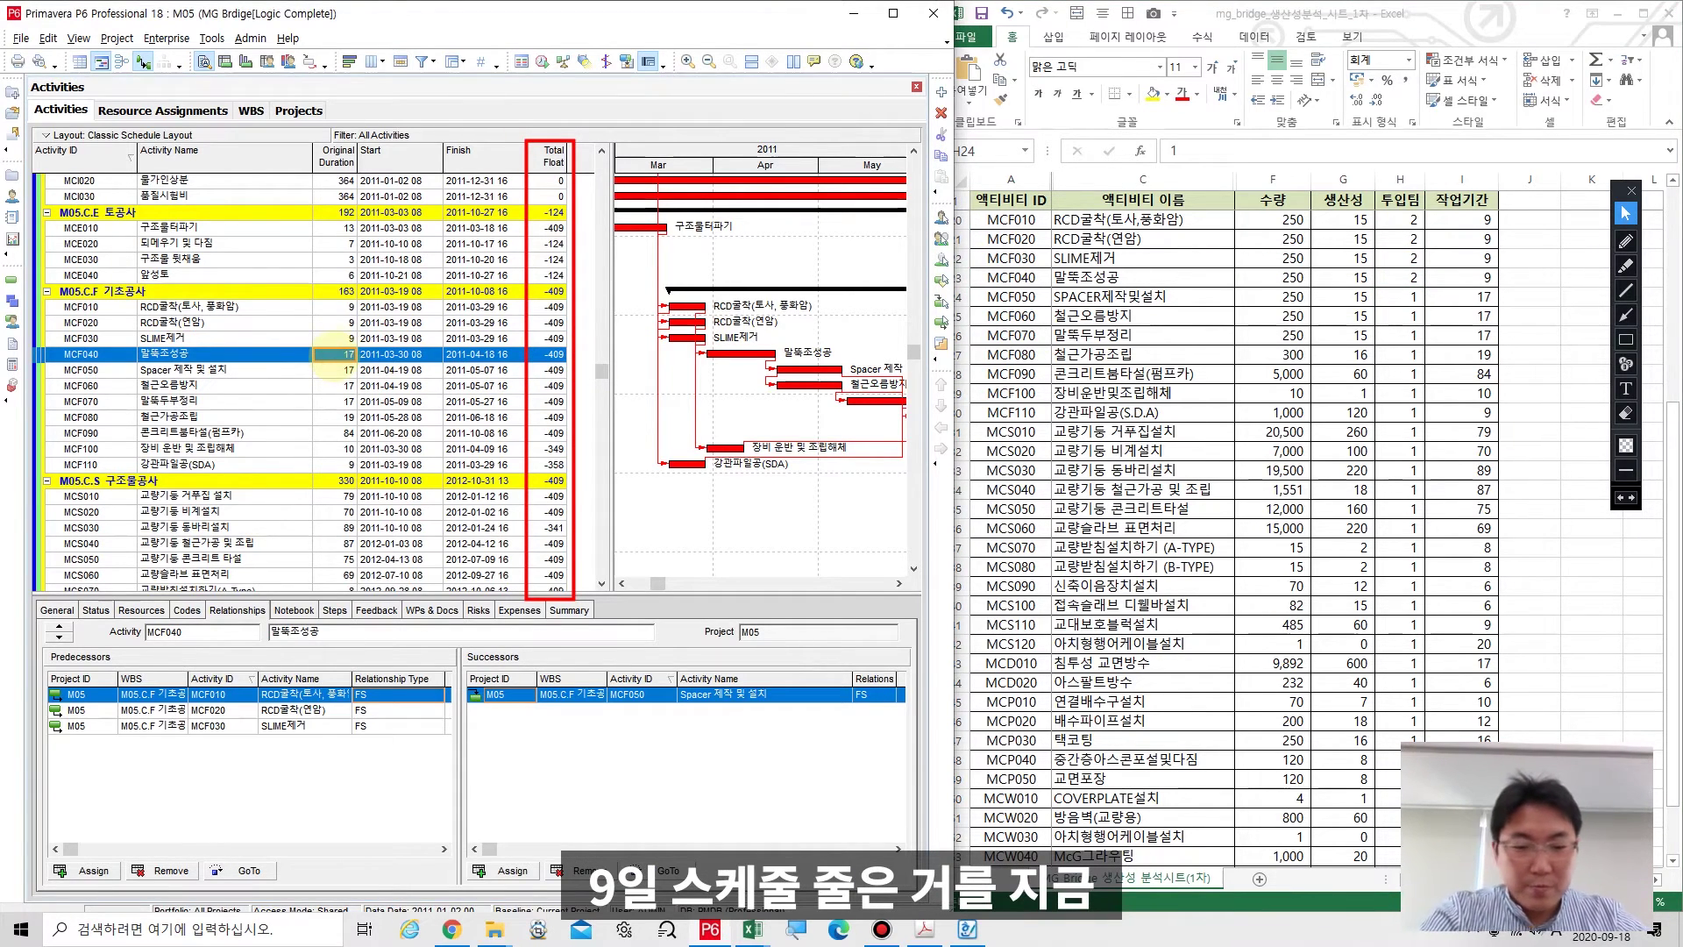
pyautogui.write('9')
pyautogui.press('Return')
pyautogui.press('F9')
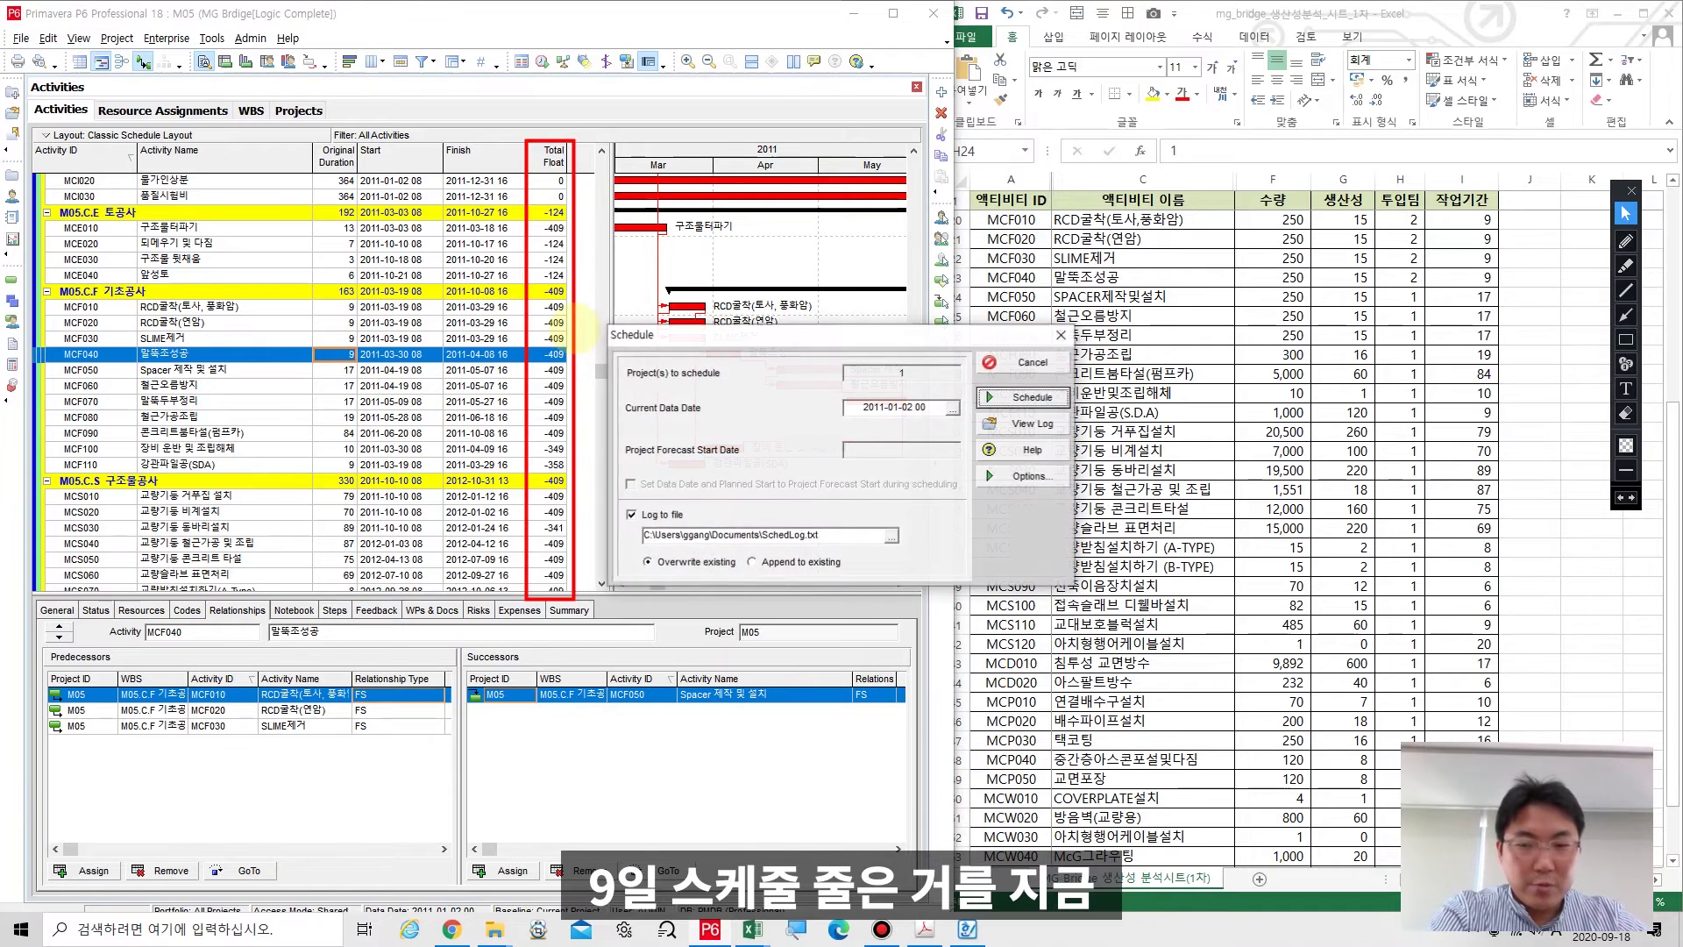
pyautogui.press('Return')
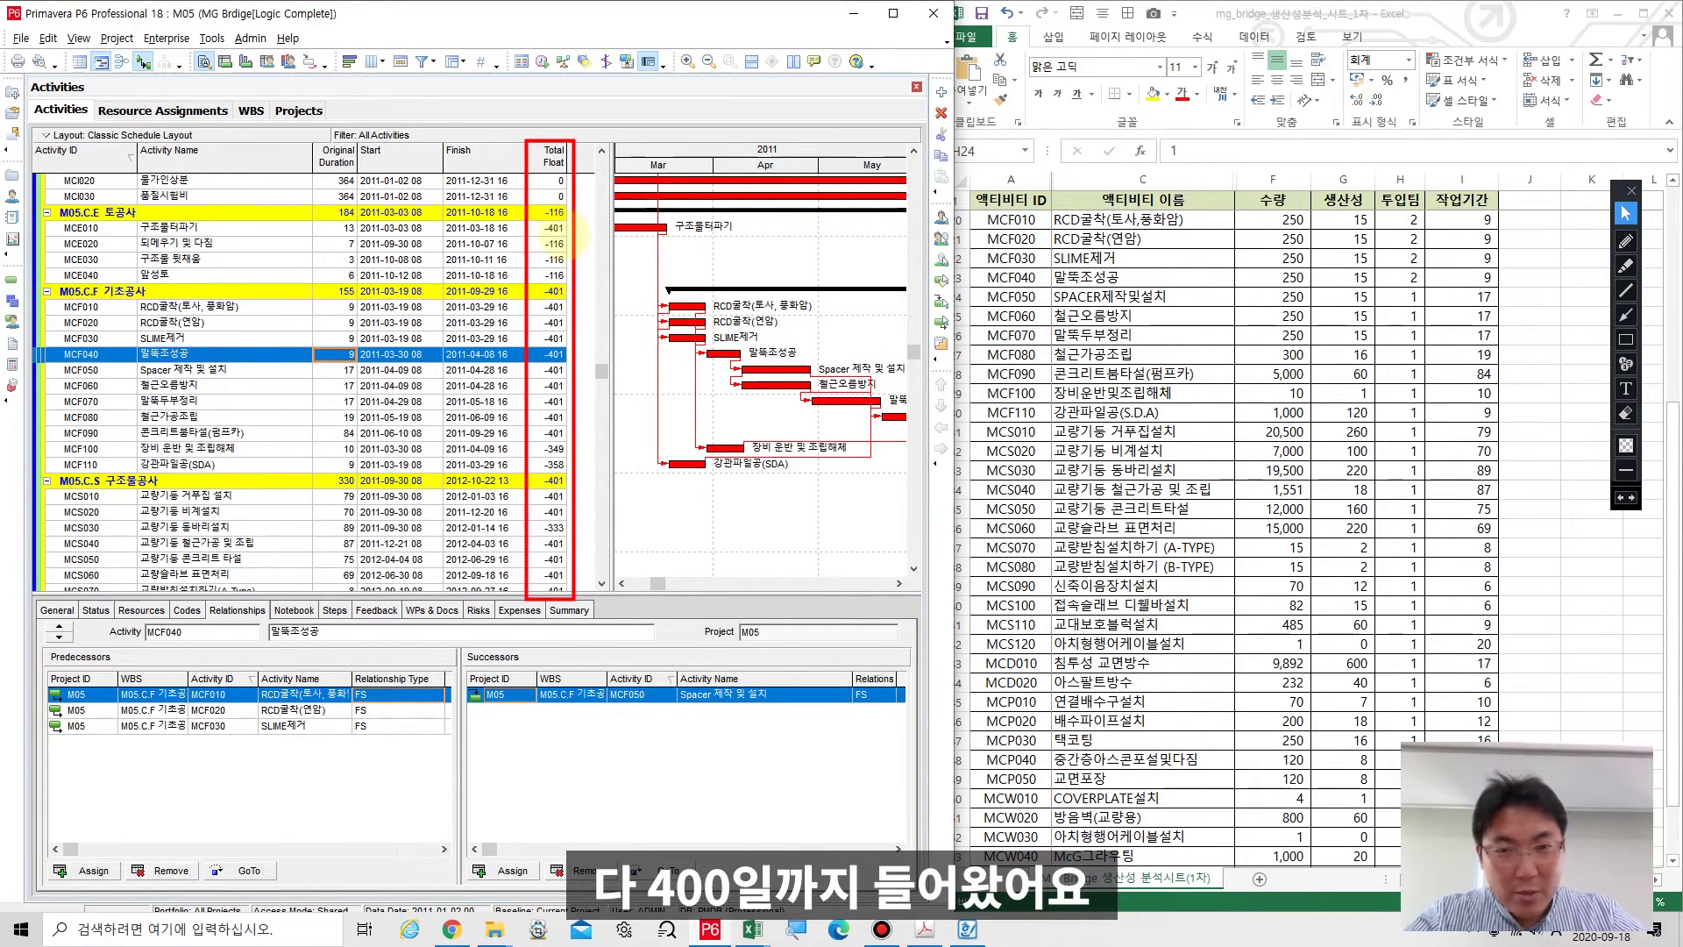
# Set the crew count of MCF050, MCF060, MCF070 and MCF080 to 2 in the Excel sheet.
pyautogui.moveTo(828, 167); pyautogui.dragTo(759, 167)
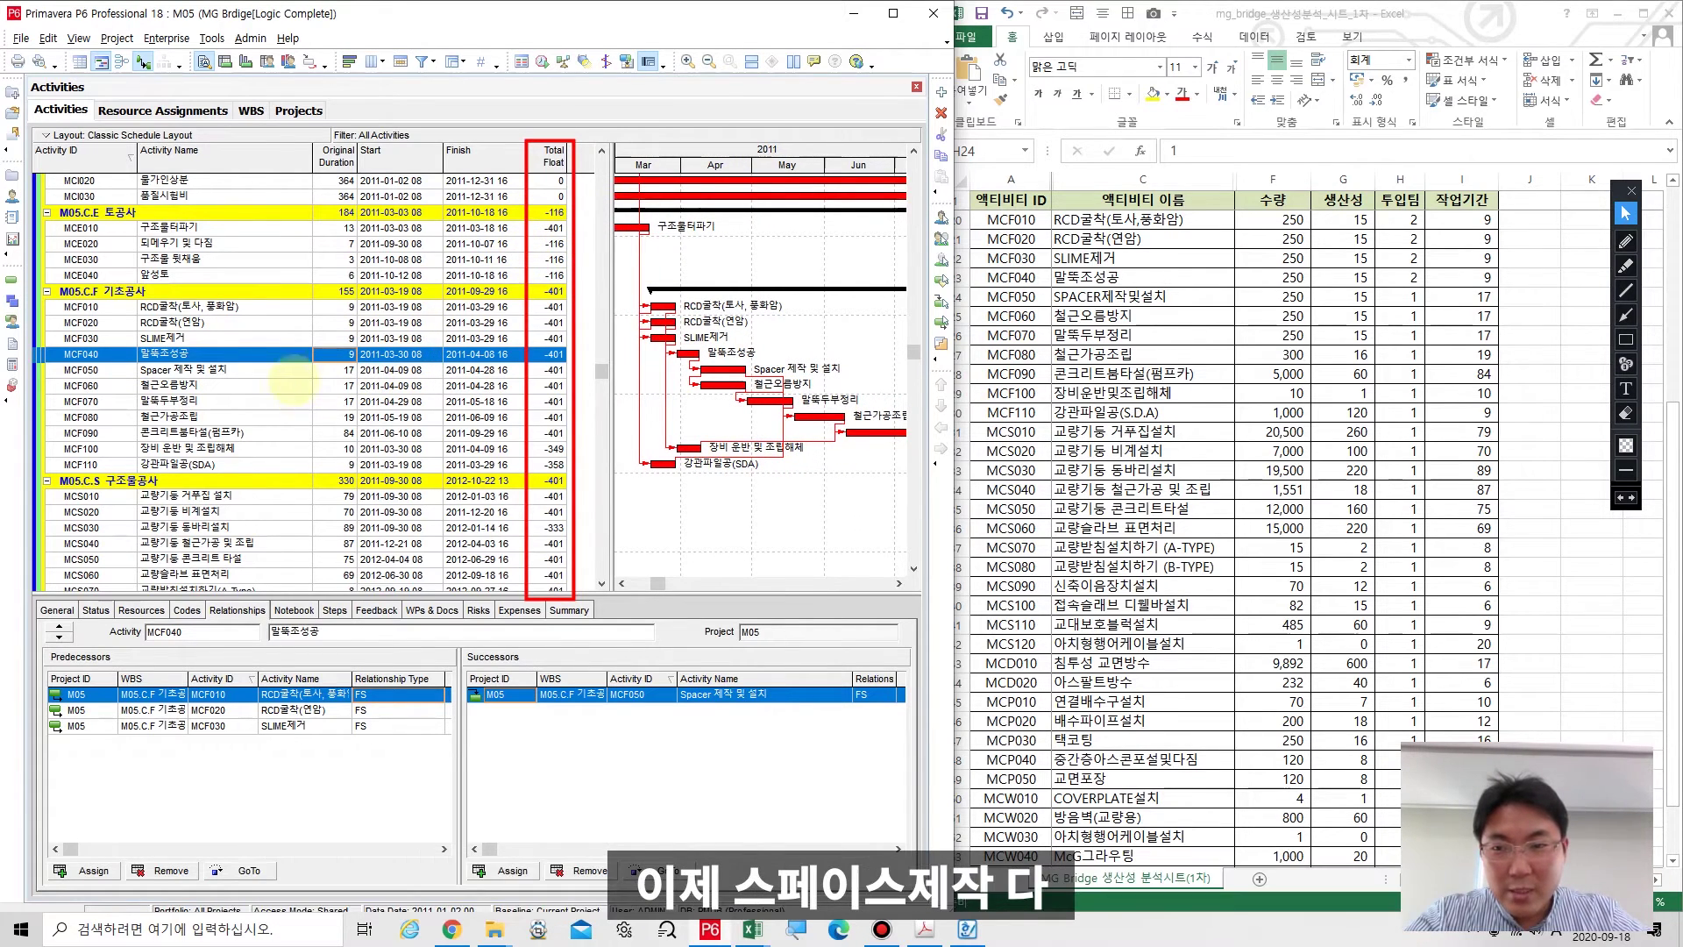
pyautogui.click(1133, 295)
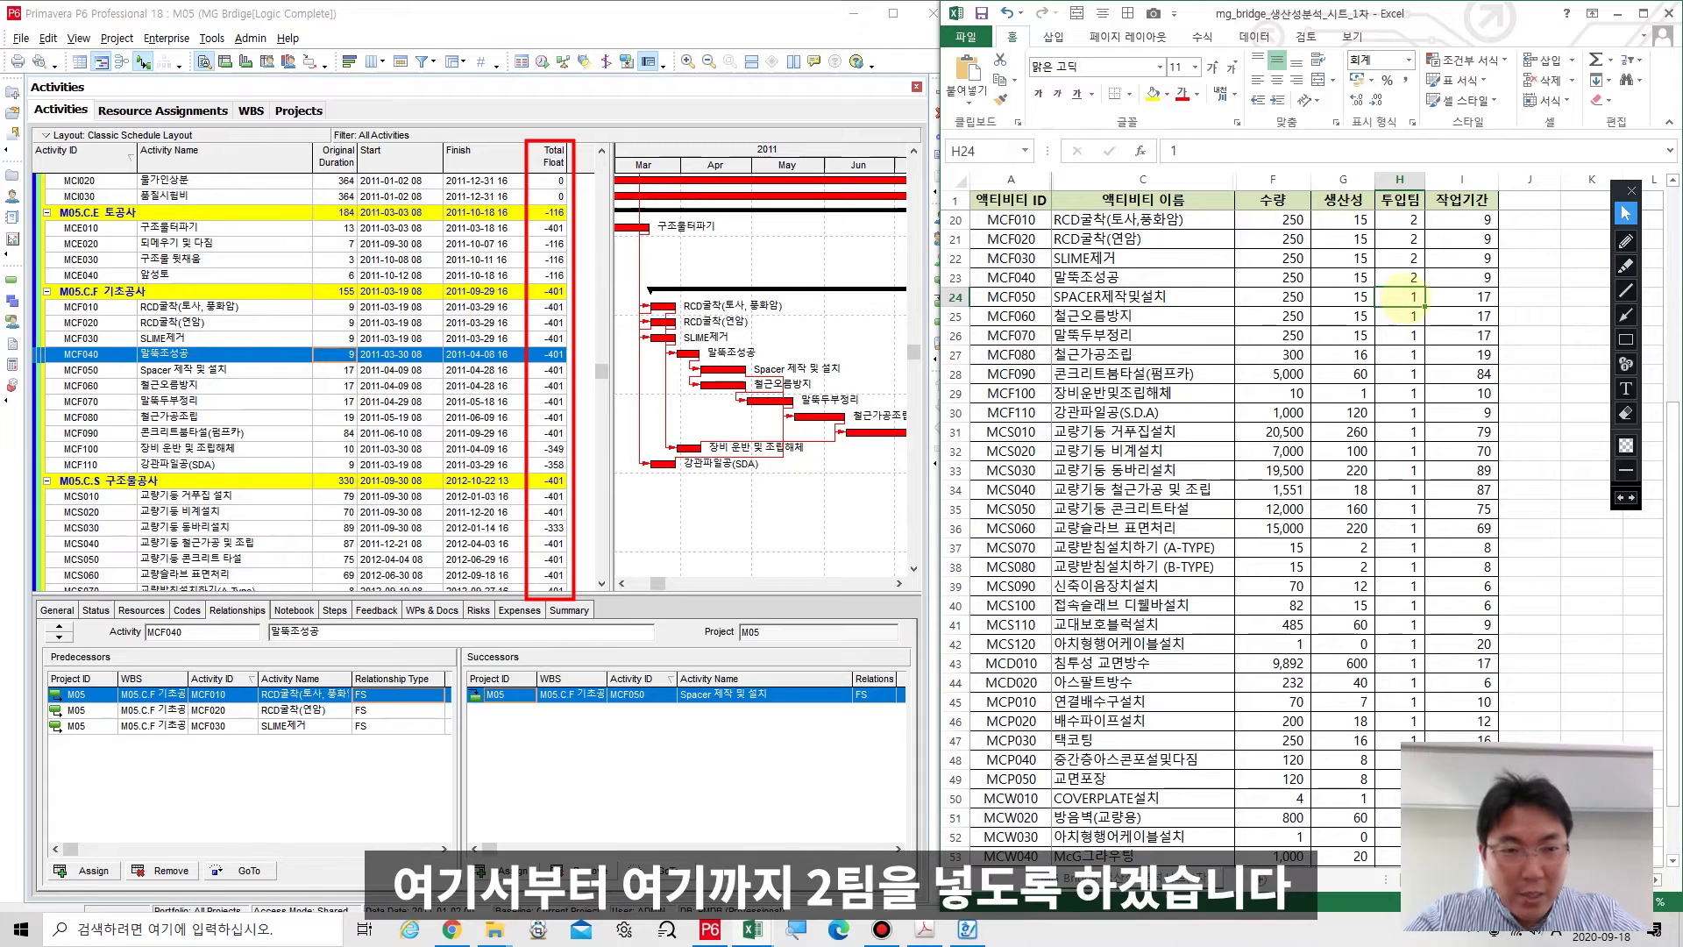
pyautogui.click(1408, 277)
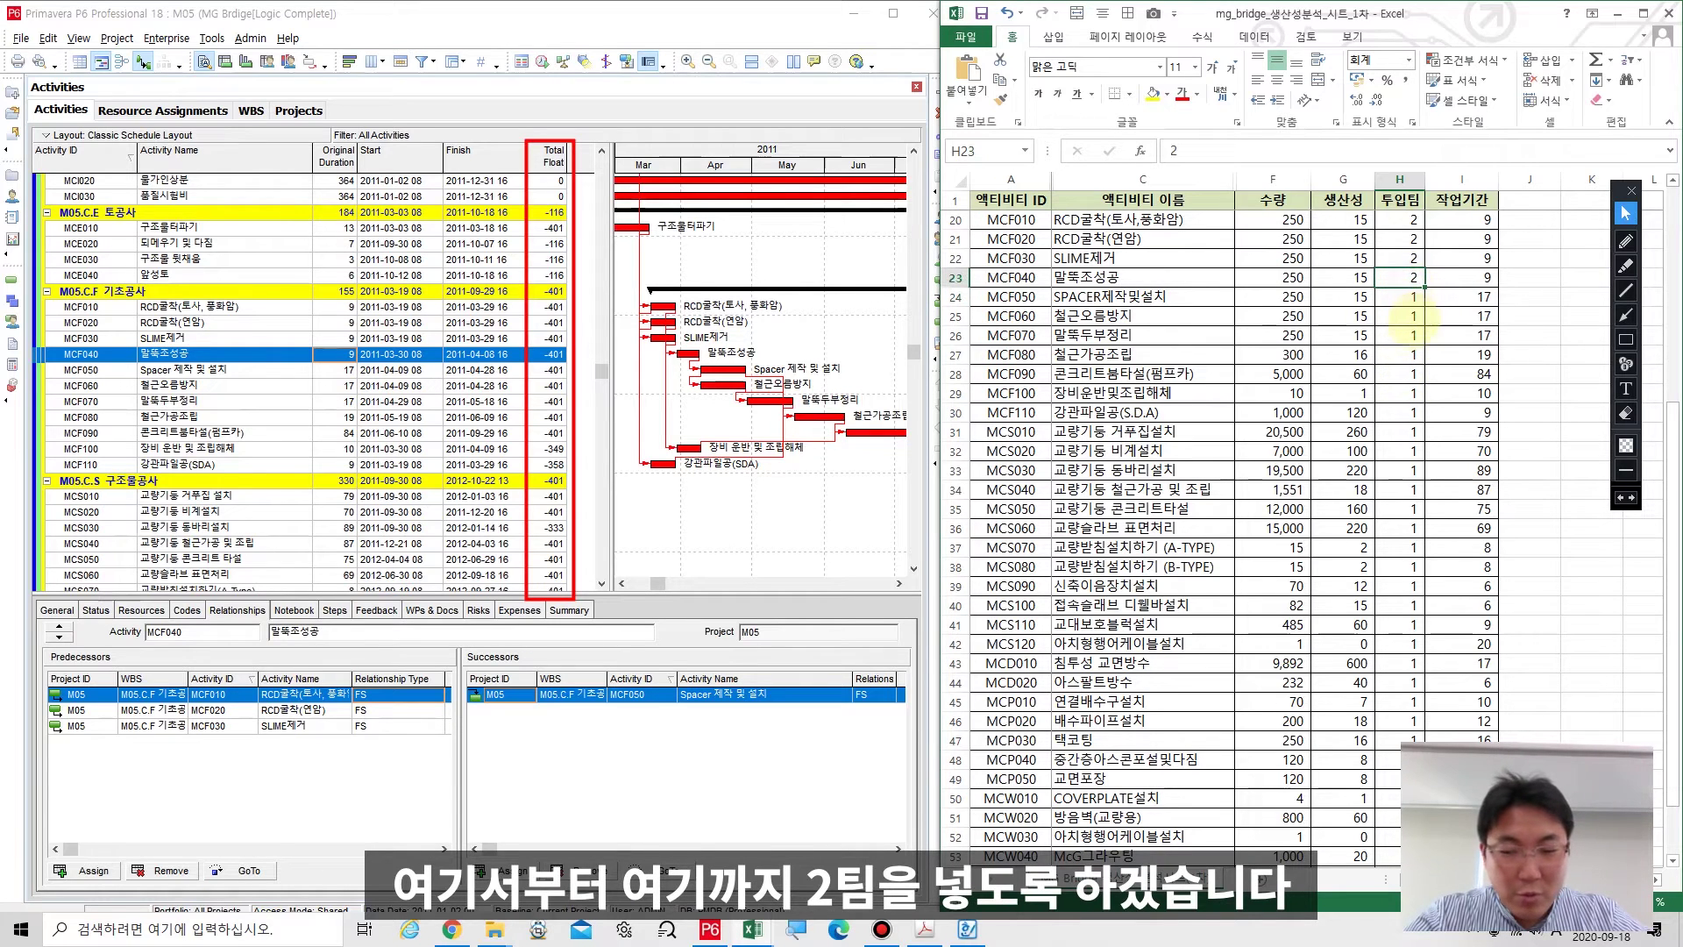
pyautogui.moveTo(1426, 286); pyautogui.dragTo(1413, 344)
pyautogui.click(1530, 315)
pyautogui.click(1407, 296)
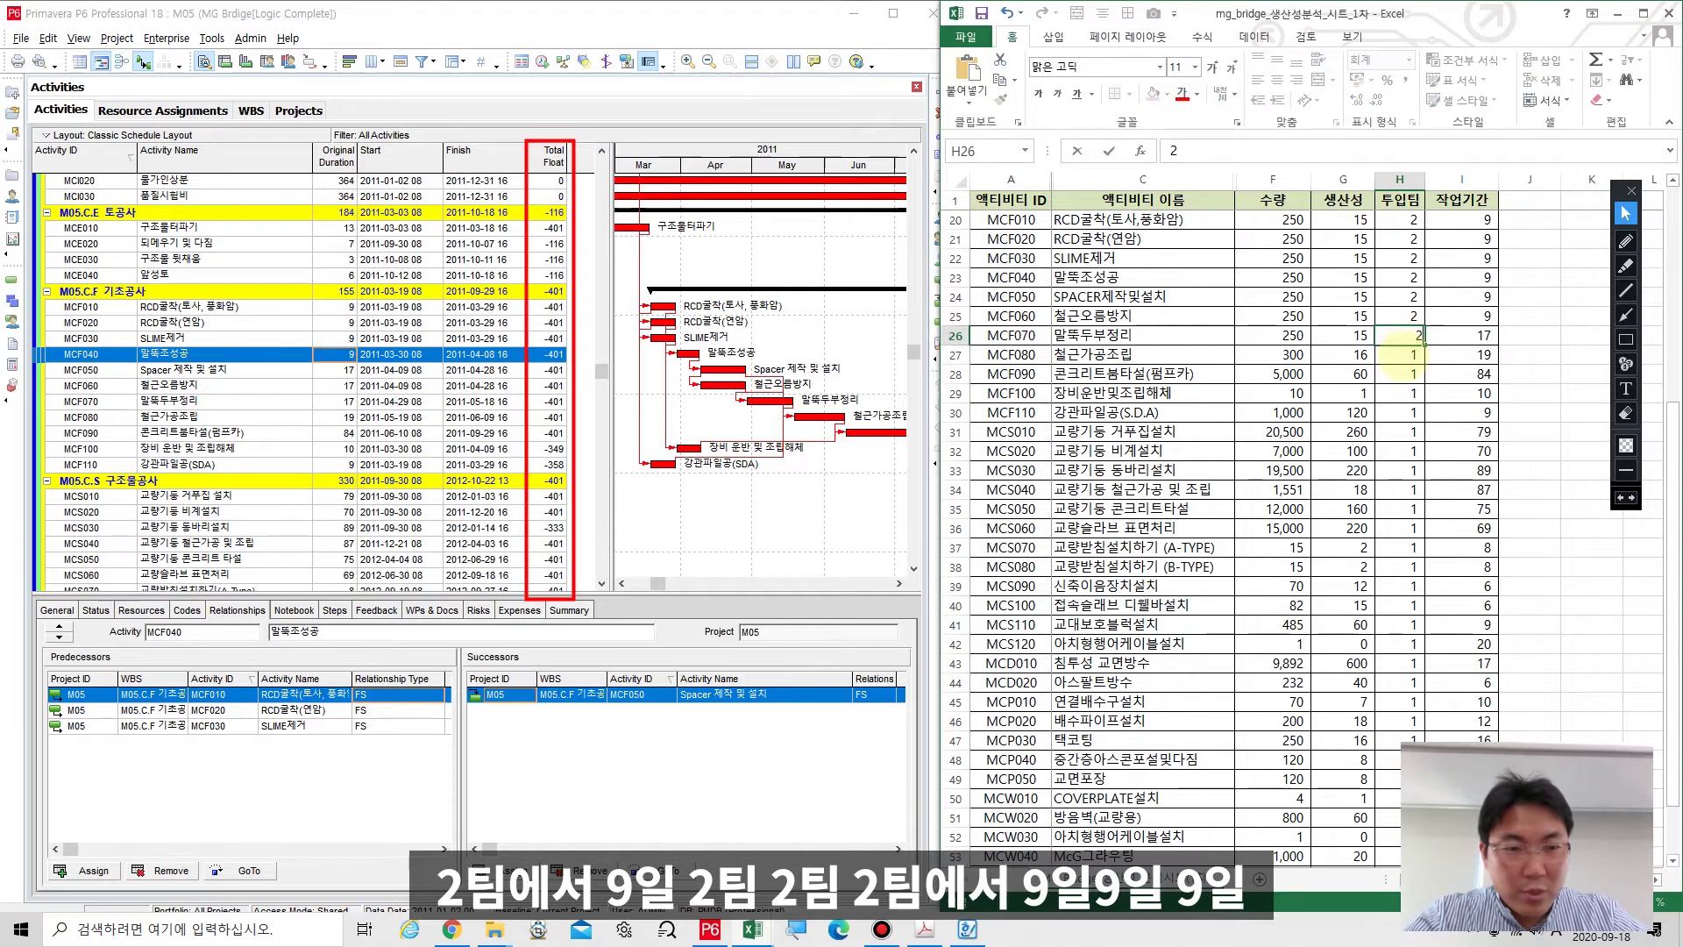
pyautogui.click(1413, 359)
pyautogui.write('2')
pyautogui.press('Return')
pyautogui.press('Down')
pyautogui.press('Down')
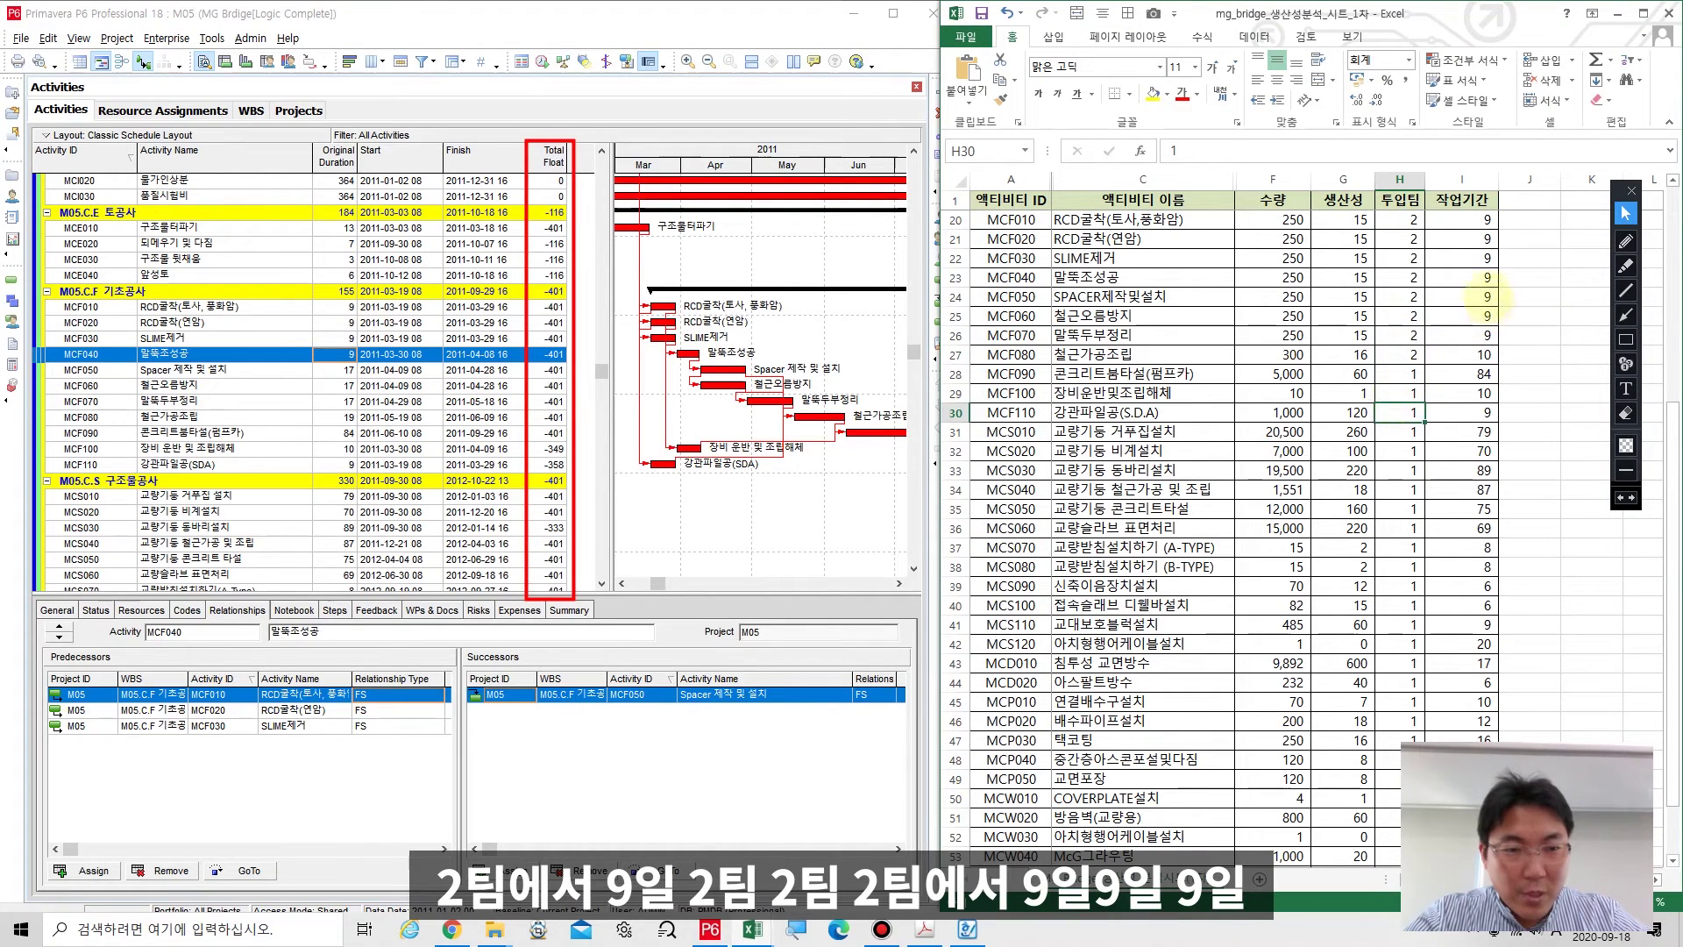
# Set the original durations of MCF050, MCF060 and MCF070 to 9 and MCF080 to 10 in Primavera P6, and reschedule the project.
pyautogui.click(338, 370)
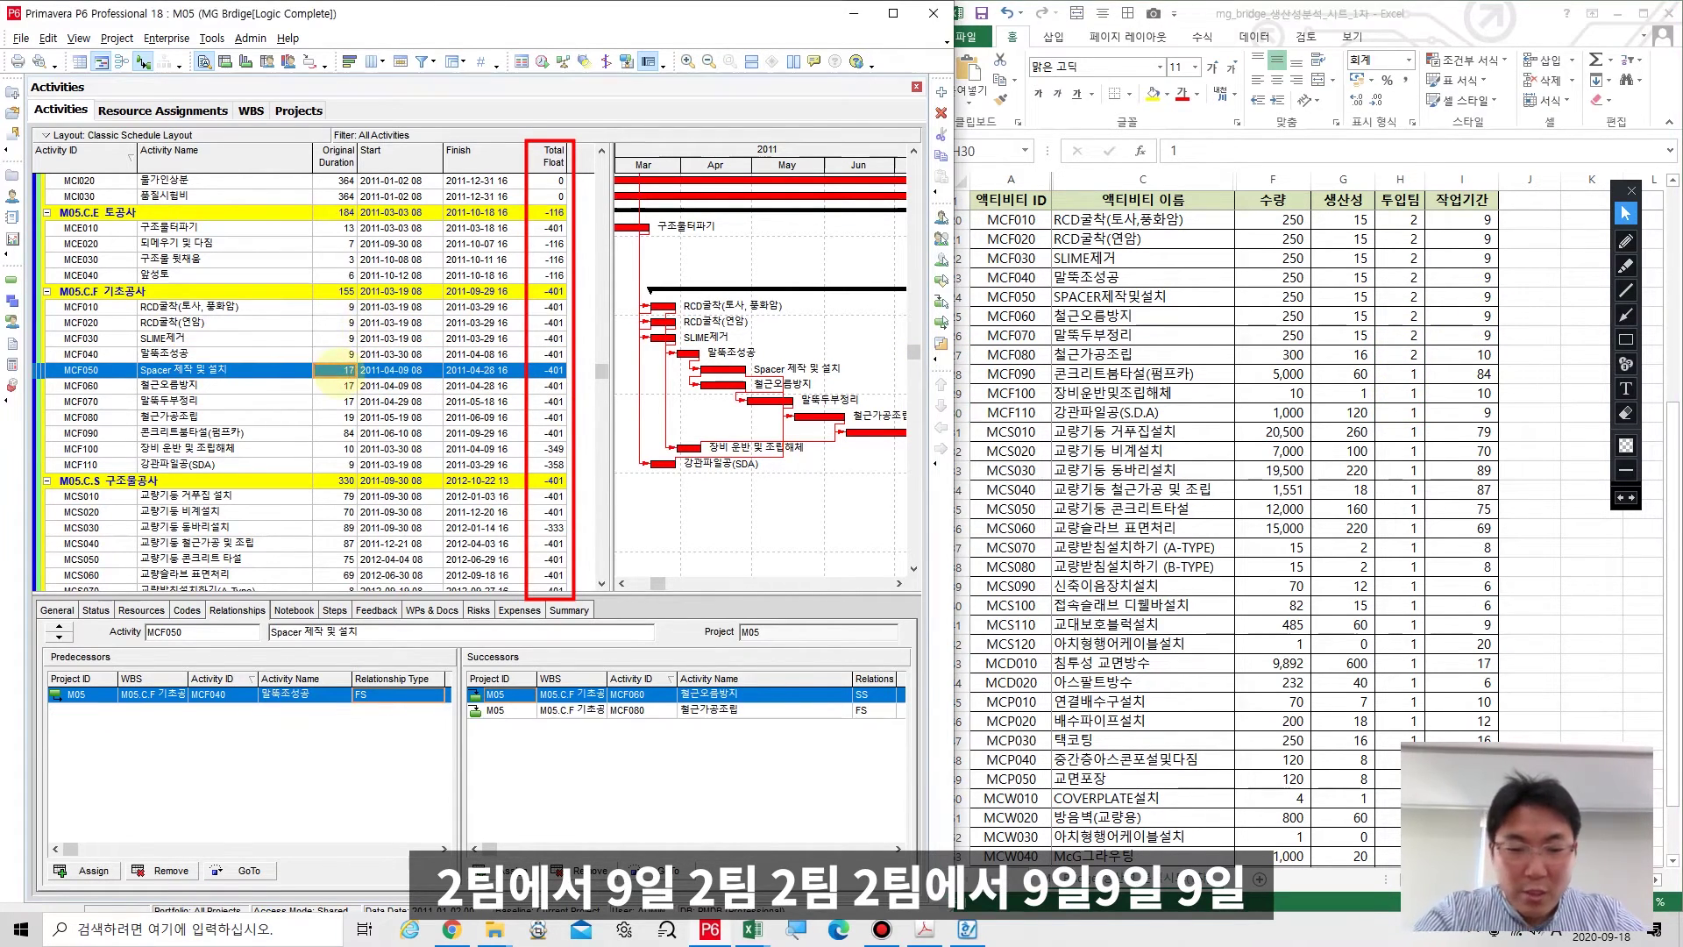
pyautogui.write('9')
pyautogui.click(338, 386)
pyautogui.write('9')
pyautogui.click(338, 401)
pyautogui.write('9')
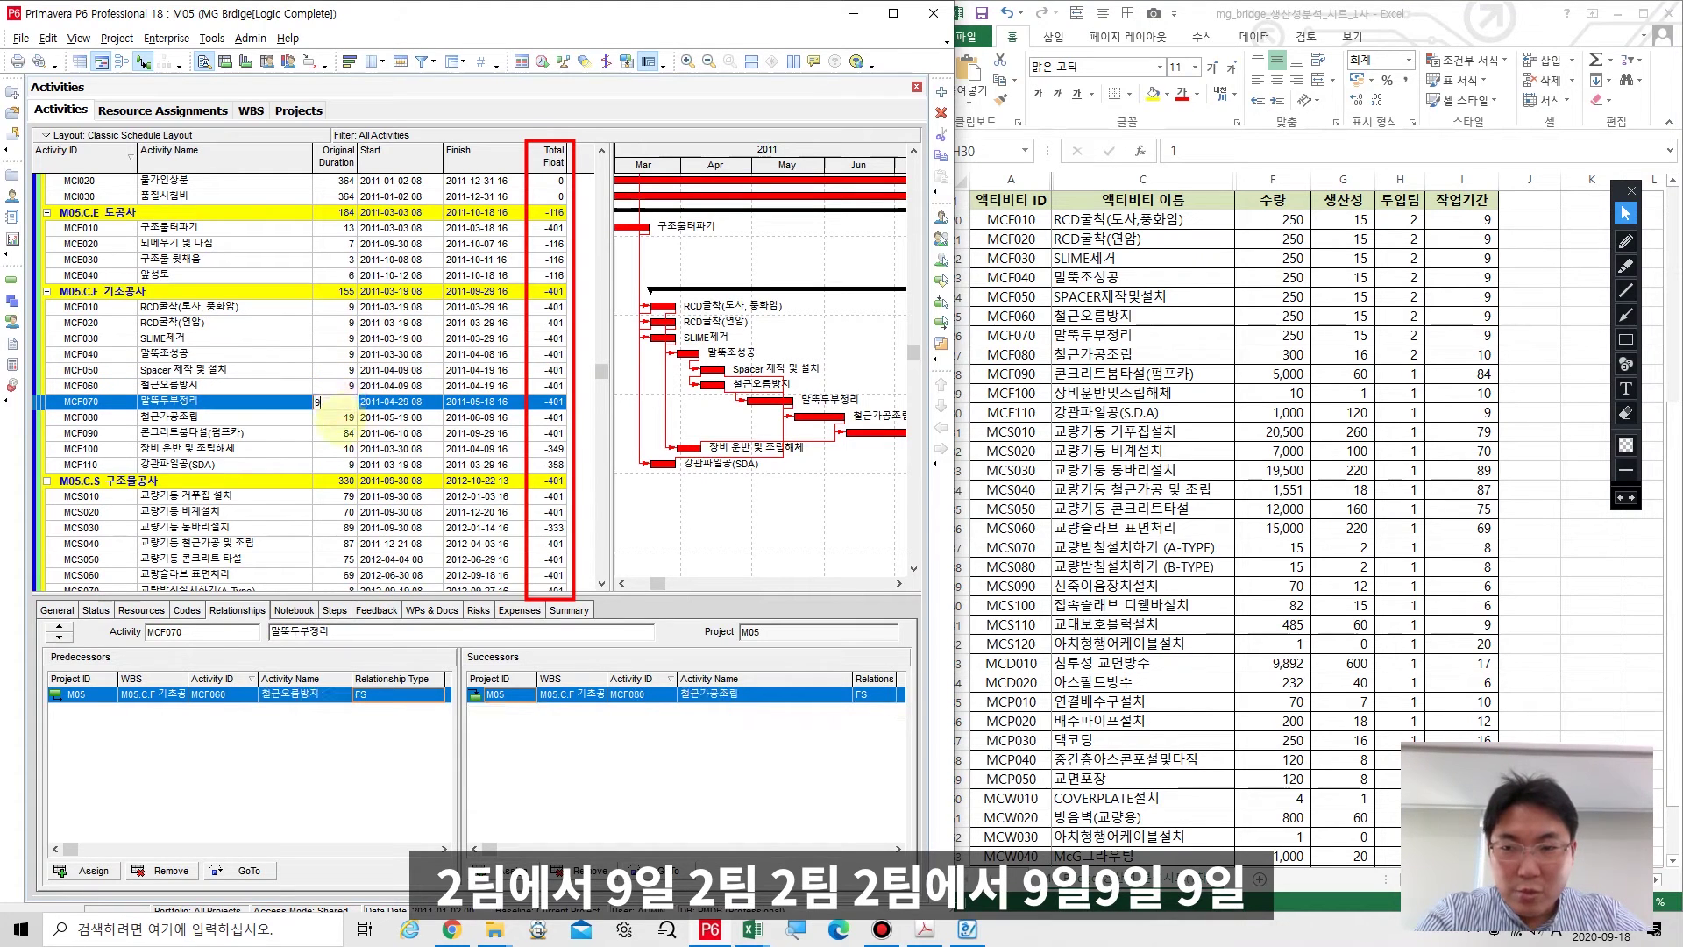
pyautogui.click(336, 417)
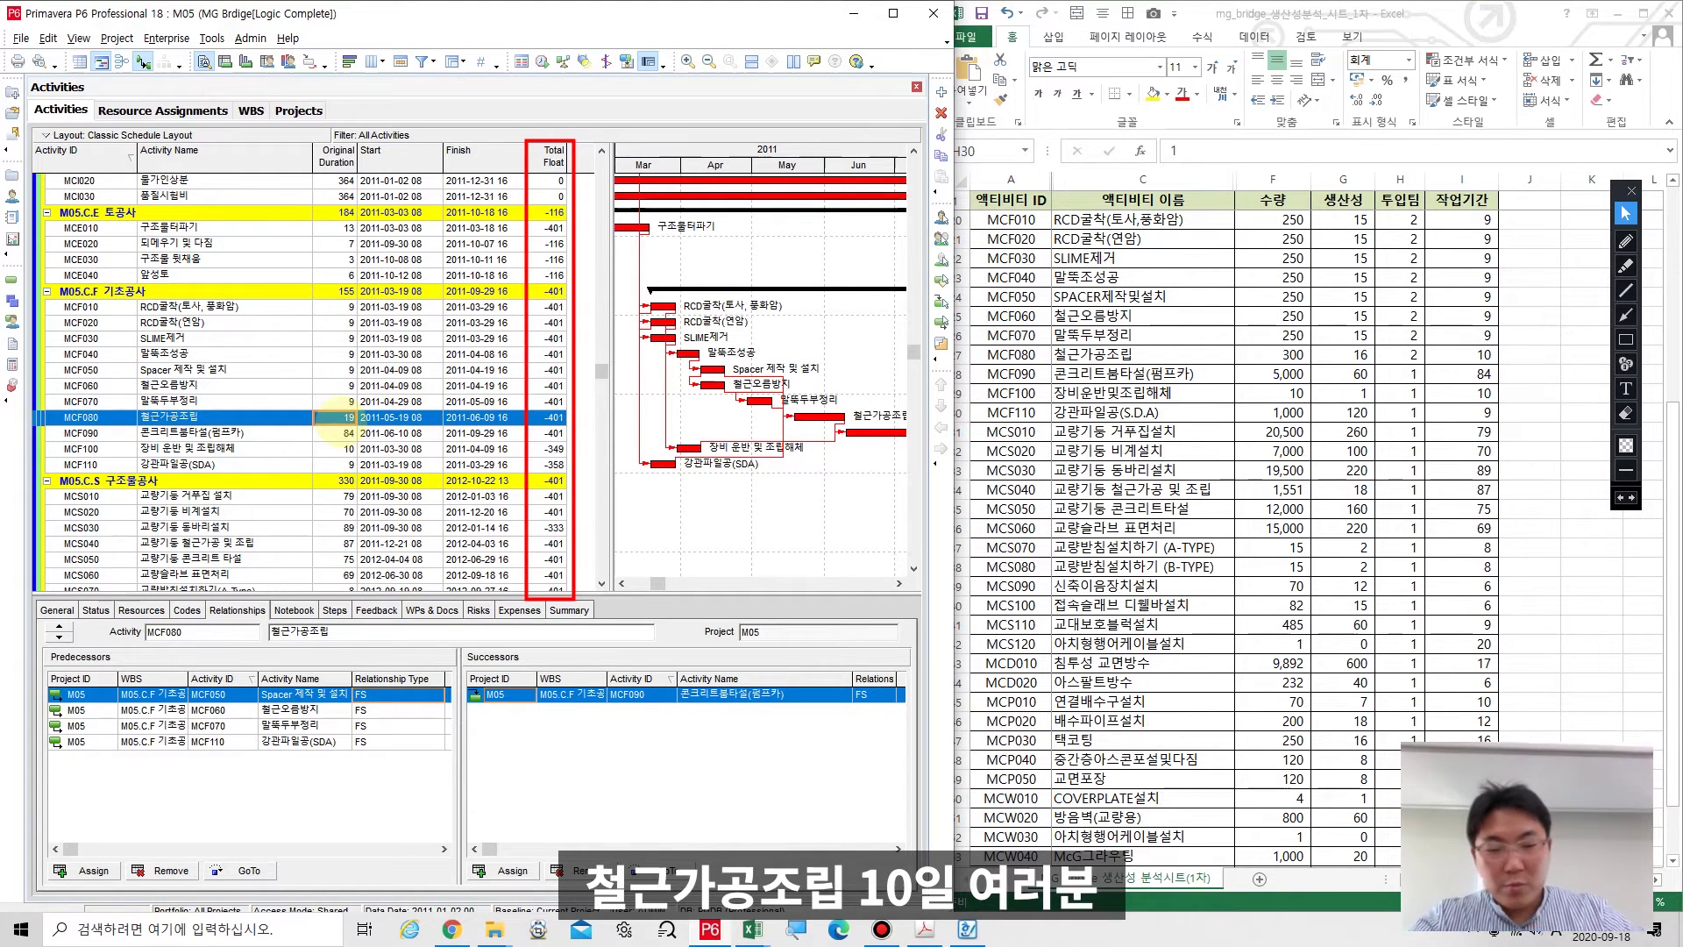
pyautogui.write('10')
pyautogui.press('Return')
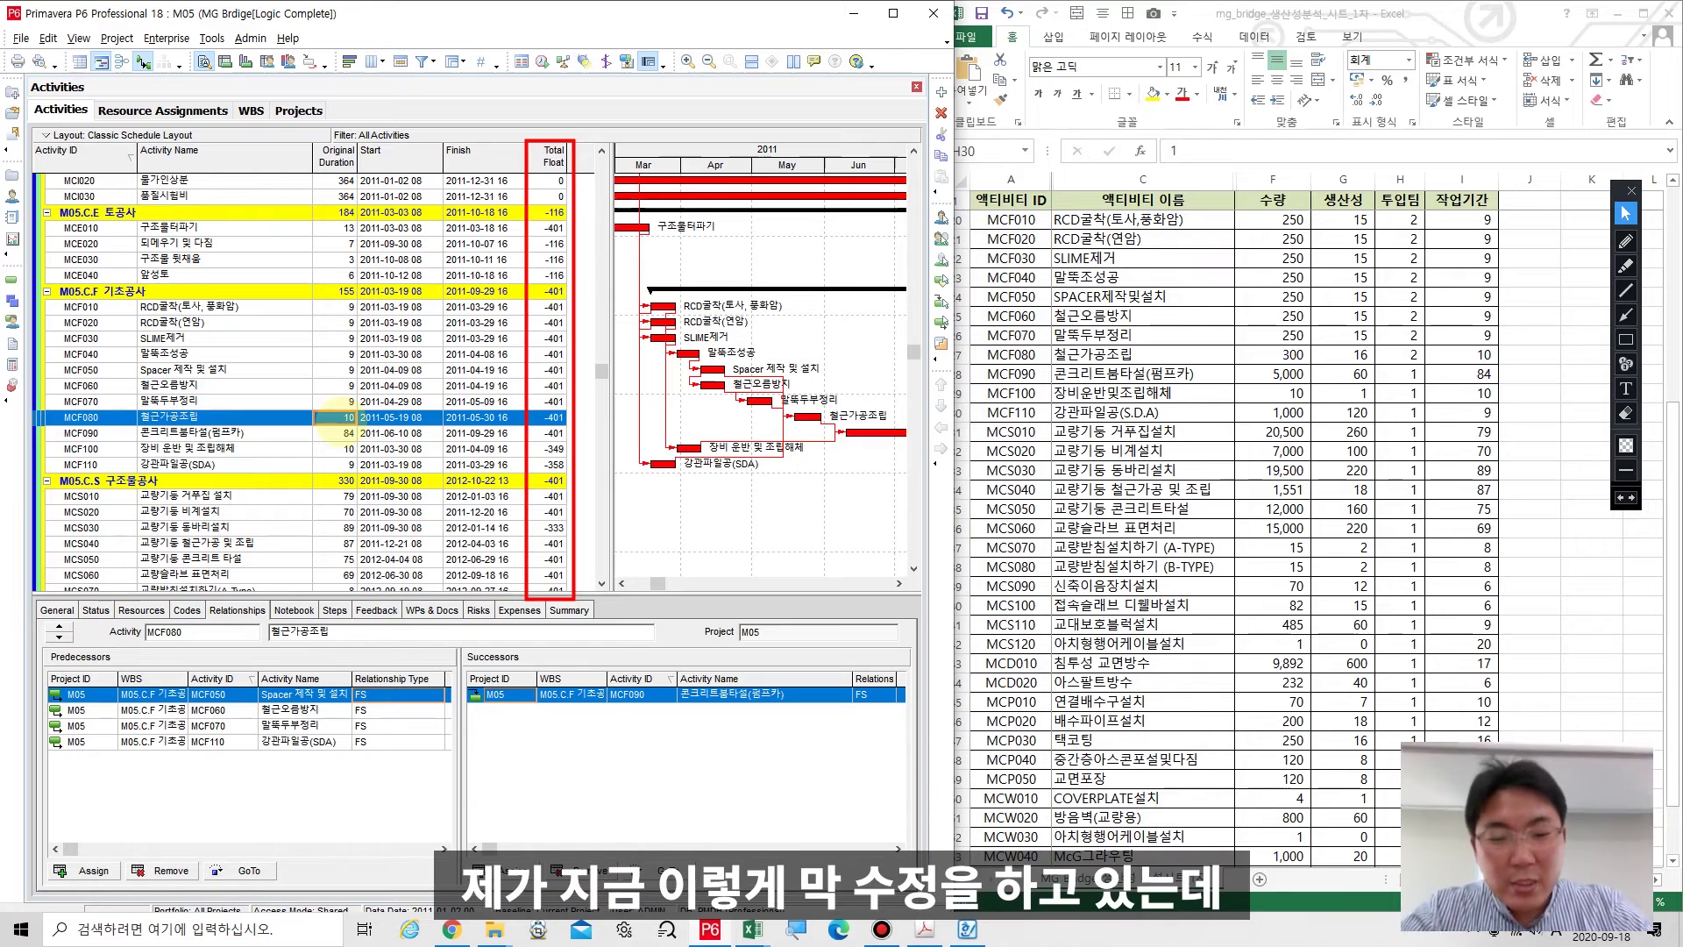
pyautogui.press('F9')
pyautogui.press('Return')
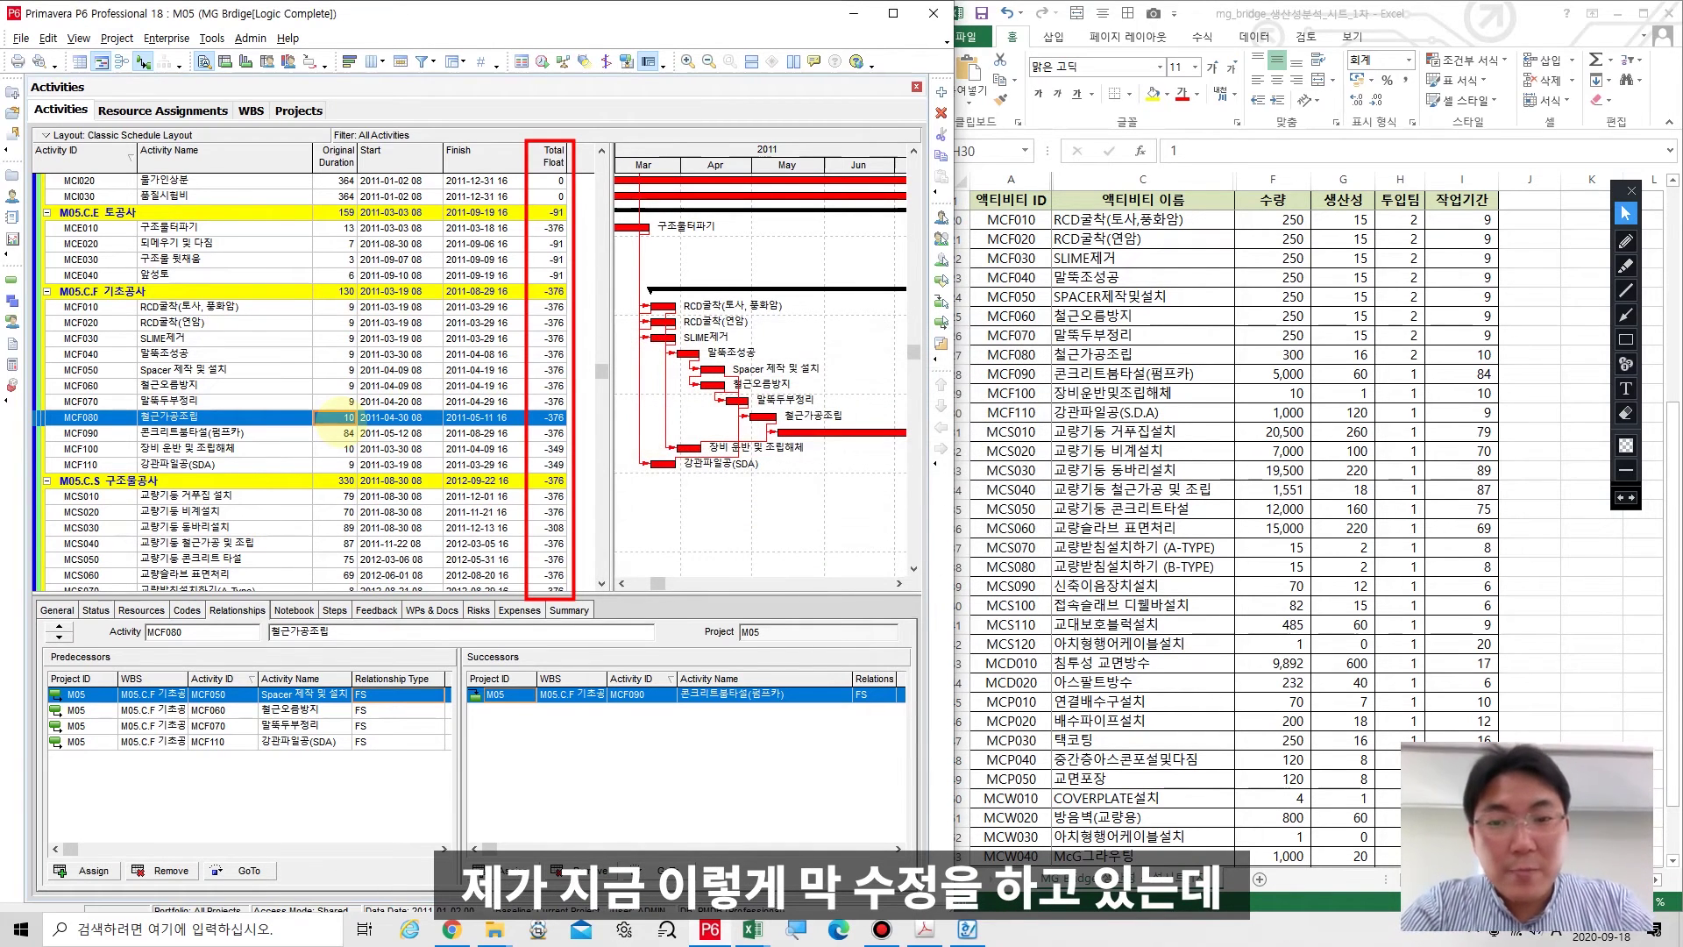
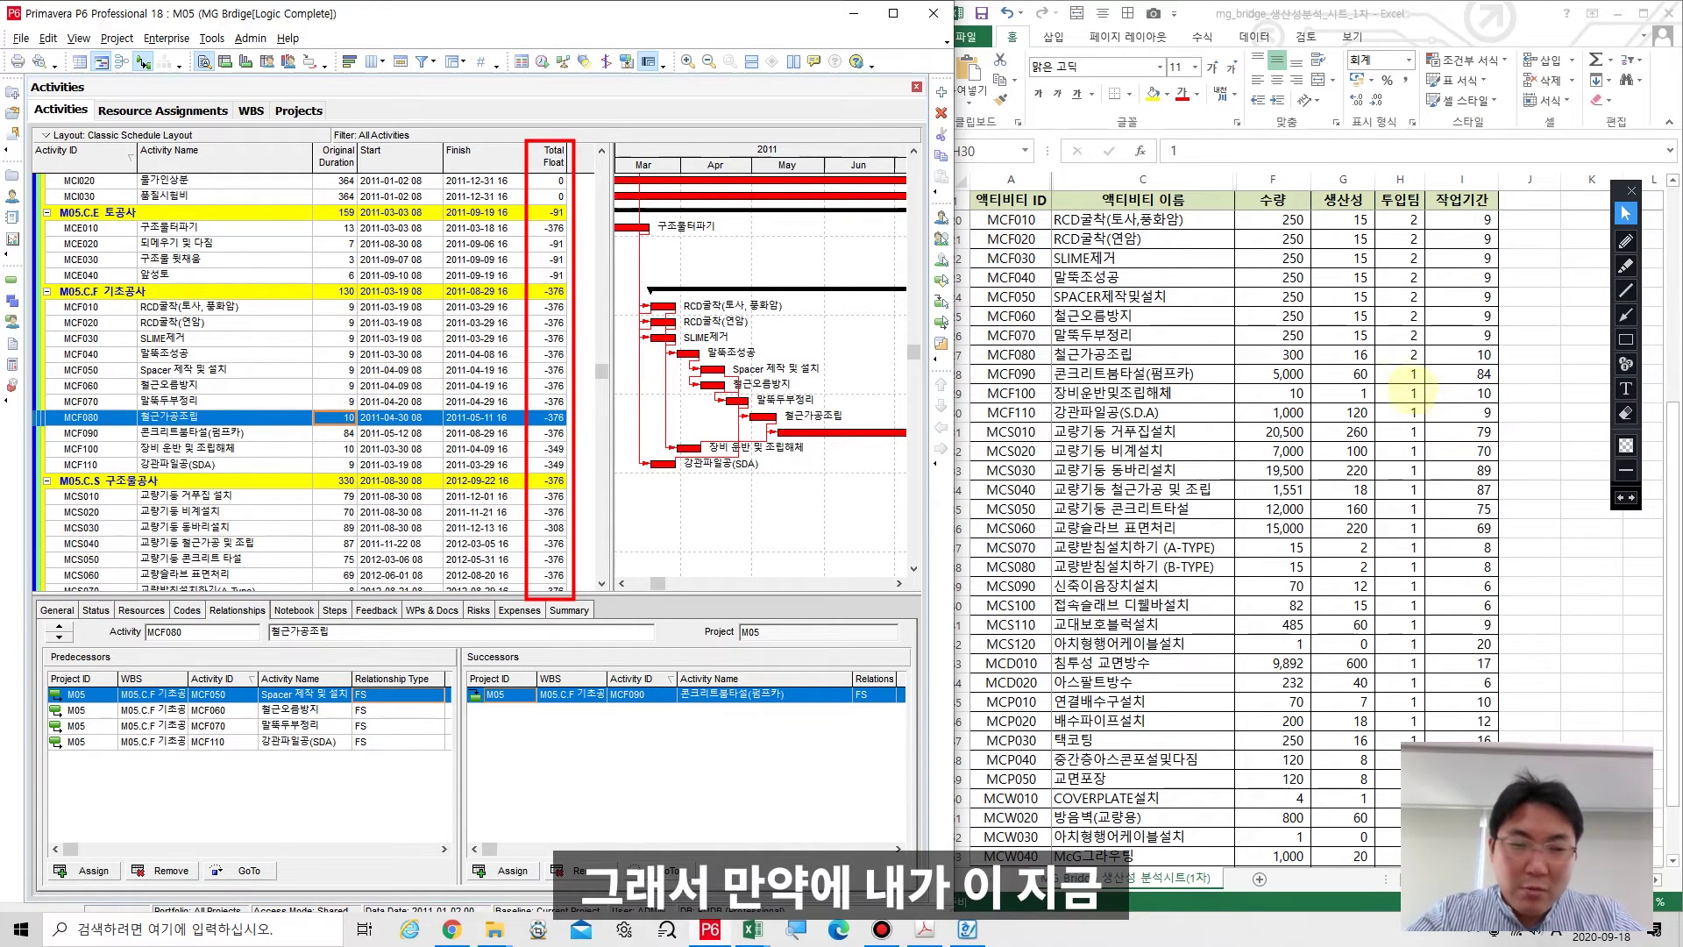
# Try a crew count of 100 for MCF090 콘크리트붐타설(펌프카) in the Excel sheet and set it back to 1.
pyautogui.click(1410, 379)
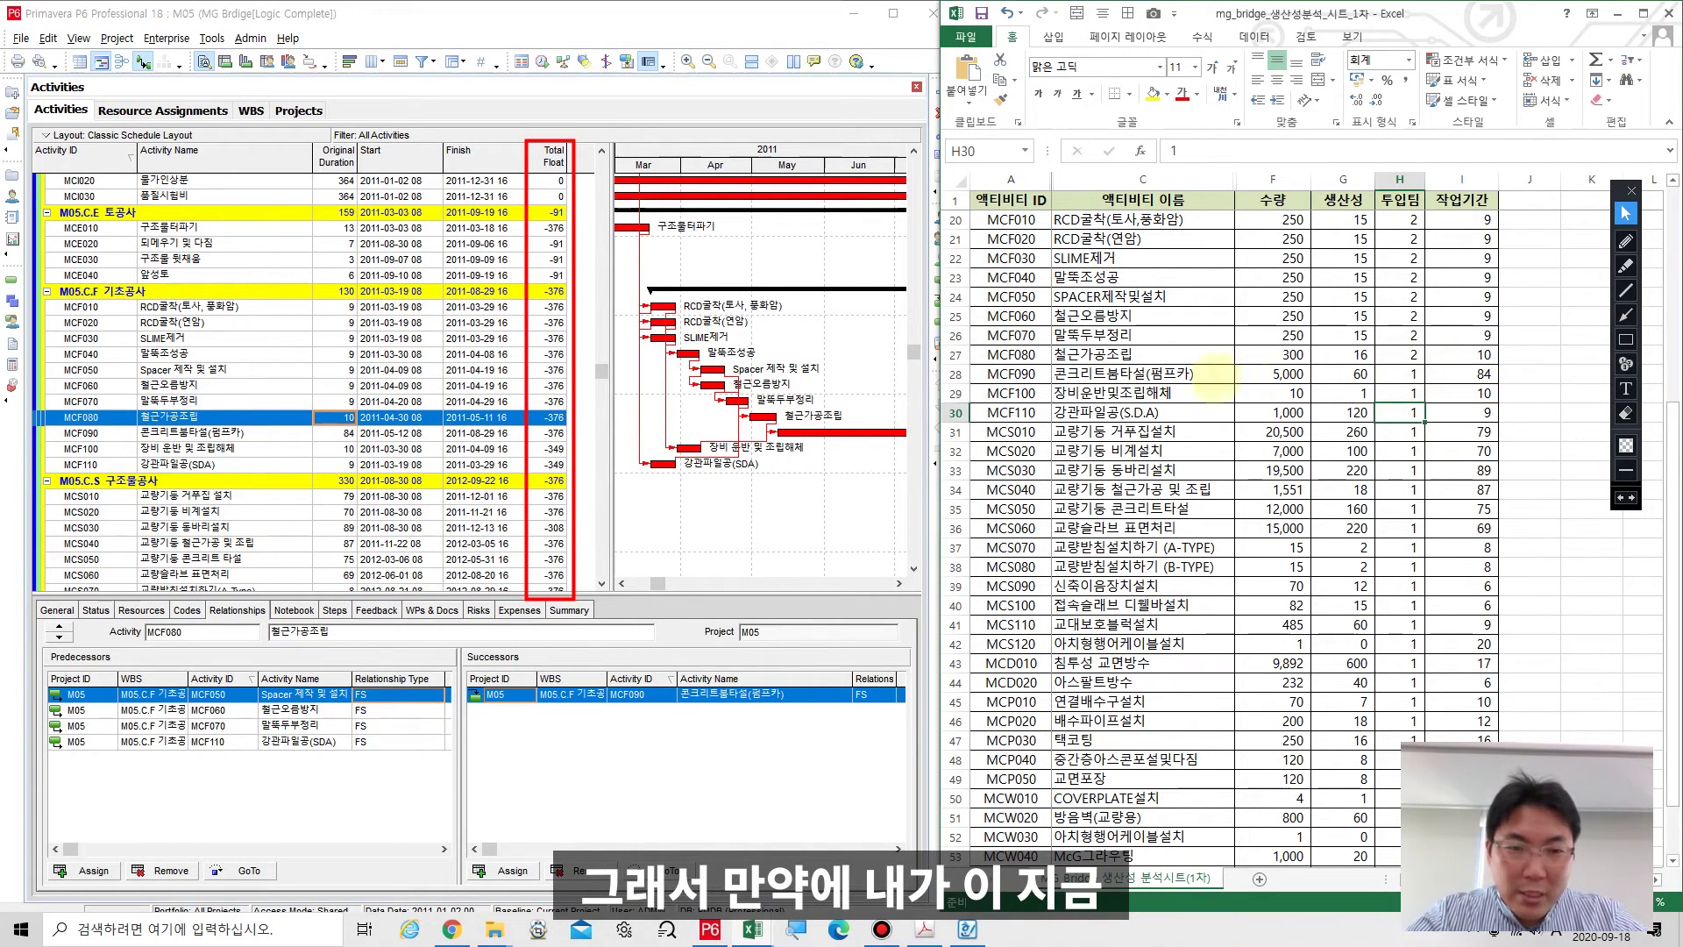
pyautogui.click(1404, 375)
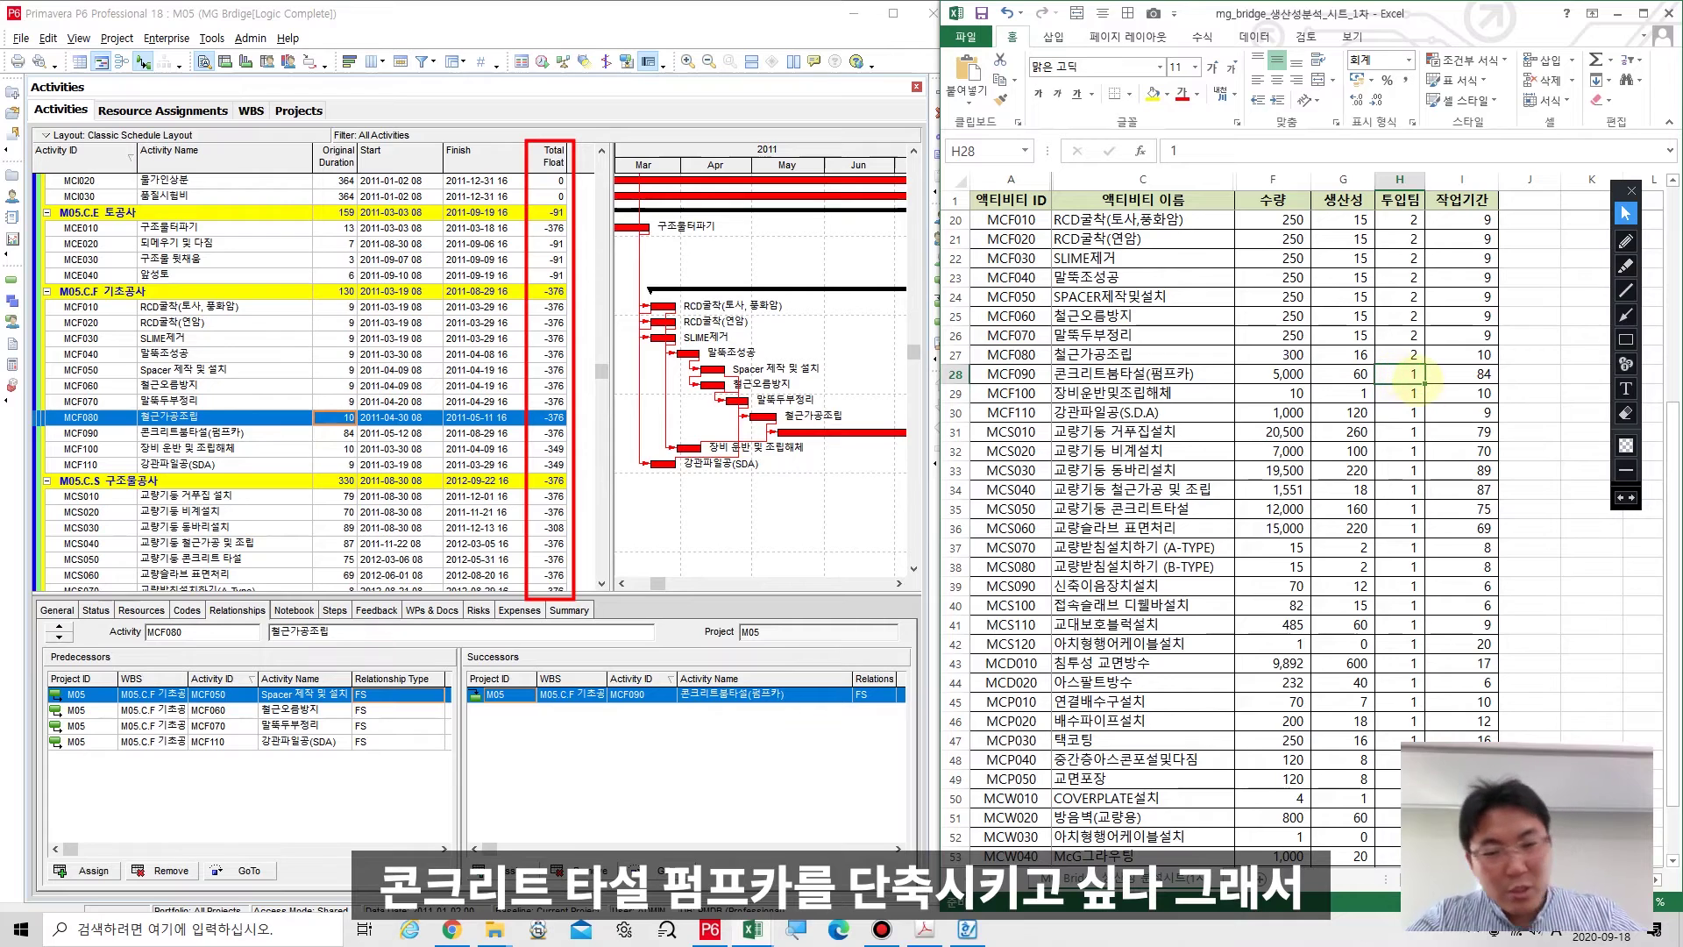
pyautogui.write('100')
pyautogui.press('Return')
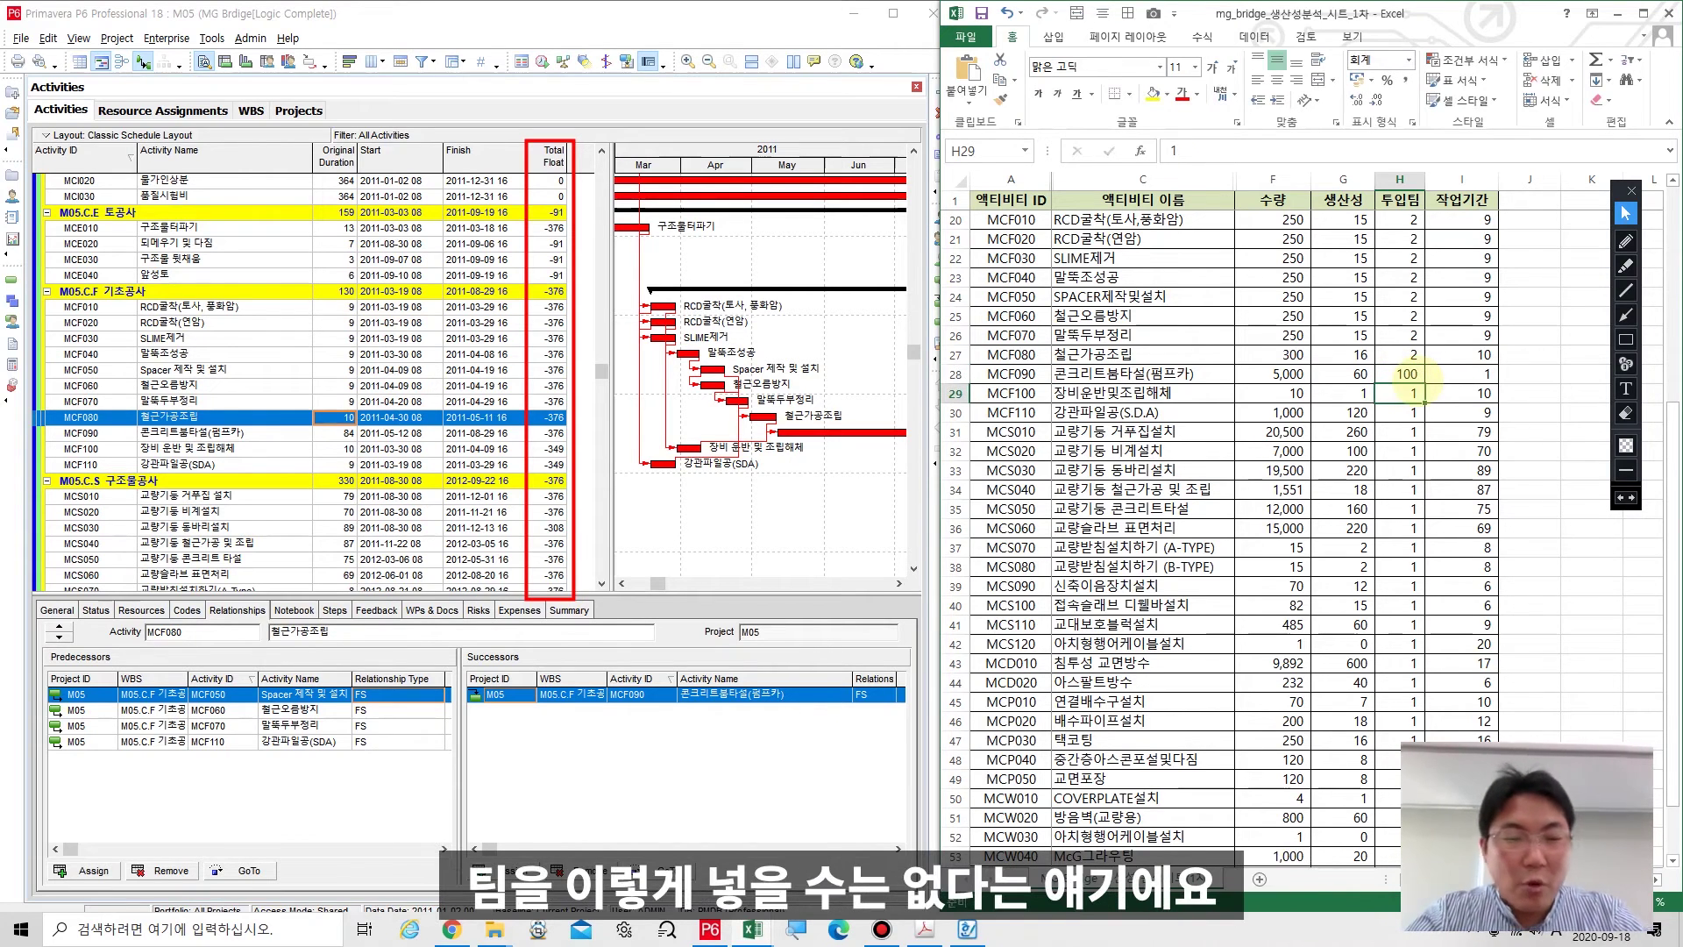
pyautogui.click(1407, 375)
pyautogui.write('1')
pyautogui.press('Return')
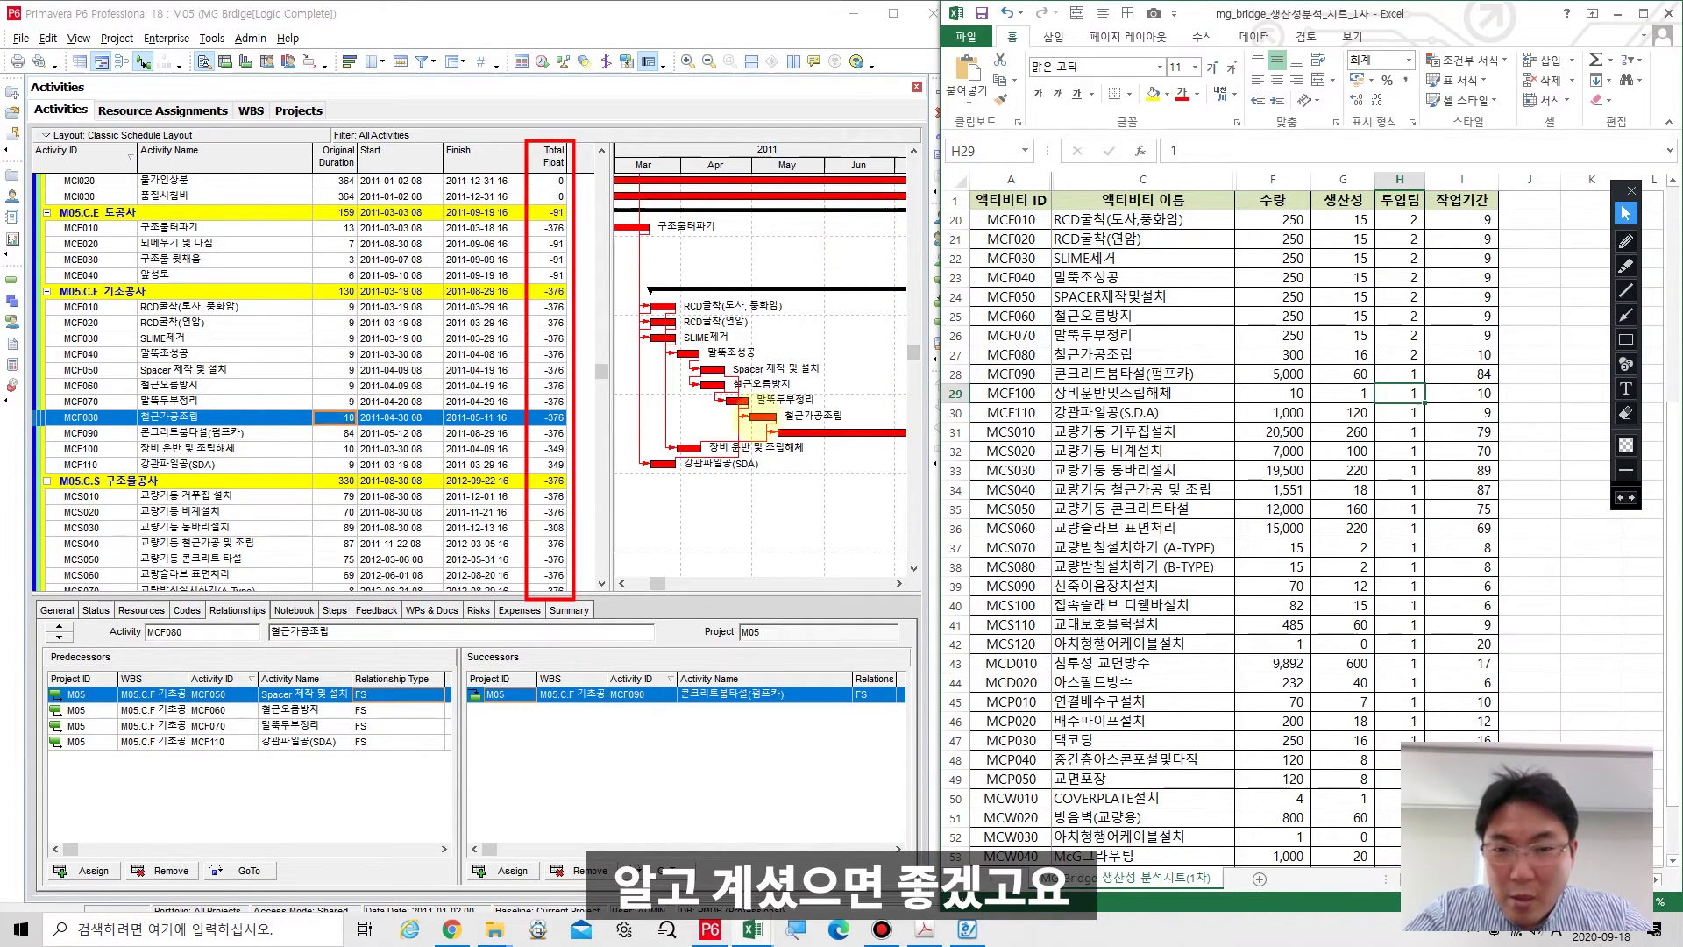
# Select MCF090 콘크리트붐타설(펌프카) in Primavera P6 and compress the Gantt timescale to examine its full bar and successors.
pyautogui.click(325, 434)
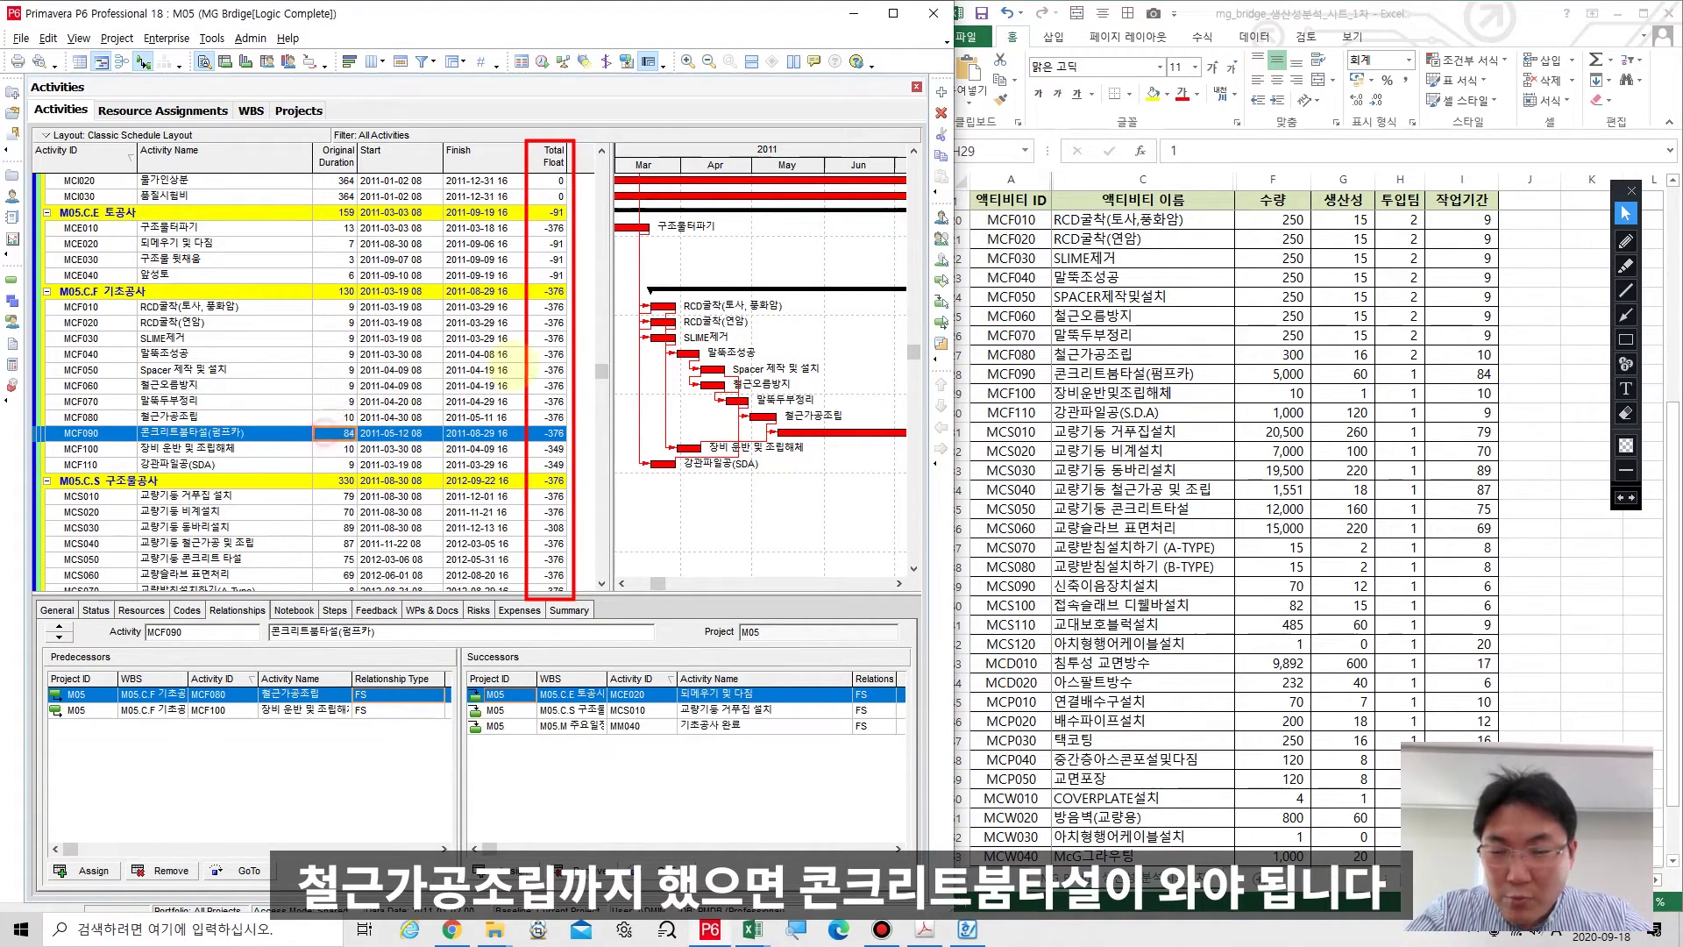
pyautogui.moveTo(789, 161); pyautogui.dragTo(725, 163)
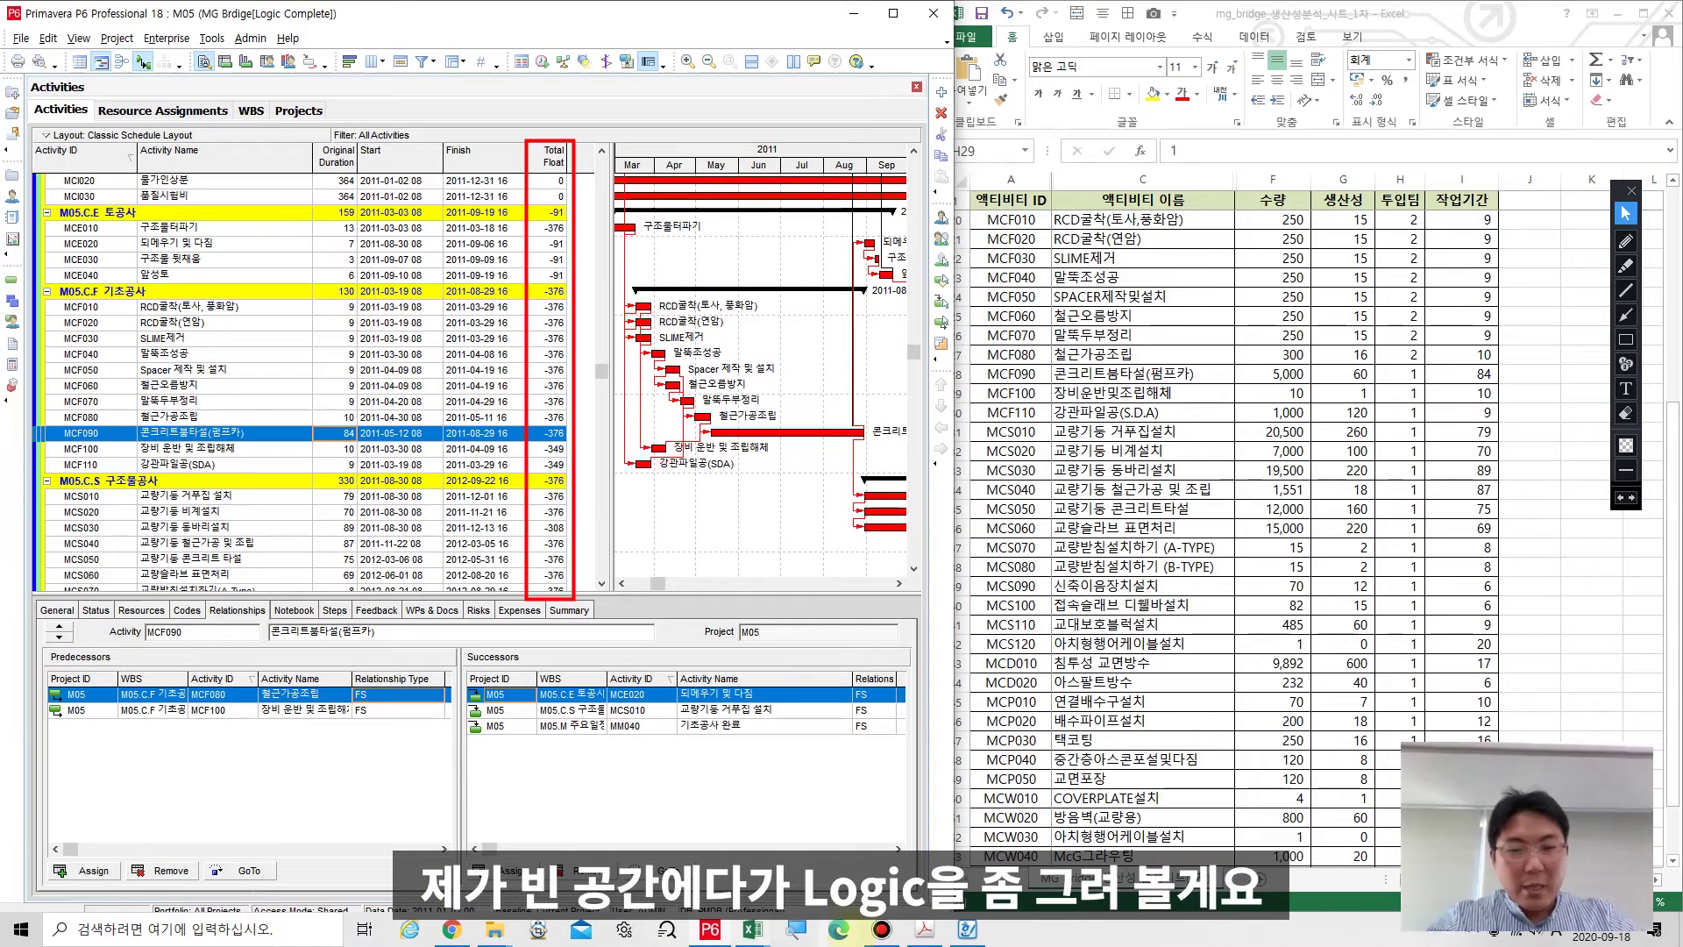
# Switch to the blank Hancom Hangul document, erase the red annotation and draw three descending pairs of long and short red rectangles.
pyautogui.click(968, 929)
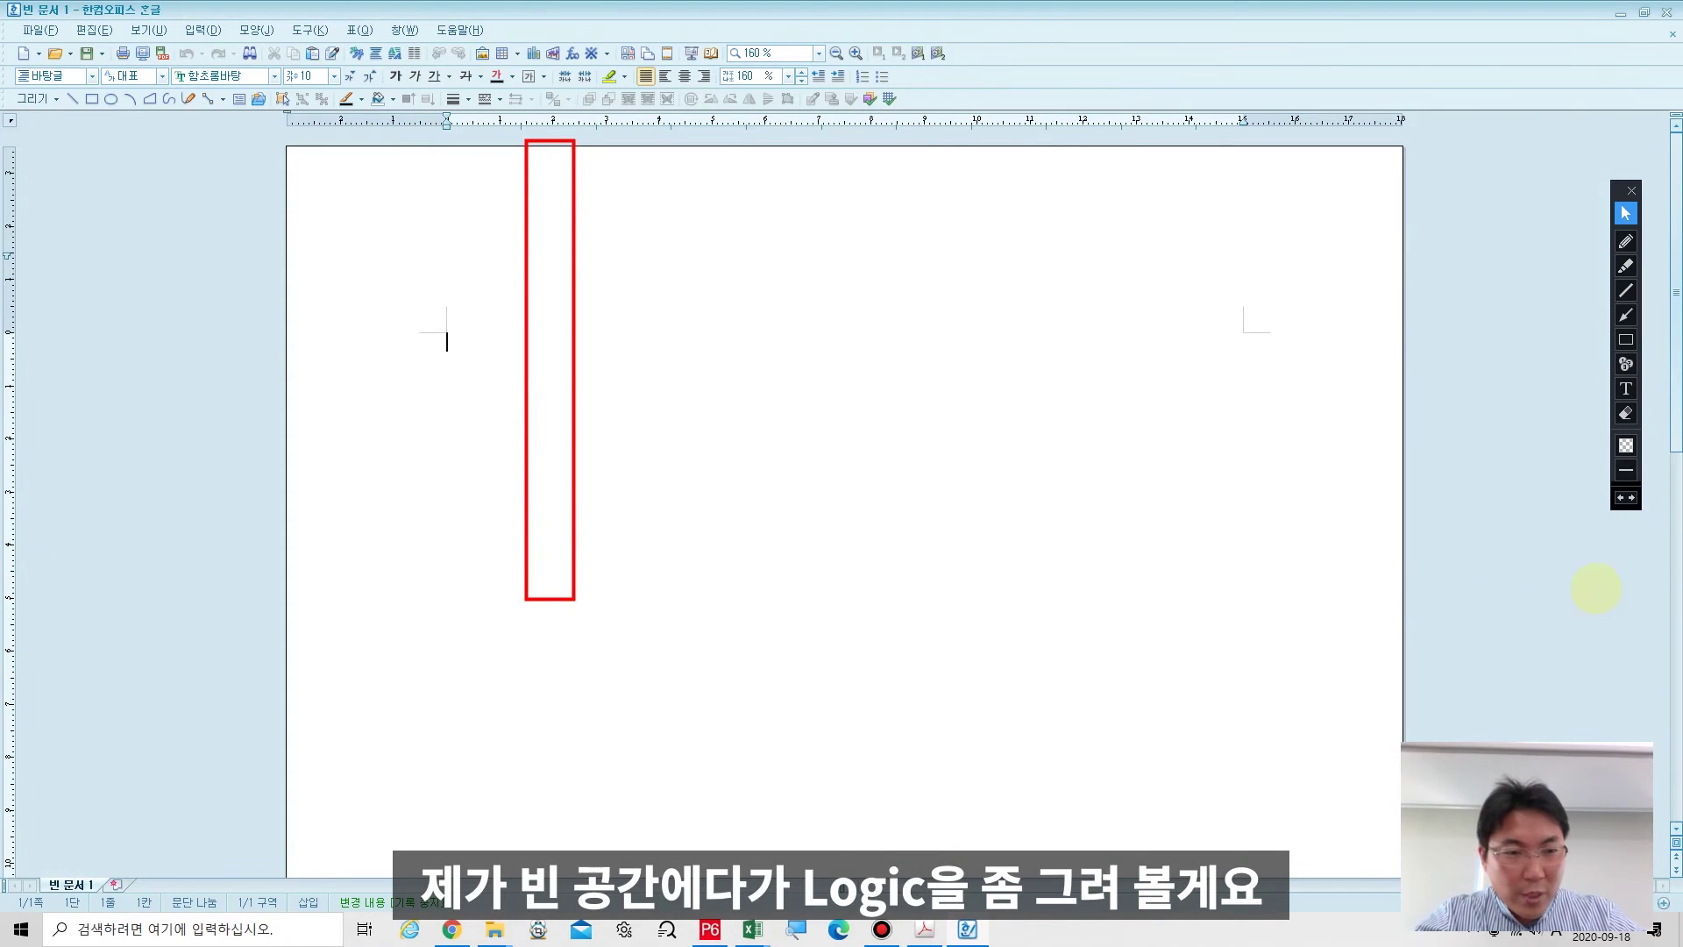
pyautogui.click(1627, 413)
pyautogui.click(1626, 340)
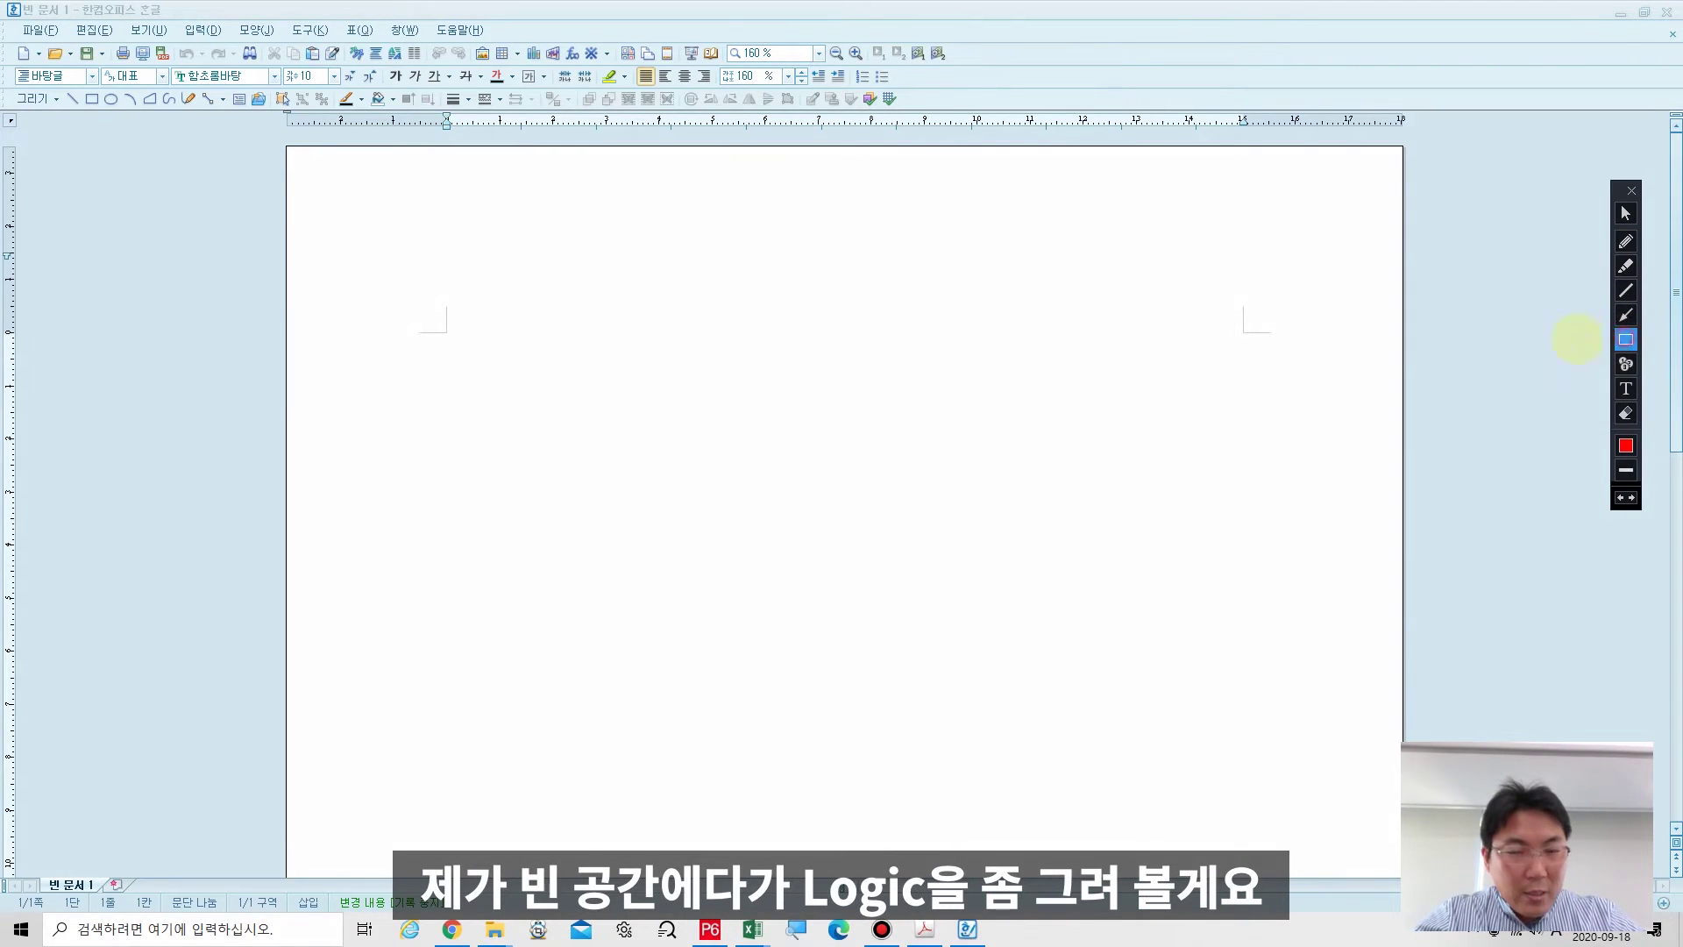
pyautogui.moveTo(441, 345)
pyautogui.mouseDown()
pyautogui.moveTo(593, 372)
pyautogui.moveTo(722, 434)
pyautogui.moveTo(819, 419)
pyautogui.moveTo(1003, 477)
pyautogui.moveTo(1105, 462)
pyautogui.moveTo(1146, 499)
pyautogui.mouseUp()
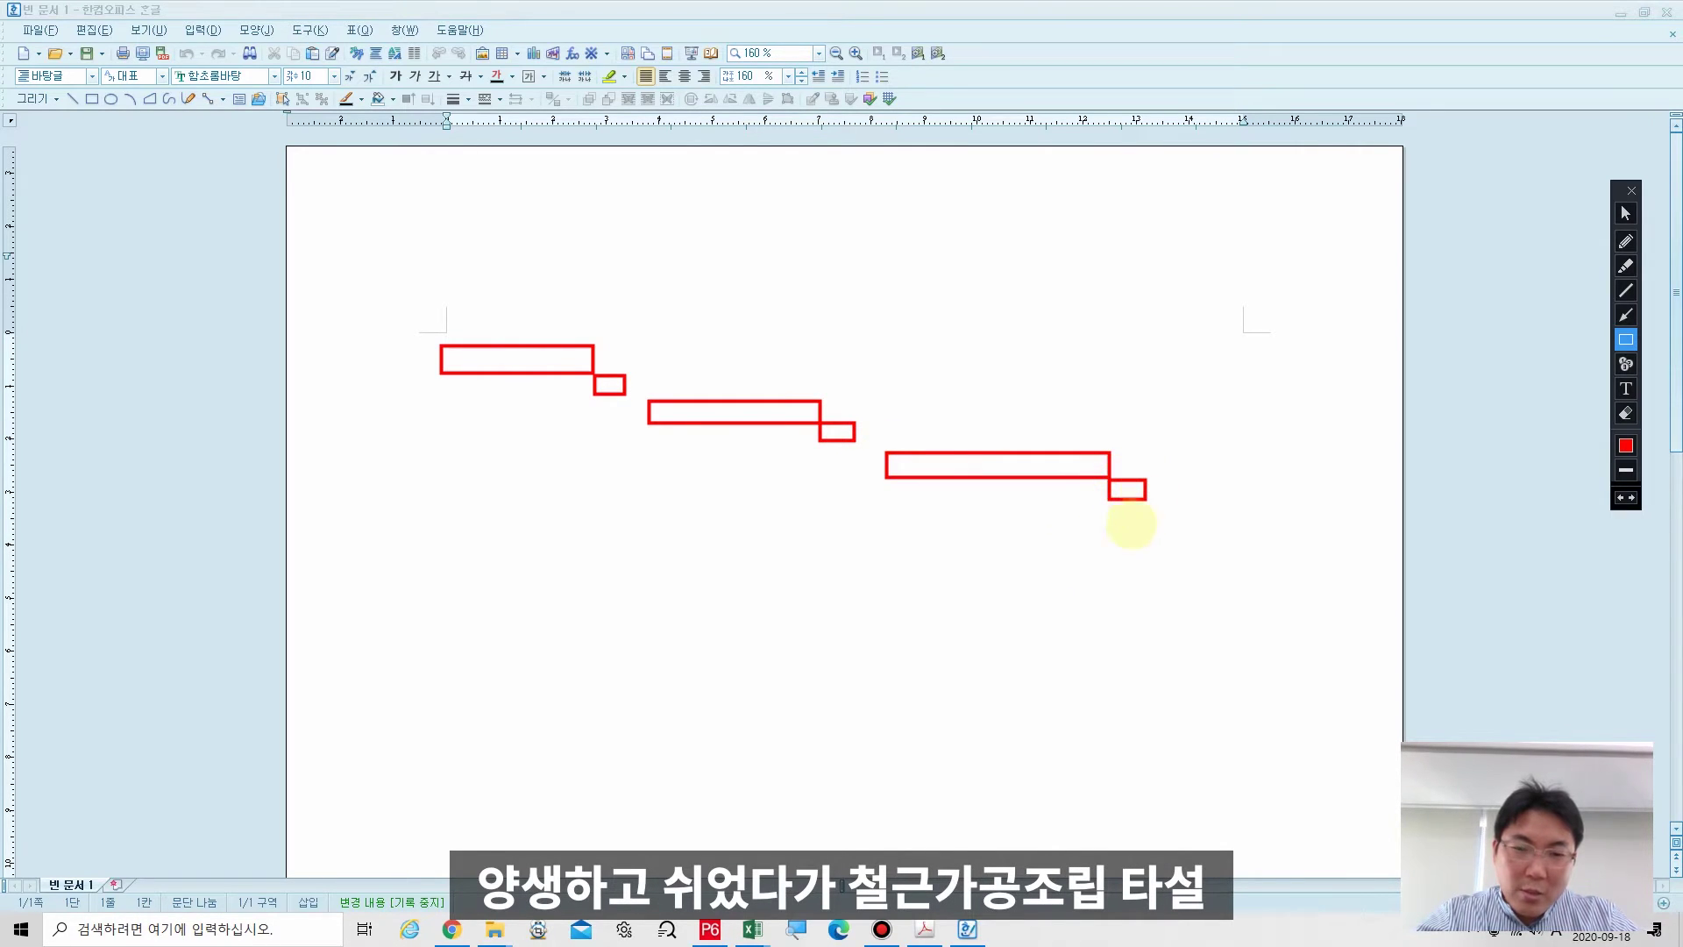
# Label the first long rectangle 철근.거푸집 and its short rectangle 타설 in red text above them.
pyautogui.click(1627, 389)
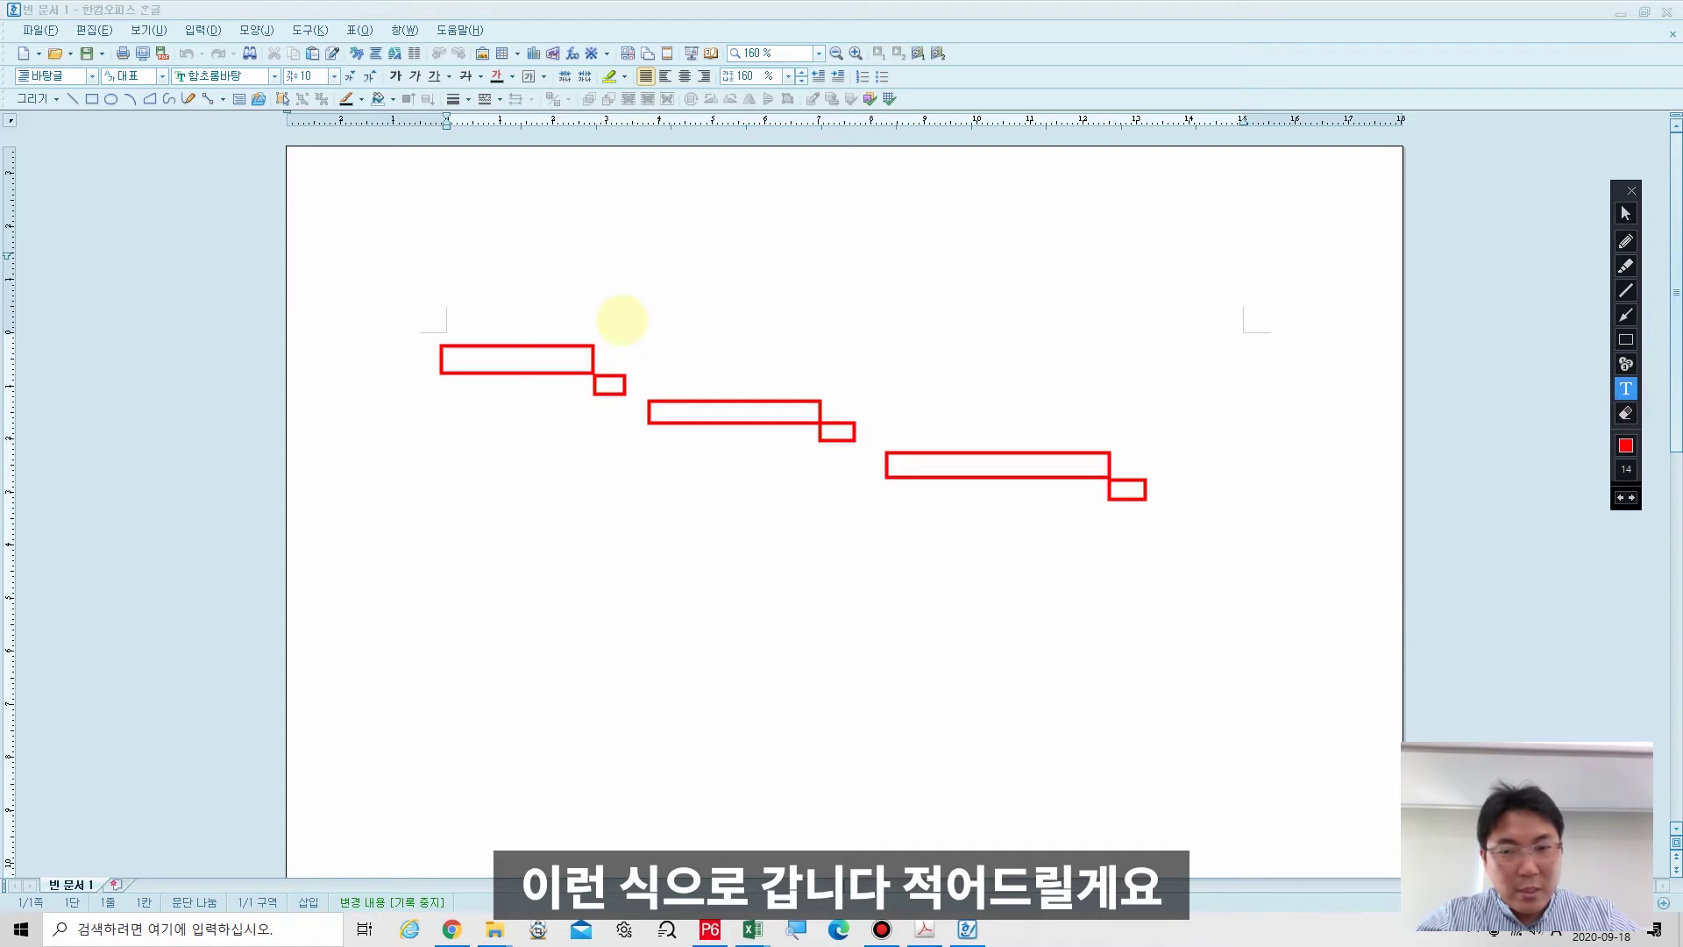
pyautogui.click(463, 313)
pyautogui.write('cjfrms,')
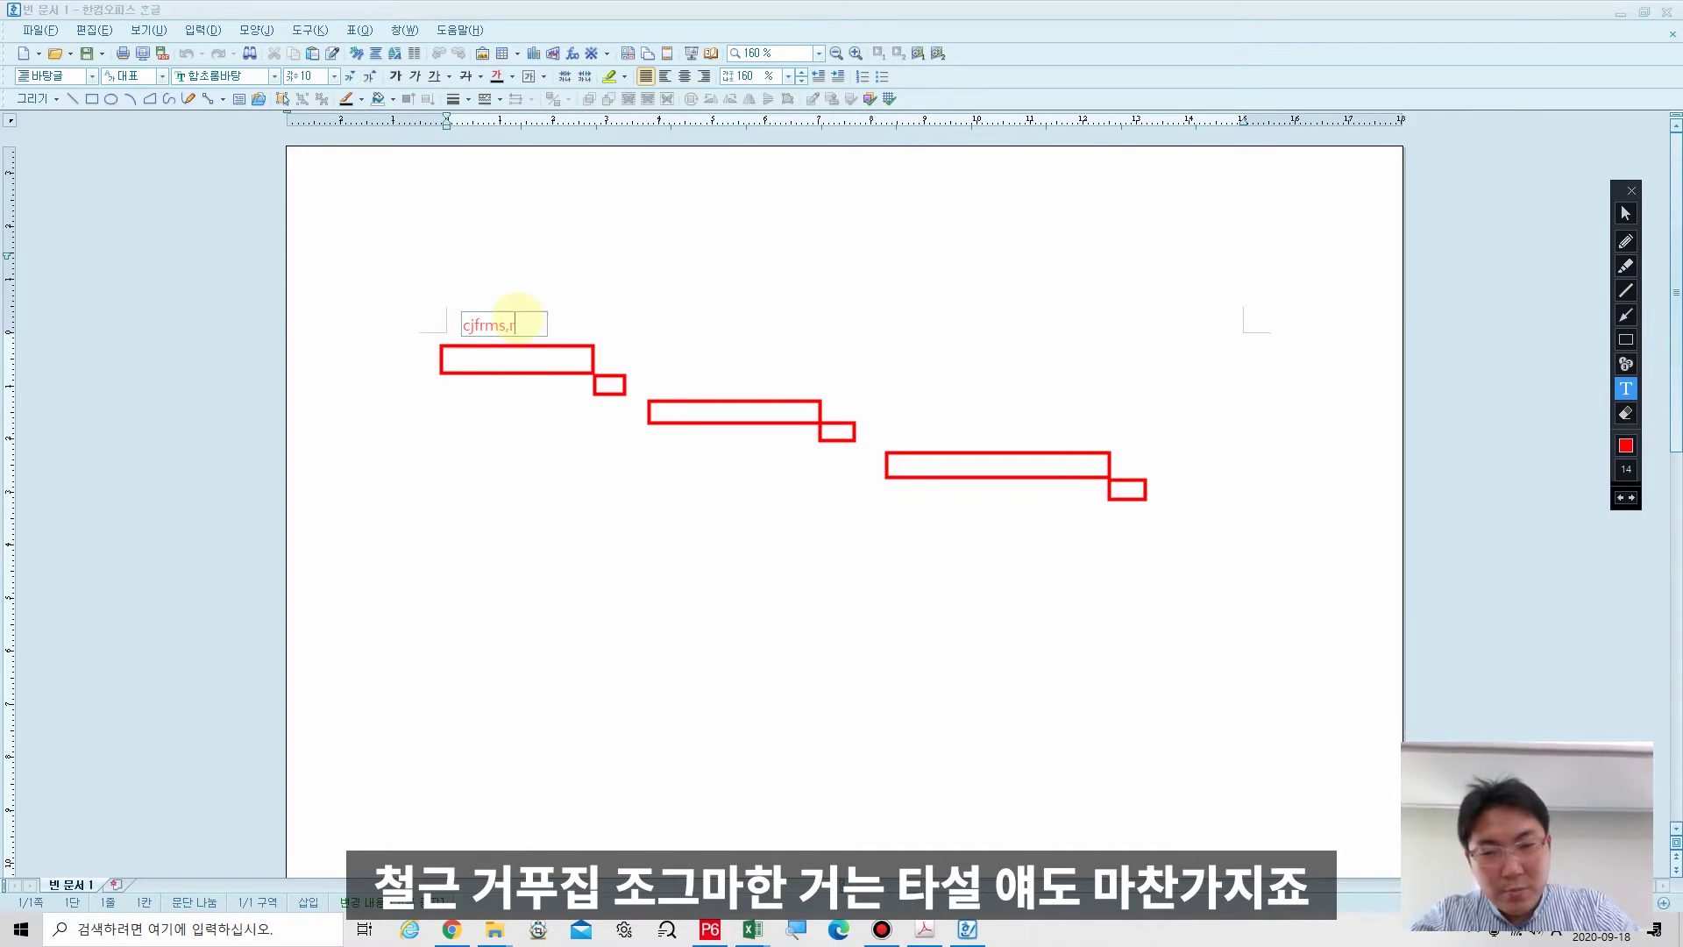
pyautogui.write('rms')
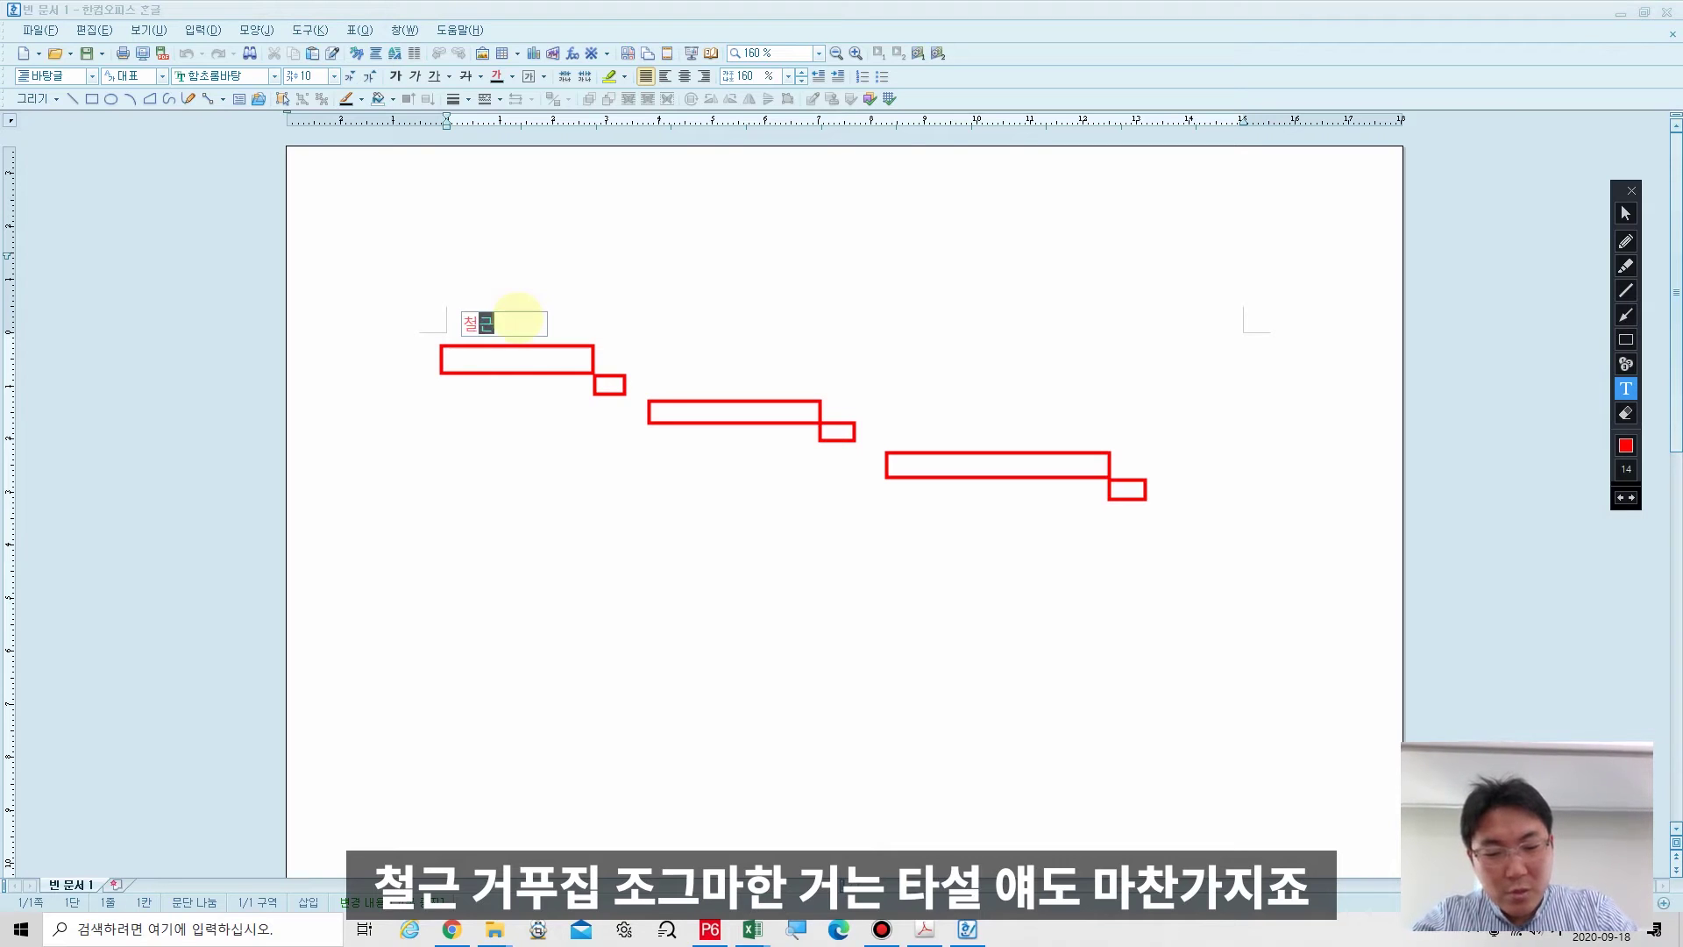
pyautogui.write('rjvnwlq')
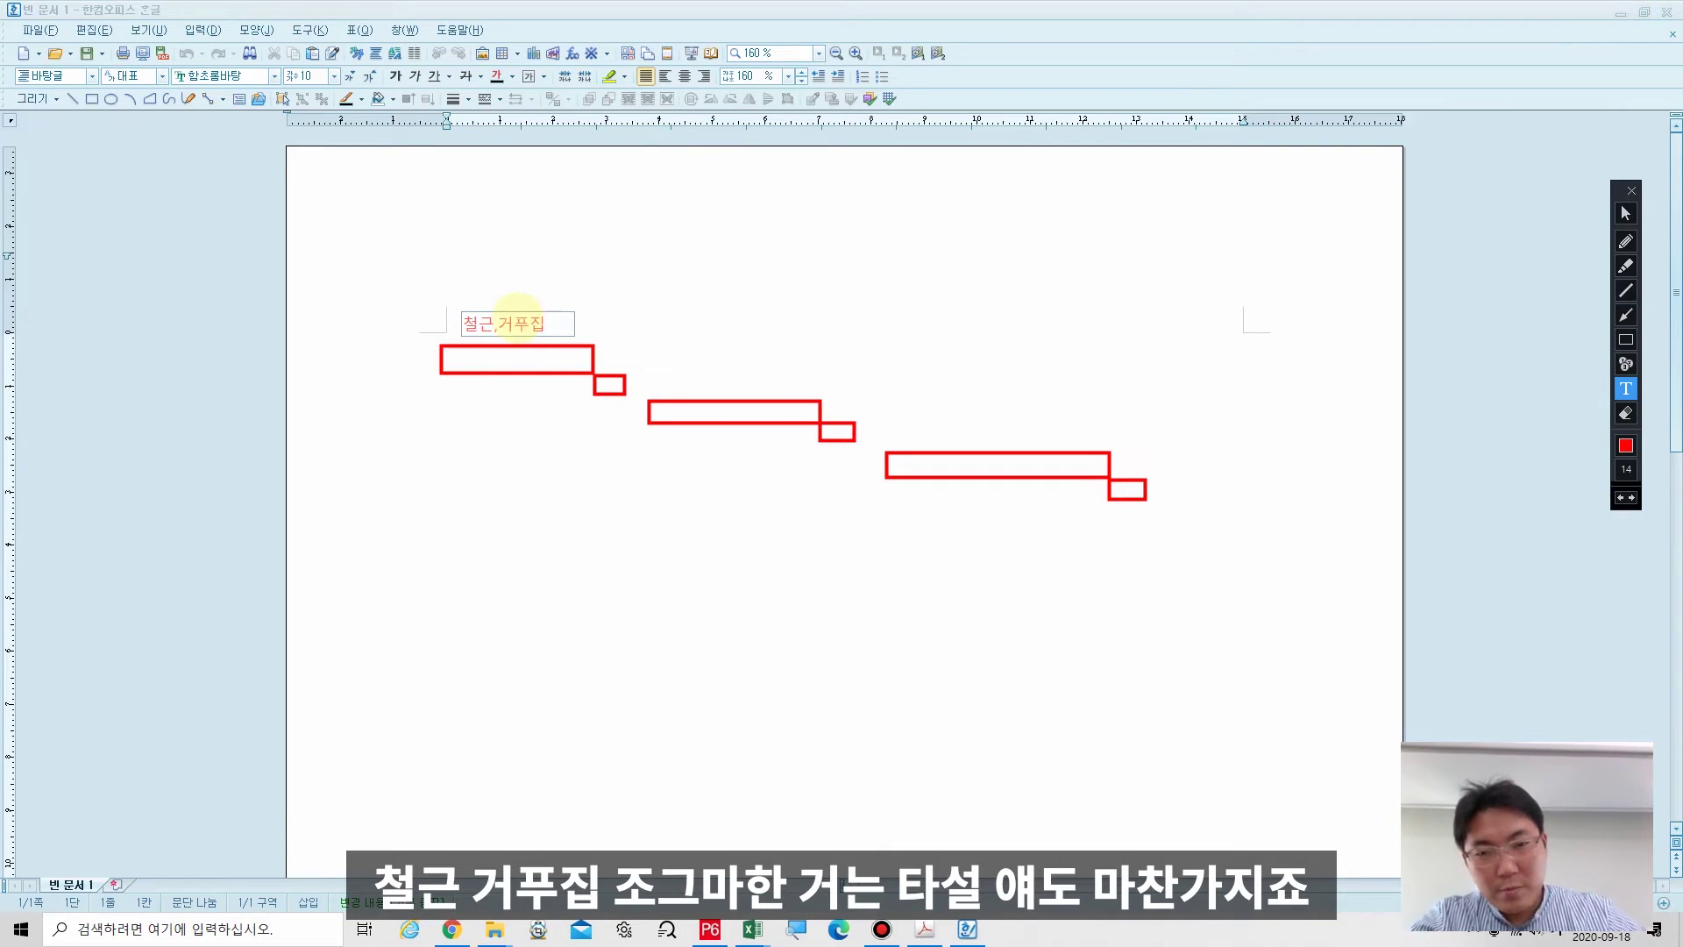
pyautogui.click(619, 359)
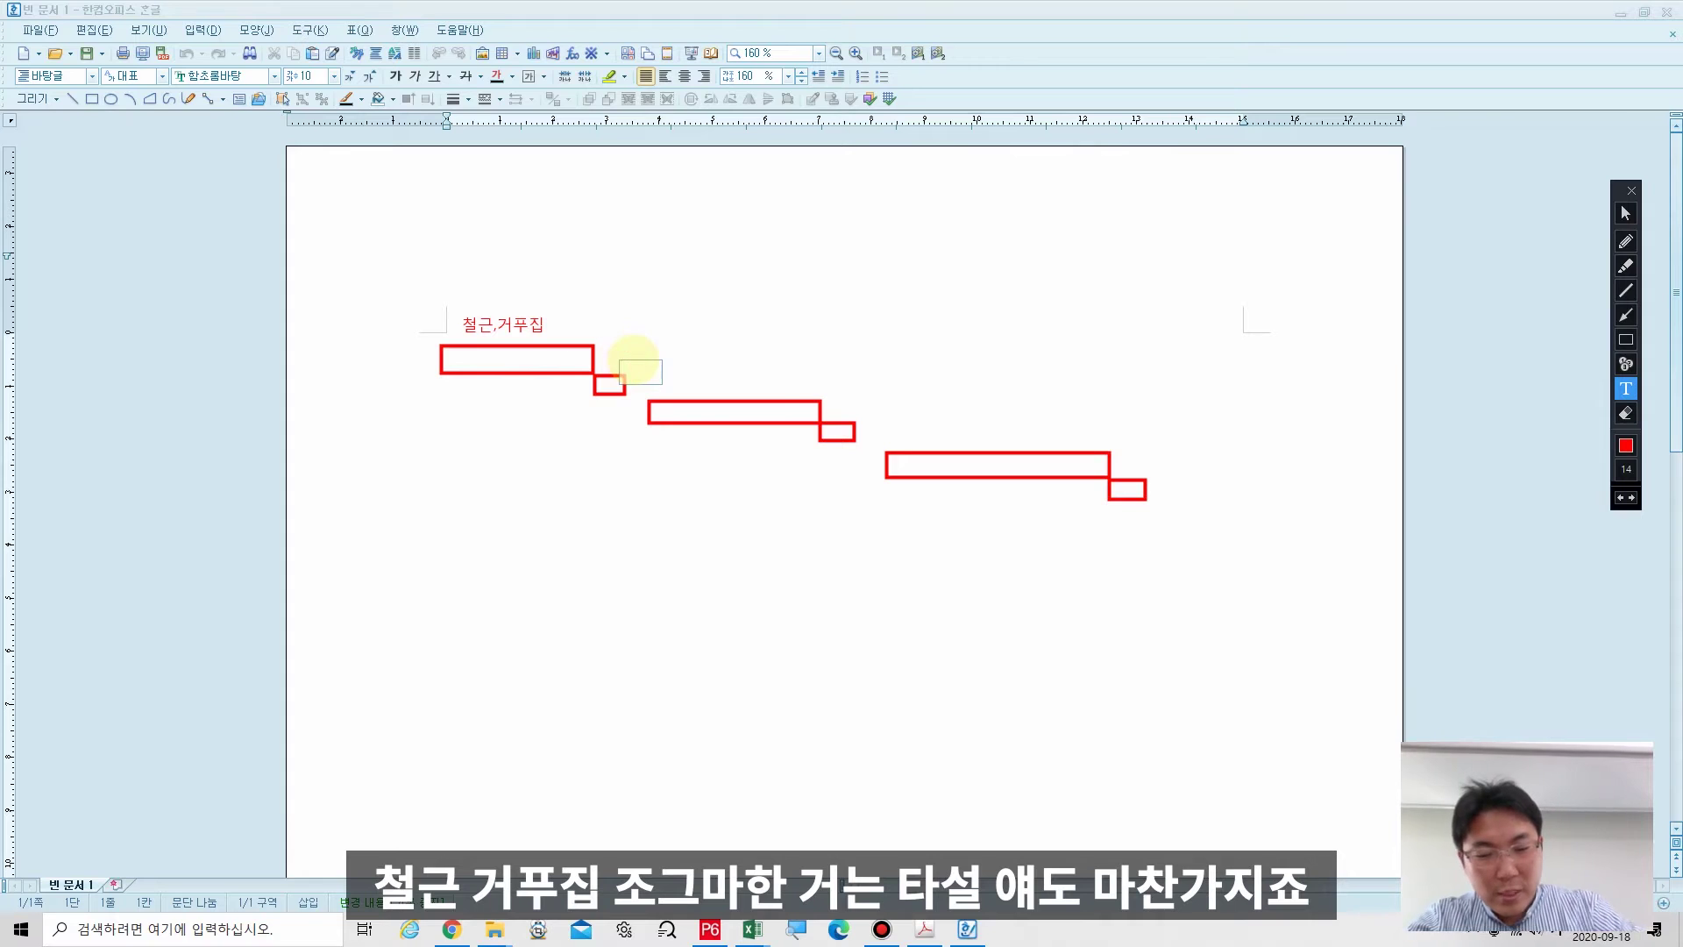
pyautogui.write('xktjf')
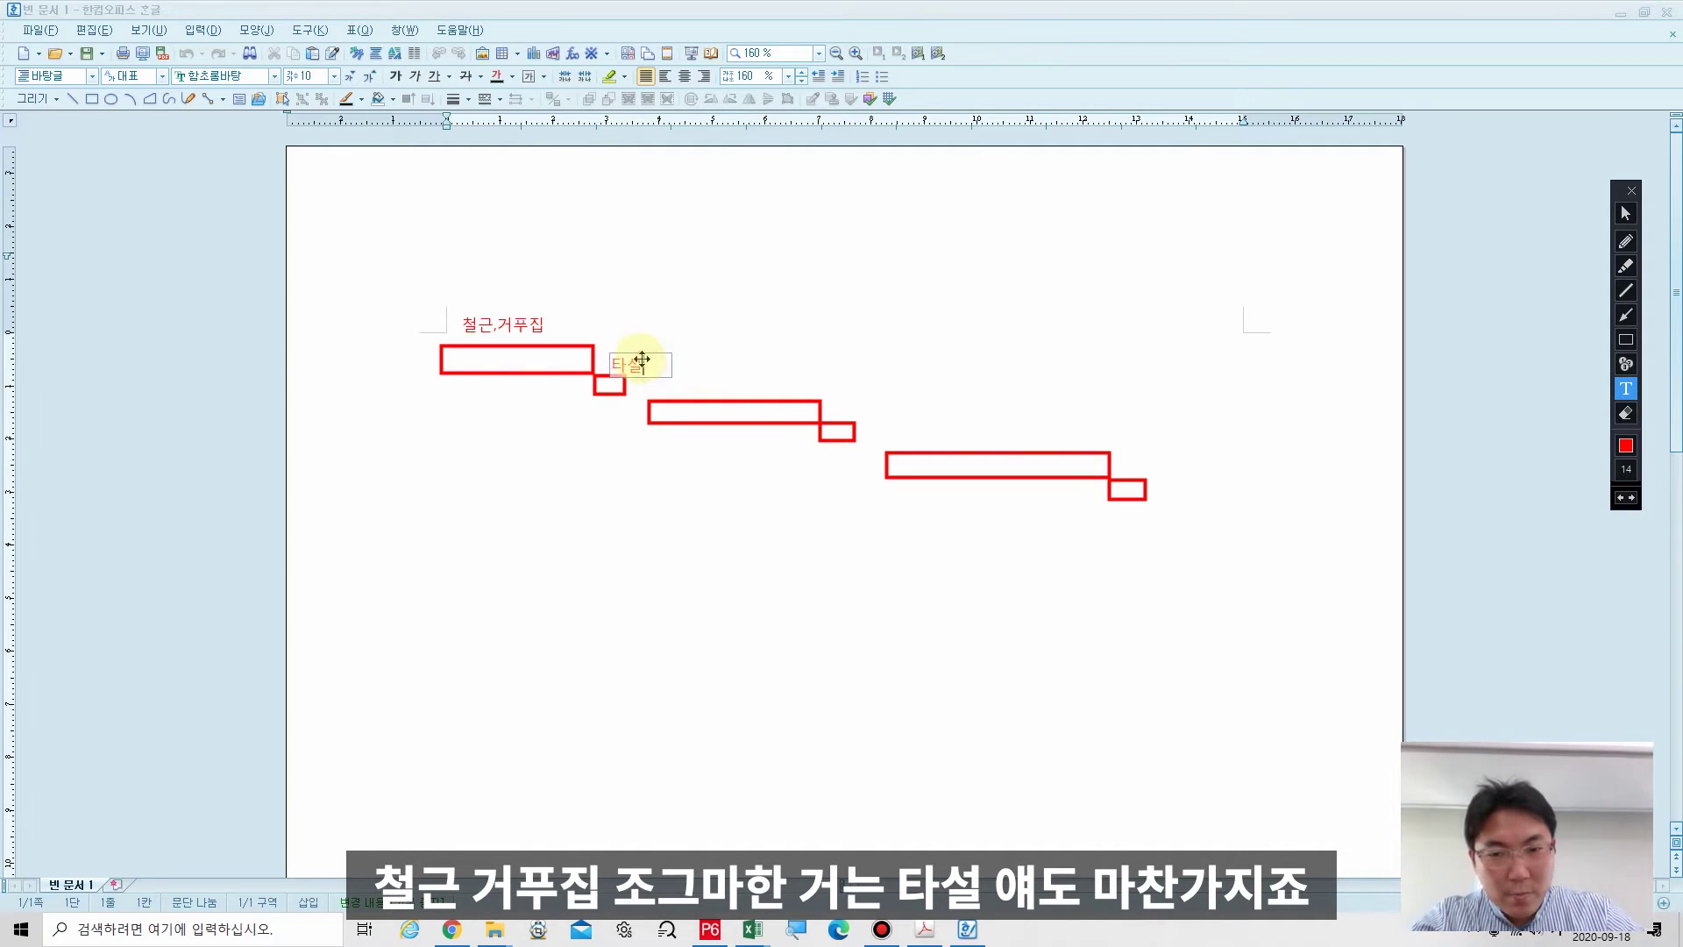
pyautogui.click(697, 359)
# Label the second long rectangle "철근, 거푸집" and its short rectangle 타설 in red text above them.
pyautogui.click(710, 377)
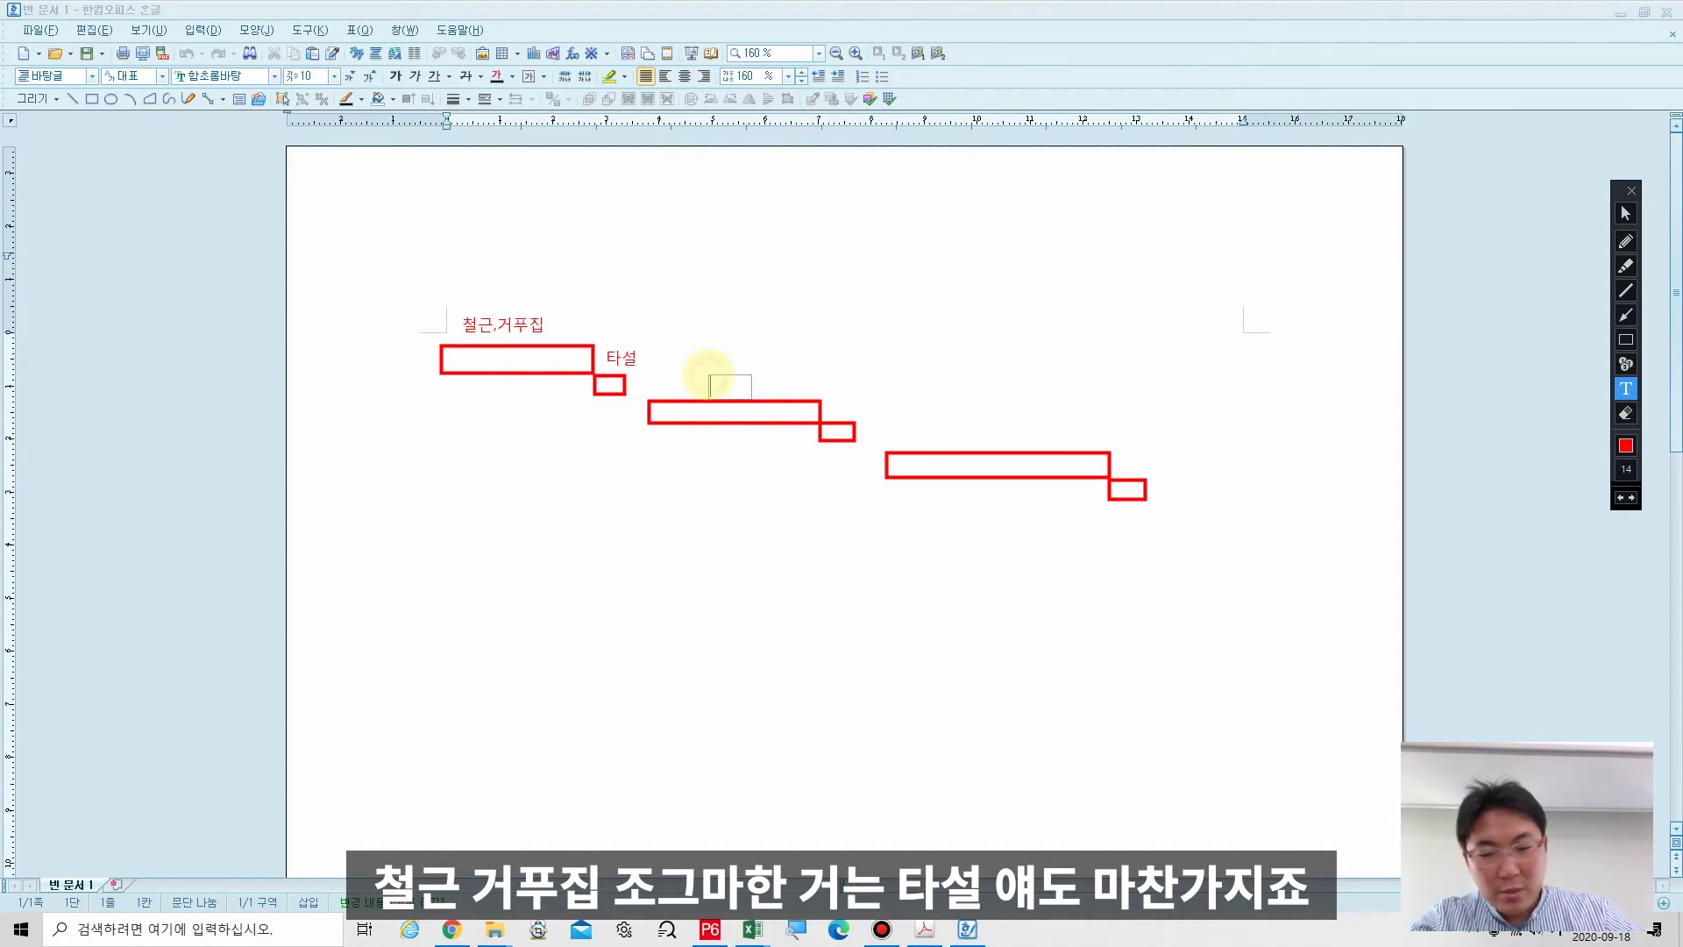
pyautogui.write('cjfrms, rjvn')
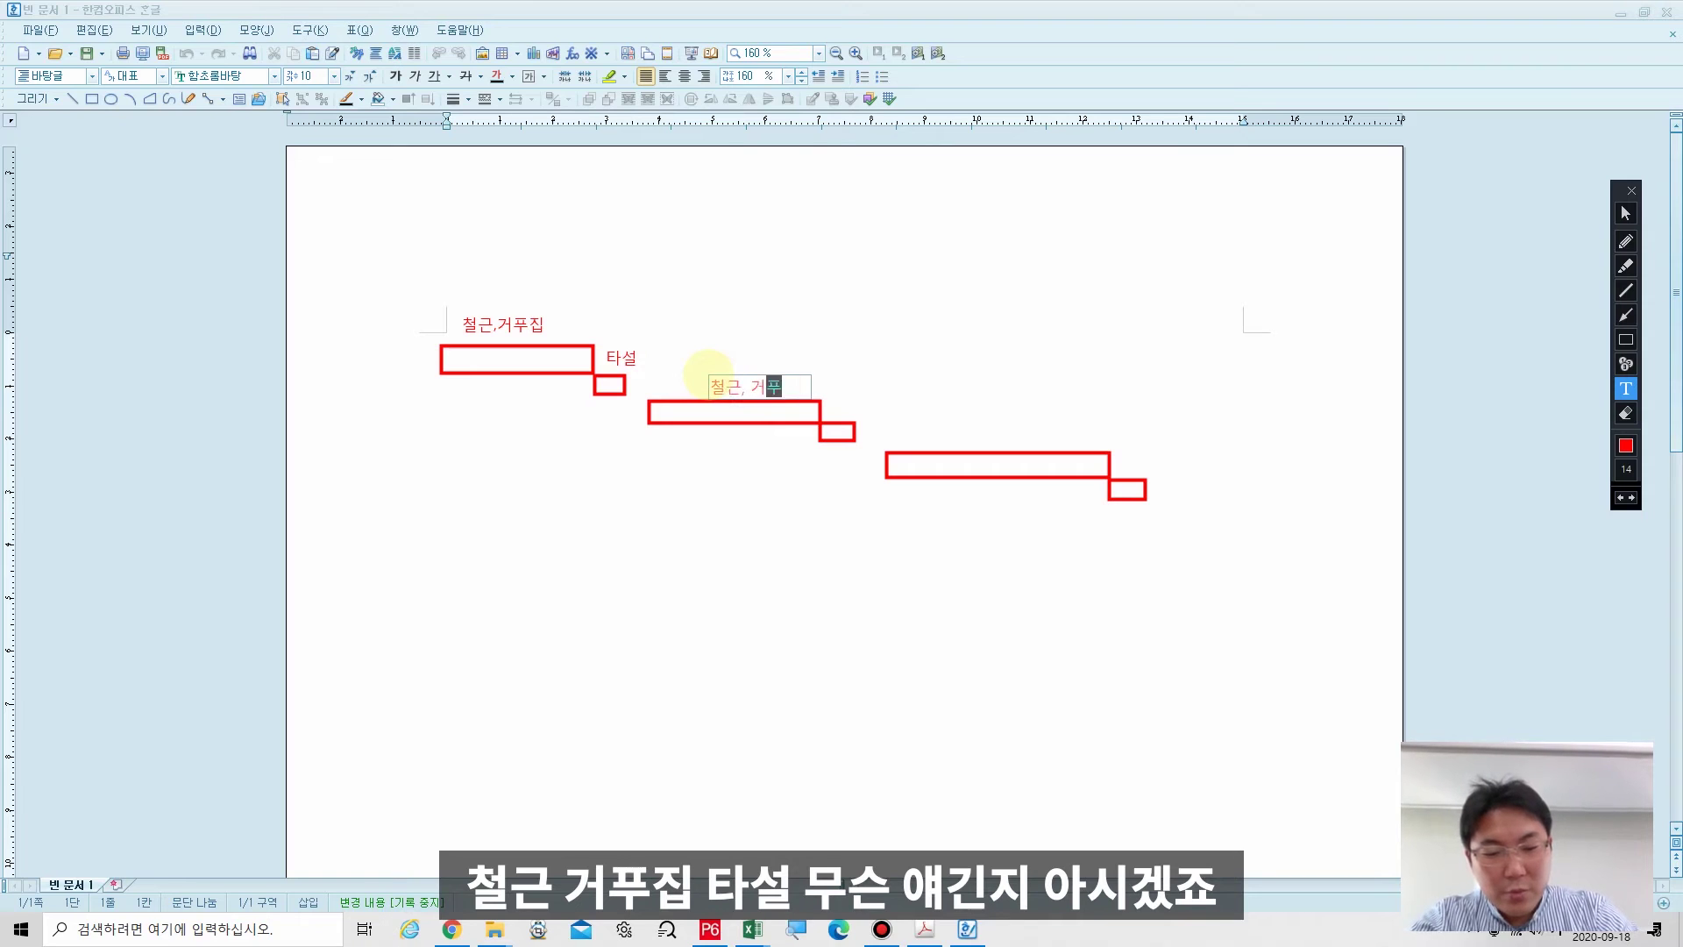
pyautogui.write('wlq')
pyautogui.moveTo(726, 378); pyautogui.dragTo(691, 365)
pyautogui.click(842, 390)
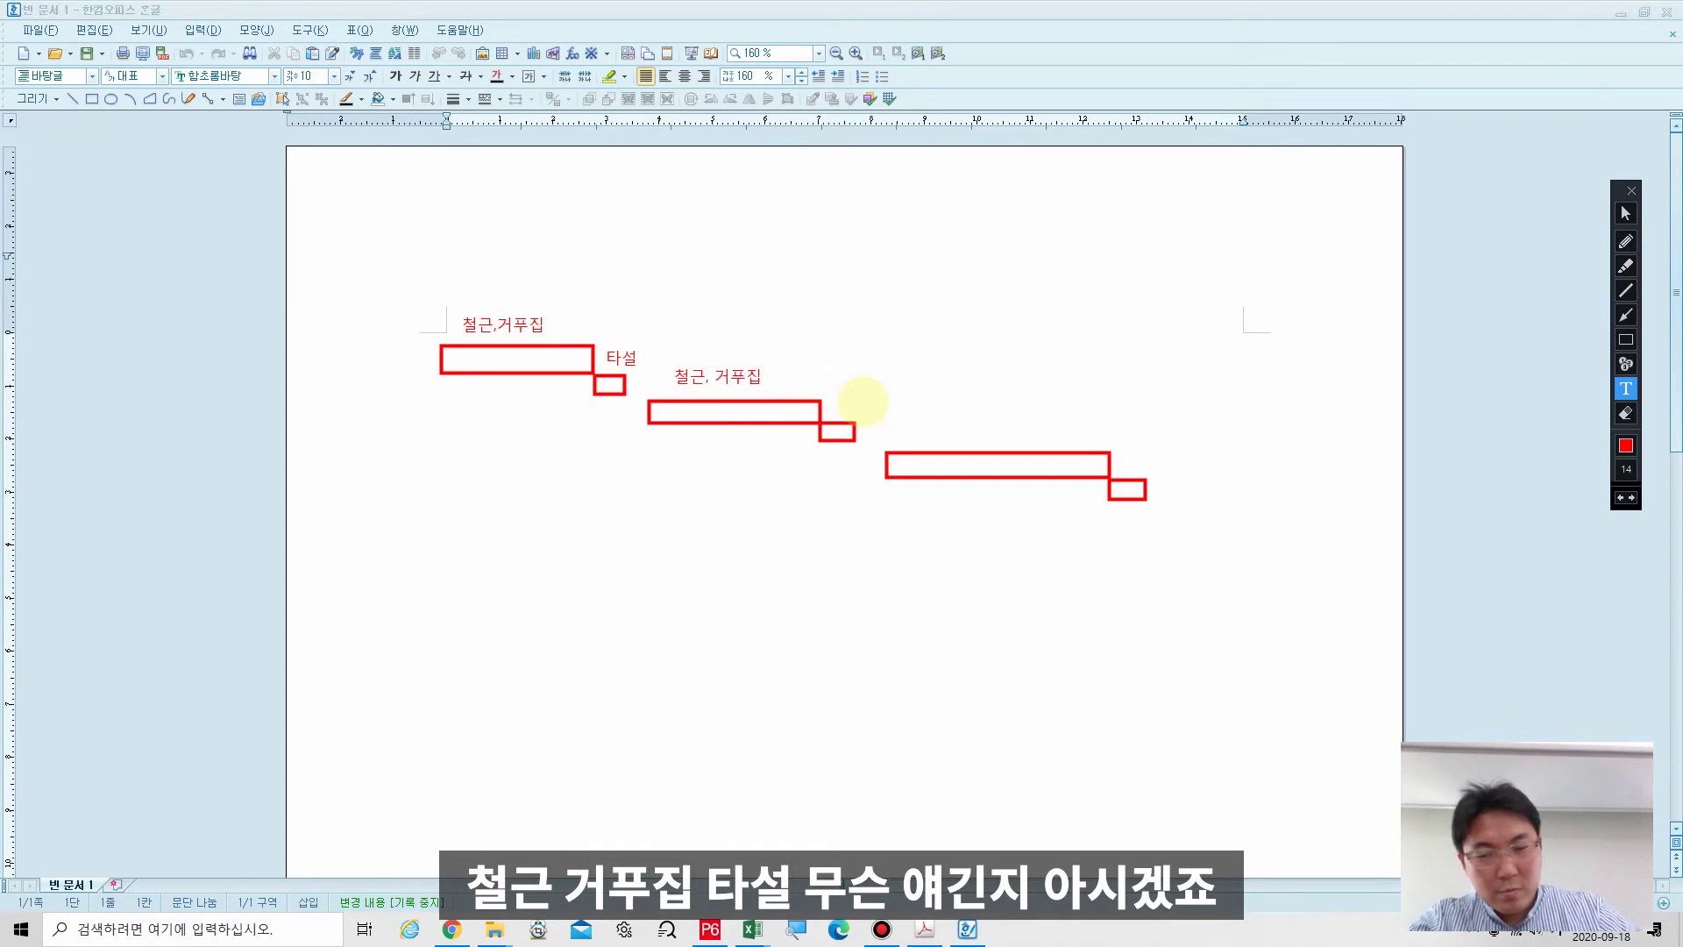
pyautogui.moveTo(829, 384); pyautogui.dragTo(873, 408)
pyautogui.write('xktjf')
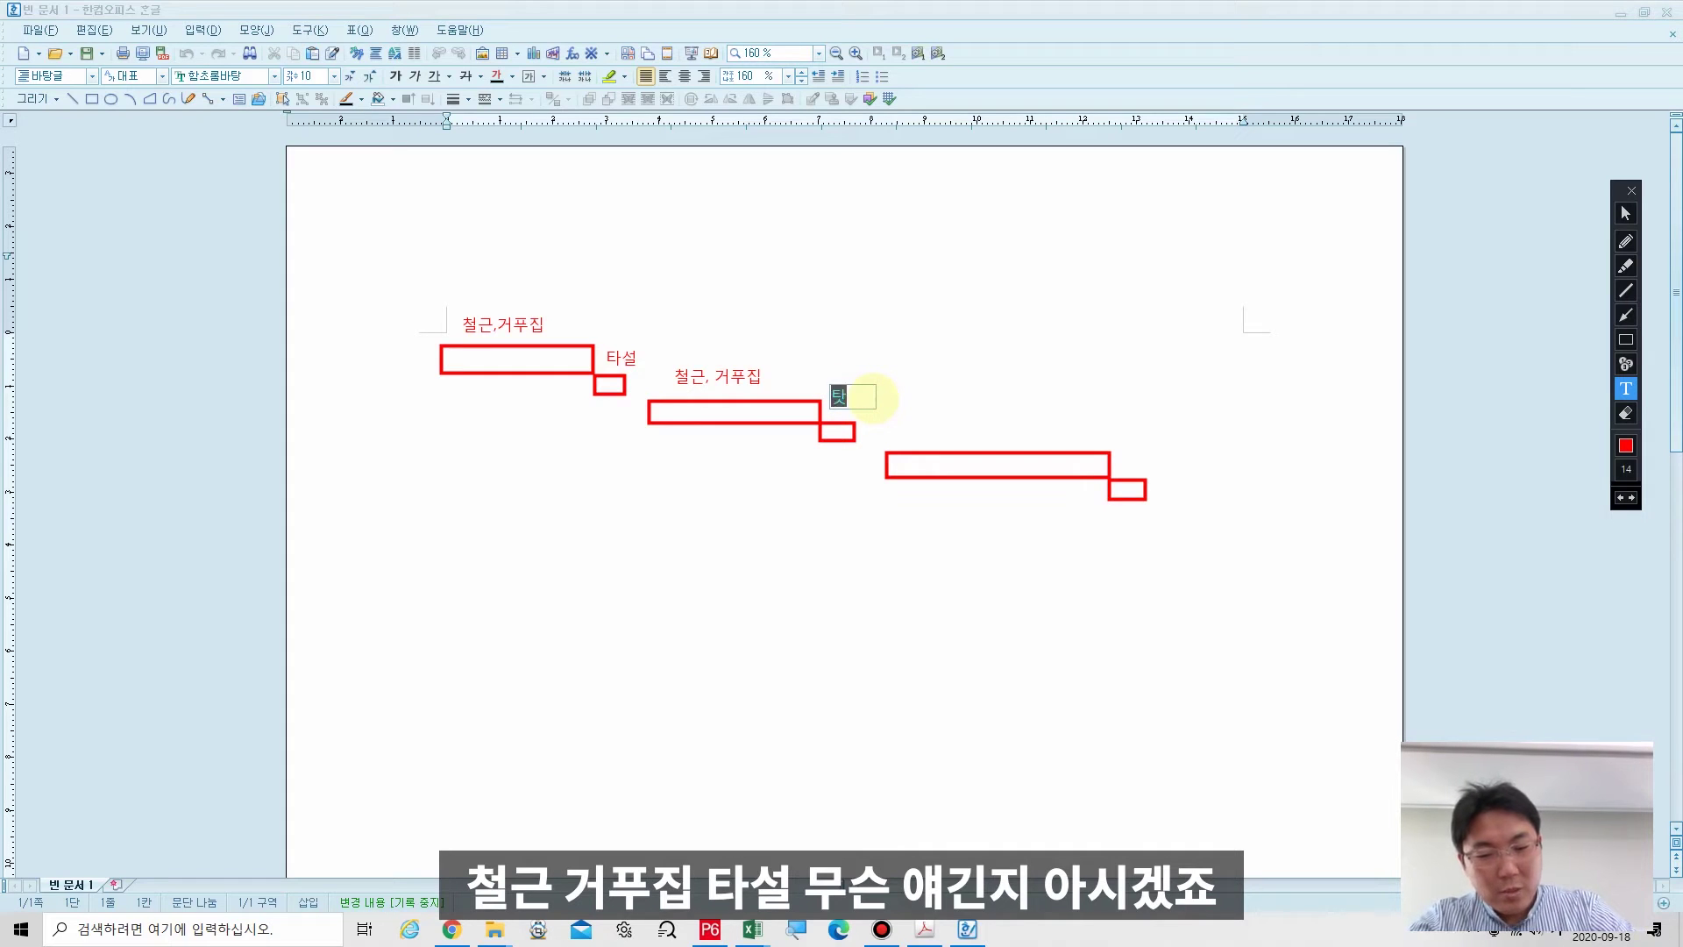
pyautogui.click(910, 333)
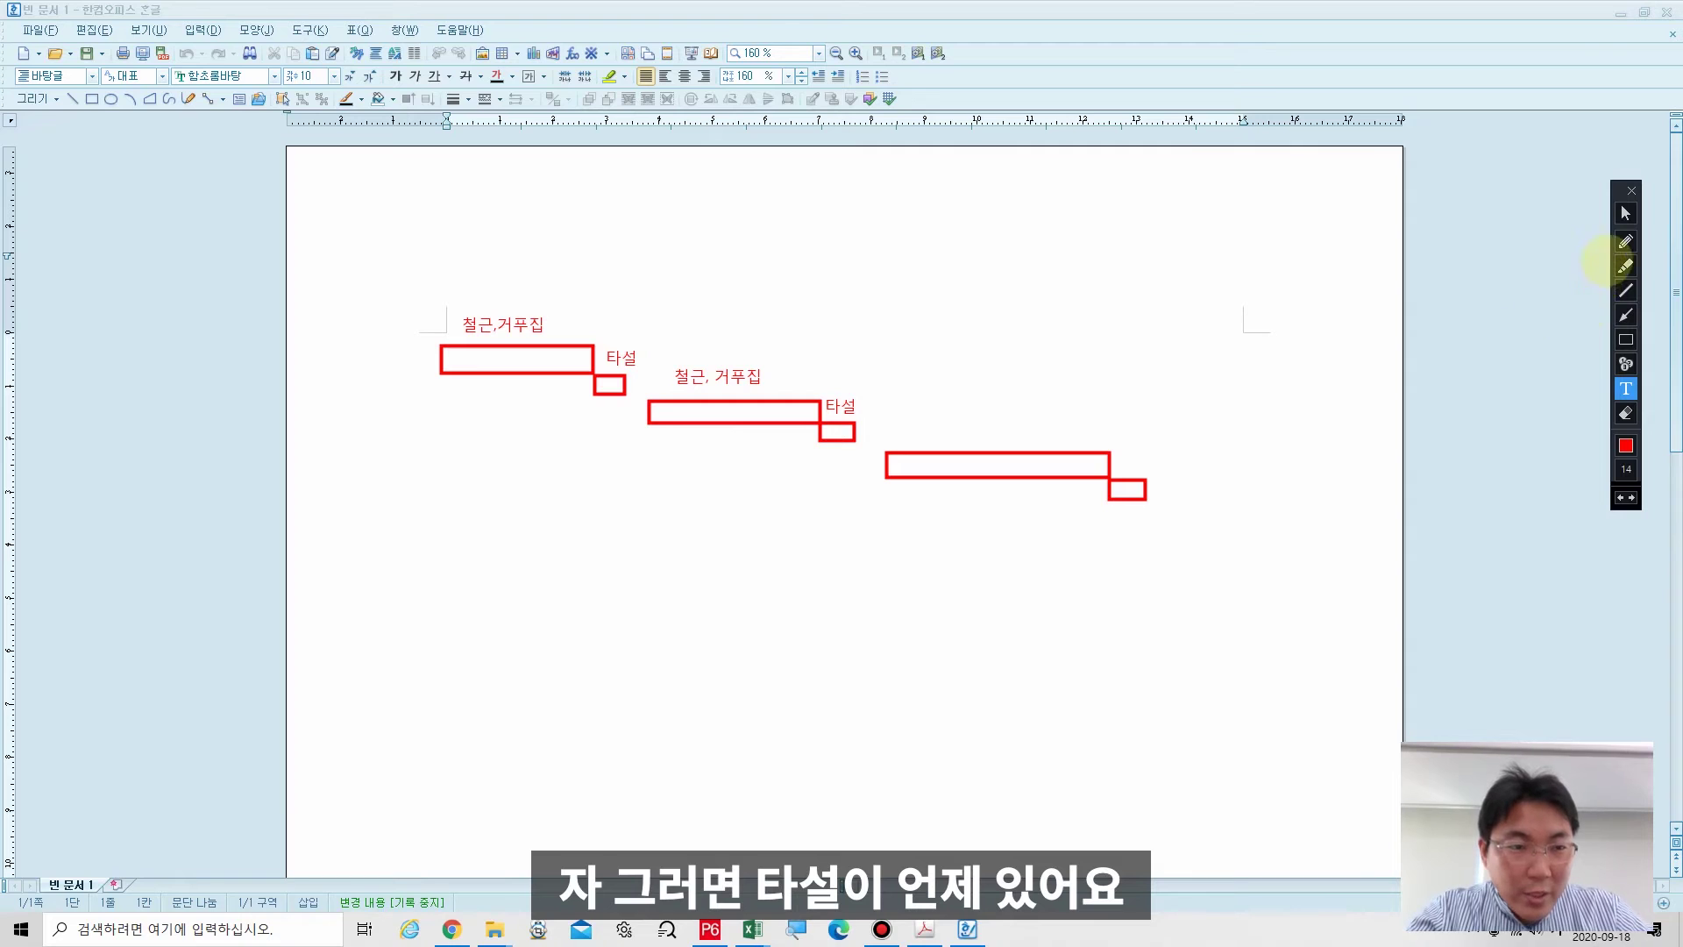
pyautogui.click(1626, 315)
pyautogui.moveTo(611, 416)
pyautogui.mouseDown()
pyautogui.moveTo(605, 444)
pyautogui.moveTo(620, 330)
pyautogui.moveTo(608, 470)
pyautogui.moveTo(632, 593)
pyautogui.mouseUp()
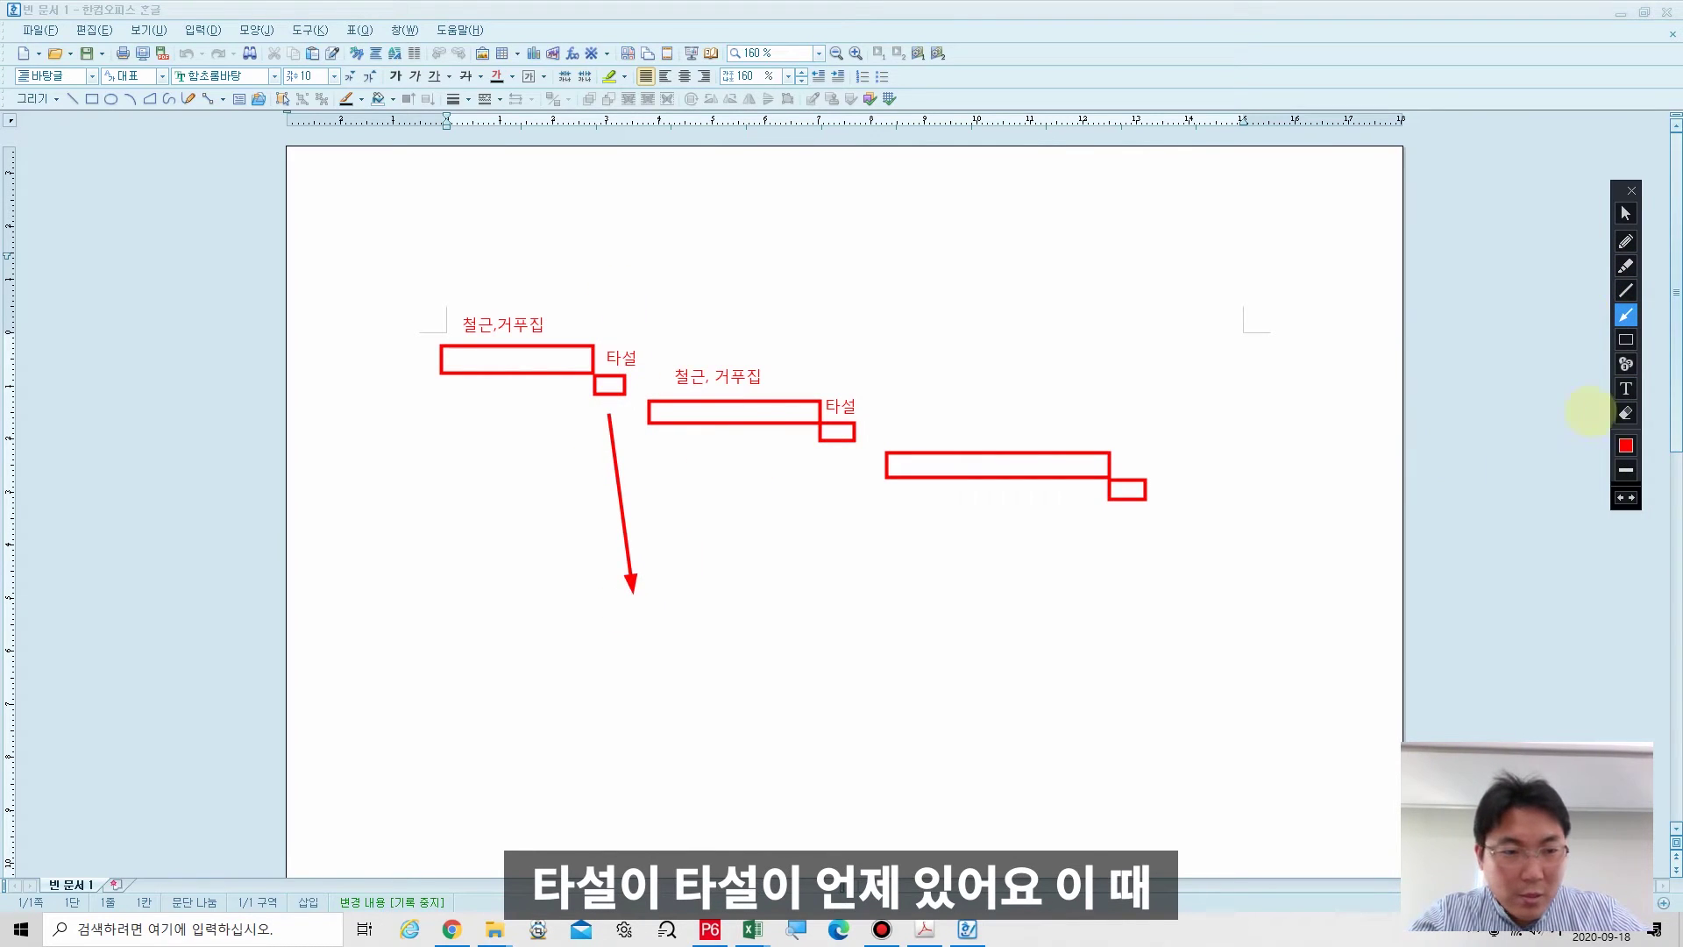
pyautogui.click(1627, 413)
pyautogui.moveTo(577, 414); pyautogui.dragTo(644, 605)
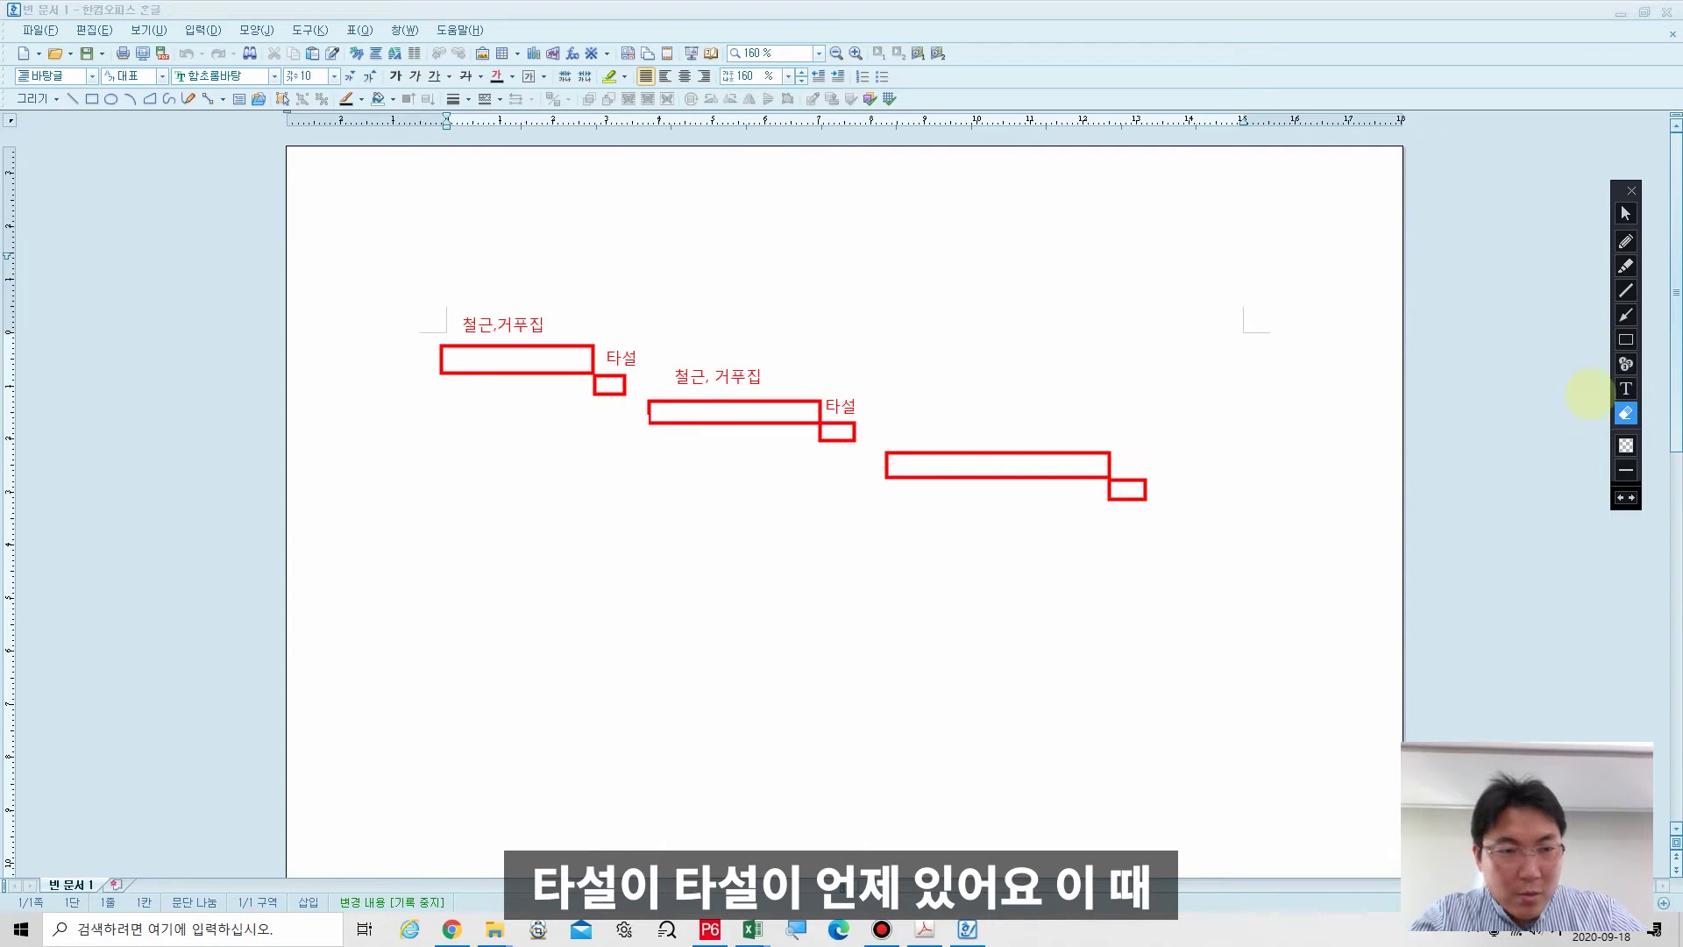
# Draw three red arrows pointing up at the three short concrete-pouring rectangles.
pyautogui.click(1626, 315)
pyautogui.moveTo(602, 596); pyautogui.dragTo(603, 402)
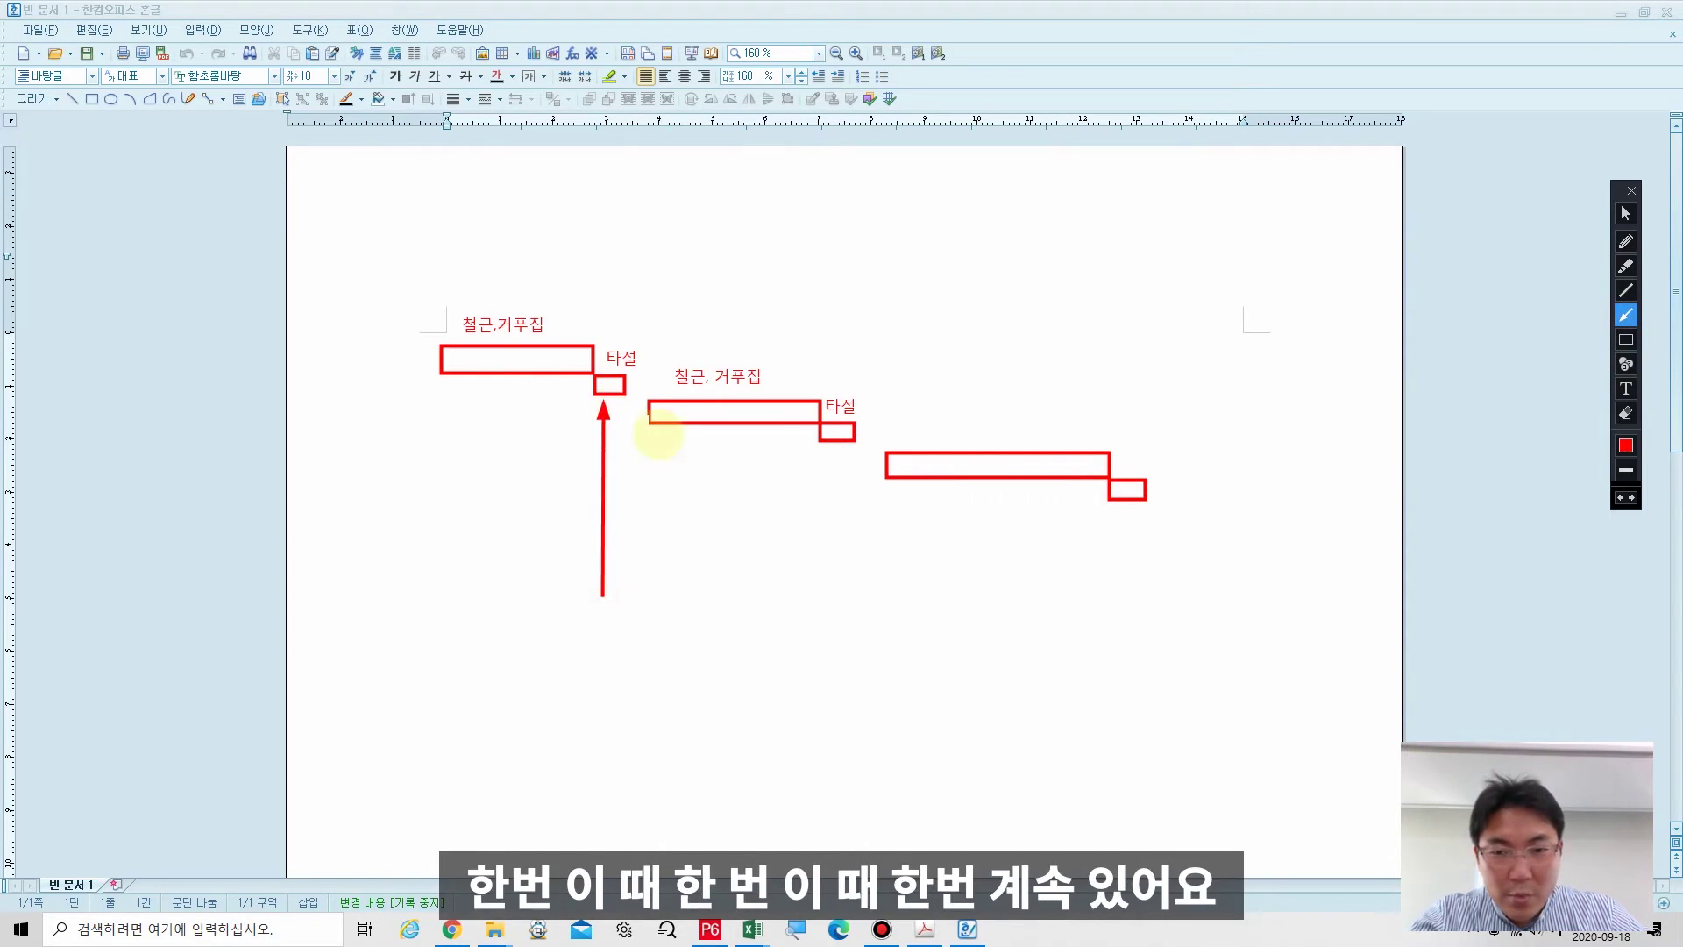
pyautogui.moveTo(848, 601); pyautogui.dragTo(840, 445)
pyautogui.moveTo(1141, 644); pyautogui.dragTo(1131, 501)
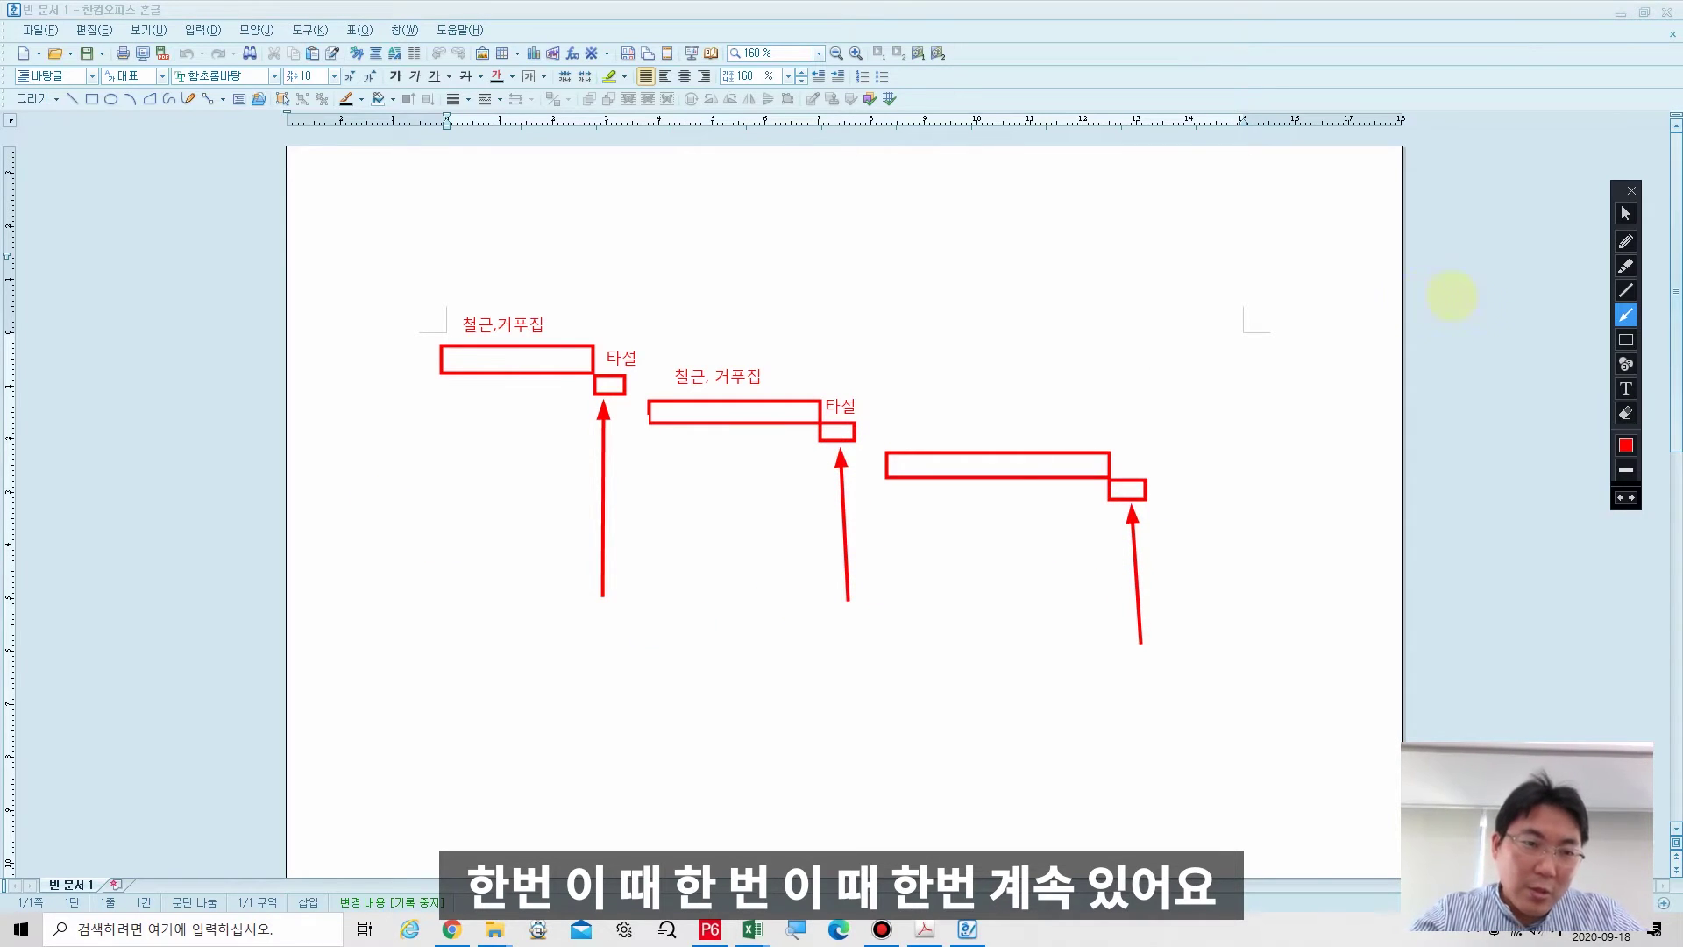
# Highlight a long yellow arrow above the whole sequence and draw a short red freehand arrow above the last pouring rectangle.
pyautogui.click(1626, 266)
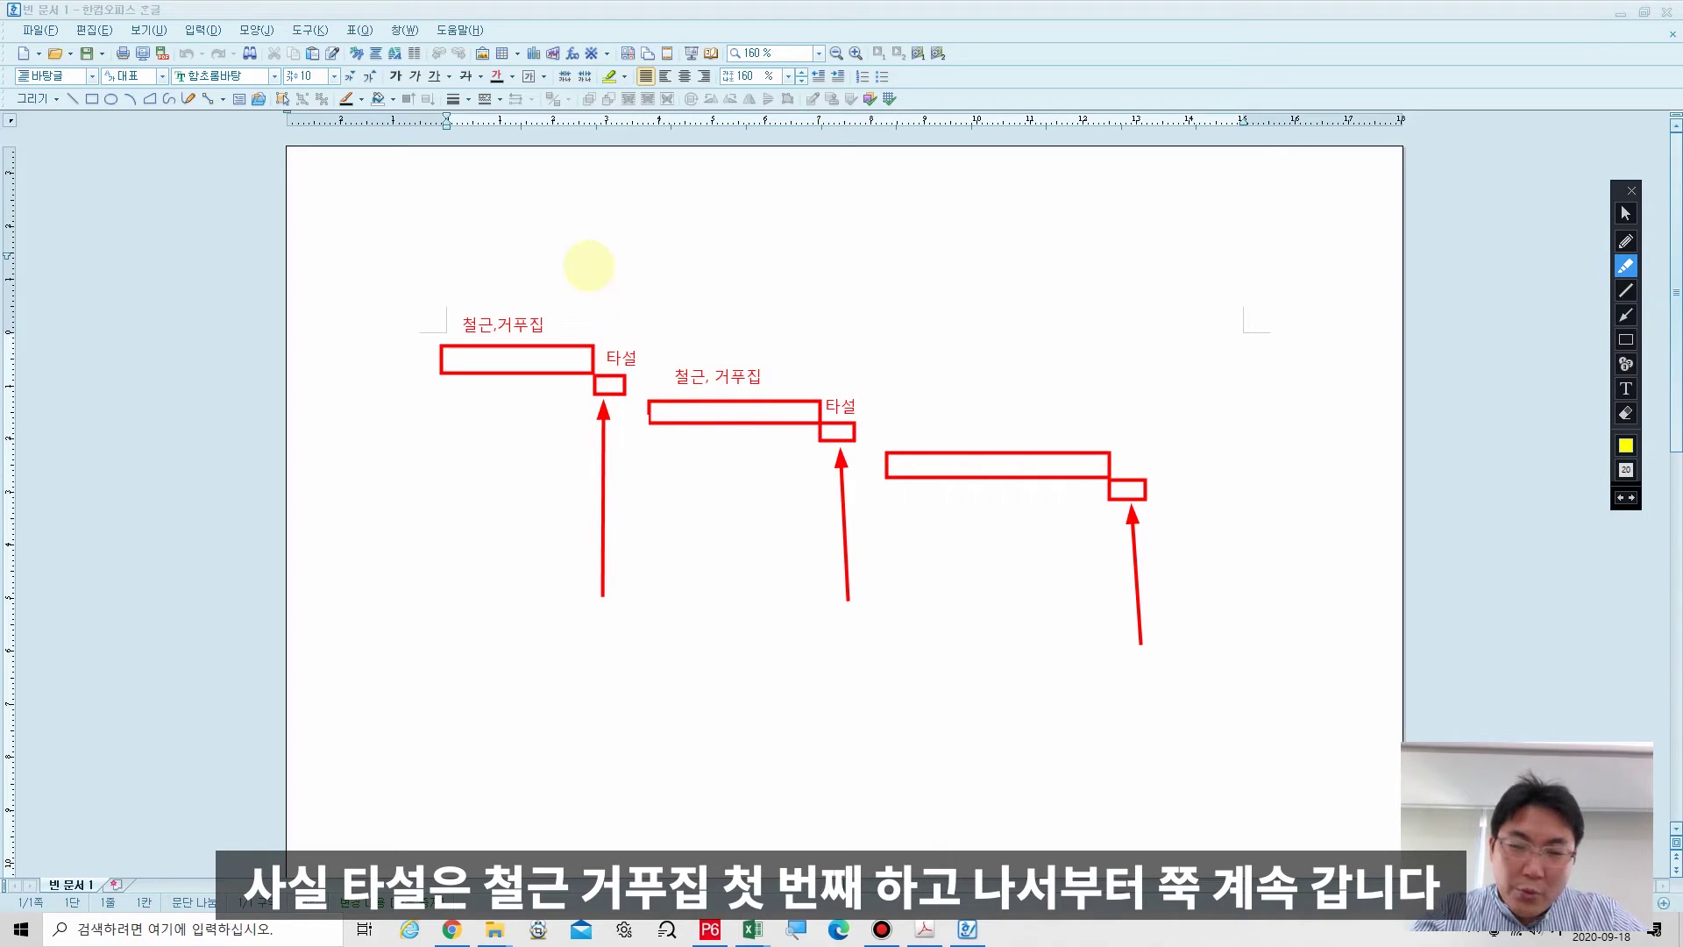
pyautogui.moveTo(589, 265)
pyautogui.mouseDown()
pyautogui.moveTo(583, 300)
pyautogui.moveTo(1166, 291)
pyautogui.moveTo(1112, 324)
pyautogui.moveTo(1101, 406)
pyautogui.moveTo(1207, 399)
pyautogui.moveTo(1188, 415)
pyautogui.mouseUp()
pyautogui.click(1627, 241)
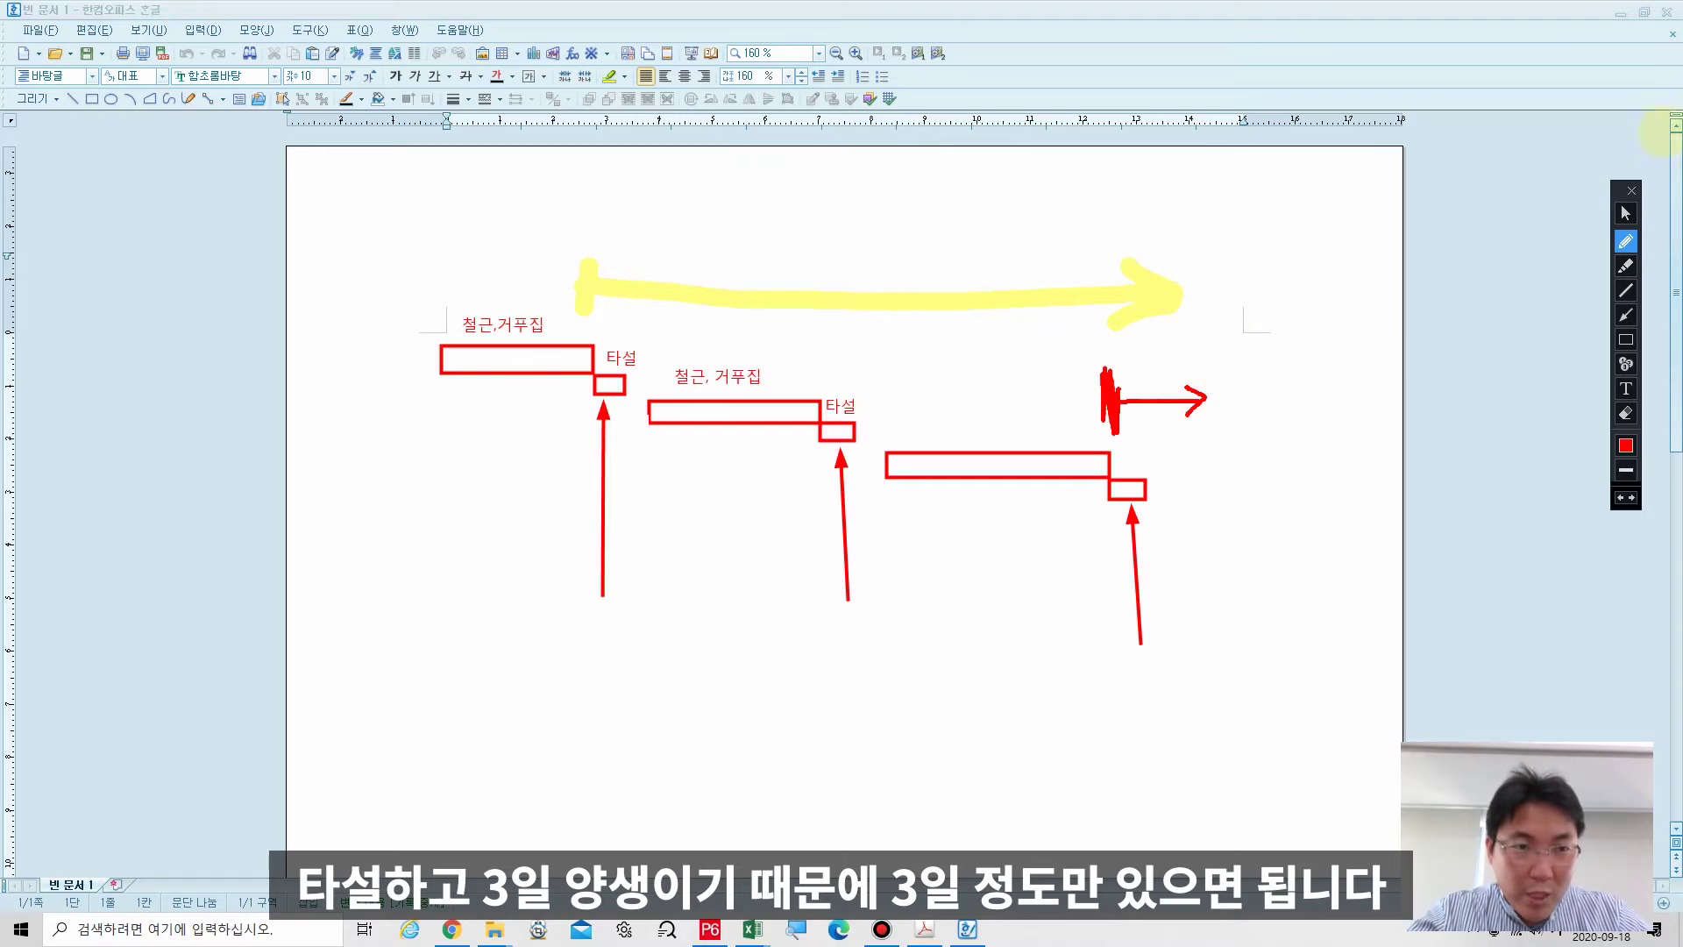
# Erase all annotations from the page and minimize the document to return to Primavera P6 and Excel.
pyautogui.click(1627, 213)
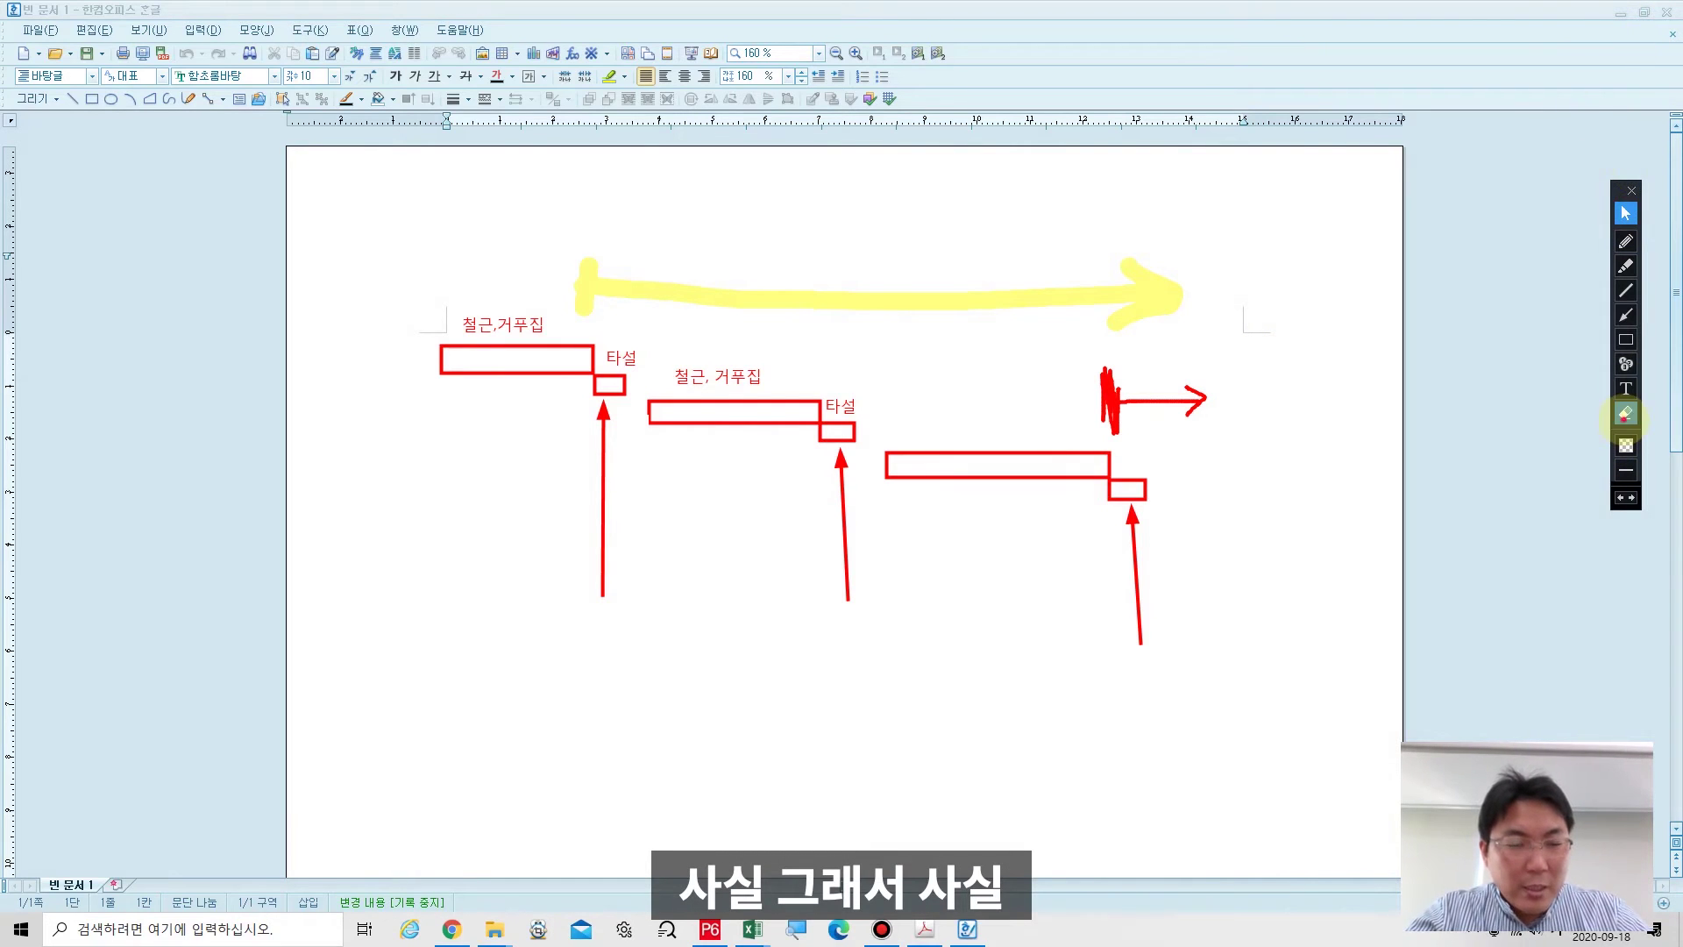
pyautogui.click(1626, 446)
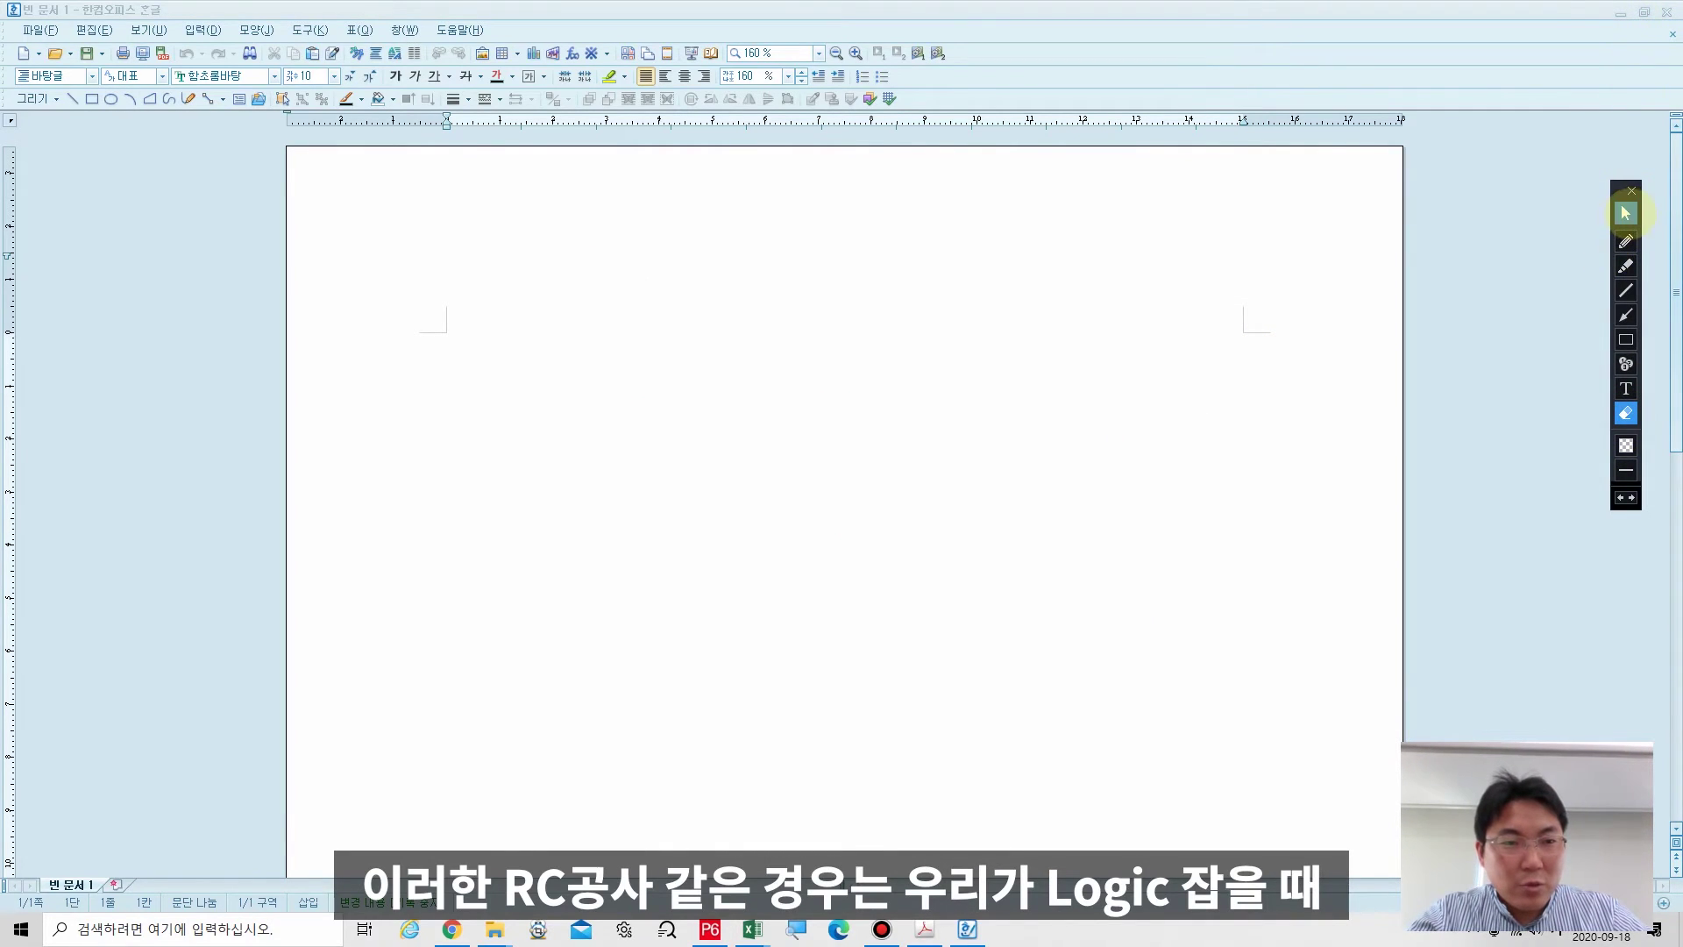
pyautogui.click(1627, 213)
pyautogui.click(1620, 13)
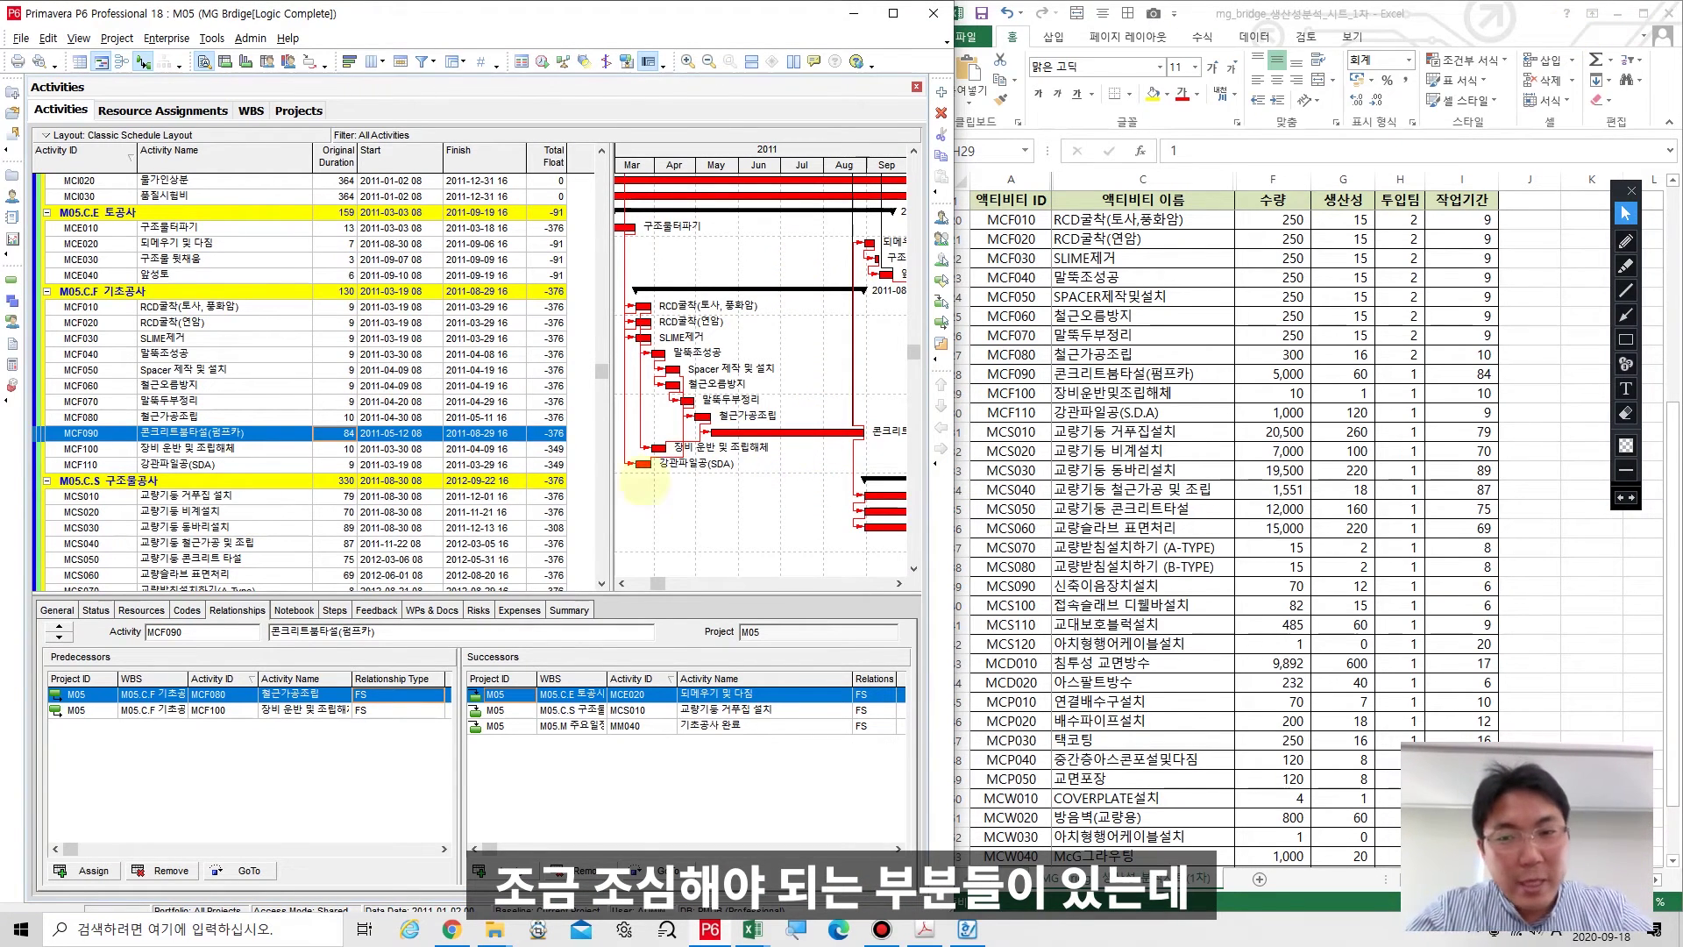
# Examine the 수량 and 생산성 values of MCF090 콘크리트붐타설(펌프카) in the Excel sheet.
pyautogui.click(1201, 457)
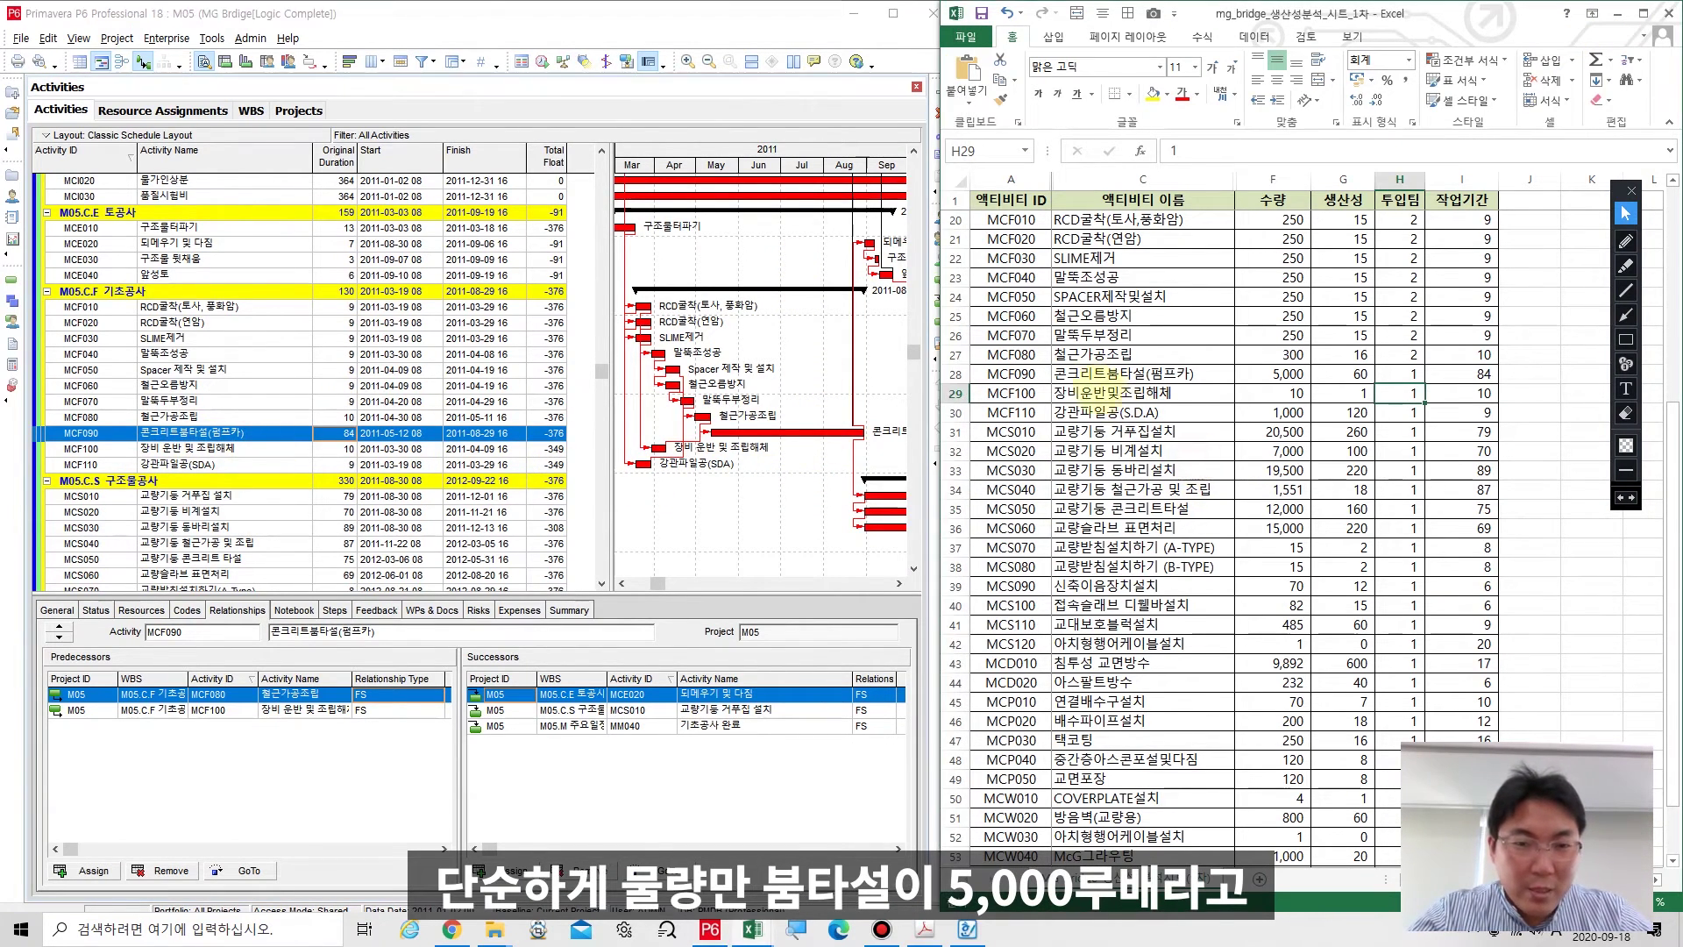
pyautogui.click(1140, 375)
pyautogui.click(1276, 374)
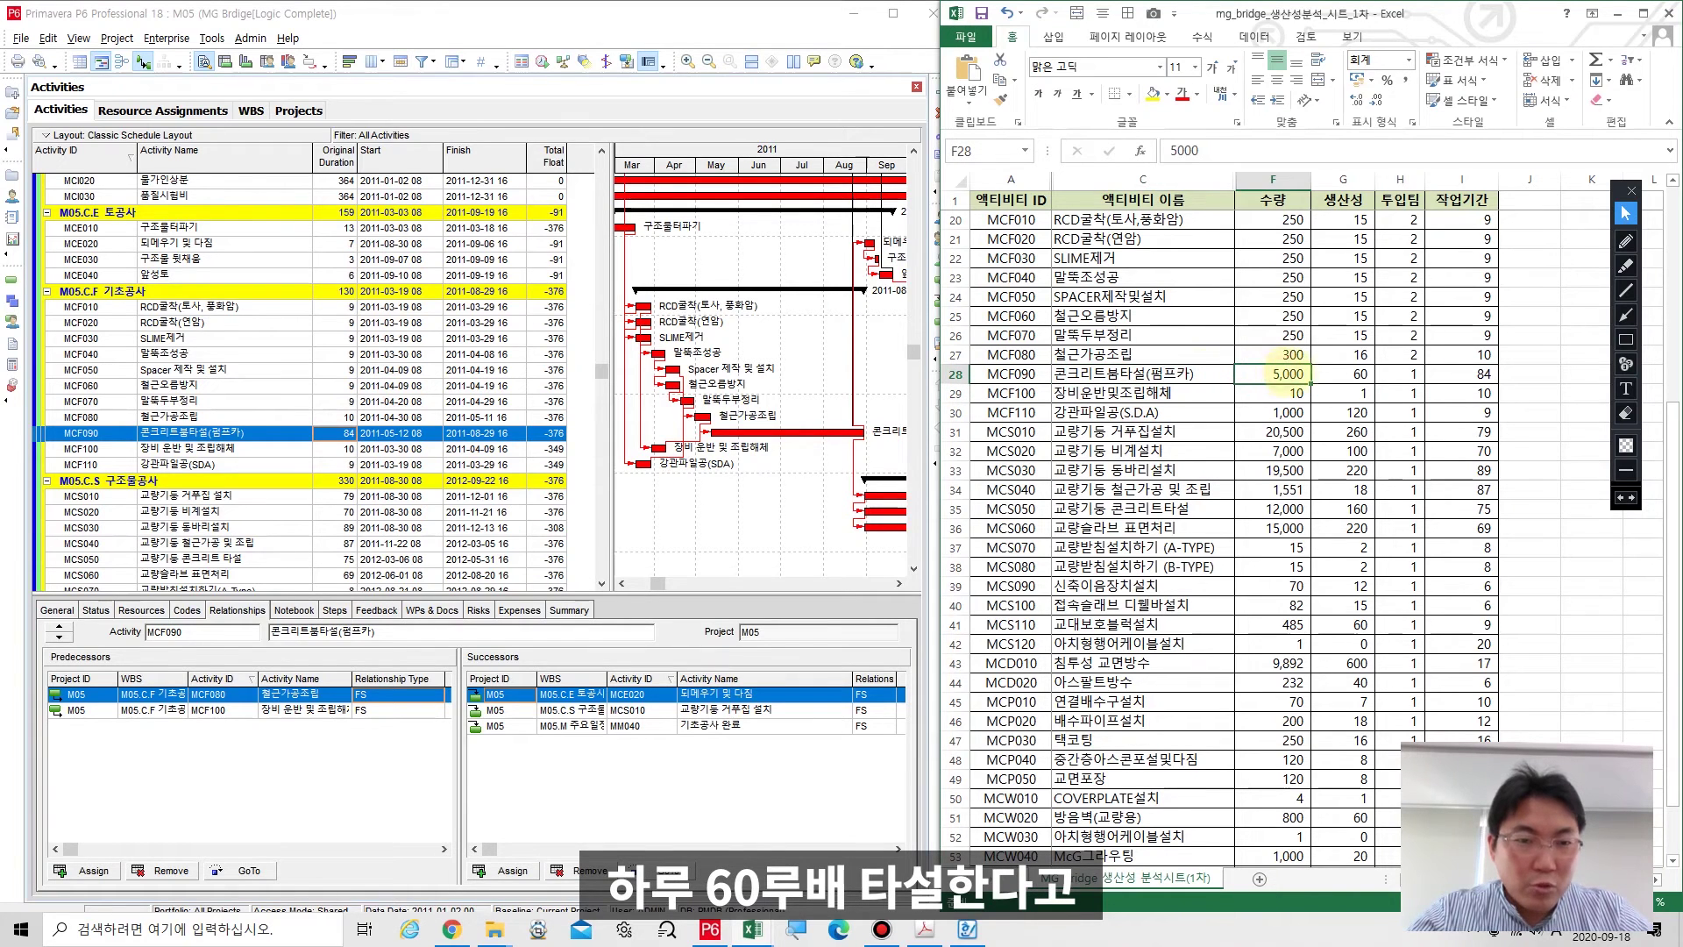
pyautogui.click(1364, 375)
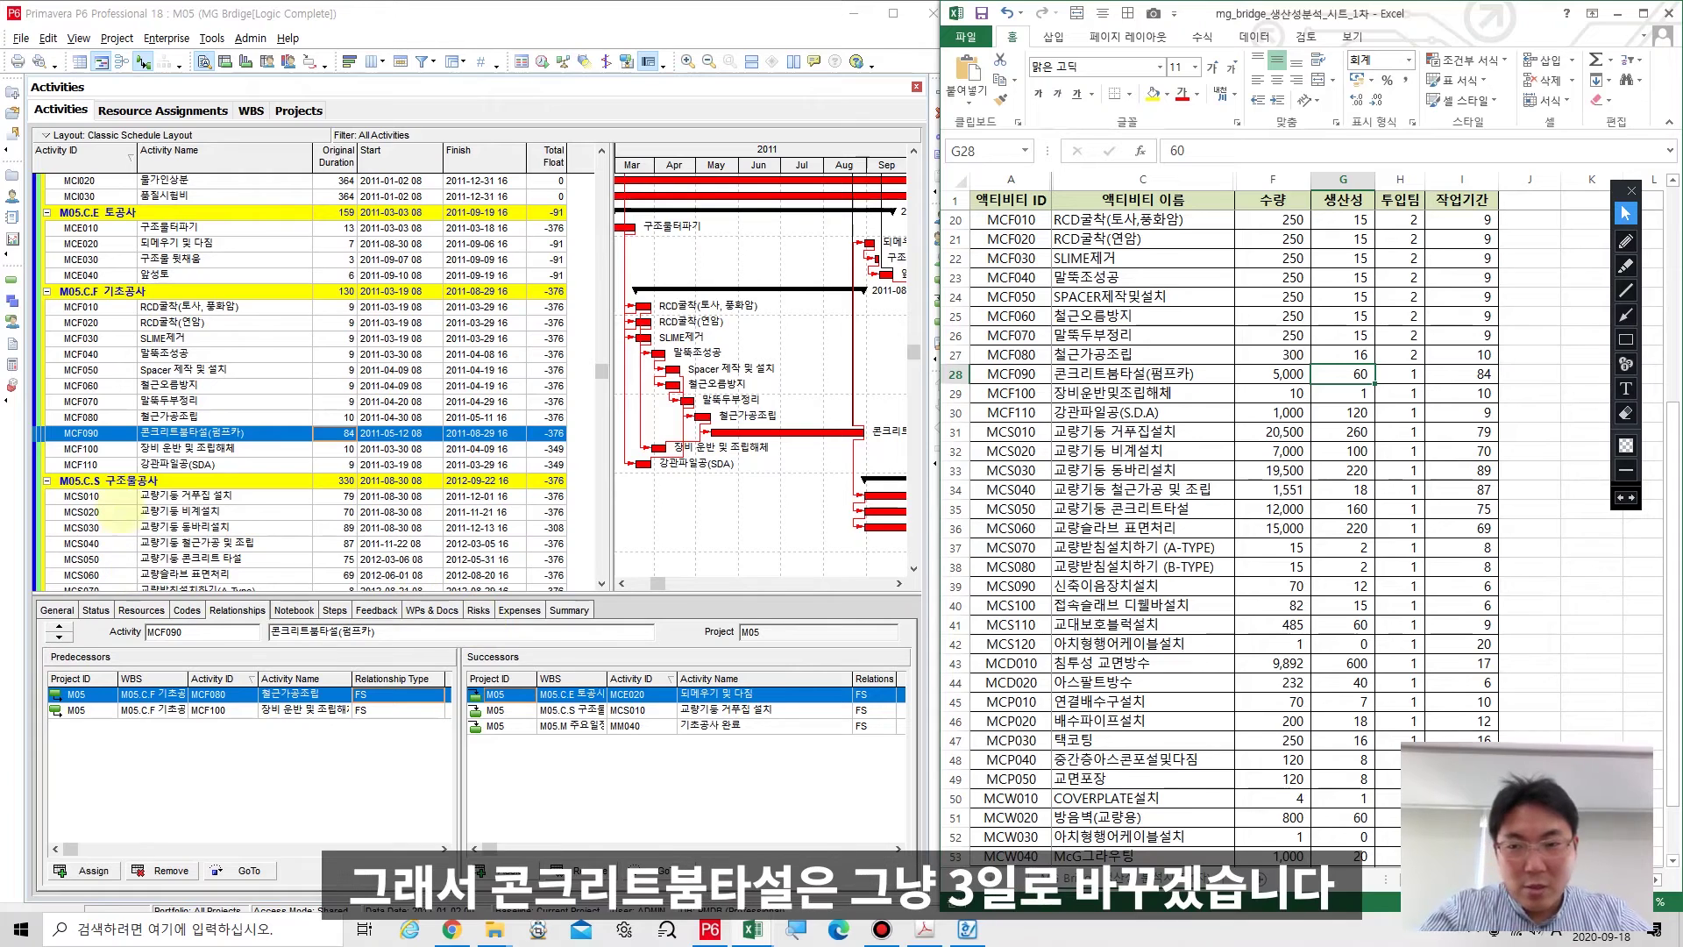
# Set the MCF090 original duration to 3 in Primavera P6 and its 작업기간 to 3 in the Excel sheet.
pyautogui.click(336, 431)
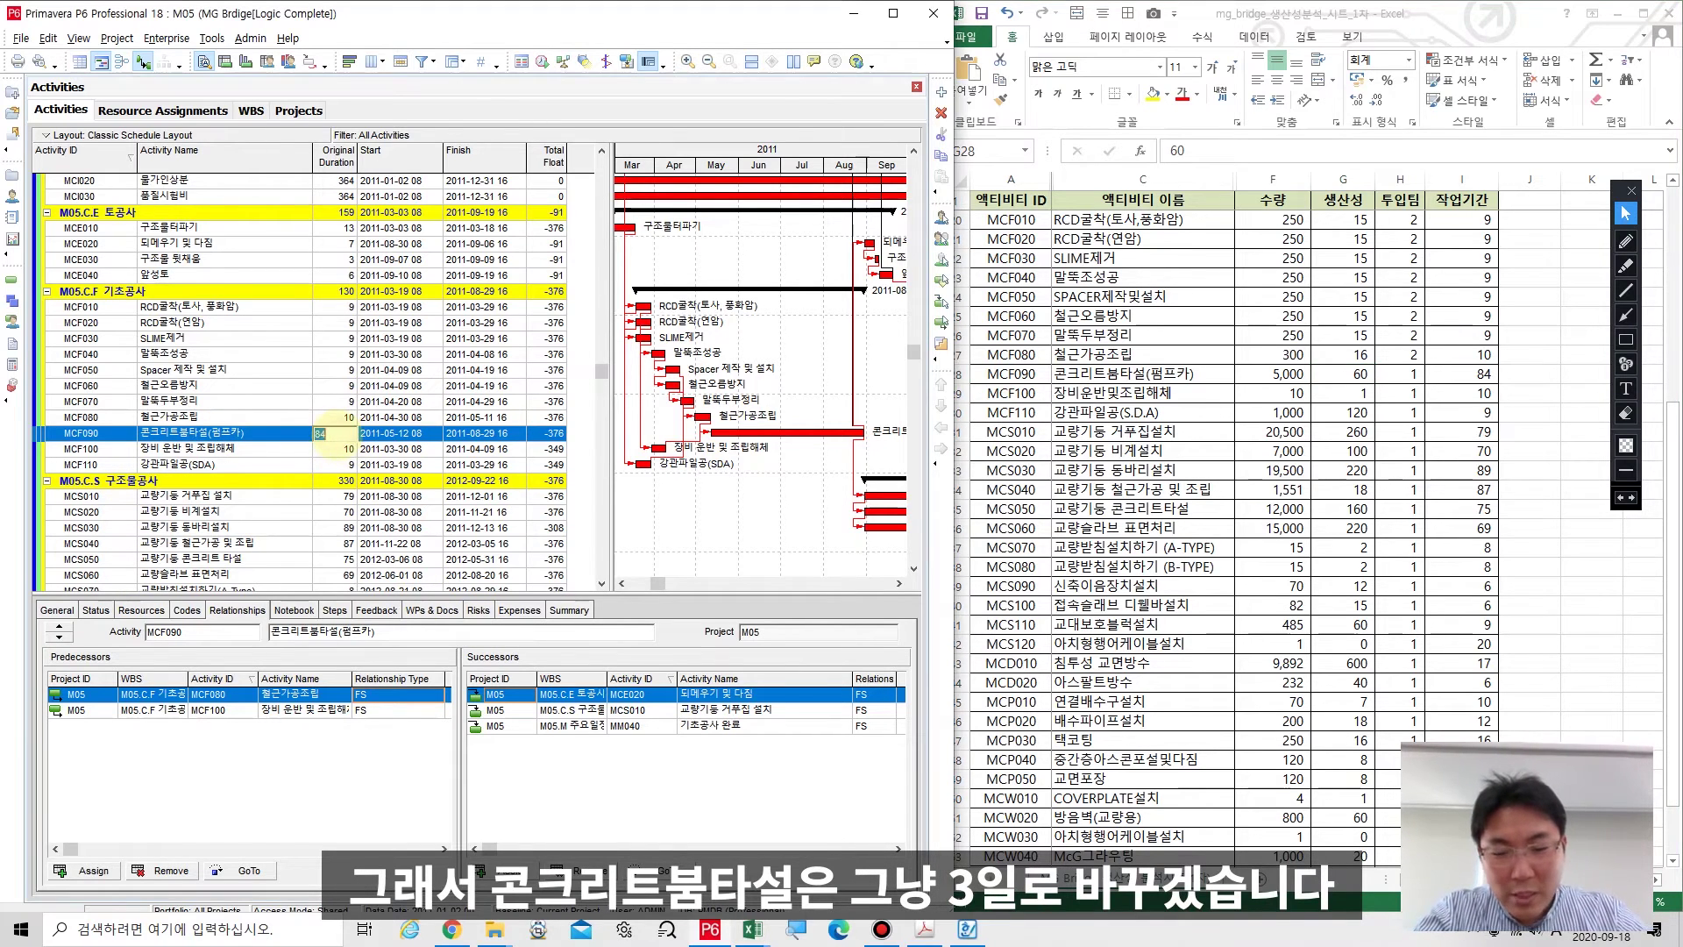
pyautogui.write('3')
pyautogui.press('Return')
pyautogui.click(1480, 374)
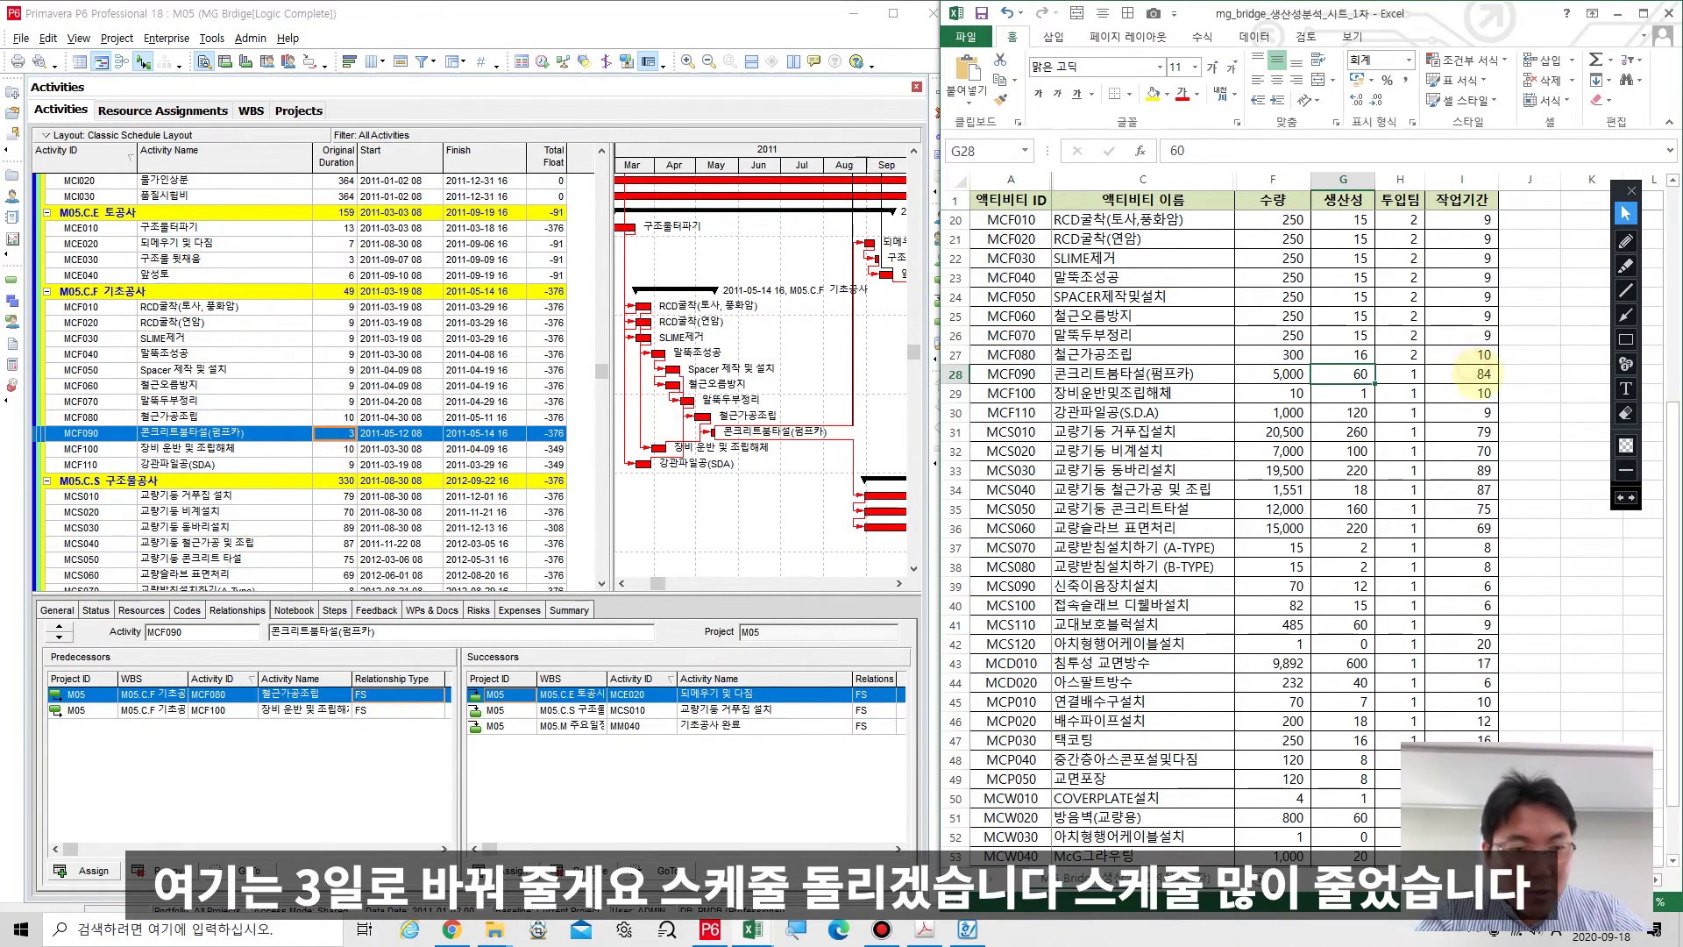
pyautogui.write('3')
pyautogui.press('Return')
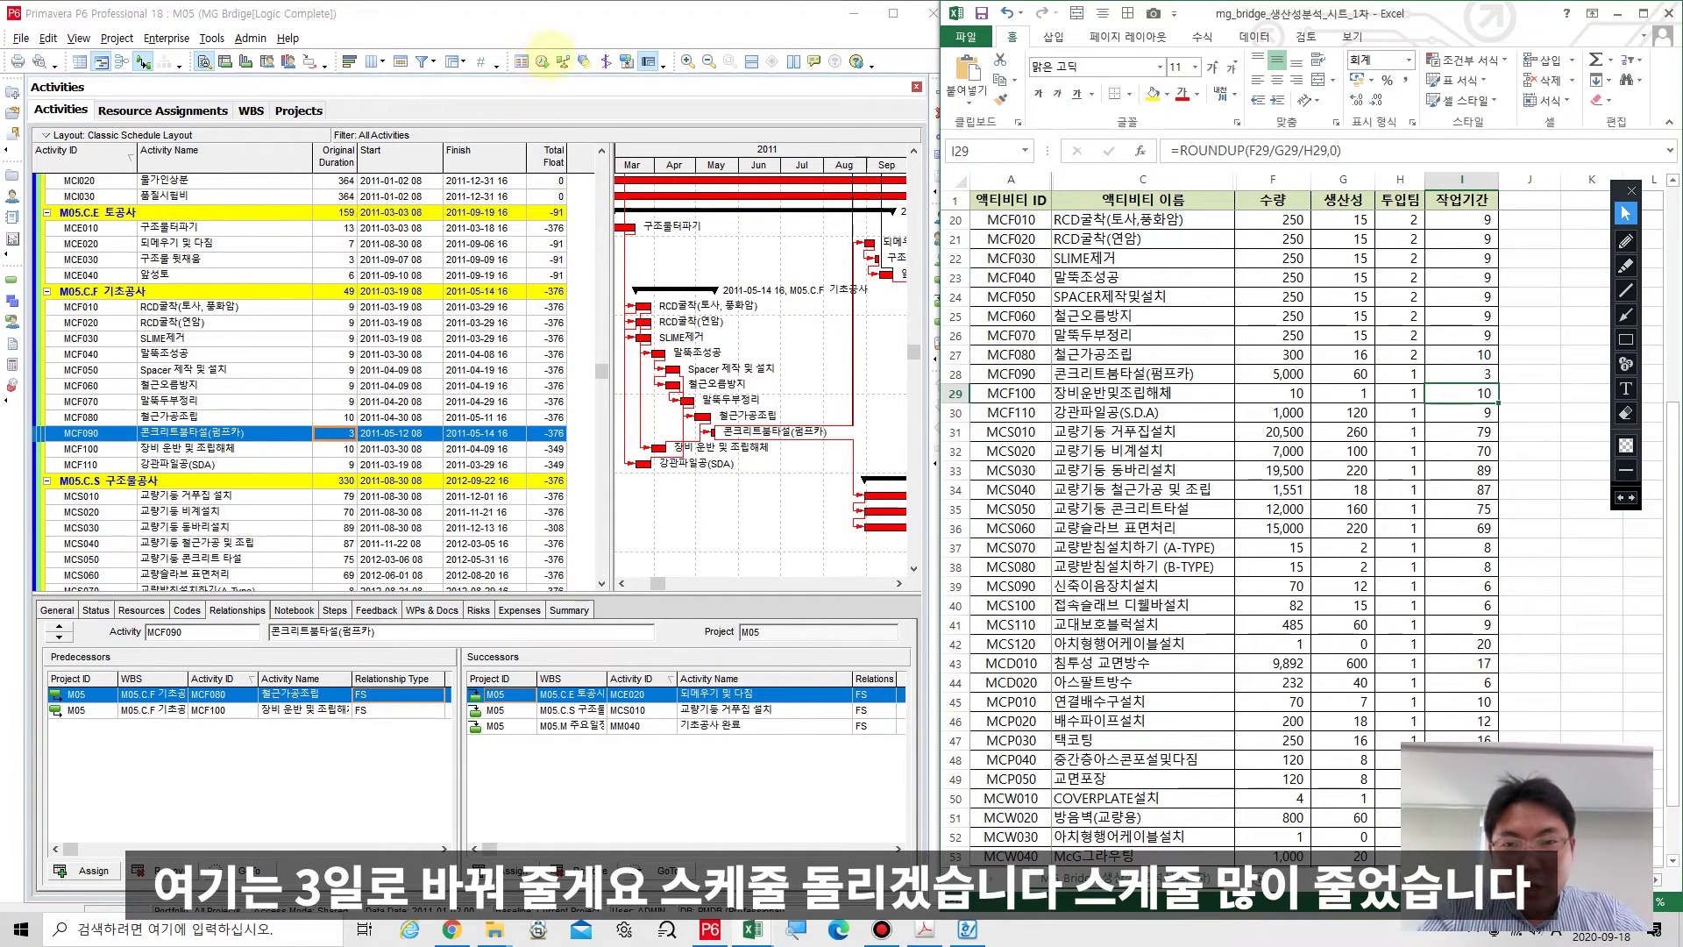
# Reschedule the project in Primavera P6 and compress the Gantt timescale to examine the M05.C.S 구조물공사 bars.
pyautogui.click(542, 61)
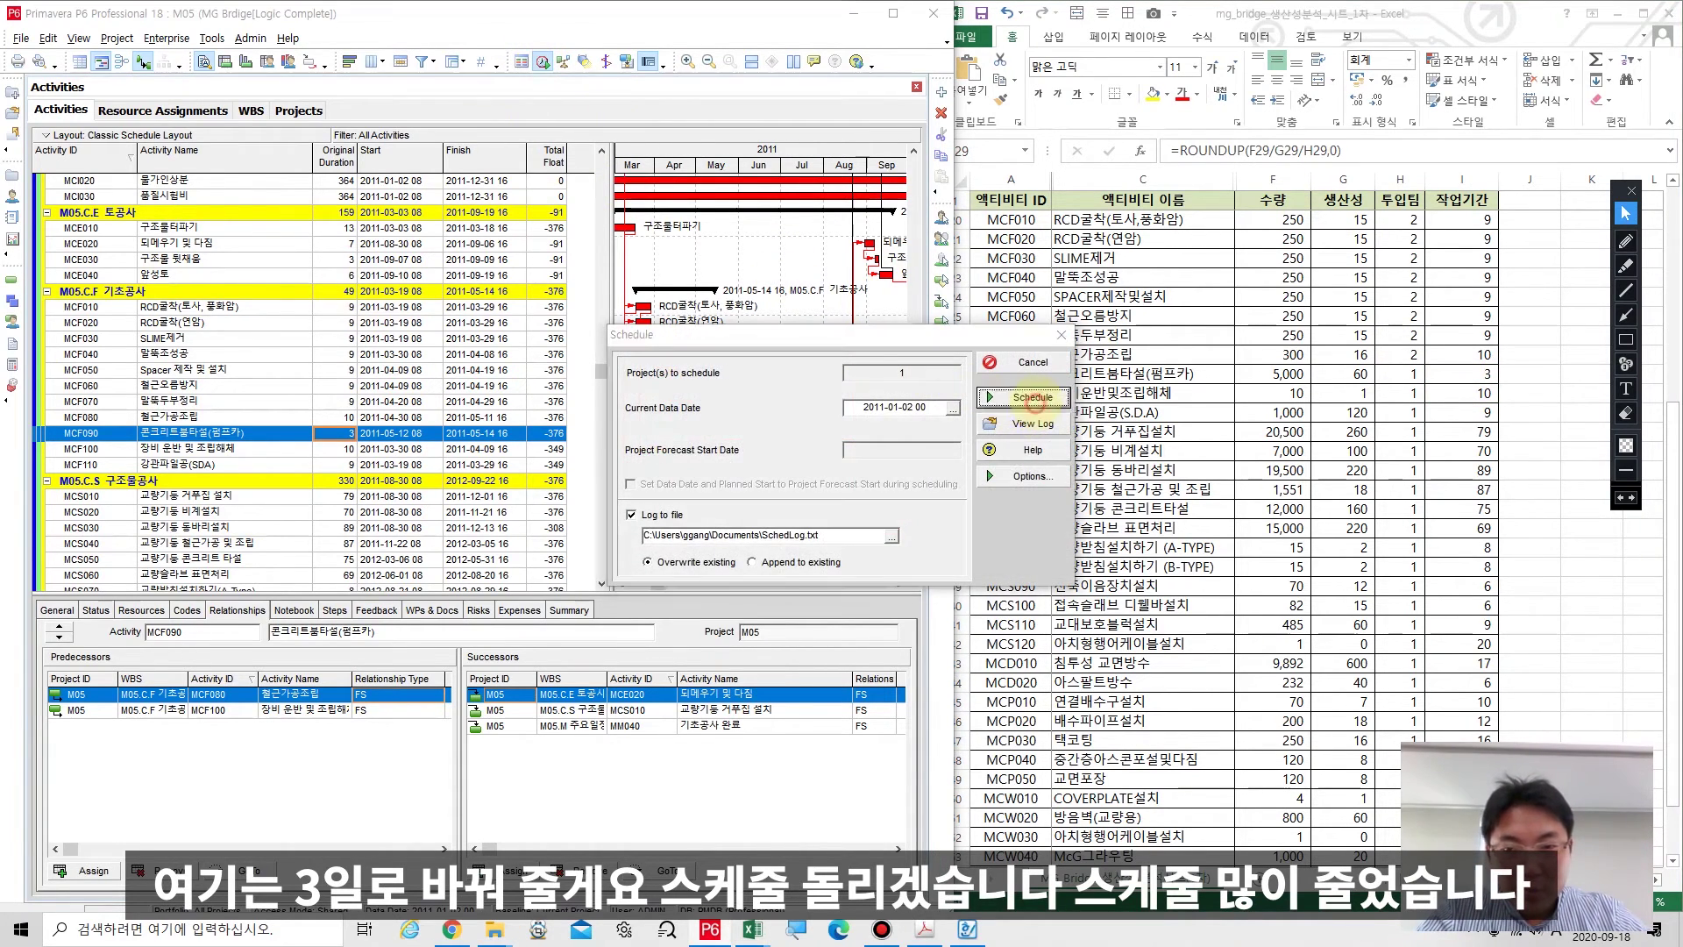
pyautogui.click(1000, 393)
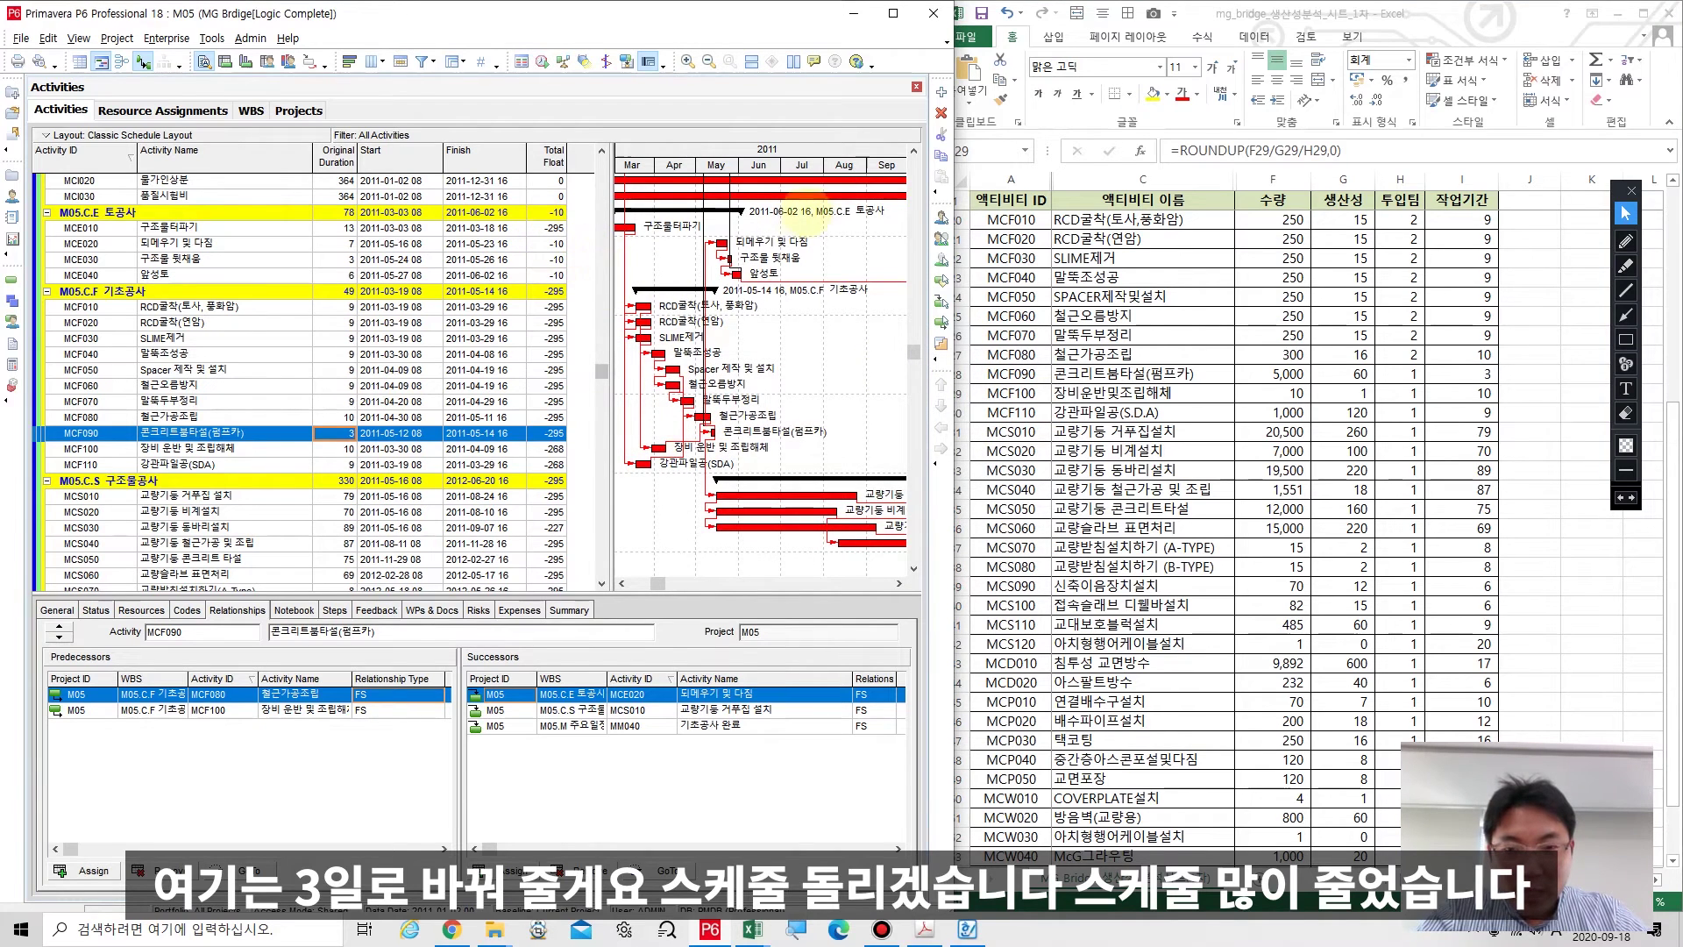
pyautogui.moveTo(853, 162); pyautogui.dragTo(796, 254)
pyautogui.scroll(-10, 796, 255)
pyautogui.moveTo(855, 165); pyautogui.dragTo(791, 166)
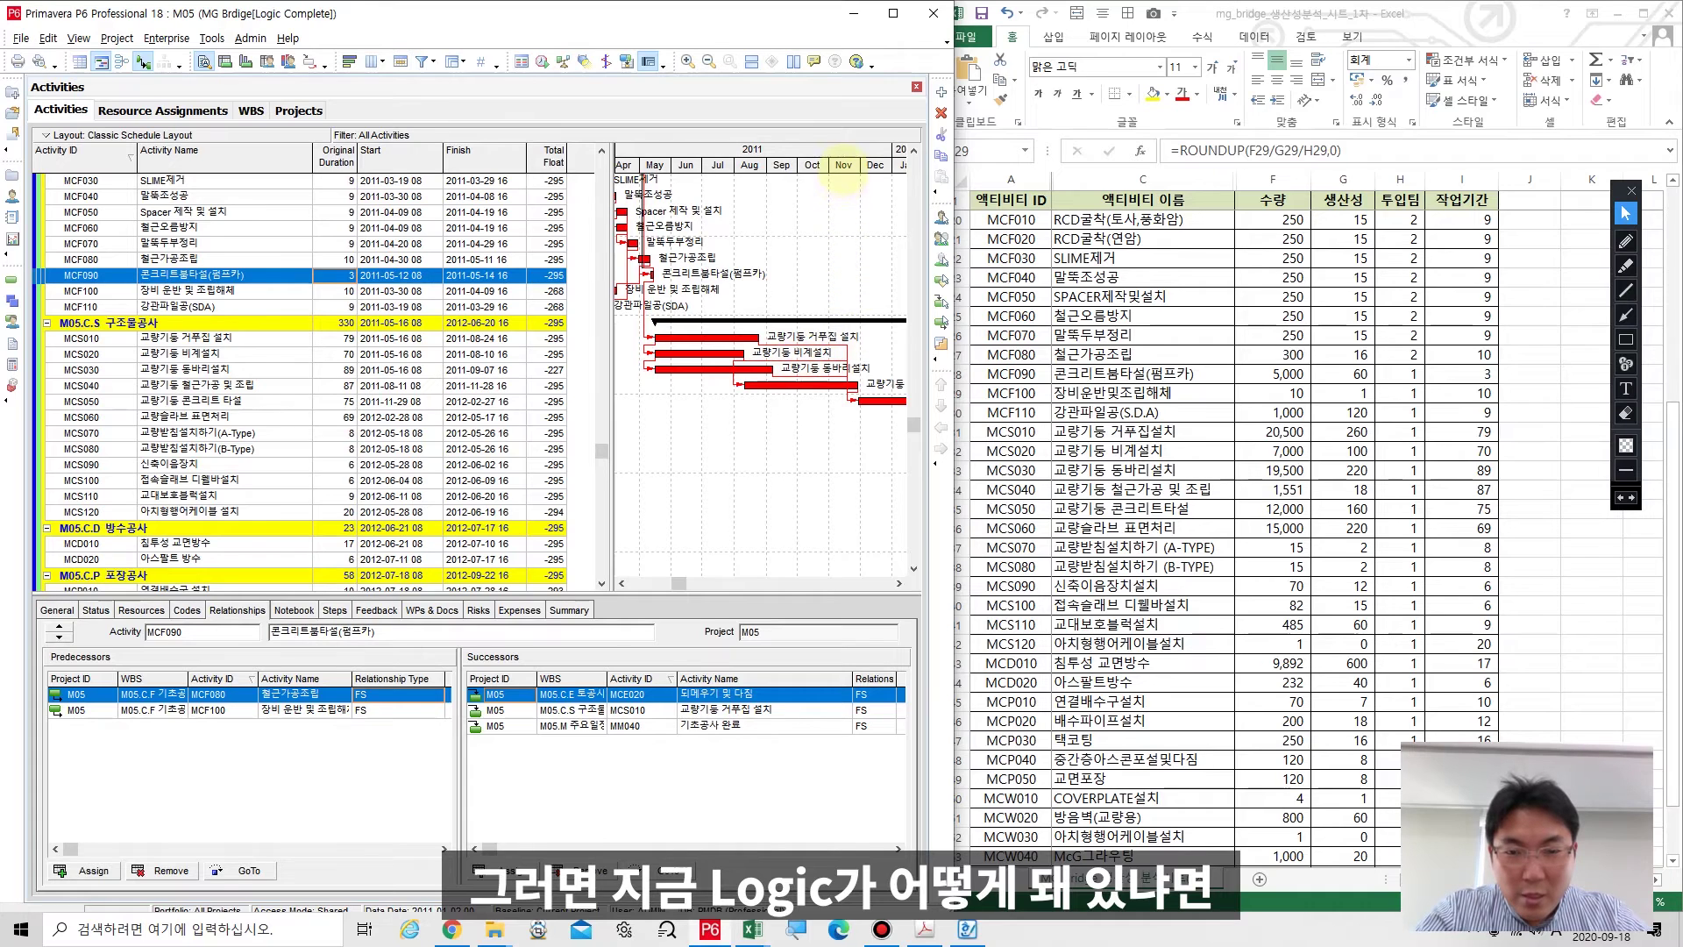
pyautogui.moveTo(844, 167); pyautogui.dragTo(774, 167)
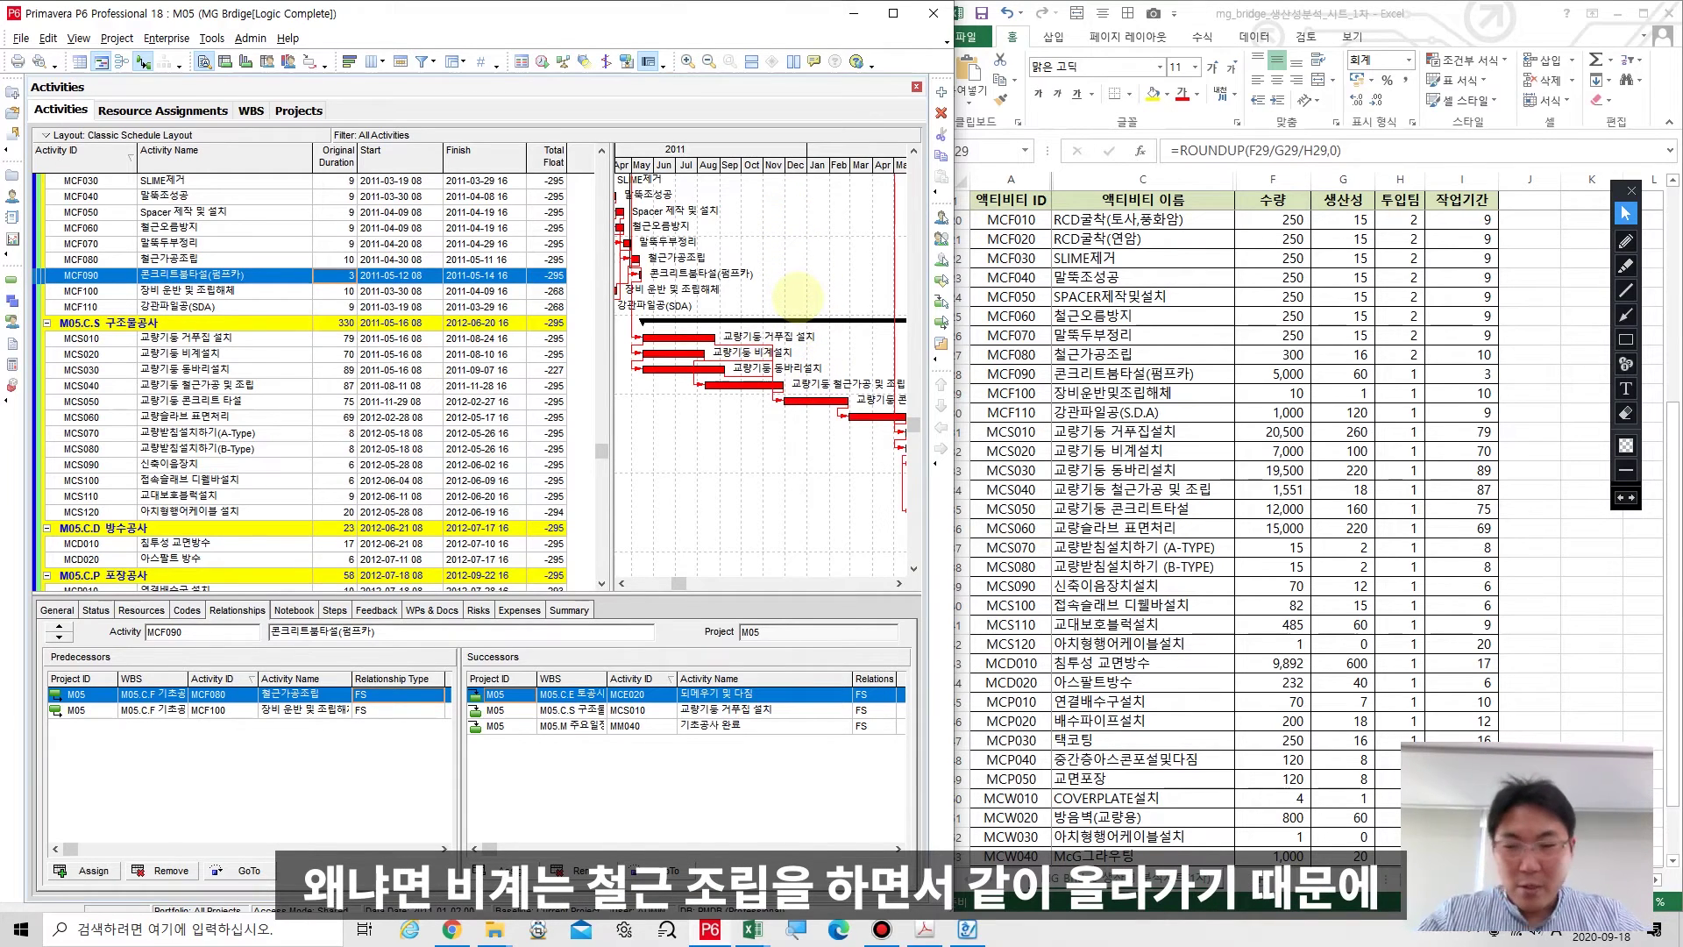
pyautogui.press('Tab')
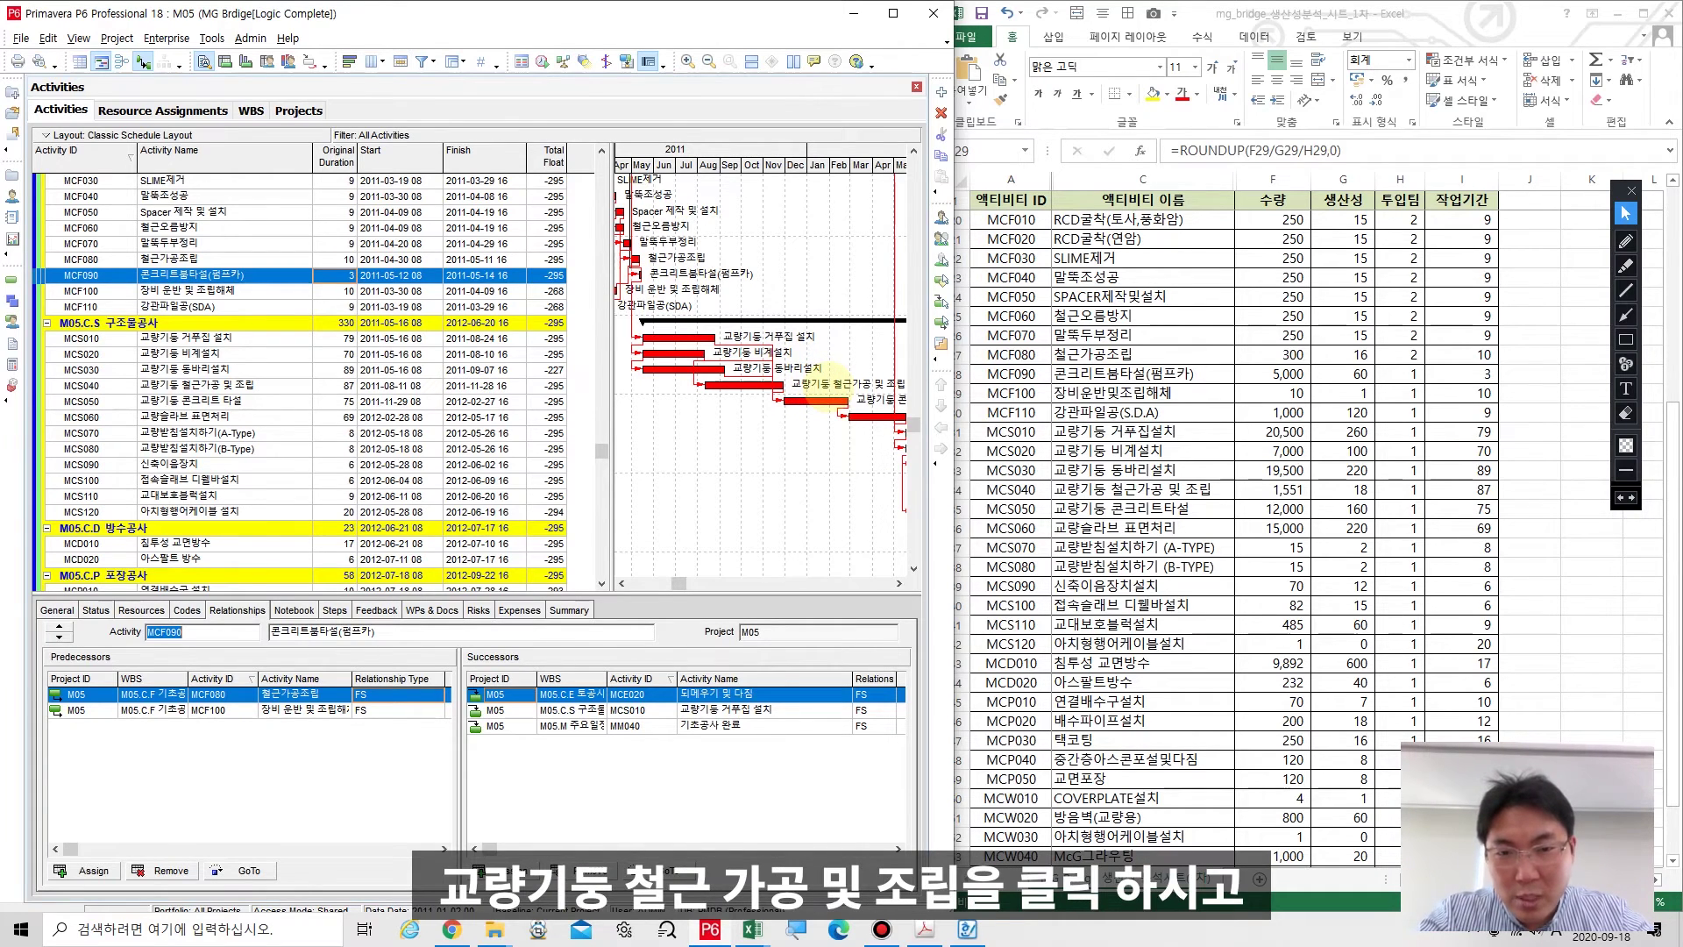
# Select MCS040 교량기둥 철근가공 및 조립 and outline its predecessor's relationship type with a red rectangle.
pyautogui.click(823, 387)
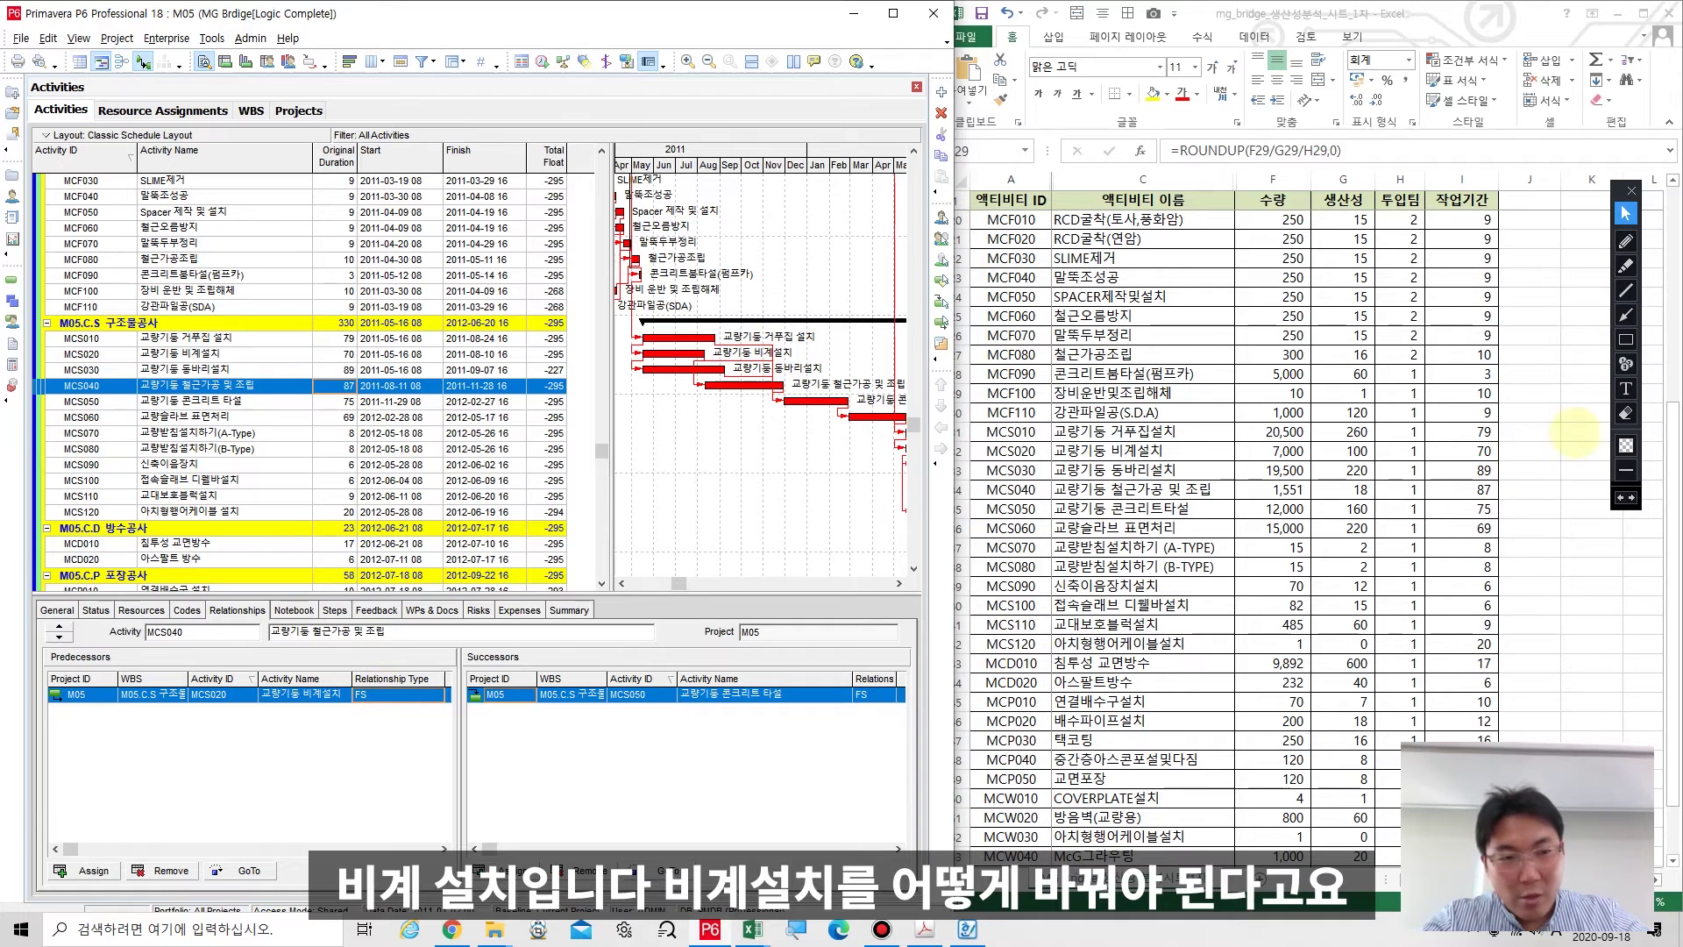
pyautogui.click(1627, 340)
pyautogui.moveTo(346, 660); pyautogui.dragTo(474, 726)
pyautogui.click(1624, 212)
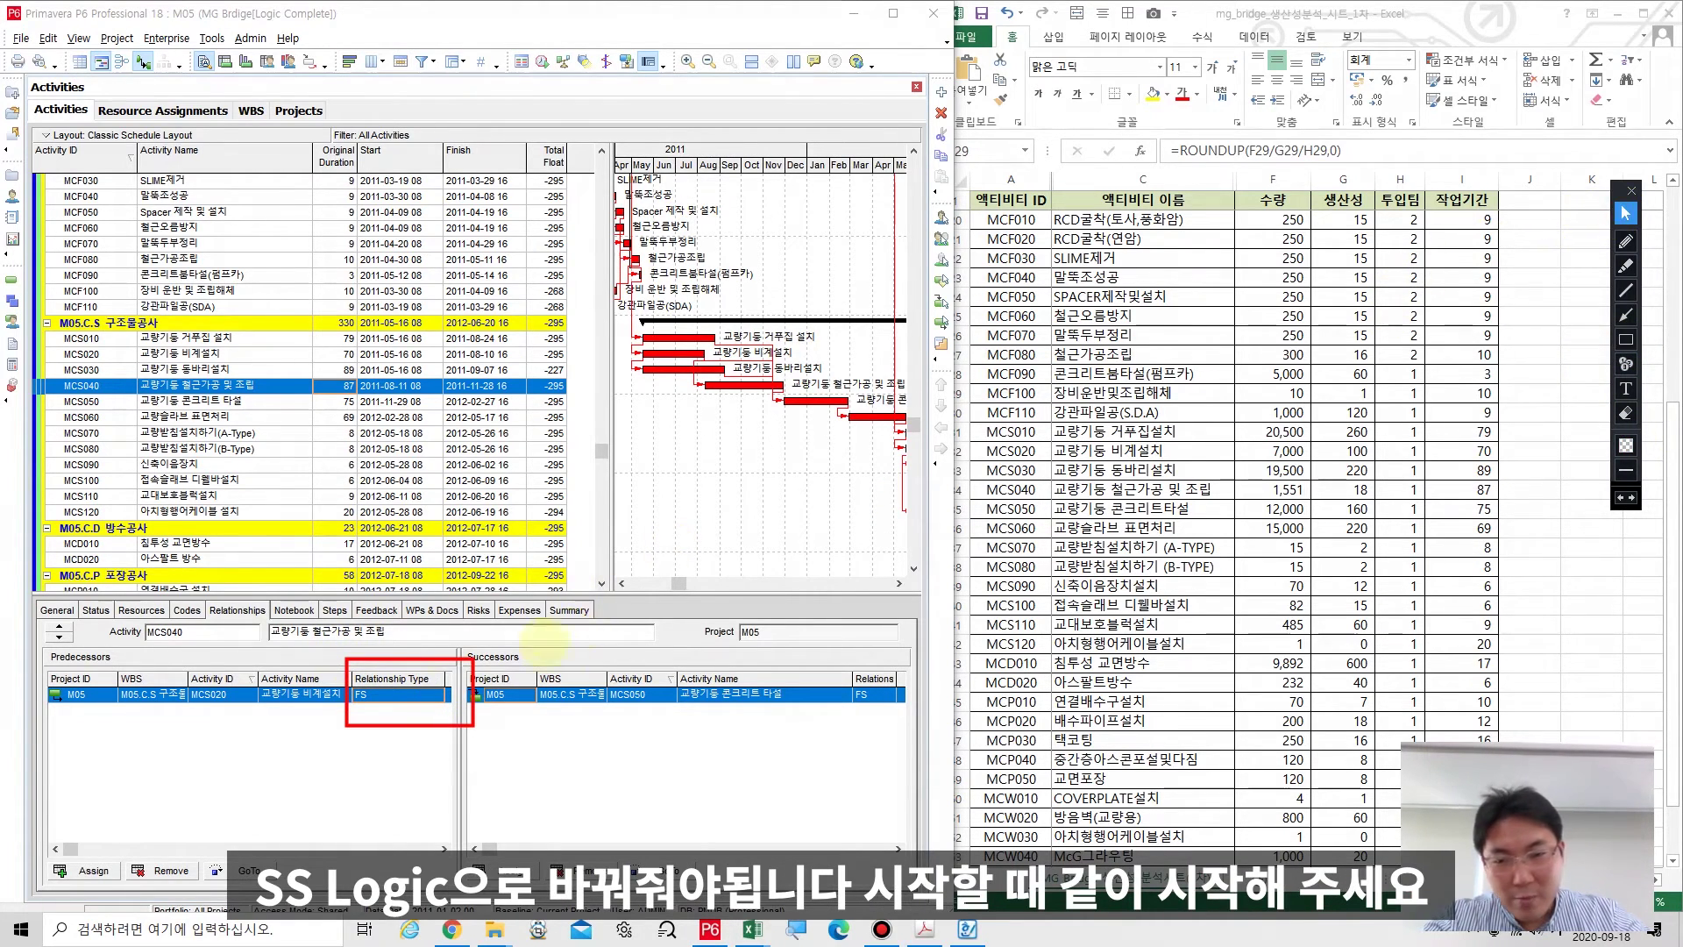
# Change the relationship type of MCS040's predecessor MCS020 교량기둥 비계설치 to SS.
pyautogui.click(399, 693)
pyautogui.click(404, 696)
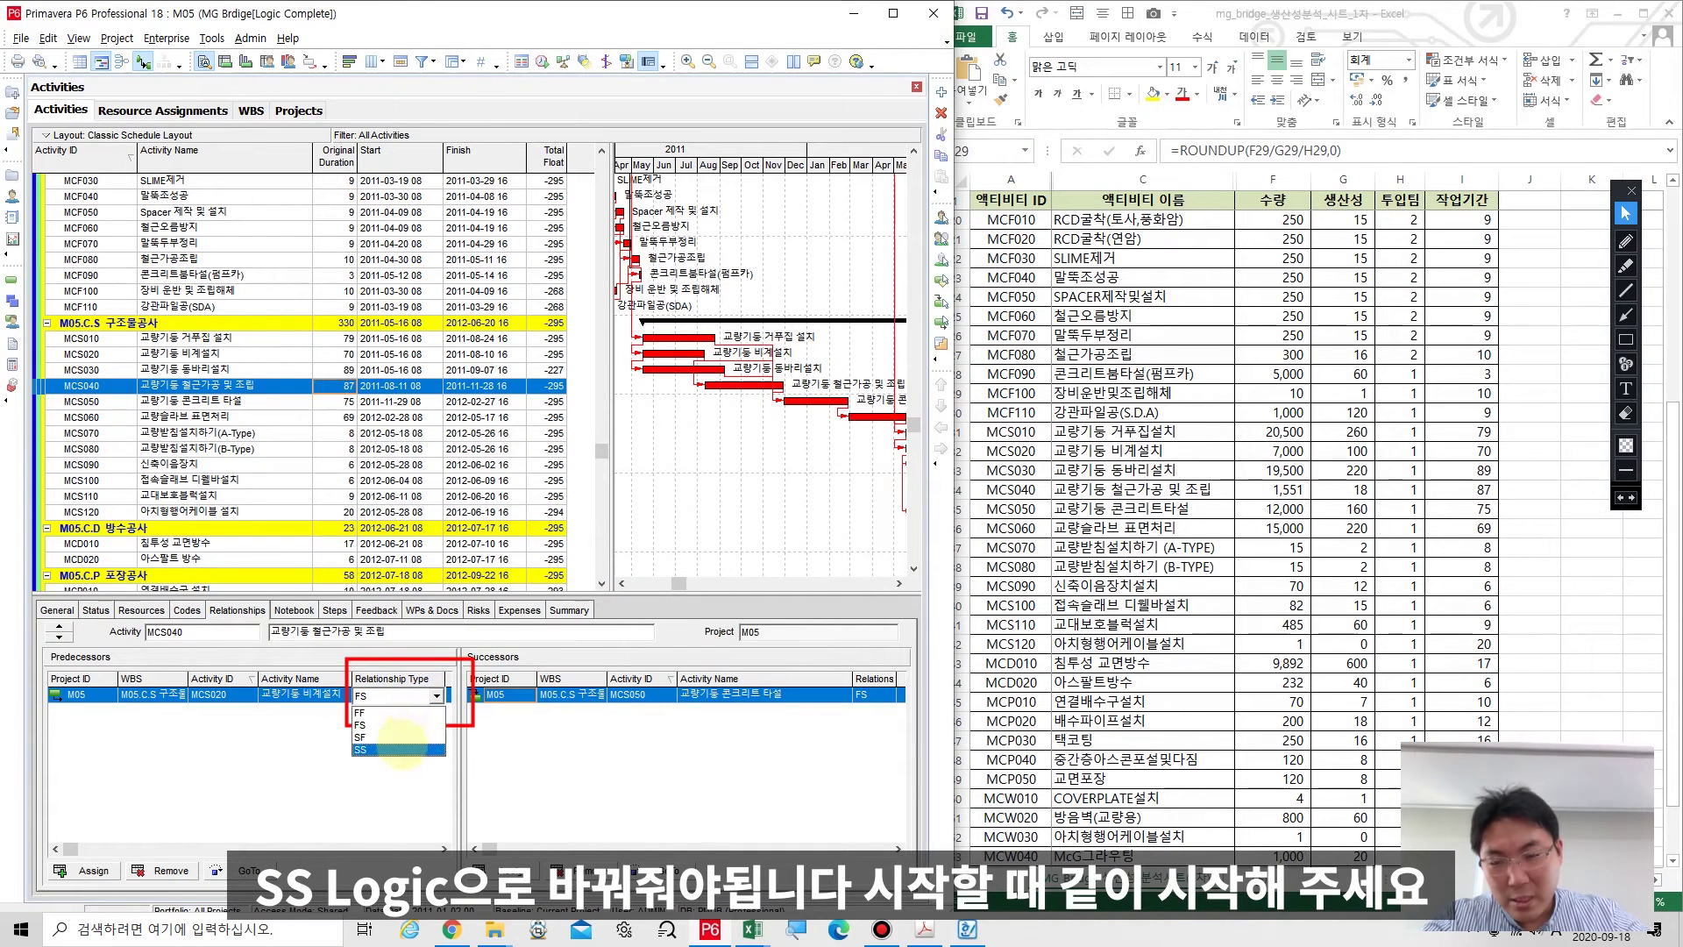
pyautogui.click(402, 750)
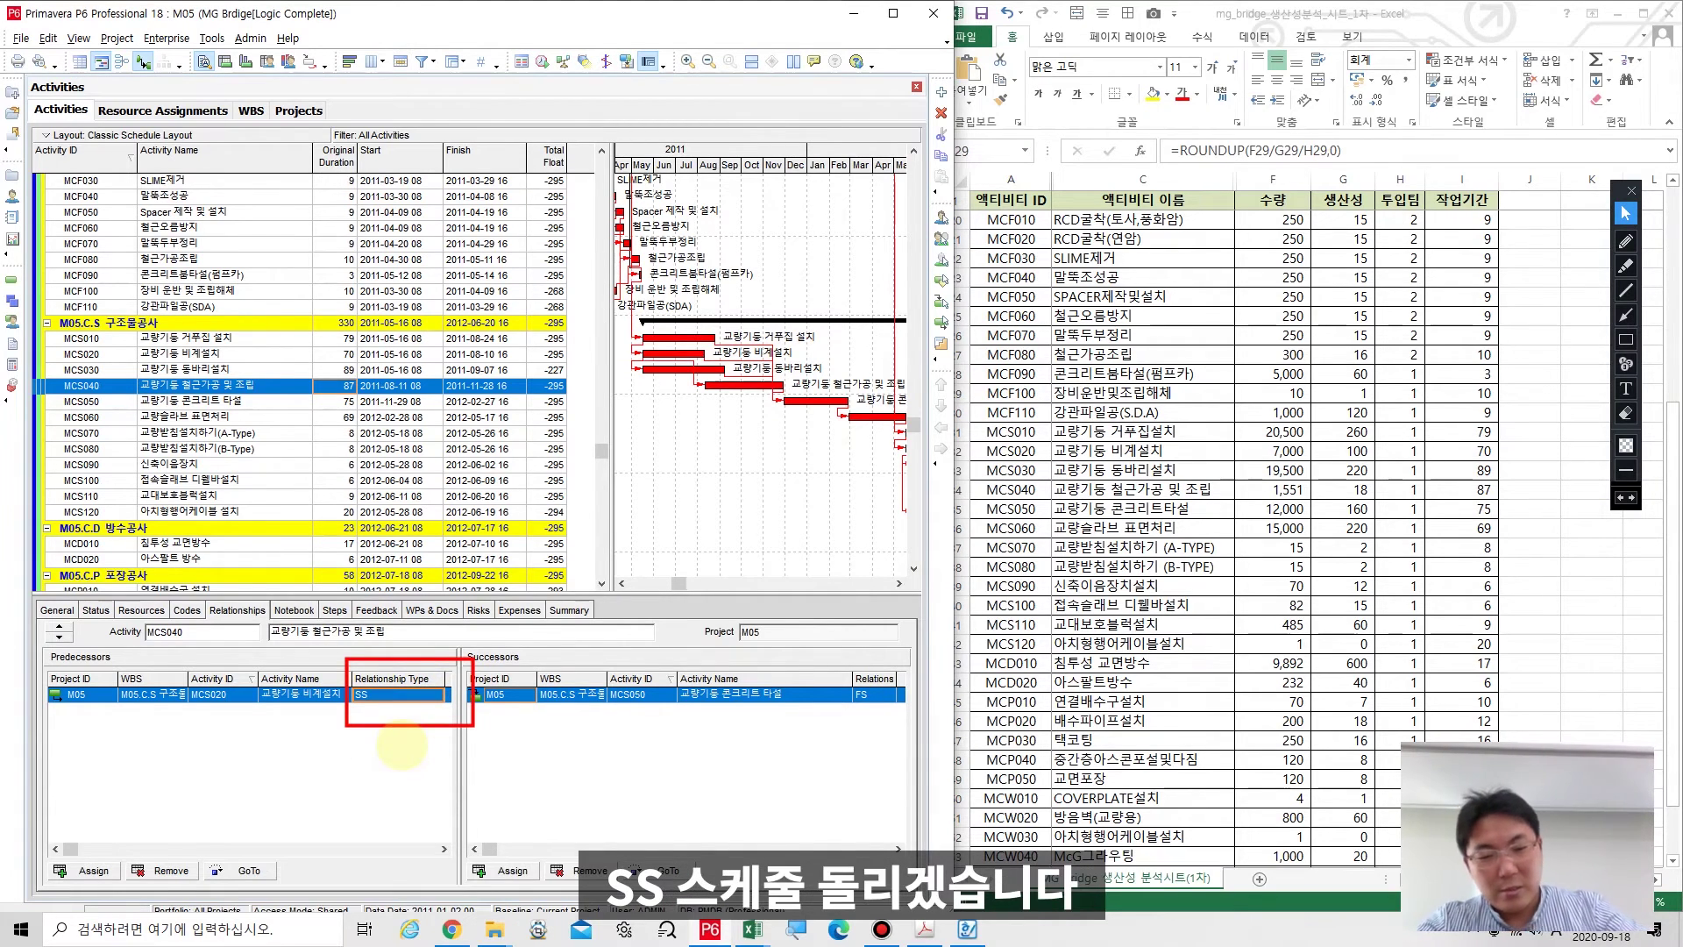
# Reschedule the project in Primavera P6 and clear the red rectangle annotation from the screen.
pyautogui.click(543, 62)
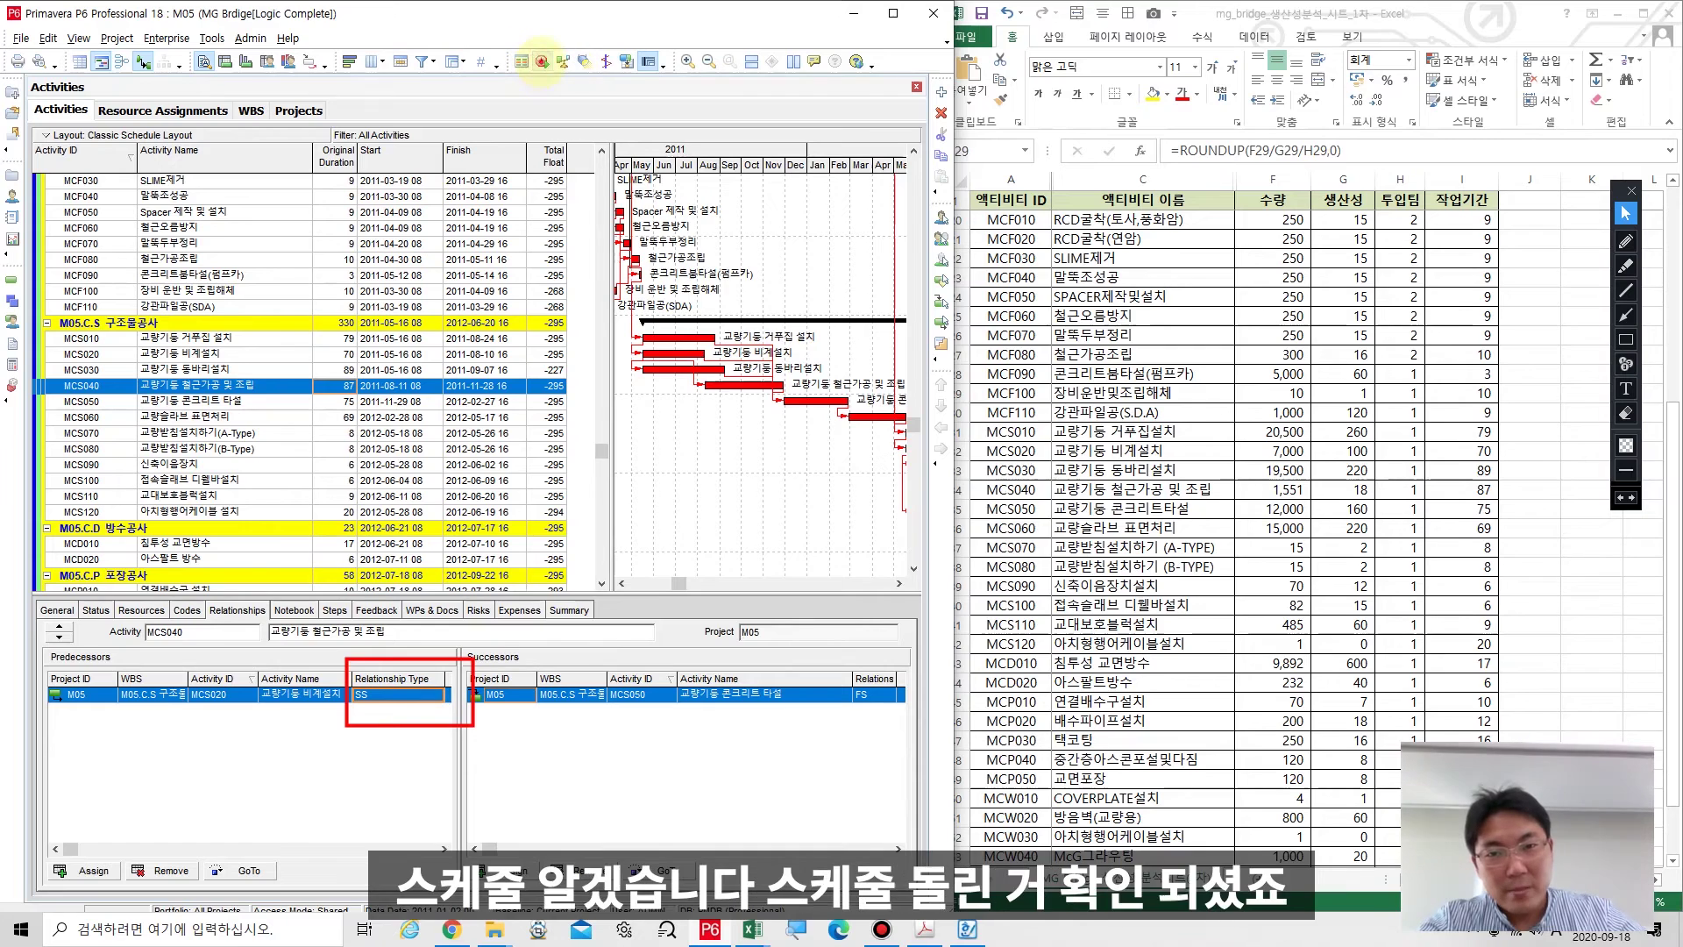
pyautogui.press('Return')
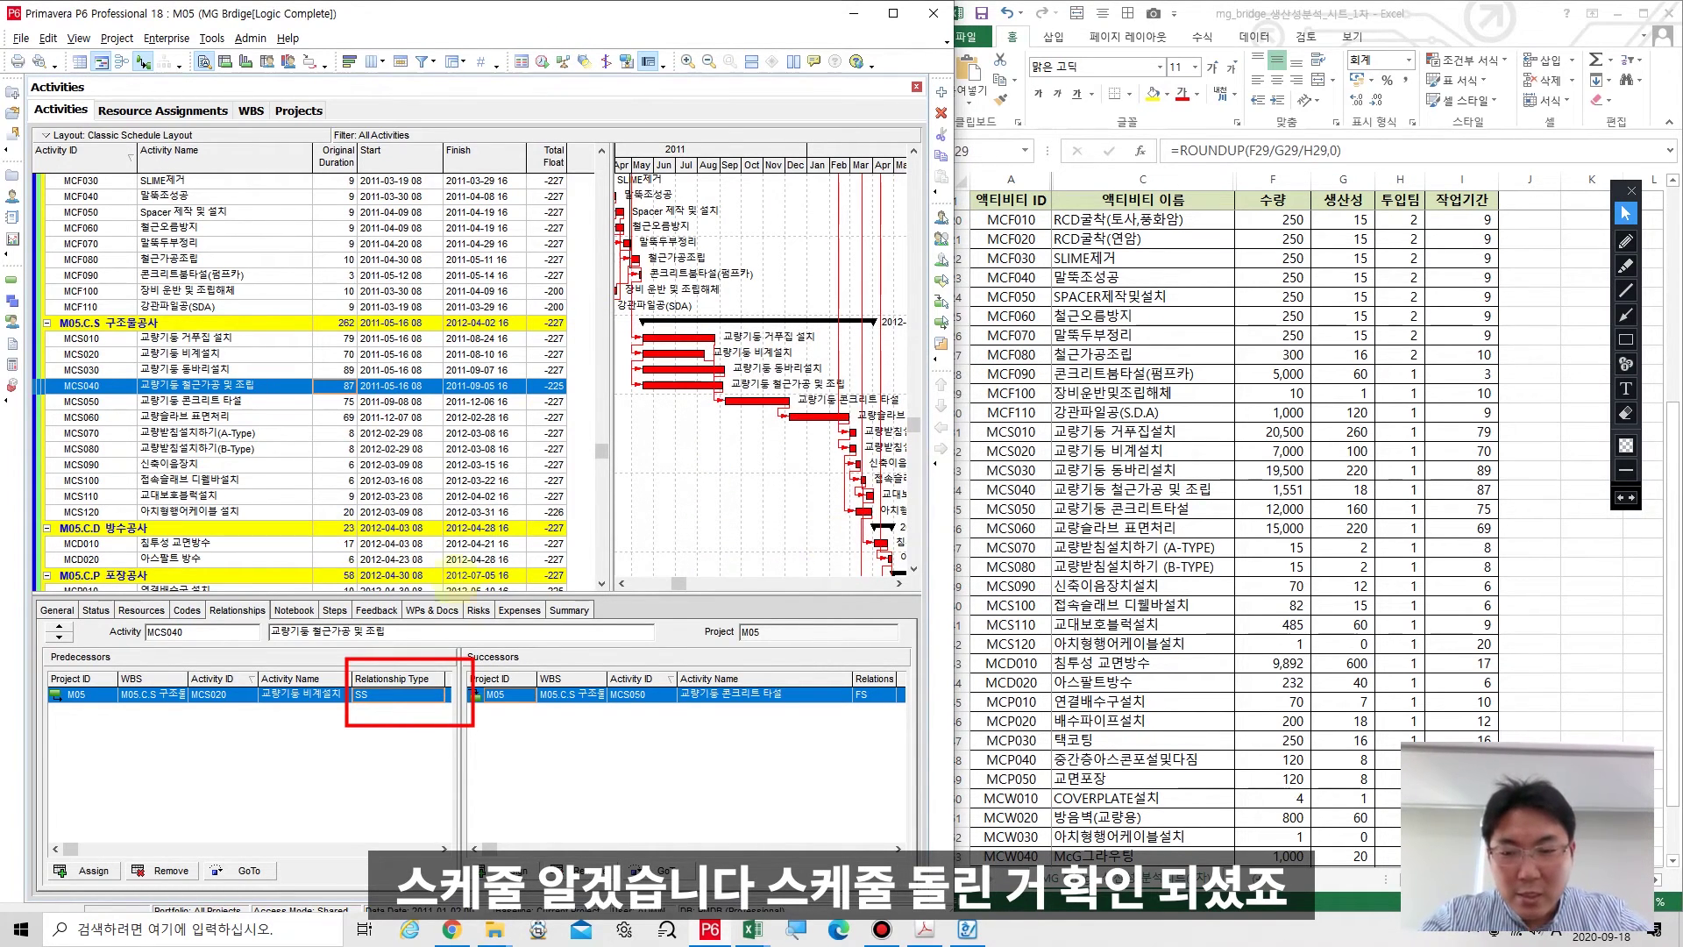
pyautogui.doubleClick(1627, 414)
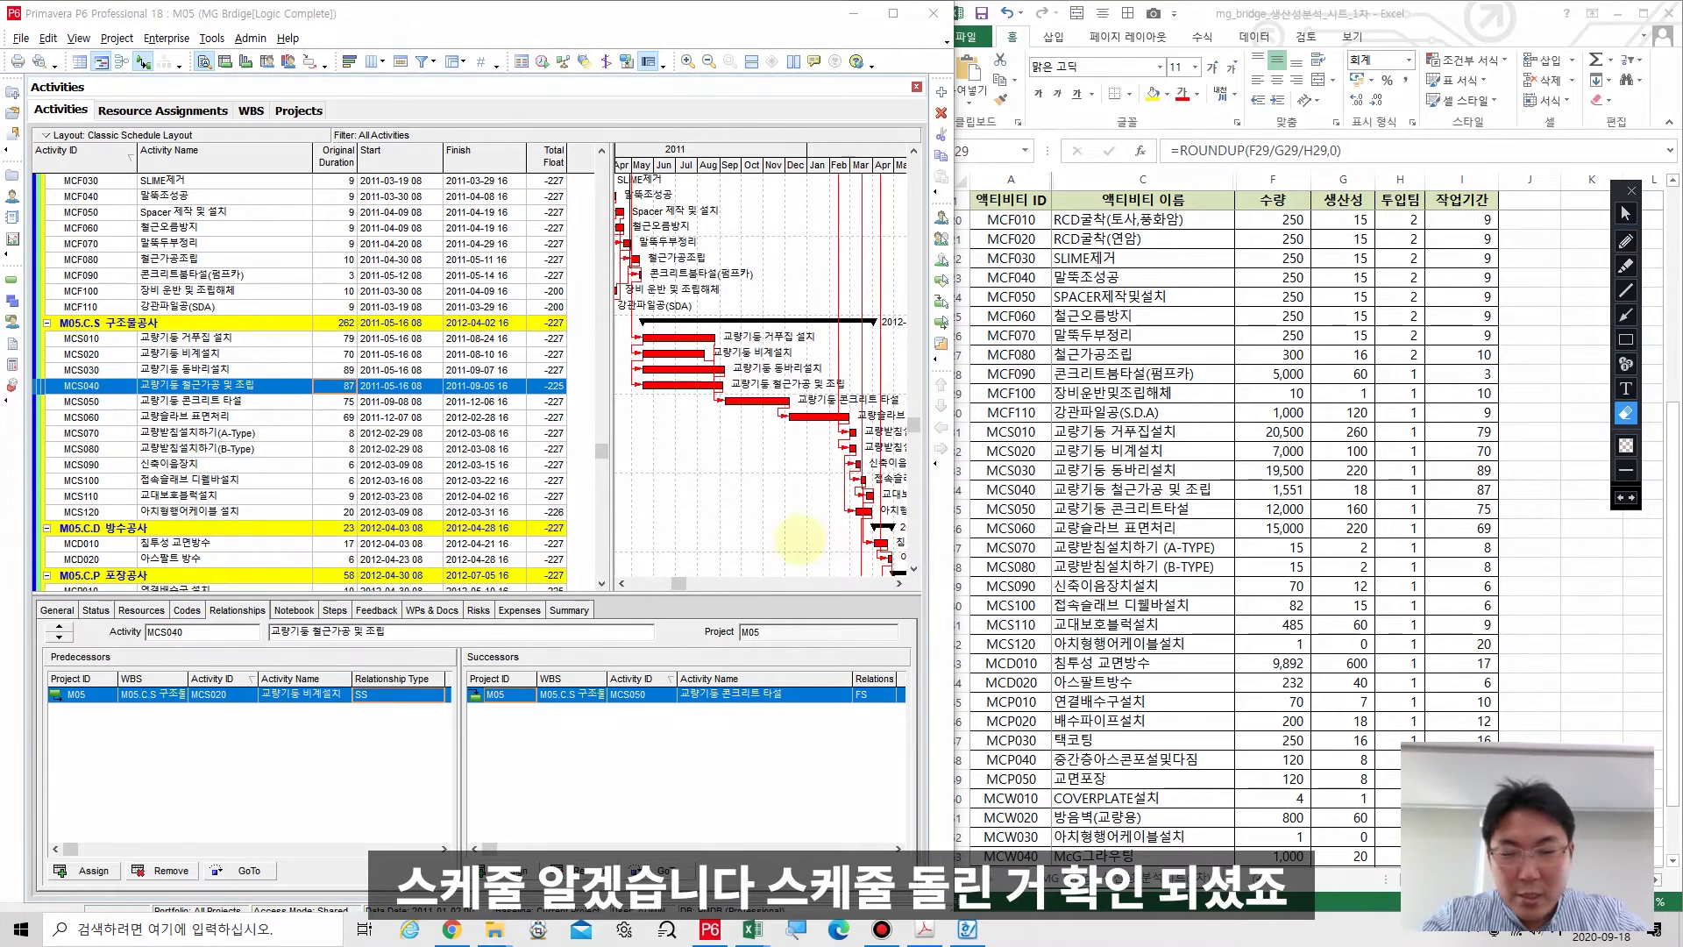
pyautogui.click(1622, 203)
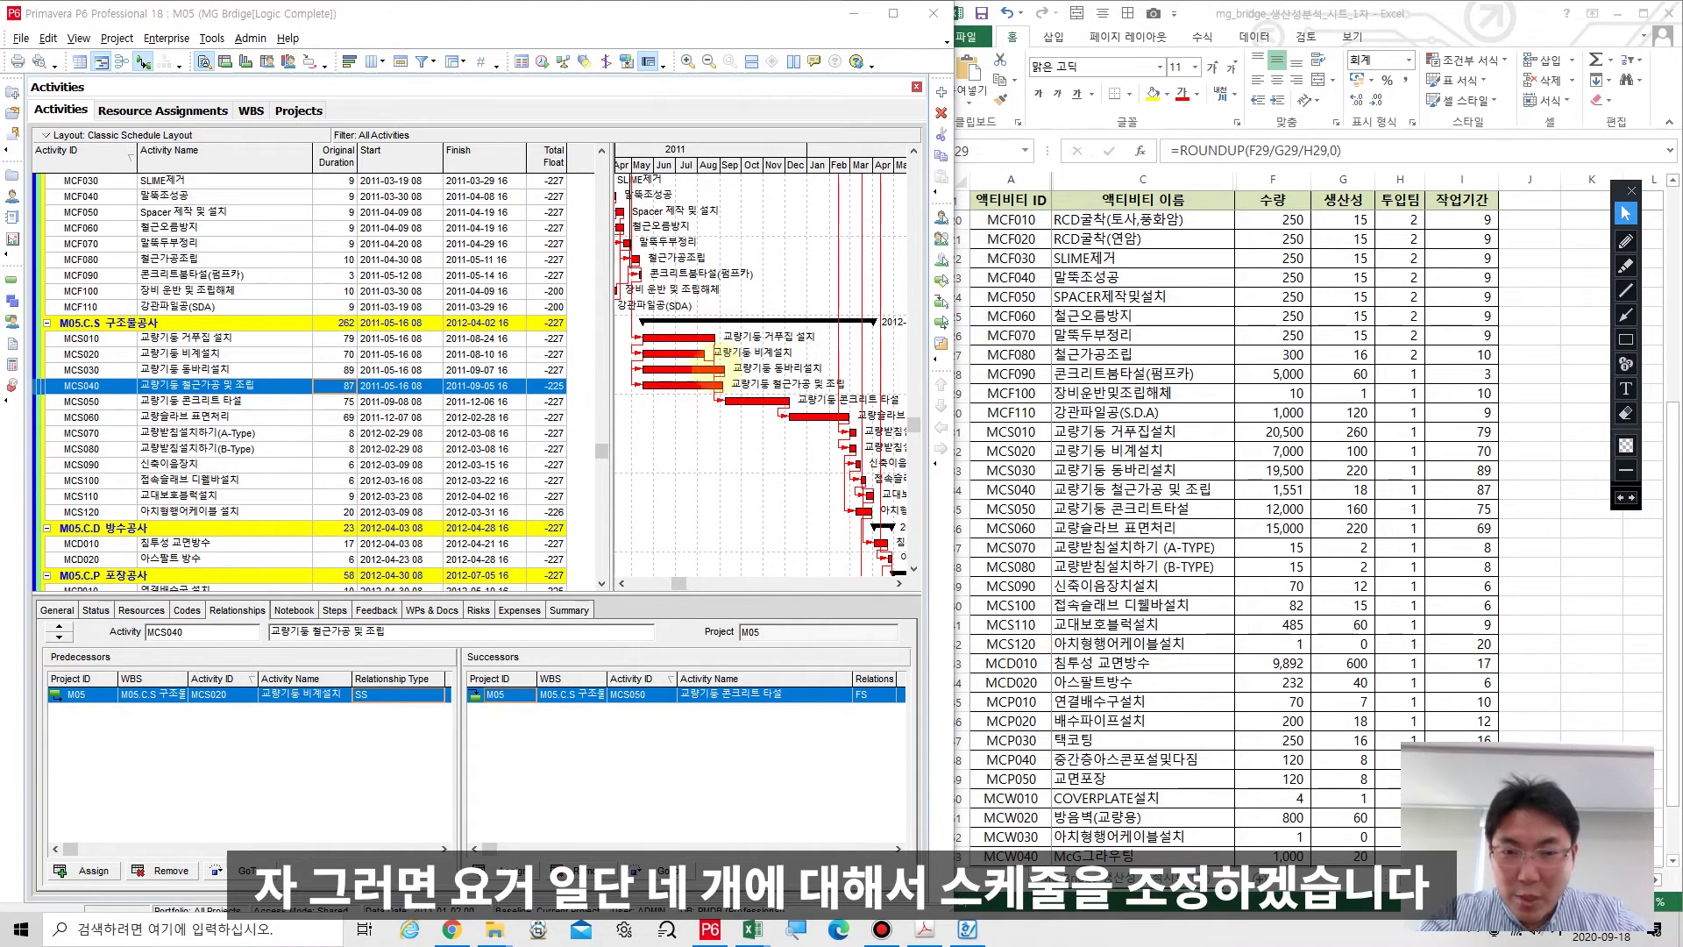
# In the Excel sheet, set the 투입팀 count to 3 for each of the activities MCS010, MCS020, MCS030 and MCS040.
pyautogui.click(261, 340)
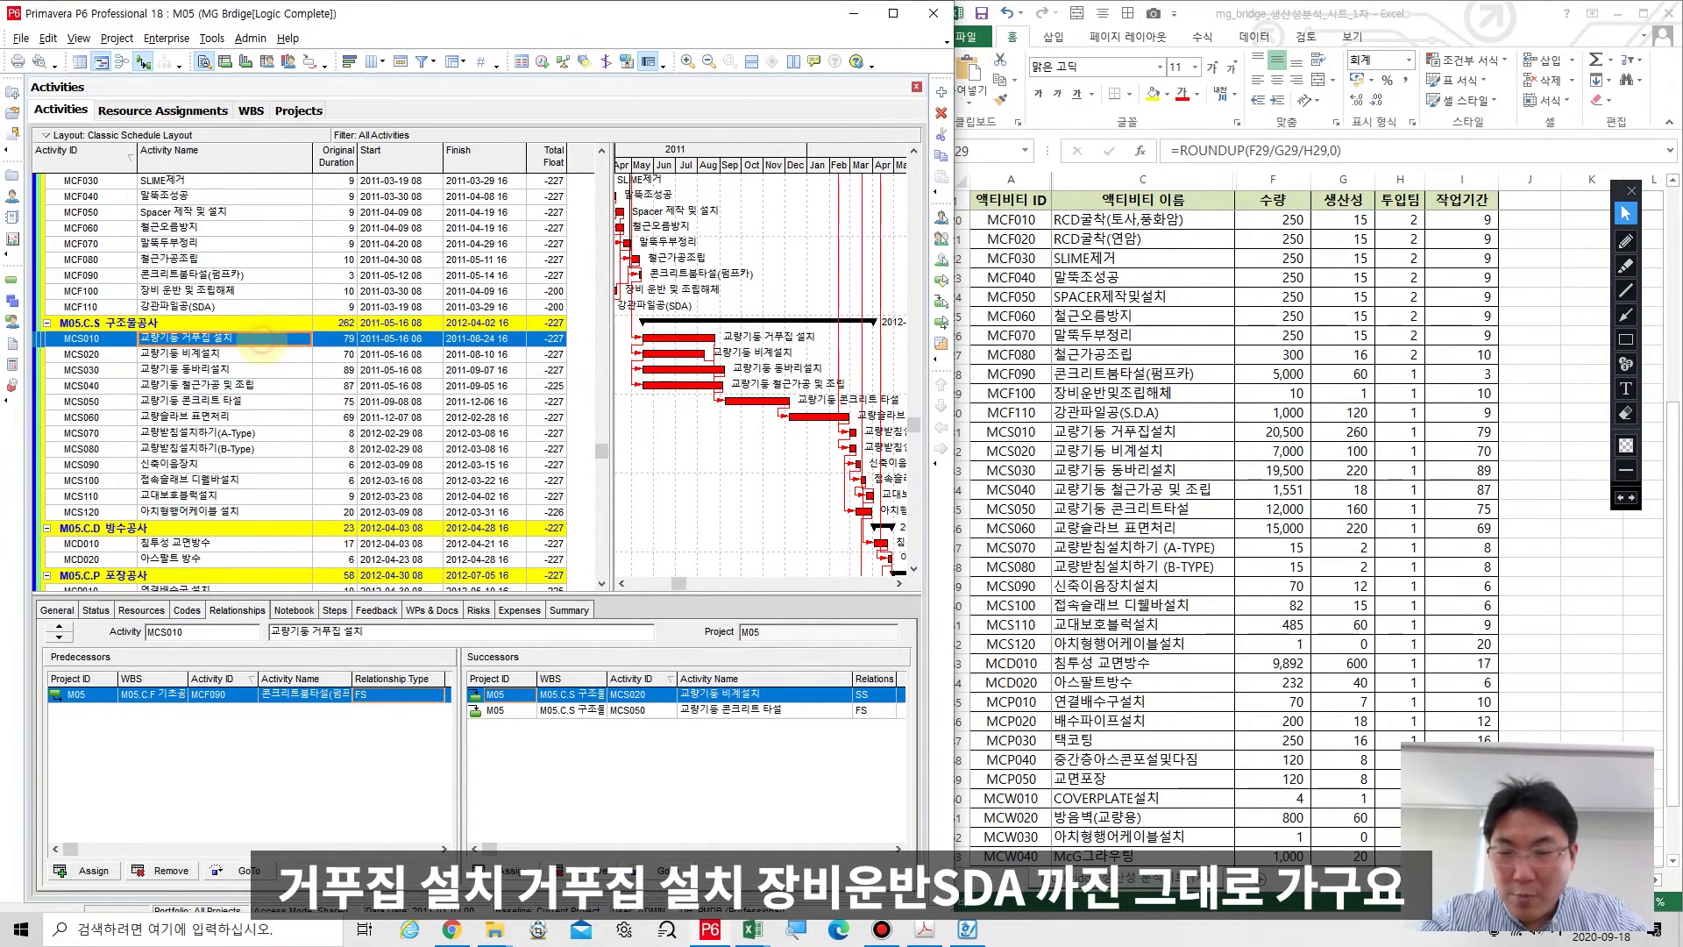
pyautogui.click(1337, 390)
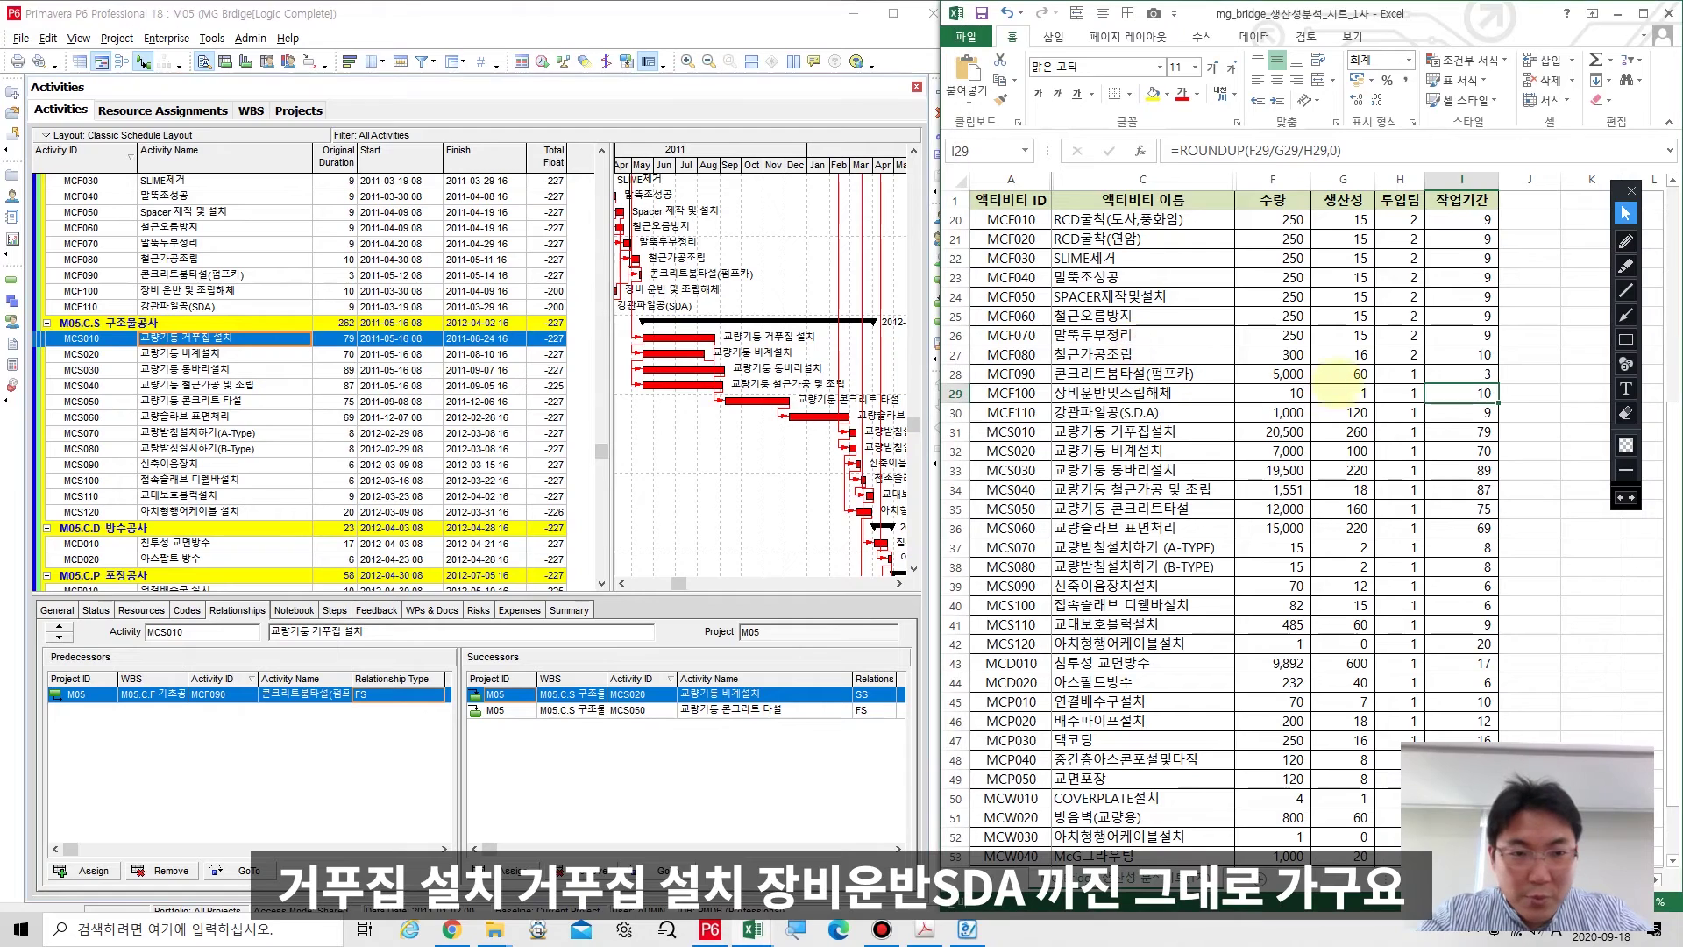
pyautogui.click(1407, 395)
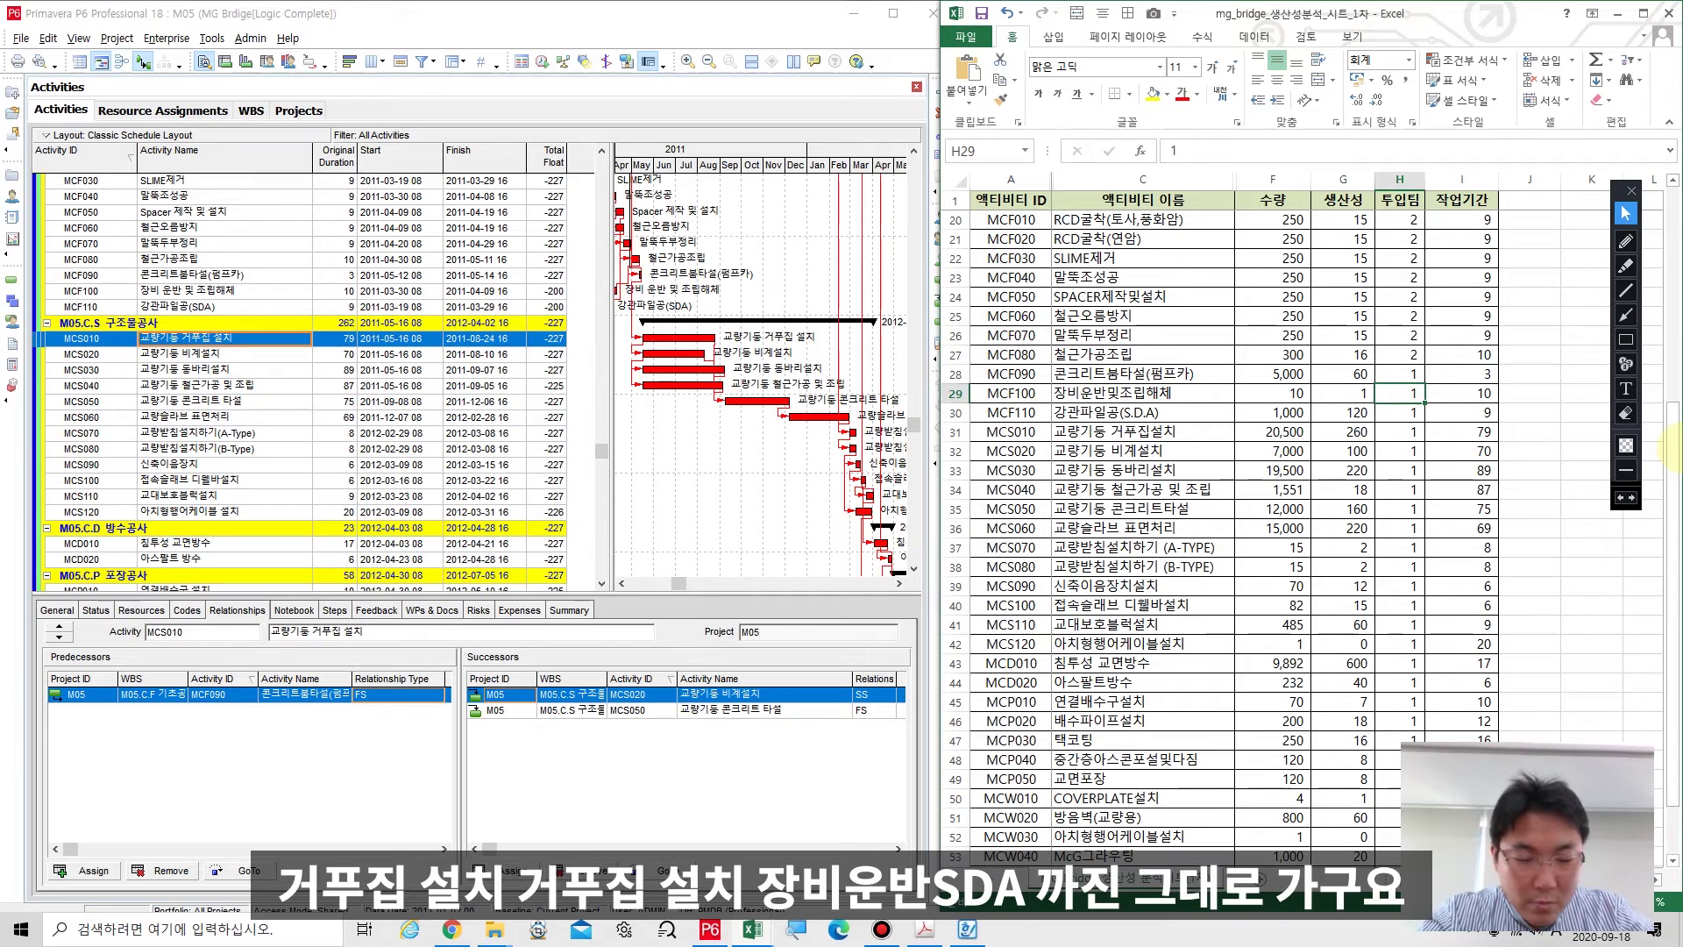
pyautogui.press('Down')
pyautogui.press('Down')
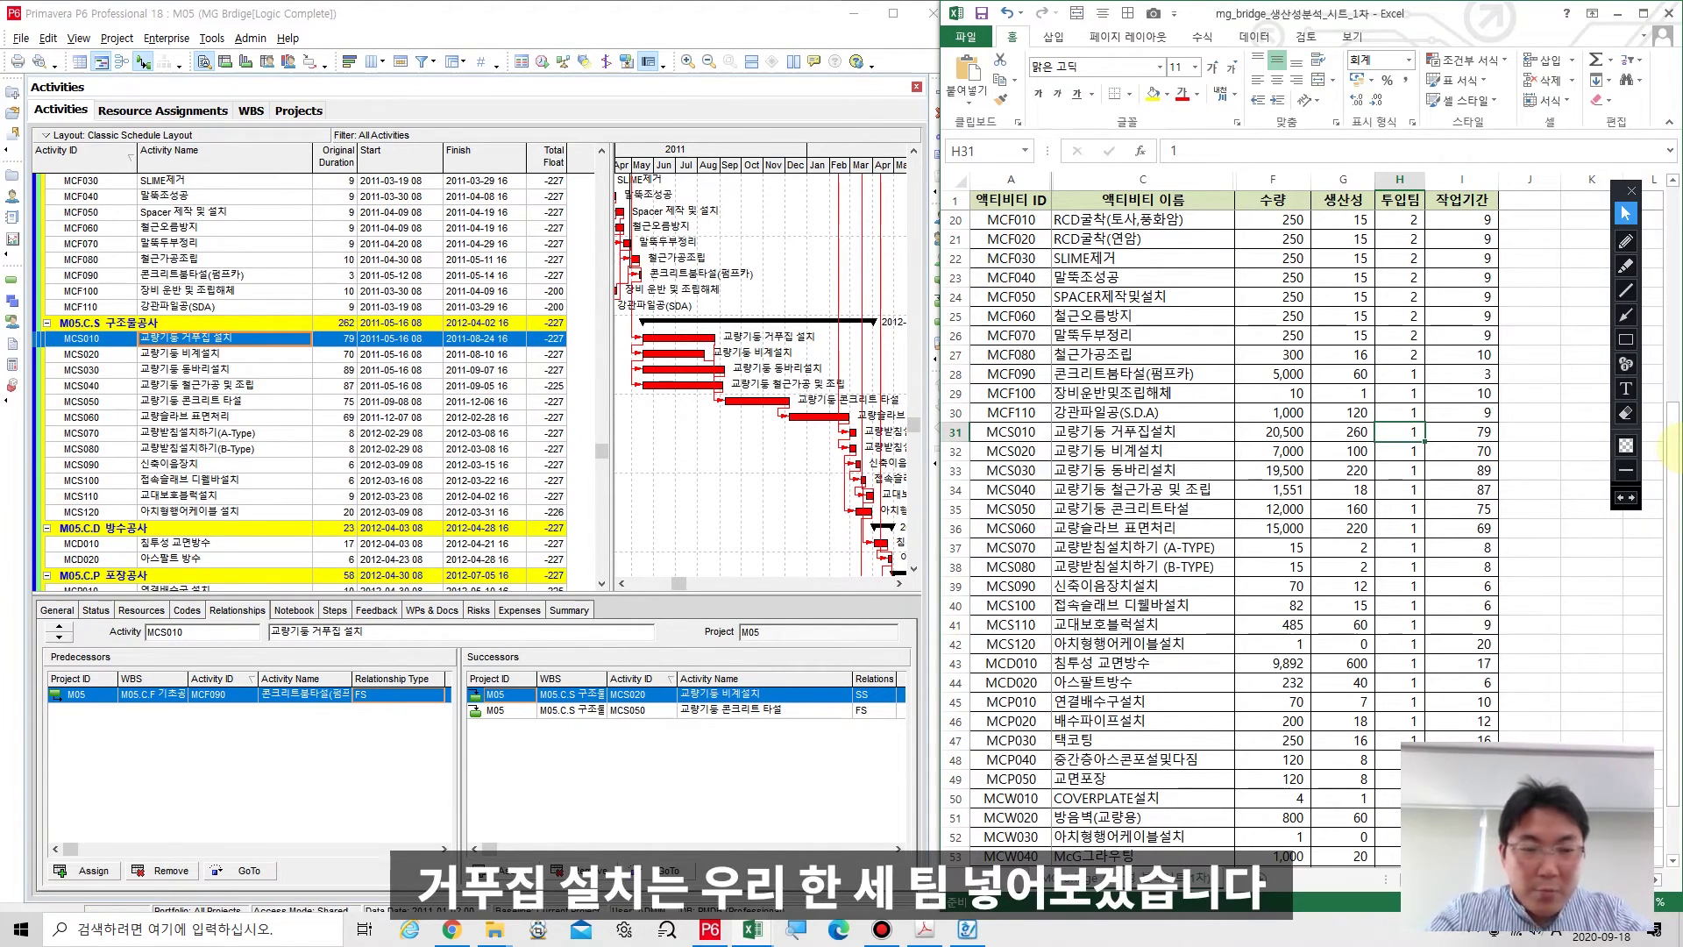
pyautogui.write('3')
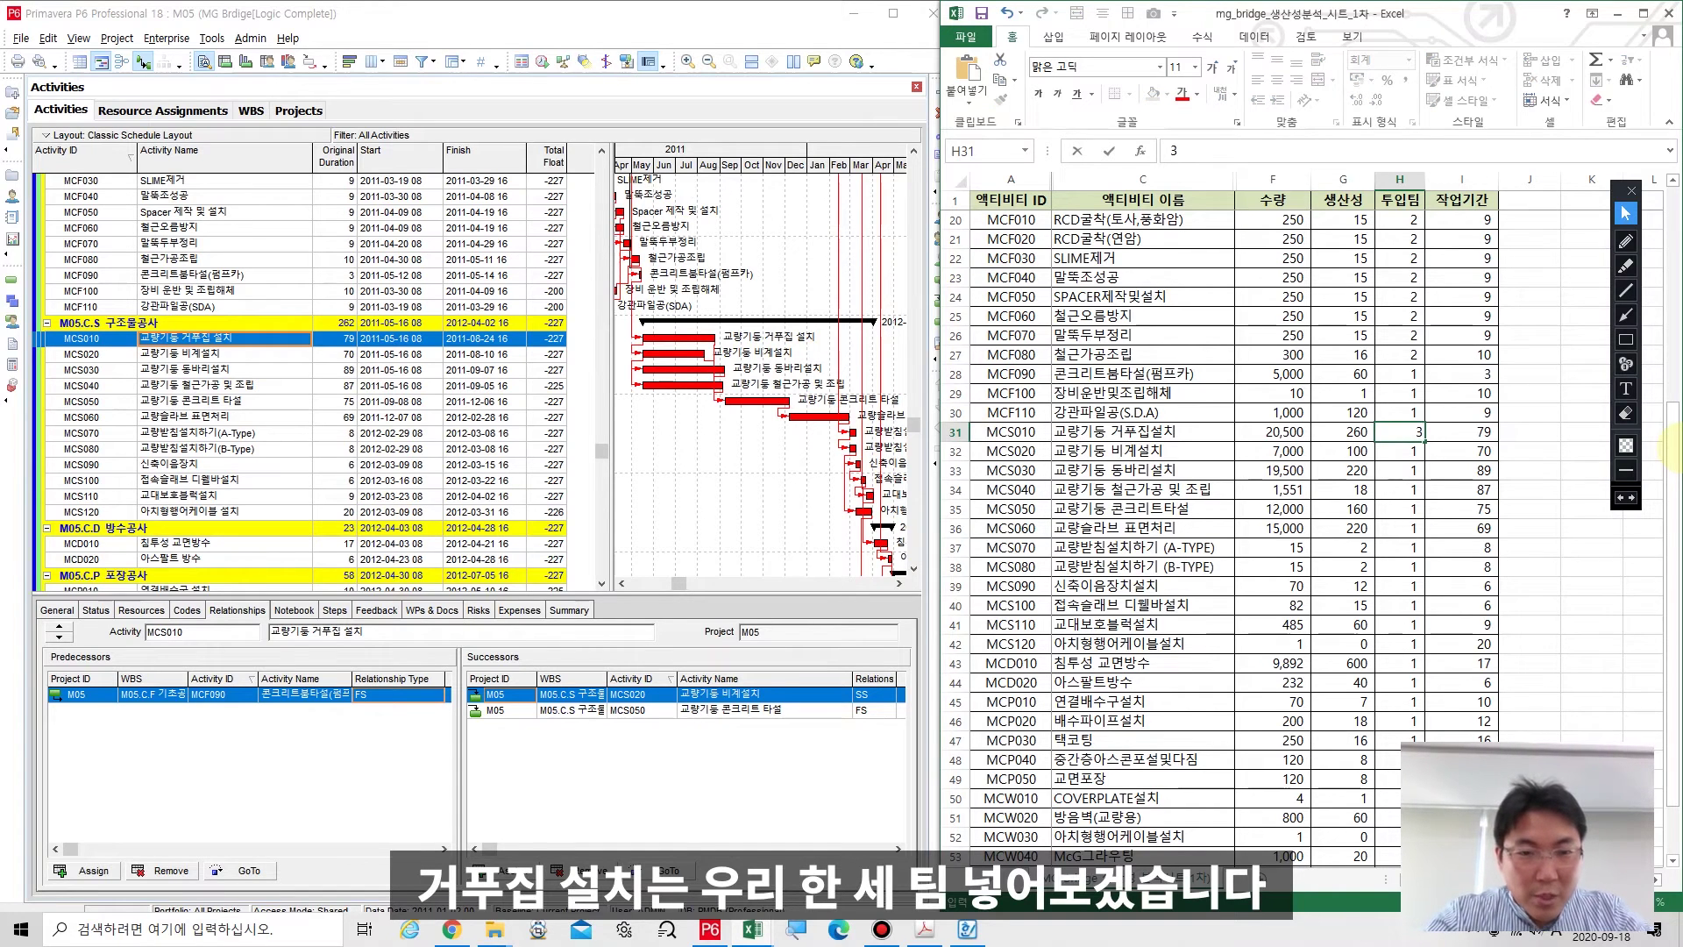
pyautogui.press('Return')
pyautogui.write('3')
pyautogui.press('Return')
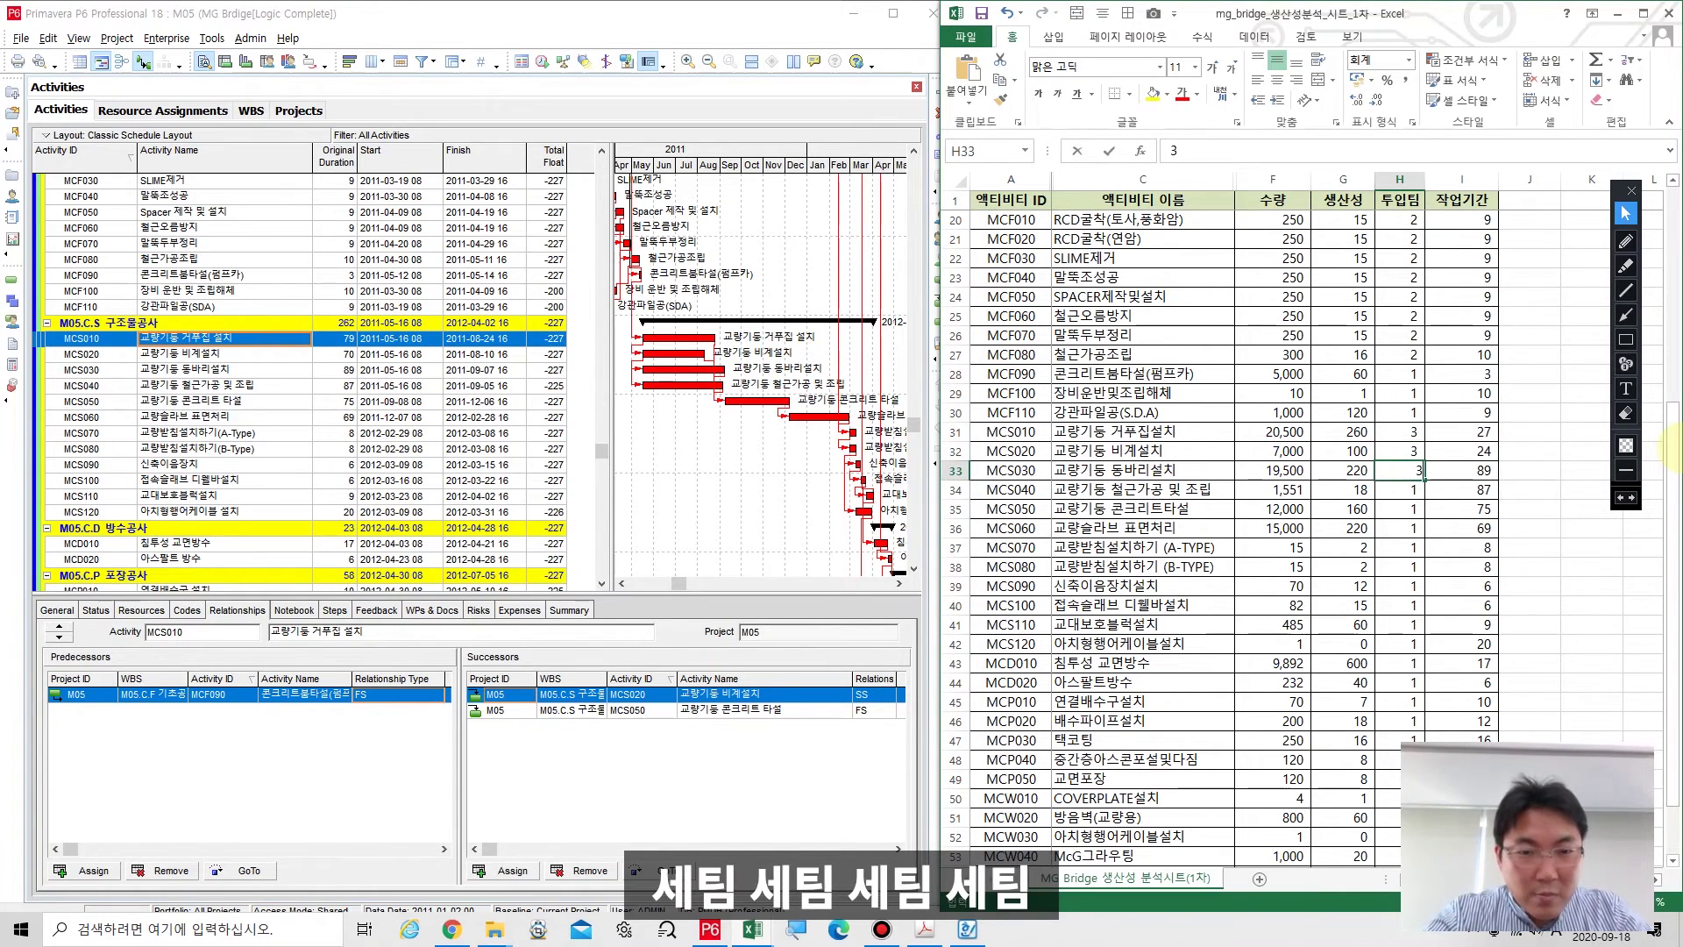
pyautogui.write('3')
pyautogui.press('Return')
pyautogui.write('3')
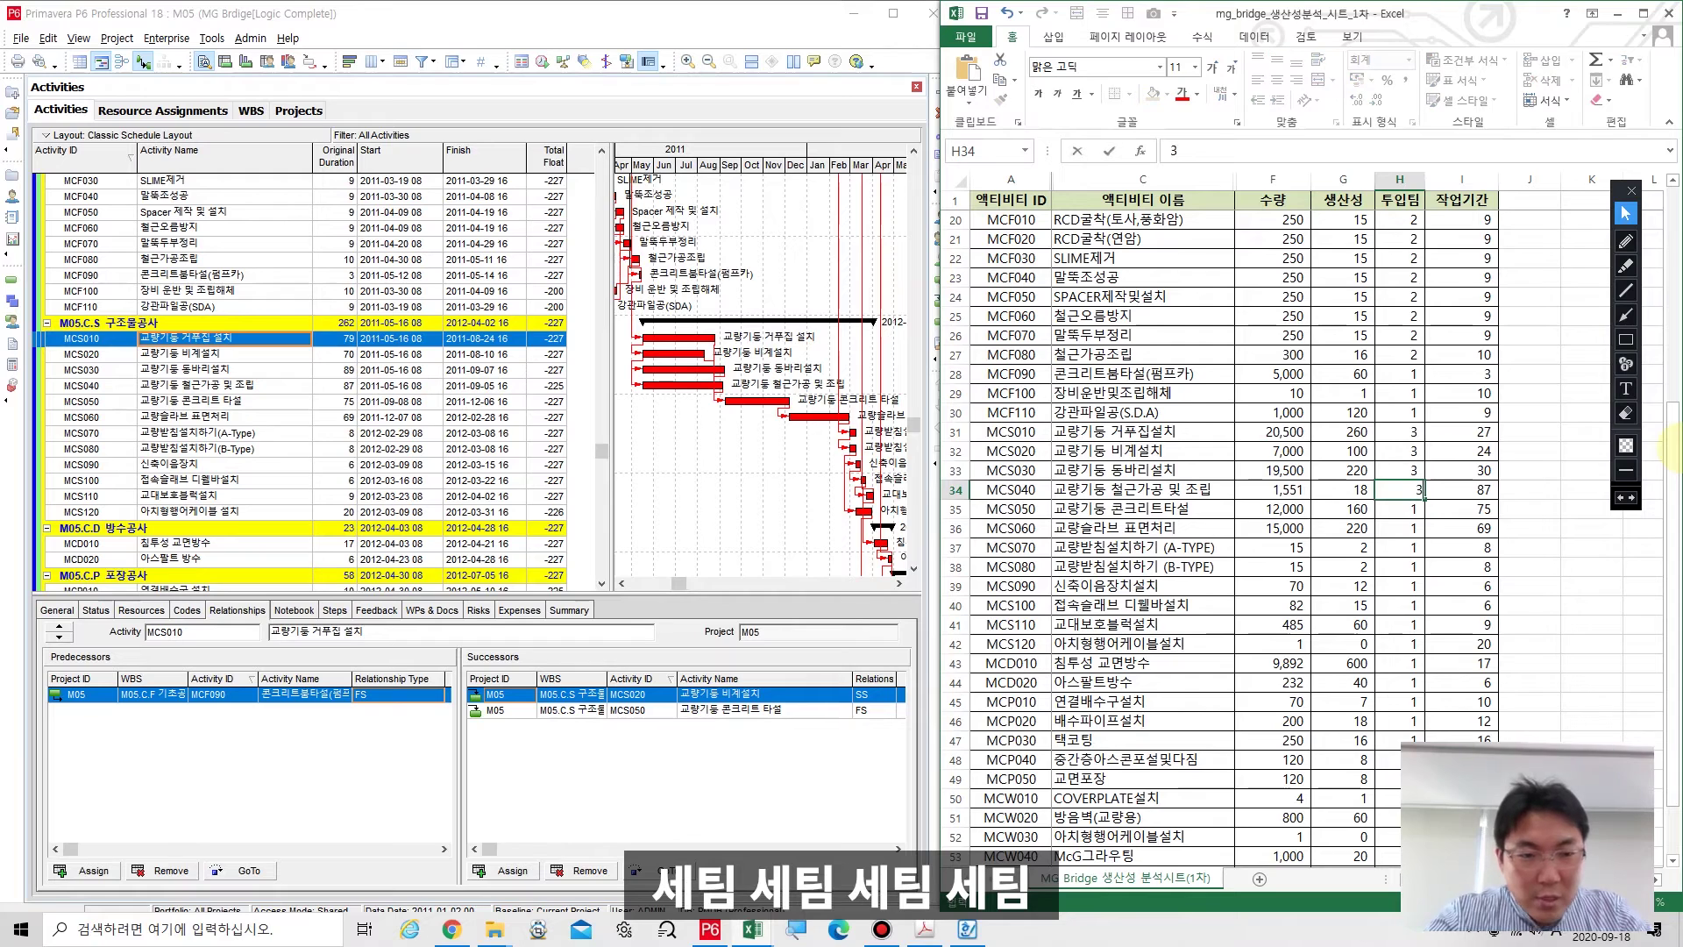
pyautogui.press('Return')
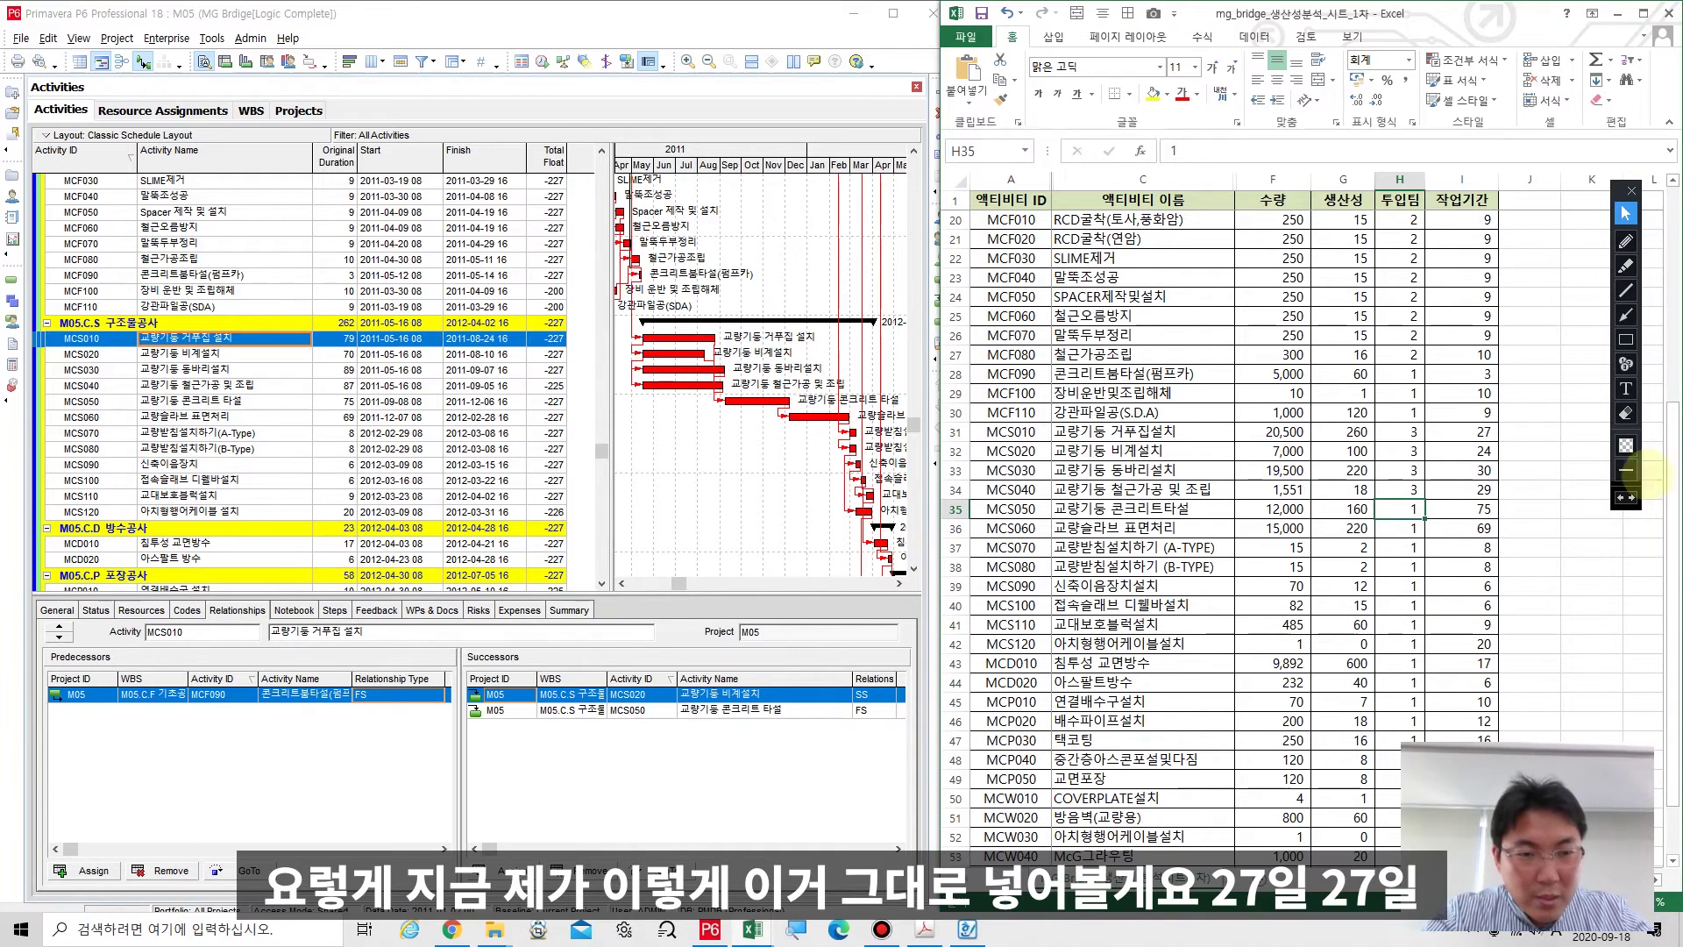
# In Primavera P6, set the original duration of MCS010 교량기둥 거푸집 설치 to 27 and MCS020 교량기둥 비계설치 to 24.
pyautogui.moveTo(1402, 431); pyautogui.dragTo(1457, 493)
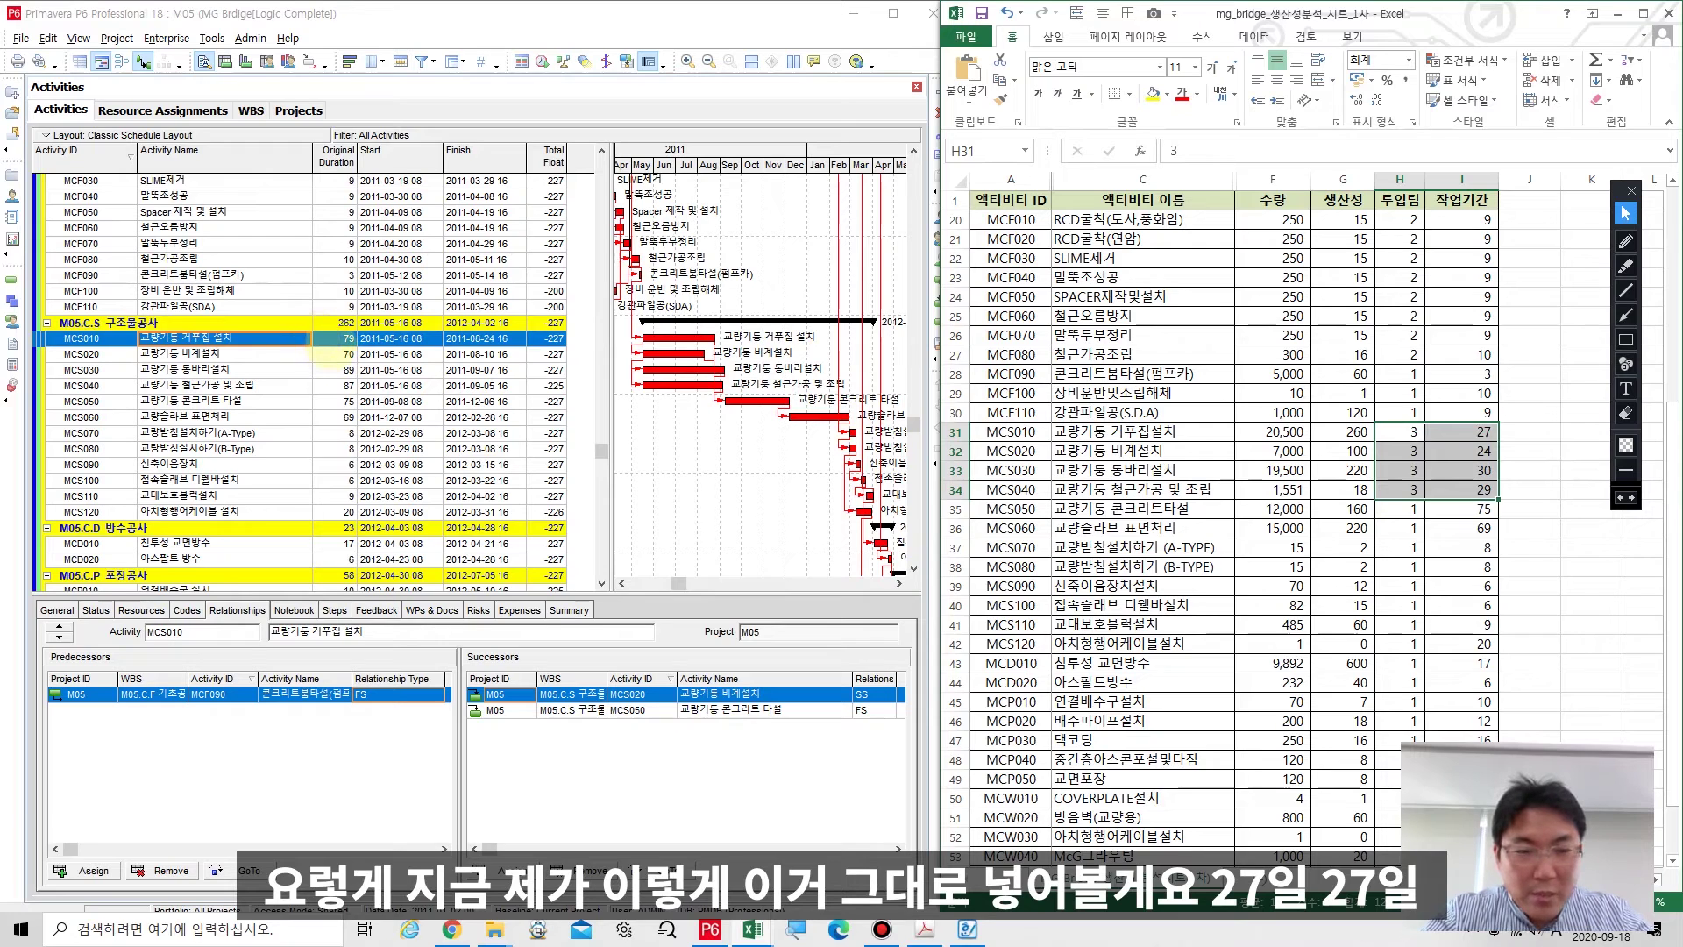
pyautogui.click(333, 342)
pyautogui.click(333, 340)
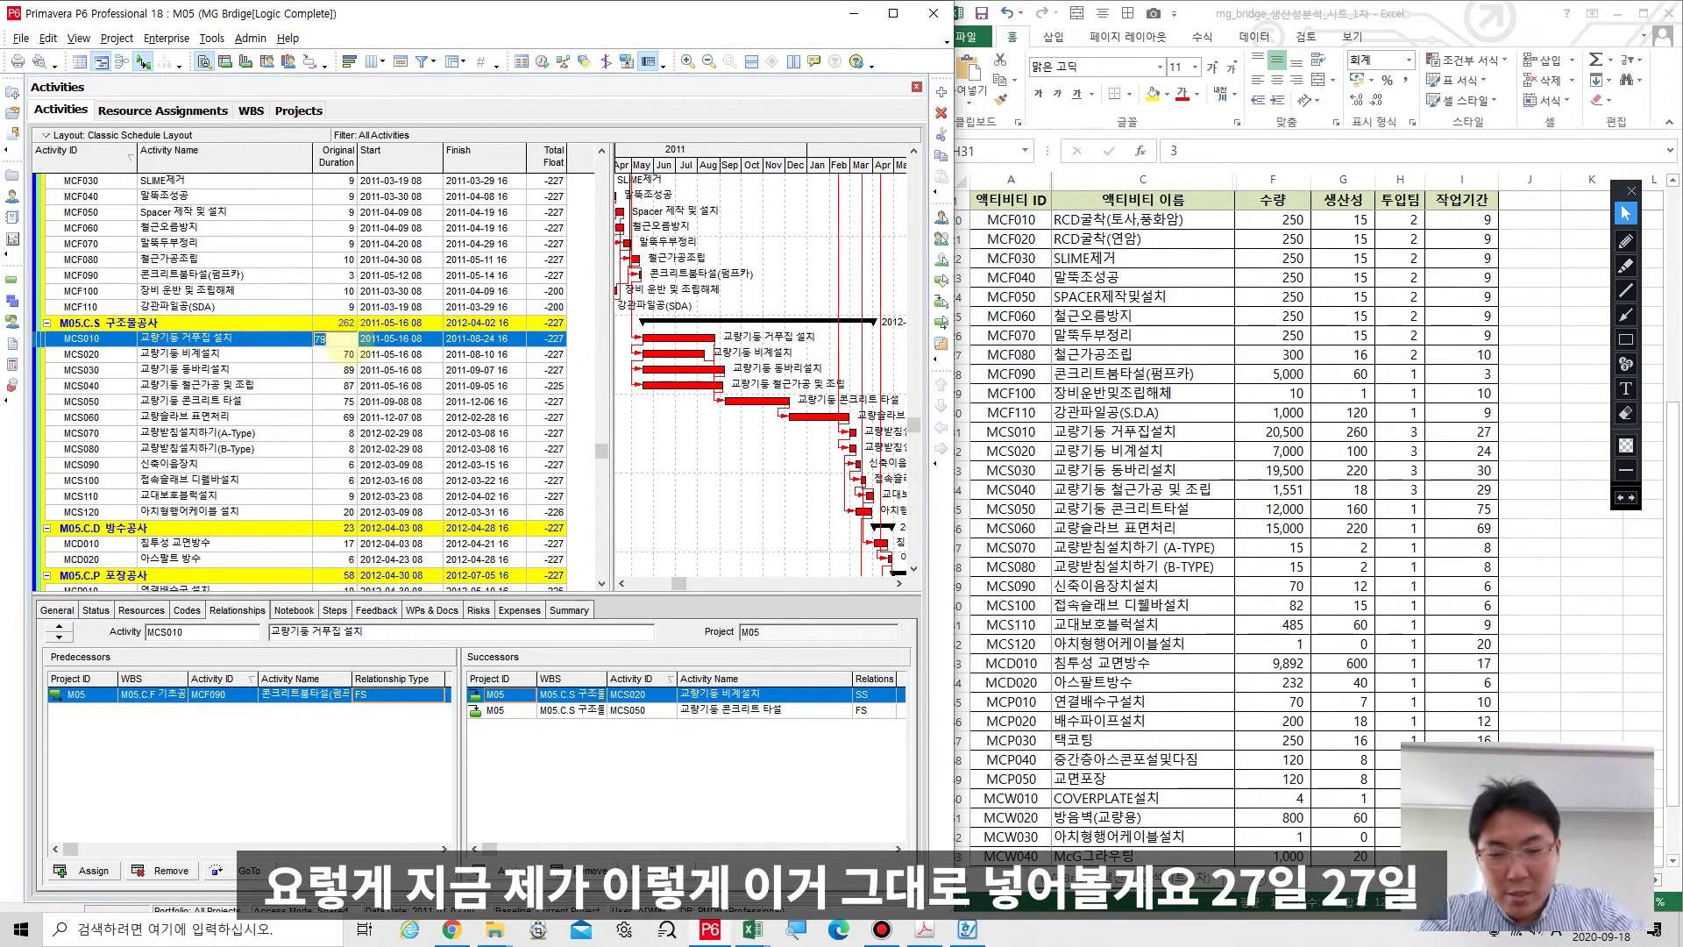
pyautogui.write('27')
pyautogui.press('Return')
pyautogui.click(337, 354)
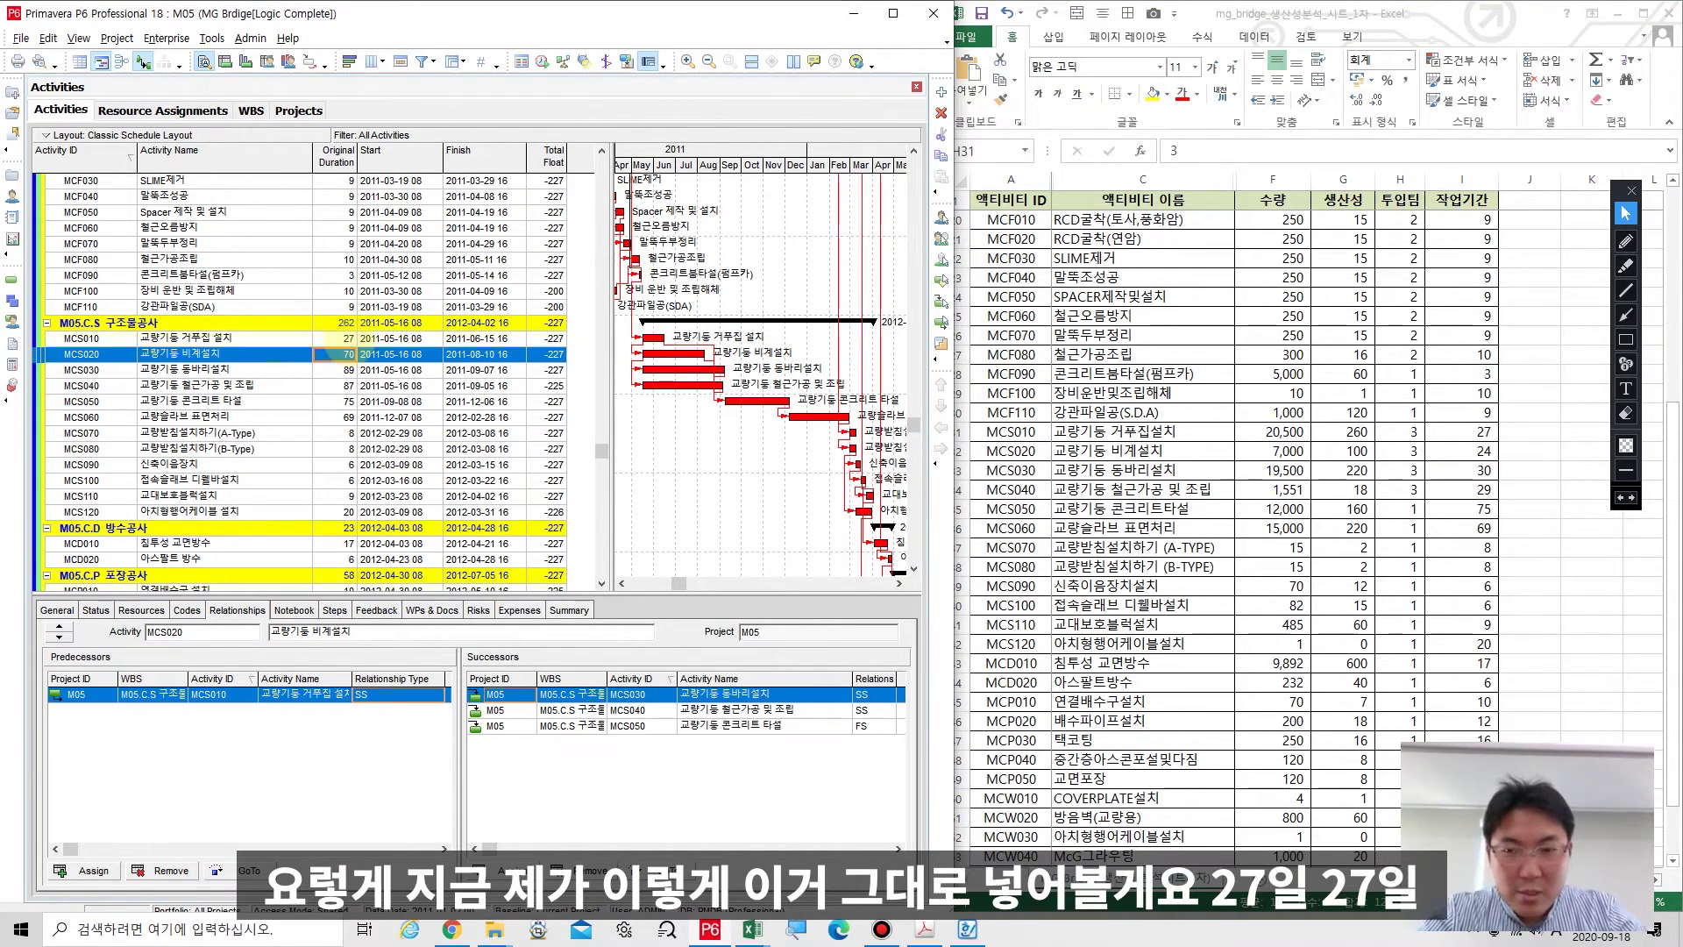
pyautogui.write('24')
pyautogui.press('Return')
# Set the original duration of MCS030 교량기둥 동바리설치 to 30 and MCS040 교량기둥 철근가공 및 조립 to 29.
pyautogui.click(337, 370)
pyautogui.write('30')
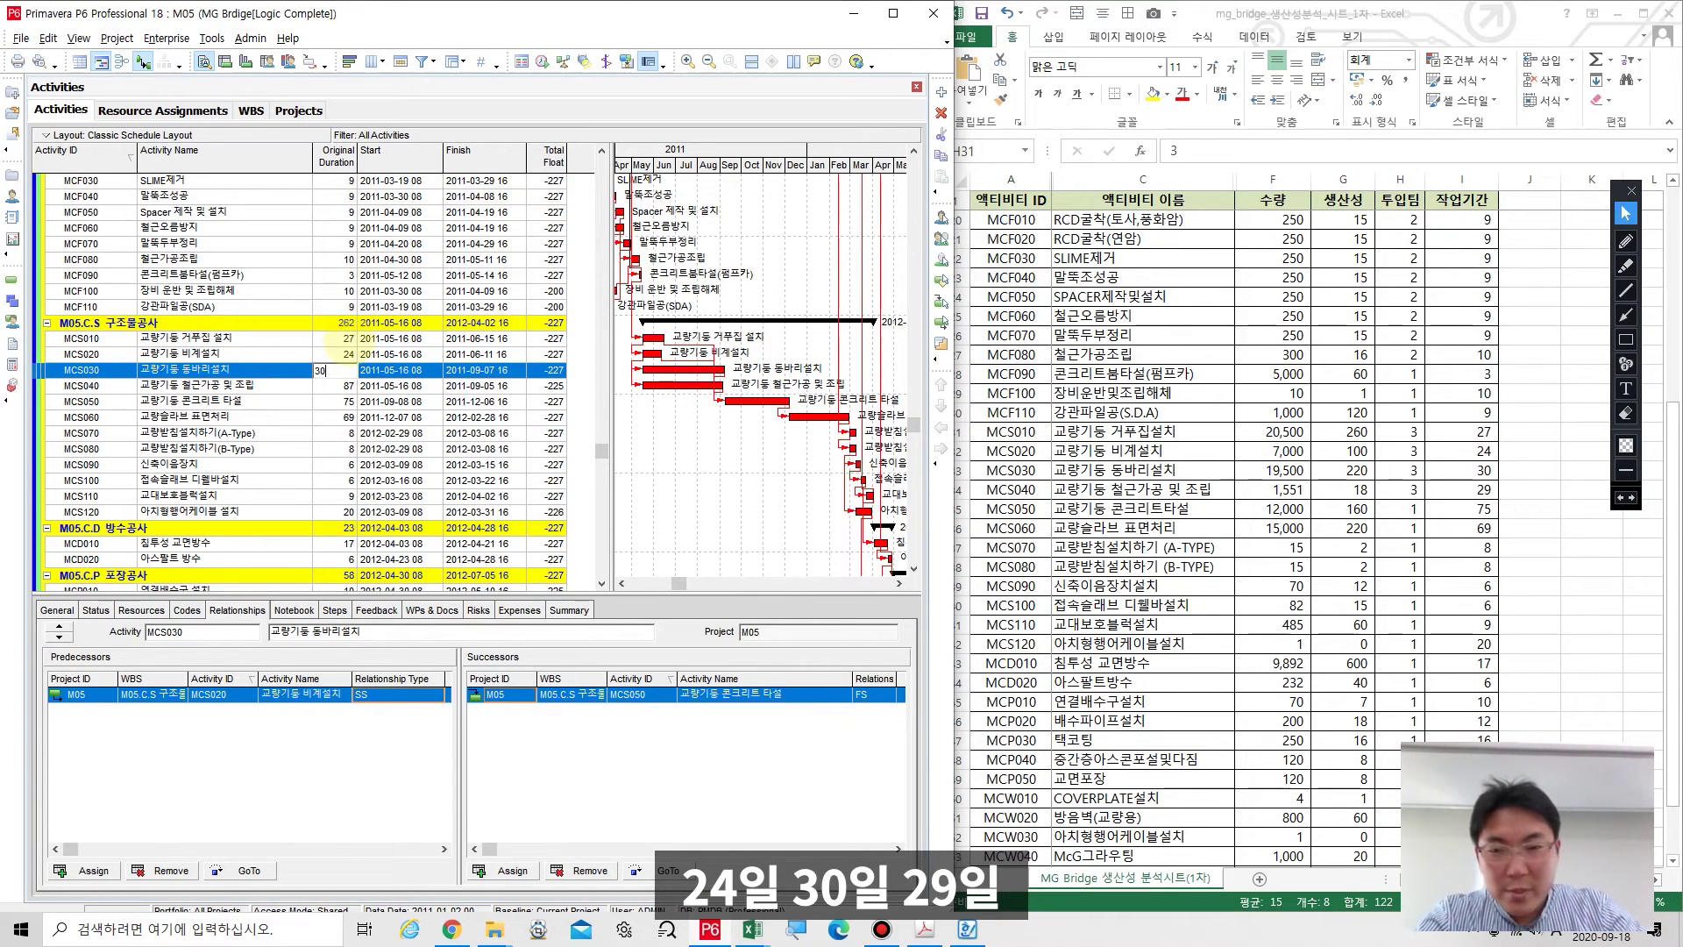
pyautogui.press('Return')
pyautogui.press('Down')
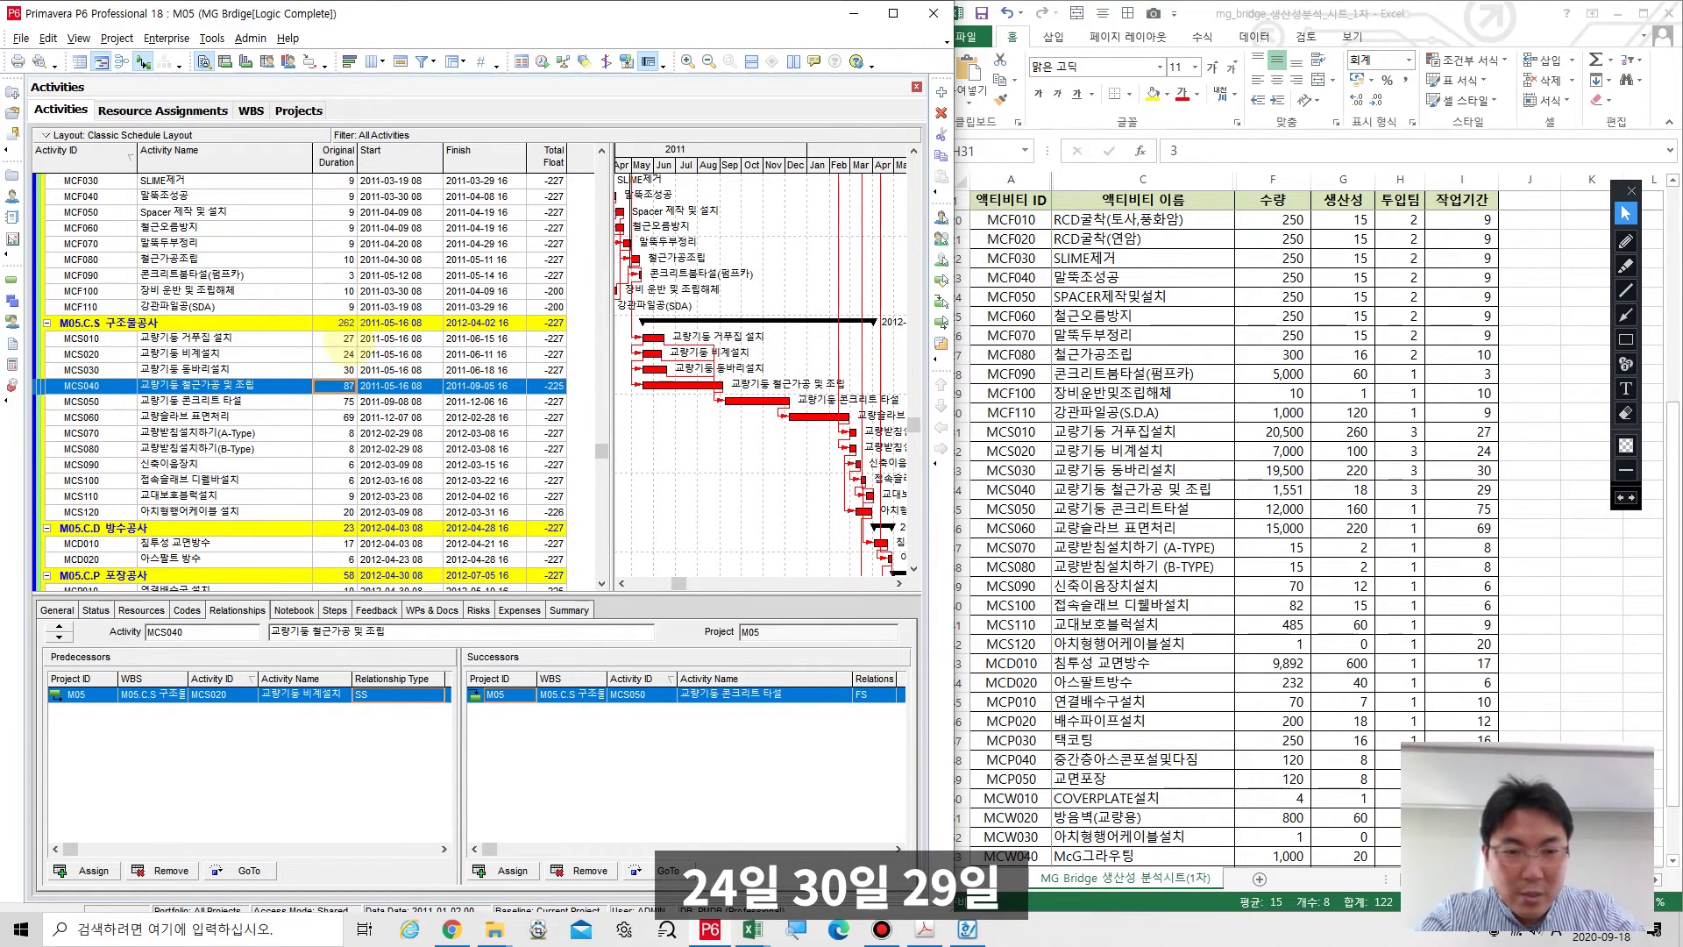
pyautogui.write('2')
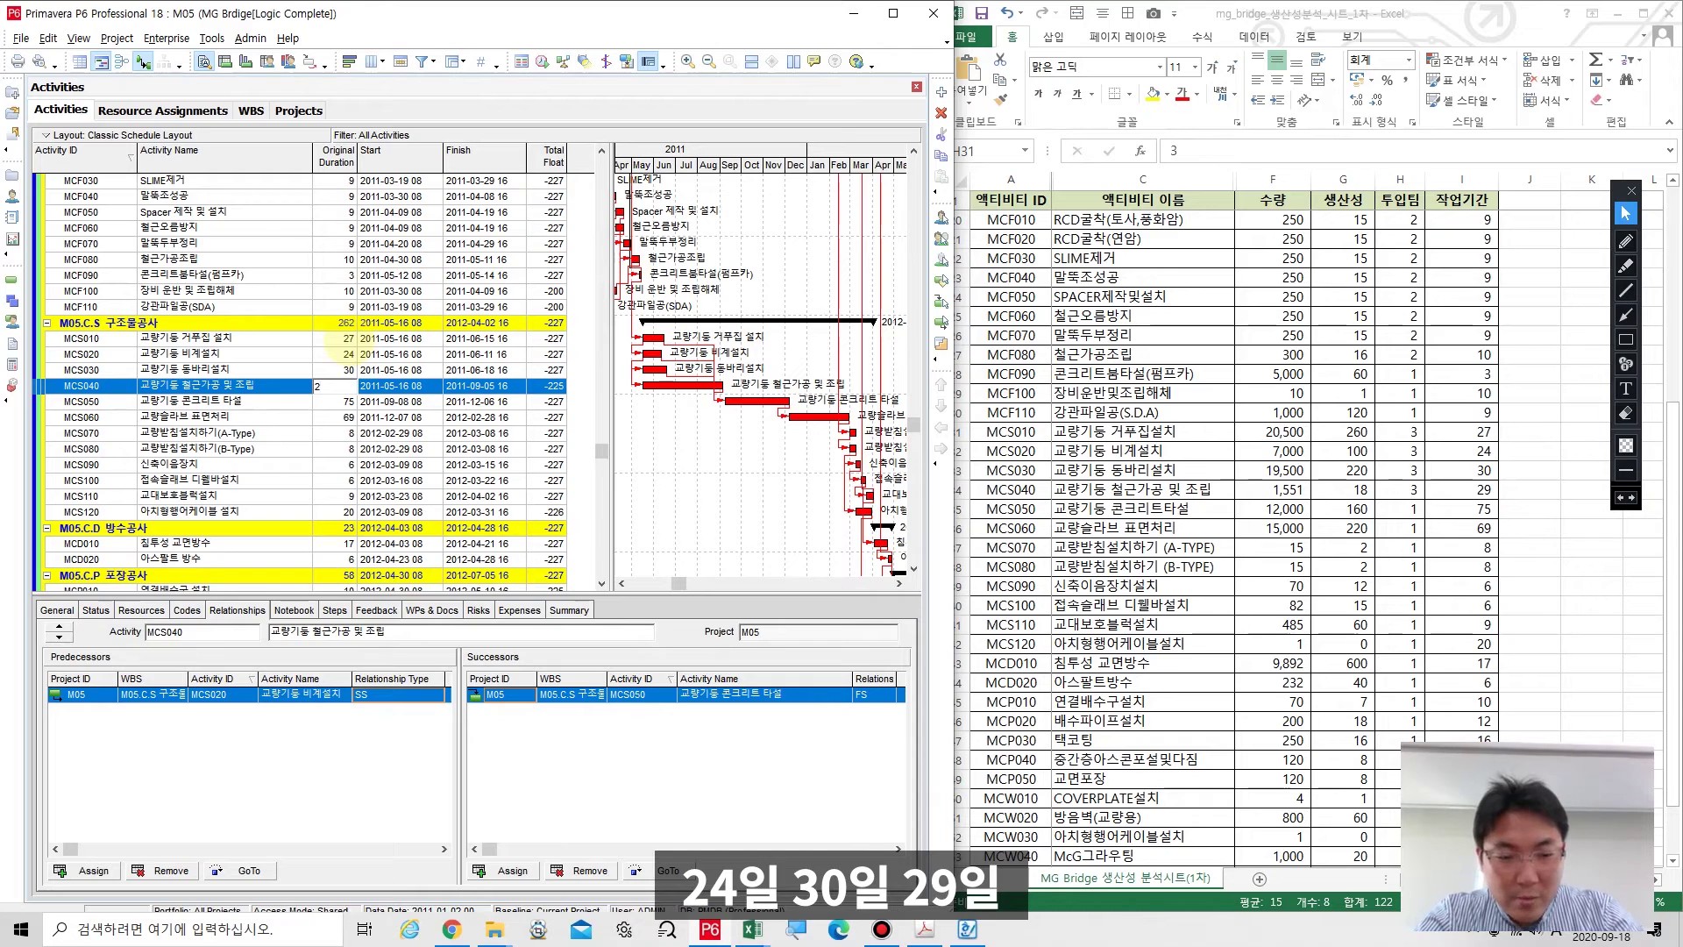
pyautogui.write('9')
pyautogui.press('Return')
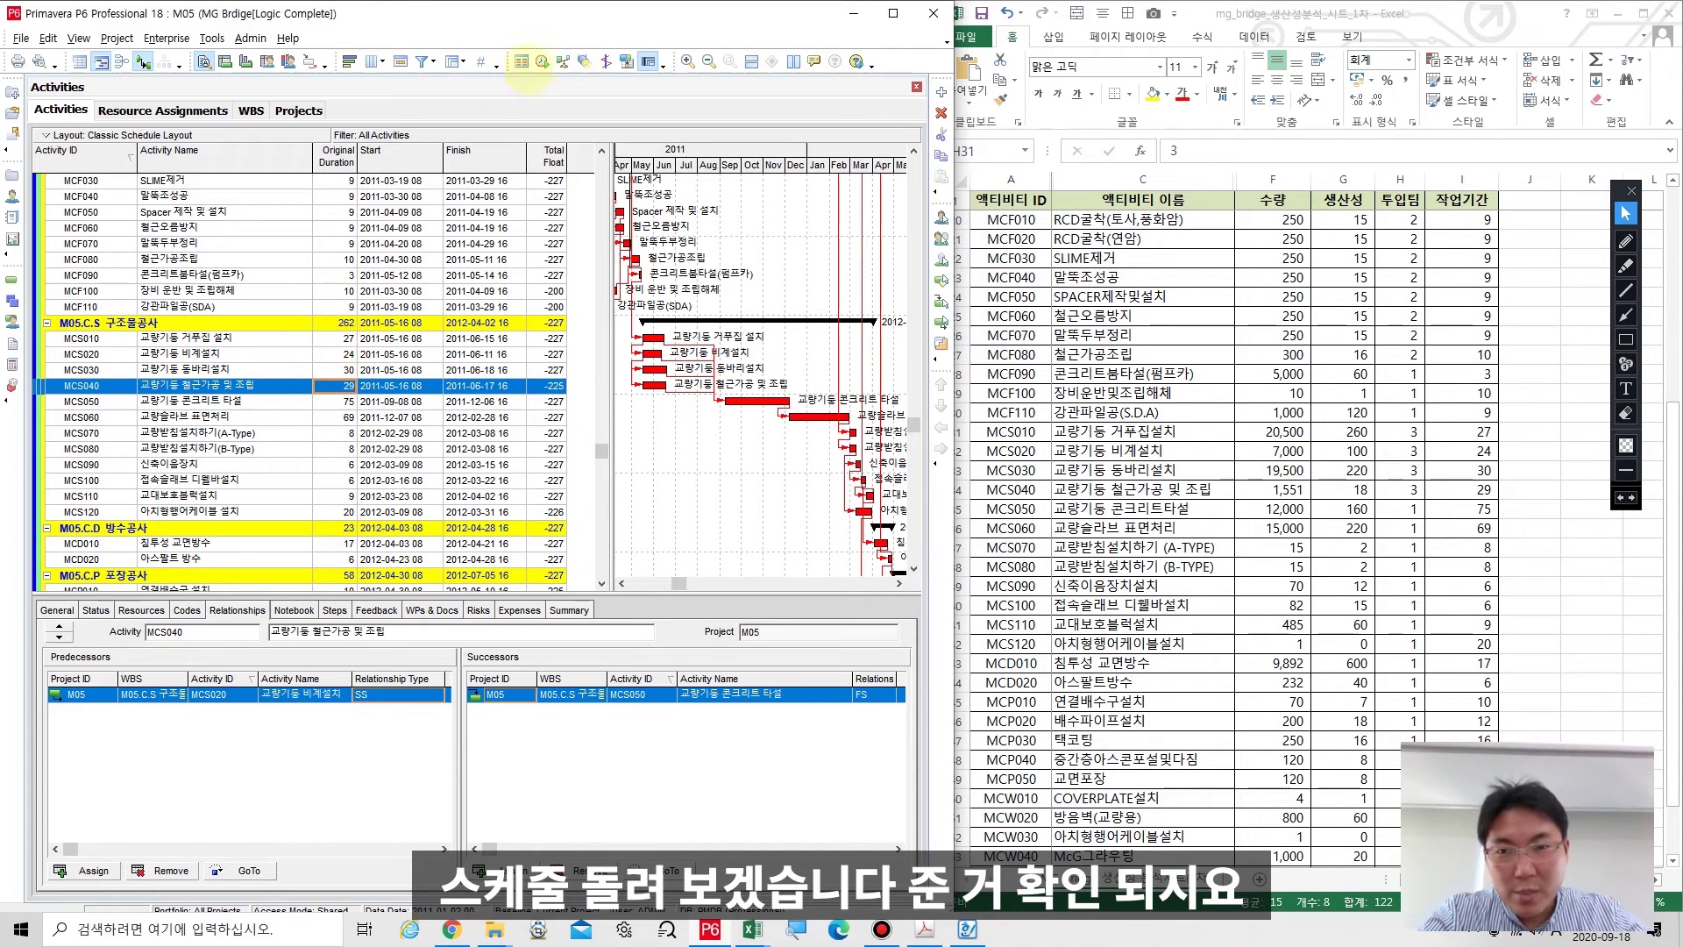
# Reschedule the project and review the total float of the 기초공사 and 구조물공사 activities.
pyautogui.click(542, 62)
pyautogui.press('Return')
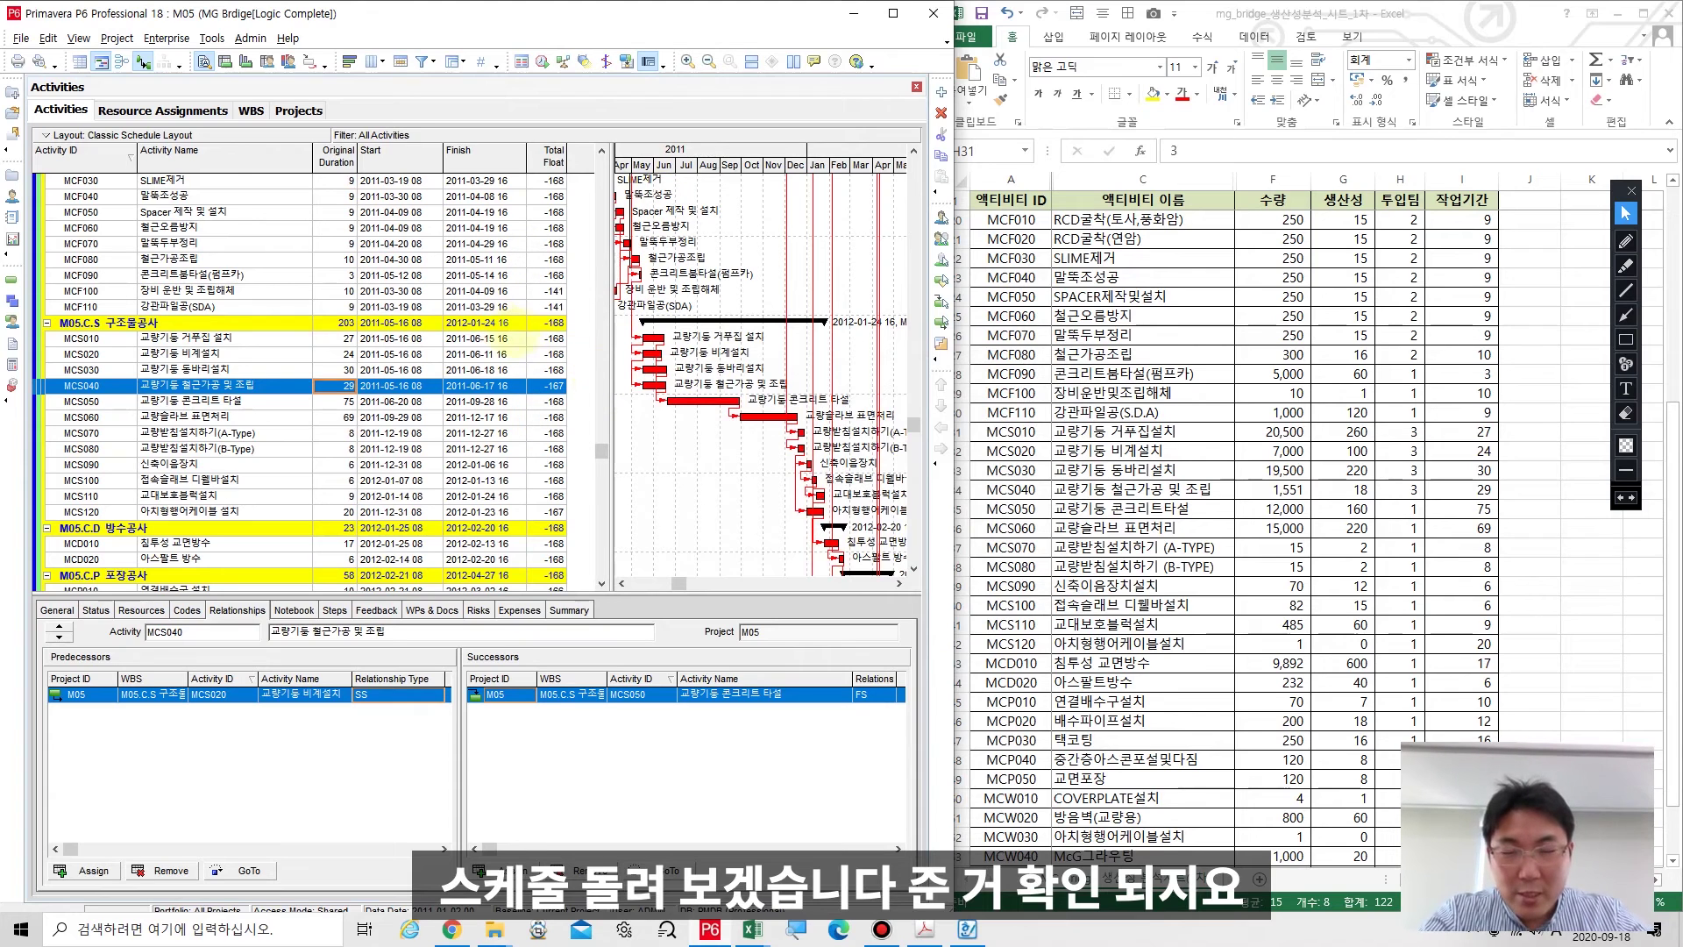
pyautogui.scroll(2, 526, 338)
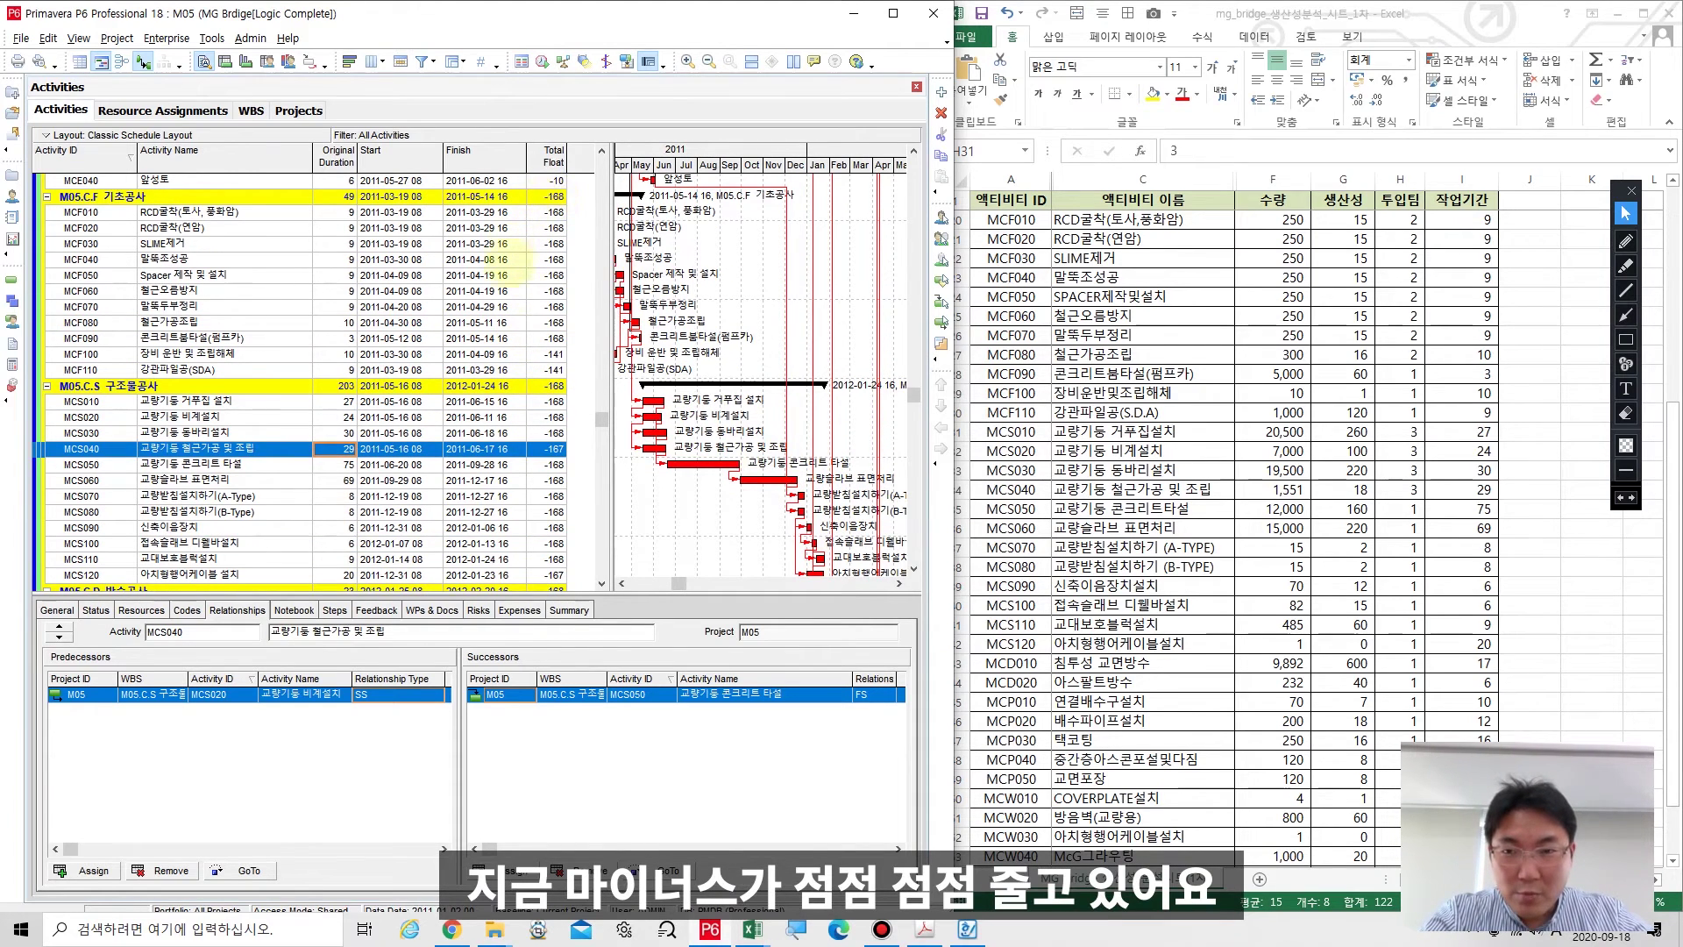
pyautogui.scroll(-3, 666, 340)
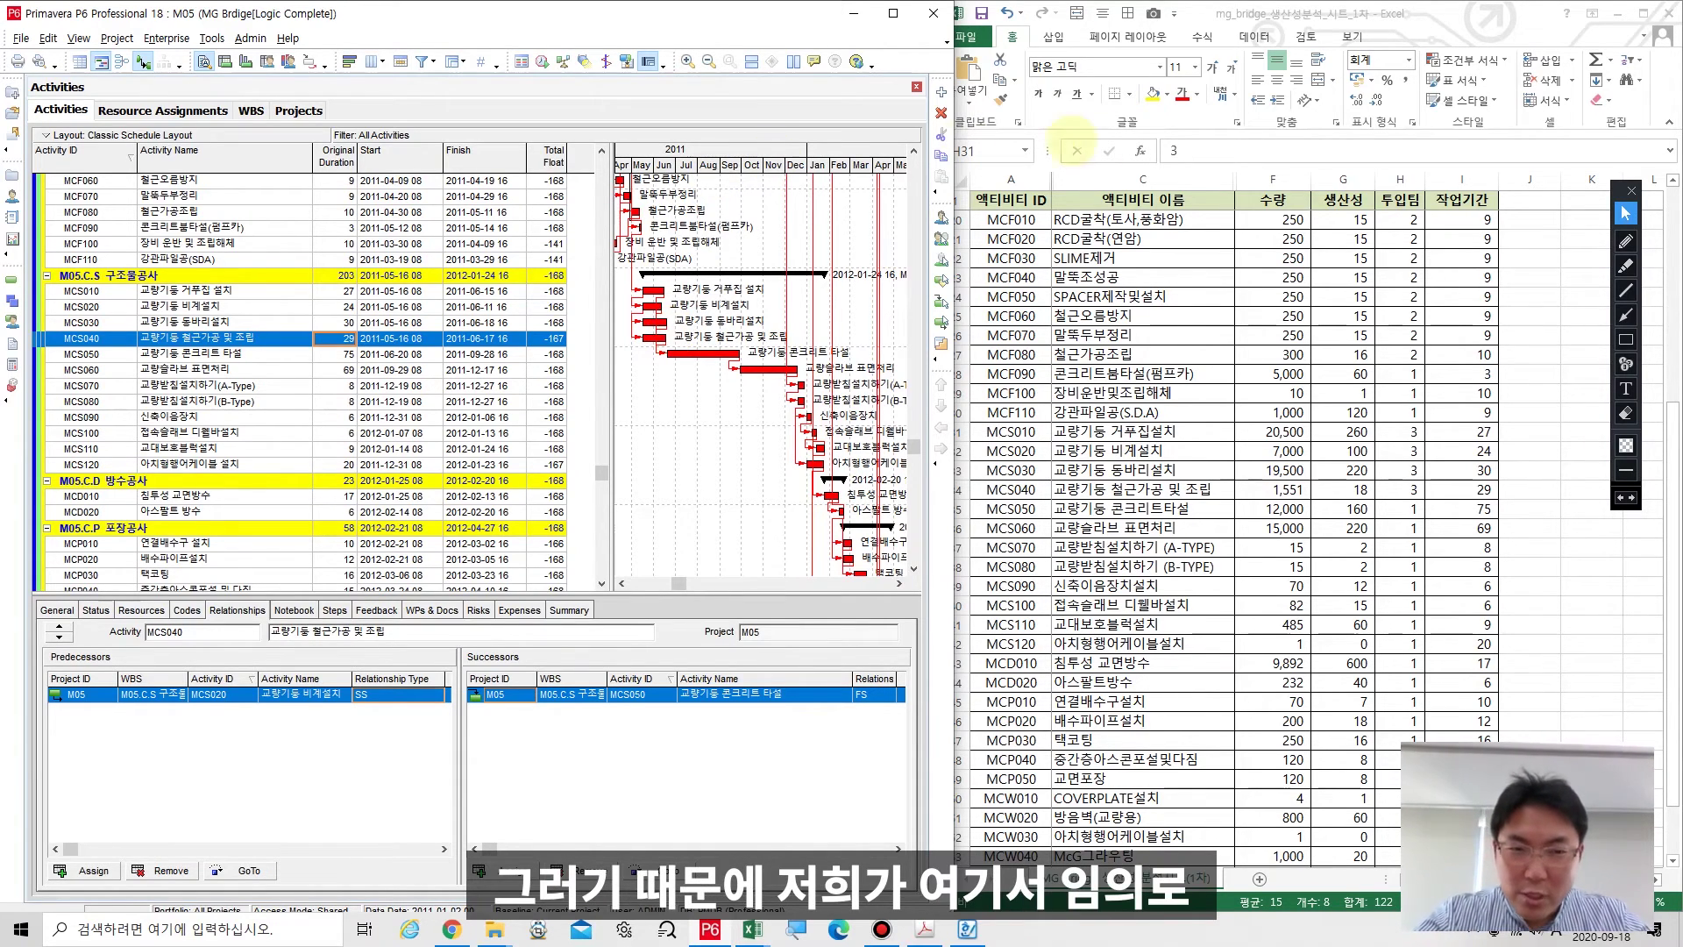
# Switch to the Excel sheet and set the 작업기간 of MCS050 교량기둥 콘크리트타설 to 3.
pyautogui.hotkey('alt', 'Tab')
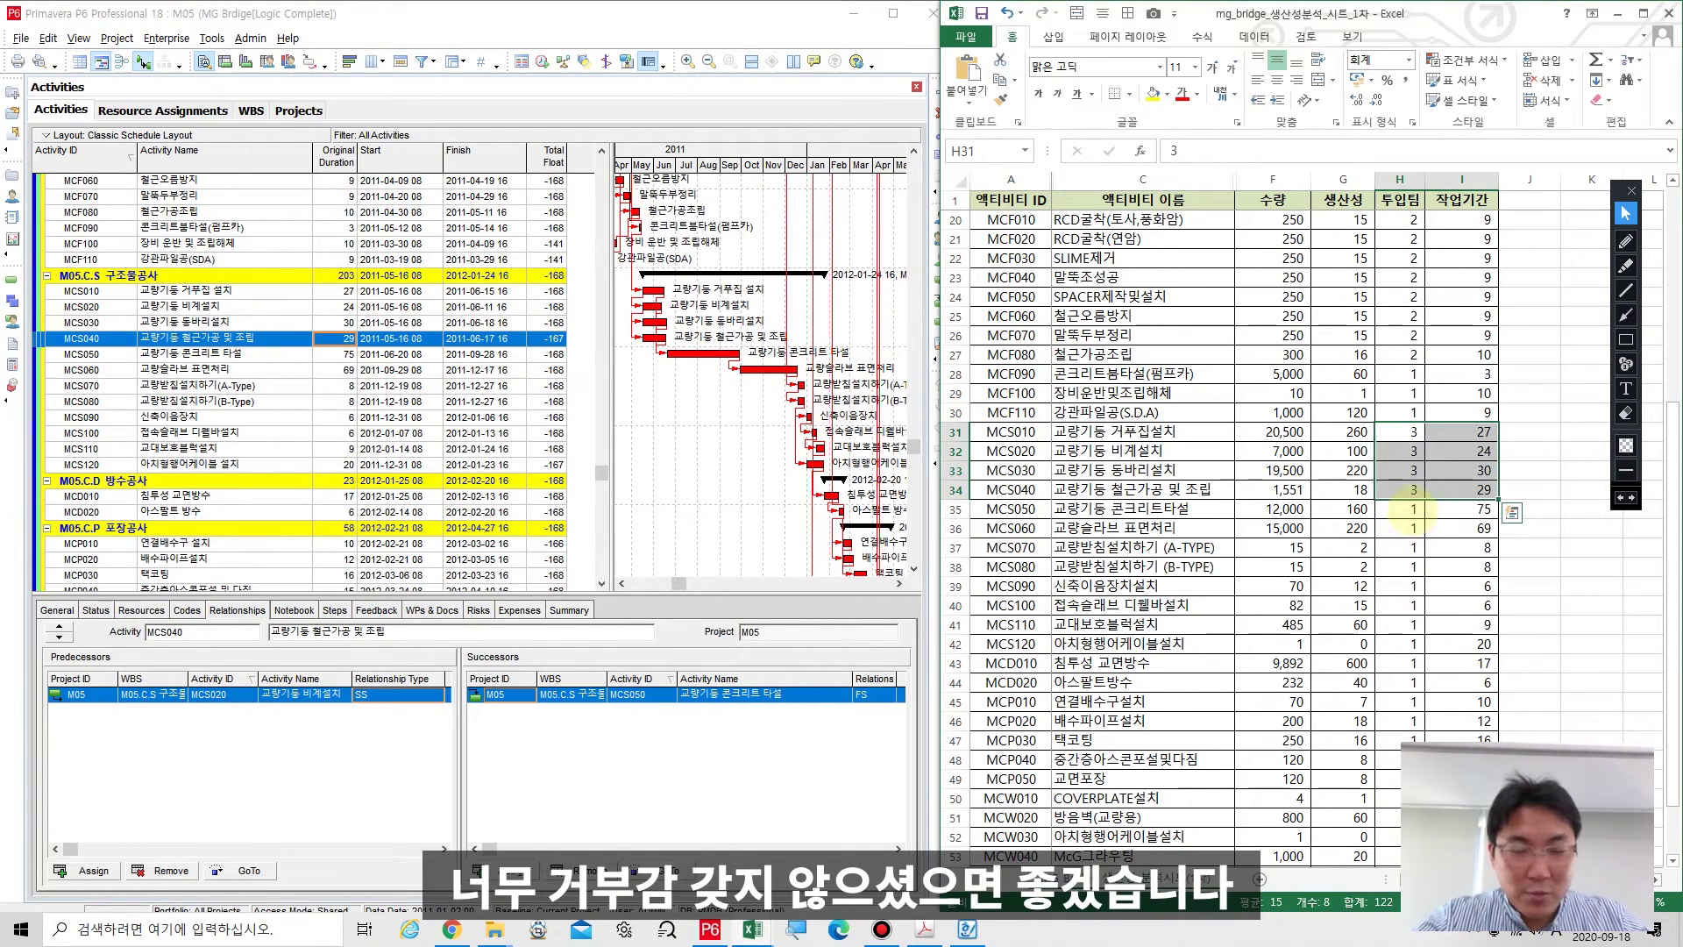
pyautogui.click(1413, 510)
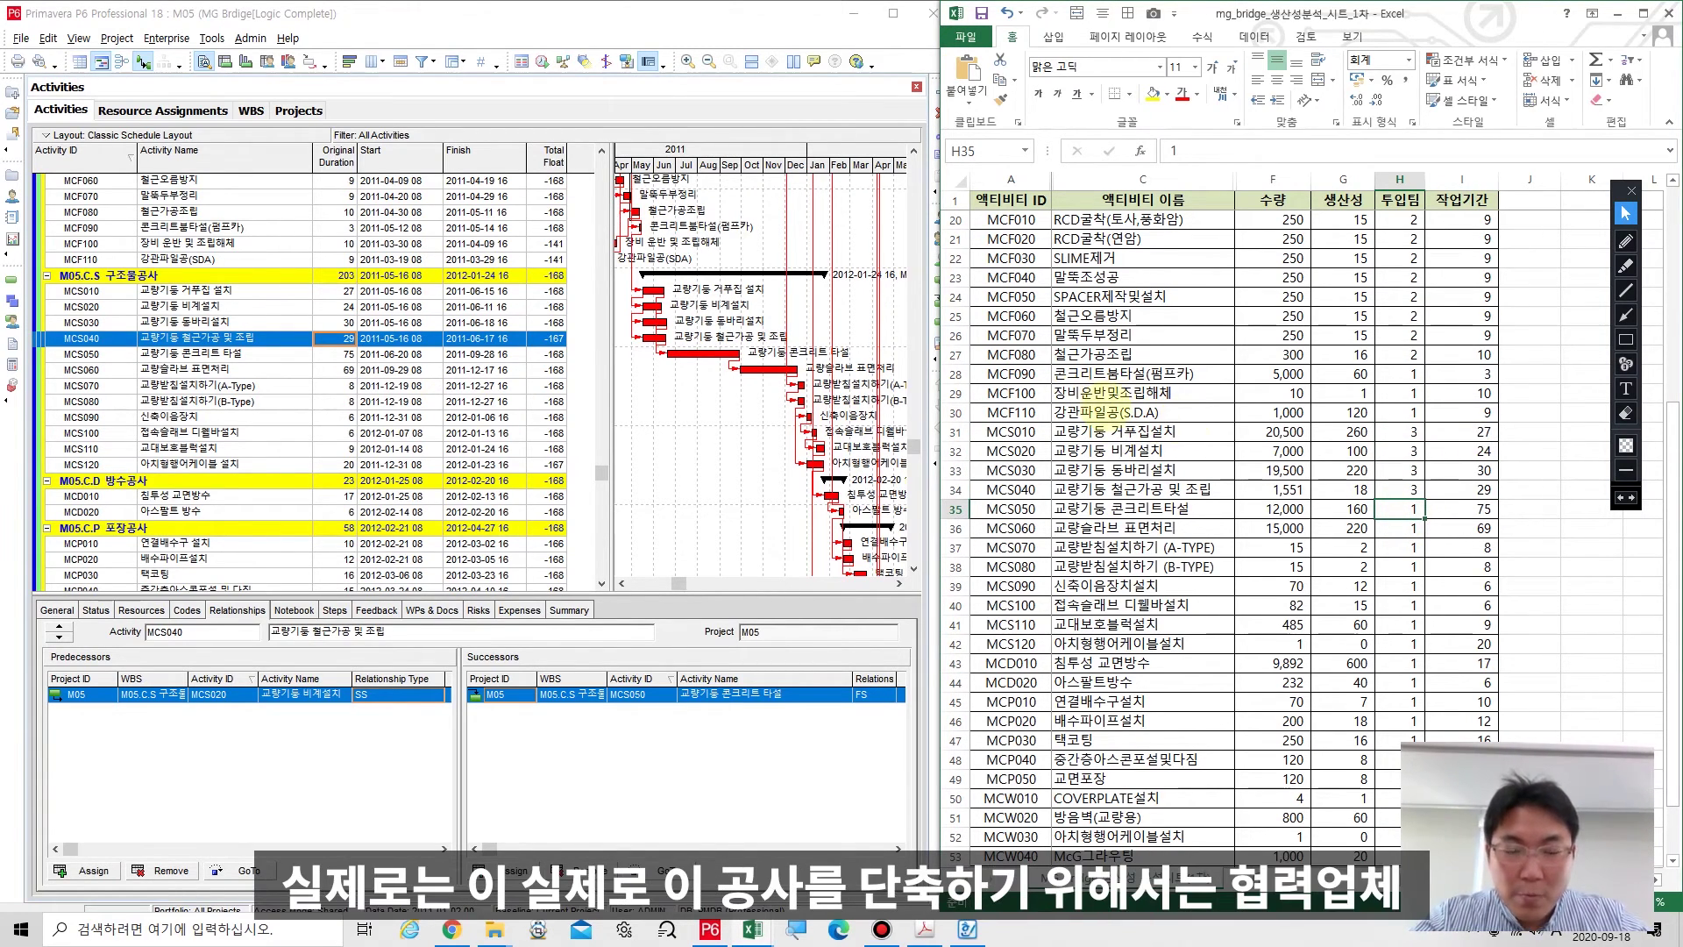
pyautogui.click(1087, 412)
pyautogui.moveTo(1090, 409); pyautogui.dragTo(1482, 491)
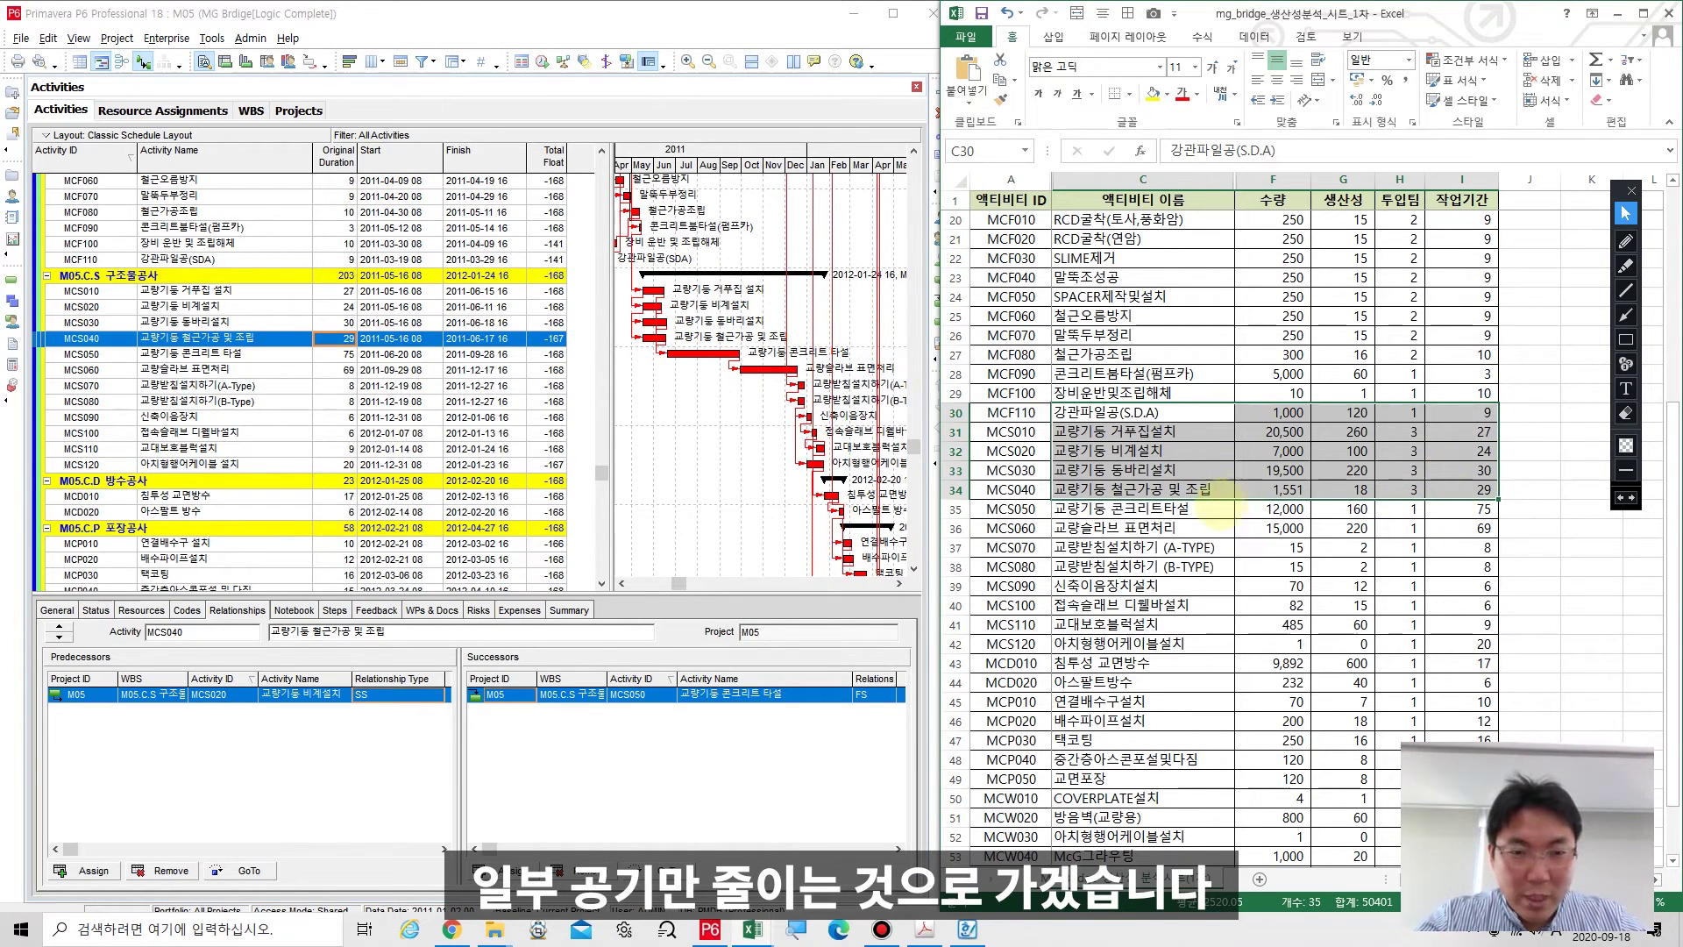
pyautogui.click(1084, 512)
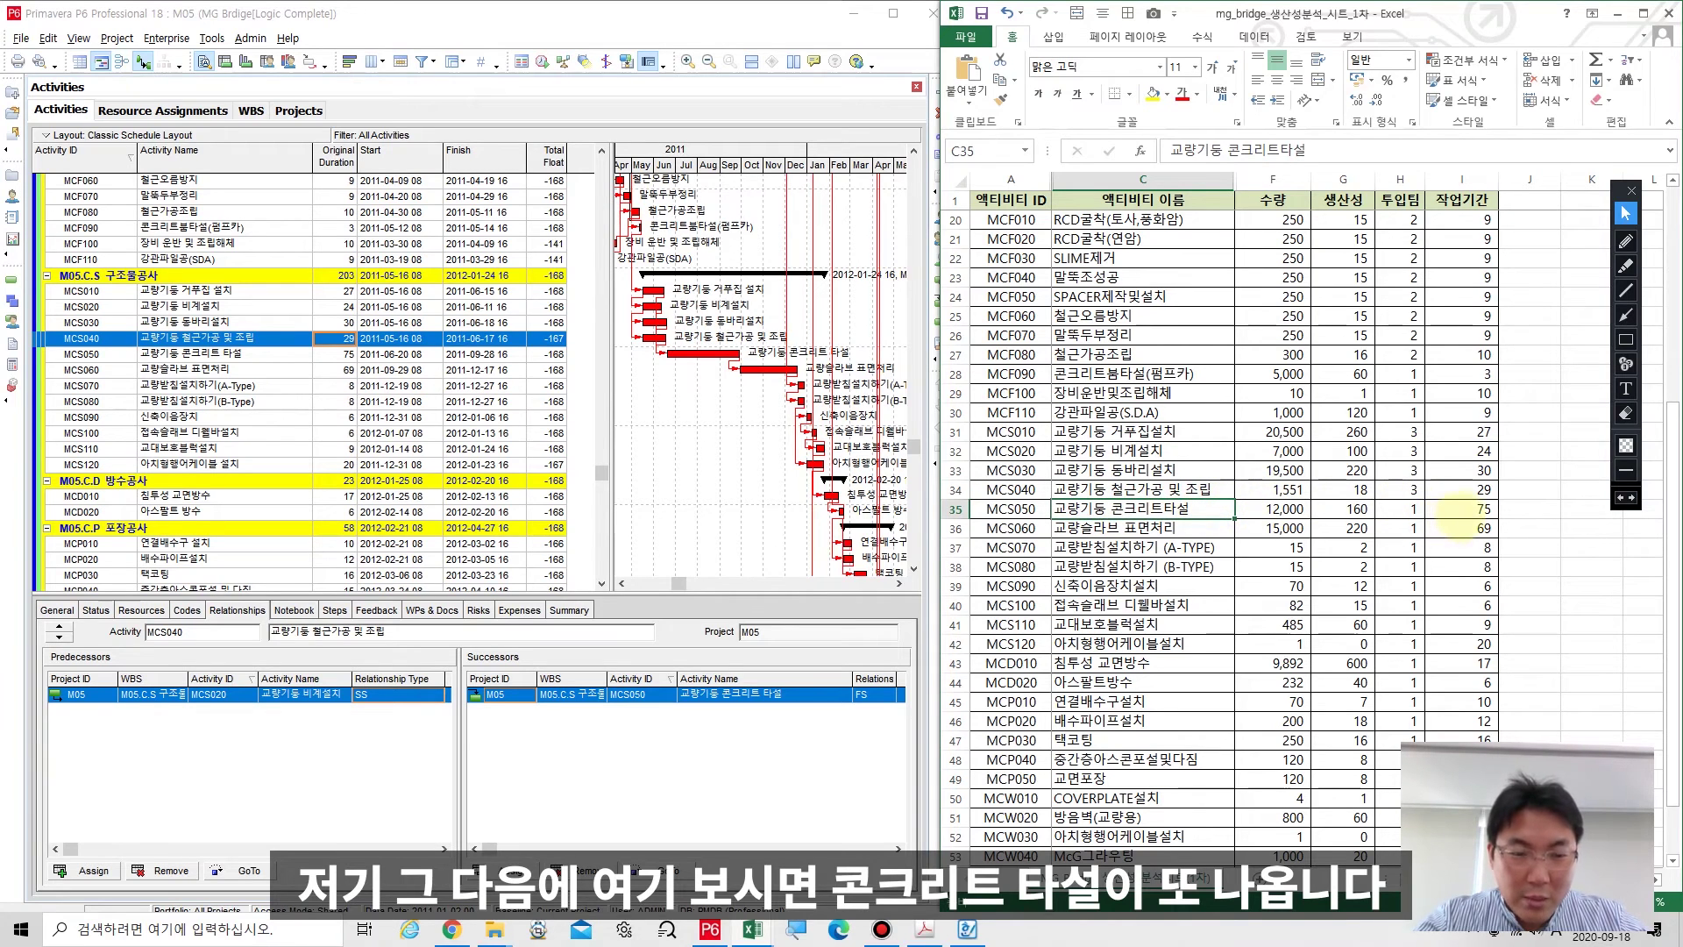
pyautogui.click(1462, 508)
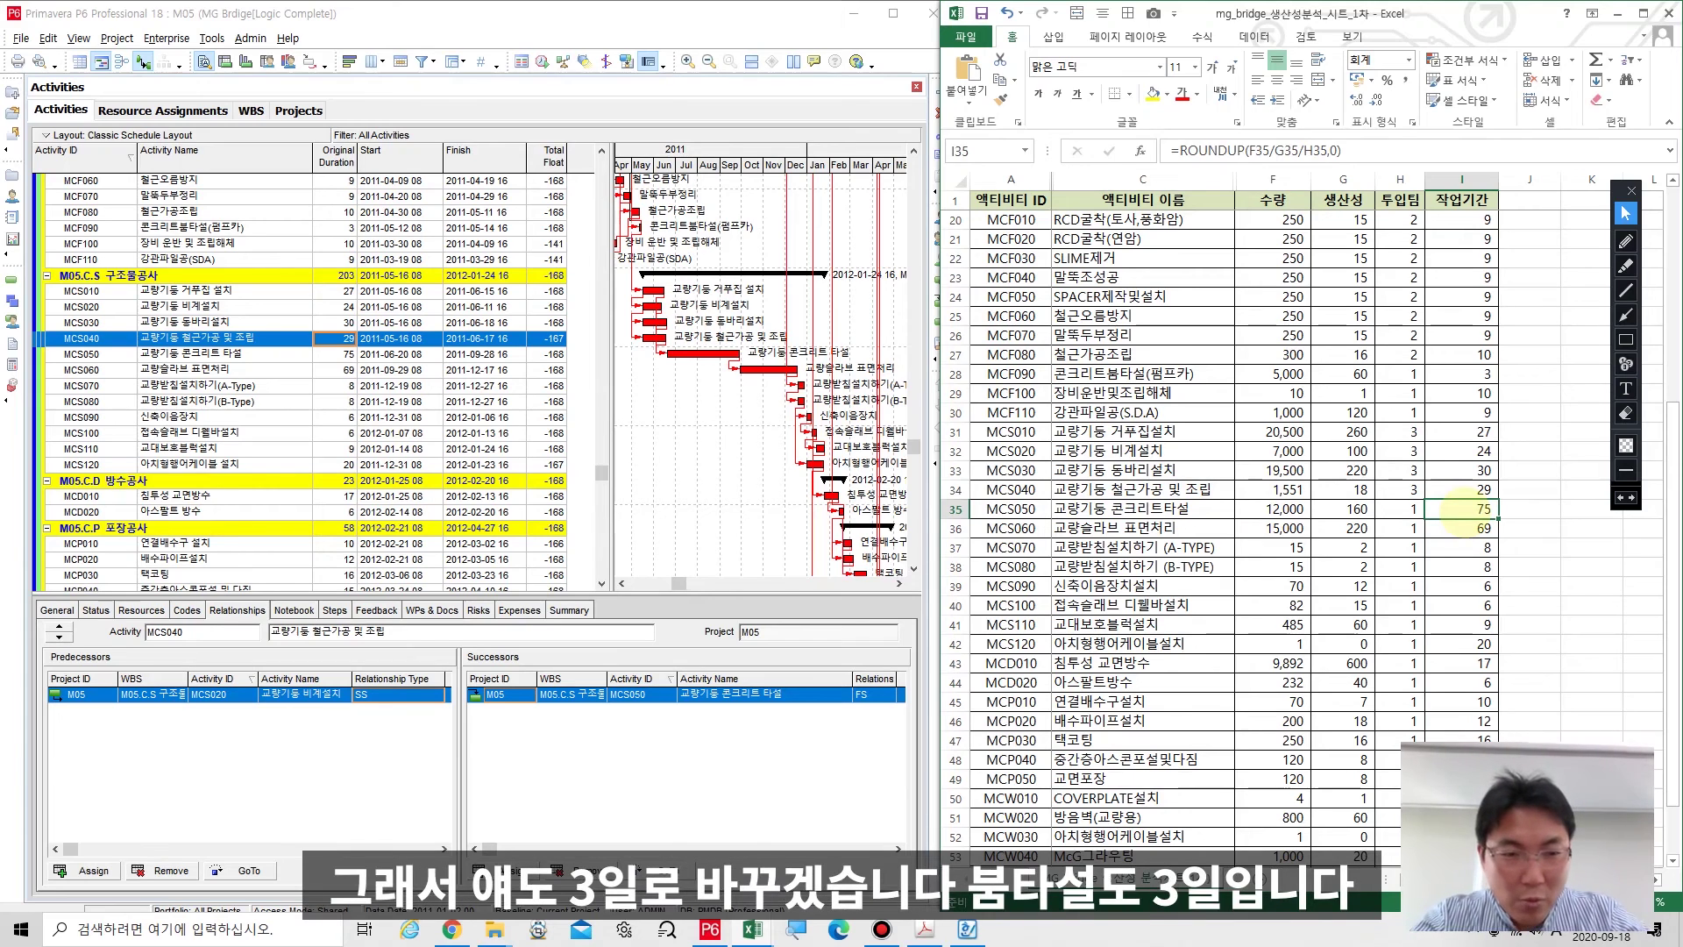
pyautogui.write('3')
pyautogui.press('Return')
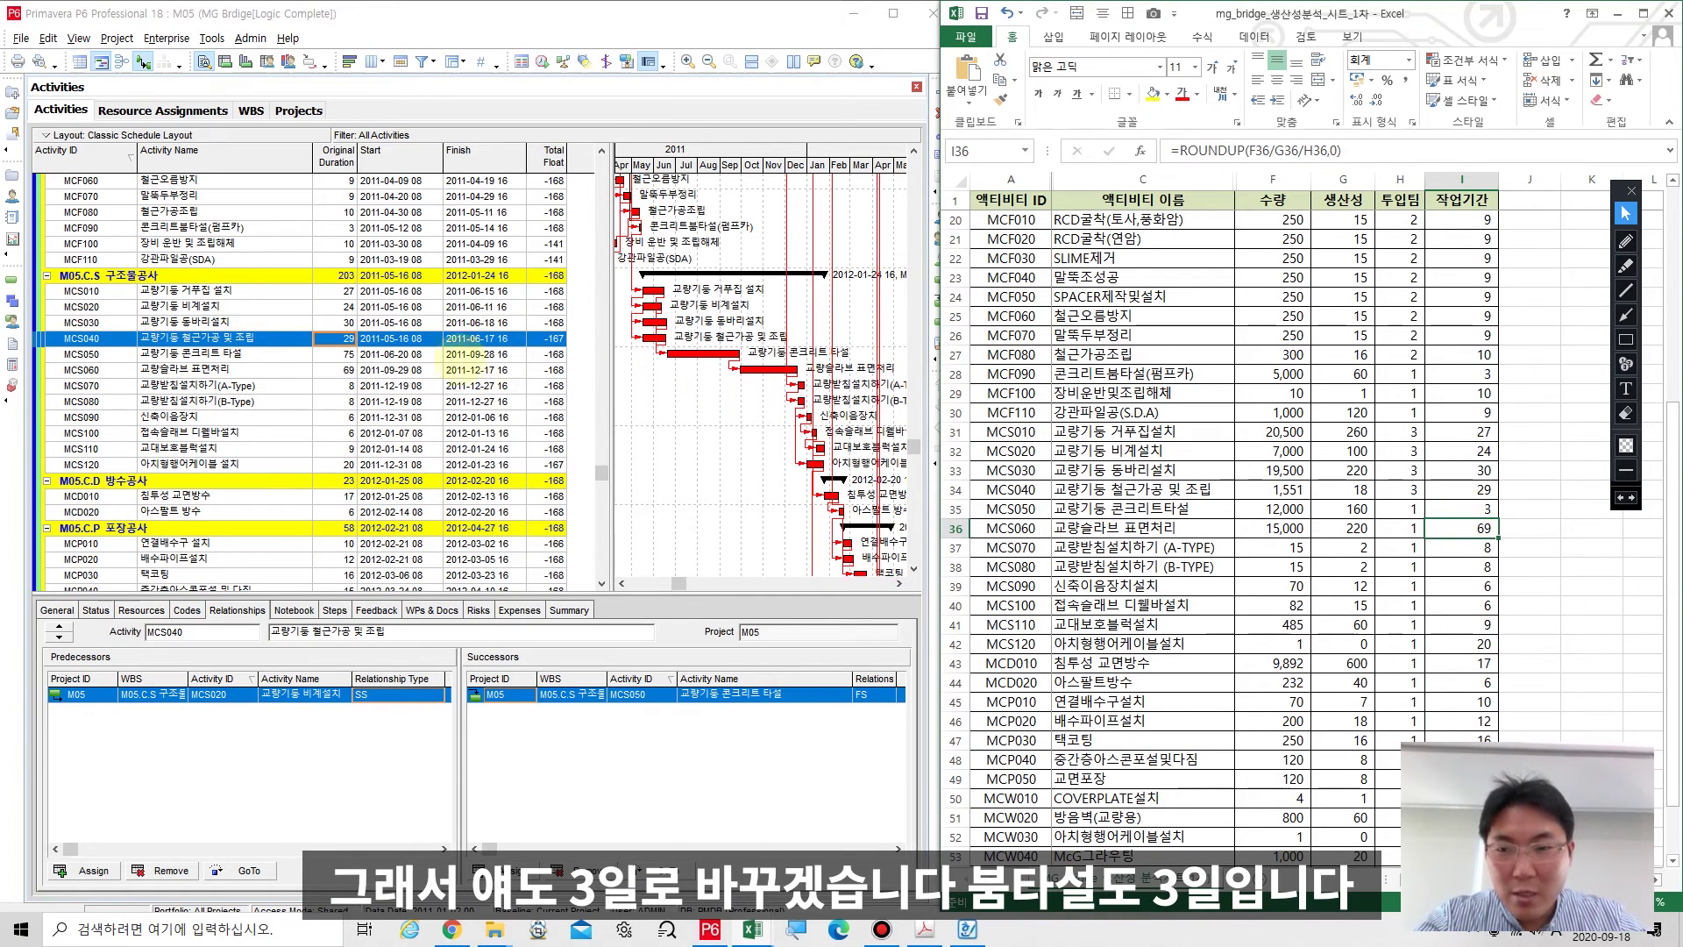
# Set the MCS050 original duration to 3 in Primavera P6 and reschedule the project.
pyautogui.click(342, 358)
pyautogui.click(342, 357)
pyautogui.write('3')
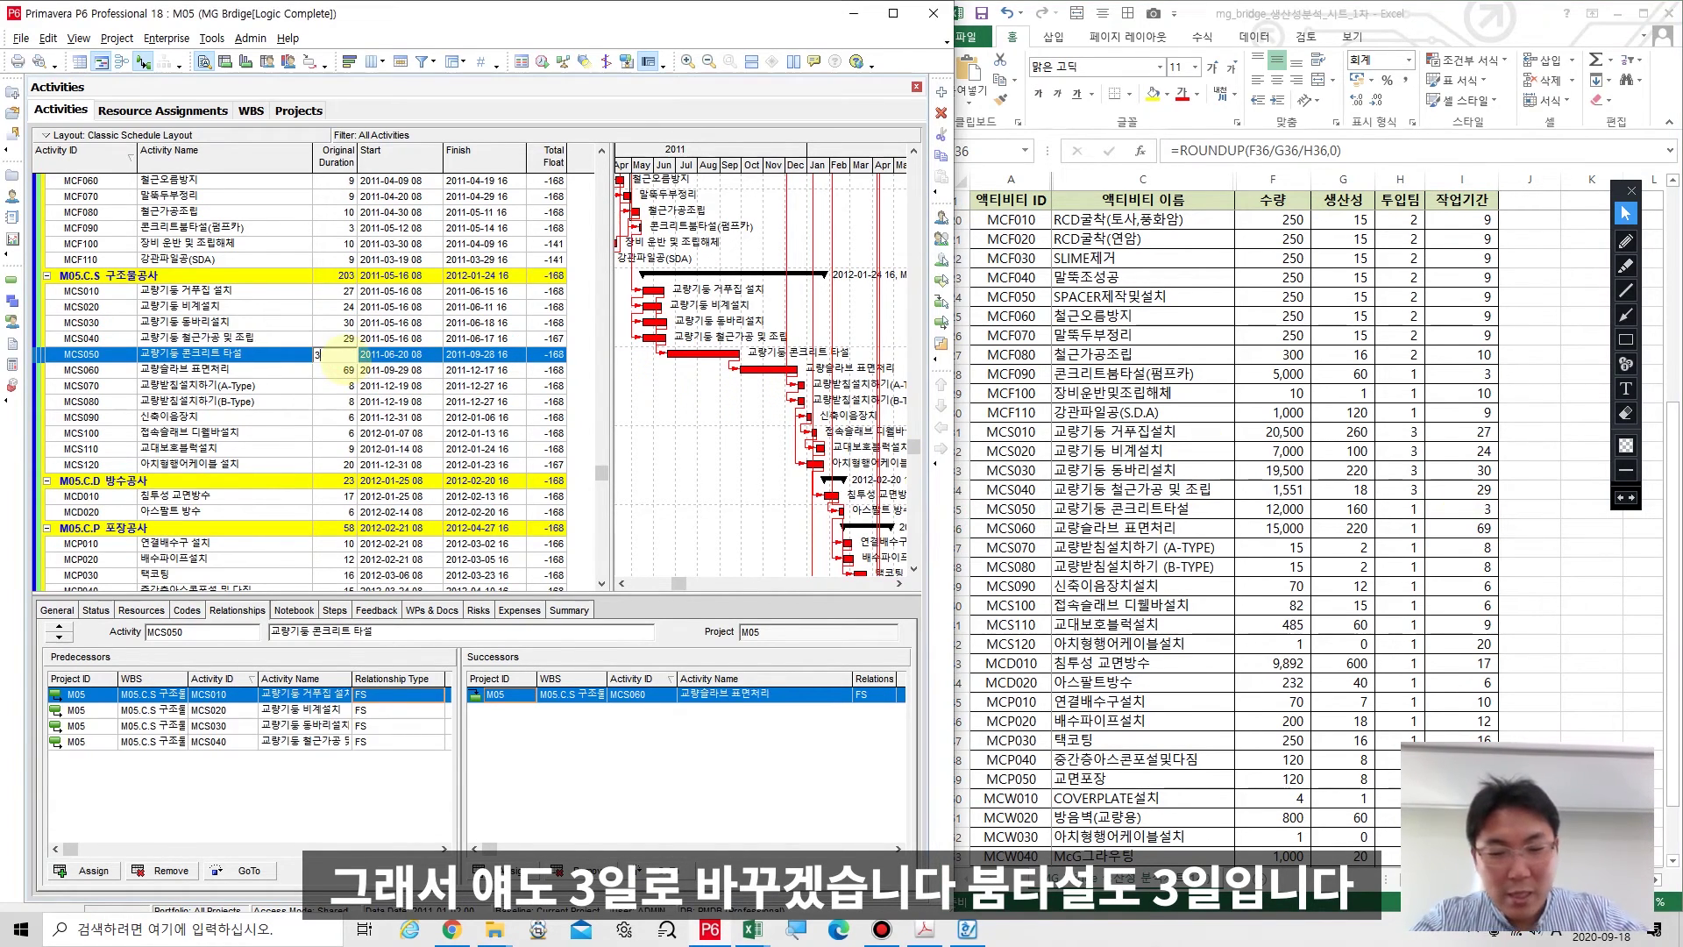
pyautogui.press('Return')
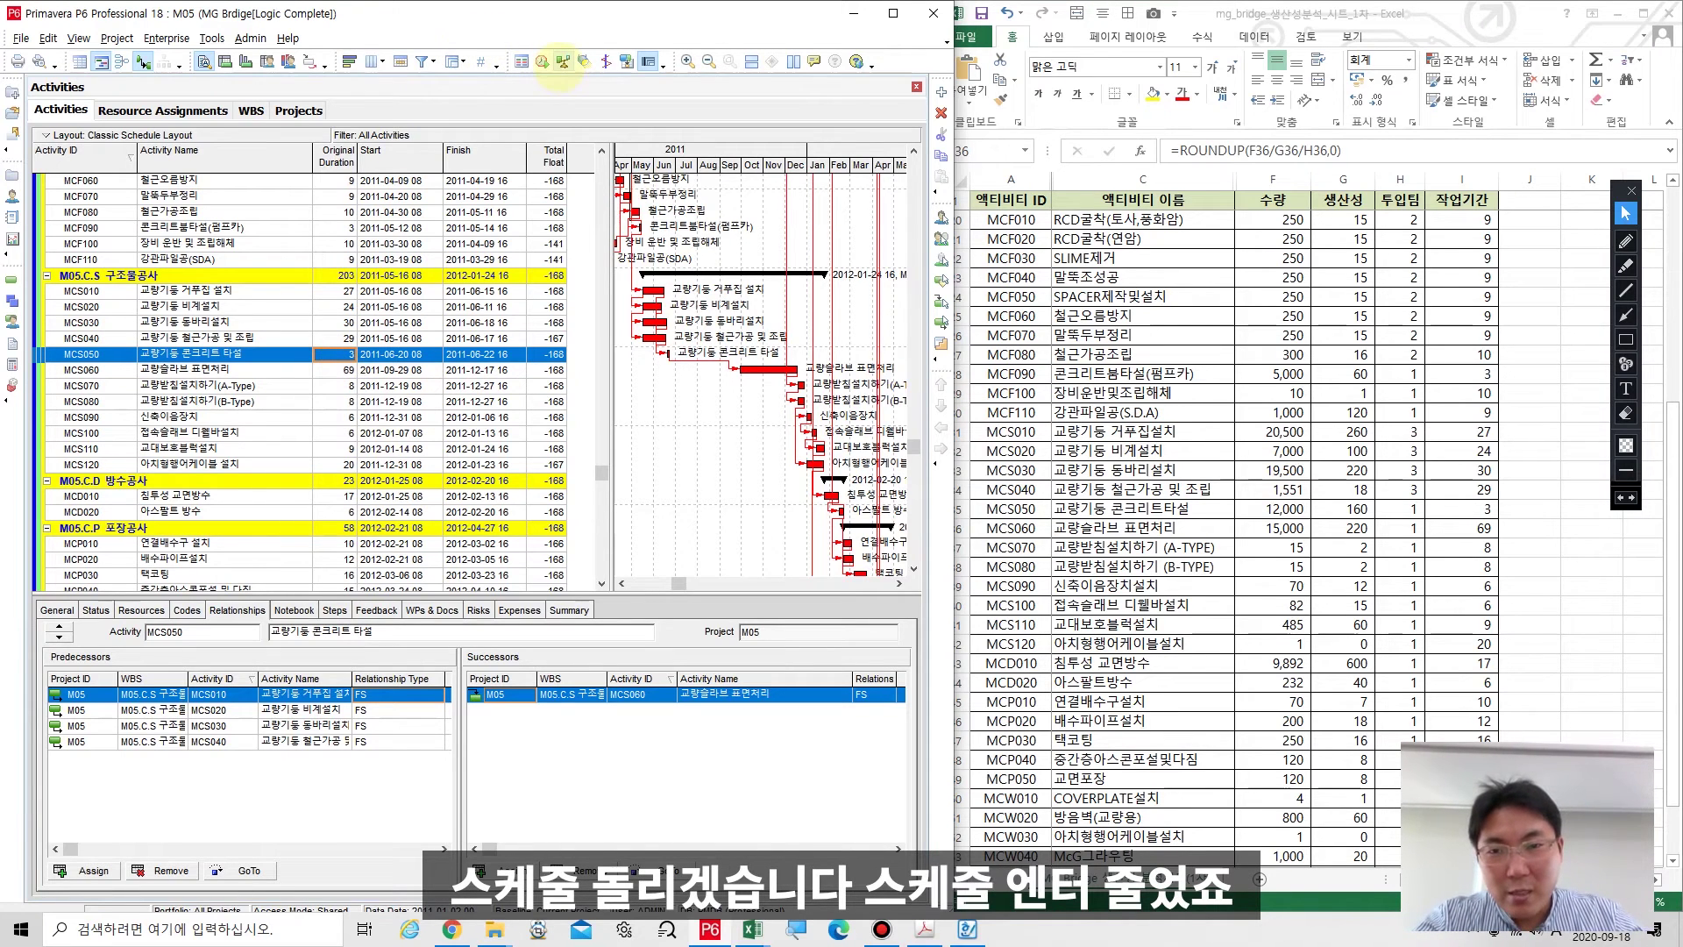
pyautogui.click(544, 62)
pyautogui.press('Return')
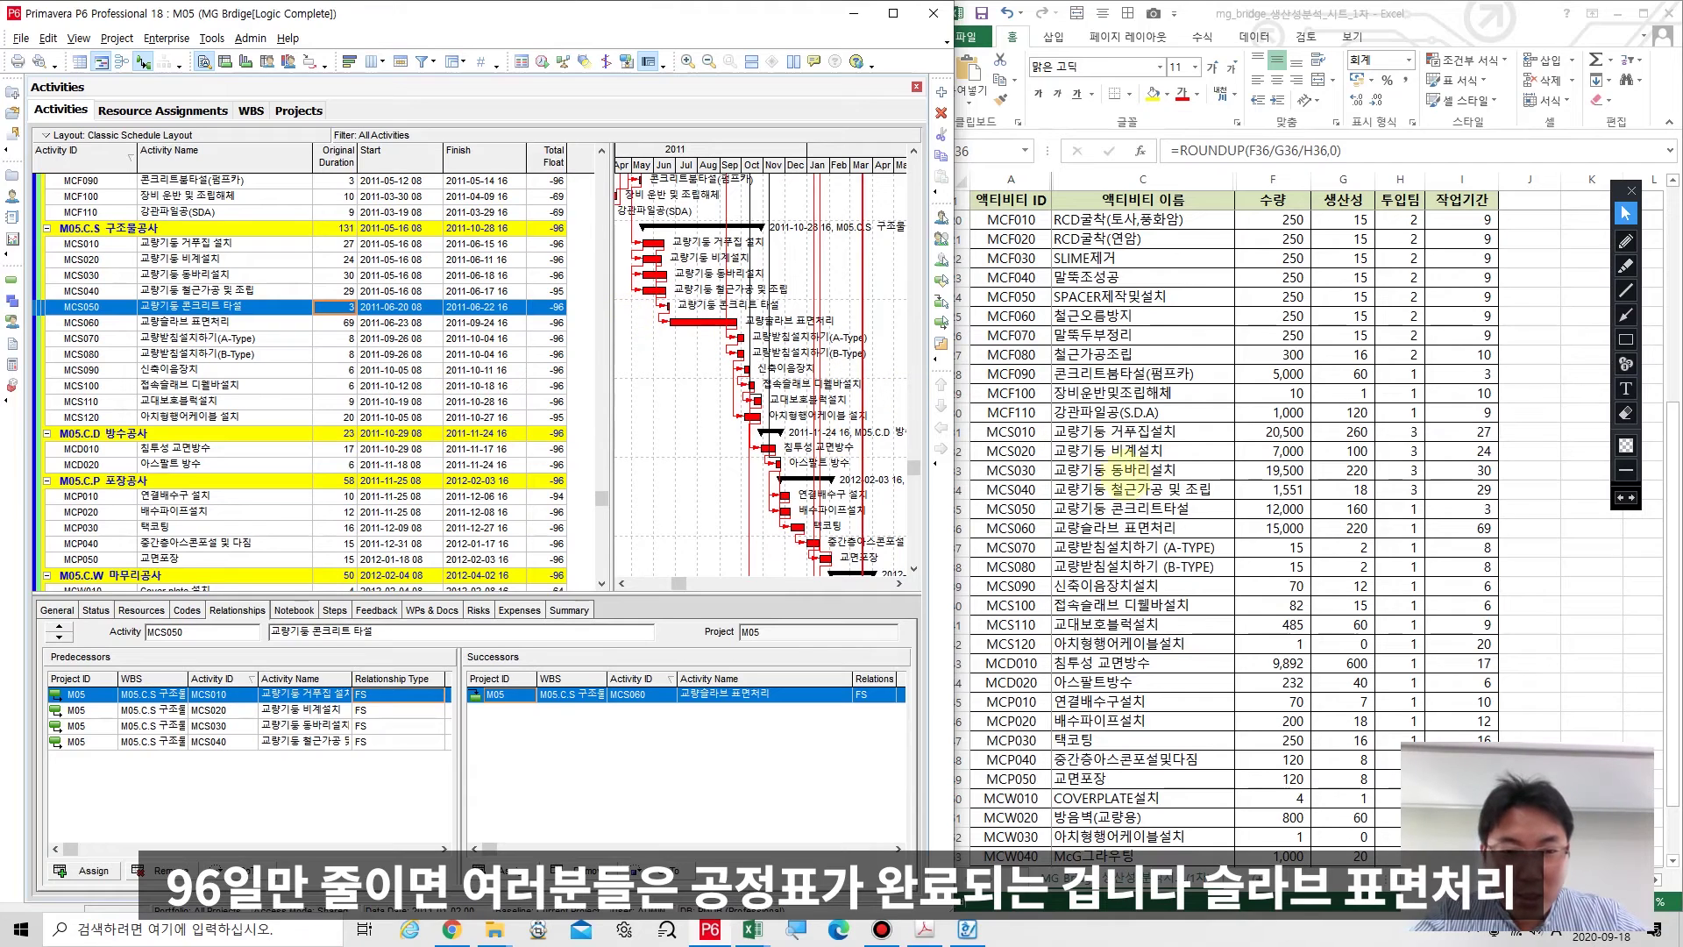
# Switch to the Excel sheet and set the 투입팀 of MCS060 교량슬라브 표면처리 to 3.
pyautogui.click(1126, 473)
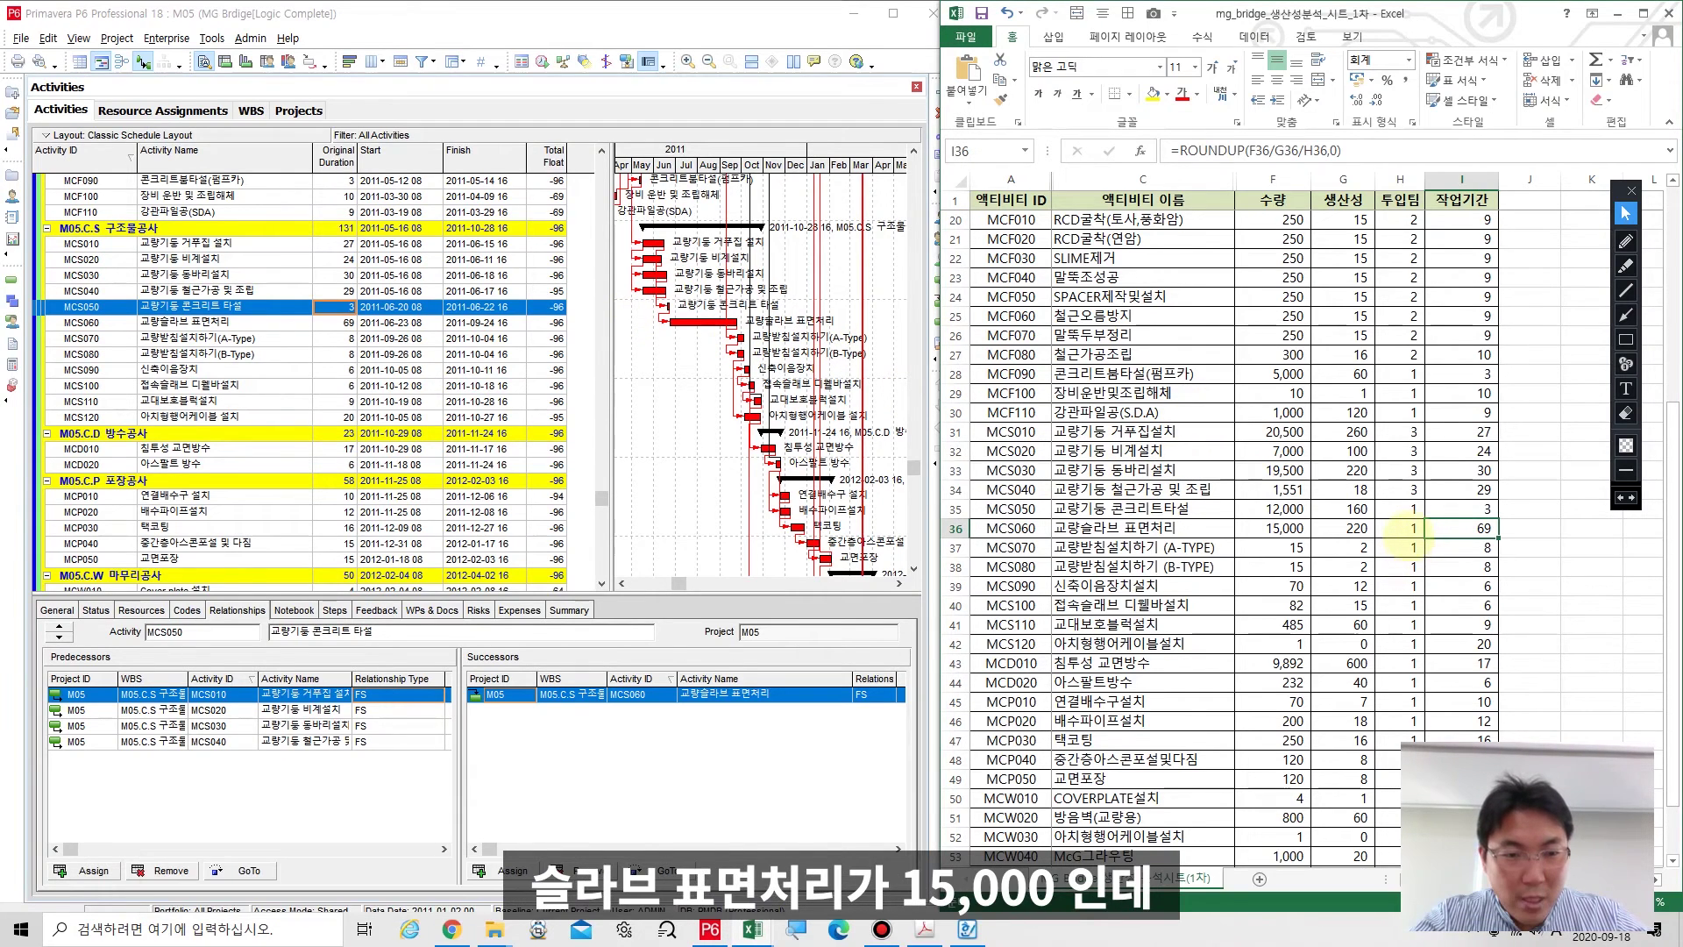
pyautogui.click(1403, 530)
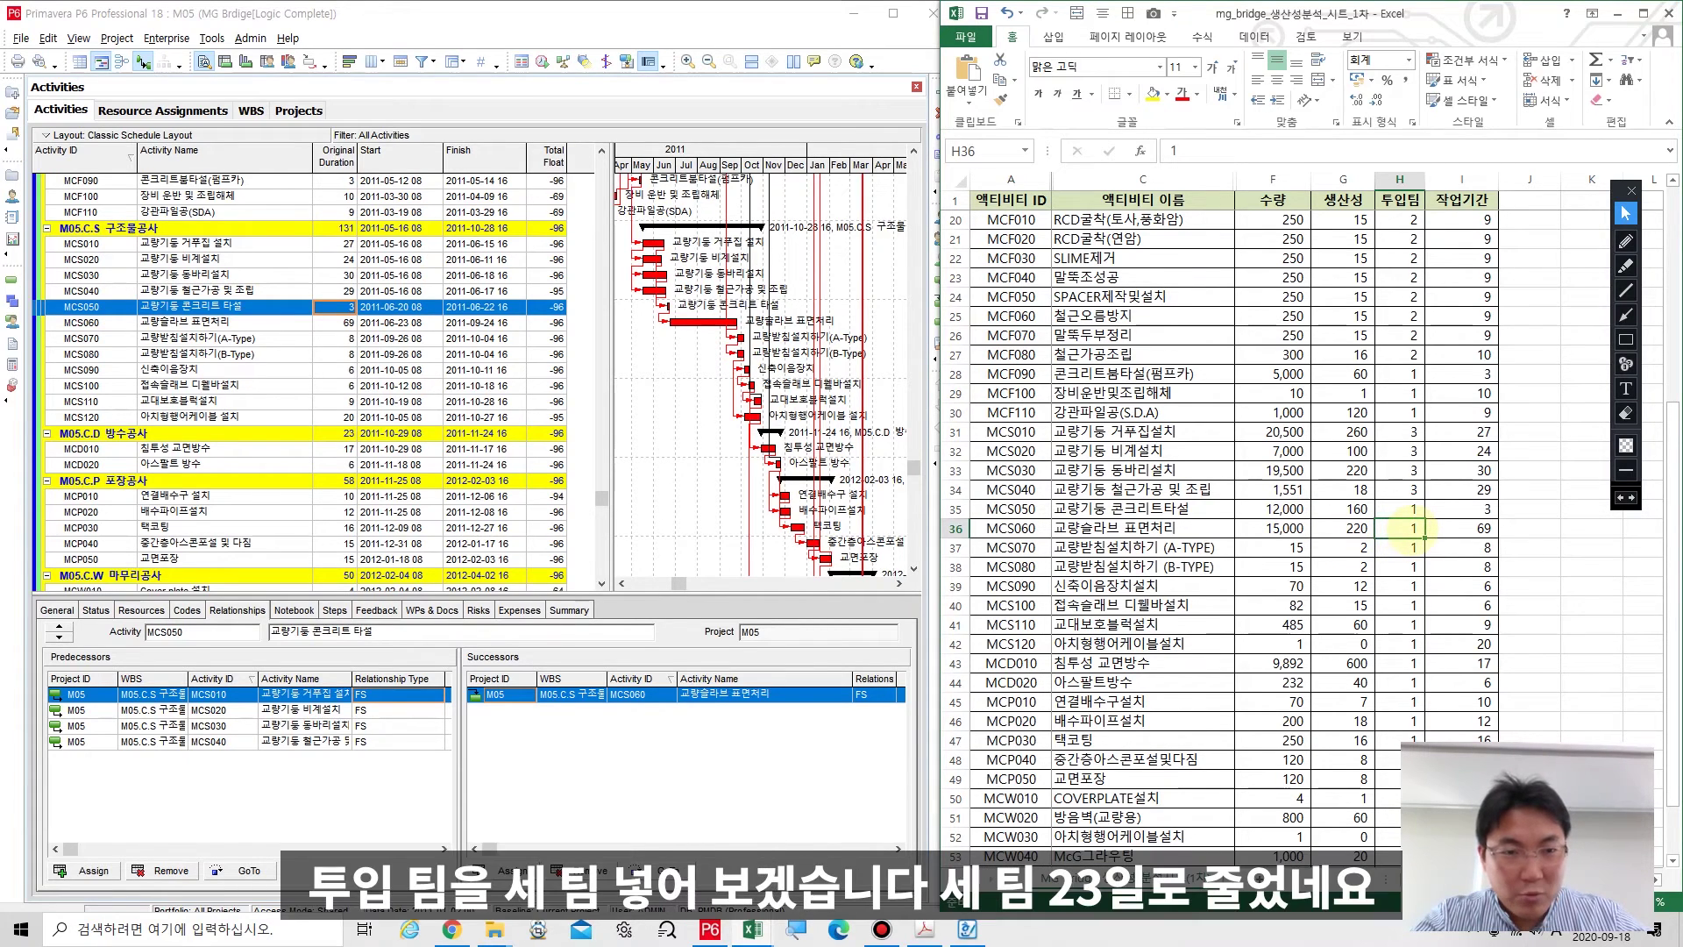
pyautogui.write('3')
pyautogui.press('Return')
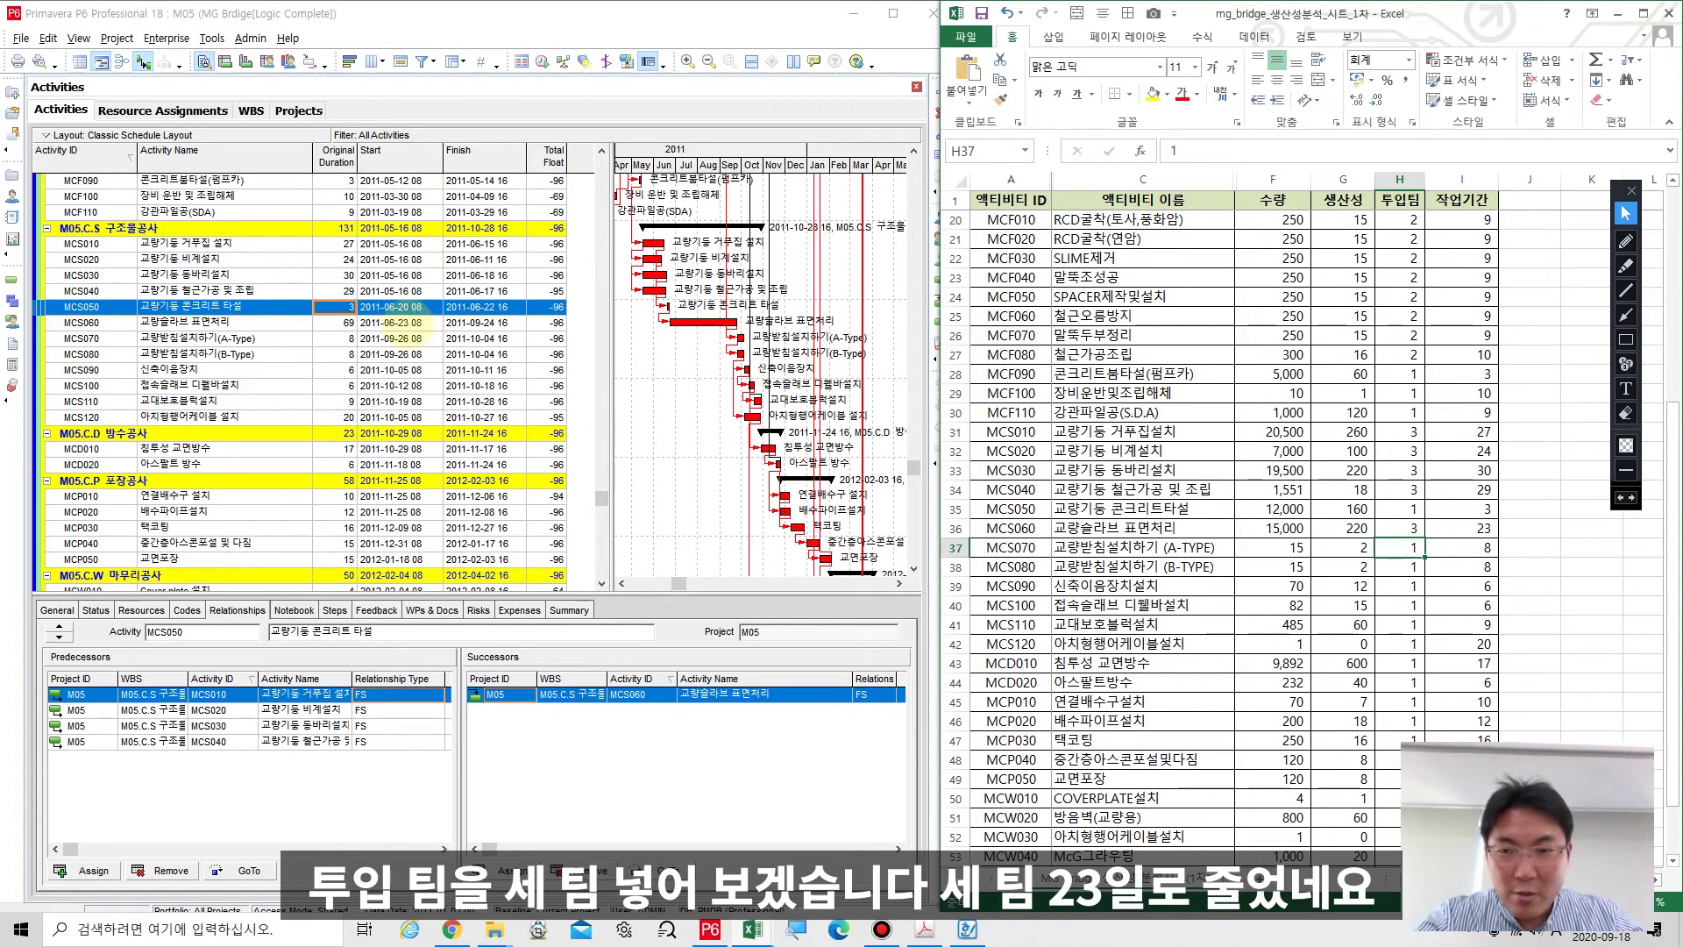
# Set the MCS060 교량슬라브 표면처리 original duration to 23 in Primavera P6 and reschedule the project.
pyautogui.click(386, 324)
pyautogui.write('2')
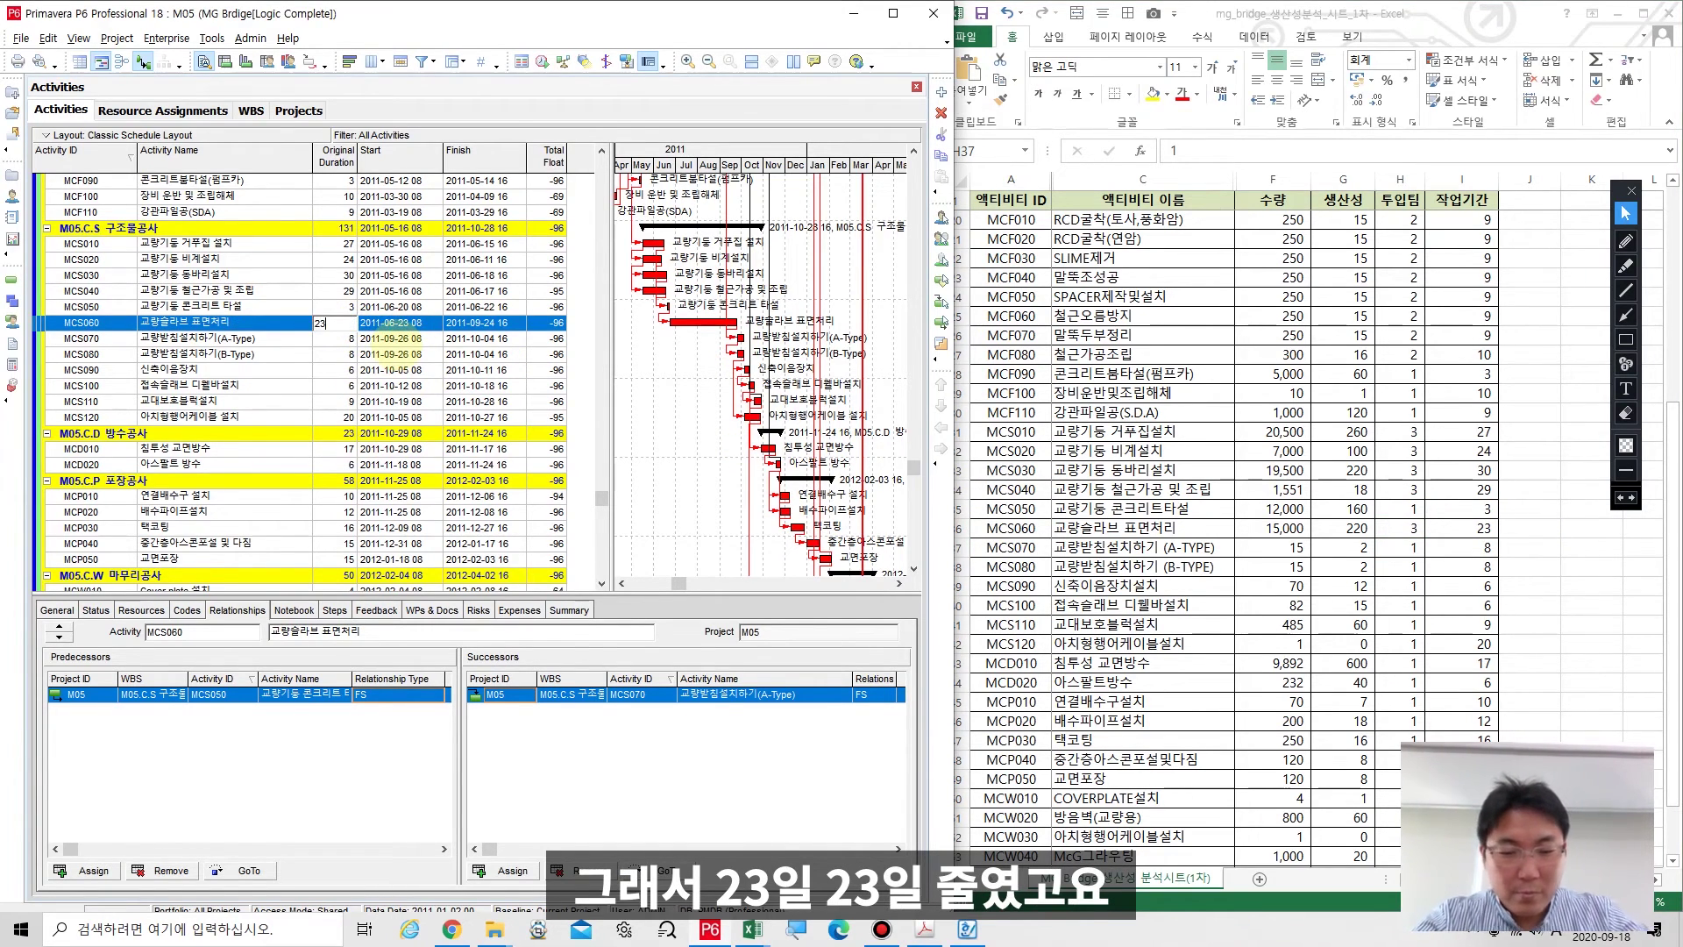
pyautogui.write('3')
pyautogui.press('Return')
pyautogui.press('F9')
pyautogui.press('Return')
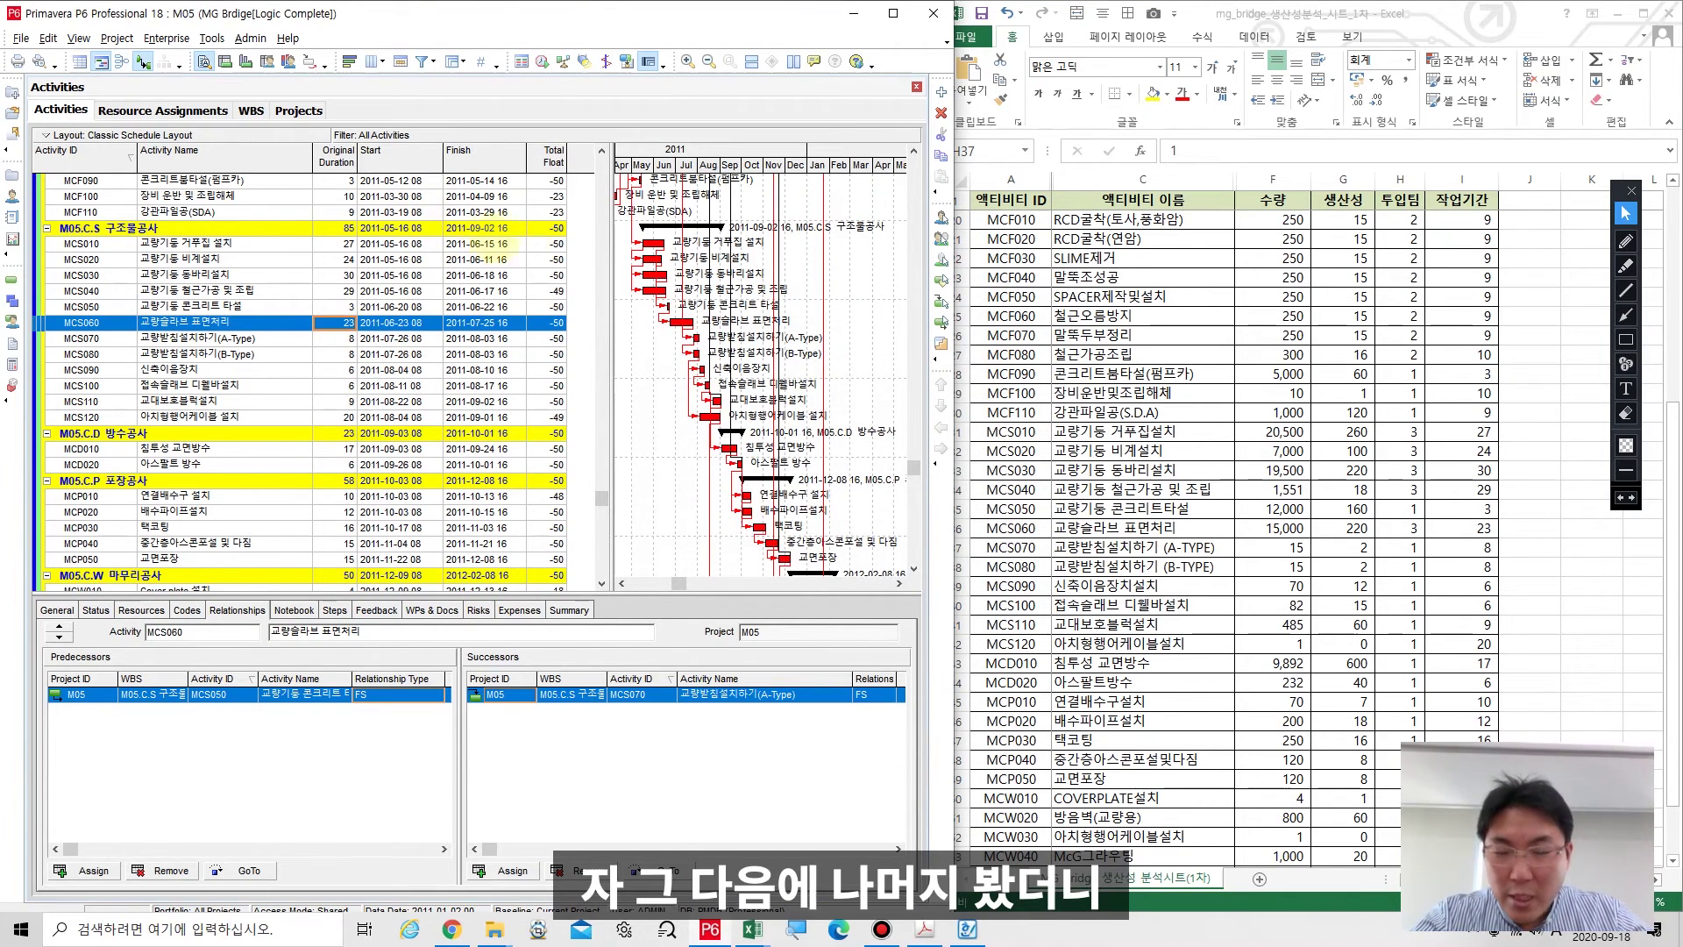
# Switch to the Excel sheet and set the 투입팀 of MCD010 침투성 교면방수 to 2.
pyautogui.hotkey('alt', 'Tab')
pyautogui.scroll(-2, 1319, 434)
pyautogui.scroll(-1, 1322, 434)
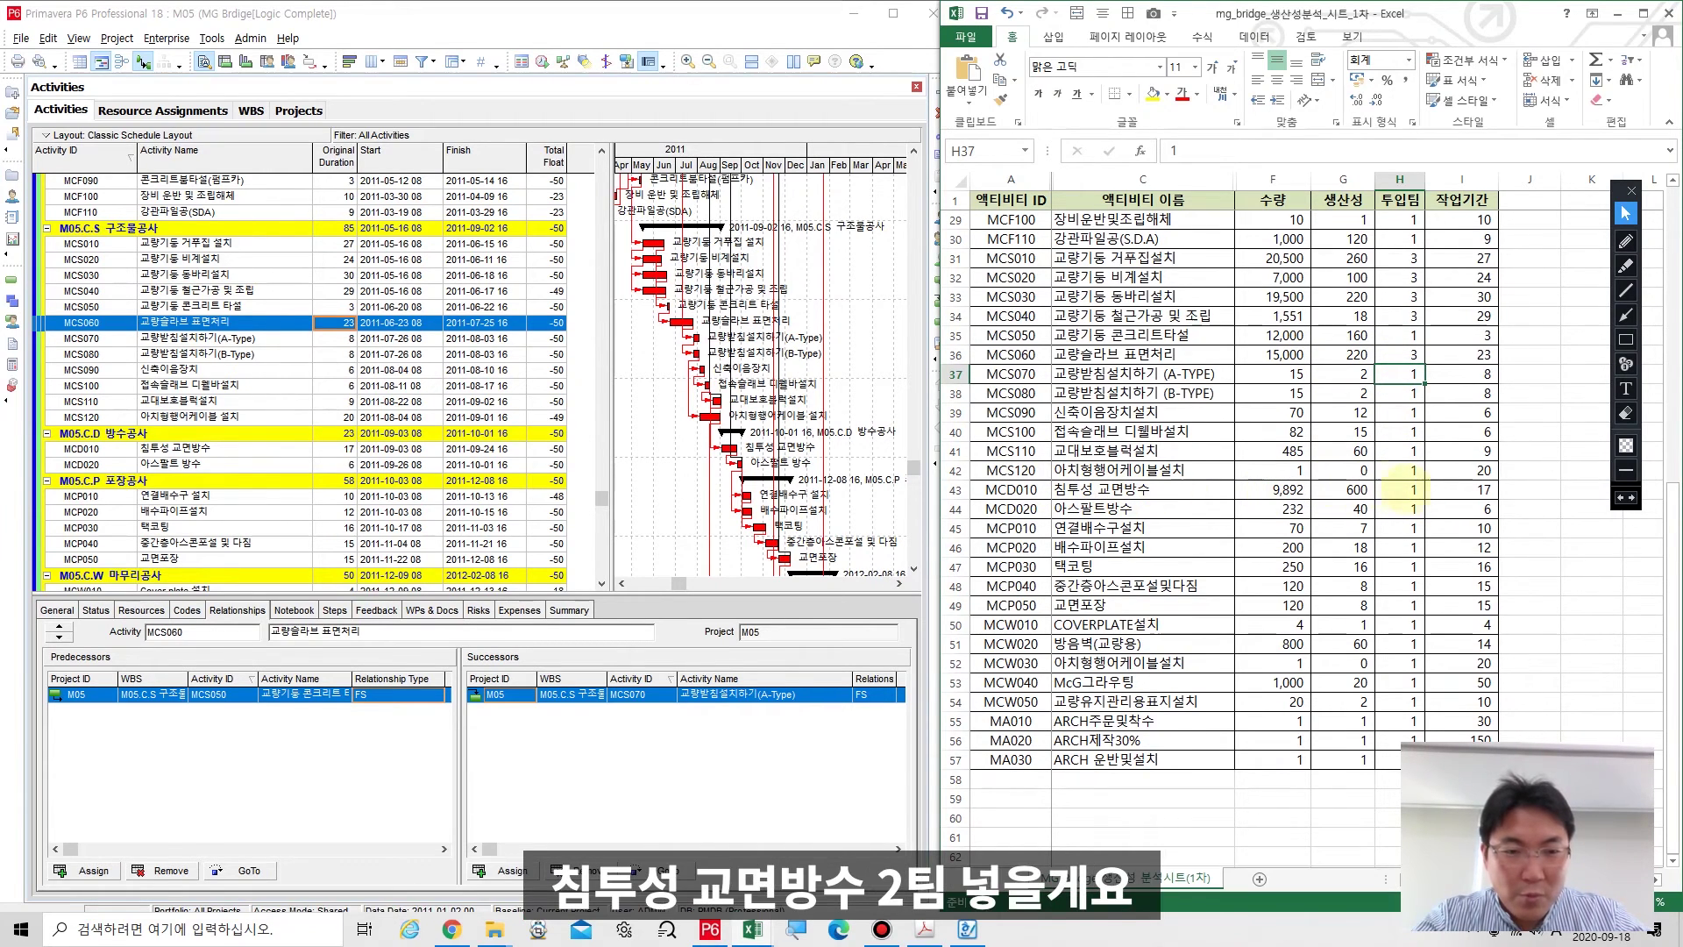
pyautogui.click(1412, 489)
pyautogui.write('2')
pyautogui.press('Return')
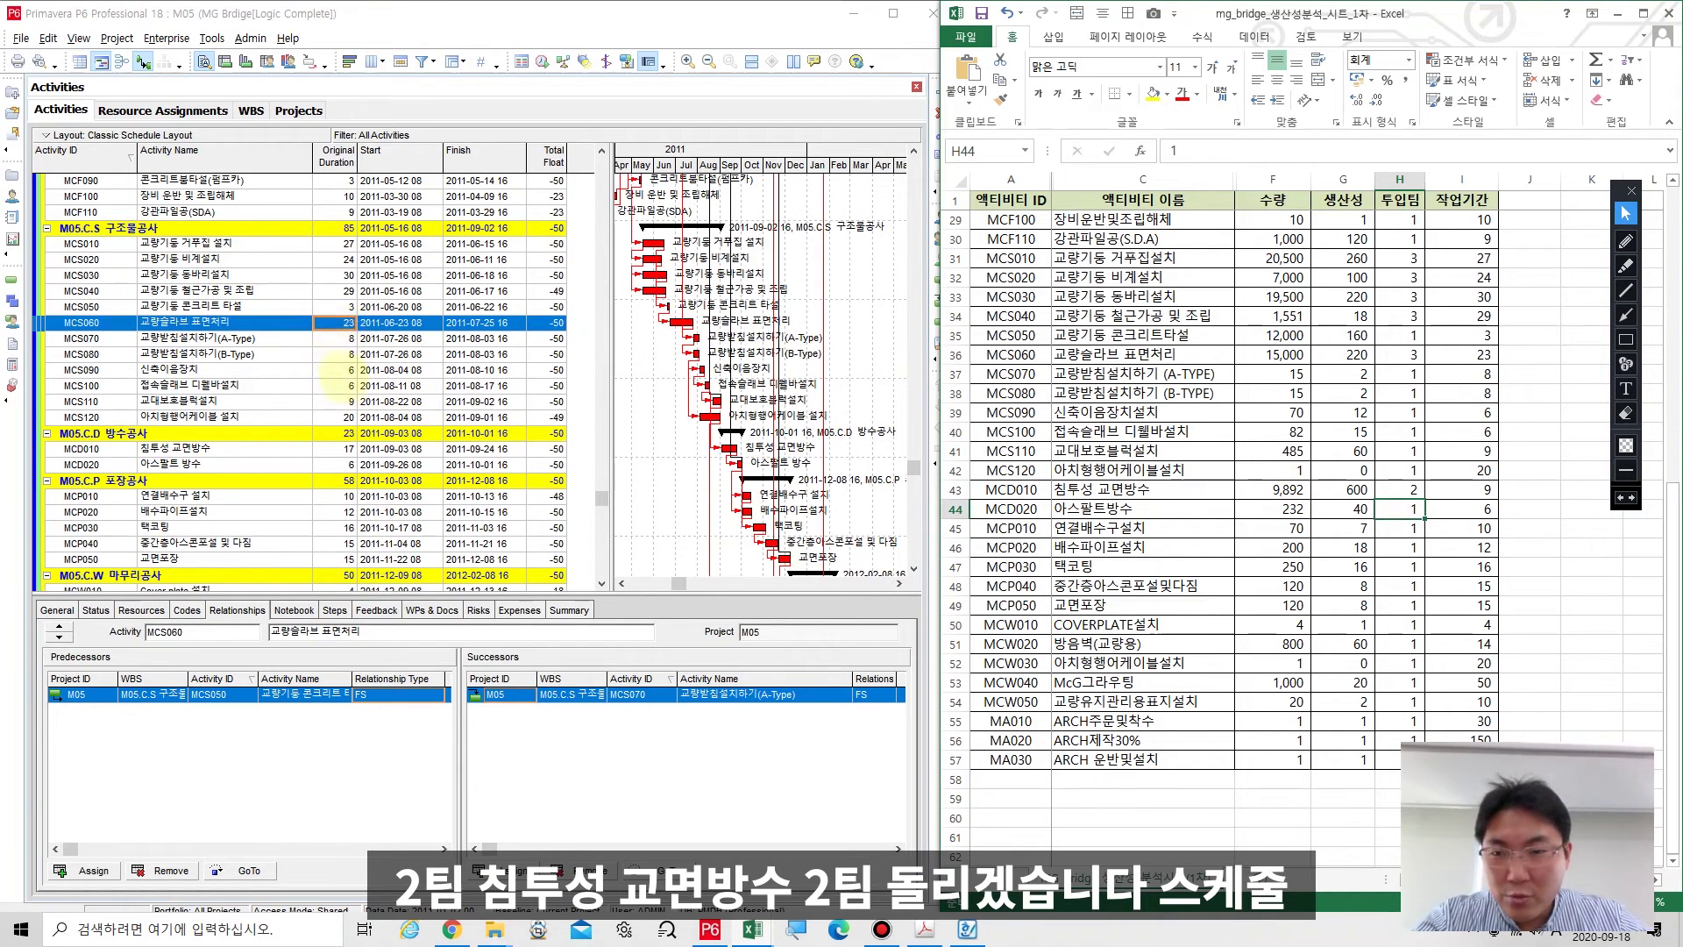
# Set the MCD010 침투성 교면방수 original duration to 9 in Primavera P6 and reschedule the project.
pyautogui.click(336, 449)
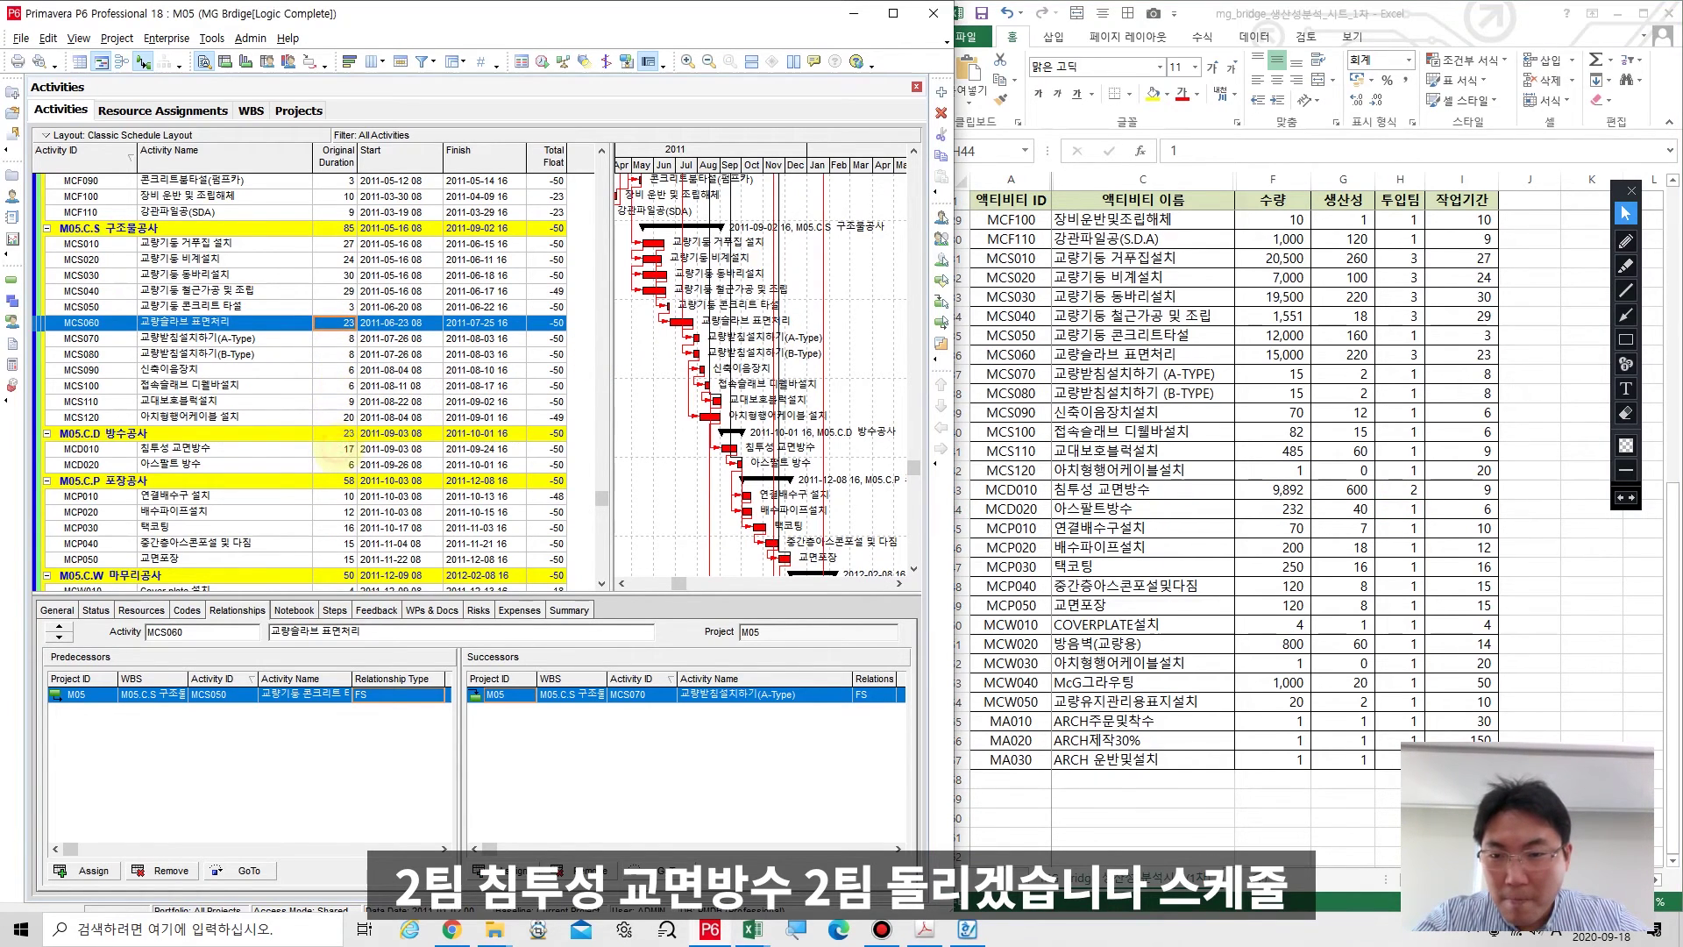
pyautogui.write('9')
pyautogui.press('Return')
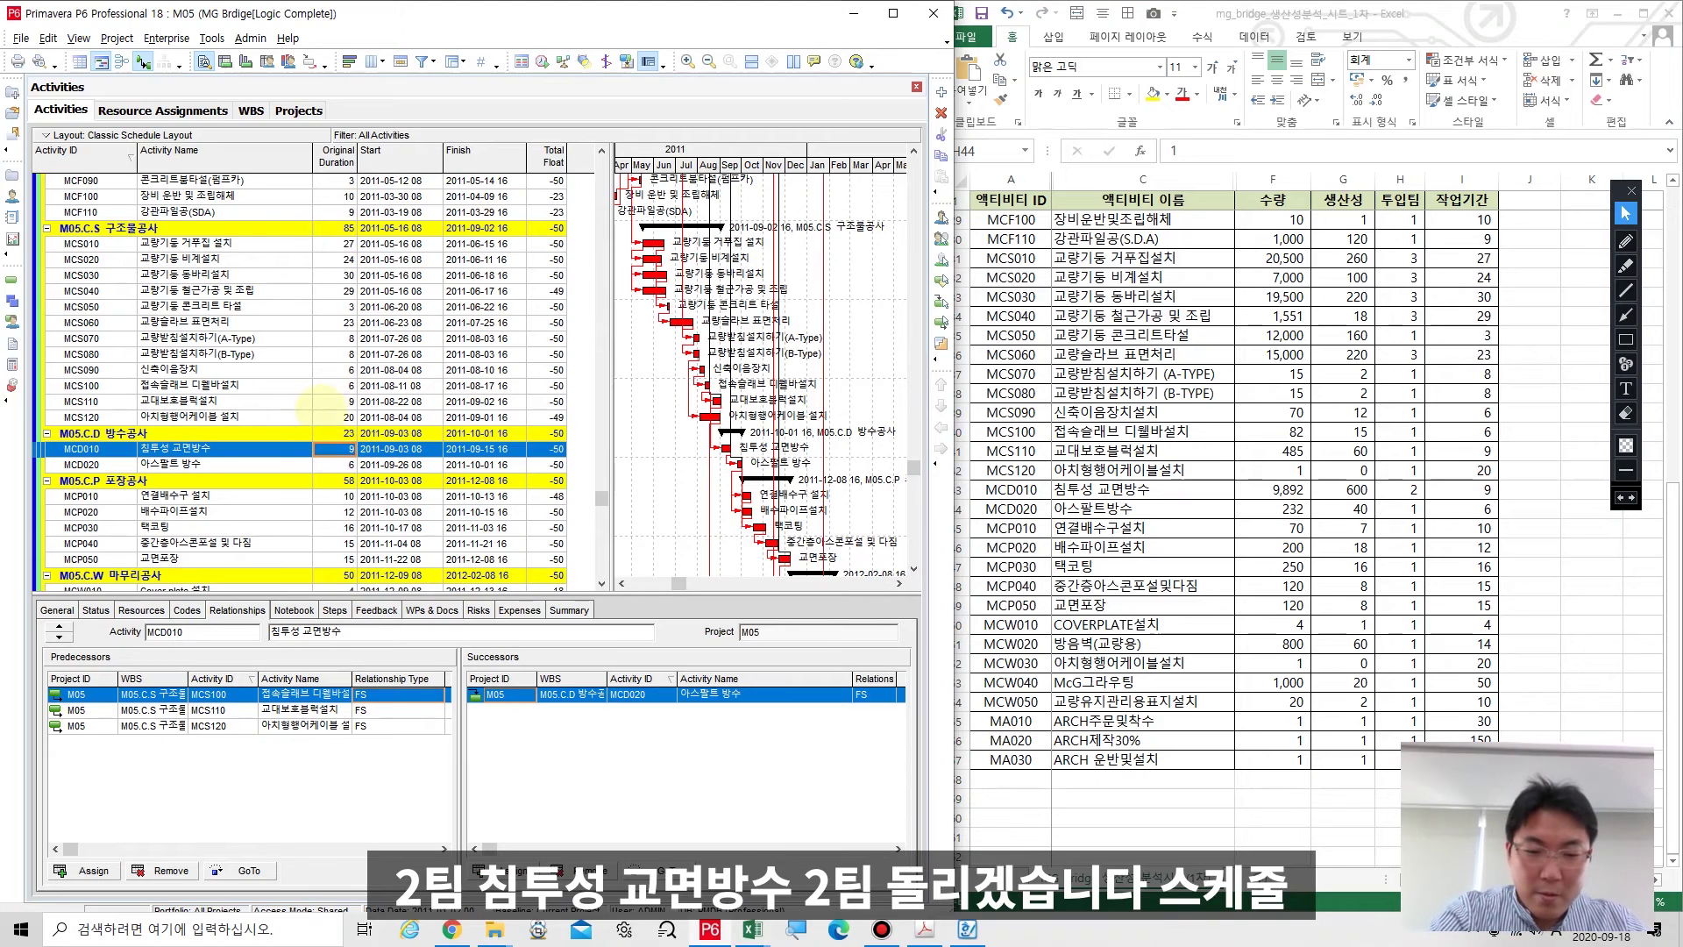
pyautogui.click(543, 62)
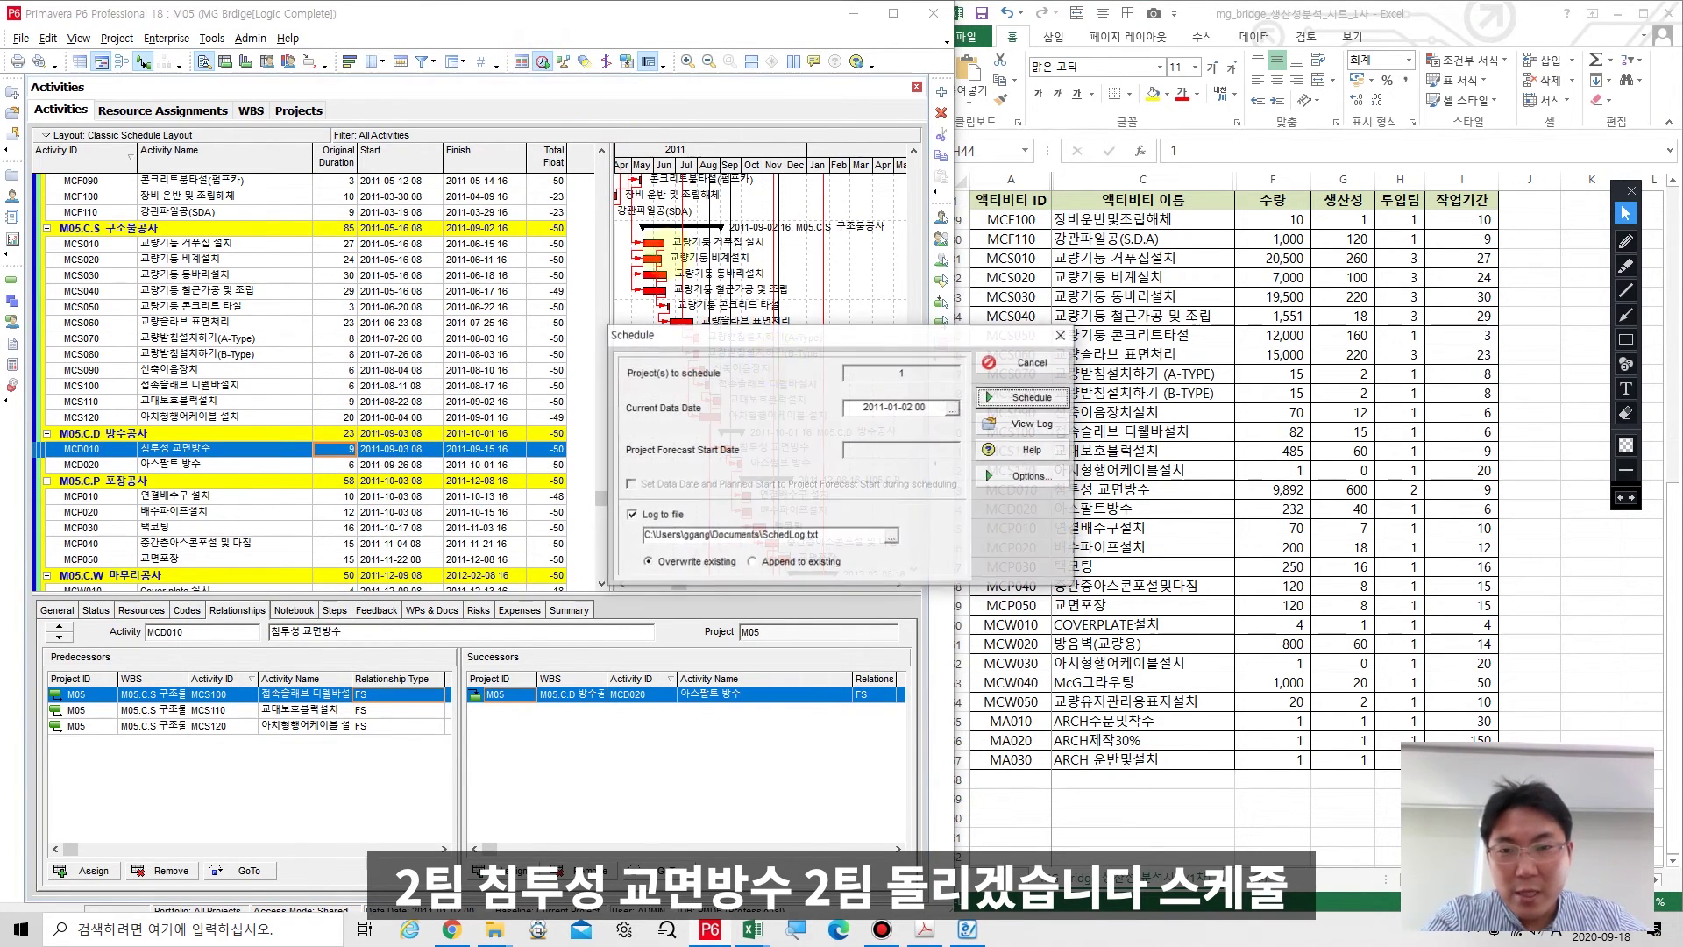
pyautogui.click(1026, 397)
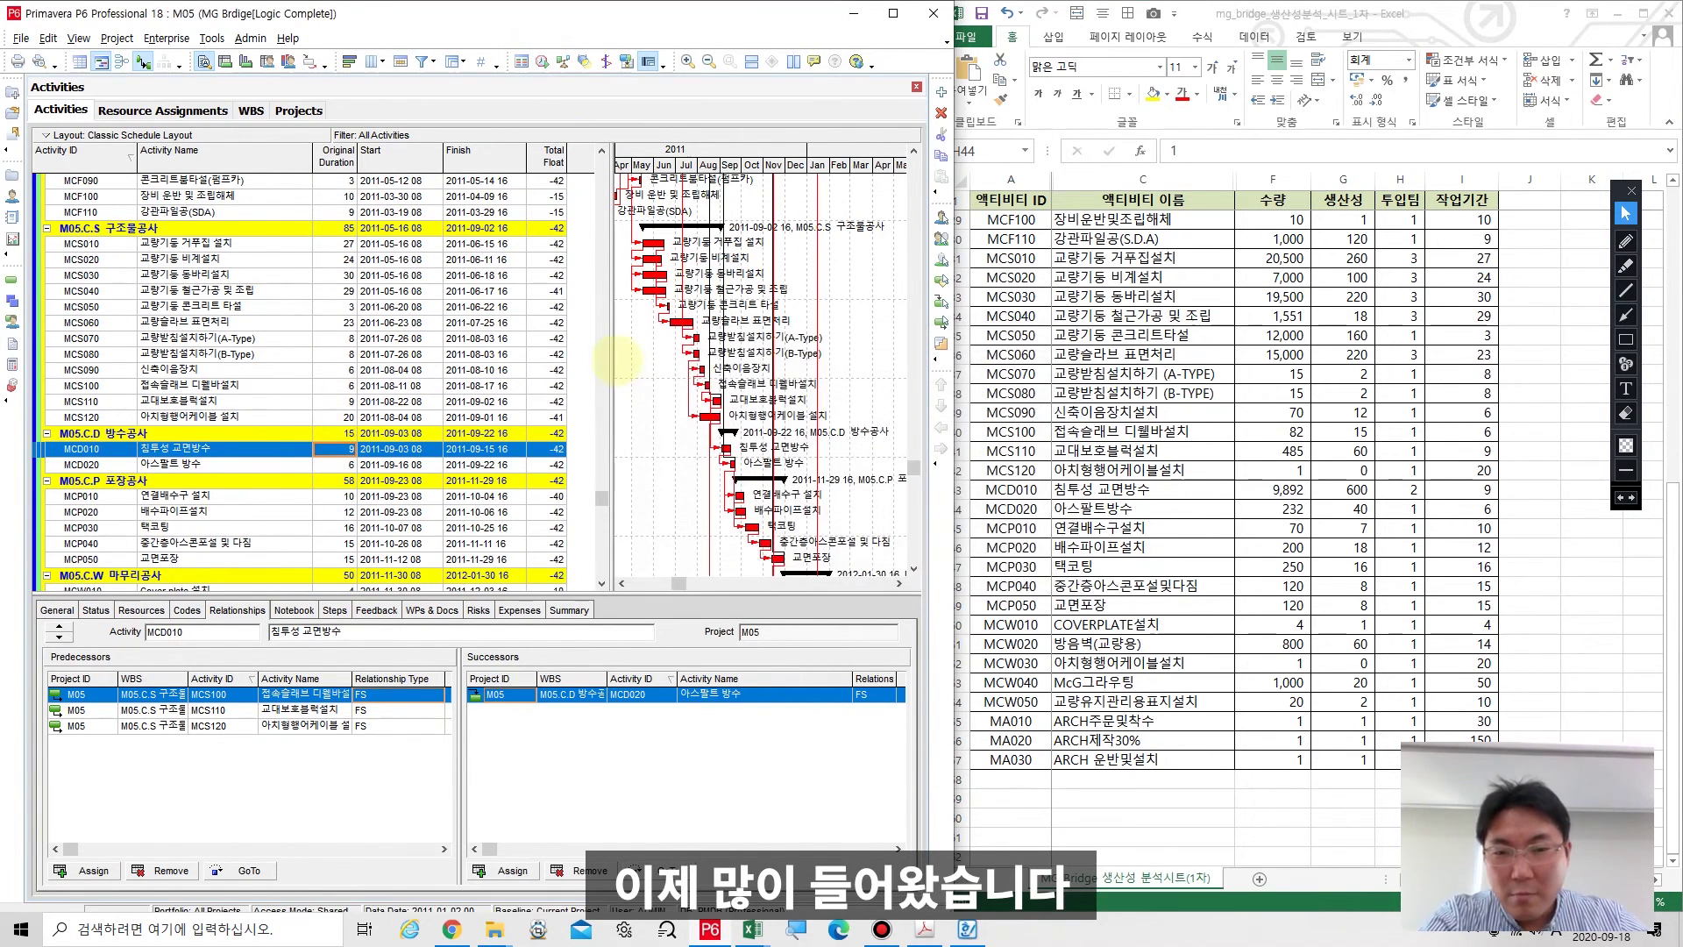
# Switch to the Excel sheet and set the 투입팀 of MCP020 배수파이프설치 and MCP030 택코팅 to 2 each.
pyautogui.scroll(-2, 616, 360)
pyautogui.scroll(-2, 769, 351)
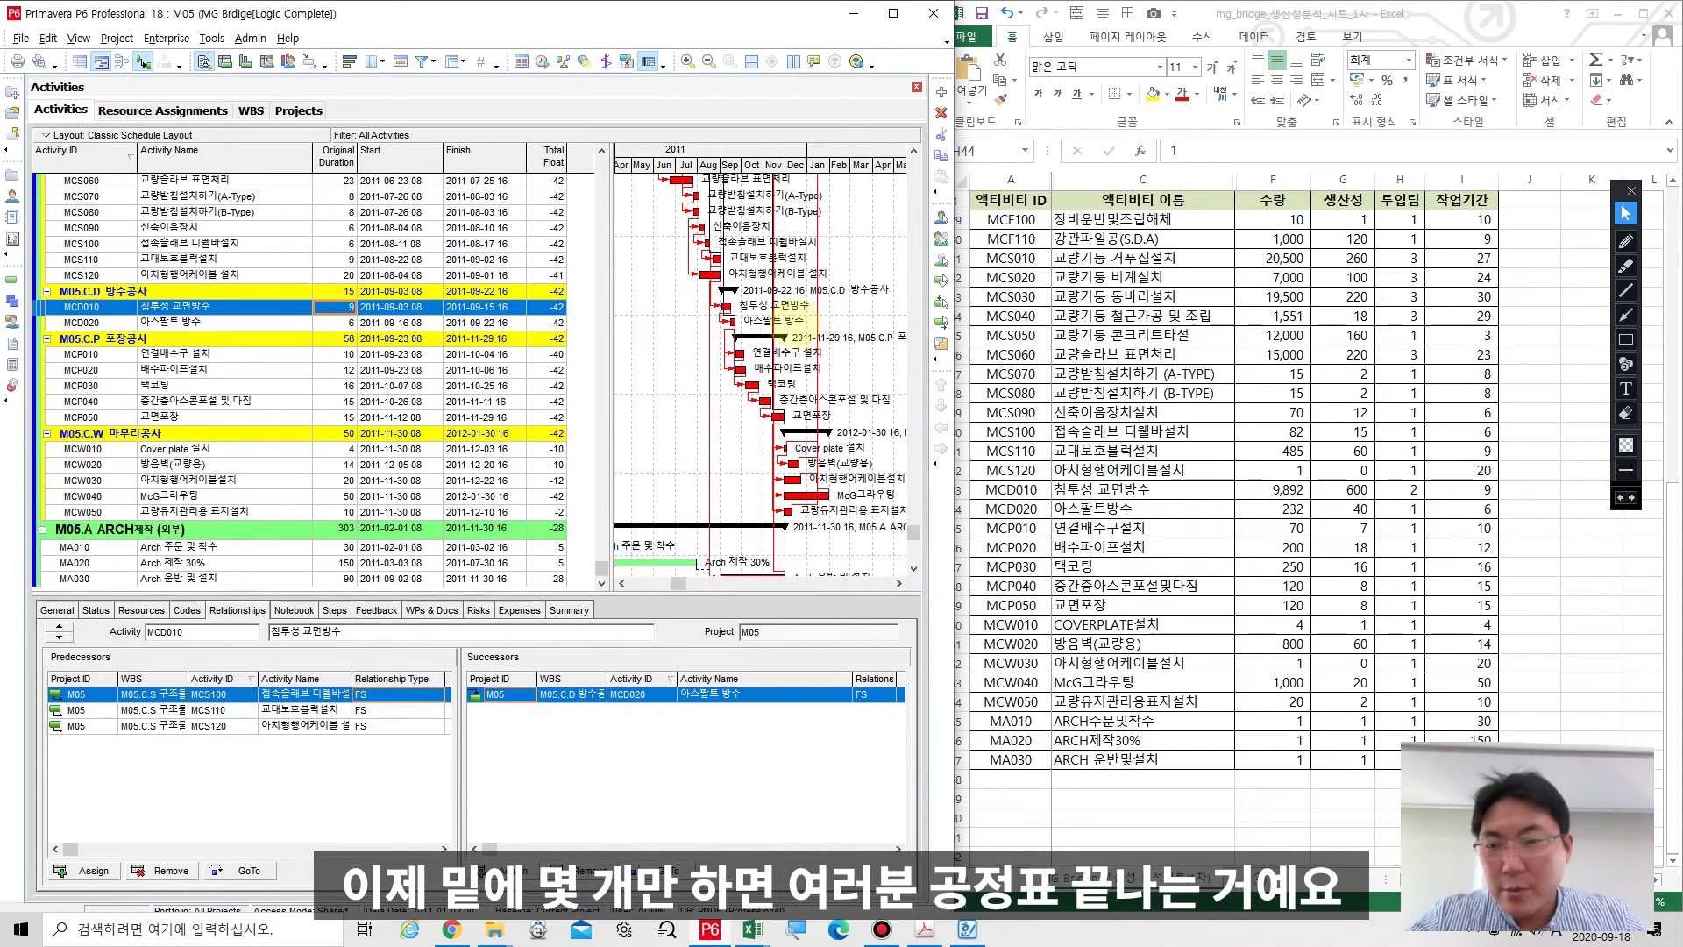
pyautogui.click(1267, 457)
pyautogui.scroll(-1, 1335, 416)
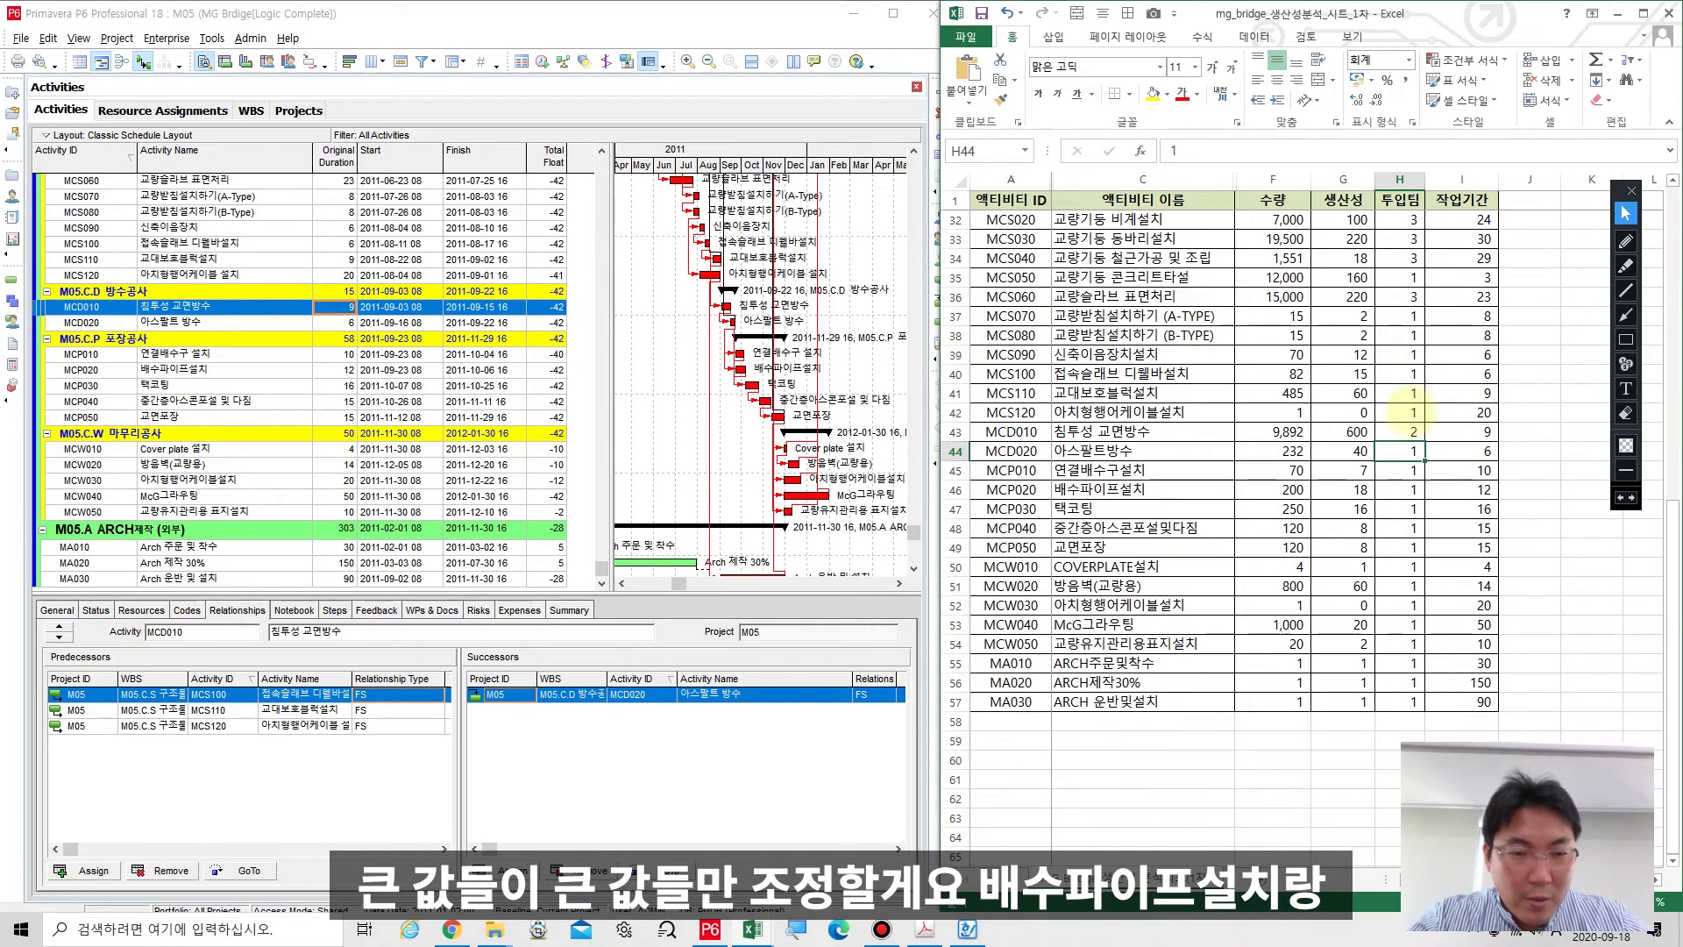
pyautogui.click(1403, 413)
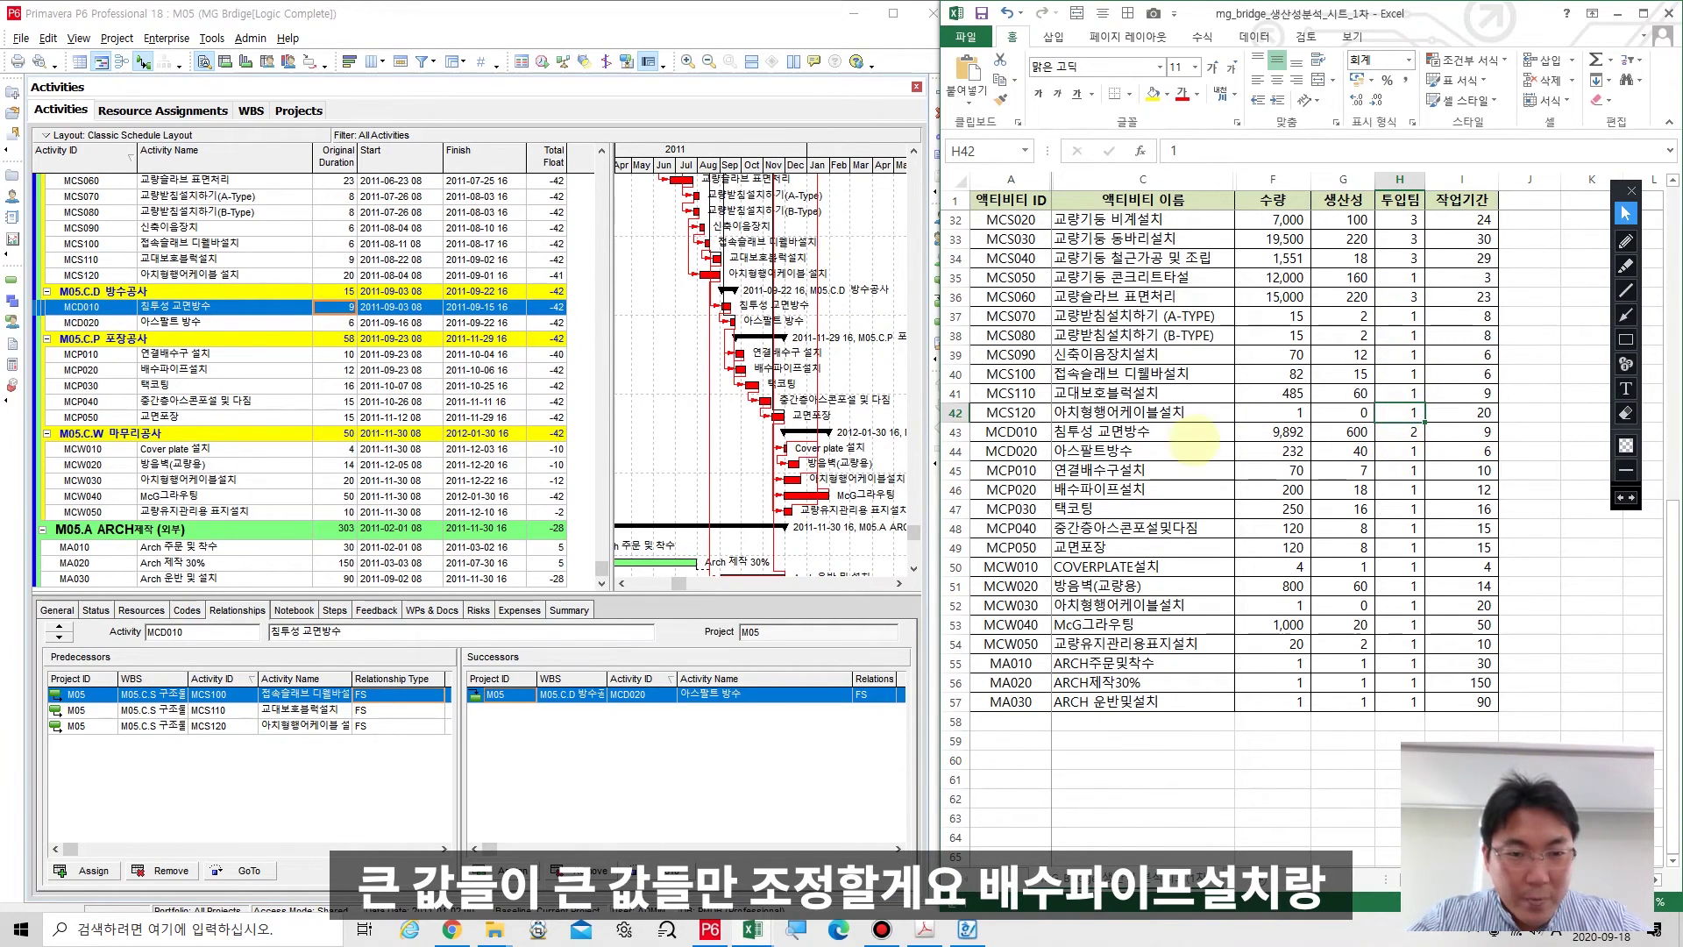
pyautogui.moveTo(1131, 431); pyautogui.dragTo(1289, 434)
pyautogui.click(1403, 489)
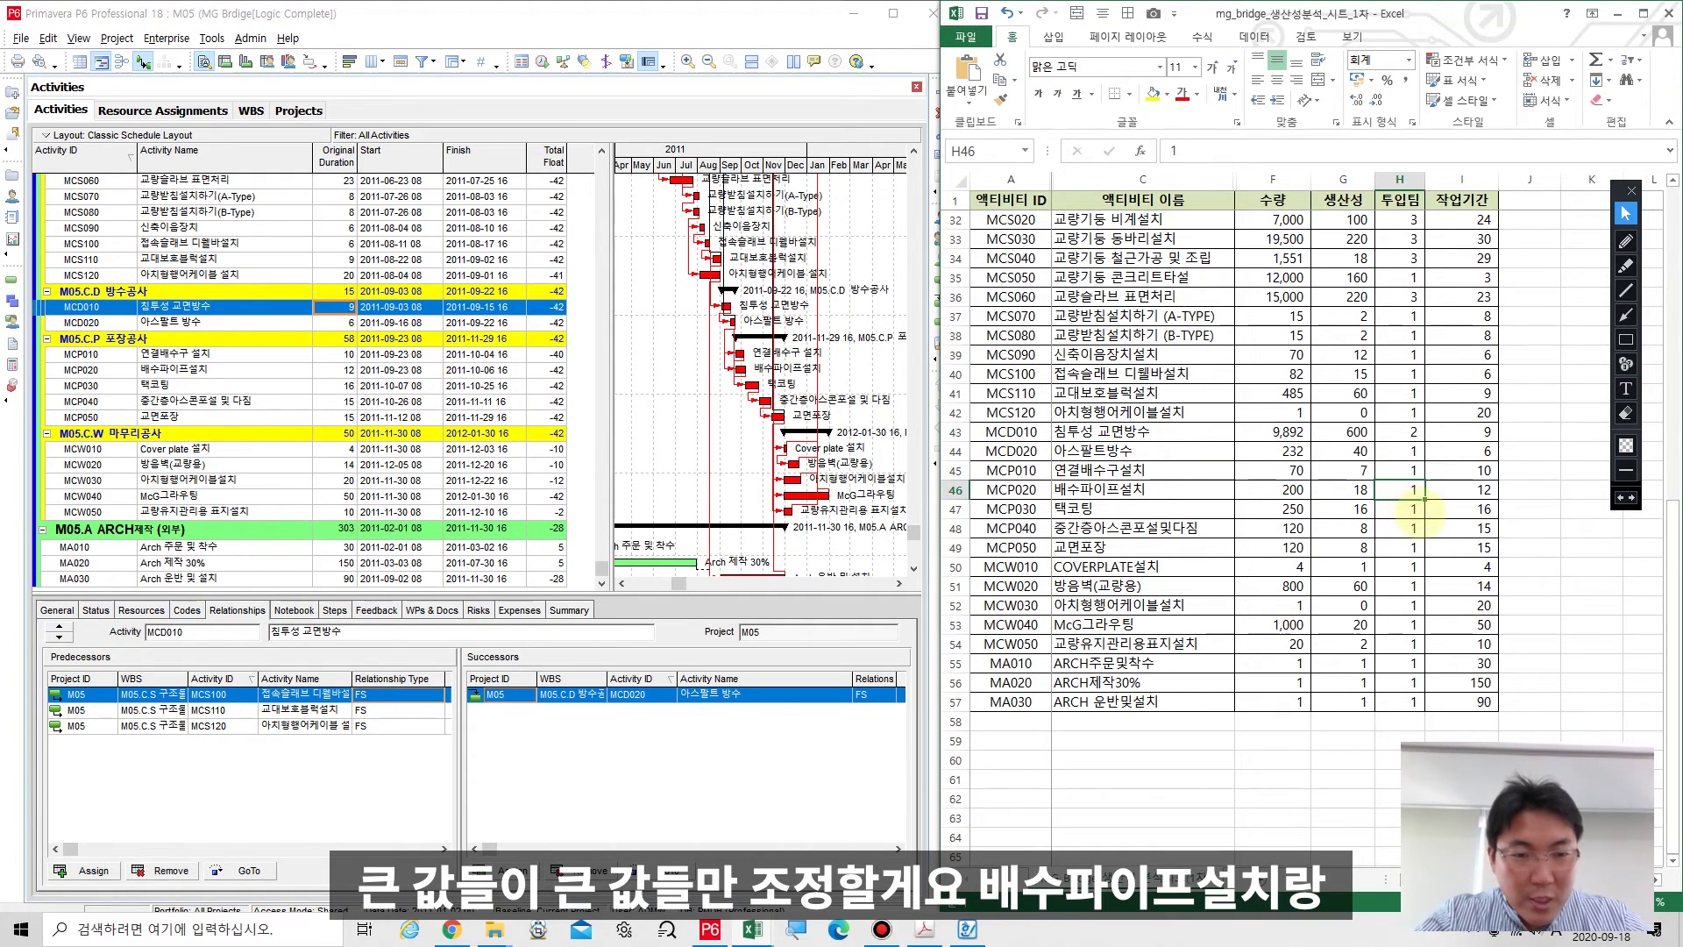
pyautogui.write('2')
pyautogui.press('Return')
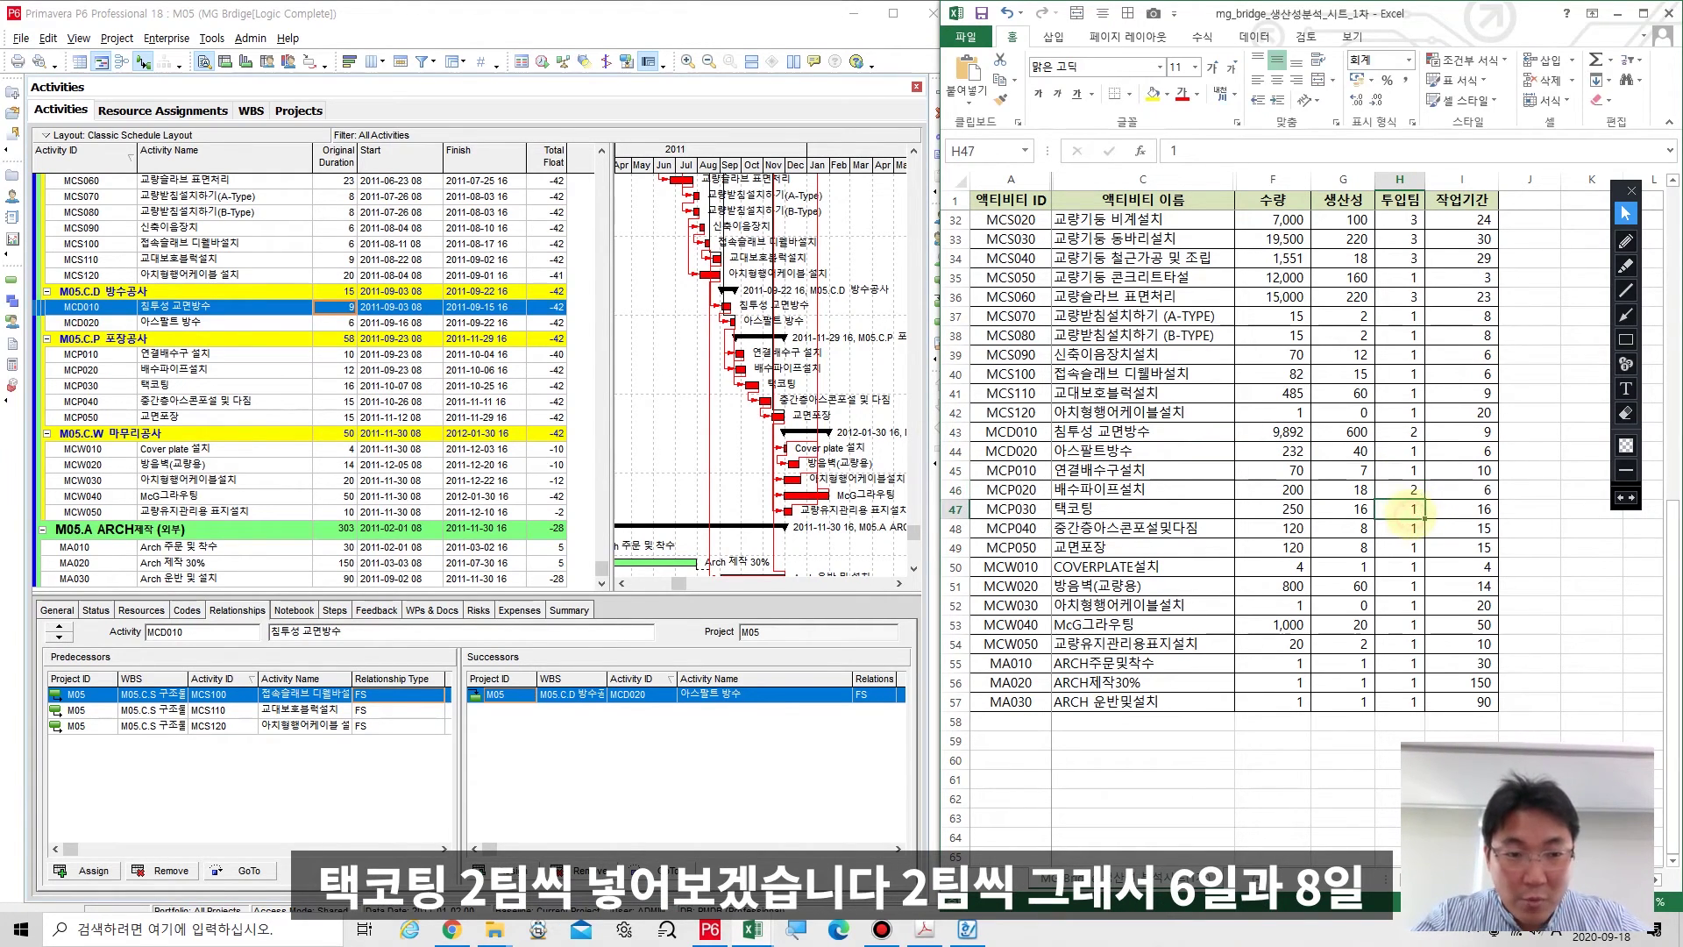
pyautogui.write('2')
pyautogui.press('Return')
pyautogui.moveTo(1463, 489); pyautogui.dragTo(1413, 509)
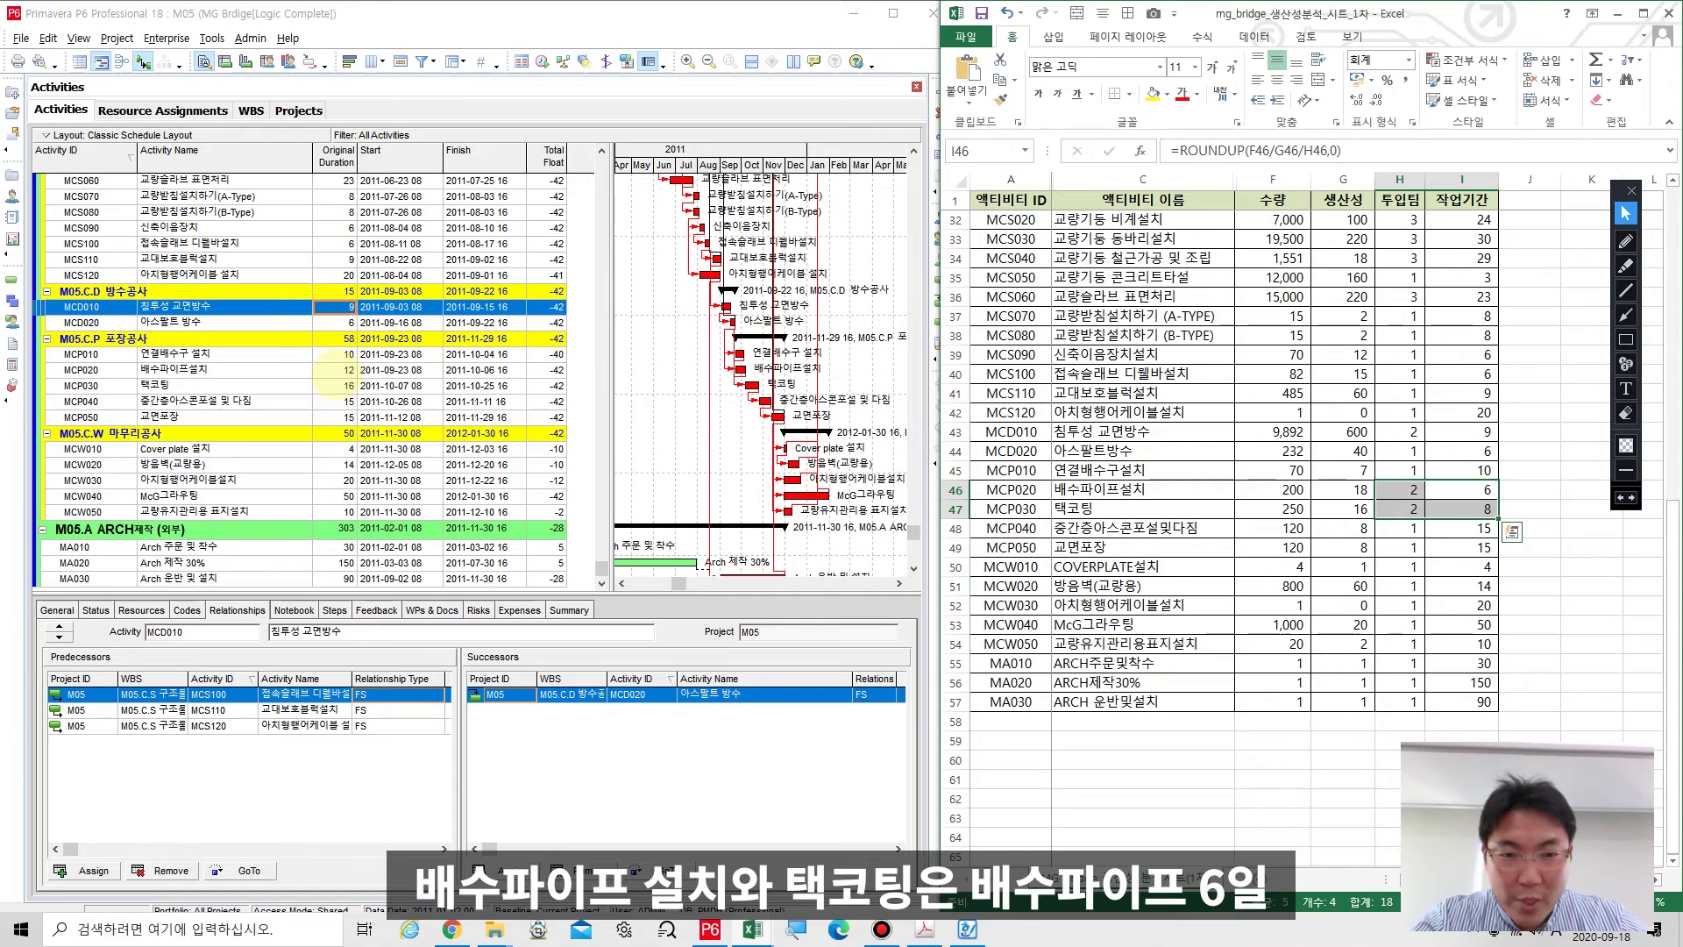
# In Primavera P6, set the original duration of MCP020 배수파이프설치 to 6 and MCP030 택코팅 to 8, and reschedule the project.
pyautogui.click(337, 370)
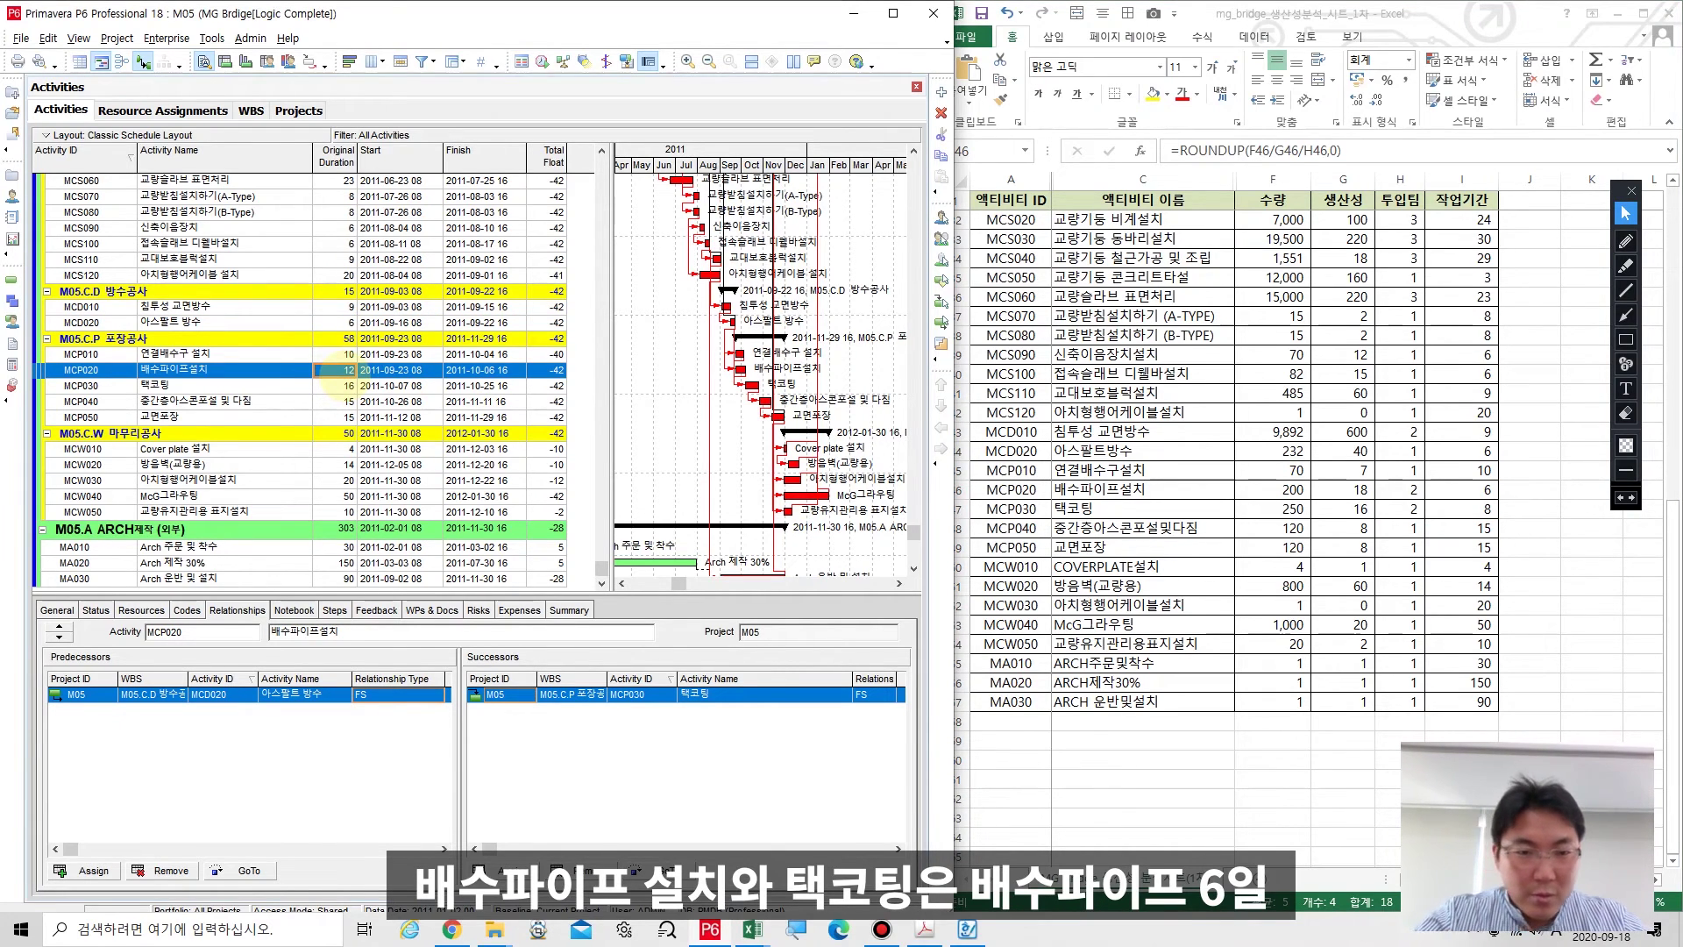
pyautogui.write('6')
pyautogui.click(330, 386)
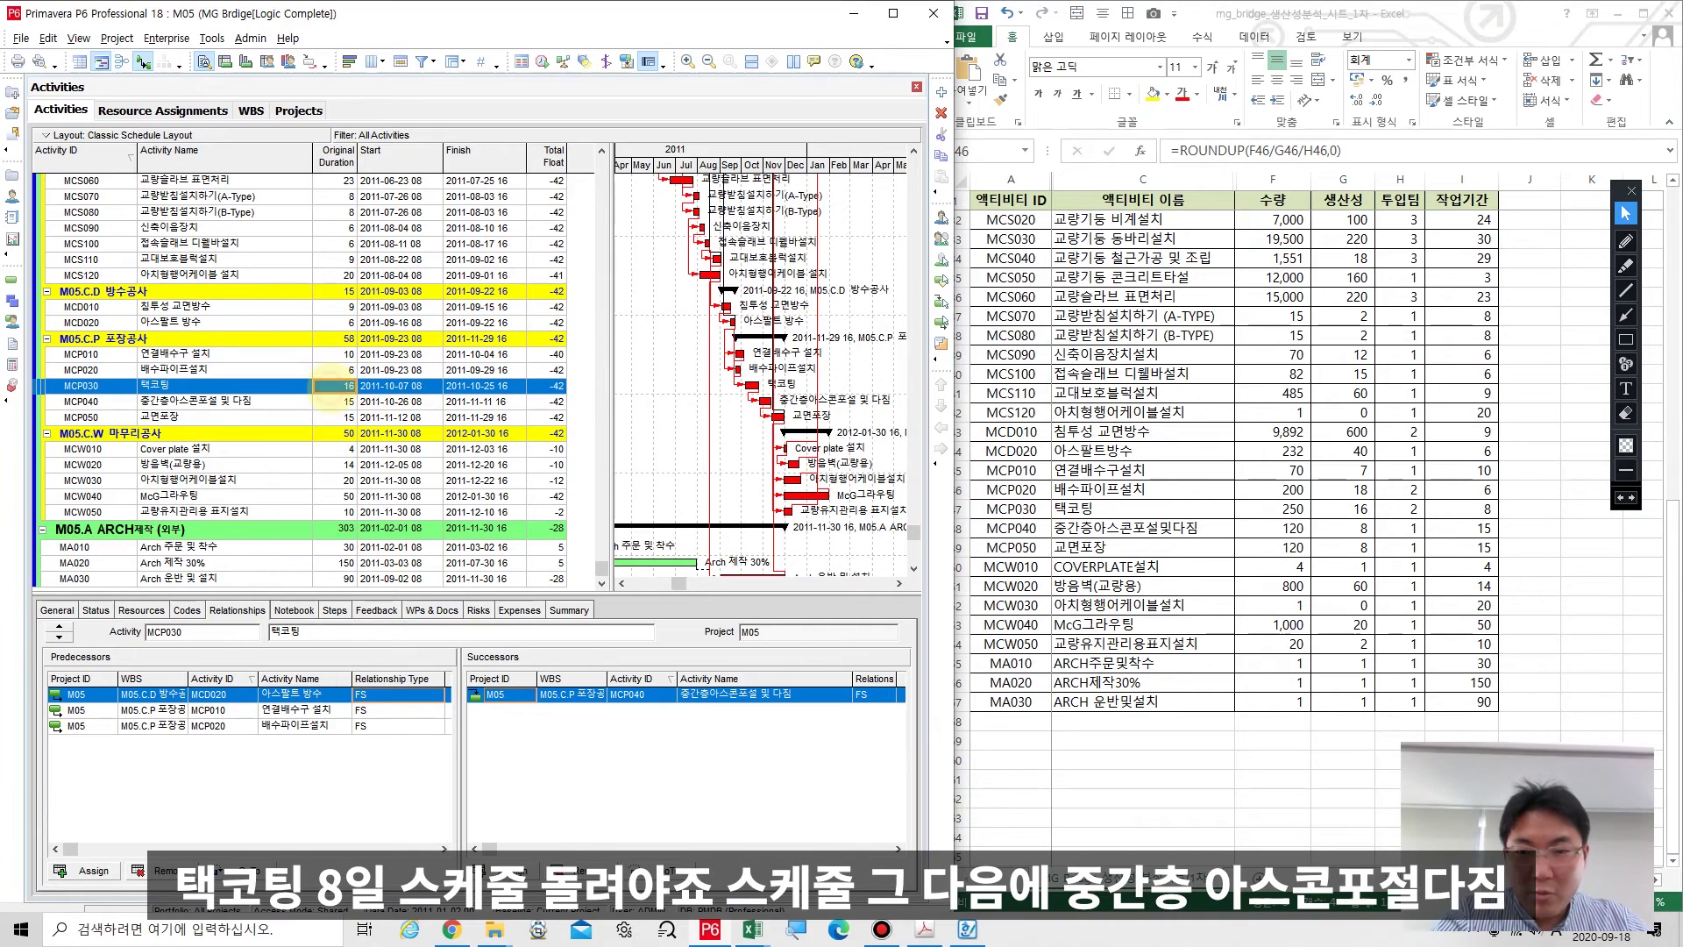
pyautogui.write('8')
pyautogui.press('Return')
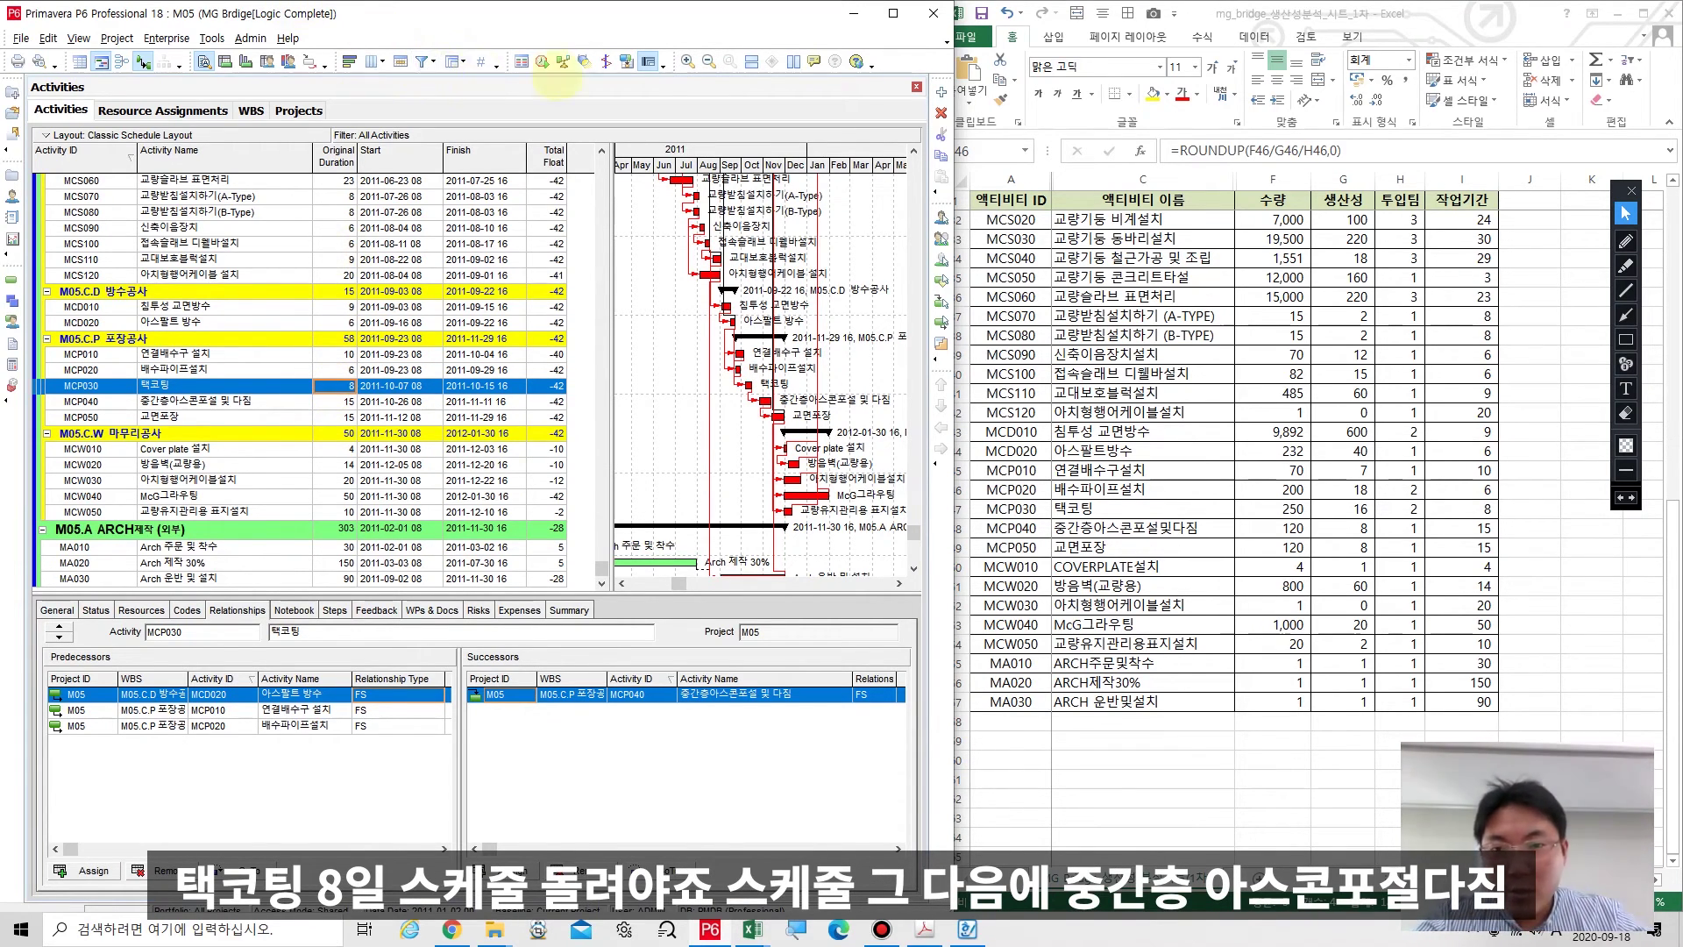
pyautogui.click(542, 62)
pyautogui.press('Return')
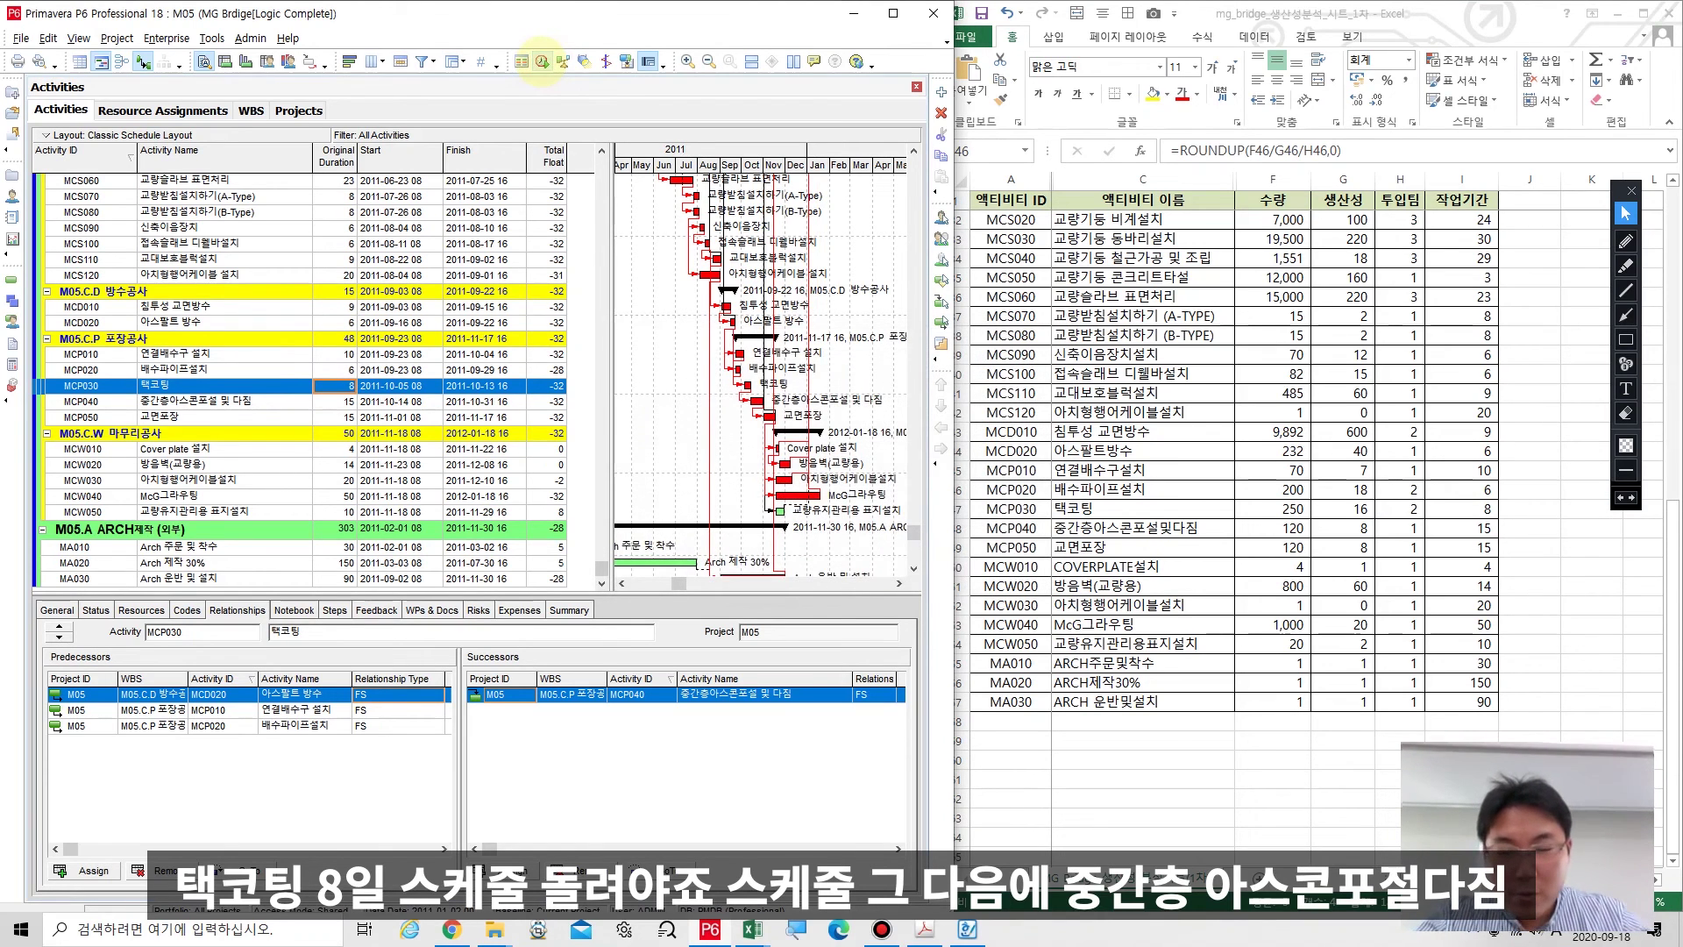
# Switch to the Excel sheet and set the 투입팀 of MCP040 중간층아스콘포설및다짐 and MCP050 교면포장 to 2 each.
pyautogui.moveTo(1413, 489); pyautogui.dragTo(1462, 509)
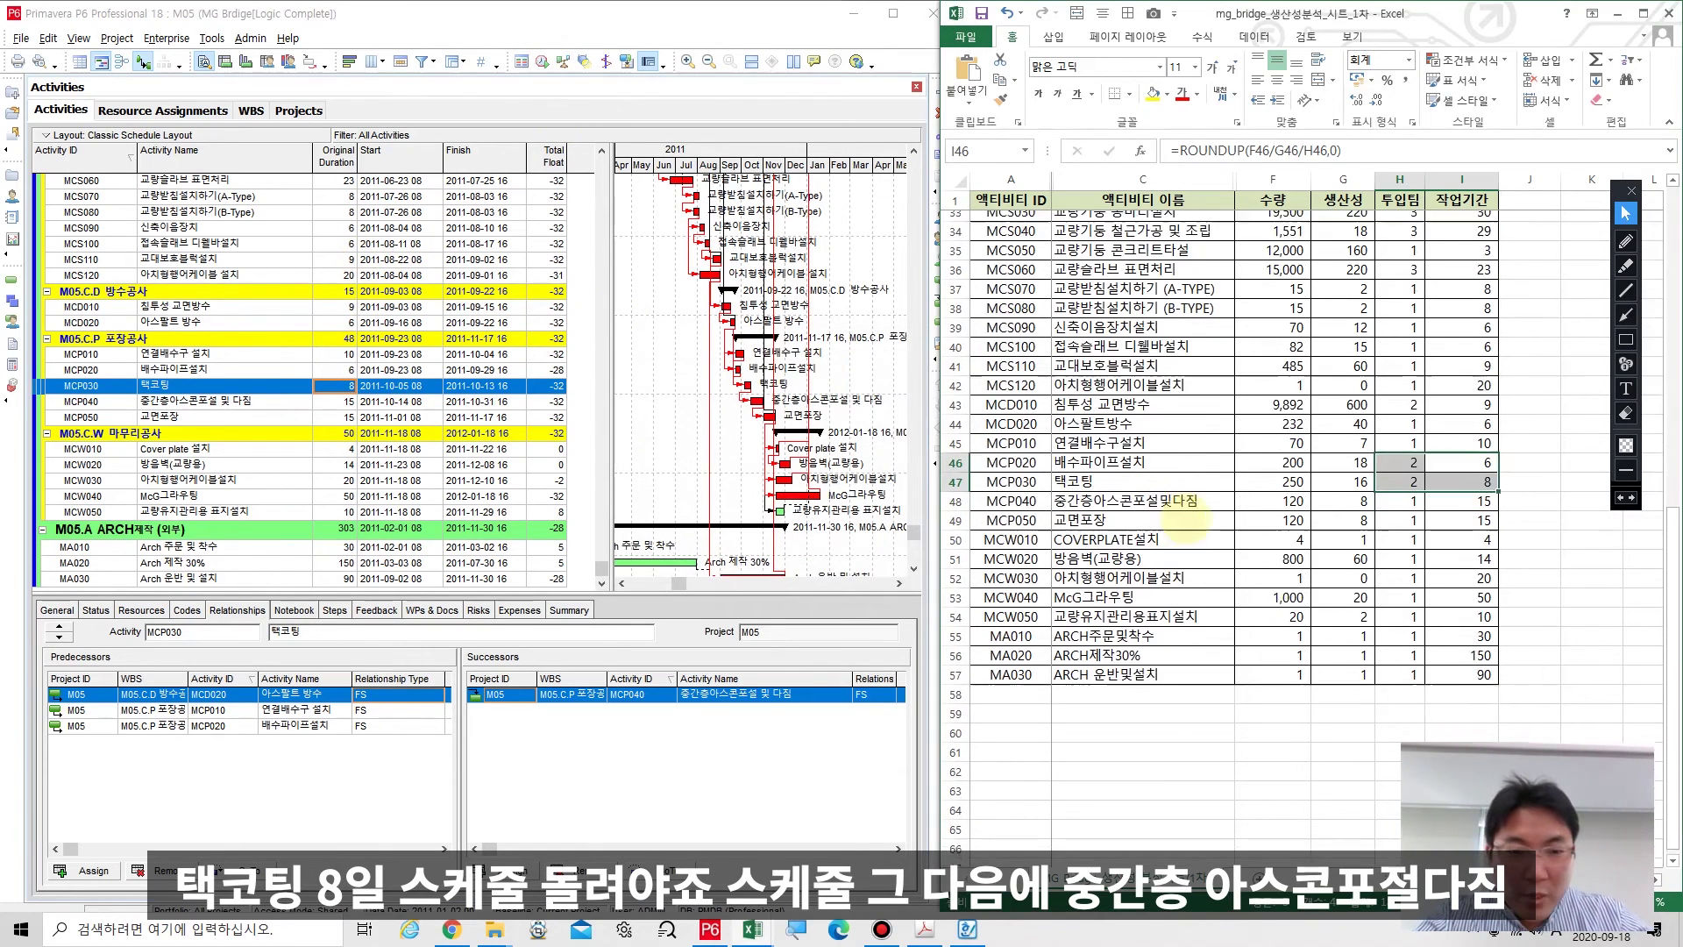
pyautogui.scroll(-3, 1184, 451)
pyautogui.click(1401, 354)
pyautogui.write('2')
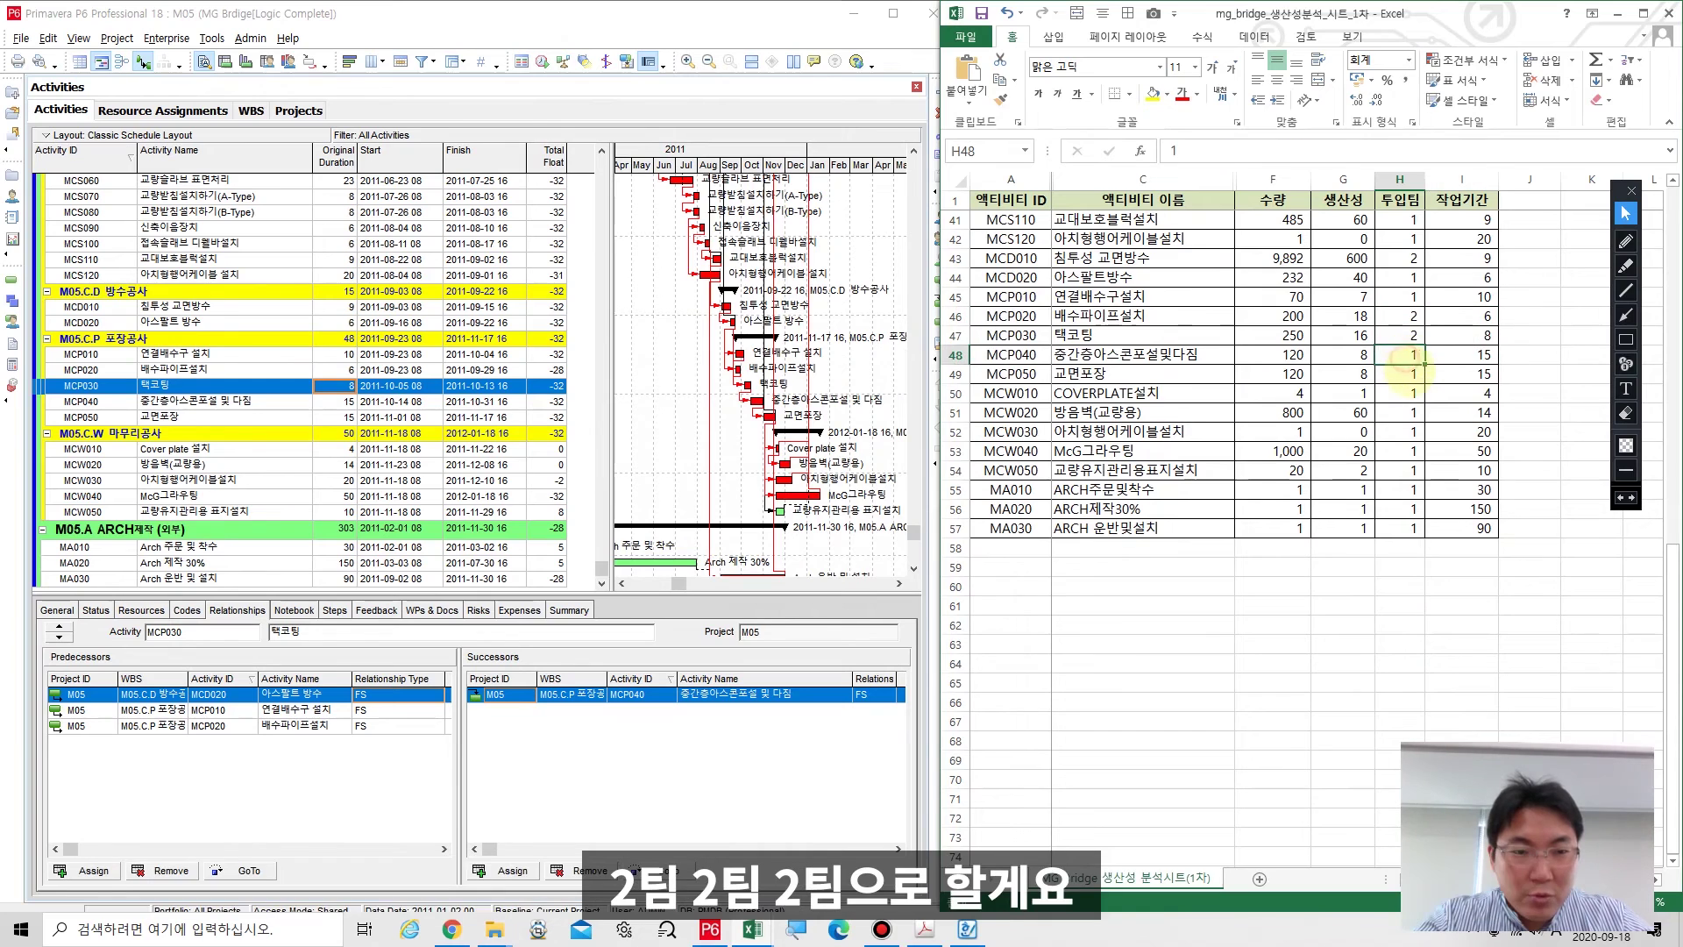
pyautogui.press('Return')
pyautogui.write('2')
pyautogui.click(1513, 507)
pyautogui.moveTo(1462, 355); pyautogui.dragTo(1131, 386)
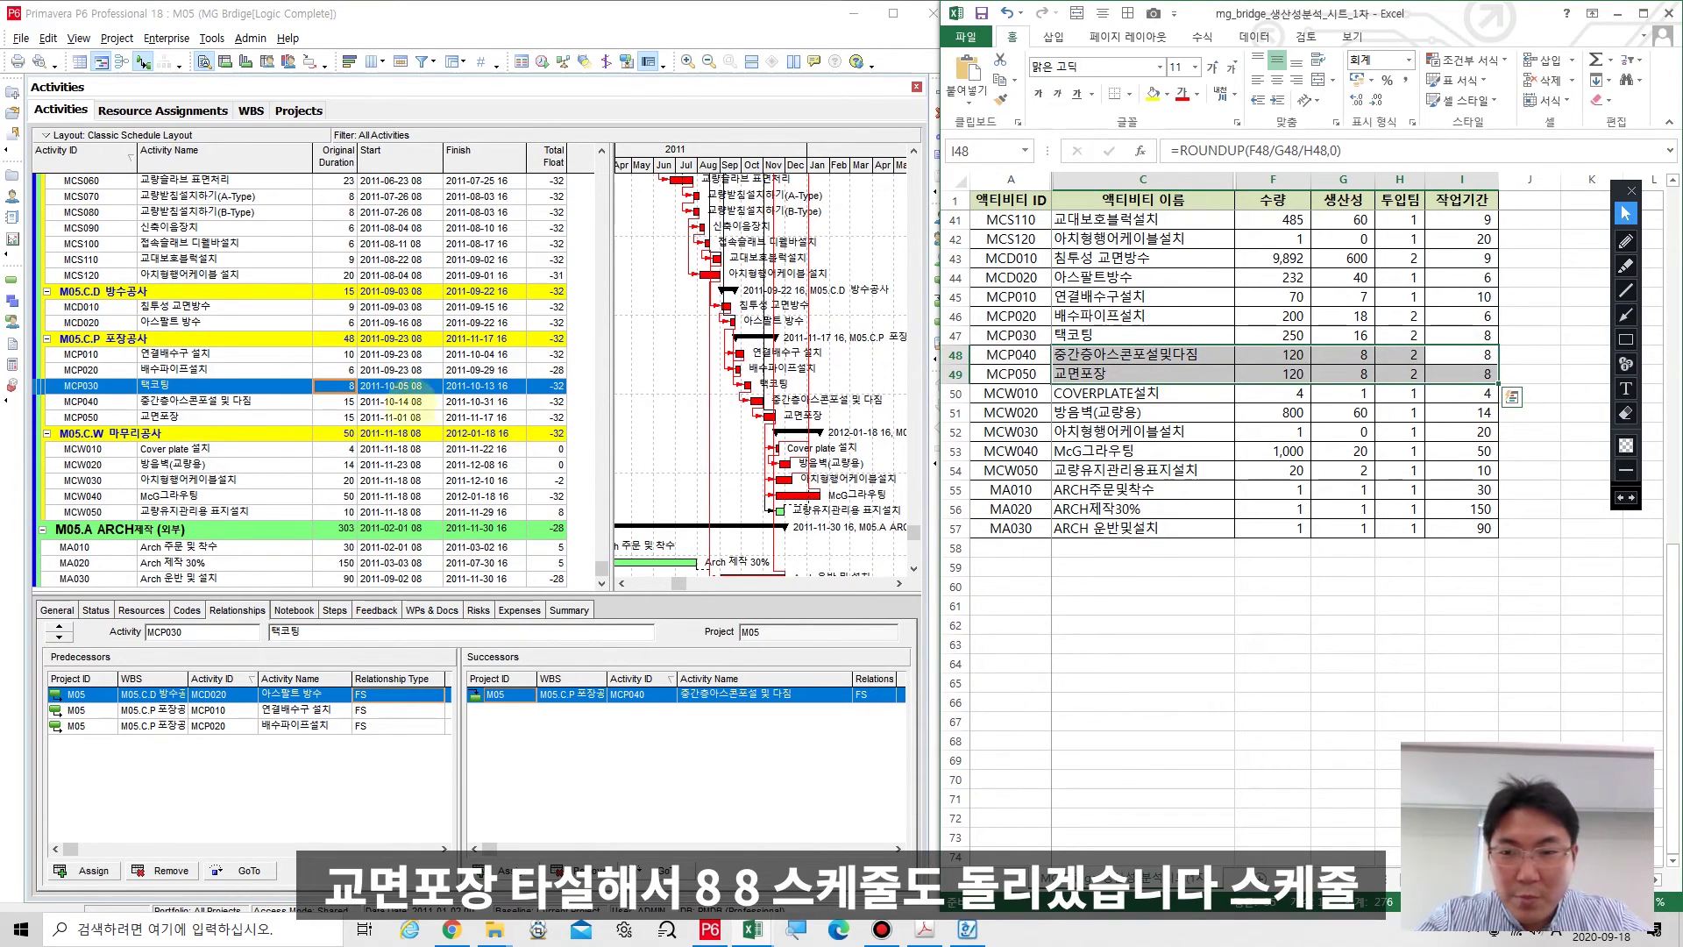
# In Primavera P6, set the original durations of MCP040 중간층아스콘포설 및 다짐 and MCP050 교면포장 to 8 each and reschedule the project.
pyautogui.click(333, 402)
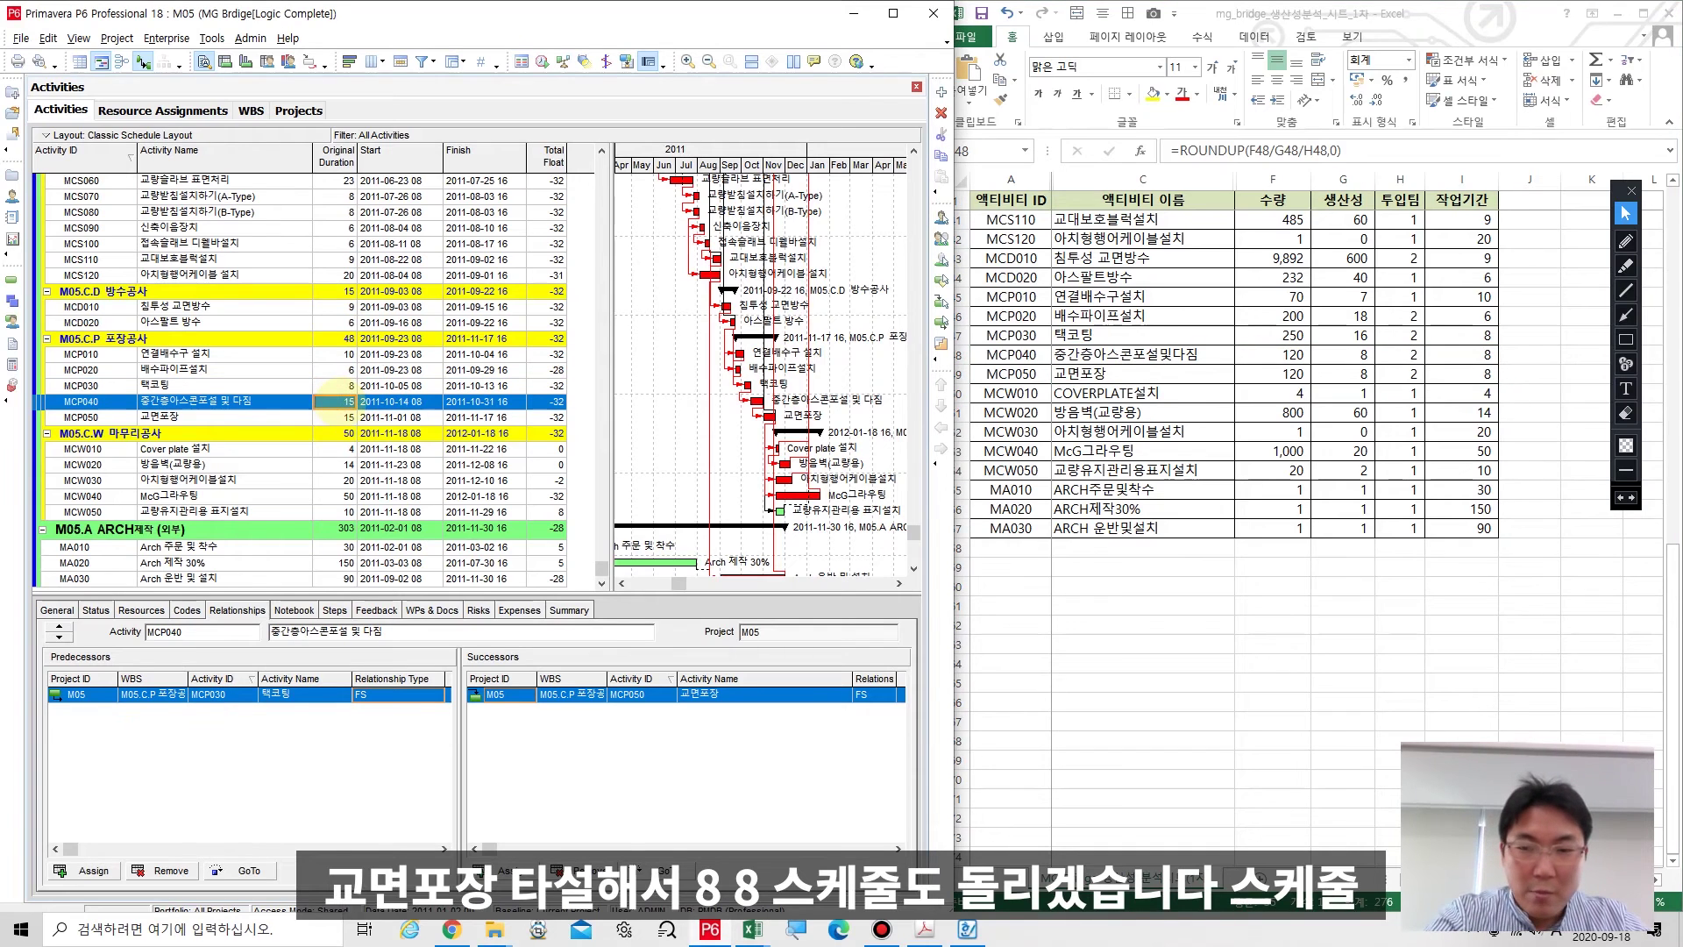
pyautogui.click(336, 402)
pyautogui.write('8')
pyautogui.click(338, 417)
pyautogui.write('8')
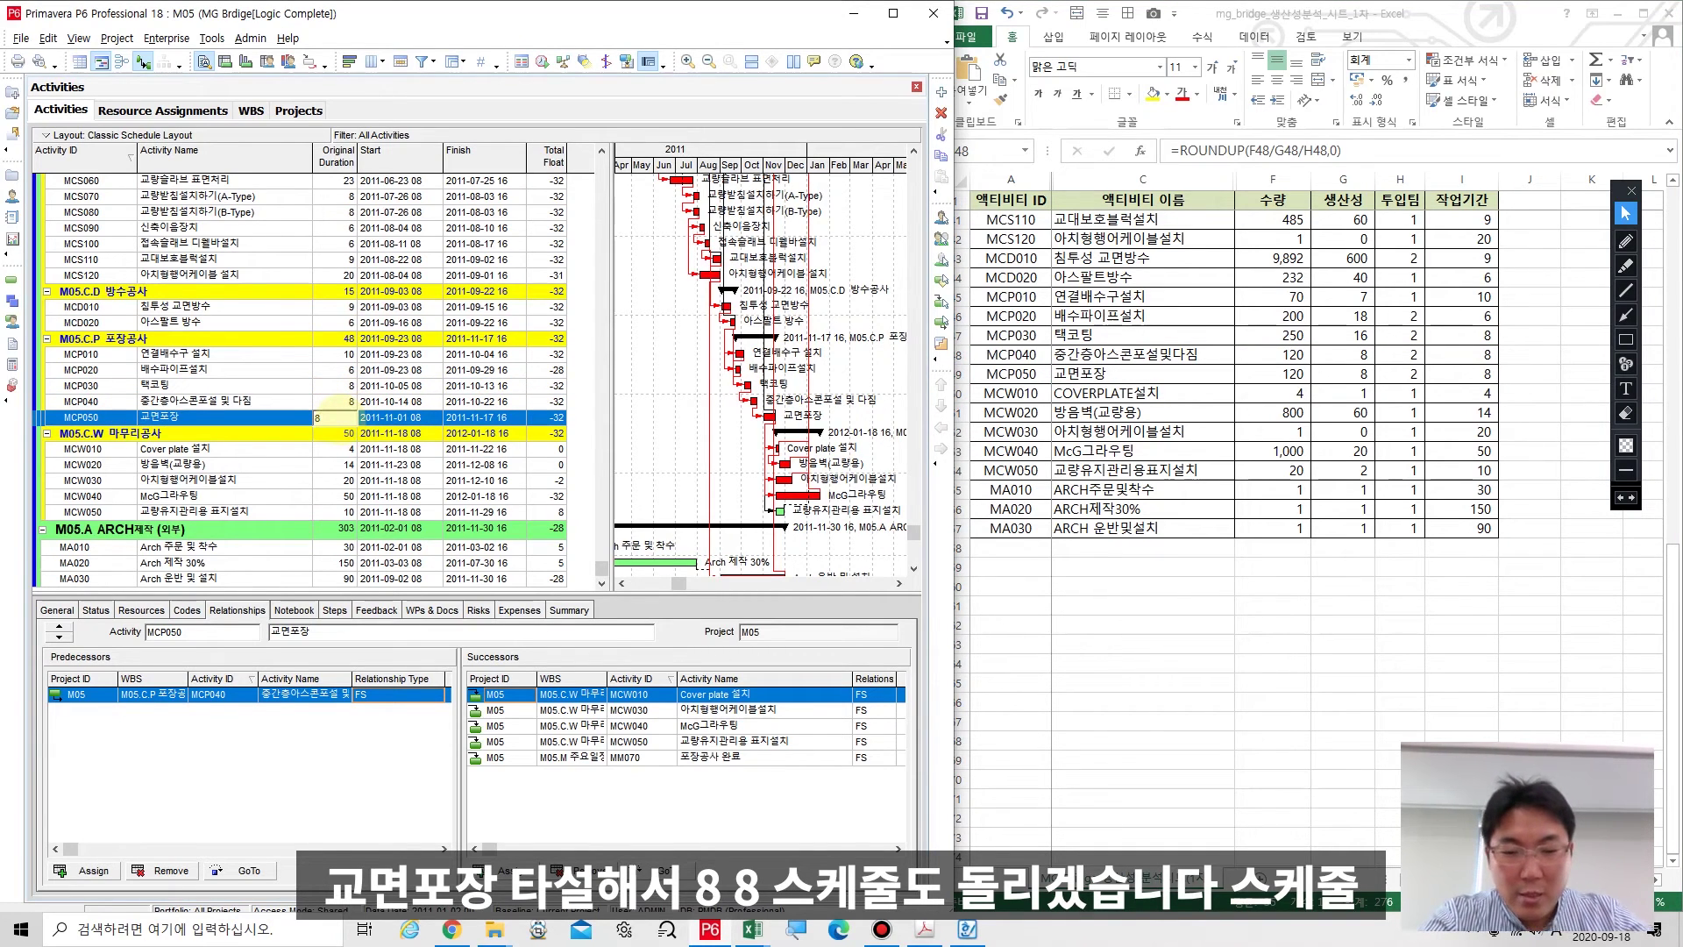
pyautogui.press('Return')
pyautogui.click(543, 62)
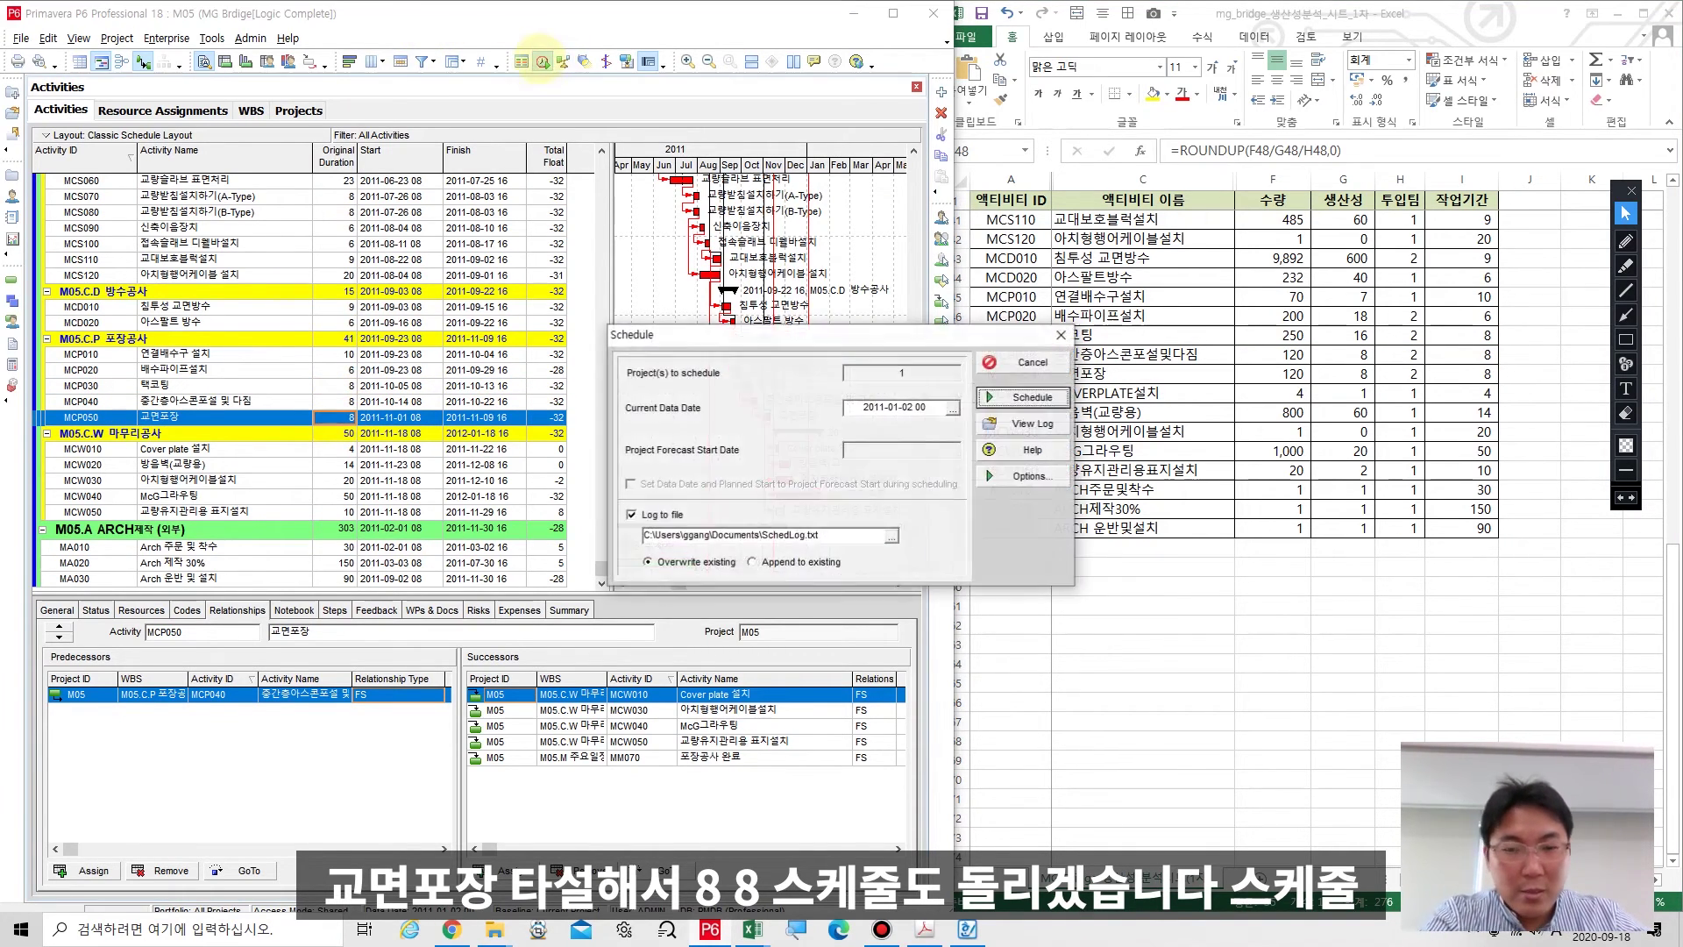
pyautogui.press('Return')
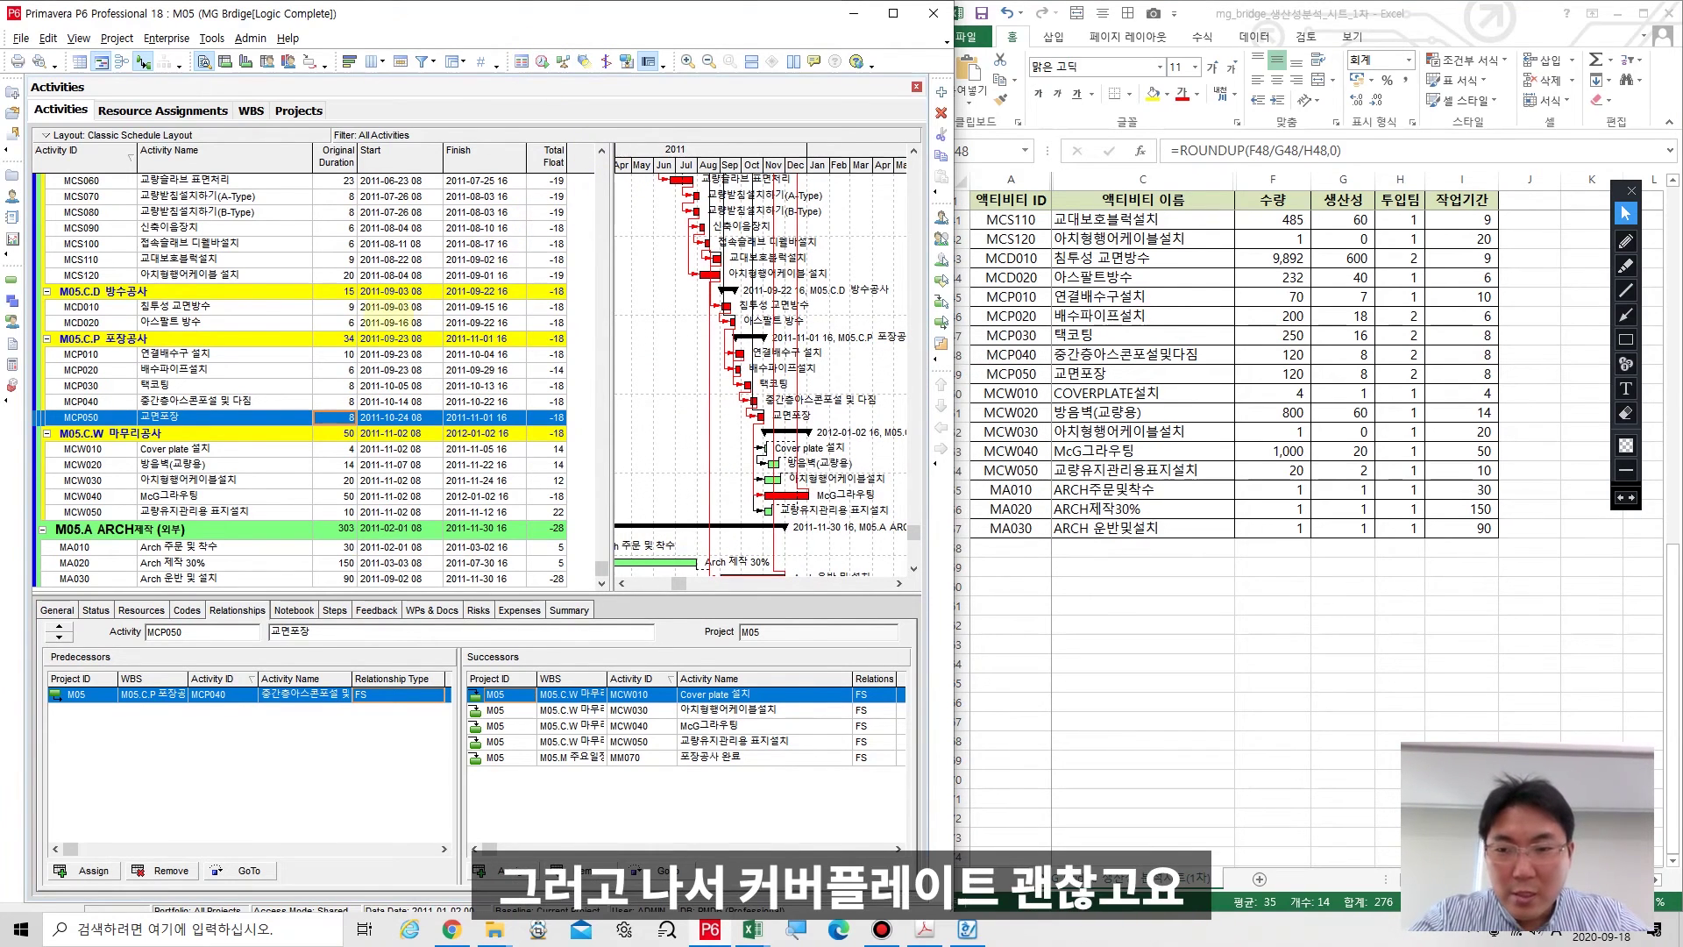
# Switch to the Excel sheet and set the 투입팀 of MCW020 방음벽(교량용) to 2.
pyautogui.click(1140, 397)
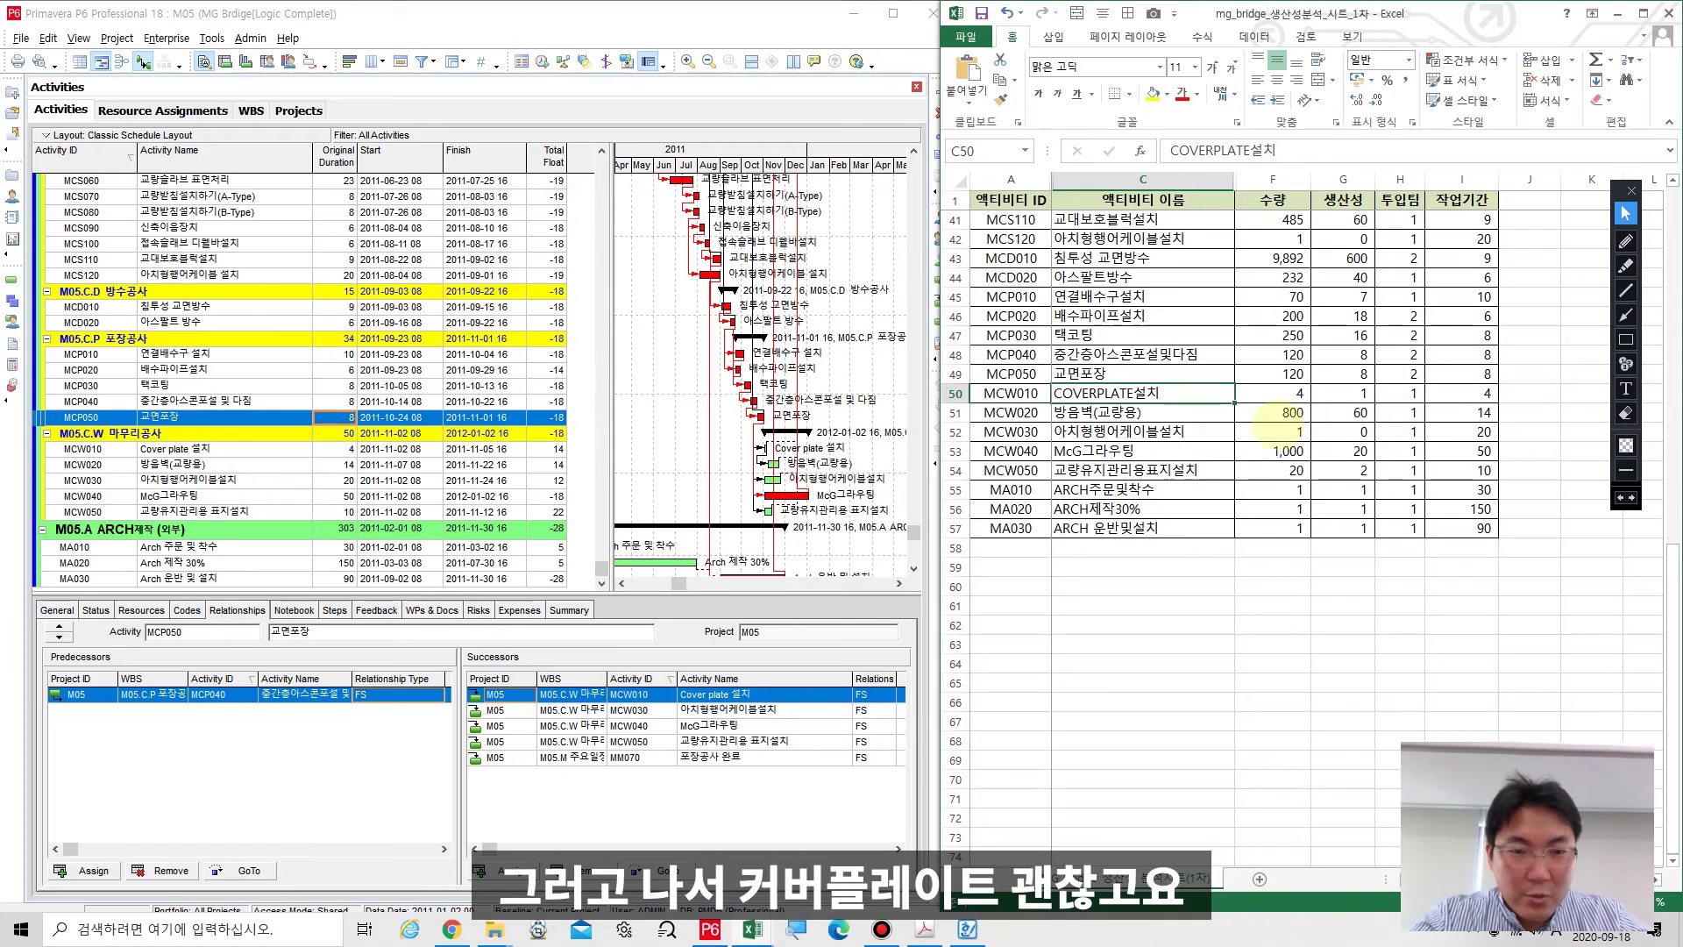
pyautogui.click(1401, 412)
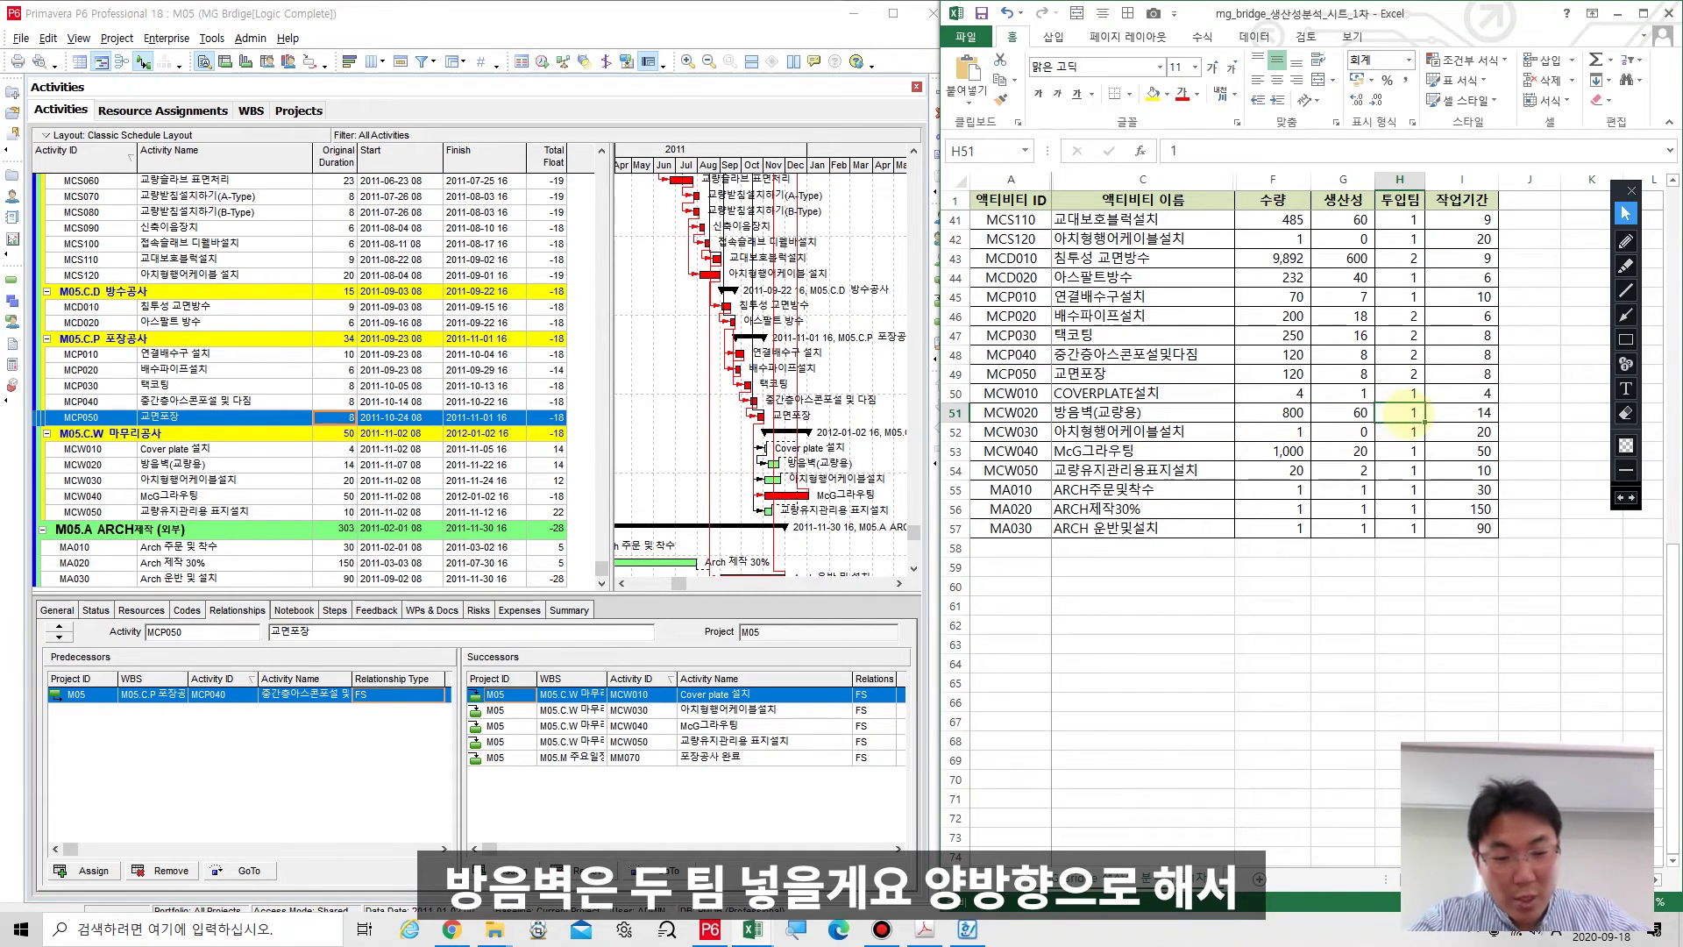
pyautogui.write('2')
pyautogui.press('Return')
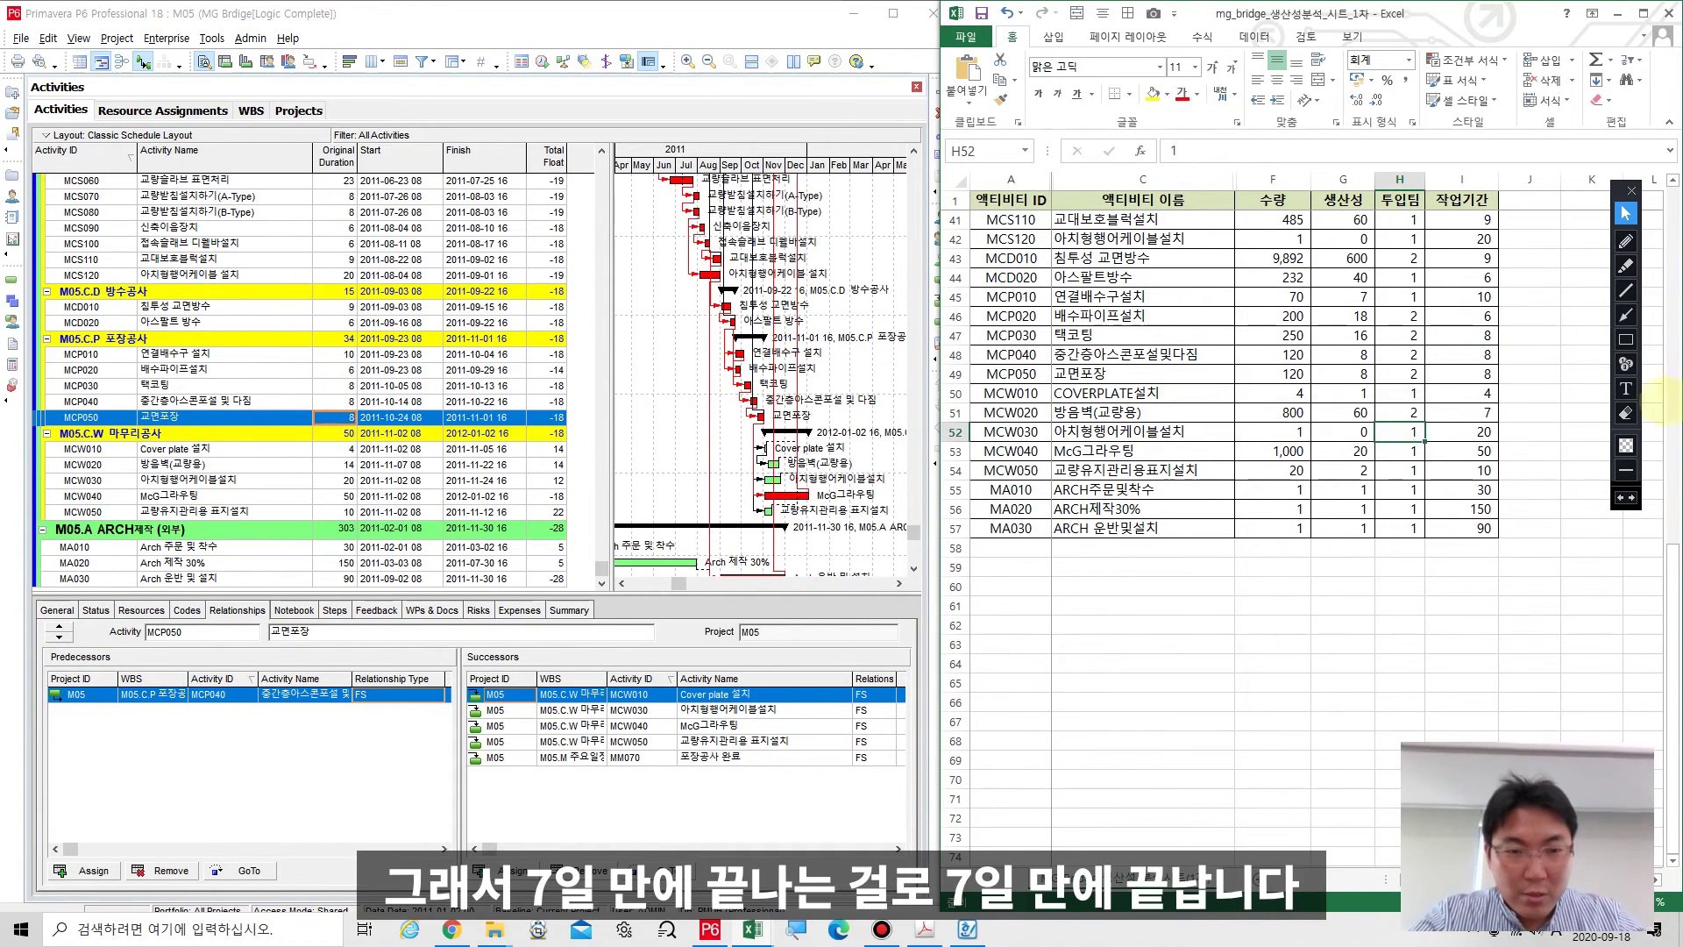
pyautogui.click(1462, 412)
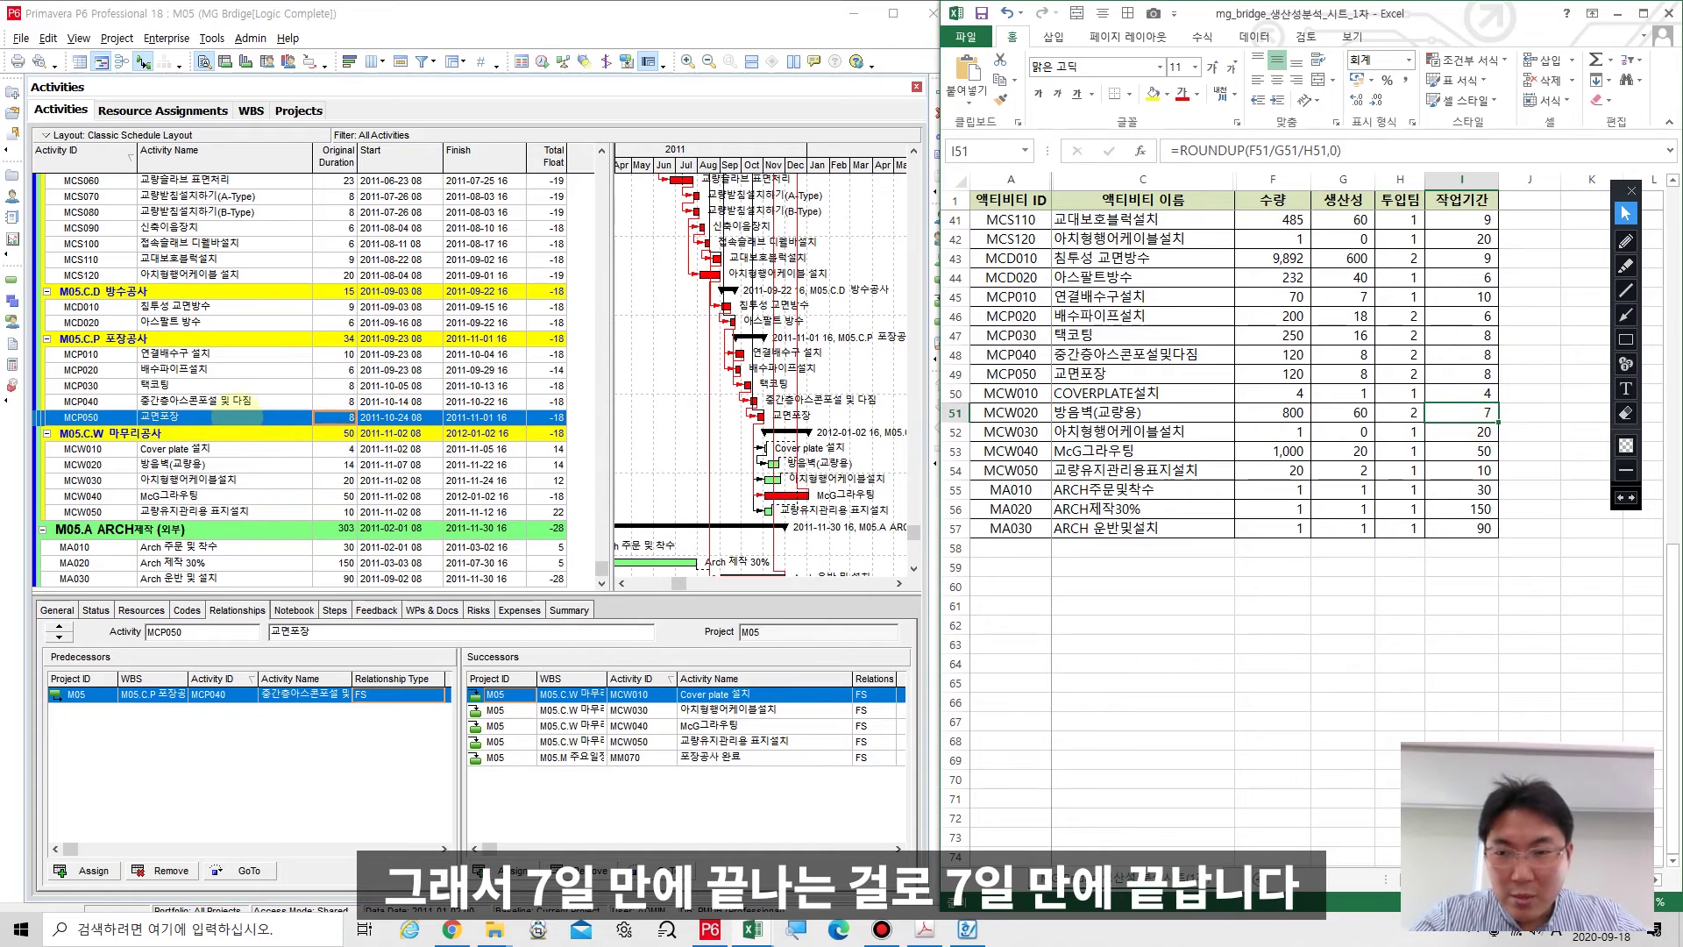
# In Primavera P6, set the original duration of MCW020 방음벽(교량용) to 7 and reschedule the project.
pyautogui.click(334, 465)
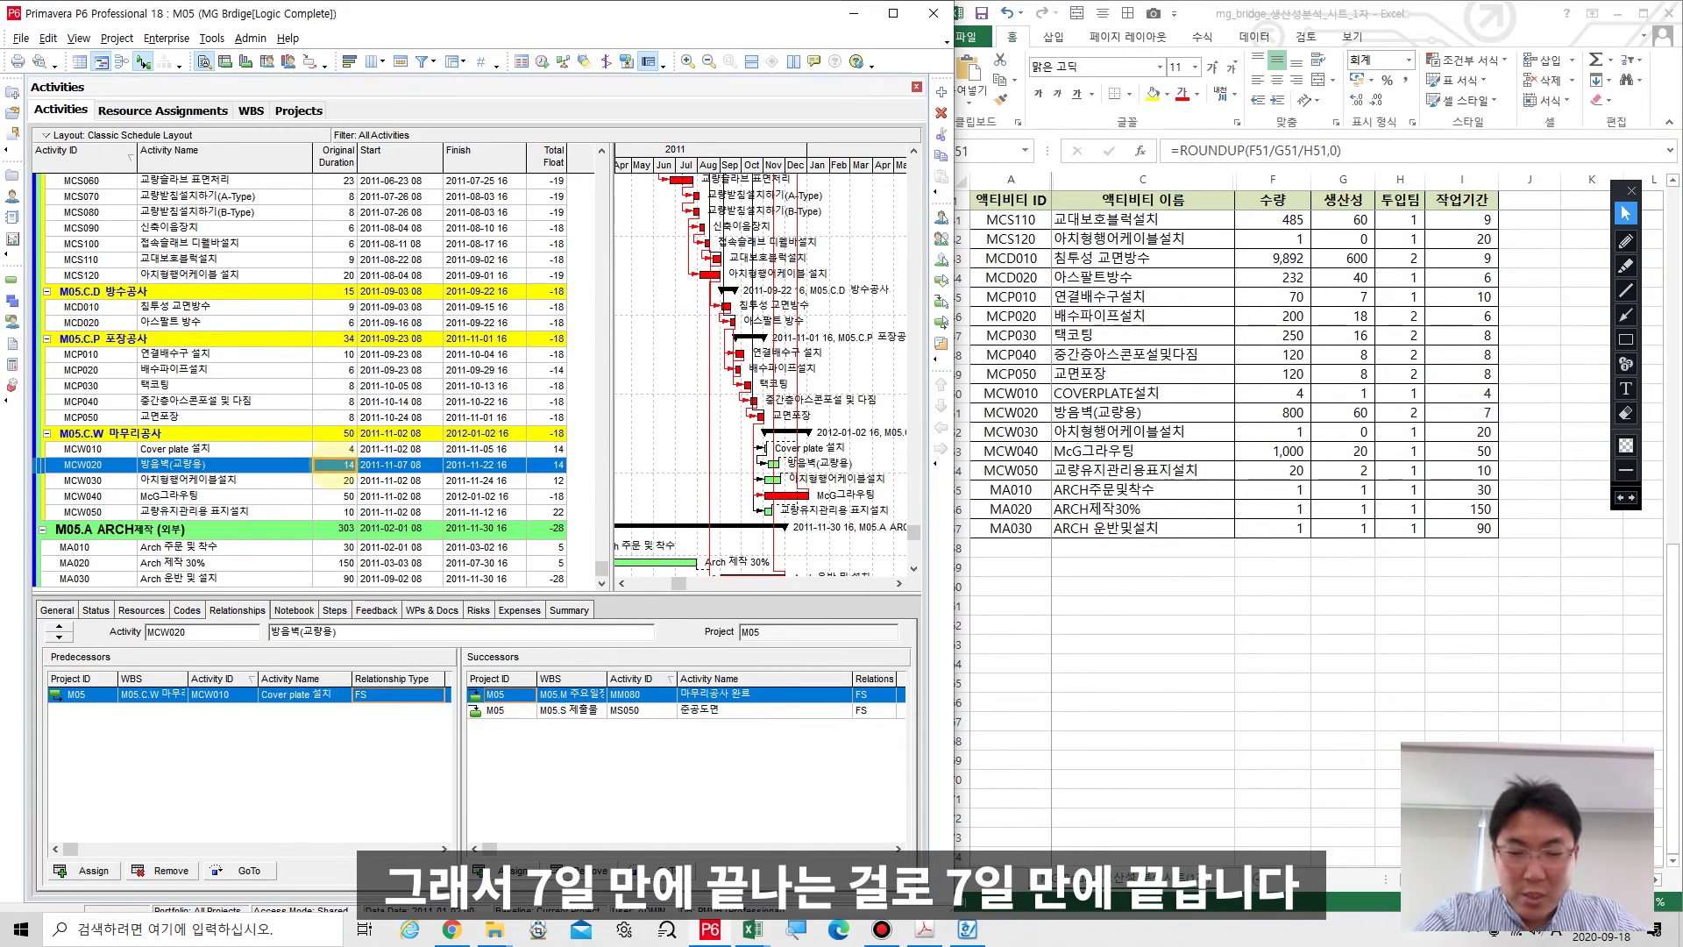
pyautogui.write('7')
pyautogui.press('Return')
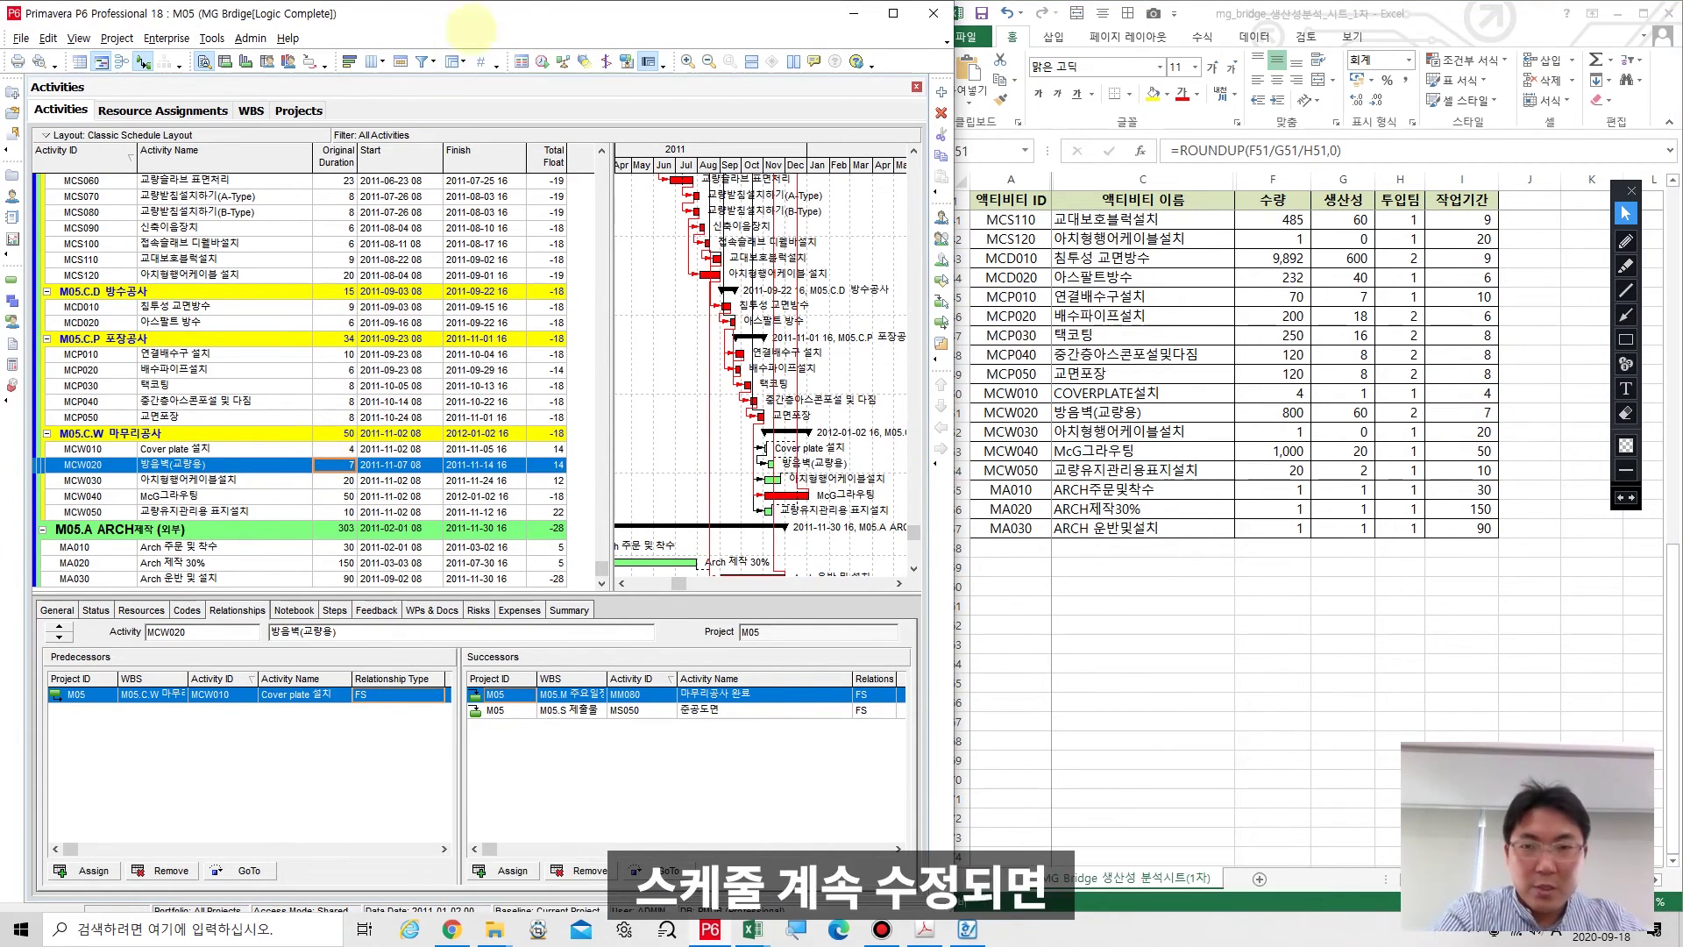
pyautogui.click(542, 61)
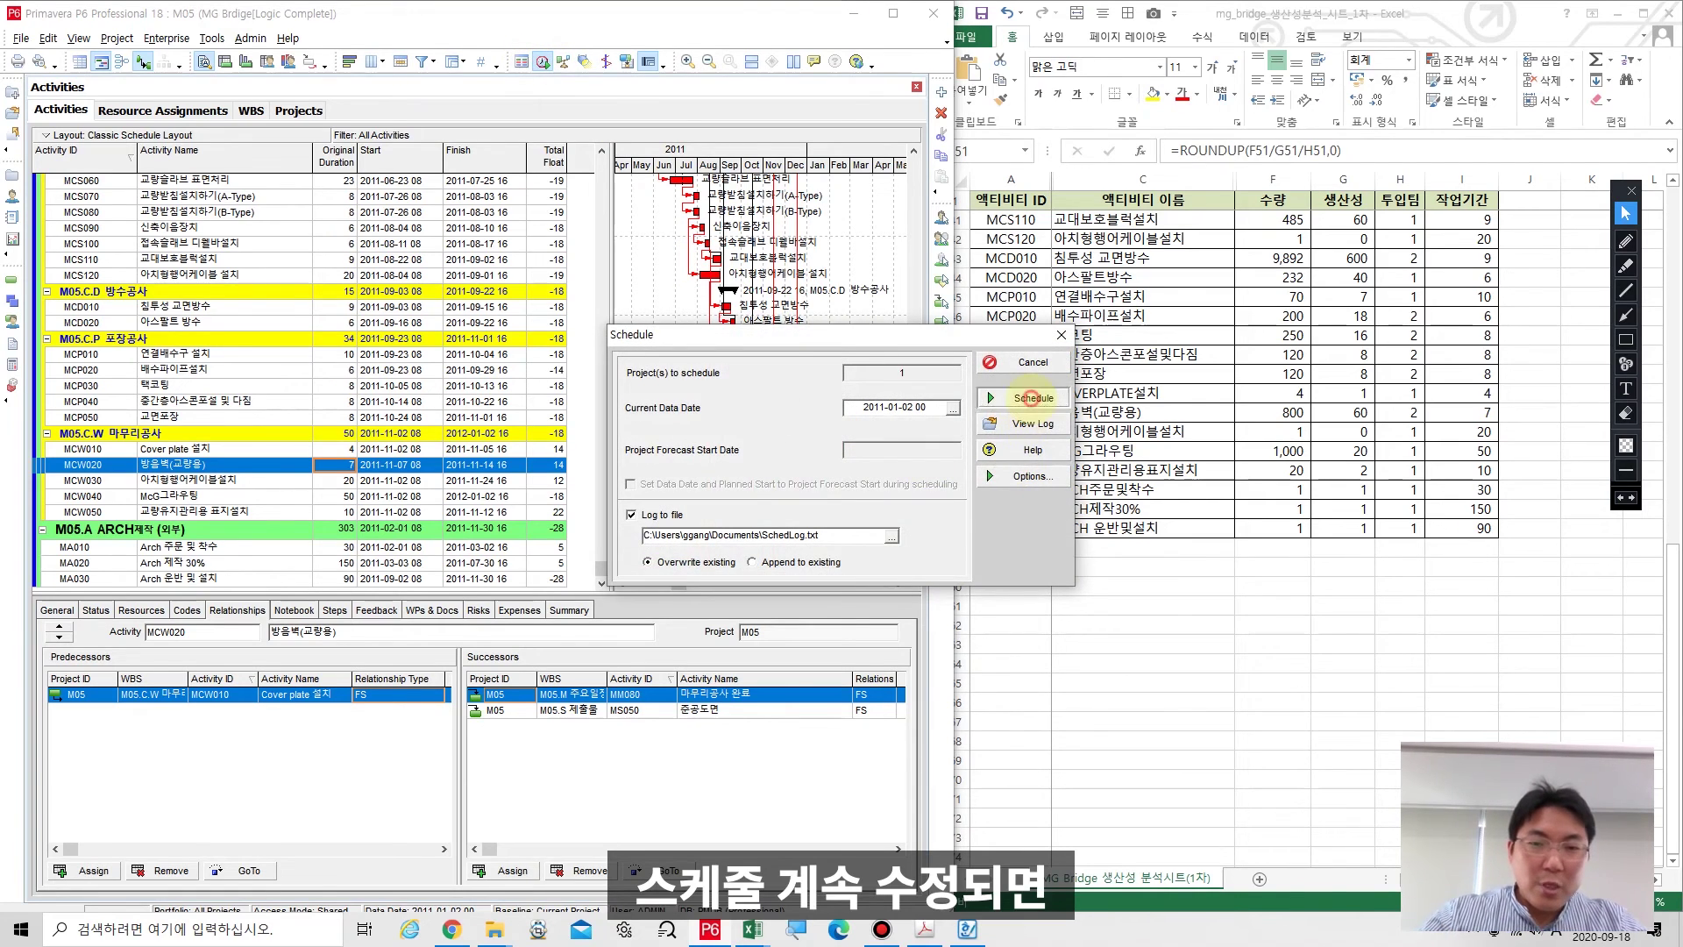
pyautogui.click(1032, 397)
# Select MCW040 McG그라우팅, switch to the Excel sheet and set its 투입팀 to 2.
pyautogui.scroll(15, 658, 376)
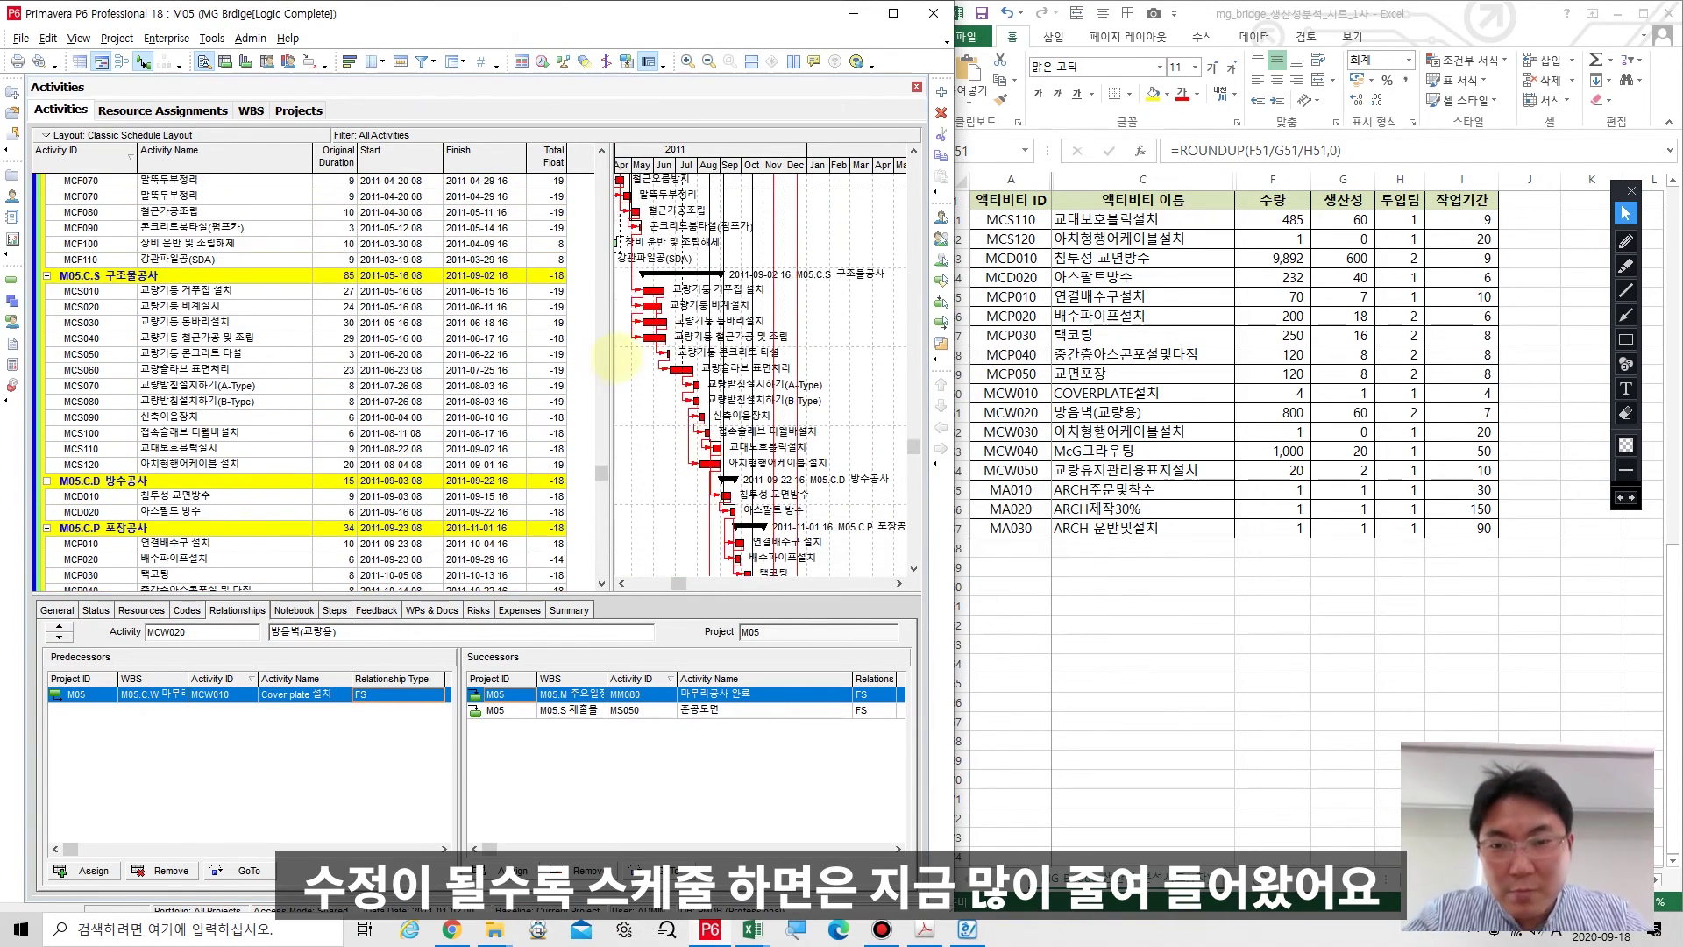
pyautogui.scroll(6, 566, 348)
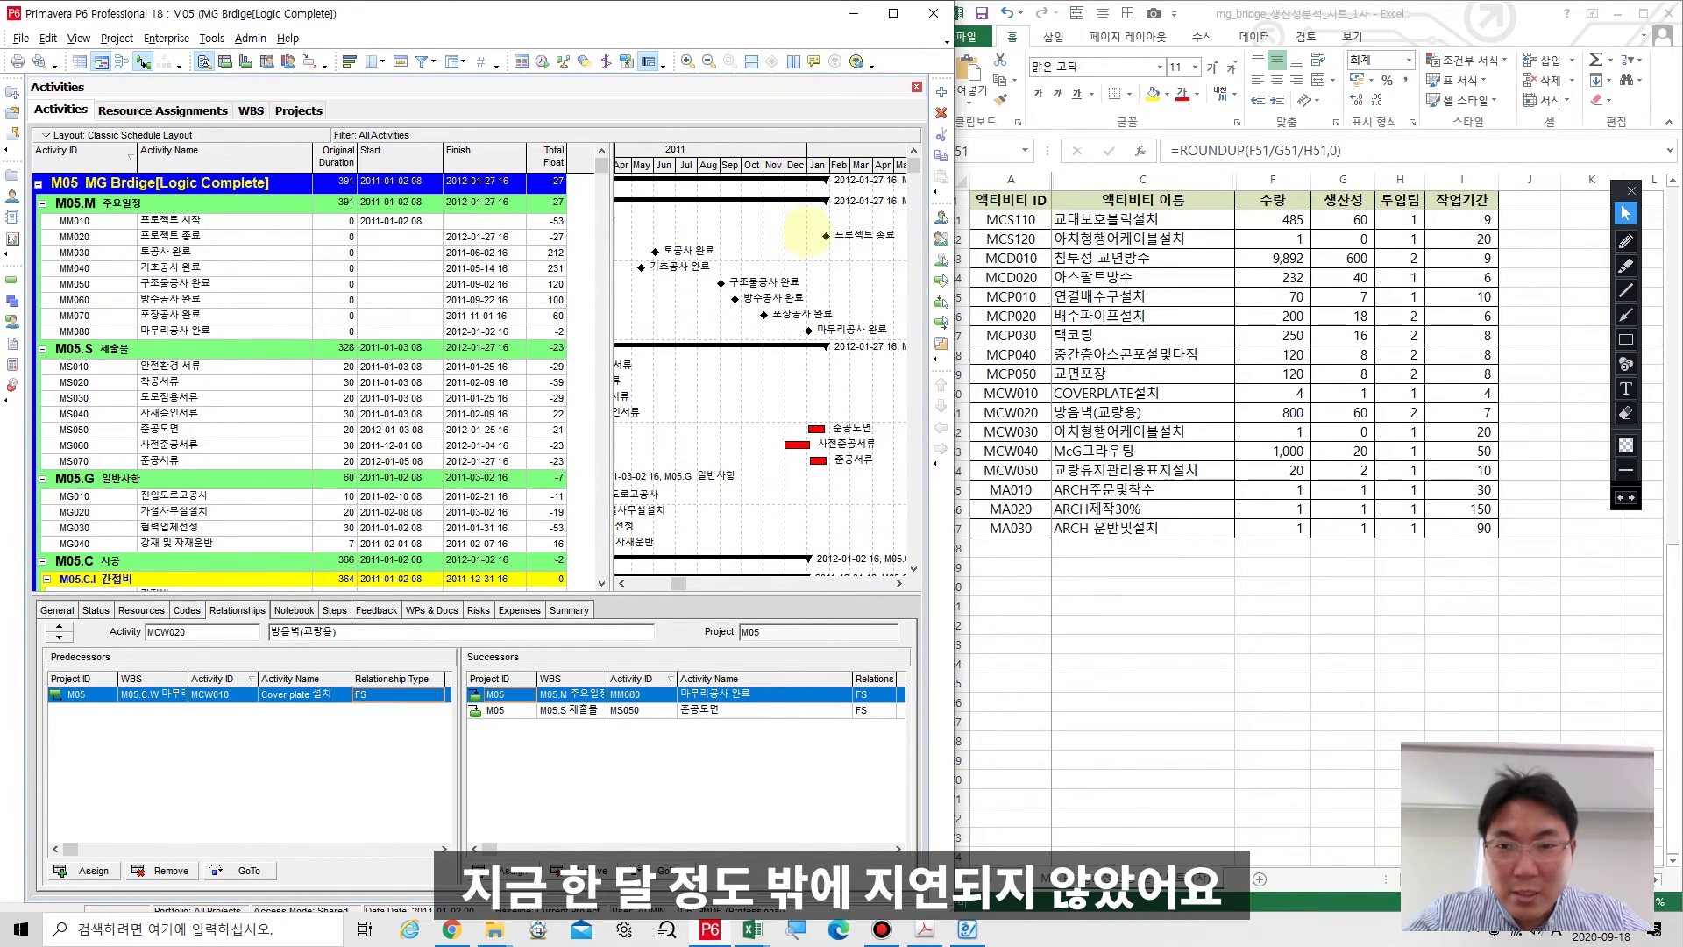
pyautogui.scroll(-15, 864, 189)
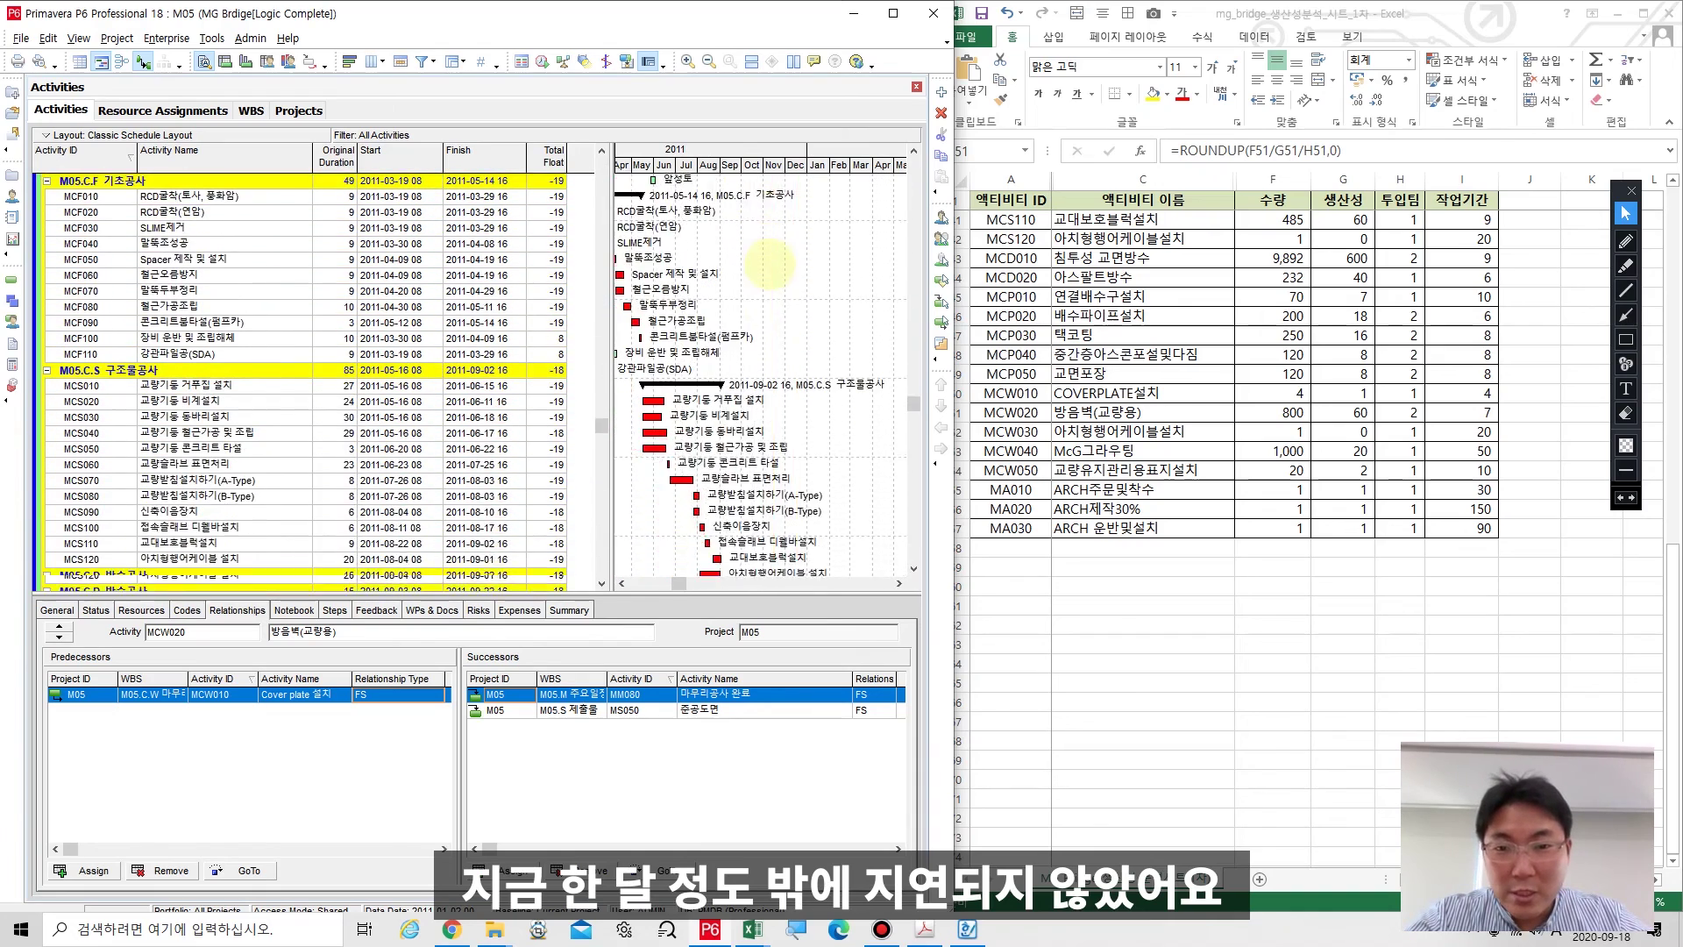
pyautogui.scroll(-2, 793, 258)
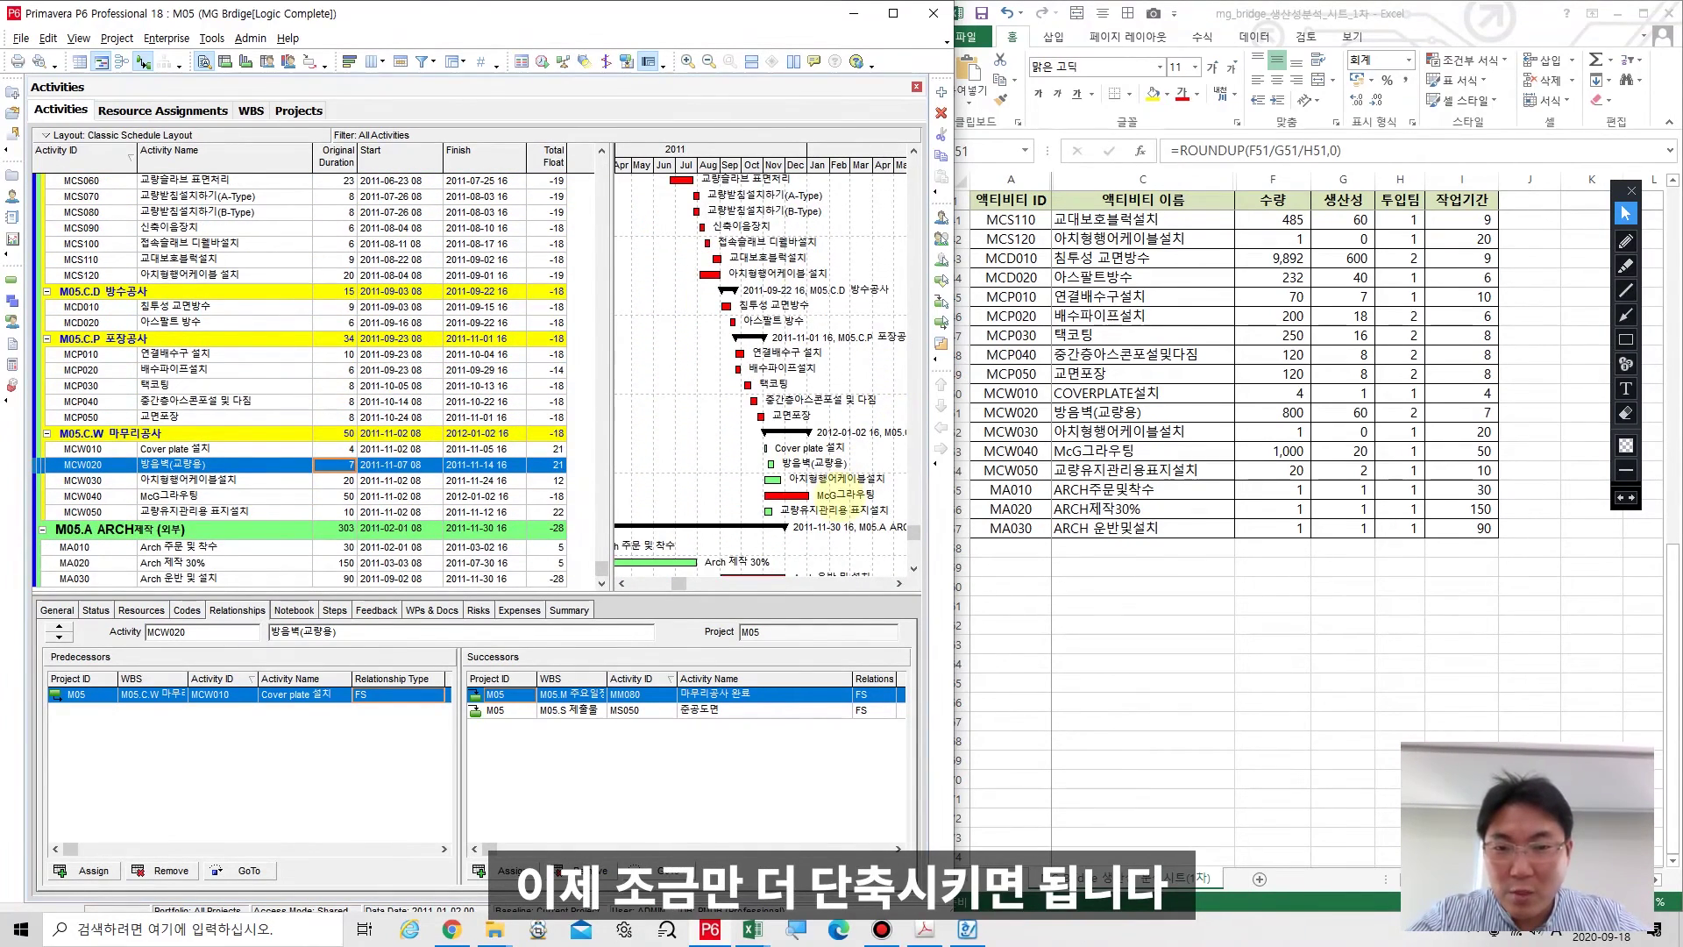
pyautogui.click(842, 498)
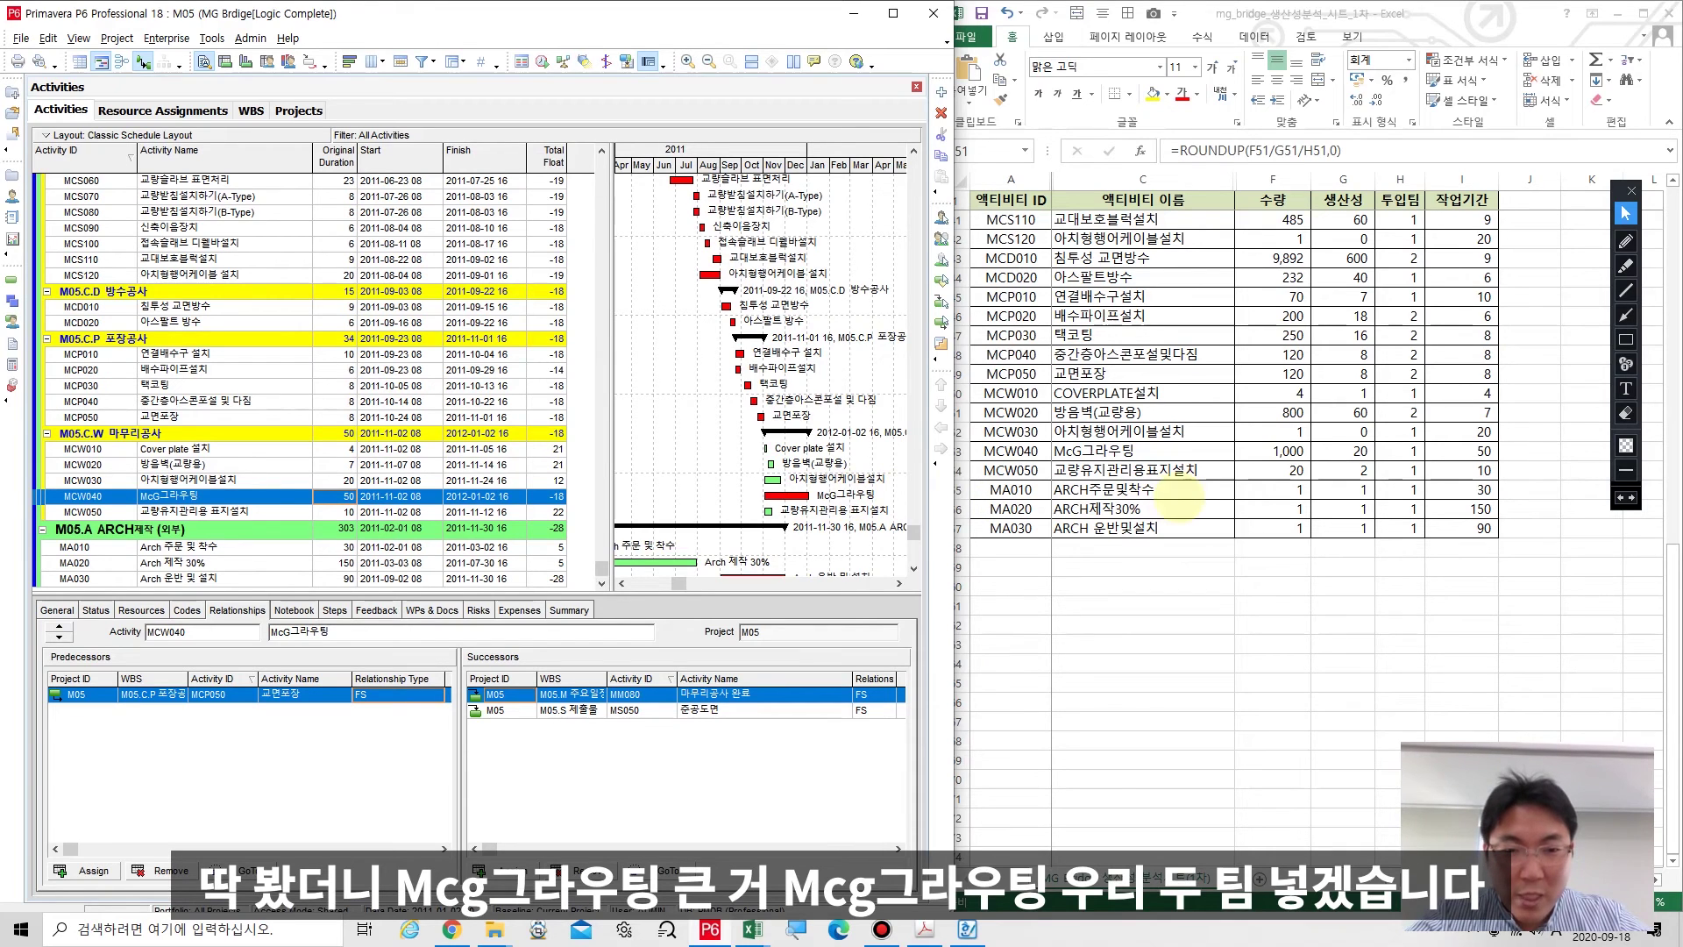
pyautogui.click(1173, 497)
pyautogui.click(1403, 452)
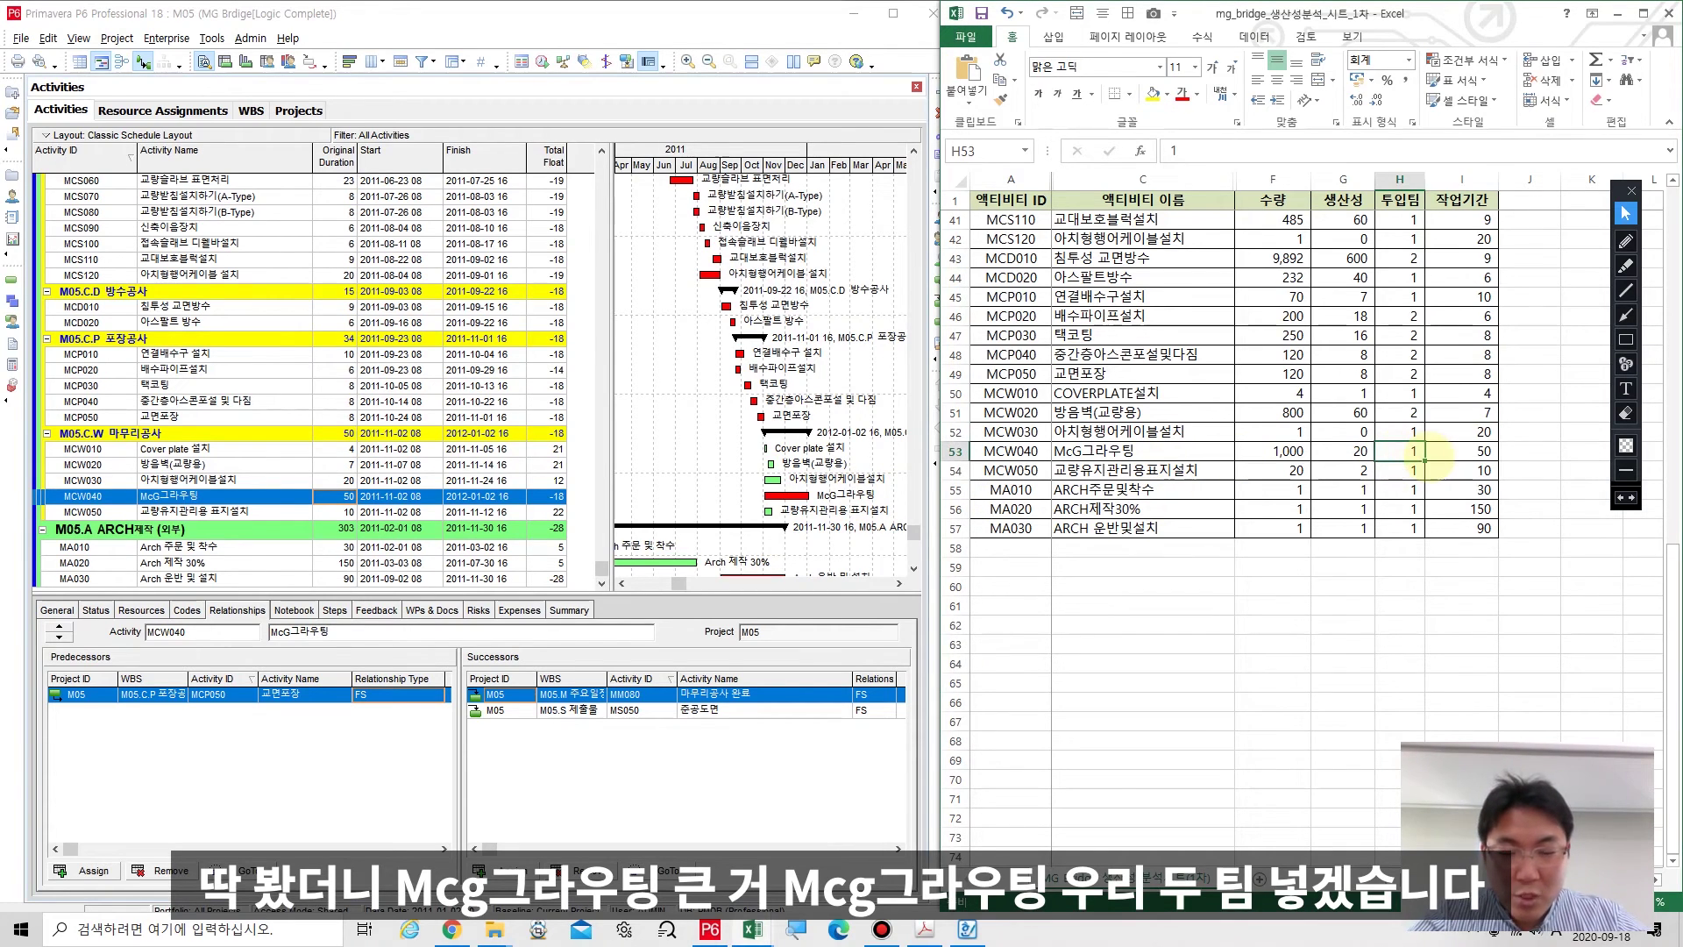
pyautogui.write('2')
pyautogui.press('Return')
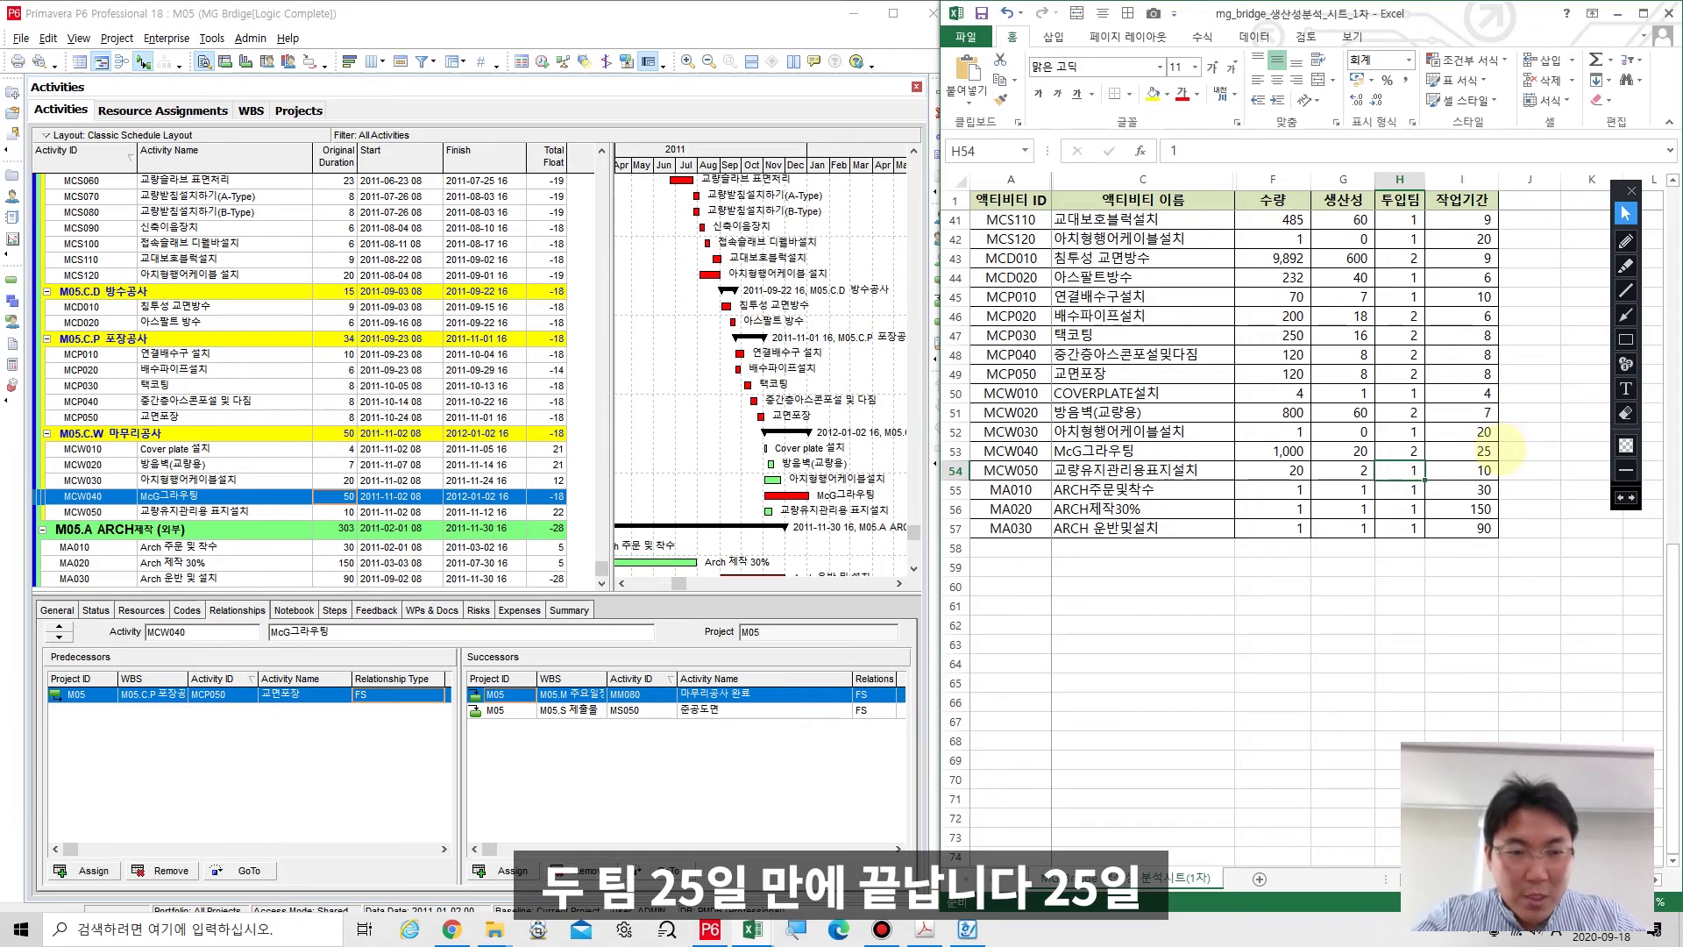
# In Primavera P6, set the original duration of MCW040 McG그라우팅 to 25 and reschedule the project.
pyautogui.click(1475, 451)
pyautogui.click(336, 496)
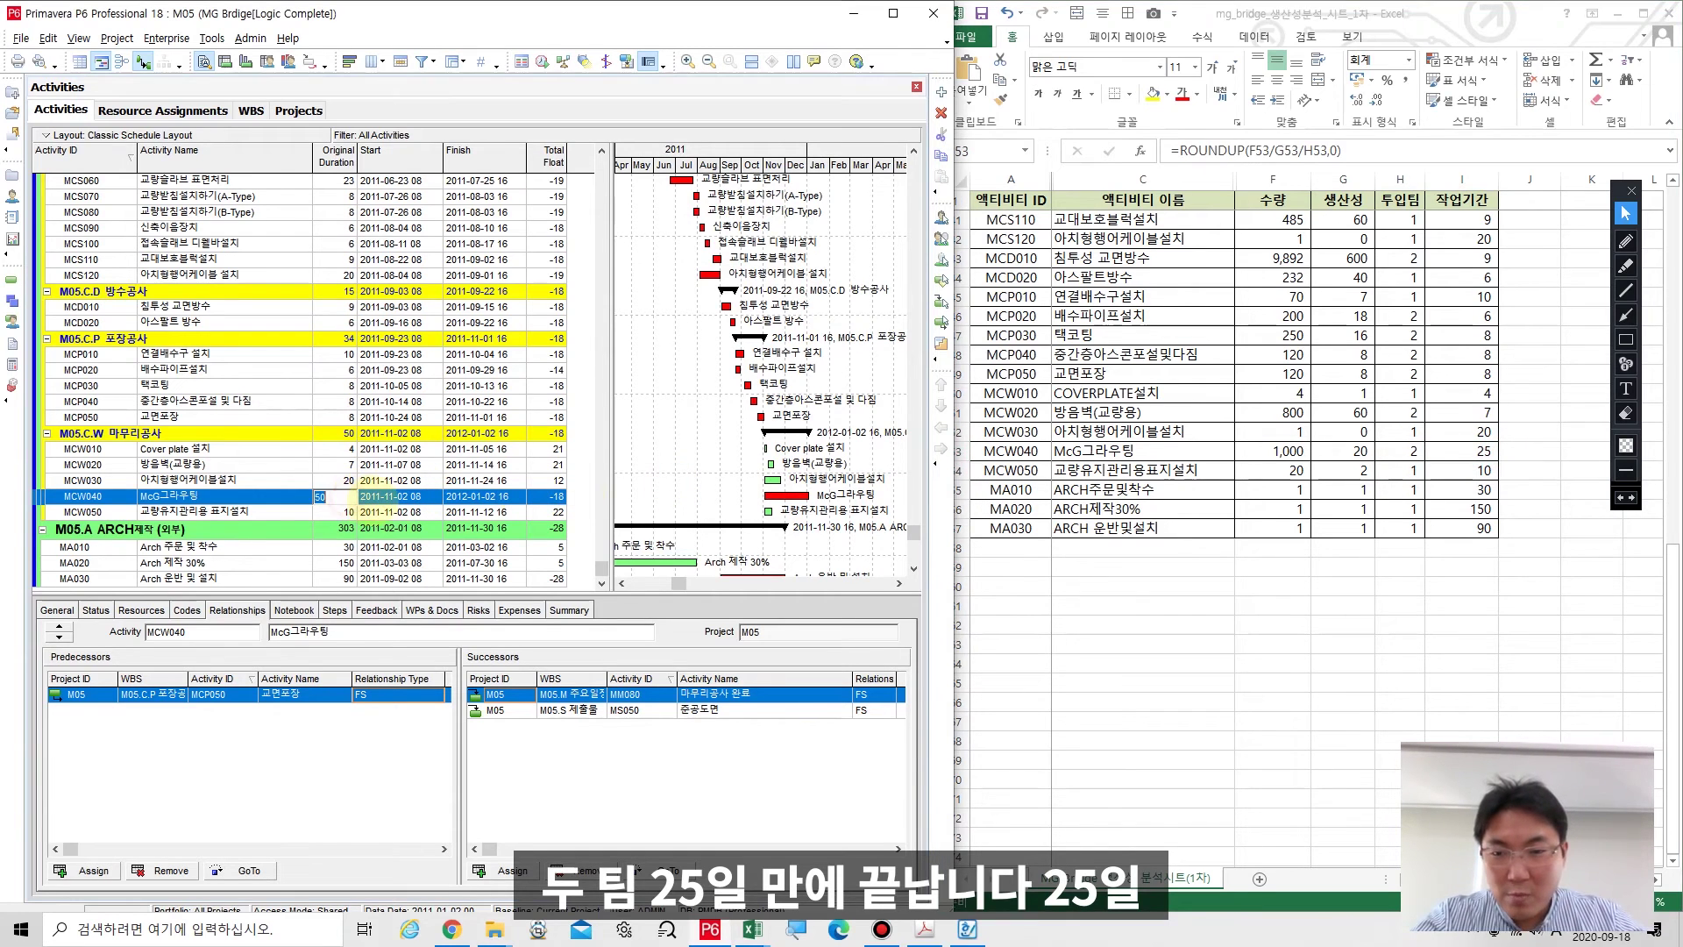
pyautogui.write('25')
pyautogui.press('Return')
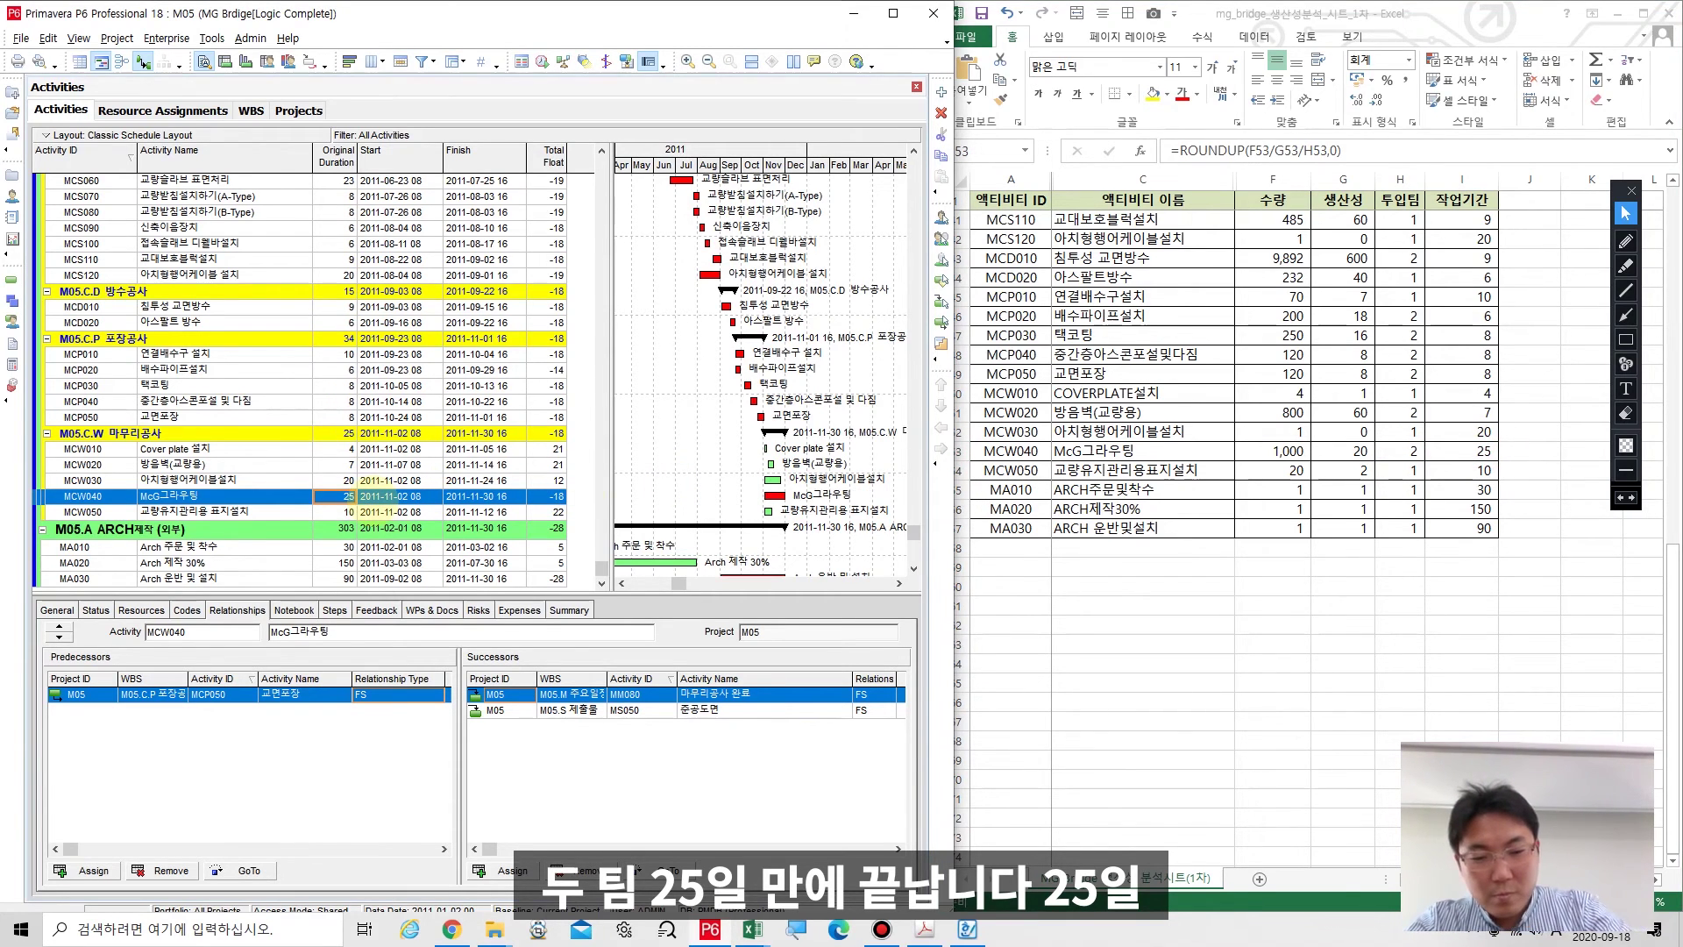
pyautogui.press('F9')
pyautogui.press('Return')
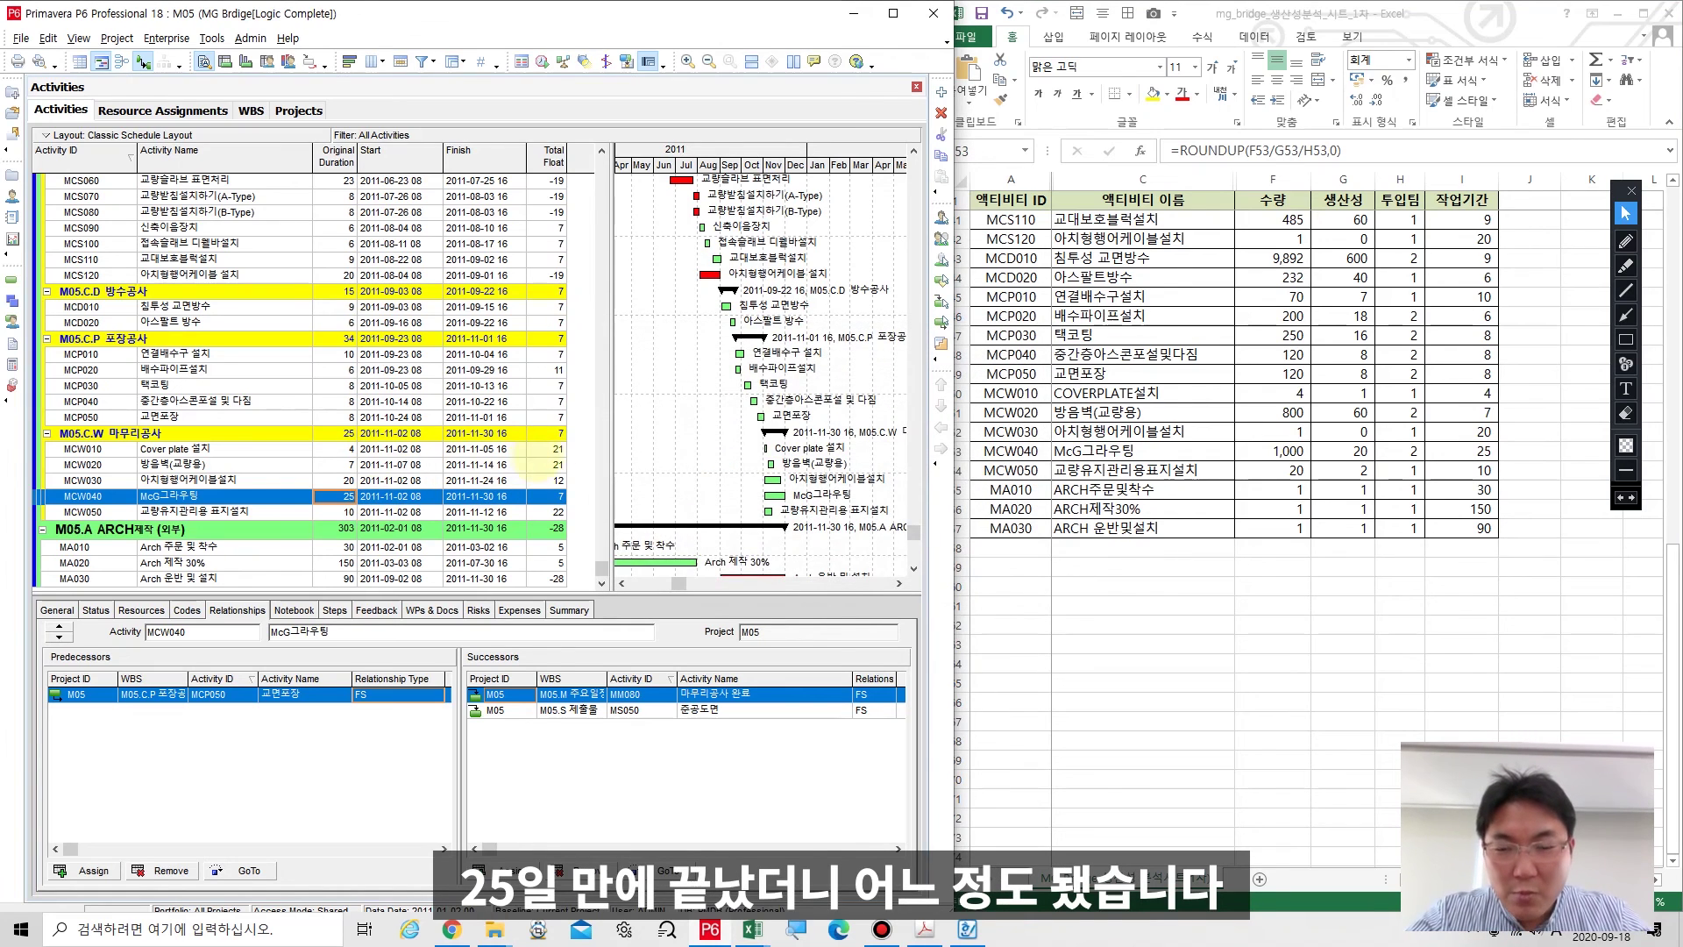
# Check the total float of all activities for remaining negative values, down to MA030 Arch 운반 및 설치.
pyautogui.scroll(1, 568, 454)
pyautogui.scroll(-1, 566, 454)
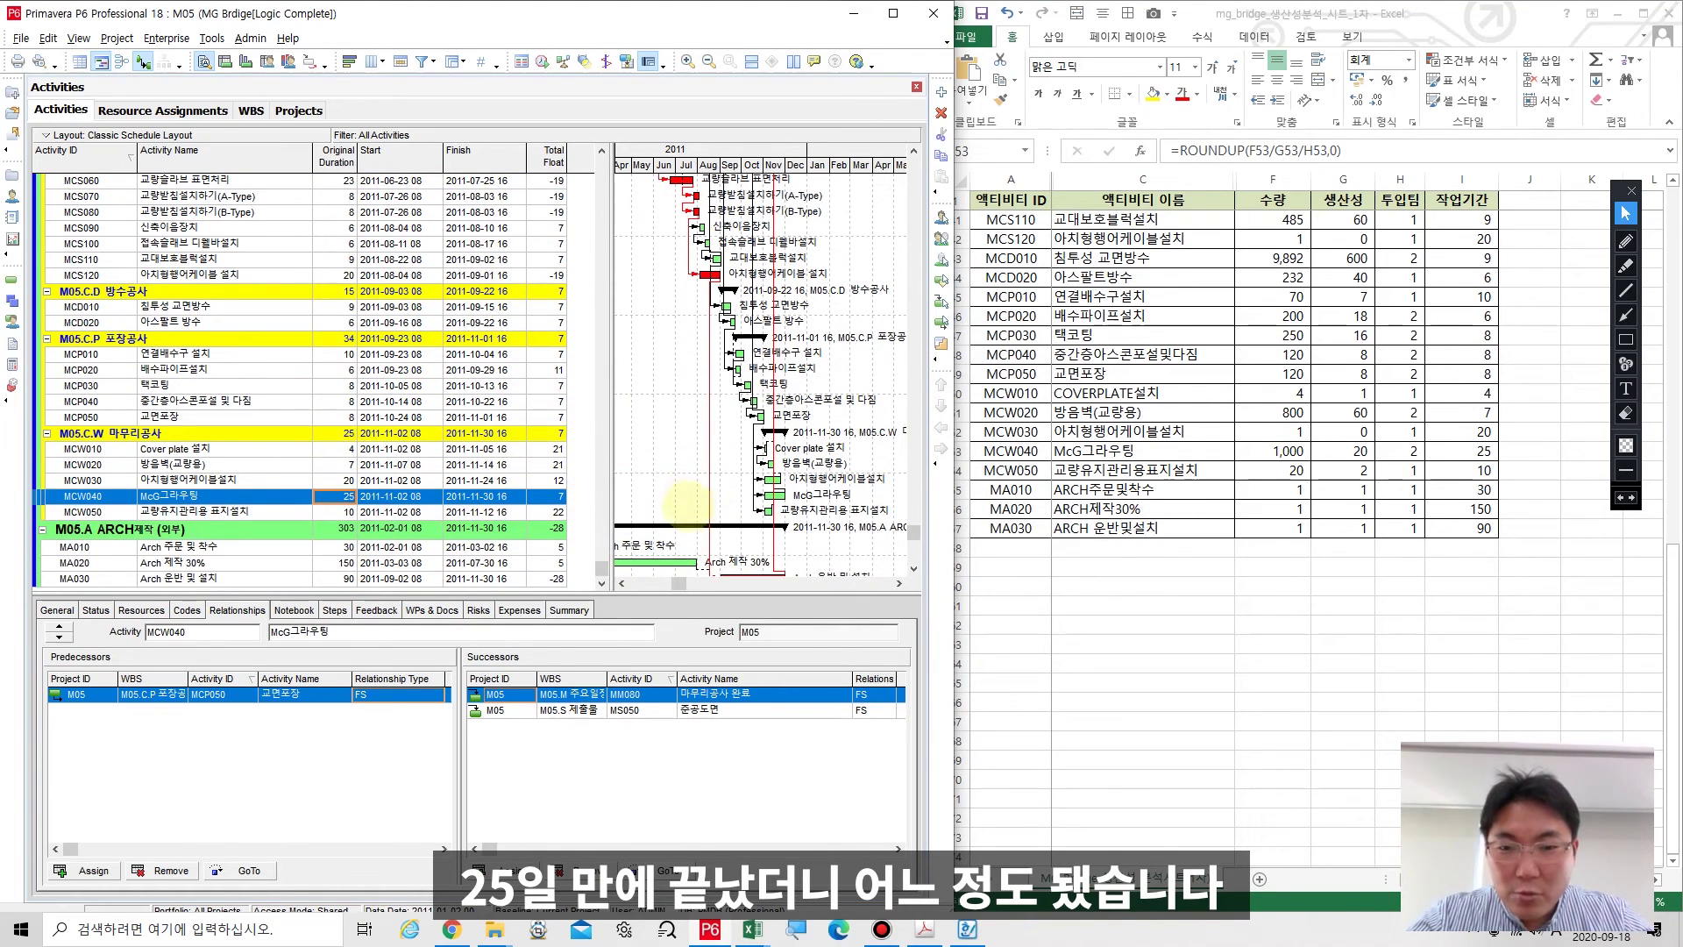
pyautogui.click(751, 511)
pyautogui.scroll(-1, 751, 511)
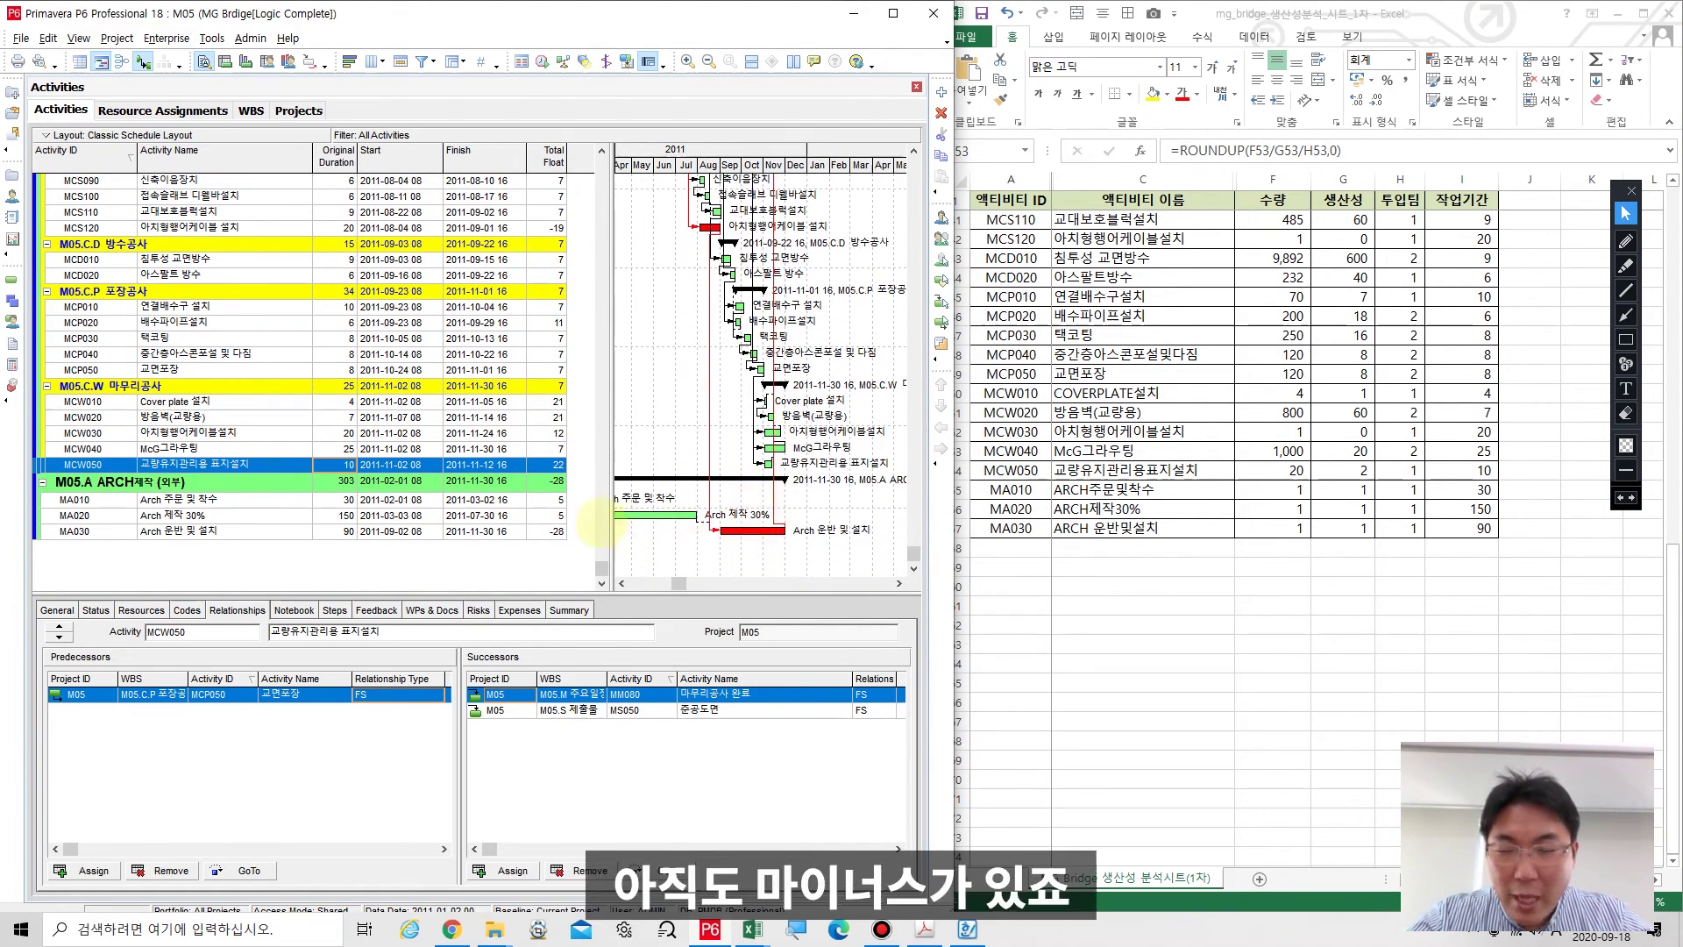
pyautogui.scroll(3, 594, 396)
pyautogui.scroll(10, 789, 386)
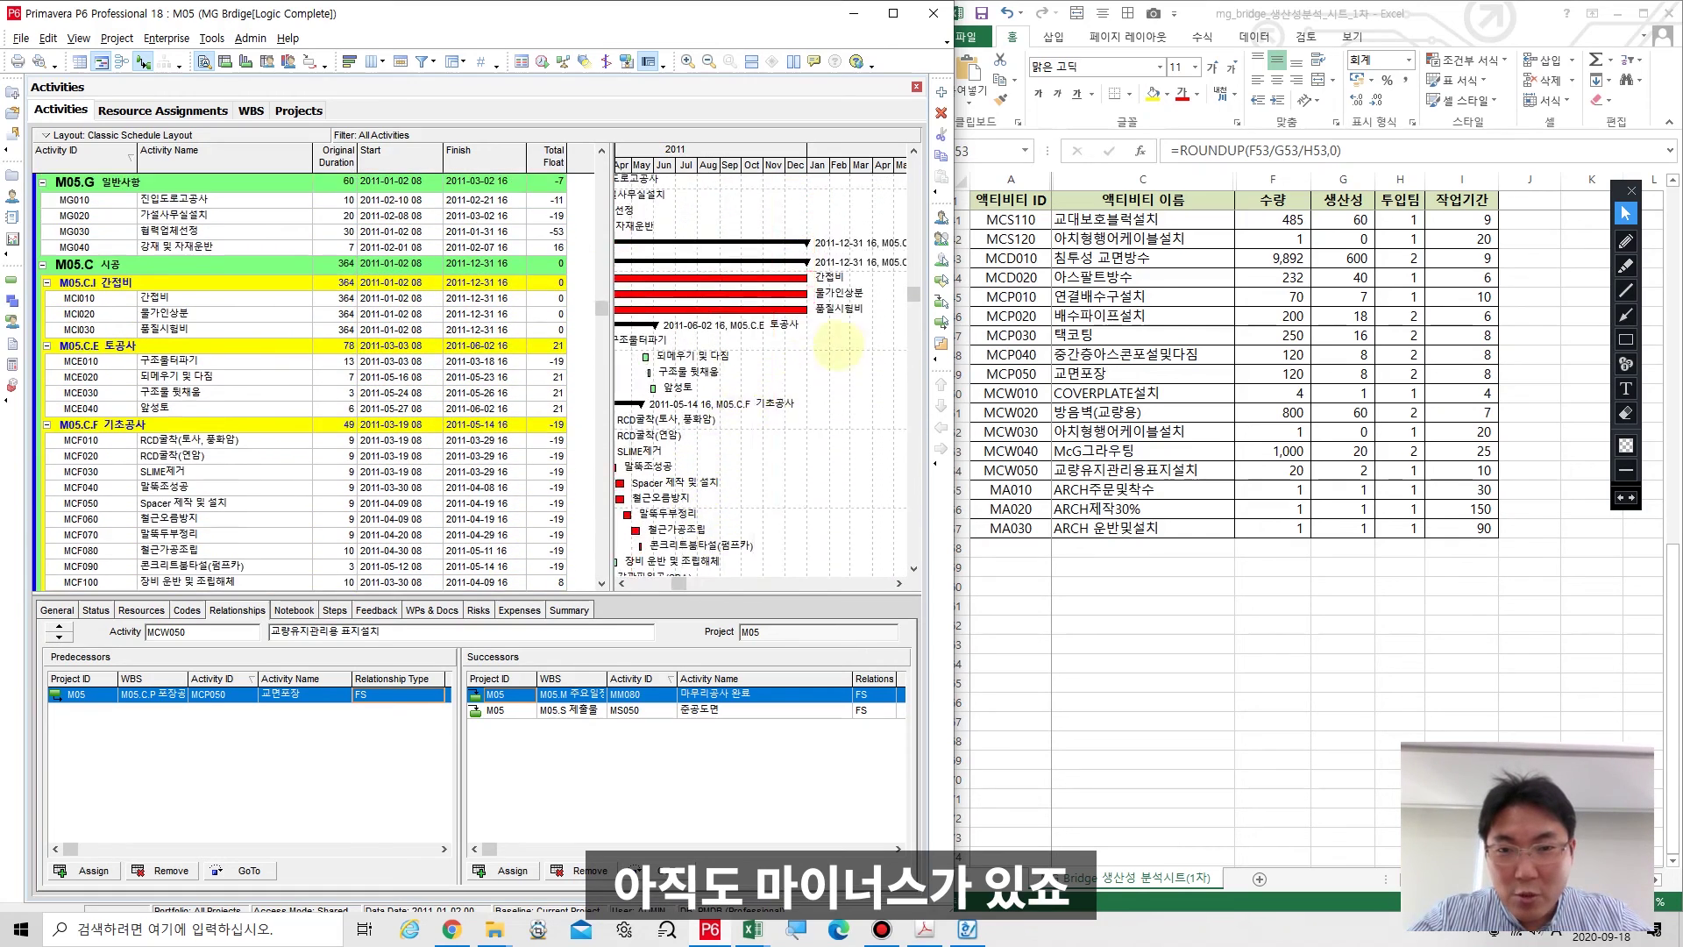
pyautogui.scroll(1, 798, 377)
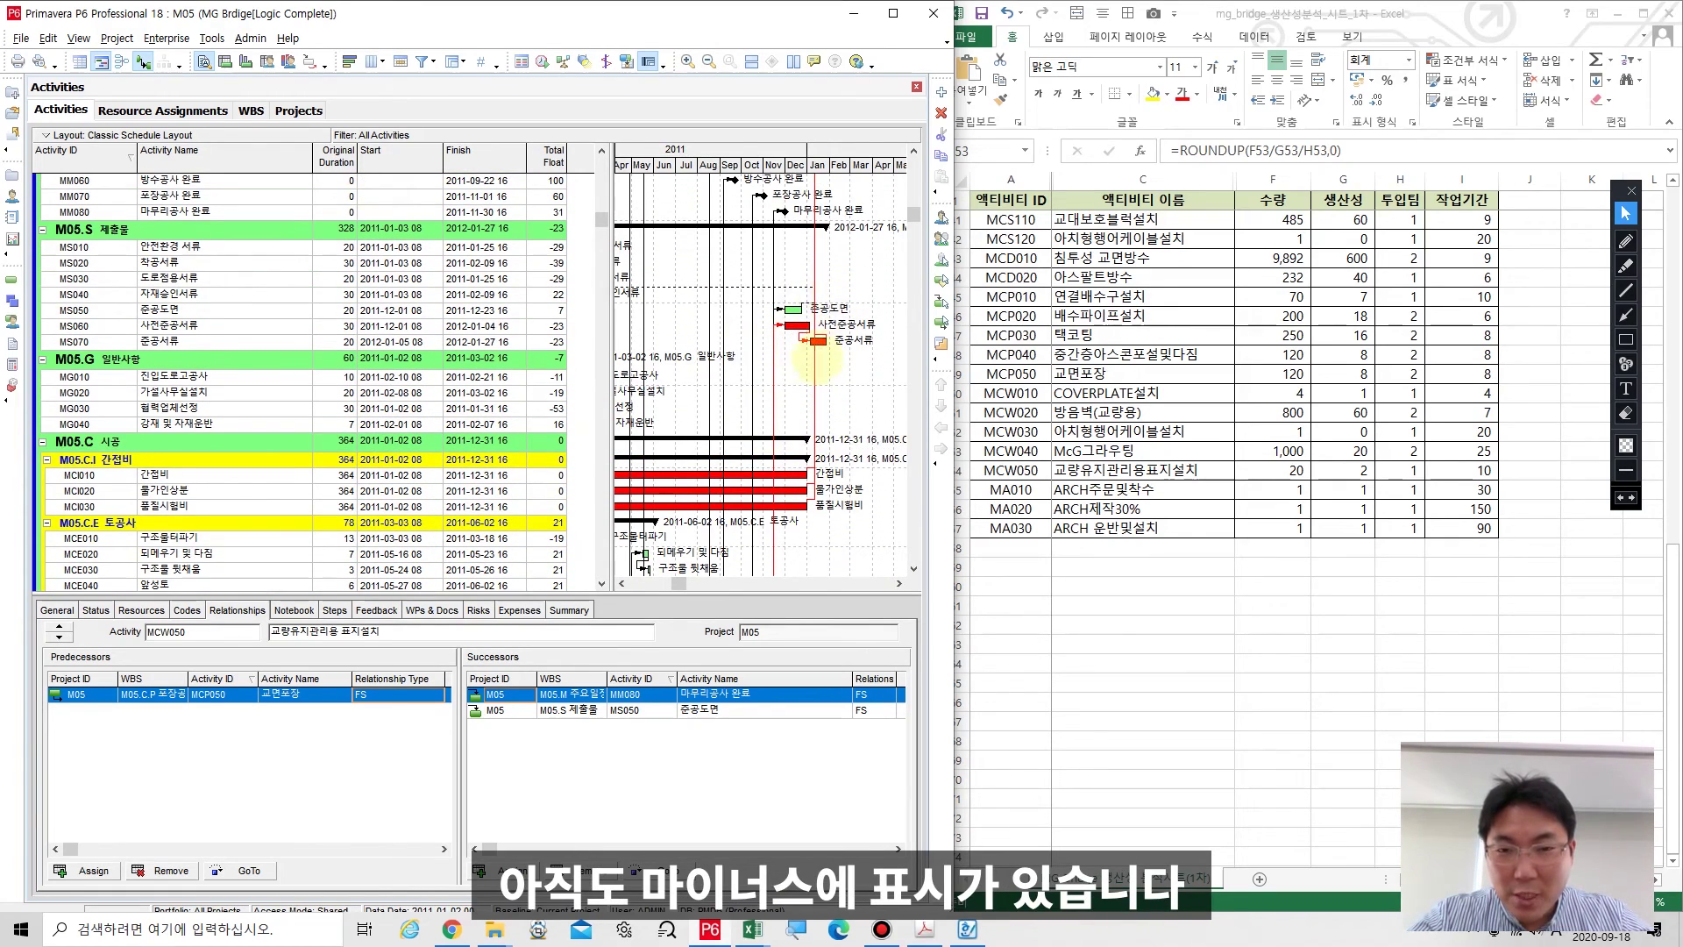
pyautogui.scroll(3, 614, 368)
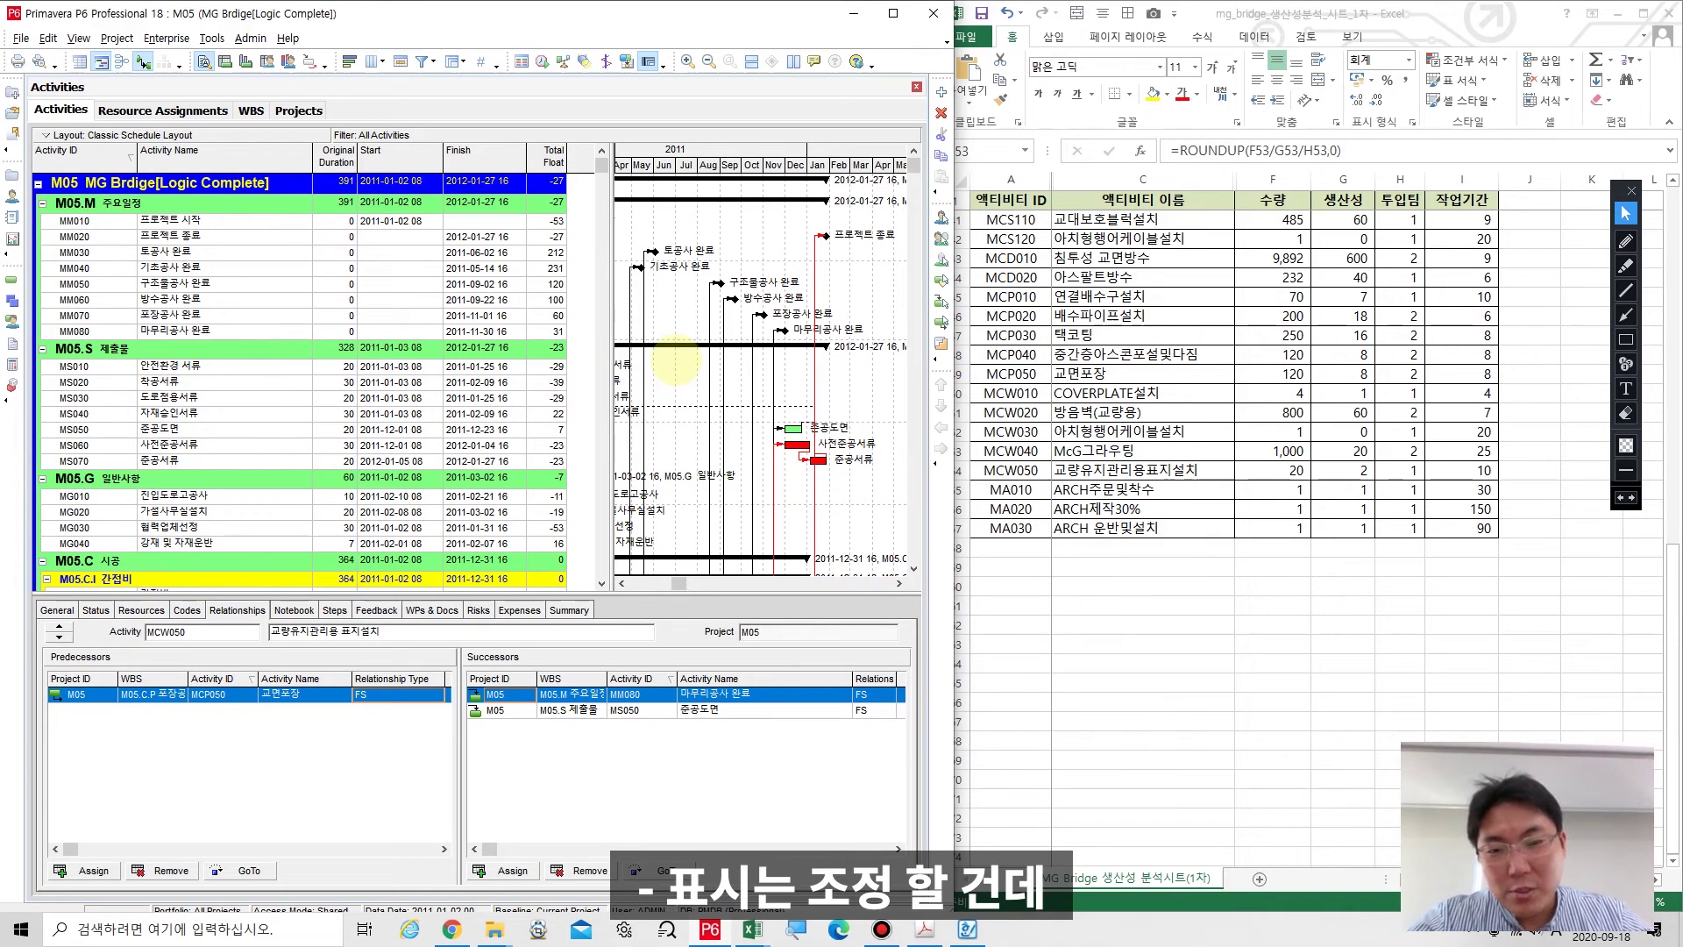
pyautogui.scroll(-10, 676, 359)
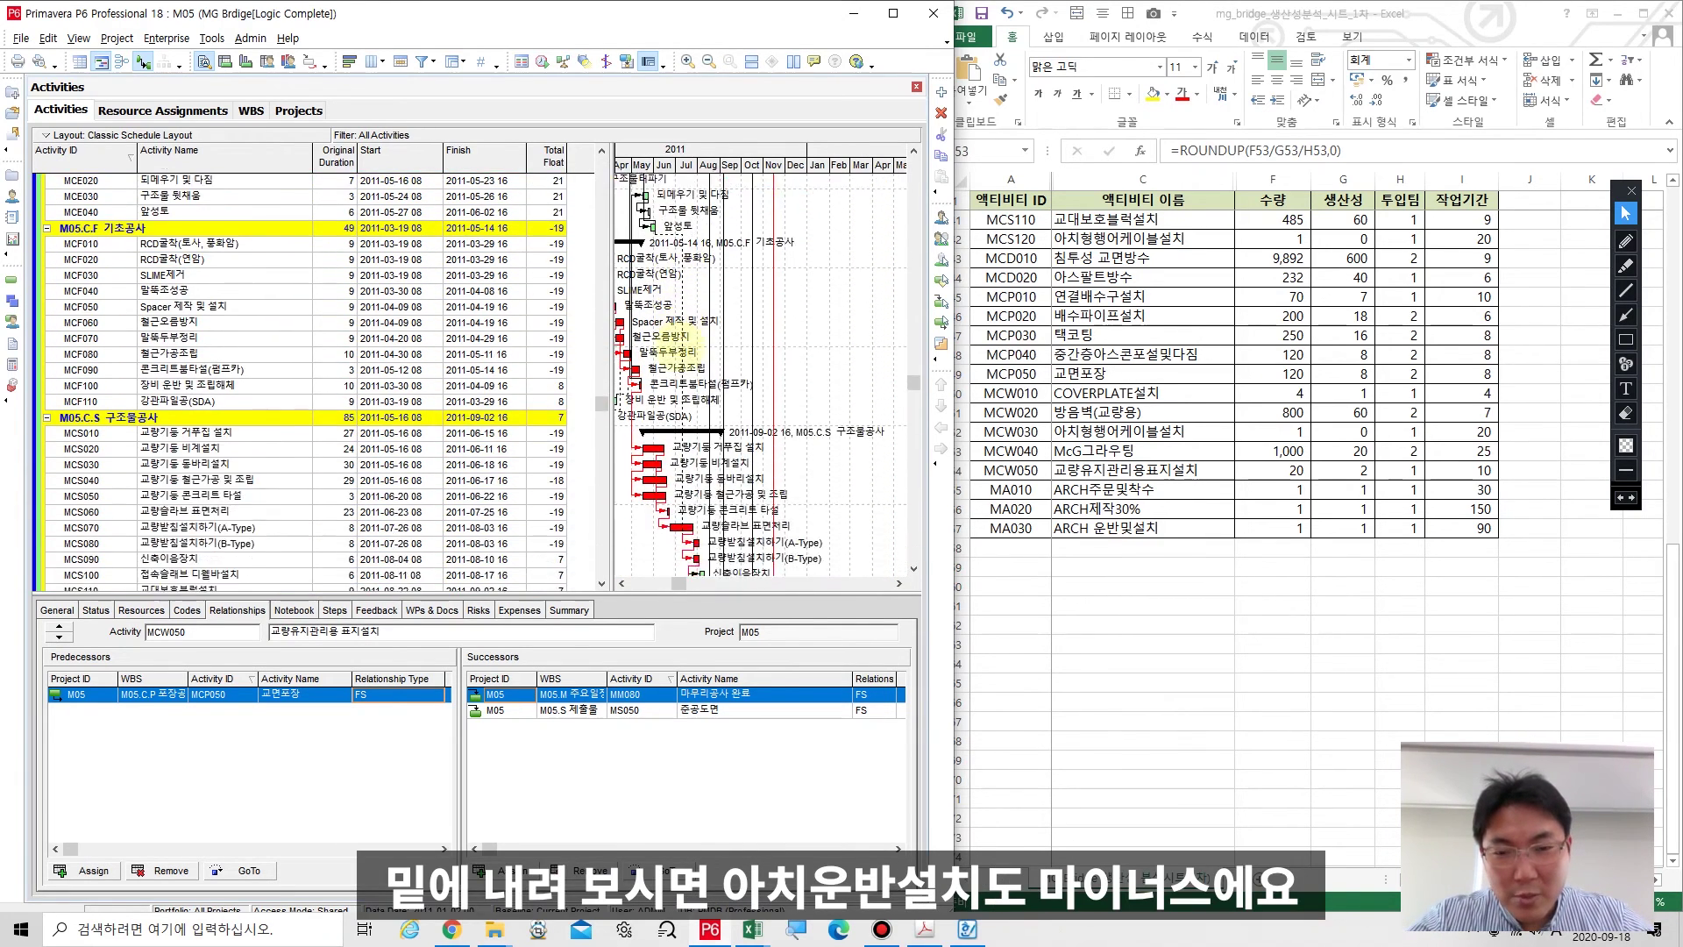
pyautogui.scroll(-8, 676, 342)
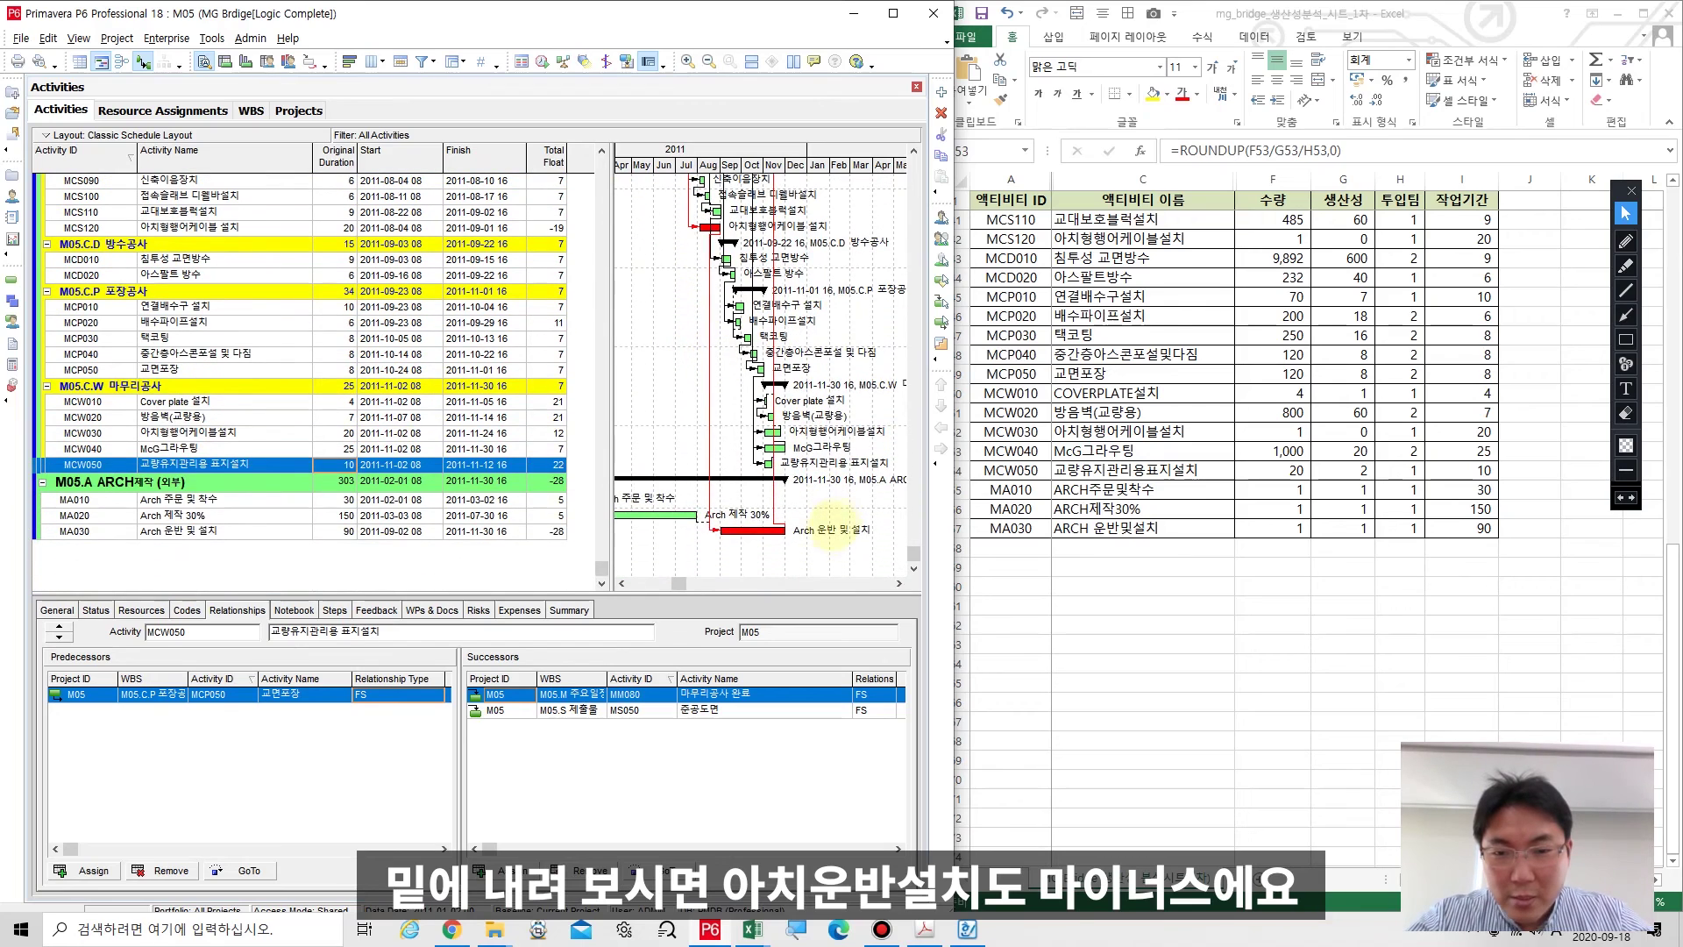
pyautogui.click(825, 531)
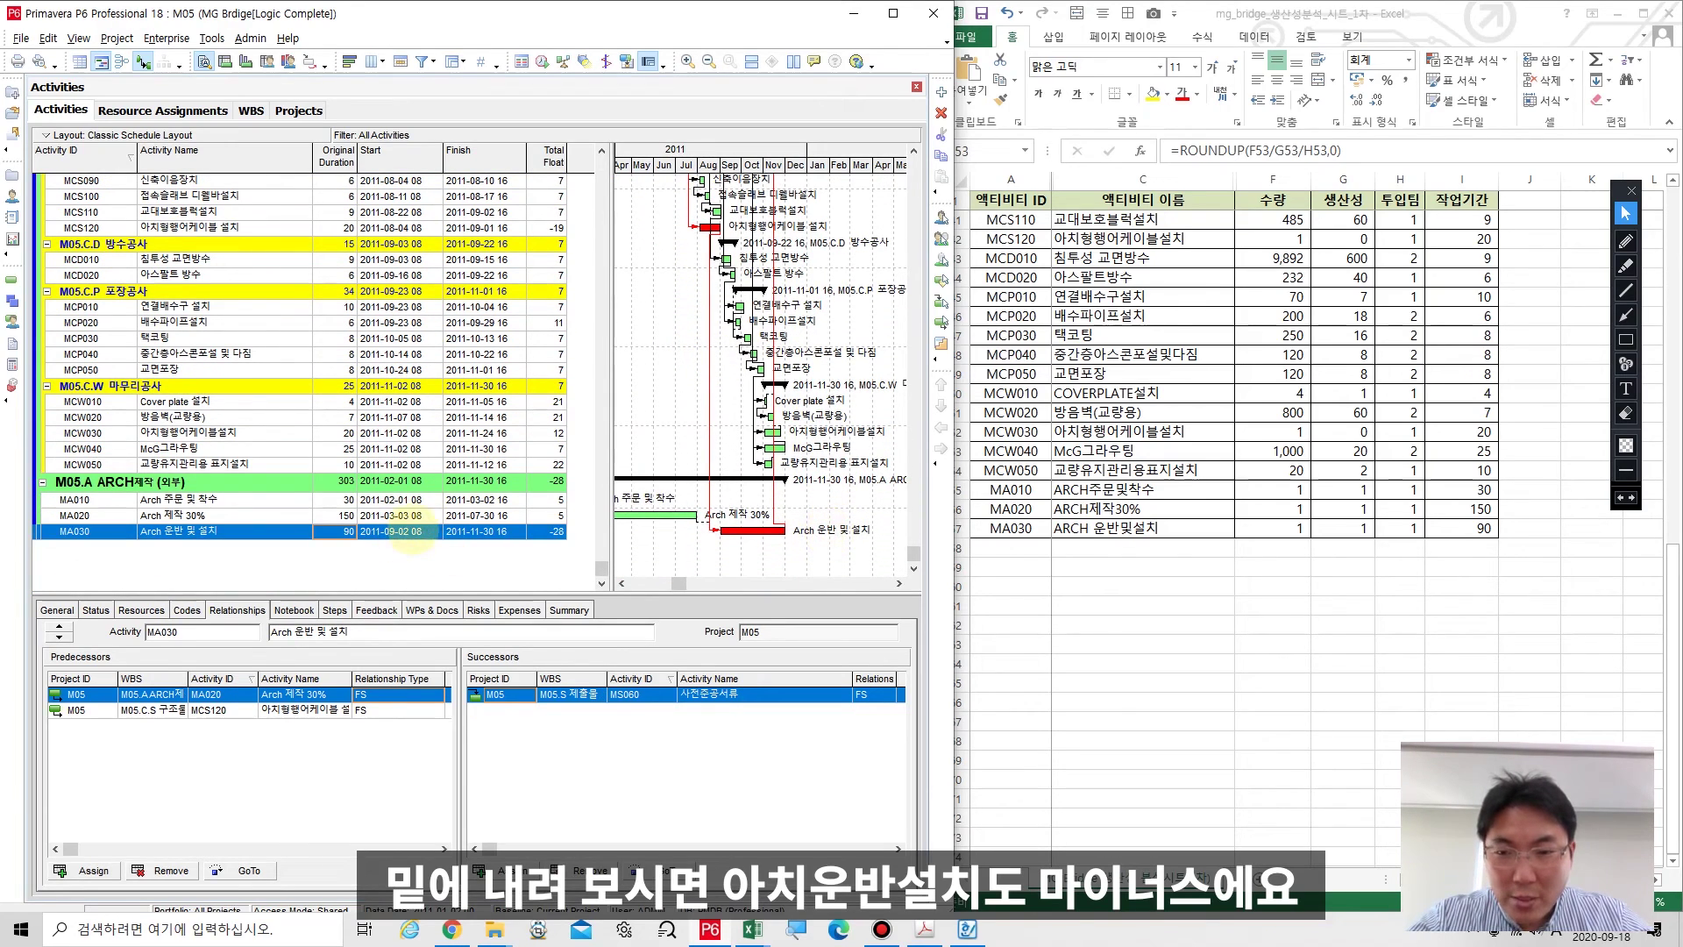
# Write the calculation 90-28=62 as an on-screen text annotation below MA030 Arch 운반 및 설치.
pyautogui.click(345, 532)
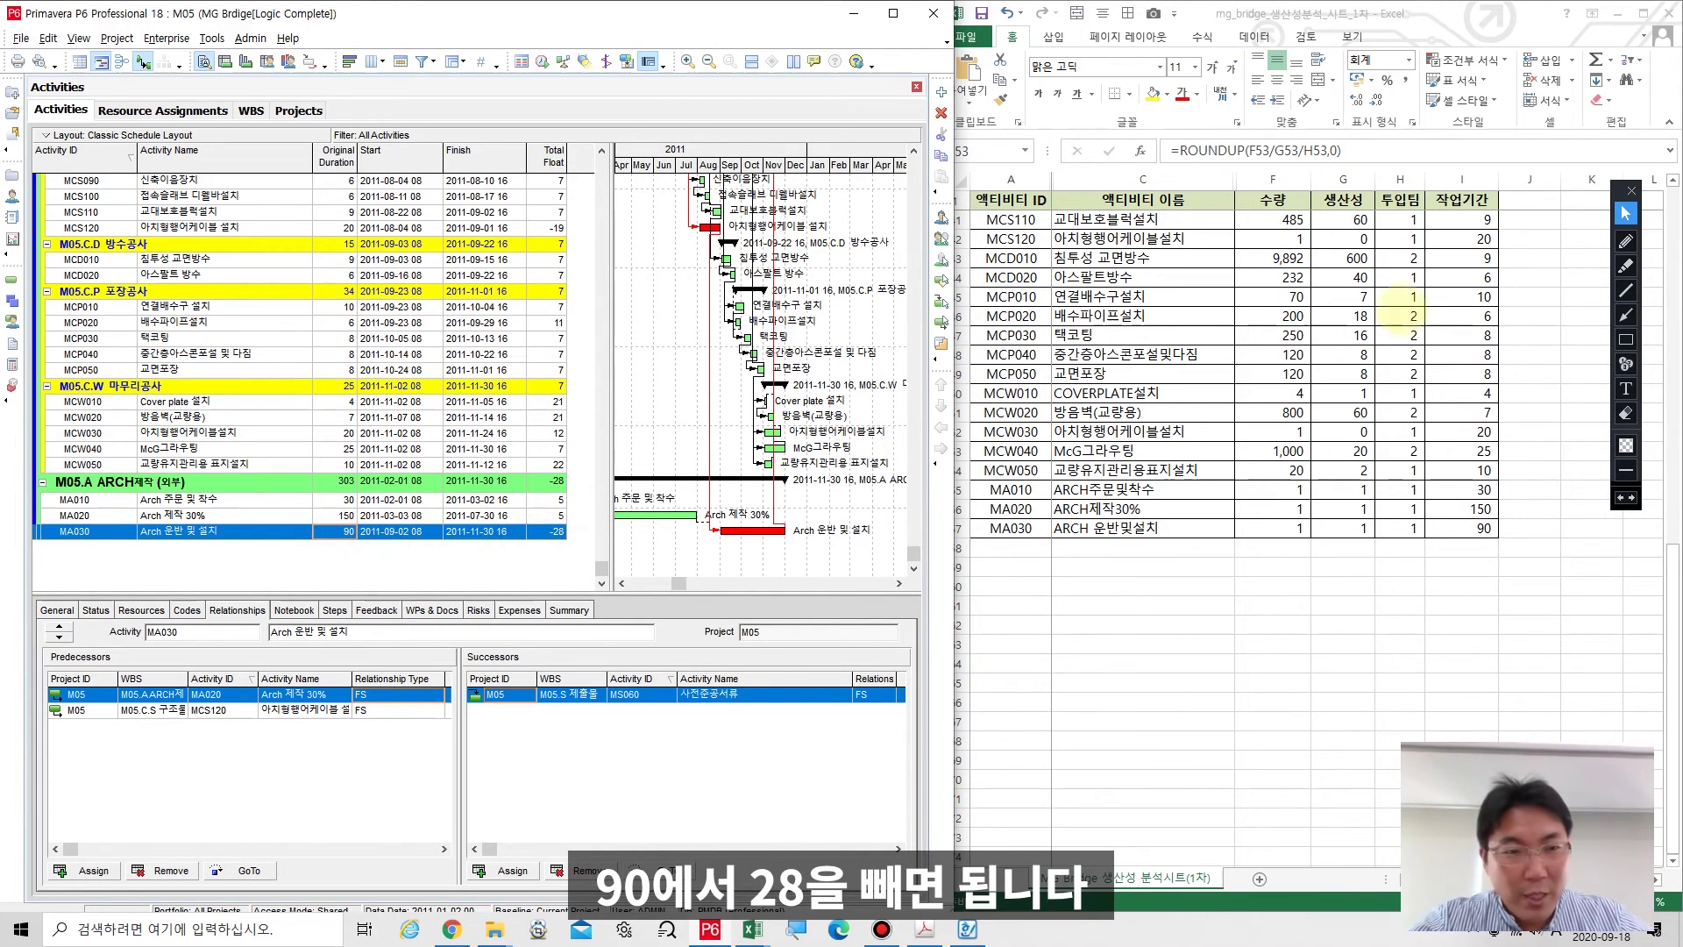
pyautogui.click(1625, 389)
pyautogui.click(346, 563)
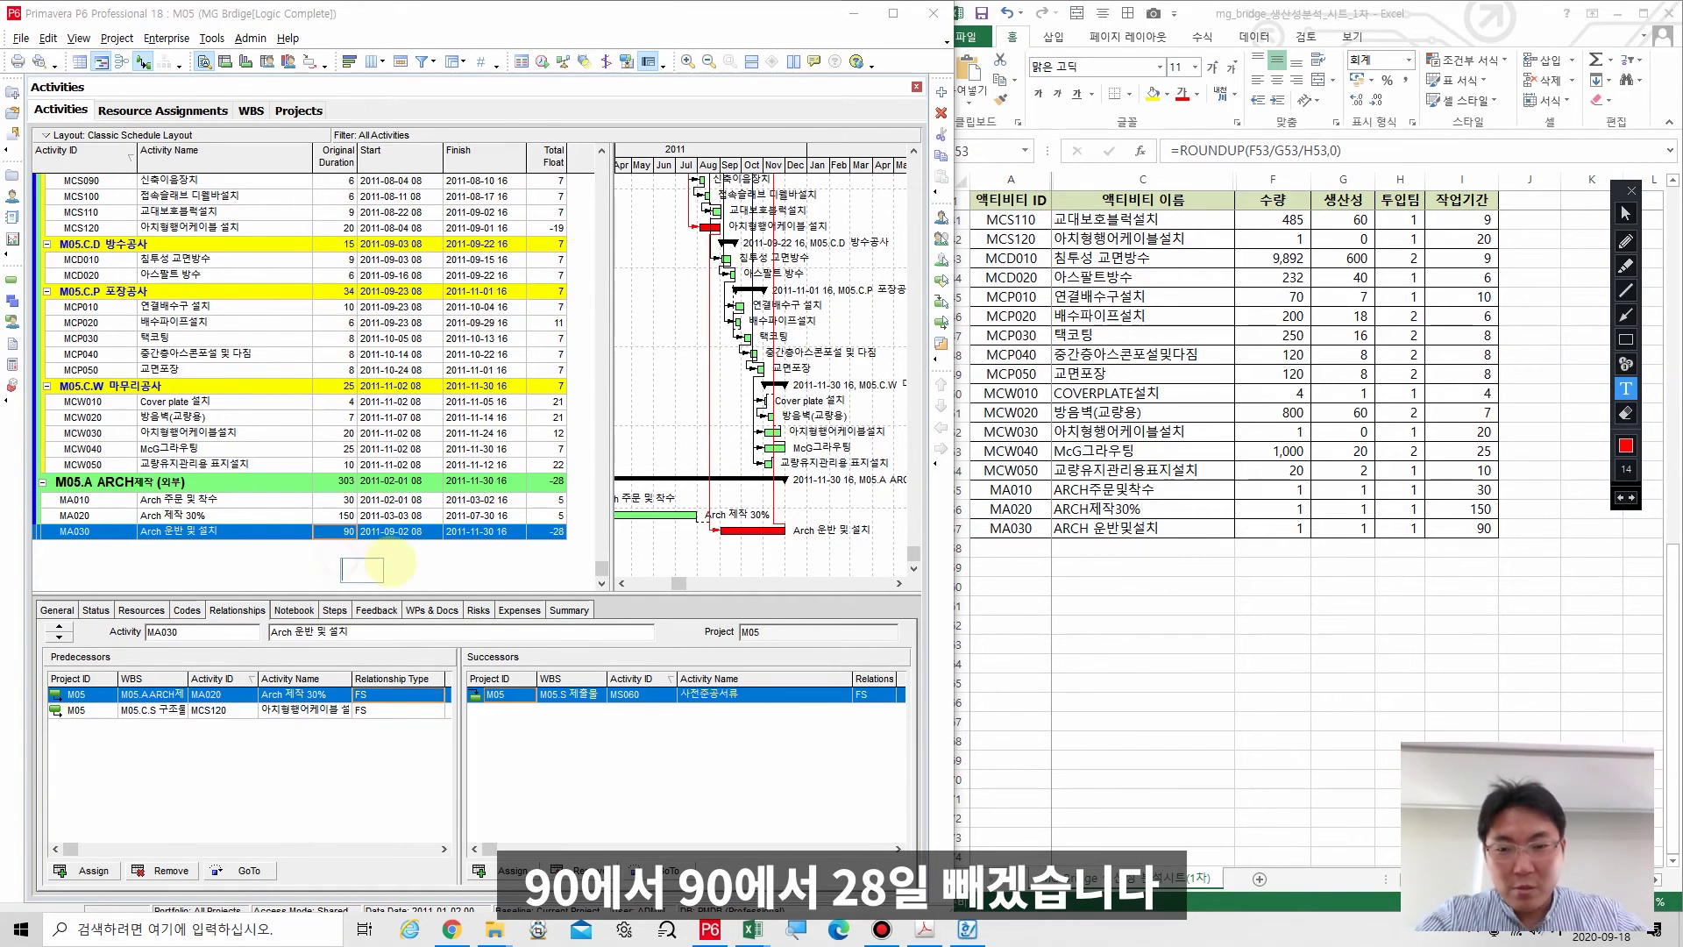
pyautogui.write('90-28')
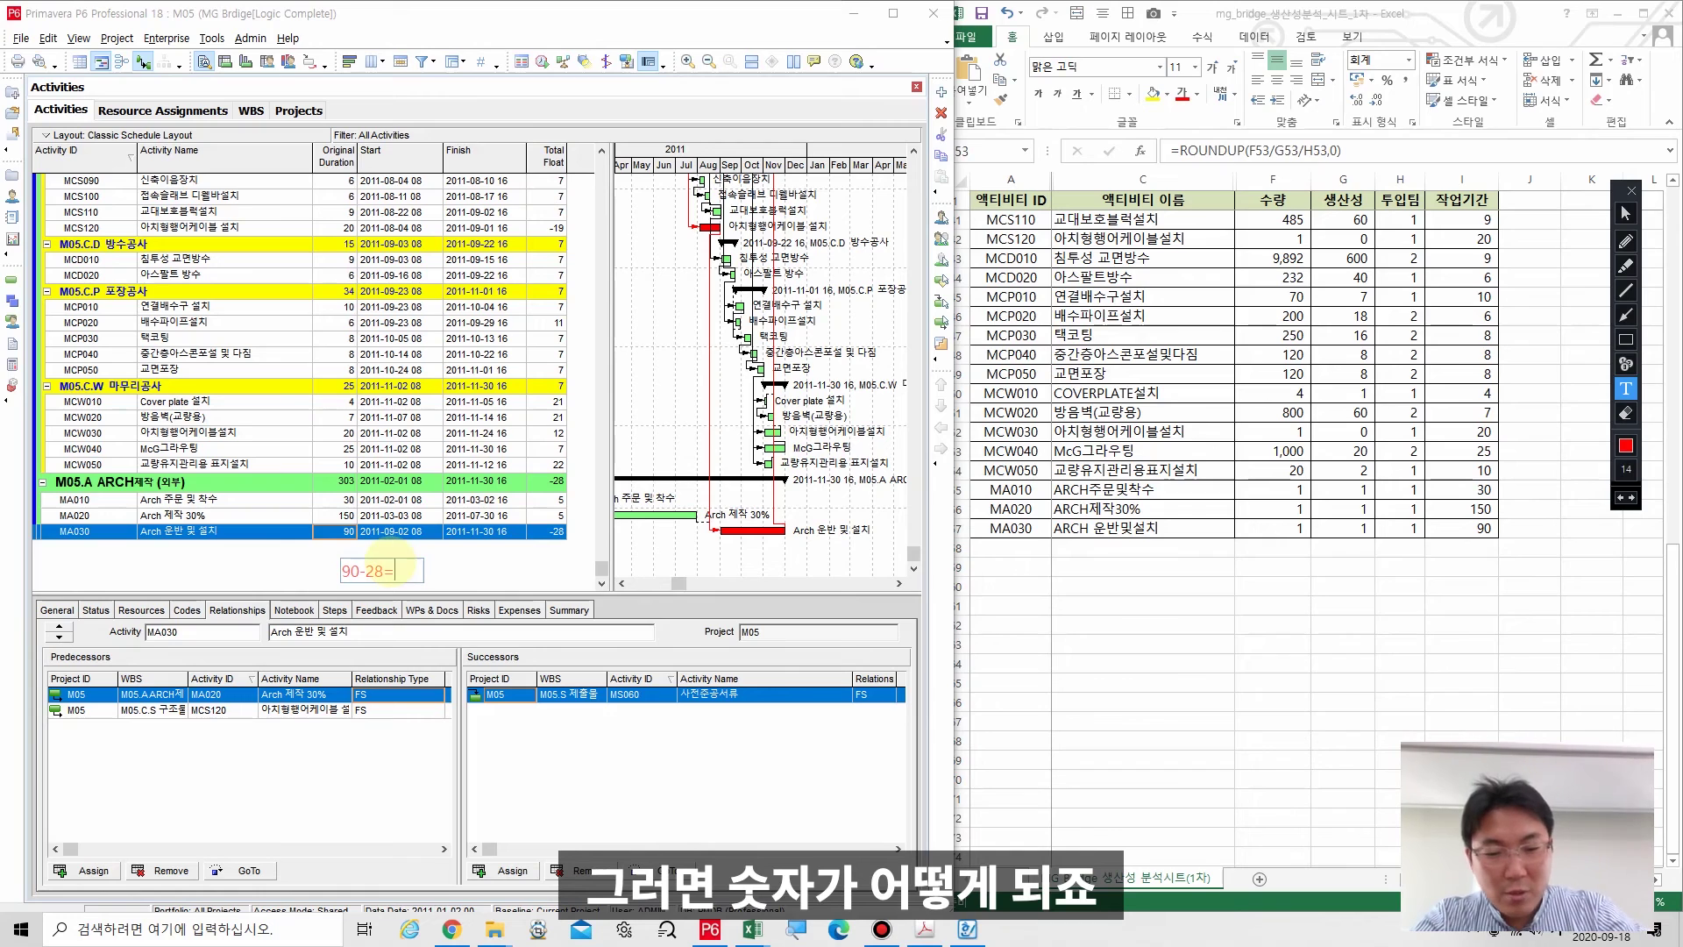
pyautogui.write('=62')
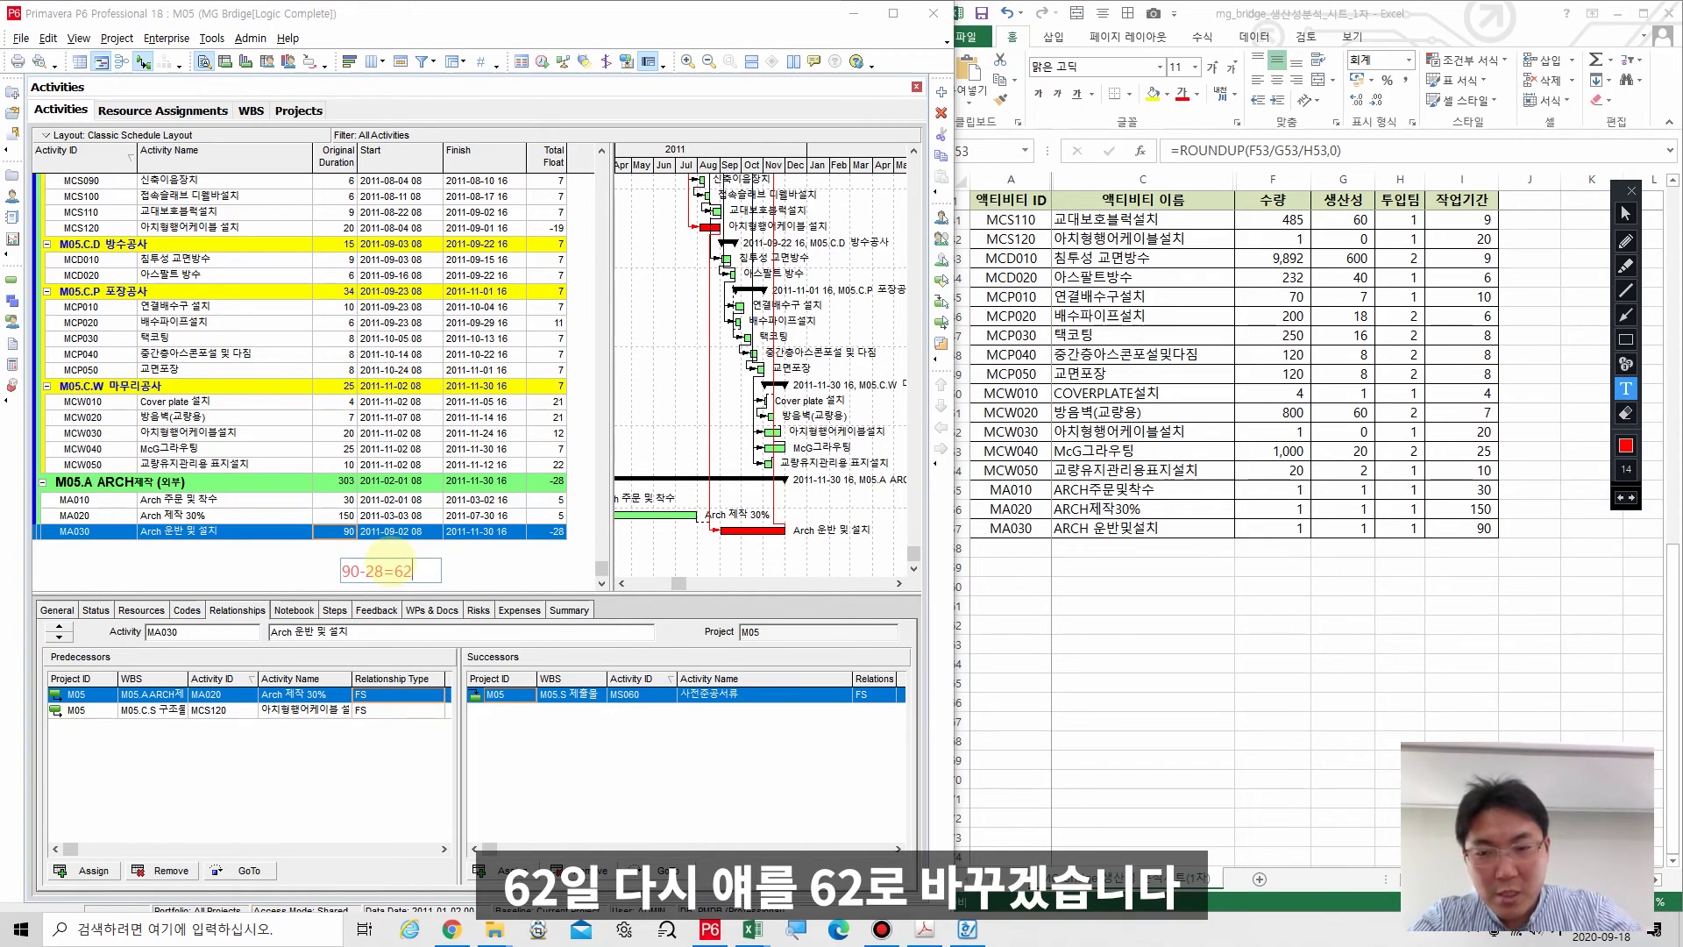
pyautogui.click(344, 532)
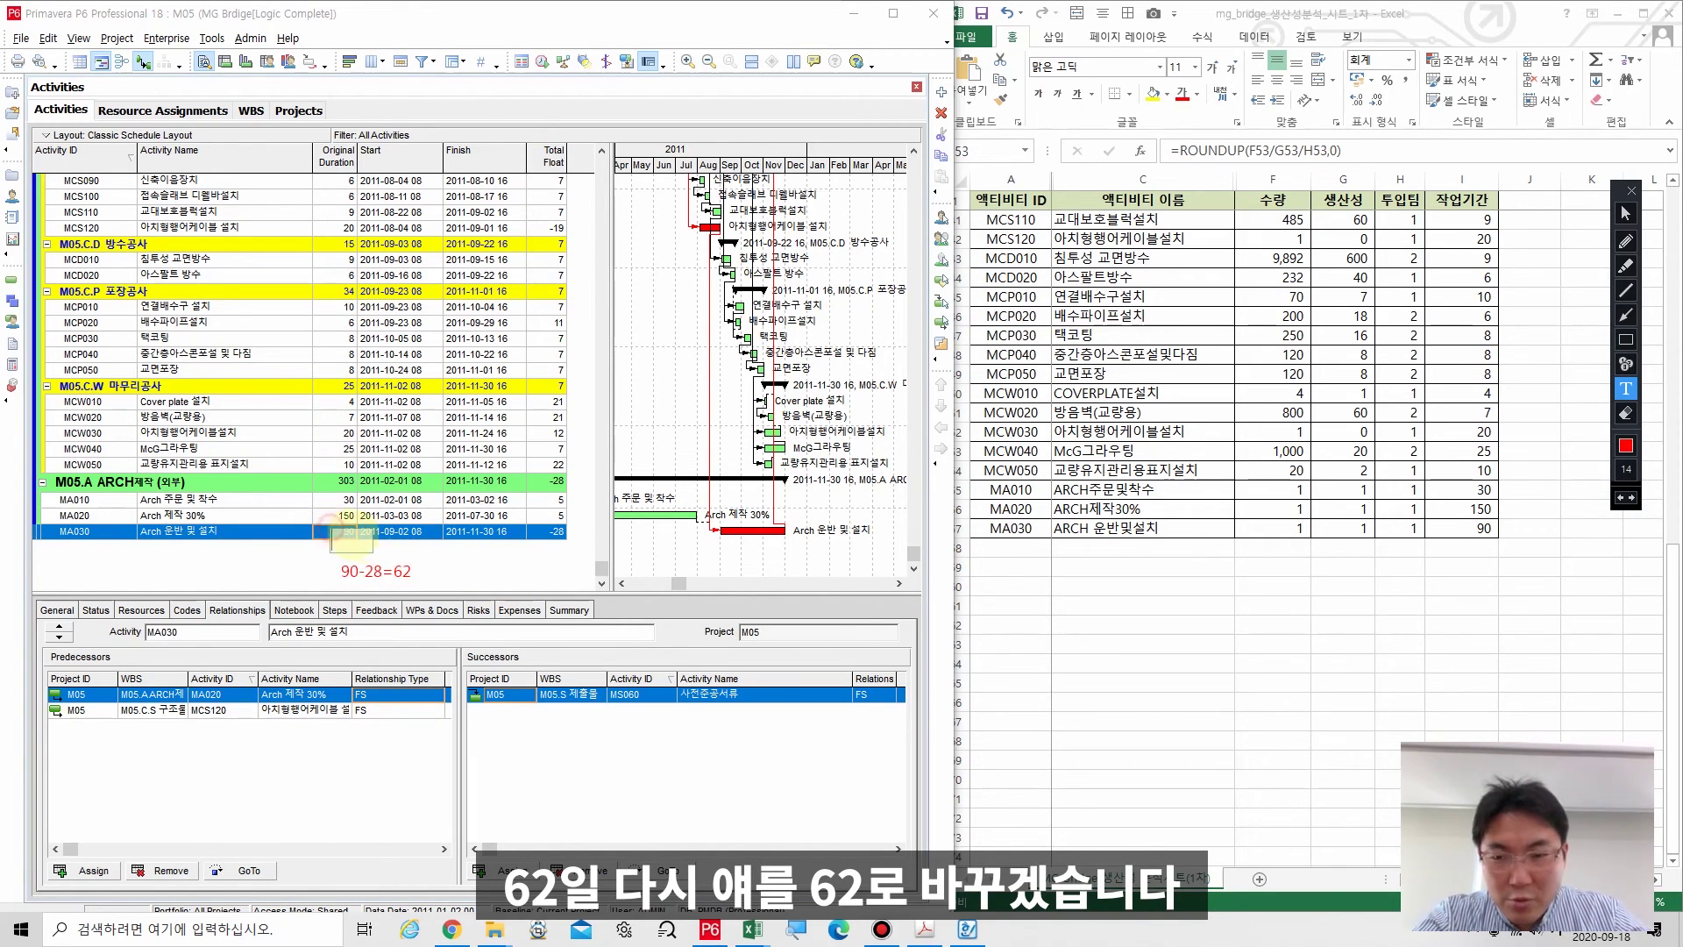
# Leave the annotation text tool, set the original duration of MA030 Arch 운반 및 설치 to 62 and reschedule the project.
pyautogui.click(1627, 213)
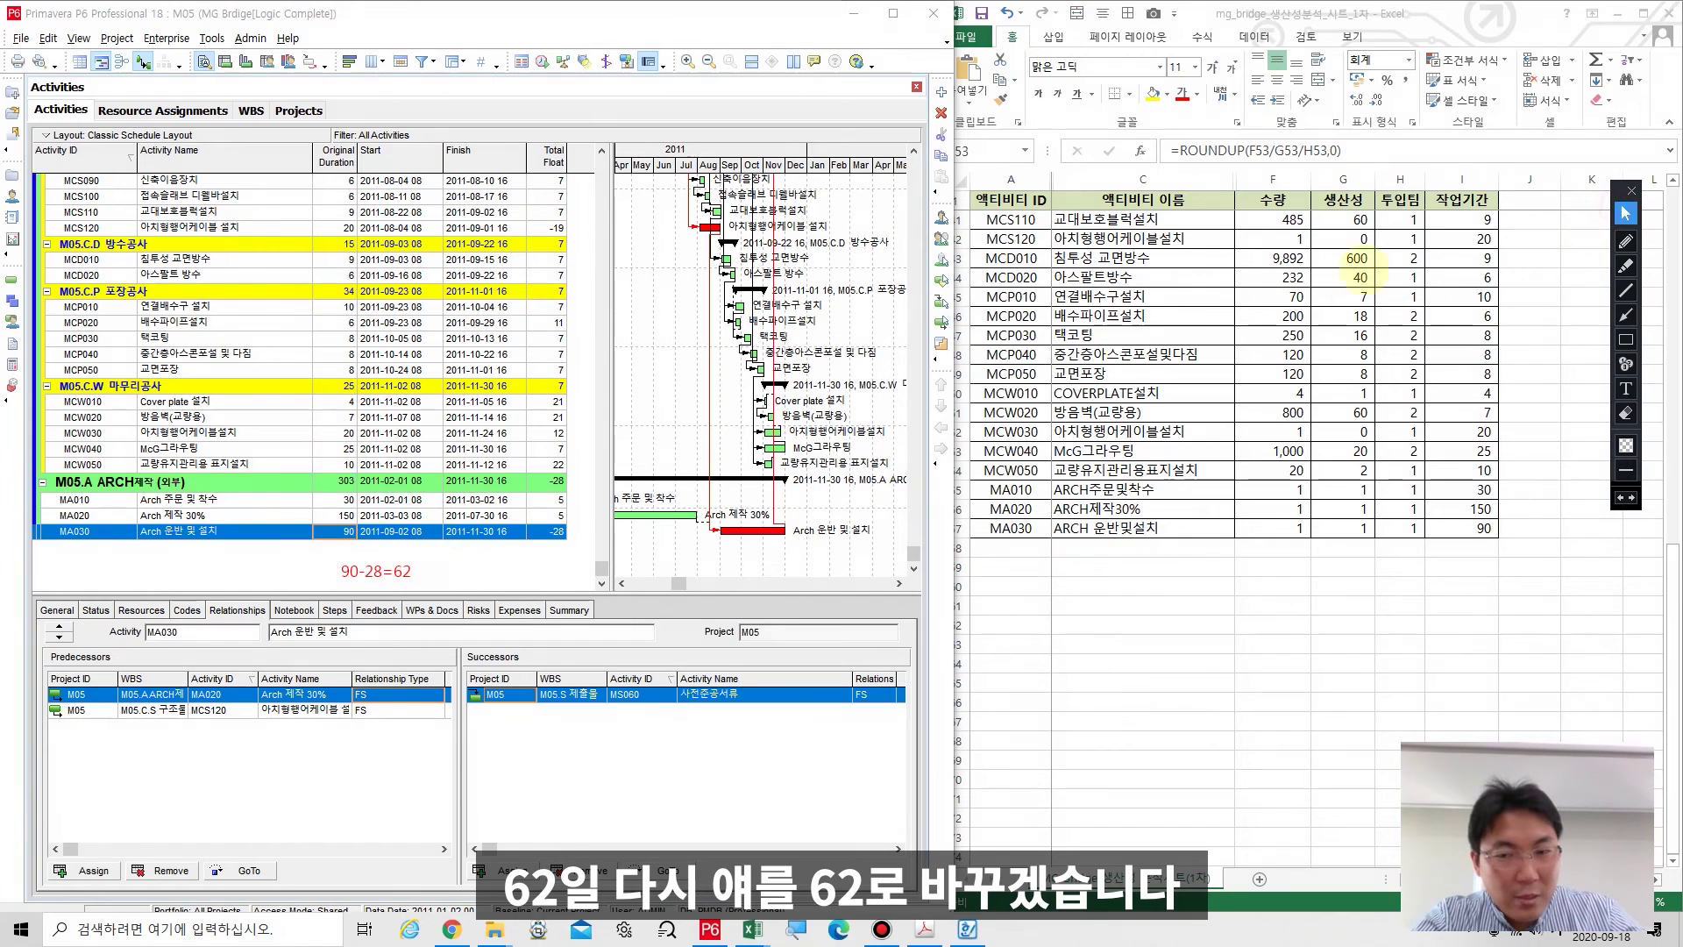
pyautogui.click(336, 531)
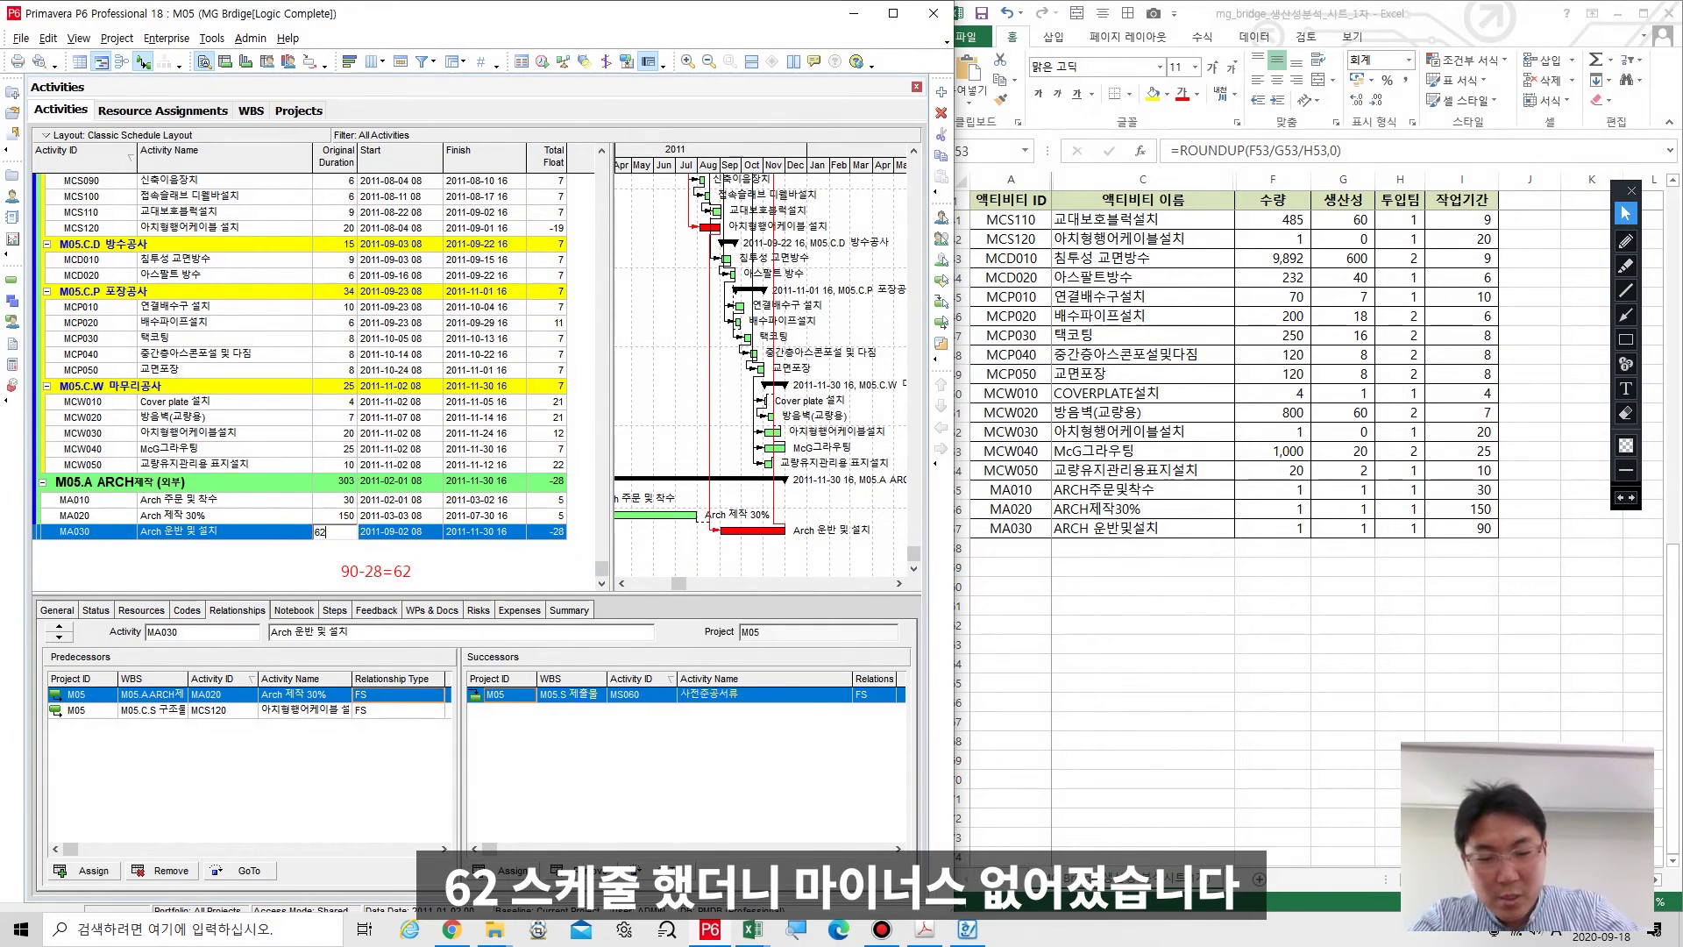
pyautogui.write('62')
pyautogui.press('F9')
pyautogui.press('Return')
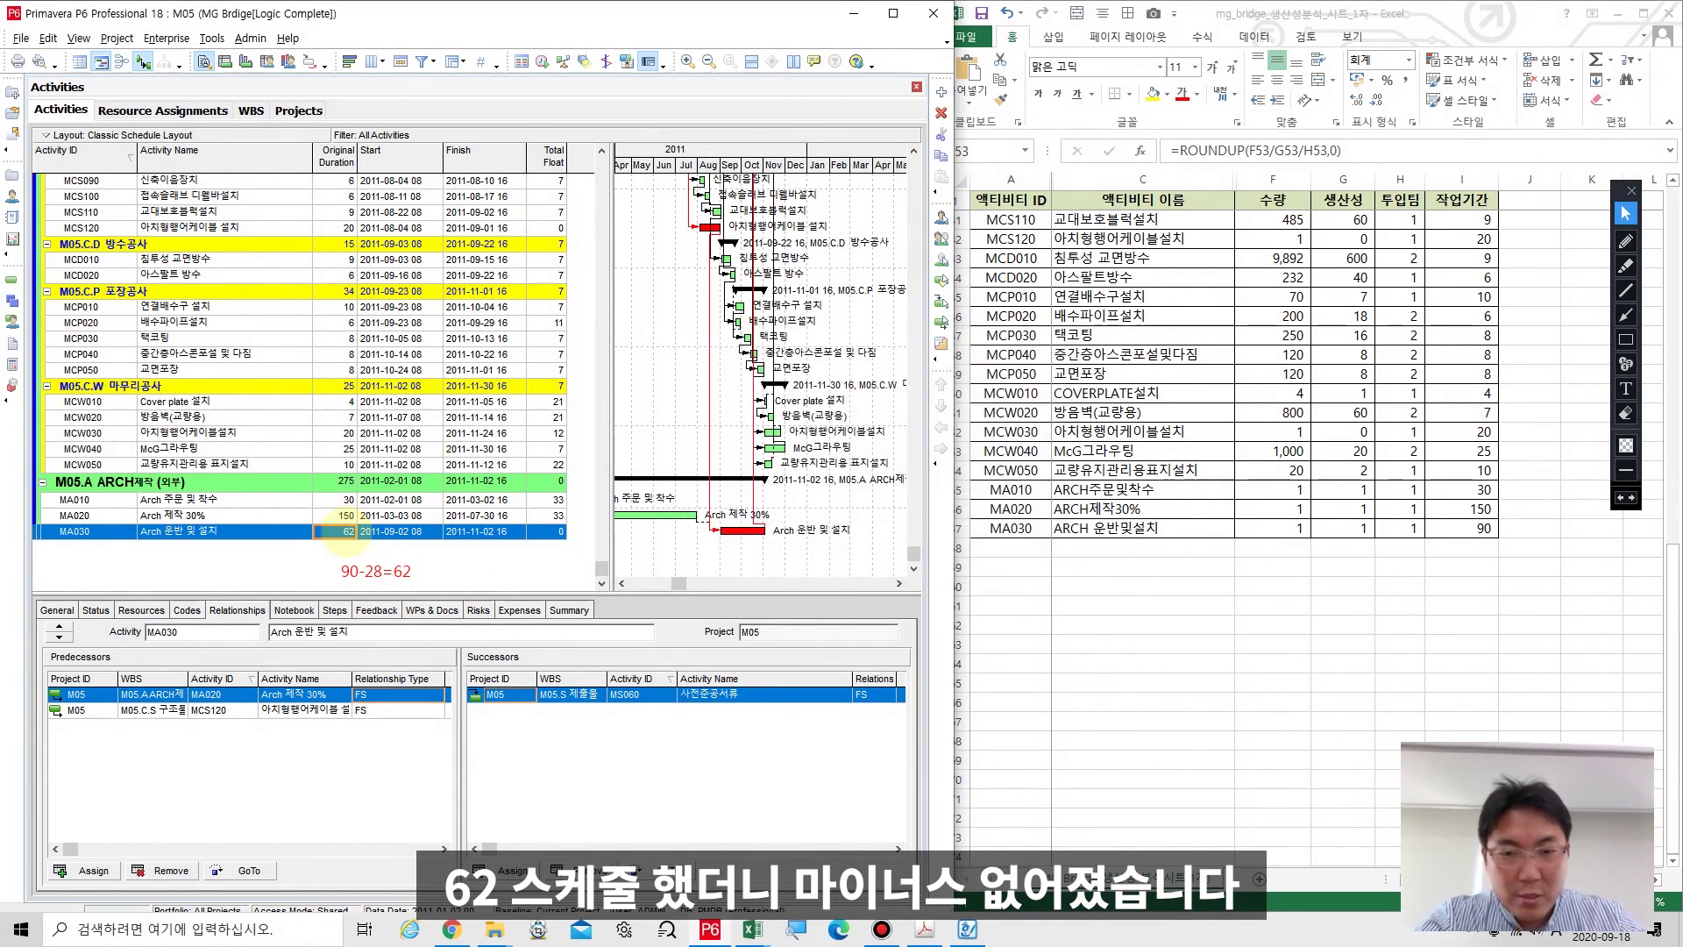
# Review the total float across the whole M05 project and open its scheduling log.
pyautogui.scroll(15, 714, 444)
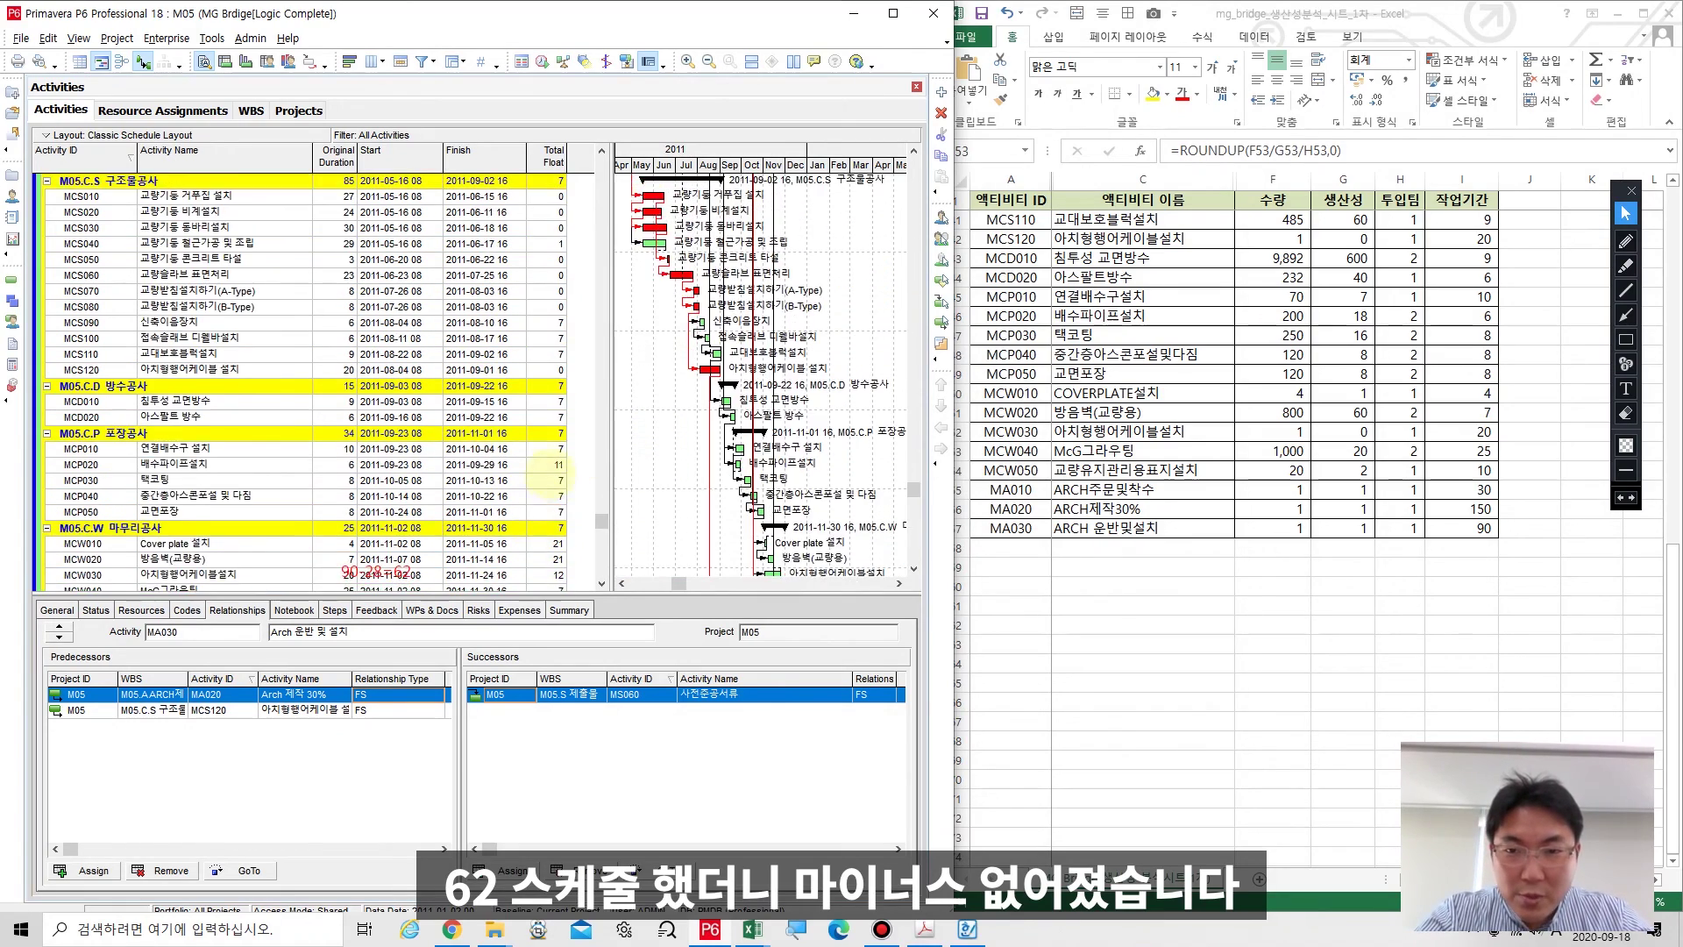
pyautogui.scroll(6, 793, 469)
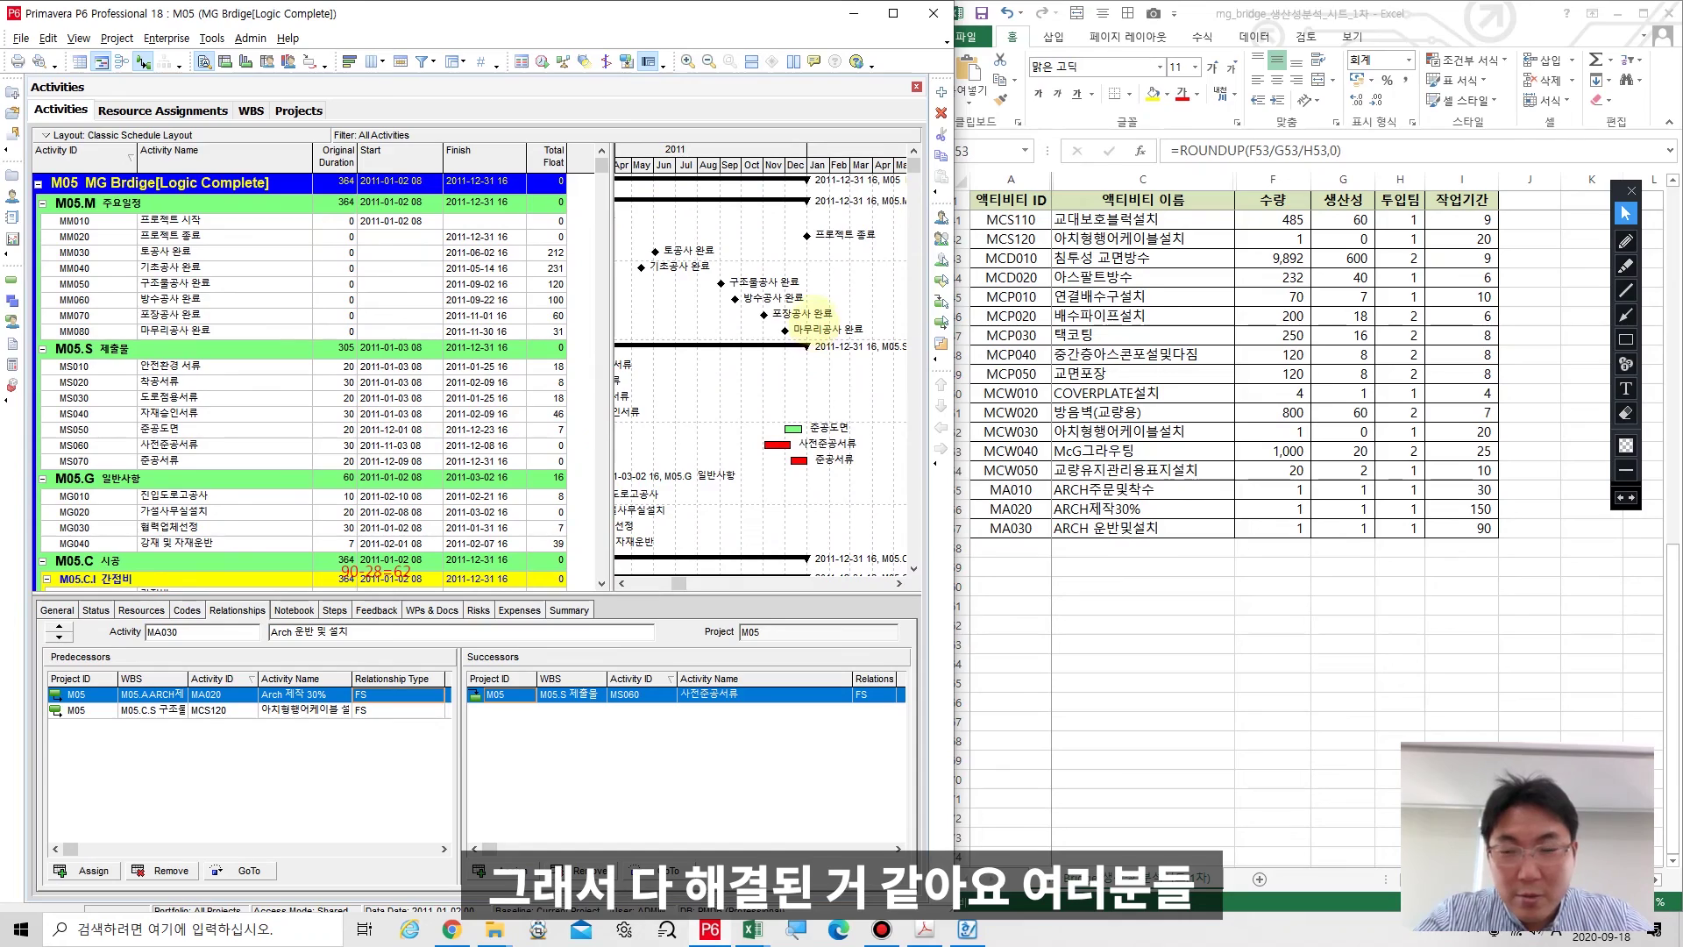
pyautogui.scroll(-15, 812, 317)
pyautogui.scroll(-5, 808, 310)
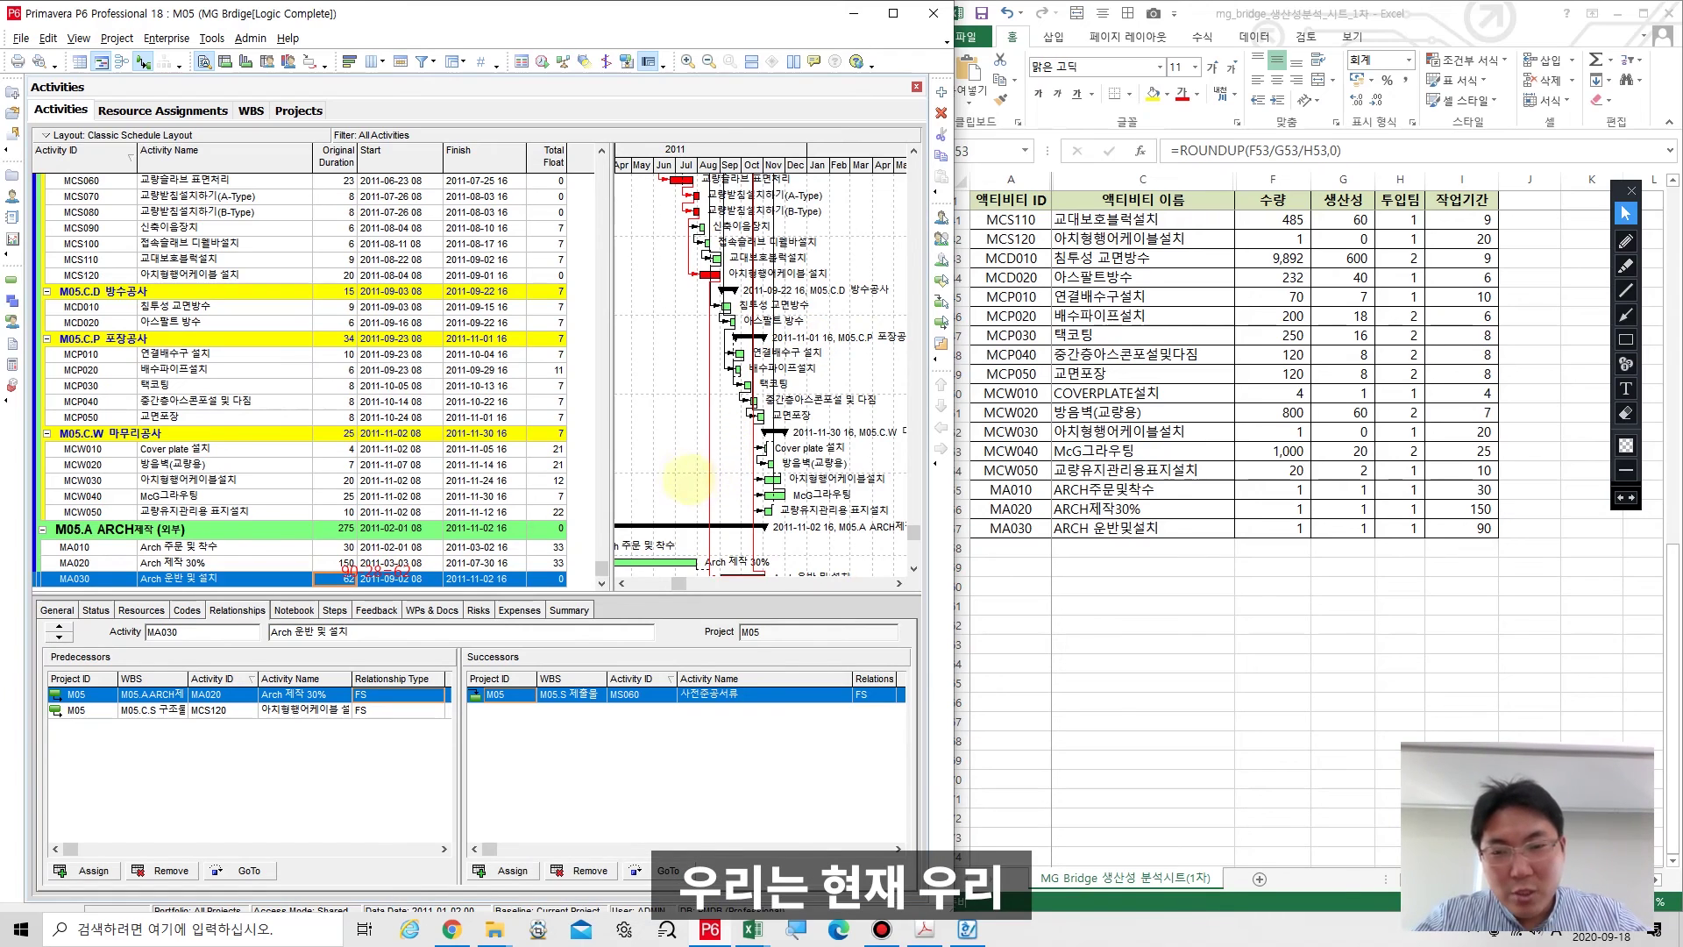
pyautogui.scroll(10, 526, 382)
pyautogui.scroll(10, 526, 382)
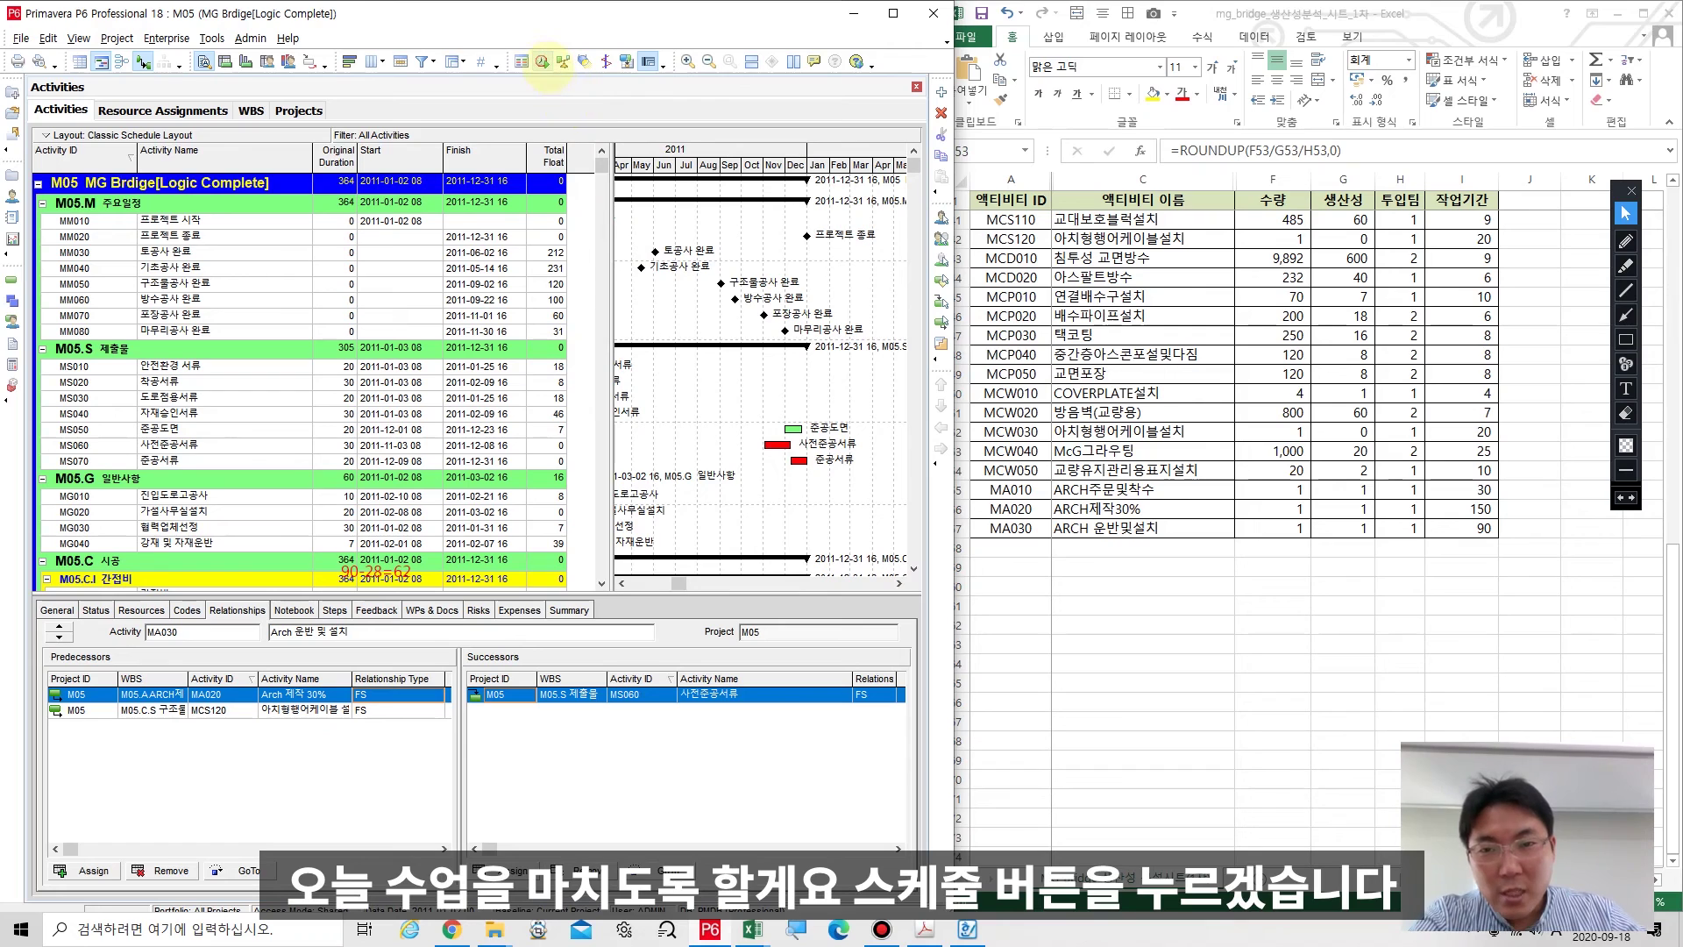
pyautogui.click(543, 63)
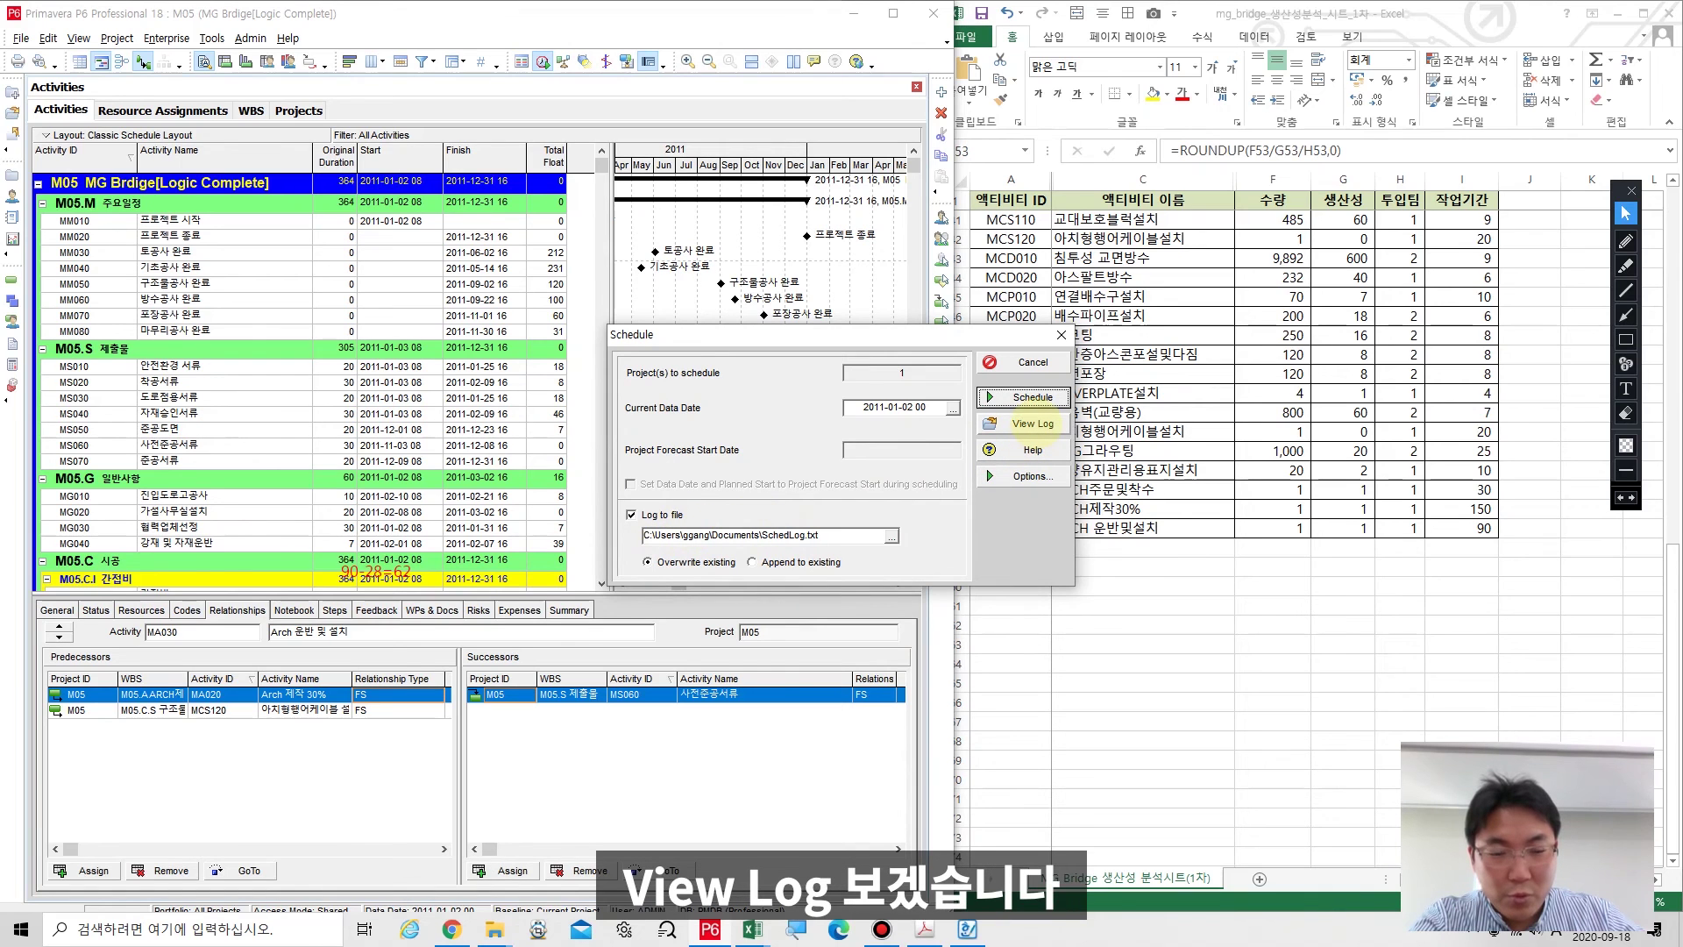
pyautogui.click(1042, 423)
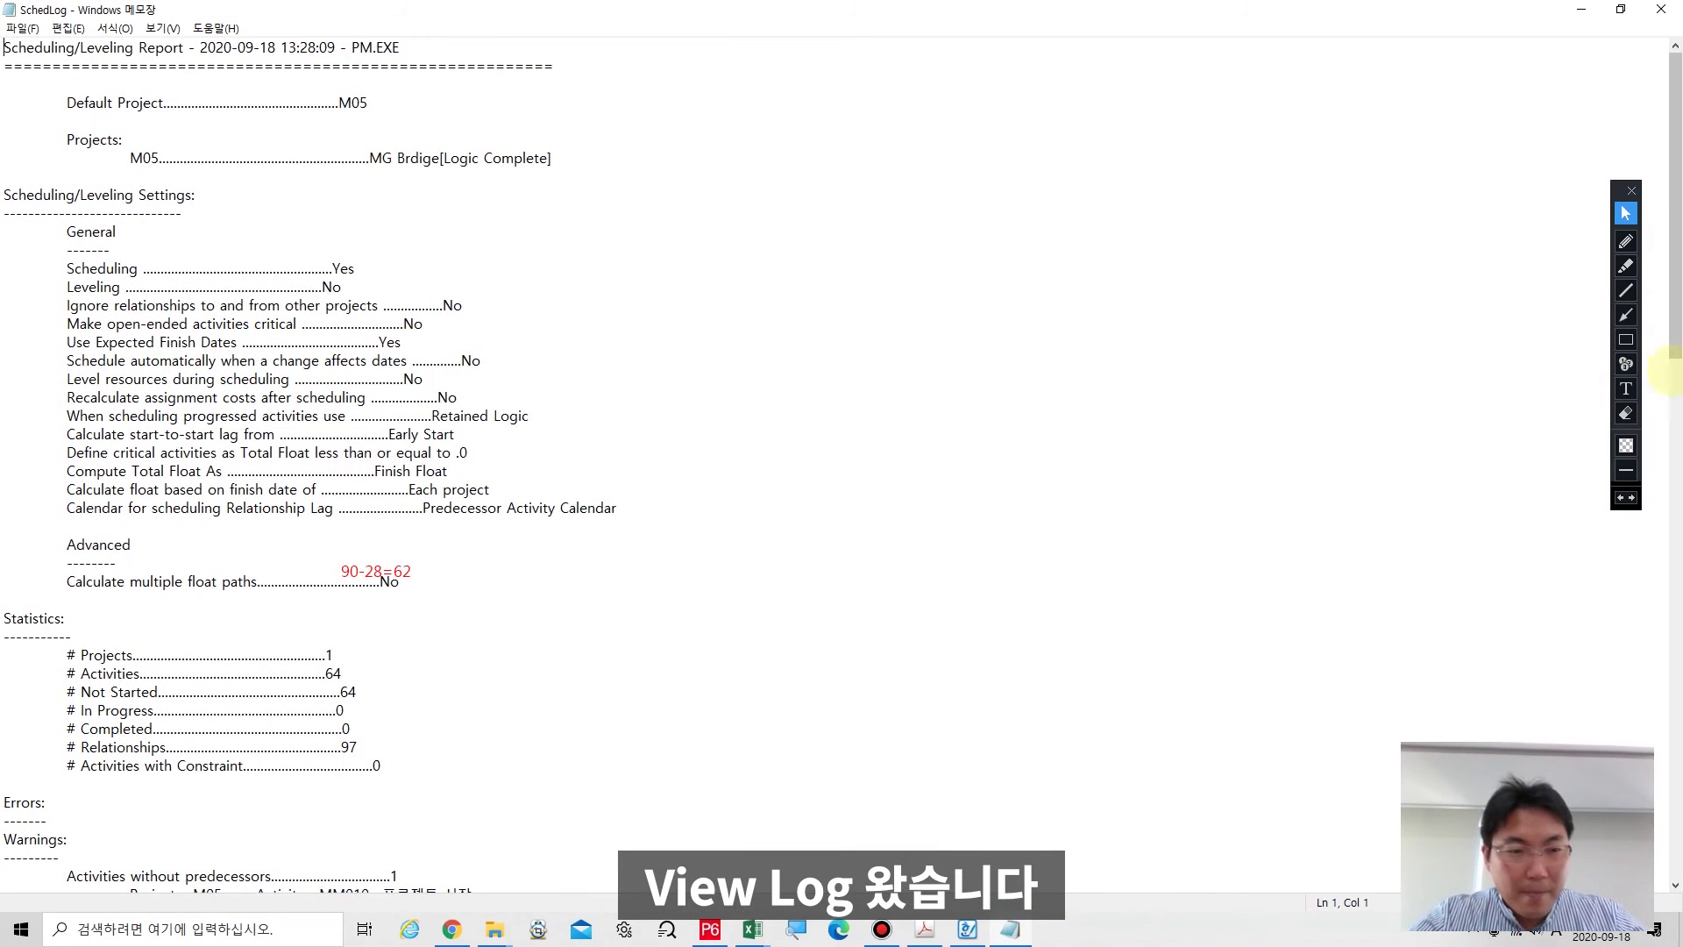
# Erase the on-screen calculation annotation and check the number of activities in the schedule log's statistics.
pyautogui.click(1626, 413)
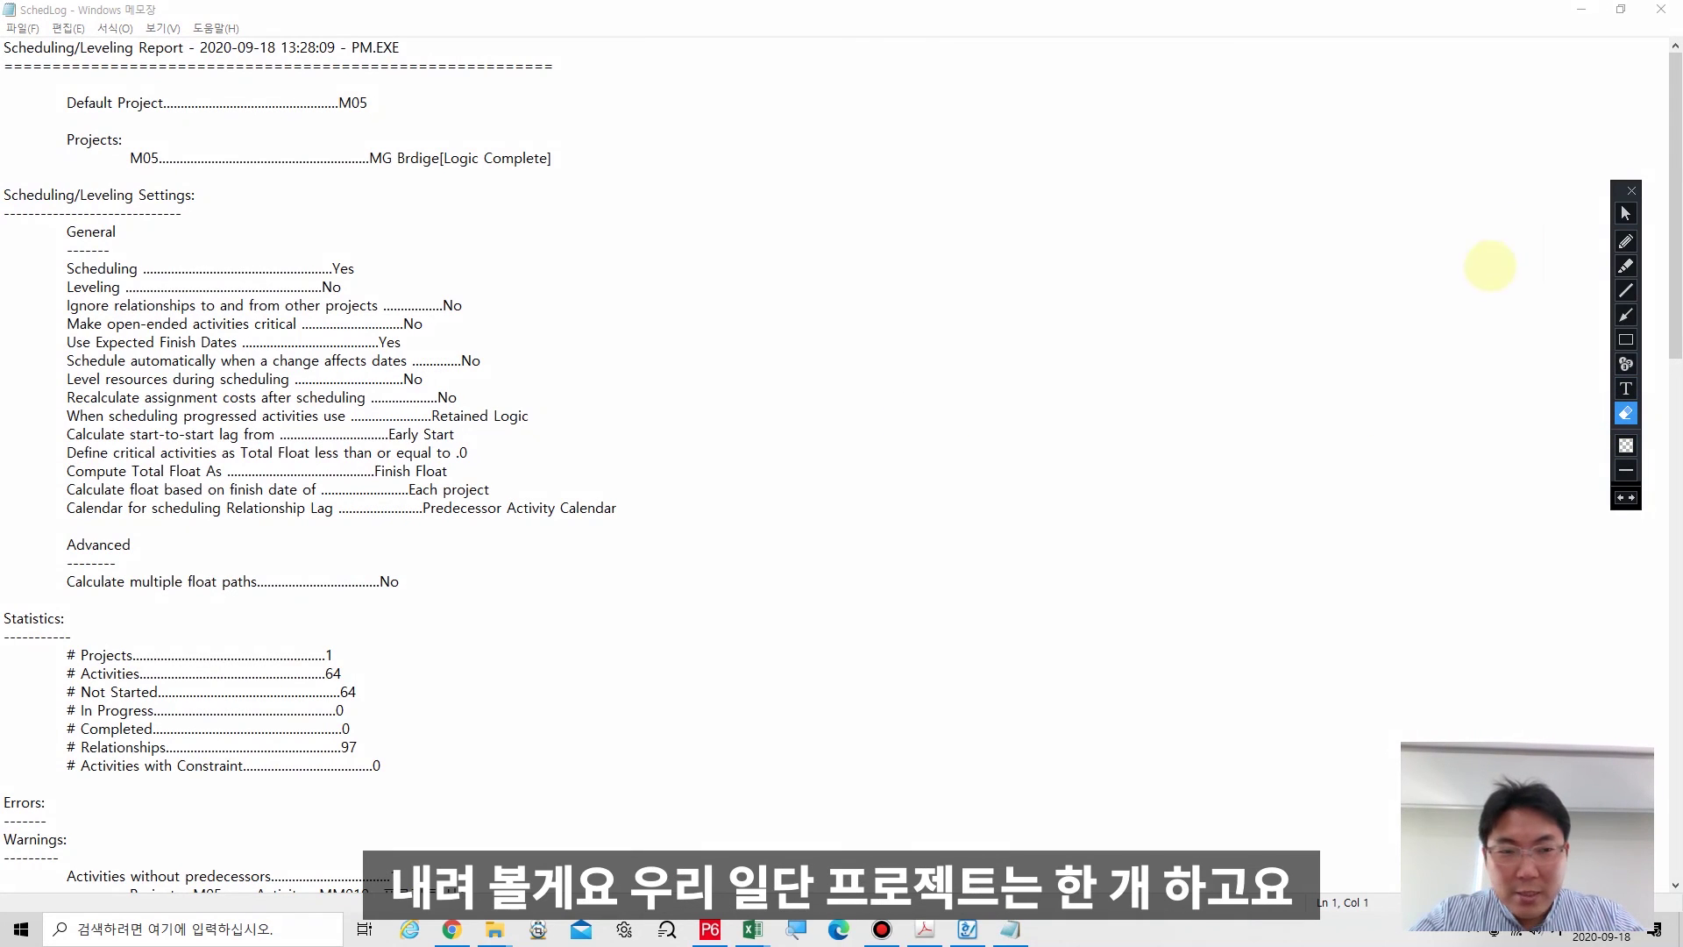
pyautogui.click(1624, 213)
pyautogui.scroll(-10, 639, 377)
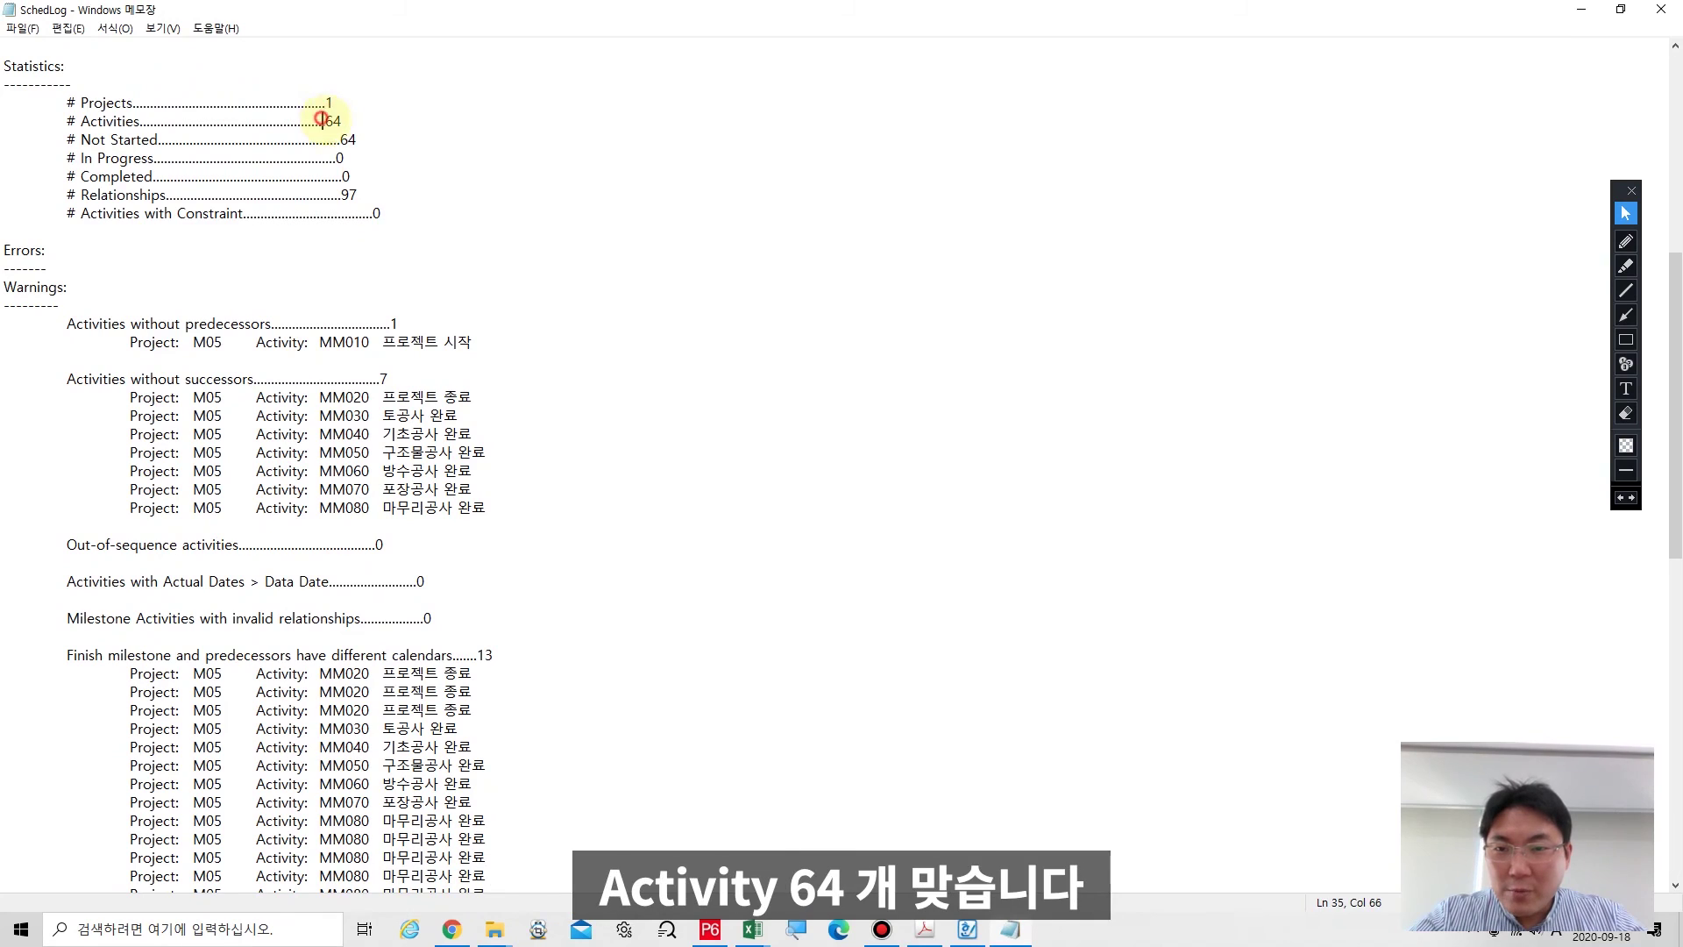
pyautogui.moveTo(322, 121); pyautogui.dragTo(346, 121)
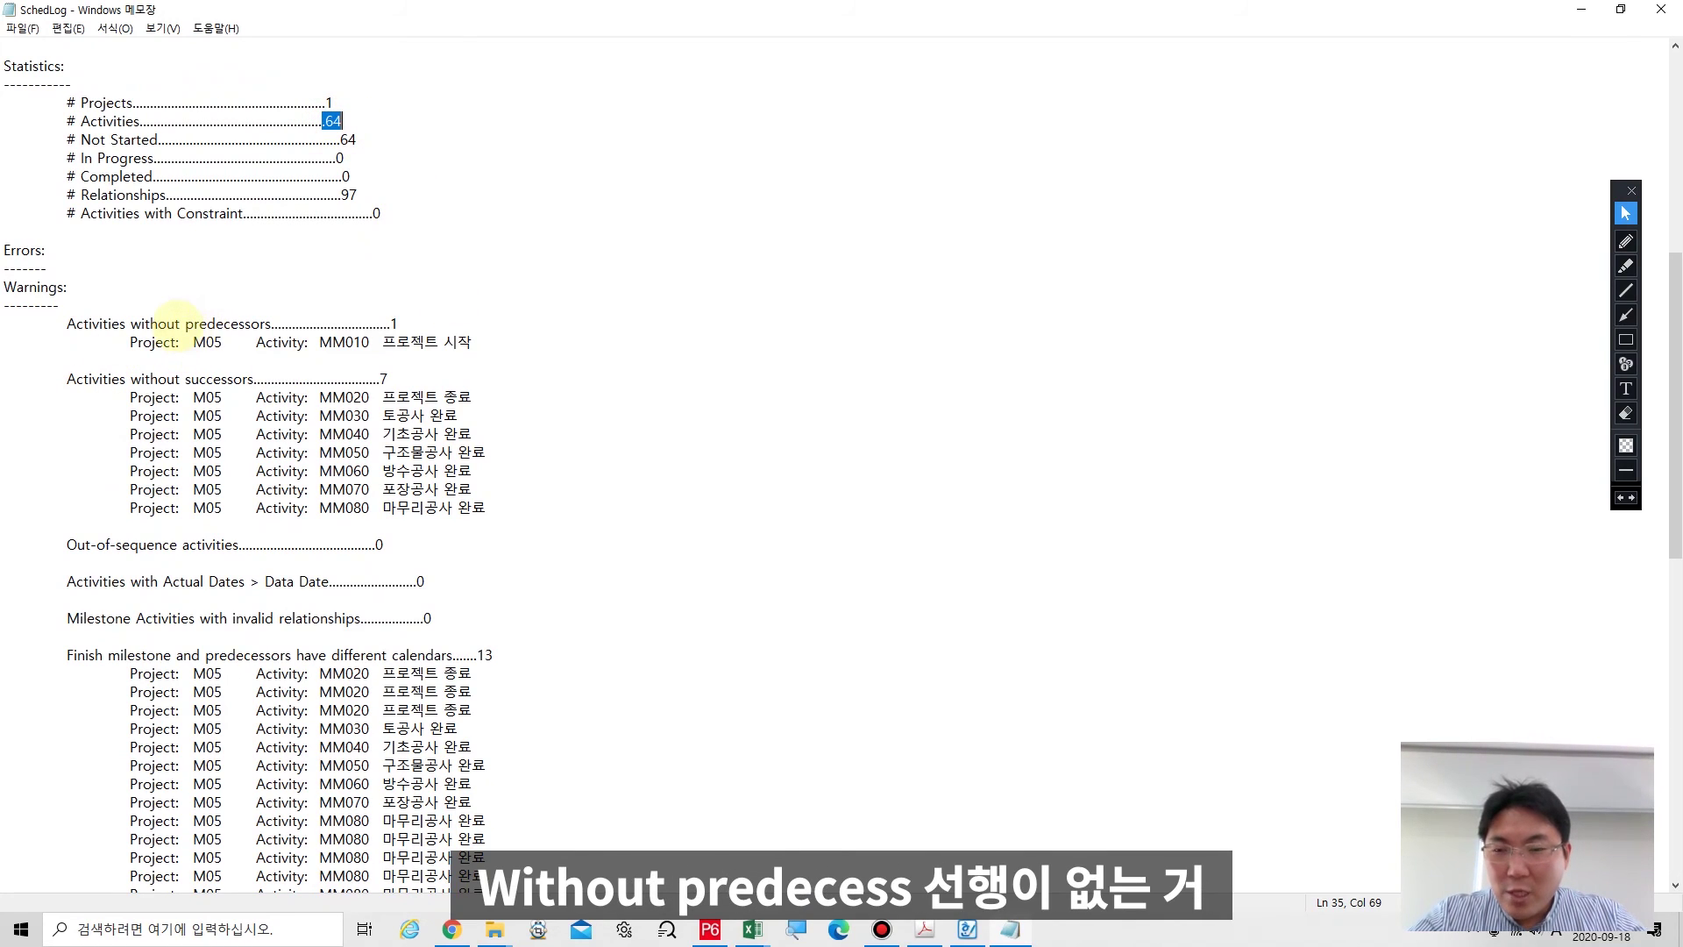
# Check the log's warnings for activities without predecessors and activities without successors.
pyautogui.moveTo(175, 325); pyautogui.dragTo(262, 324)
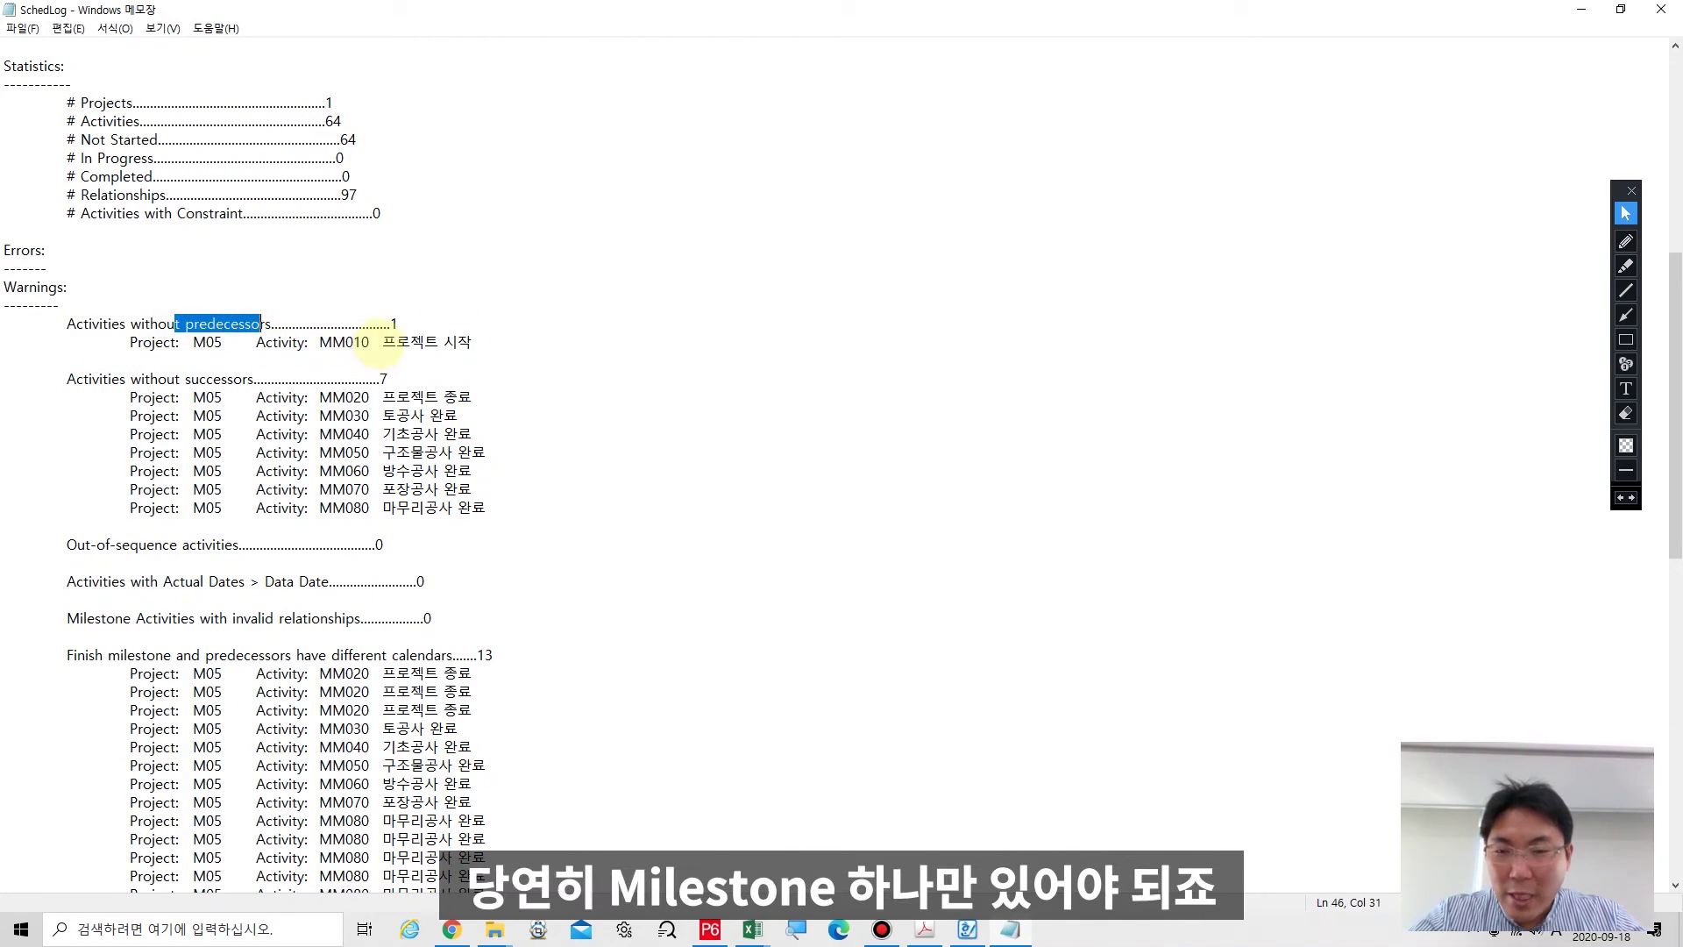
pyautogui.moveTo(379, 313); pyautogui.dragTo(474, 342)
pyautogui.click(221, 363)
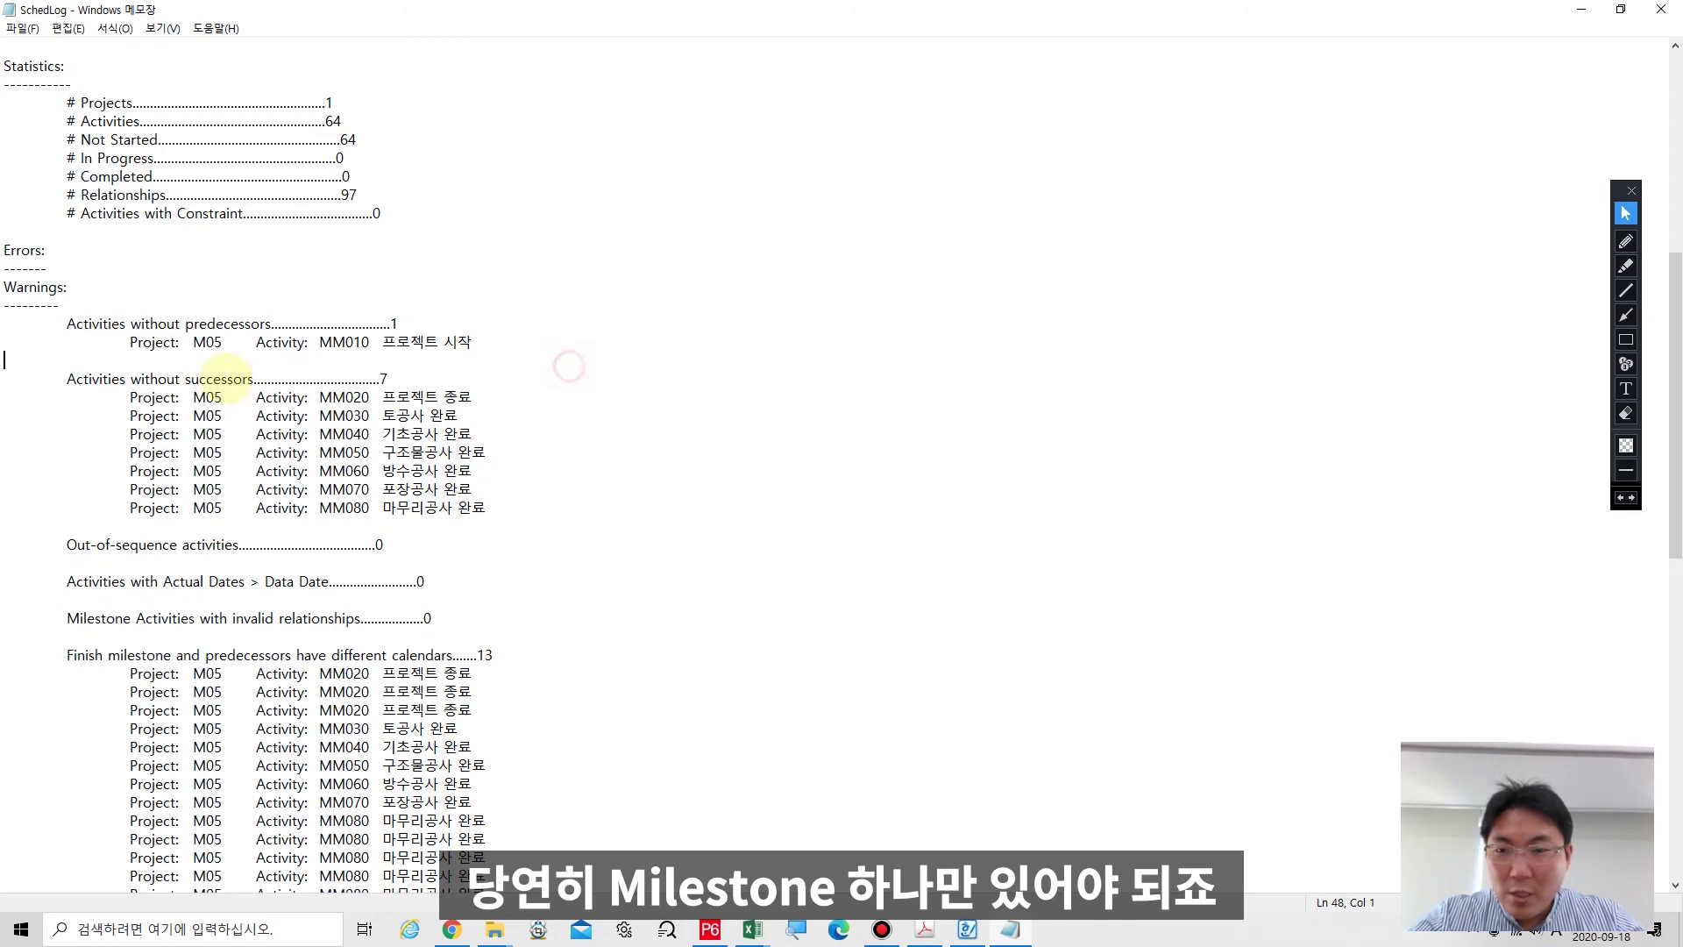
pyautogui.moveTo(376, 378); pyautogui.dragTo(528, 504)
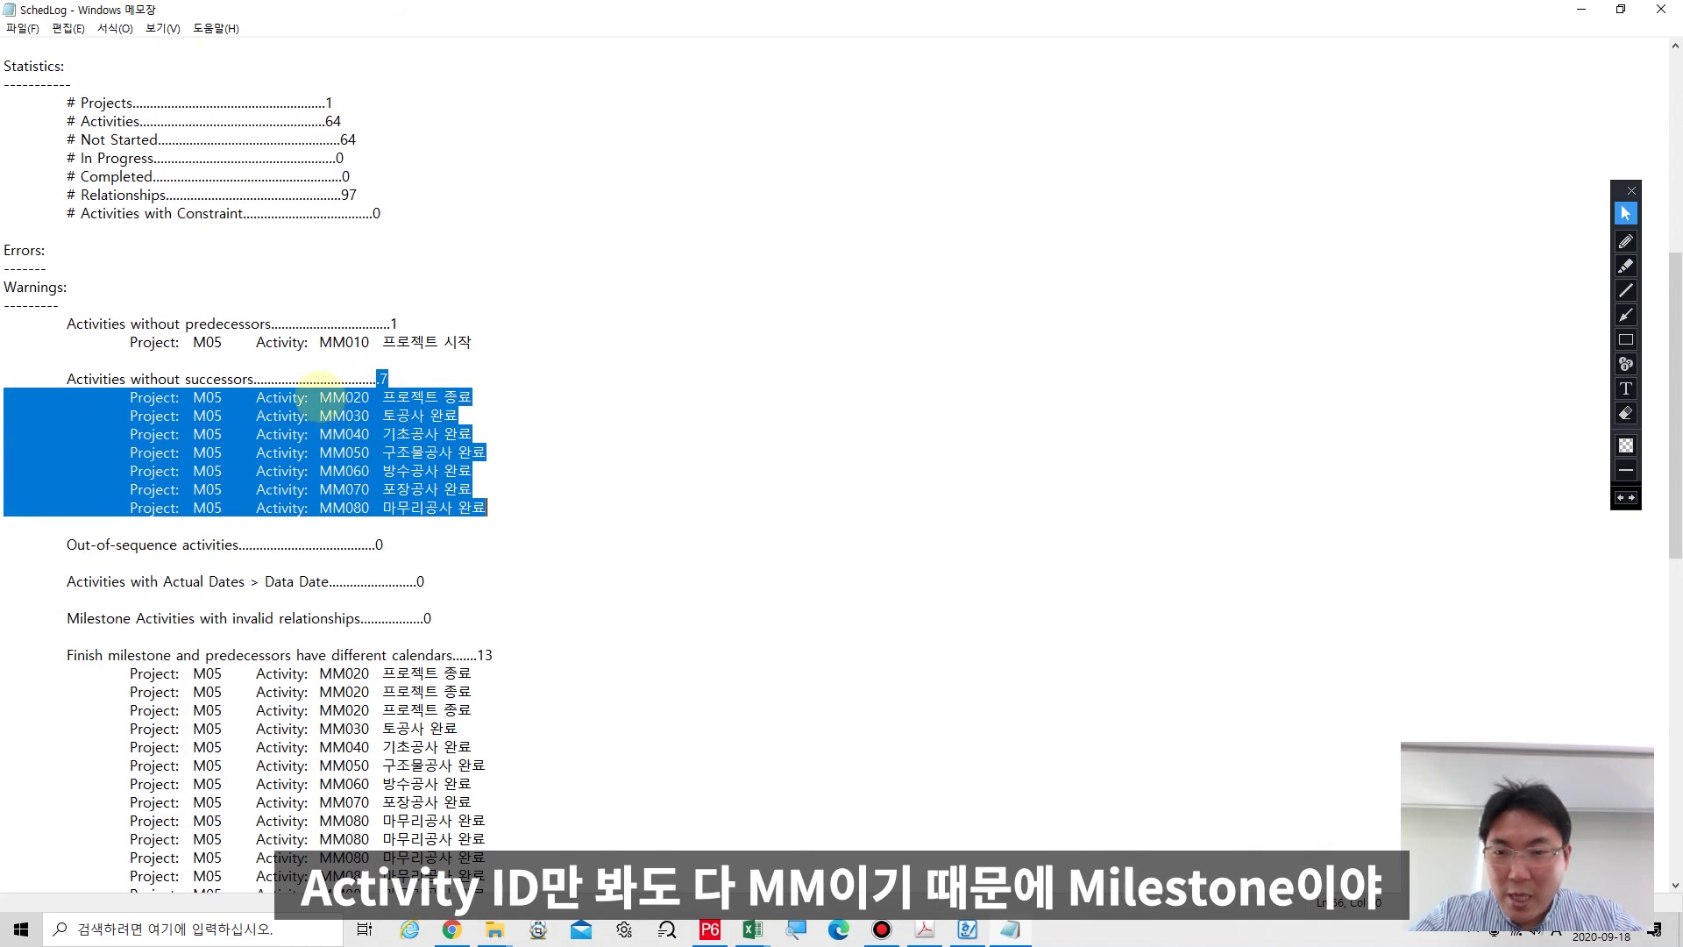
pyautogui.click(555, 500)
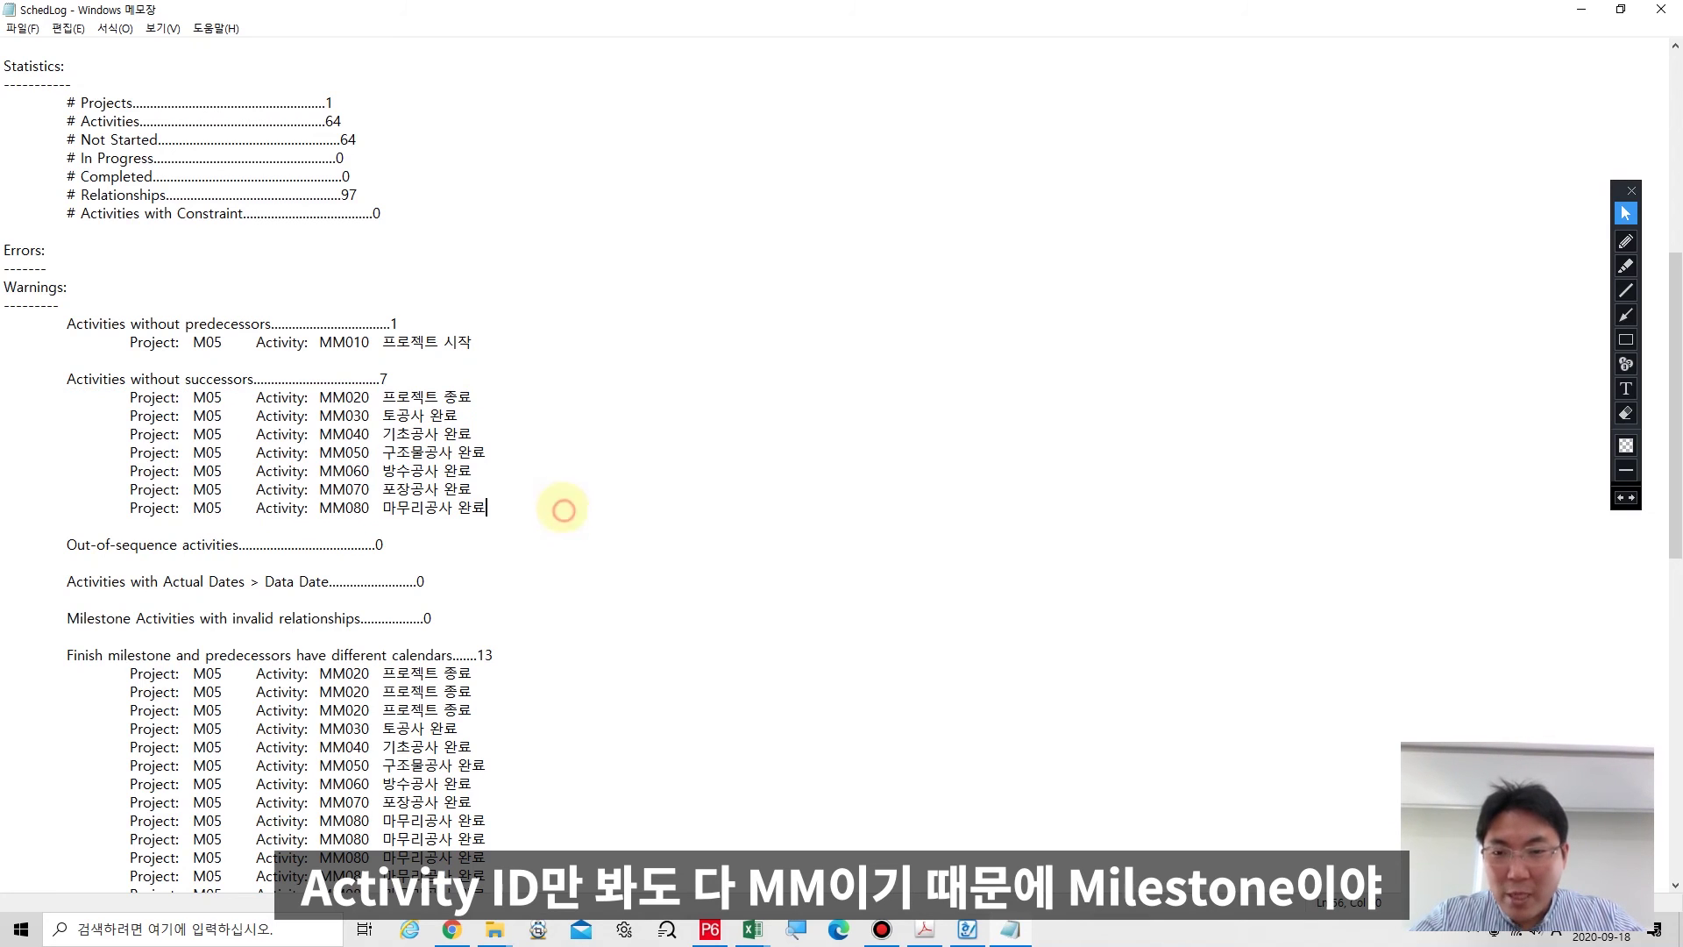
# Review the log's warnings on out-of-sequence activities, actual dates past the data date, and finish milestones whose predecessors use different calendars.
pyautogui.scroll(-2, 555, 497)
pyautogui.scroll(-1, 555, 496)
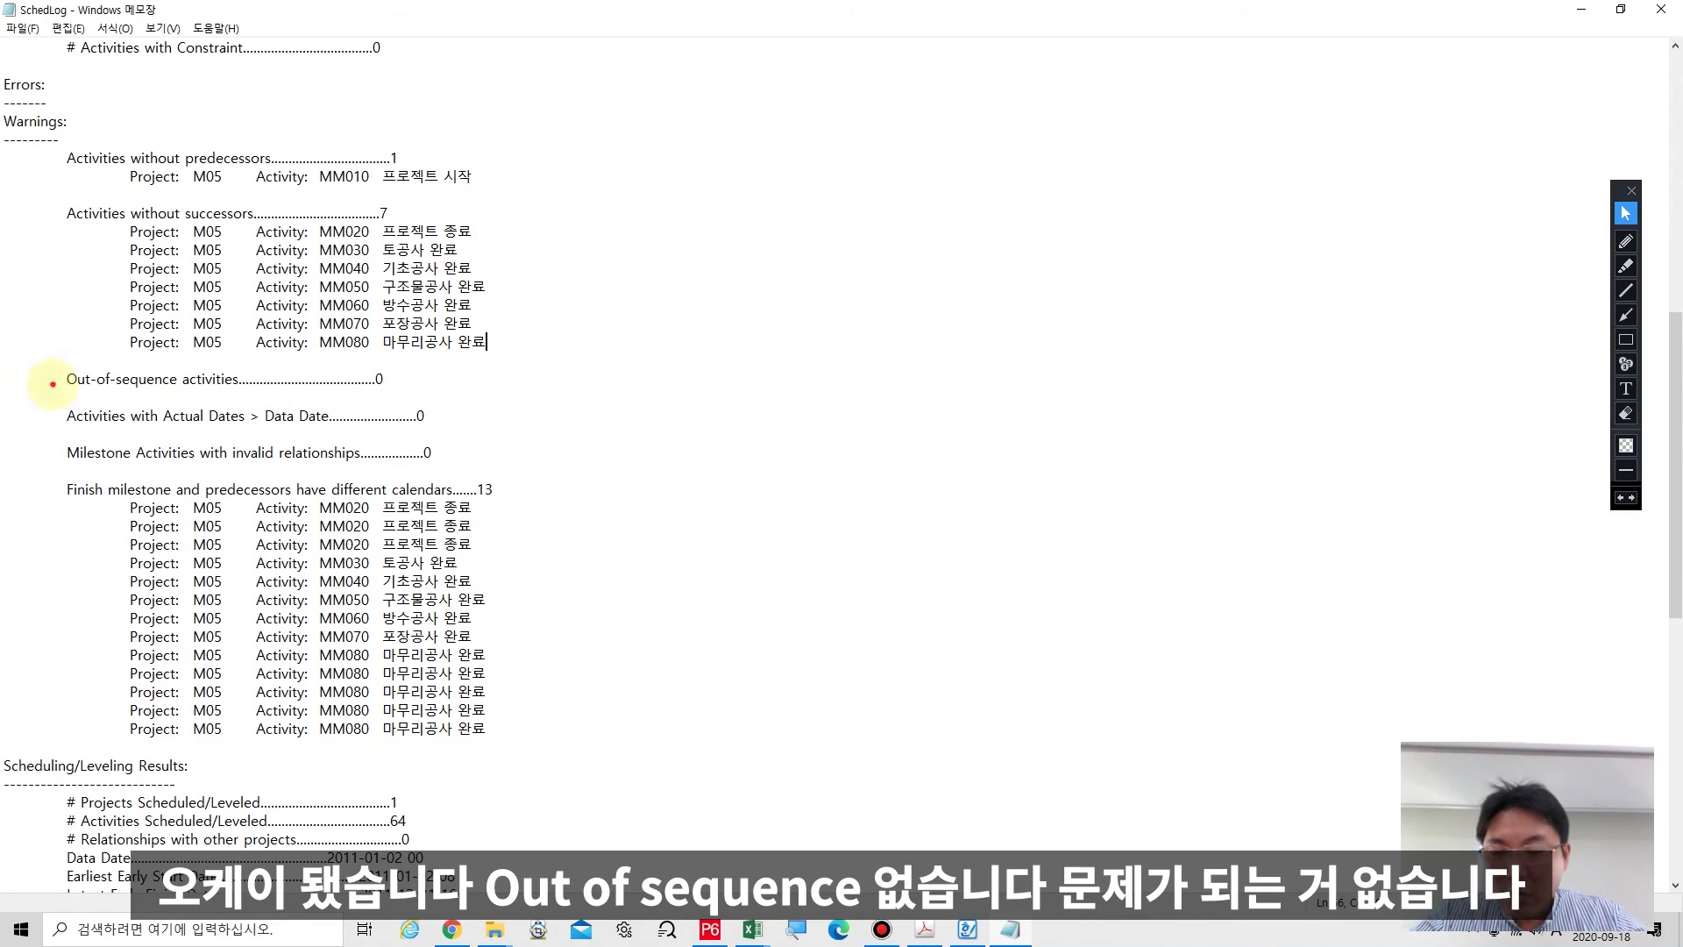
pyautogui.moveTo(53, 384); pyautogui.dragTo(310, 426)
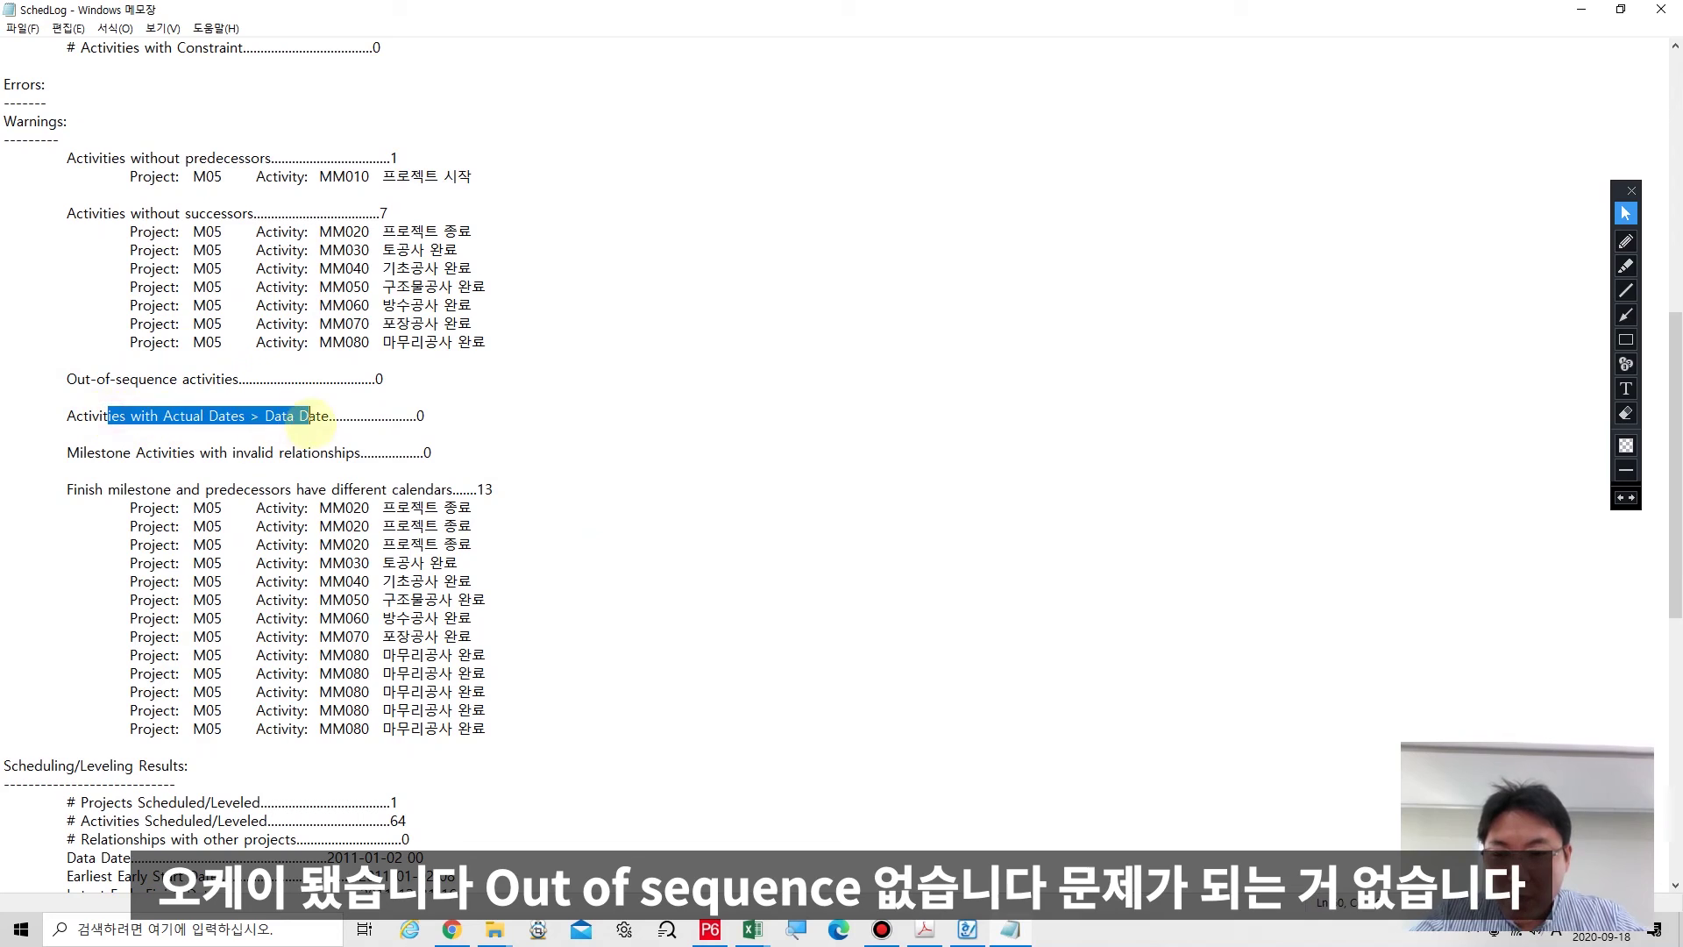
pyautogui.click(248, 473)
pyautogui.scroll(-4, 548, 434)
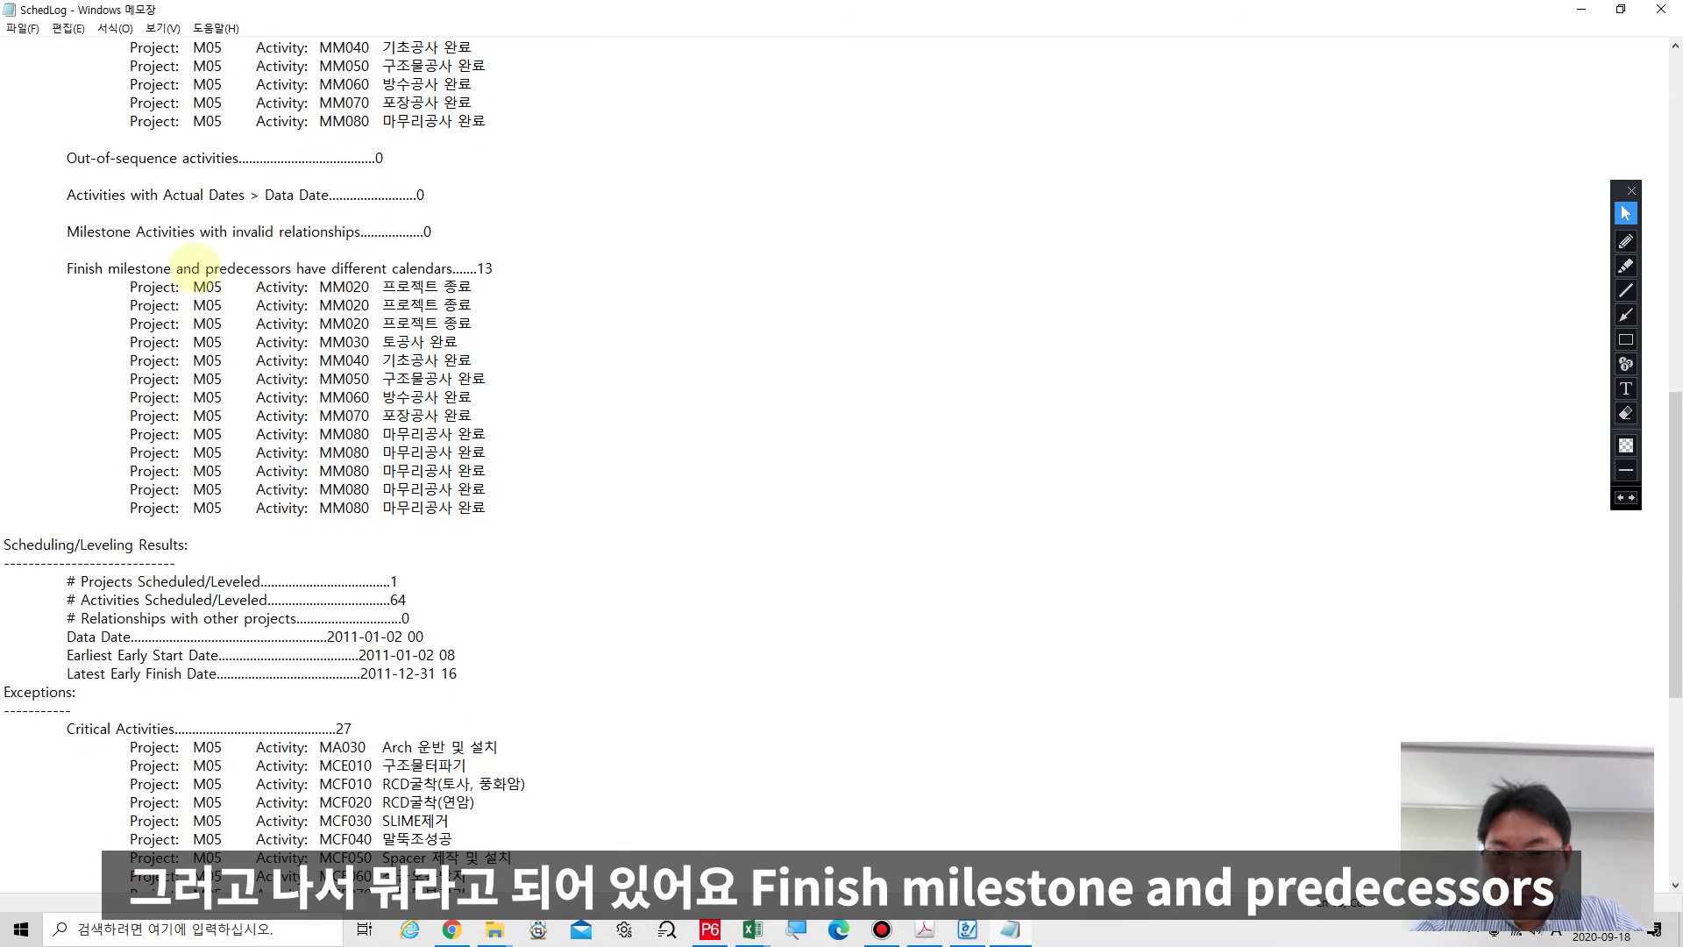
pyautogui.moveTo(95, 268); pyautogui.dragTo(108, 268)
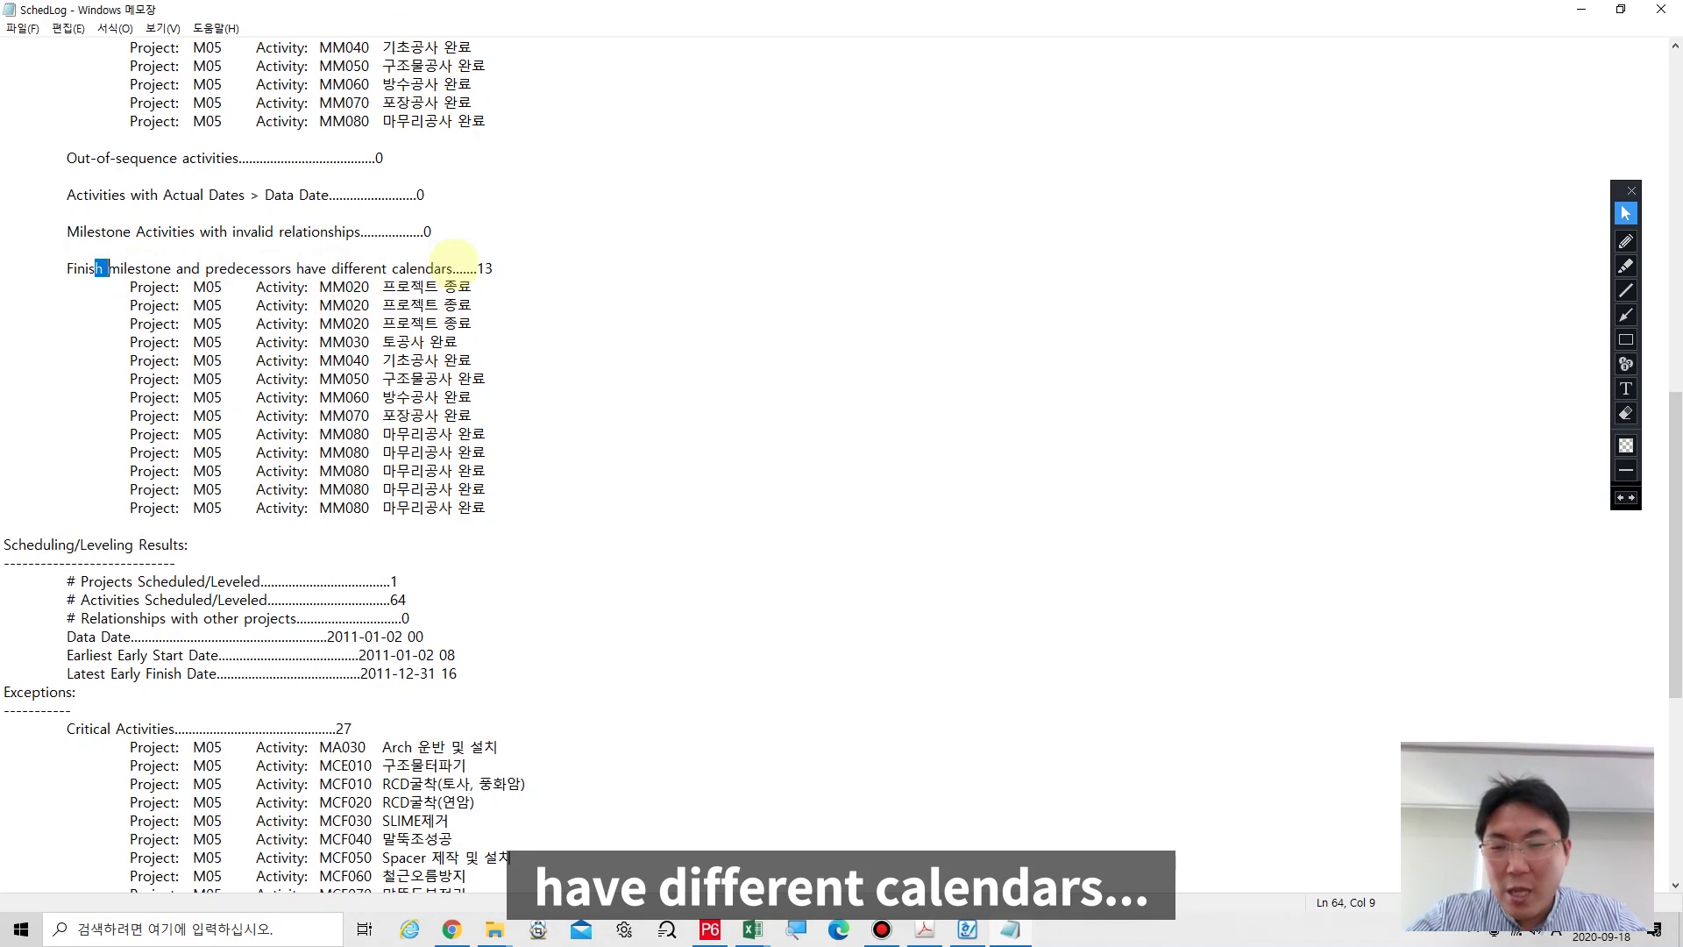
pyautogui.moveTo(454, 474); pyautogui.dragTo(10, 265)
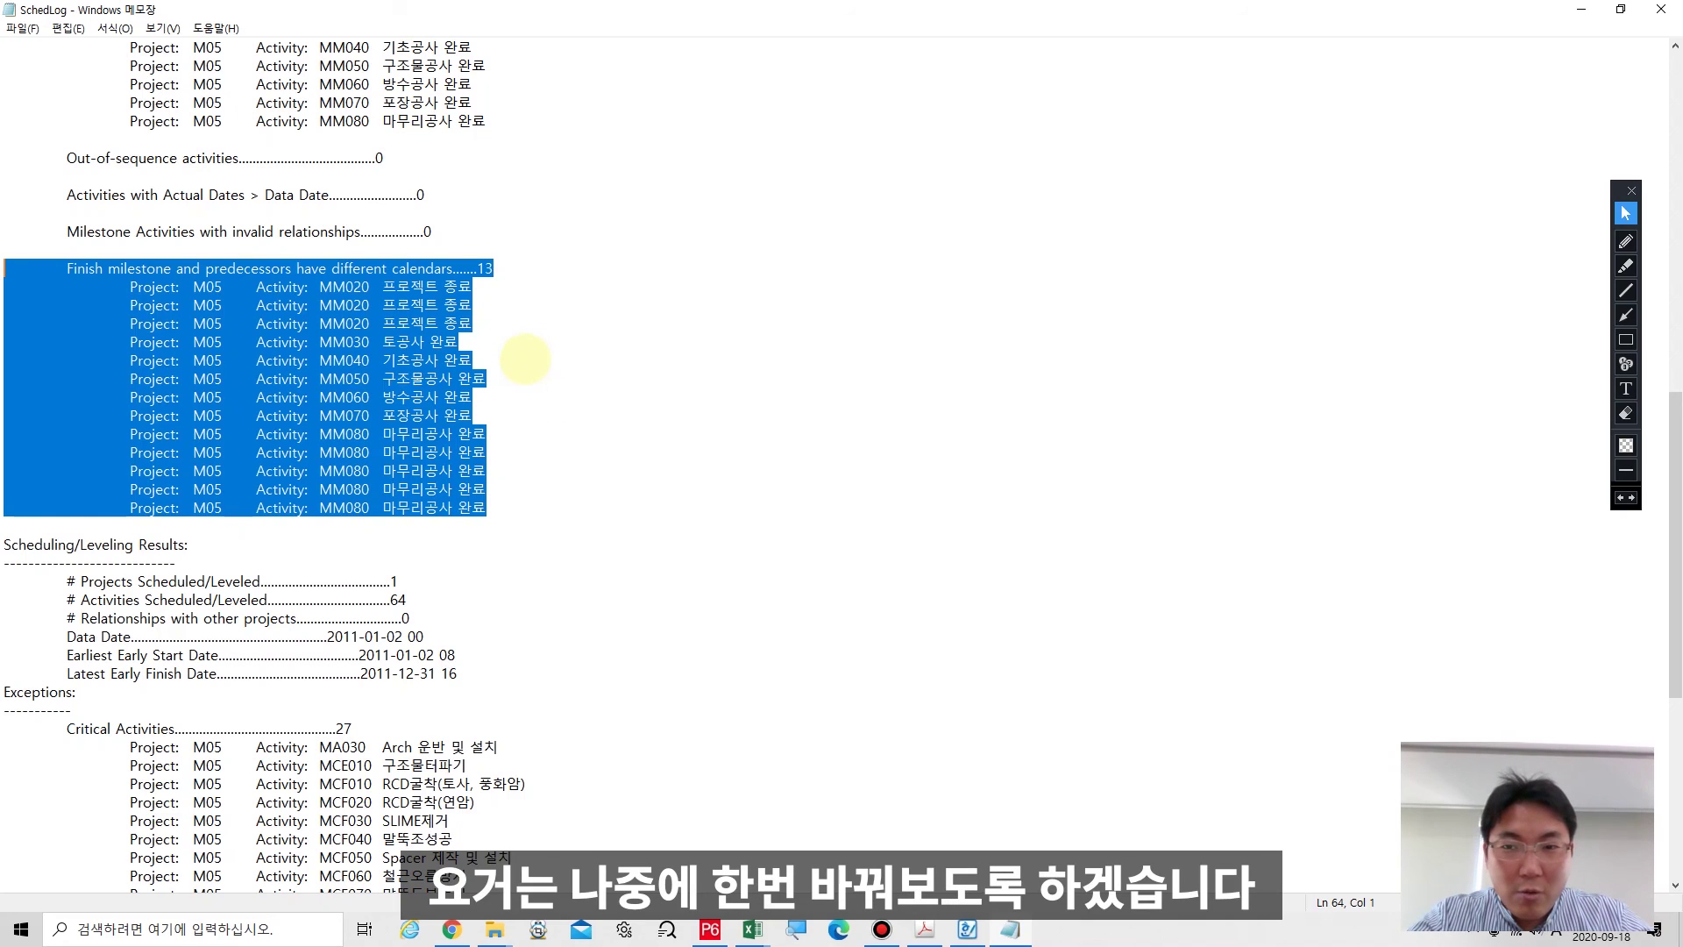
pyautogui.click(525, 359)
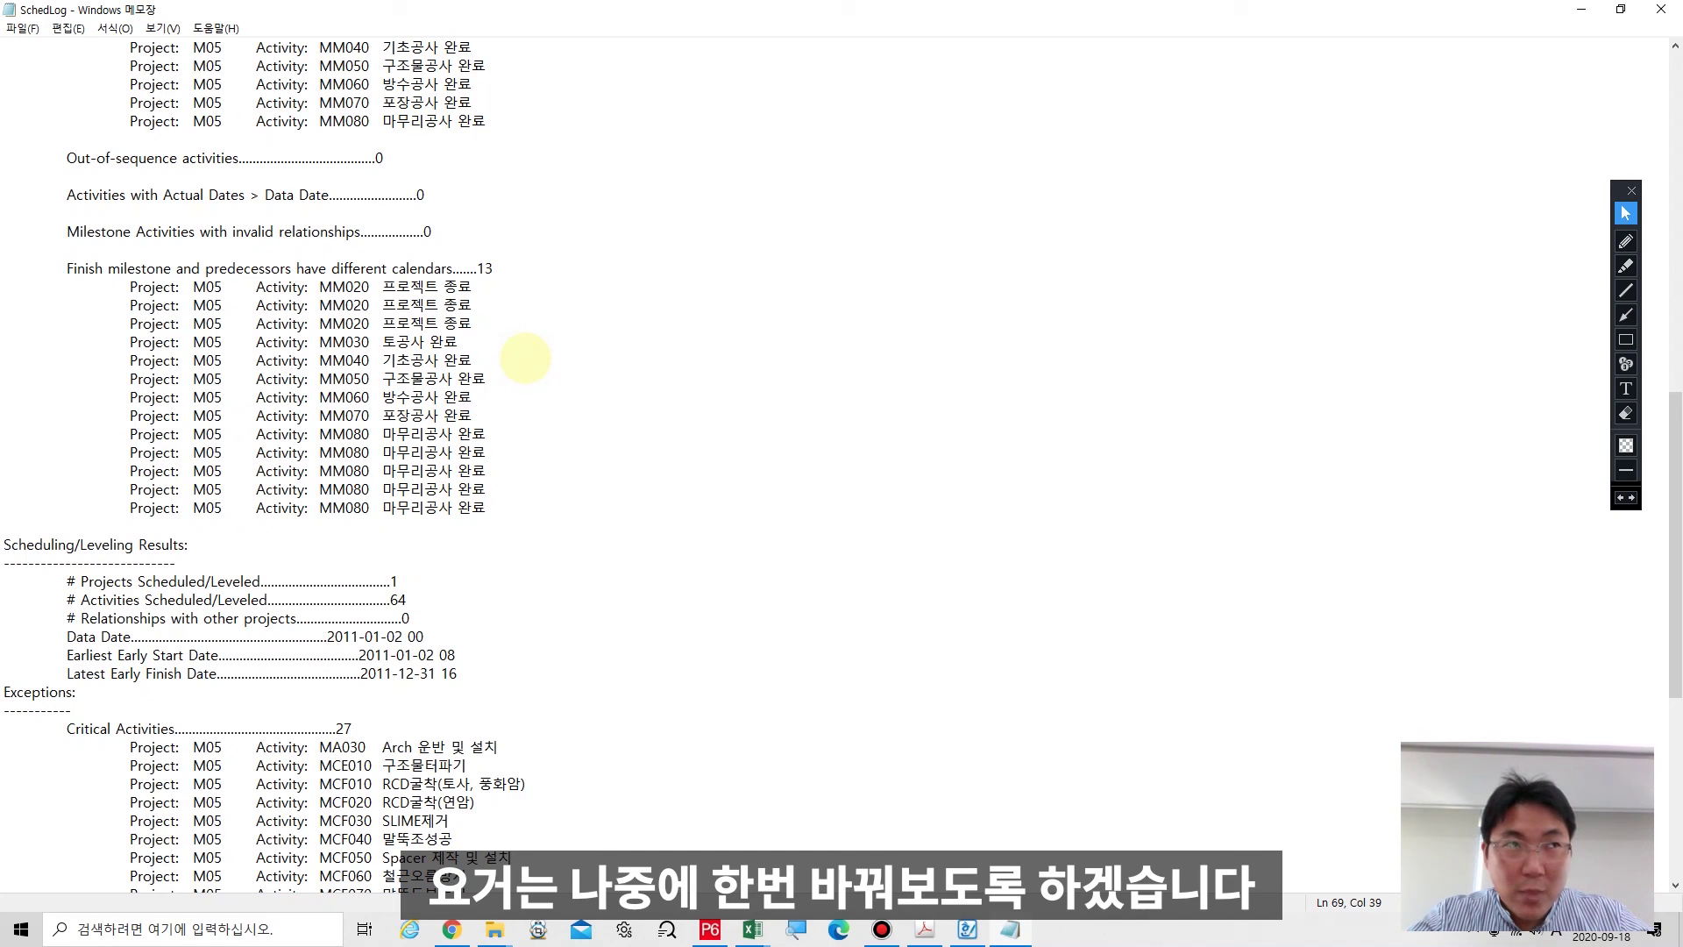
# Check the number of activities scheduled, the data date and the latest early finish date in the log's scheduling results.
pyautogui.scroll(-7, 525, 358)
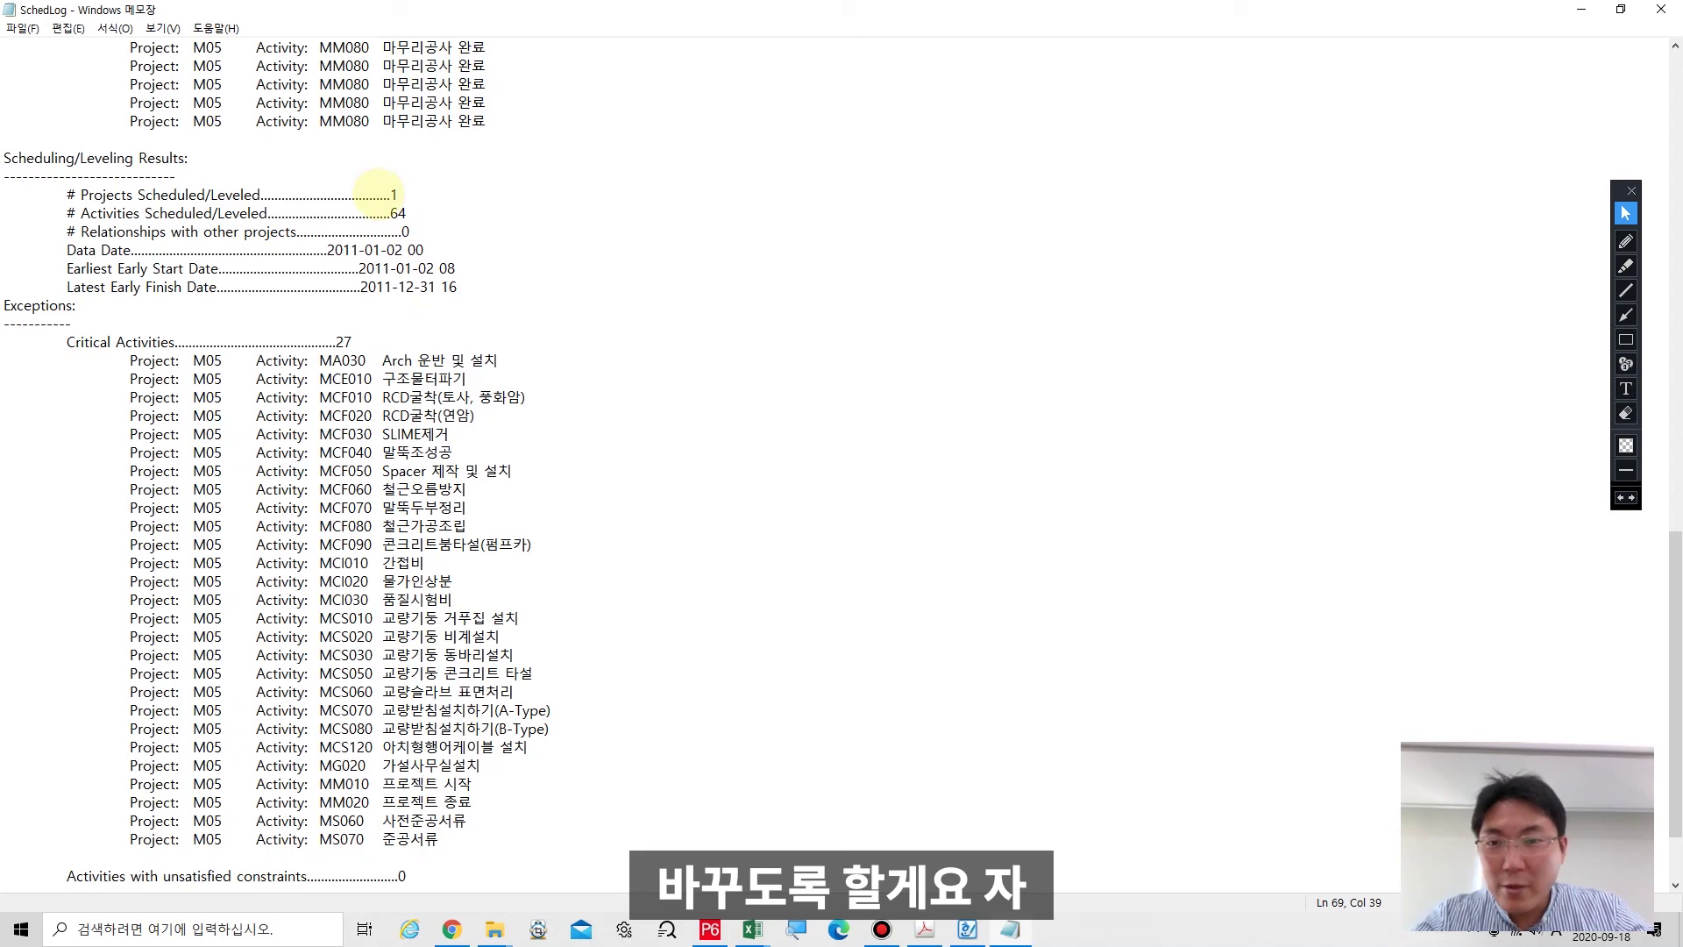
pyautogui.scroll(-1, 378, 191)
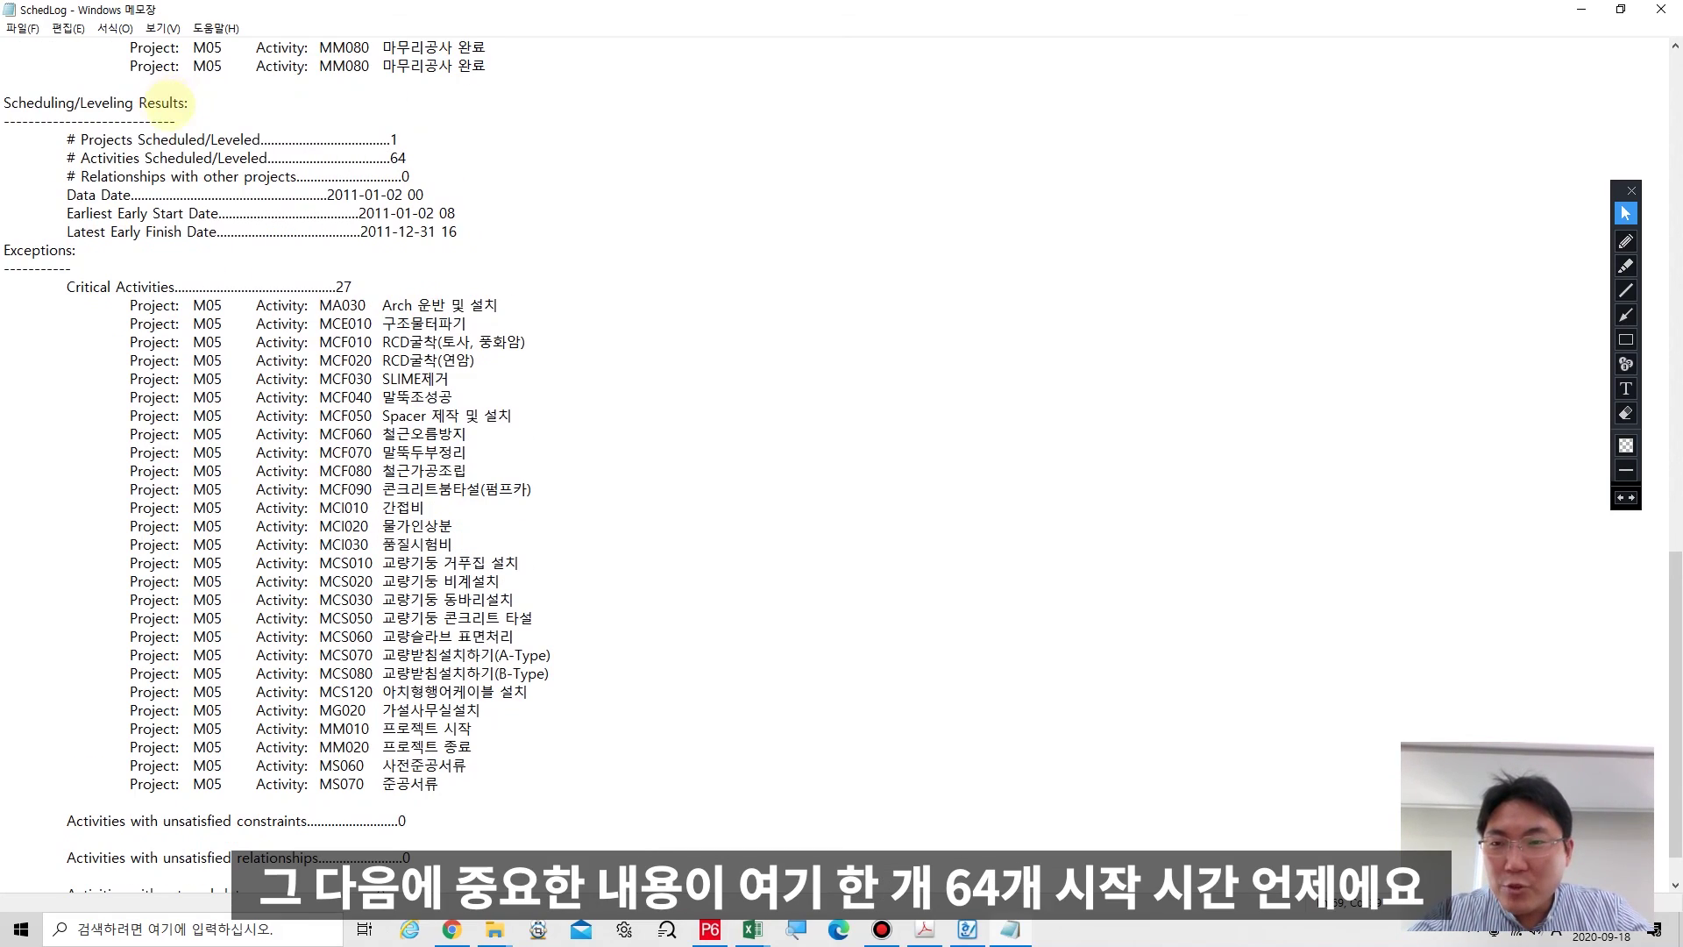
pyautogui.doubleClick(398, 157)
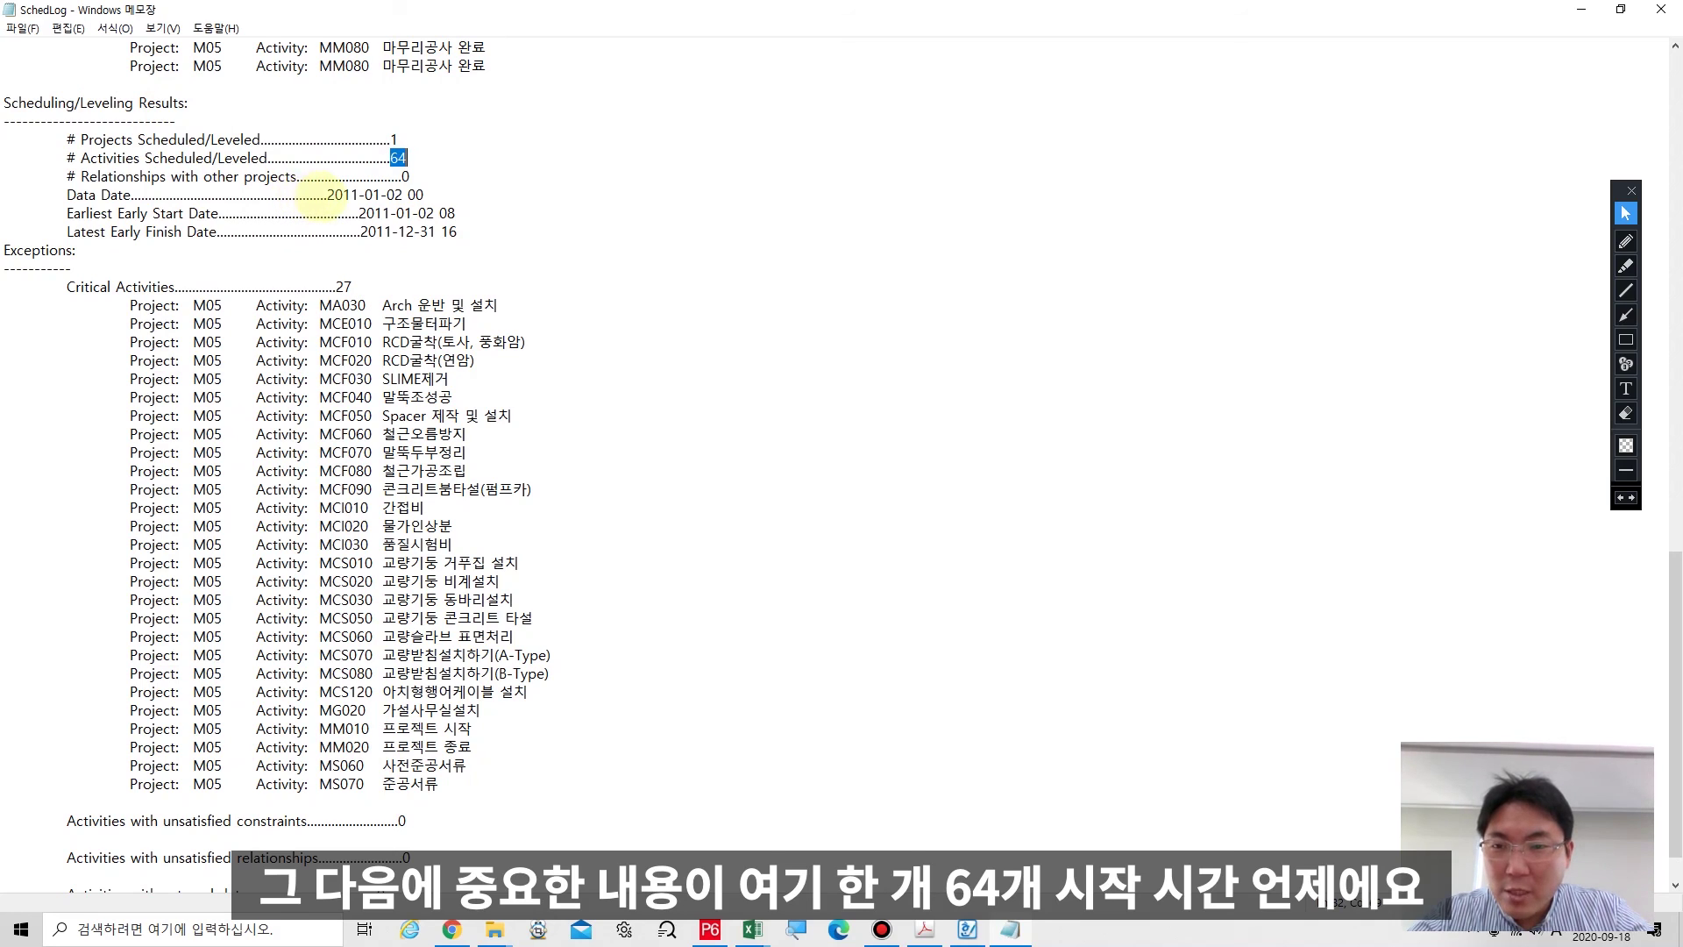
pyautogui.moveTo(324, 195); pyautogui.dragTo(478, 189)
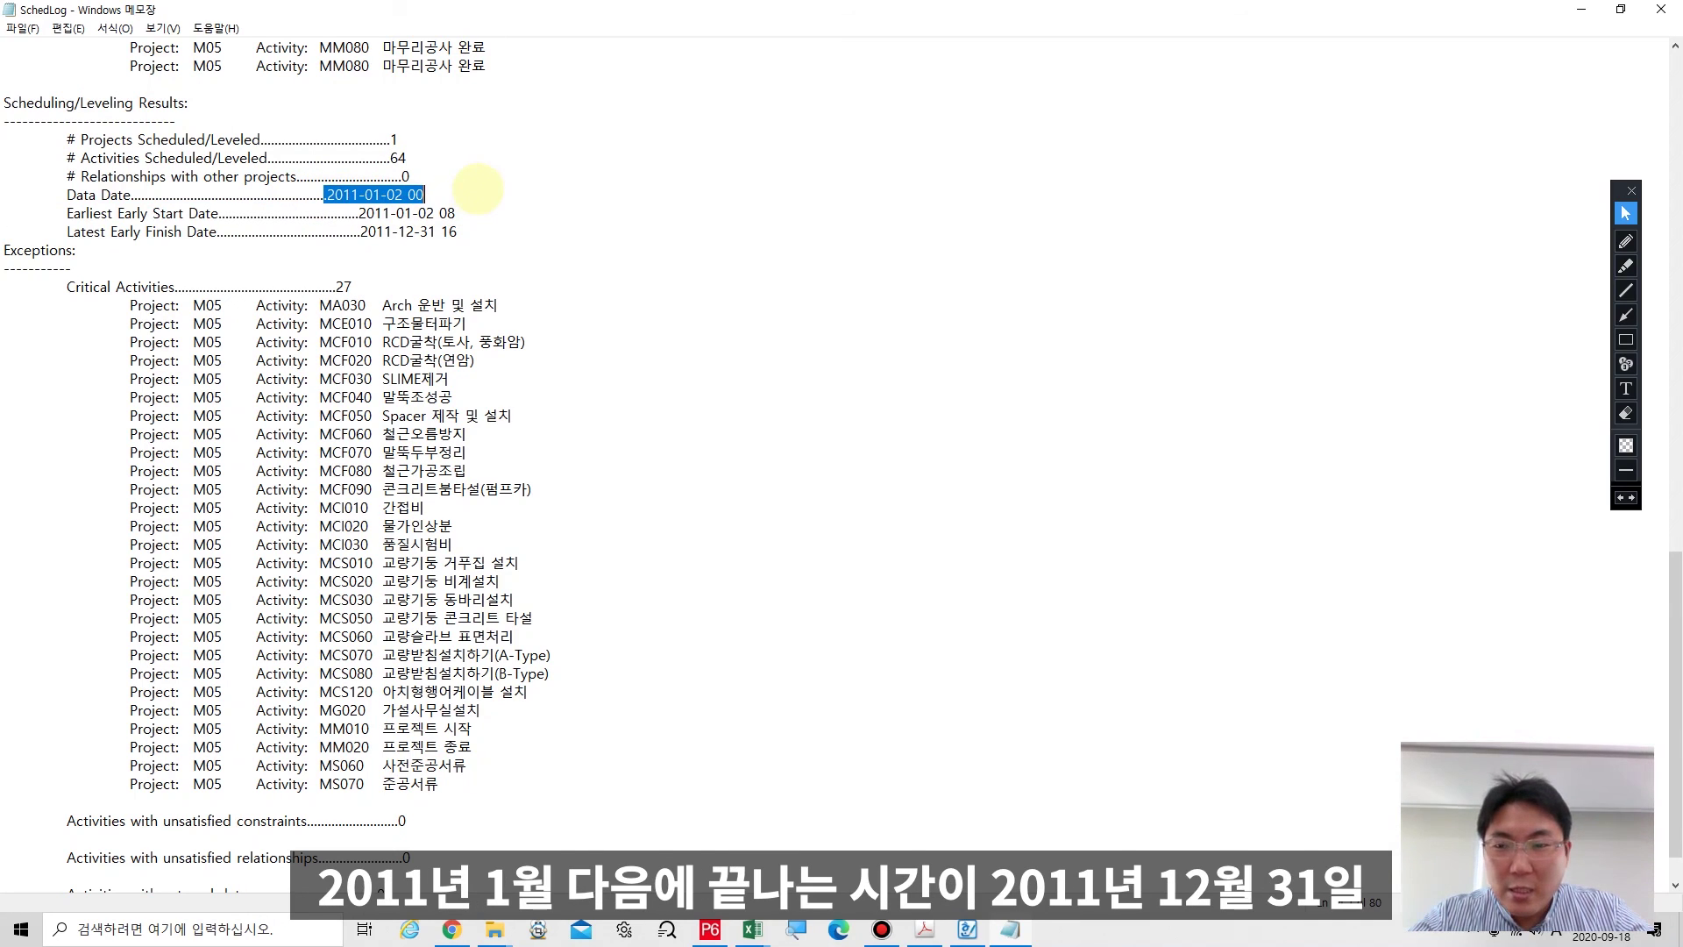
pyautogui.moveTo(352, 233); pyautogui.dragTo(458, 231)
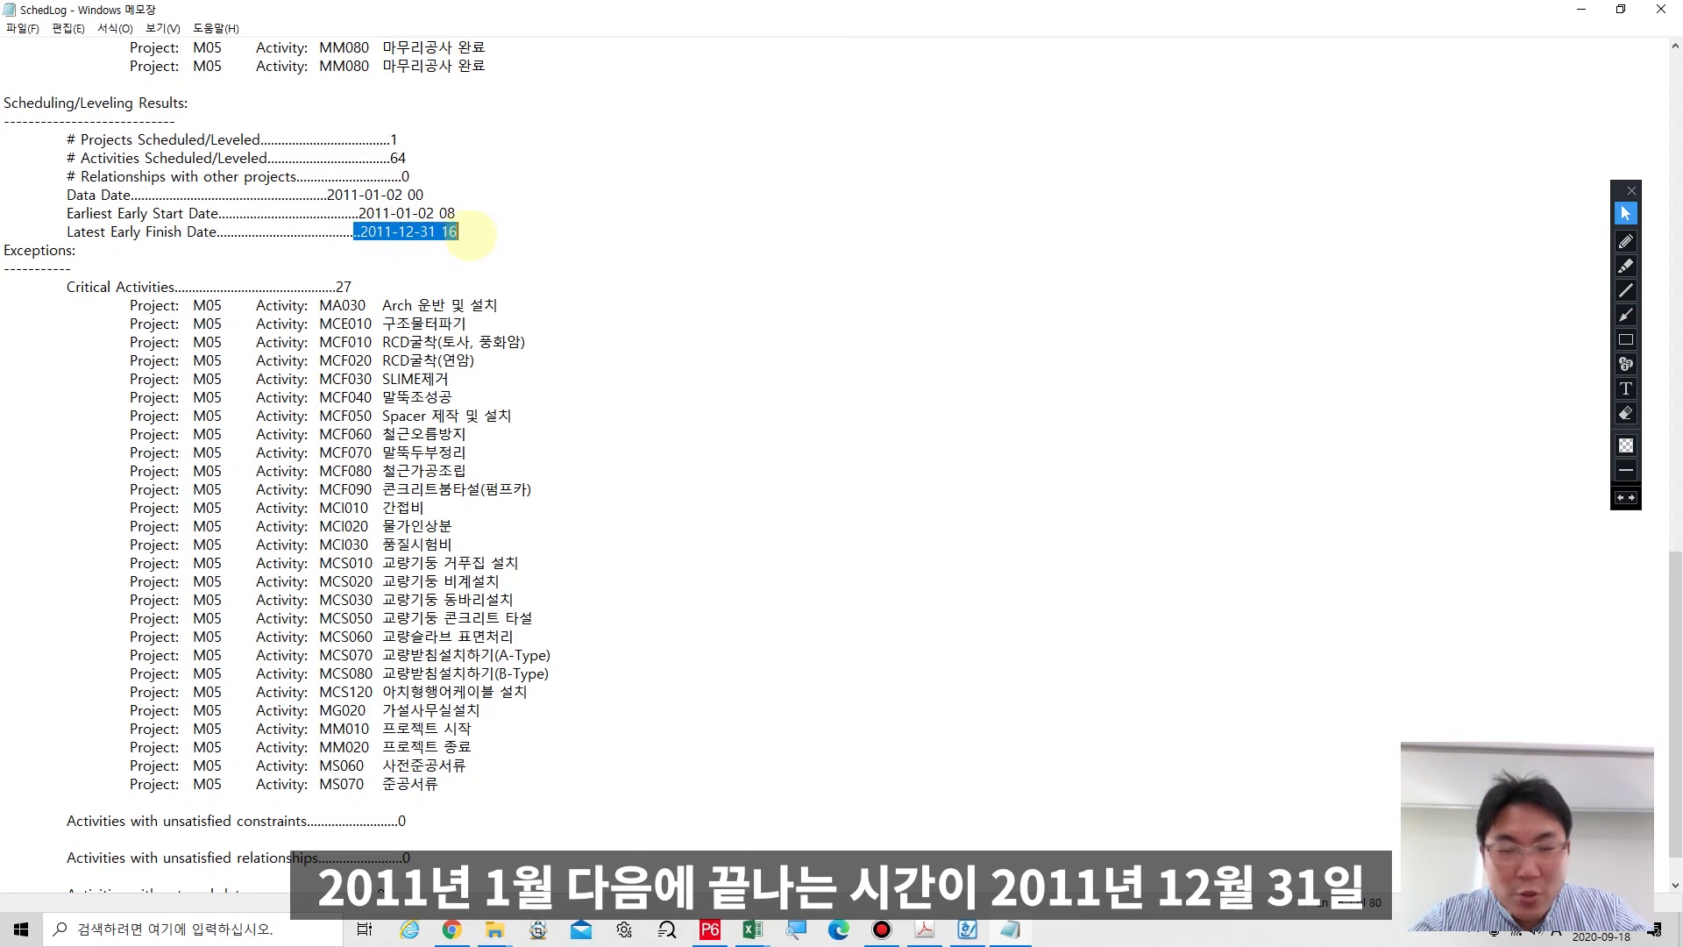
pyautogui.click(623, 247)
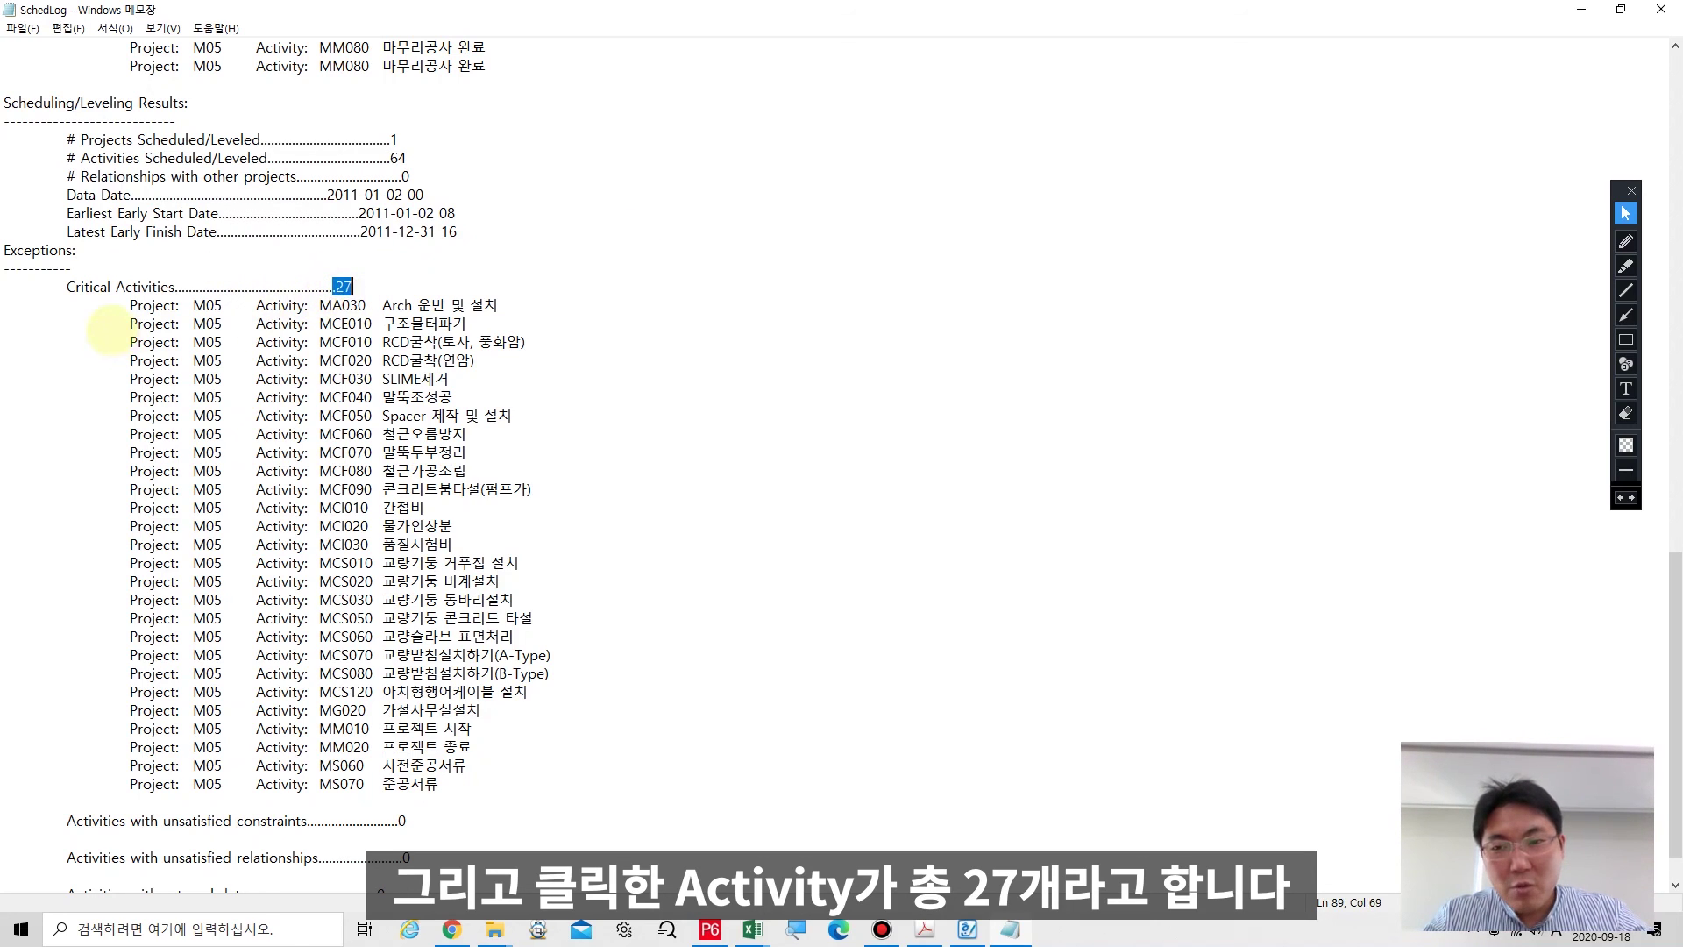
# Examine the log's critical activities list and compare its count with the number of activities scheduled.
pyautogui.moveTo(129, 305); pyautogui.dragTo(458, 730)
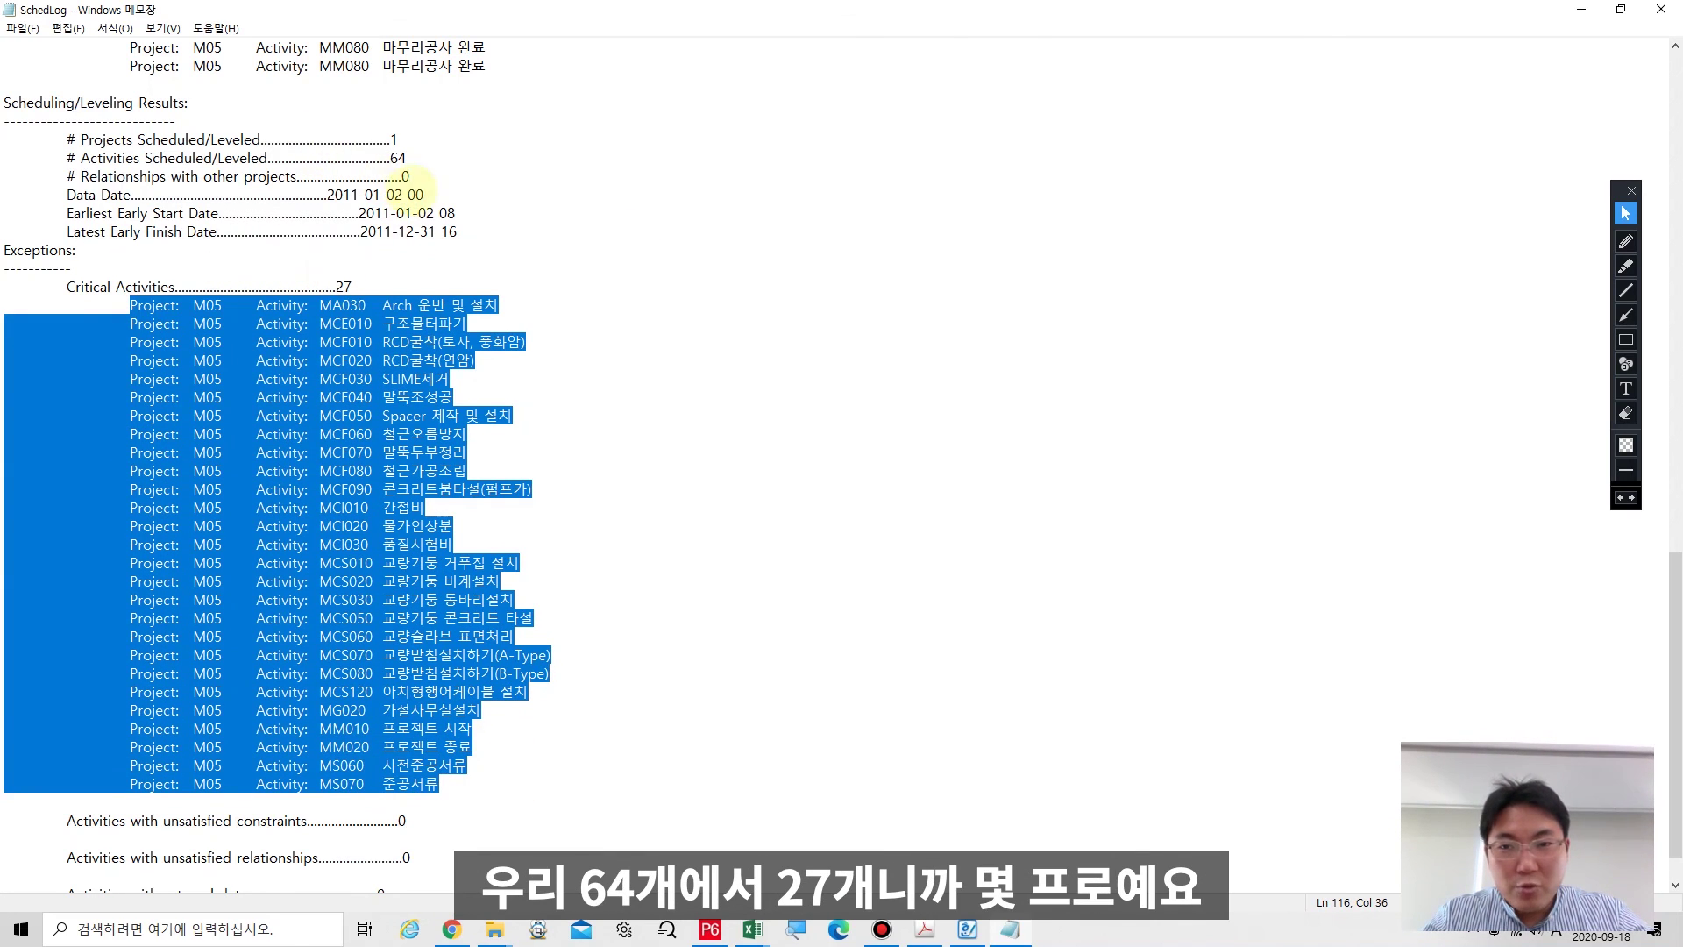
pyautogui.doubleClick(399, 158)
pyautogui.click(976, 396)
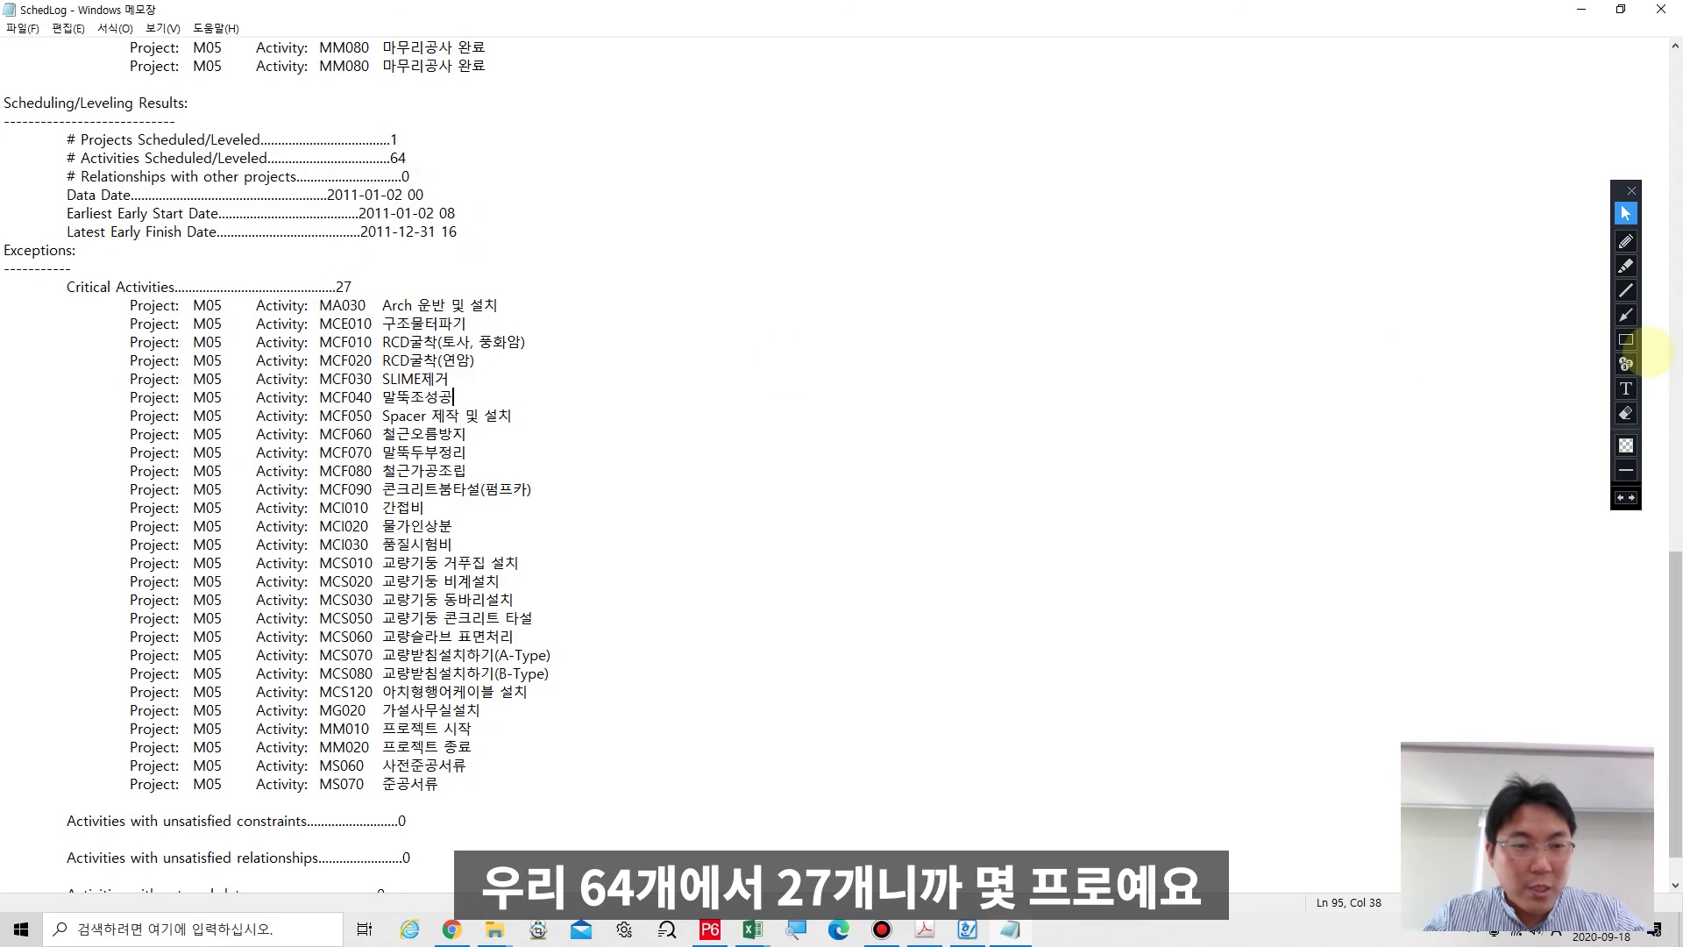
pyautogui.click(590, 256)
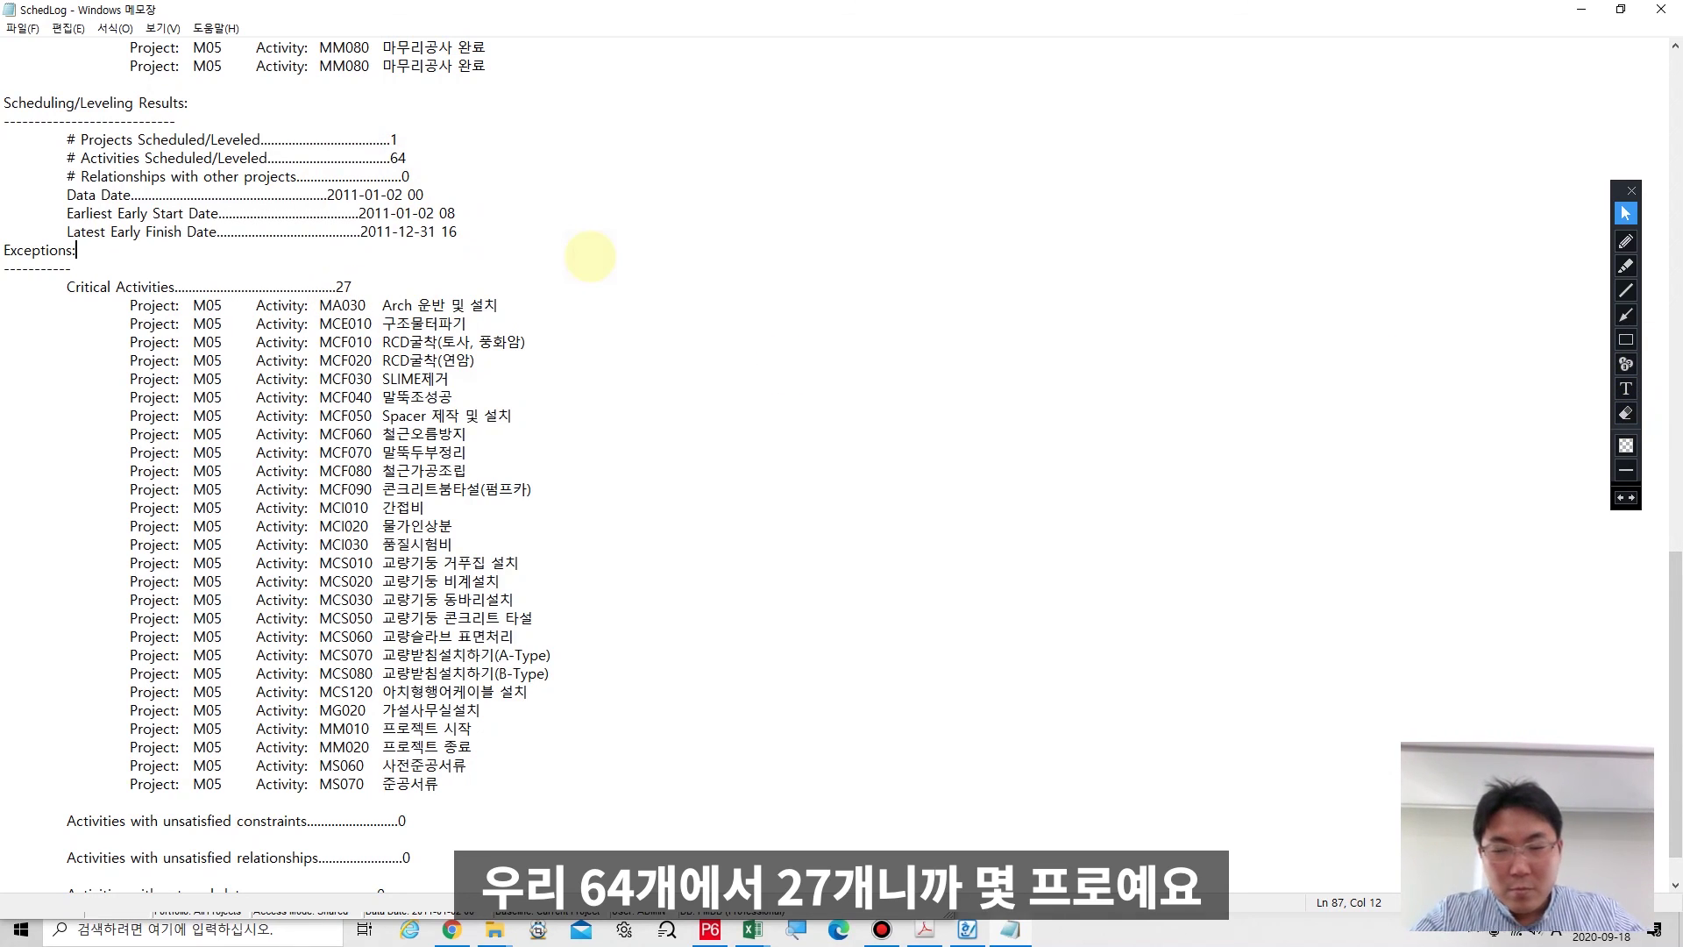
pyautogui.doubleClick(343, 287)
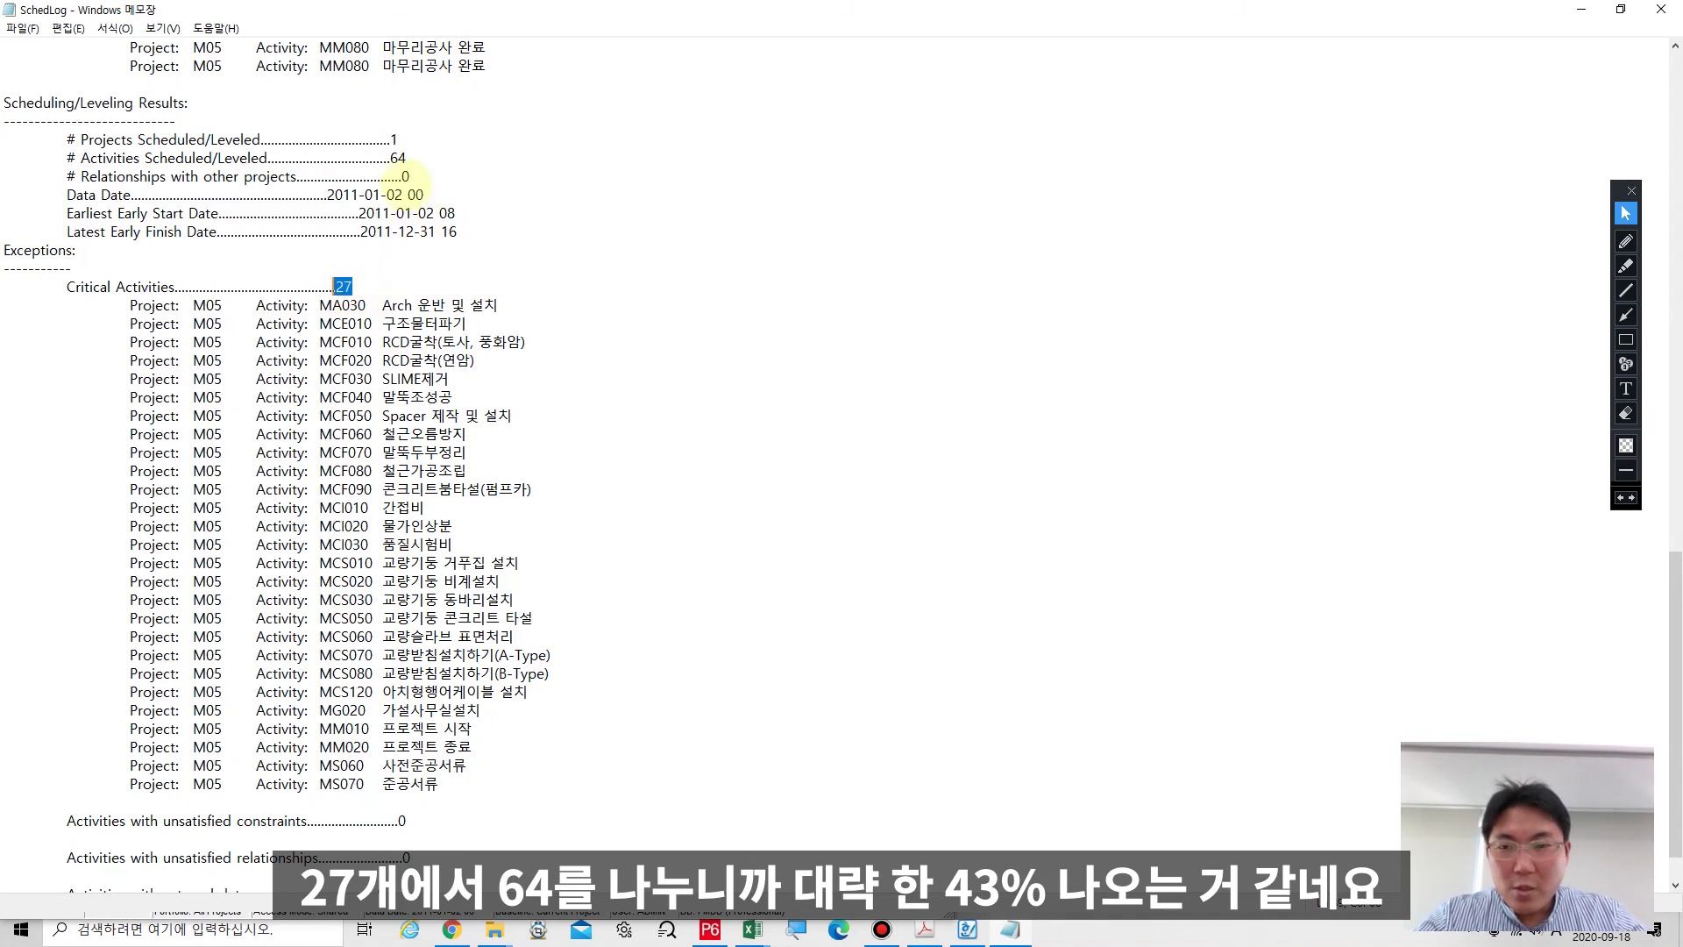
pyautogui.moveTo(383, 159); pyautogui.dragTo(392, 160)
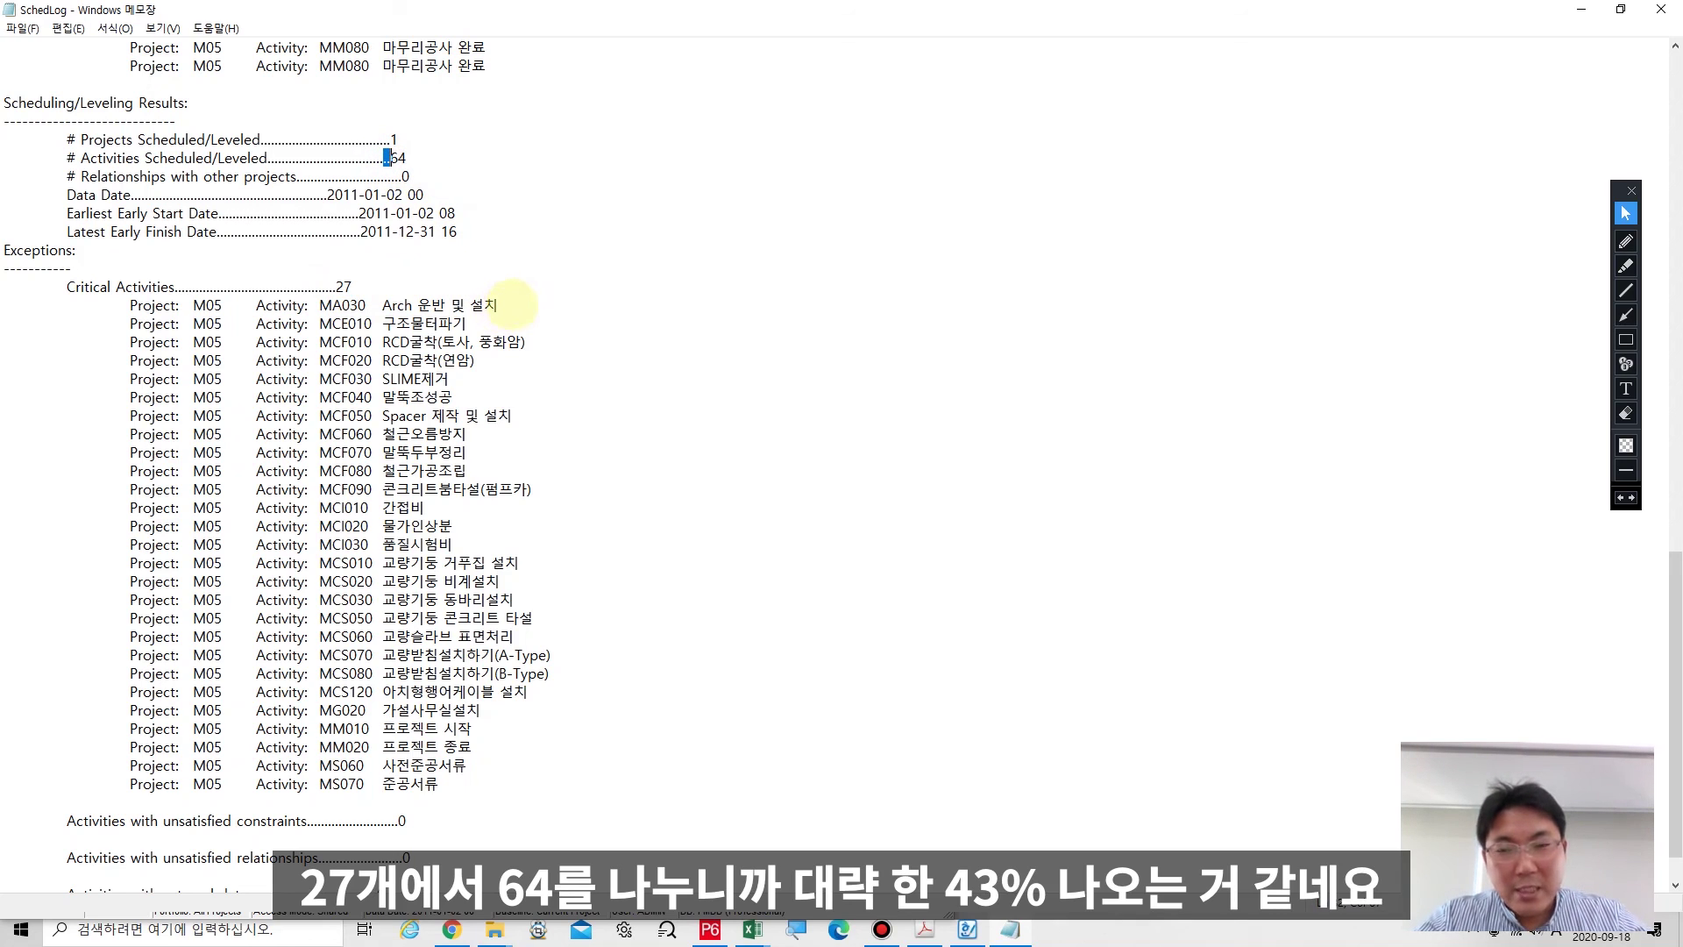
pyautogui.click(563, 412)
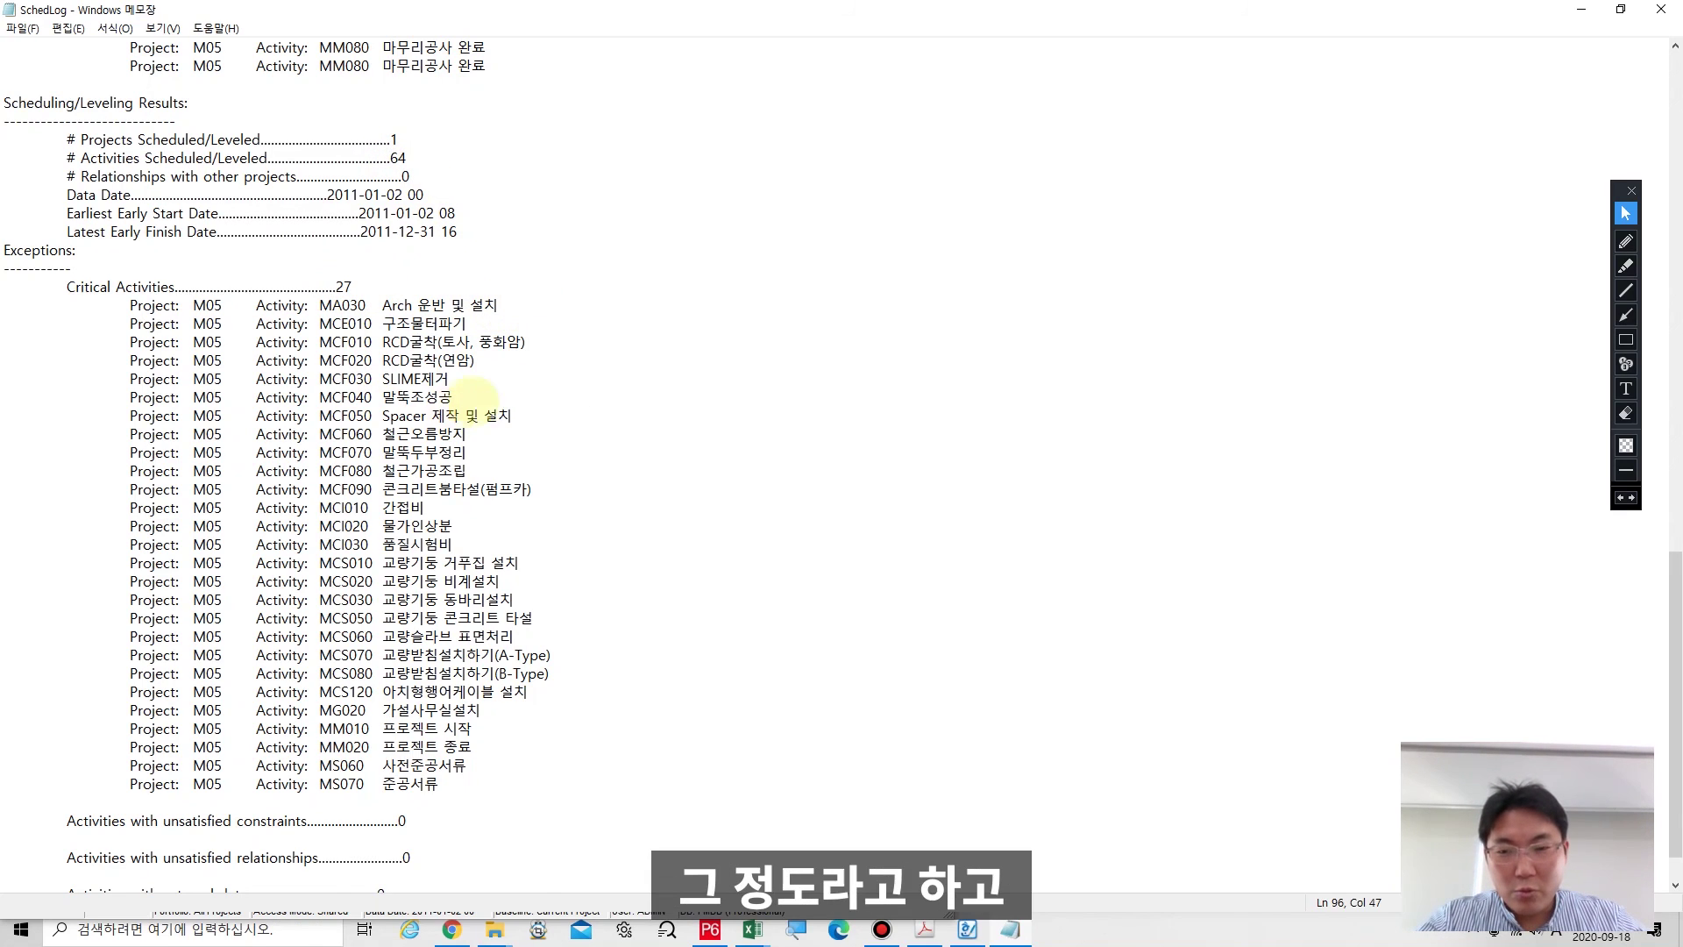
# Check the log for unsatisfied constraints and relationships, and close both the log and the Schedule dialog.
pyautogui.scroll(-1, 526, 394)
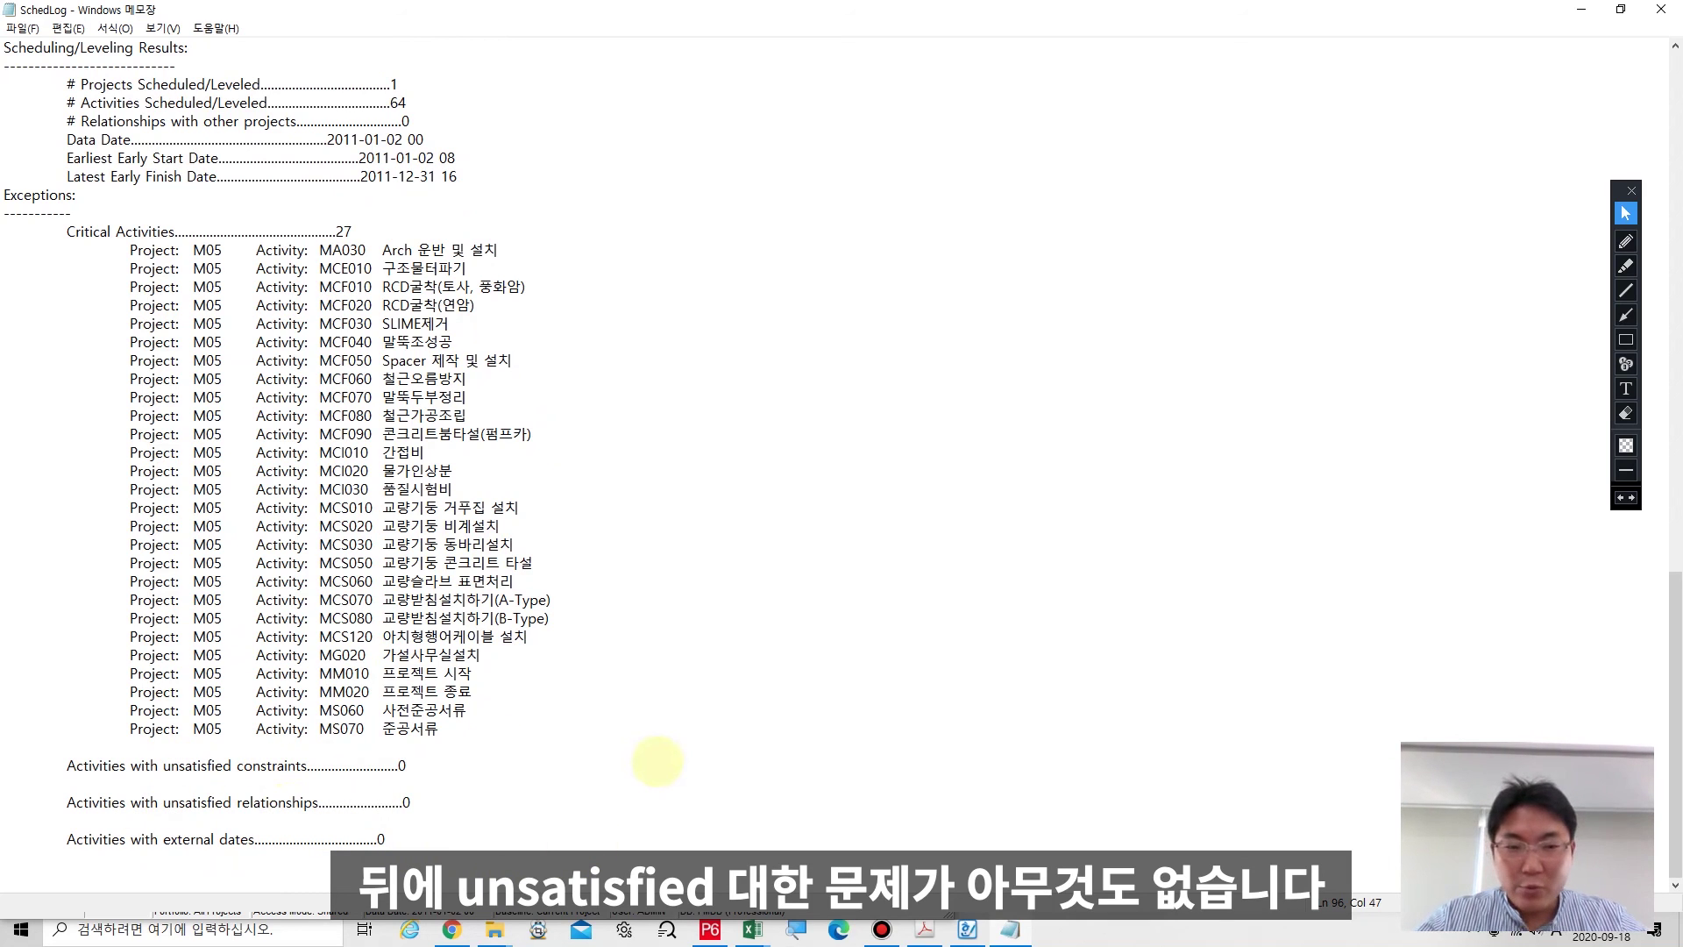
pyautogui.click(1661, 9)
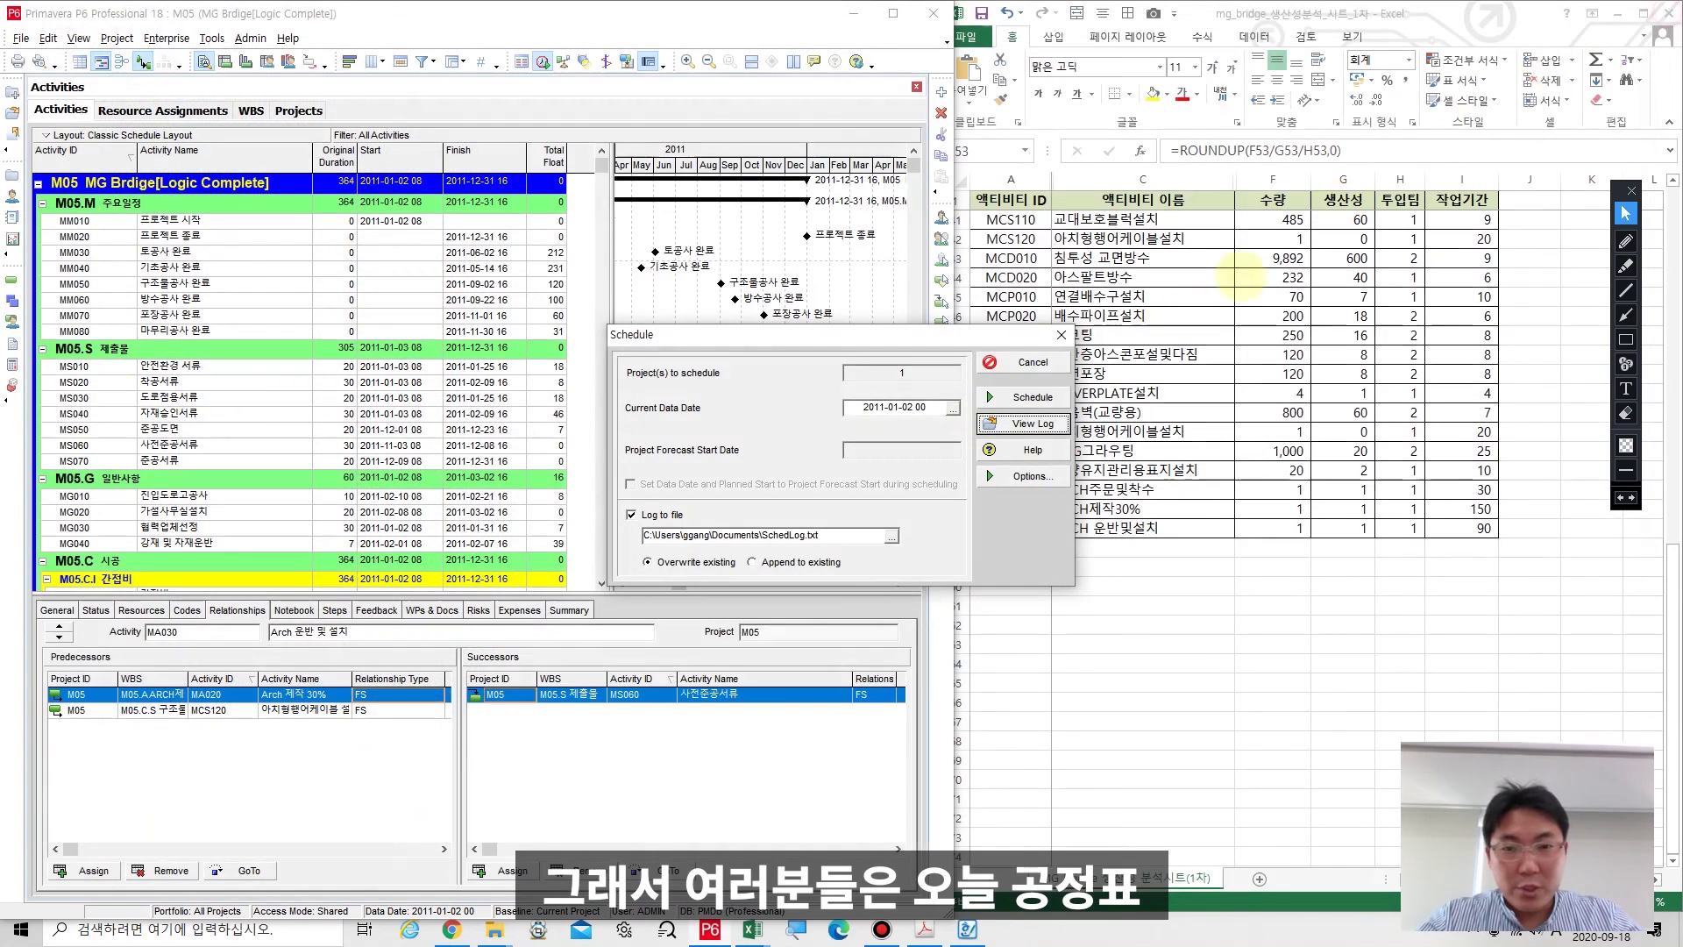
pyautogui.click(1020, 362)
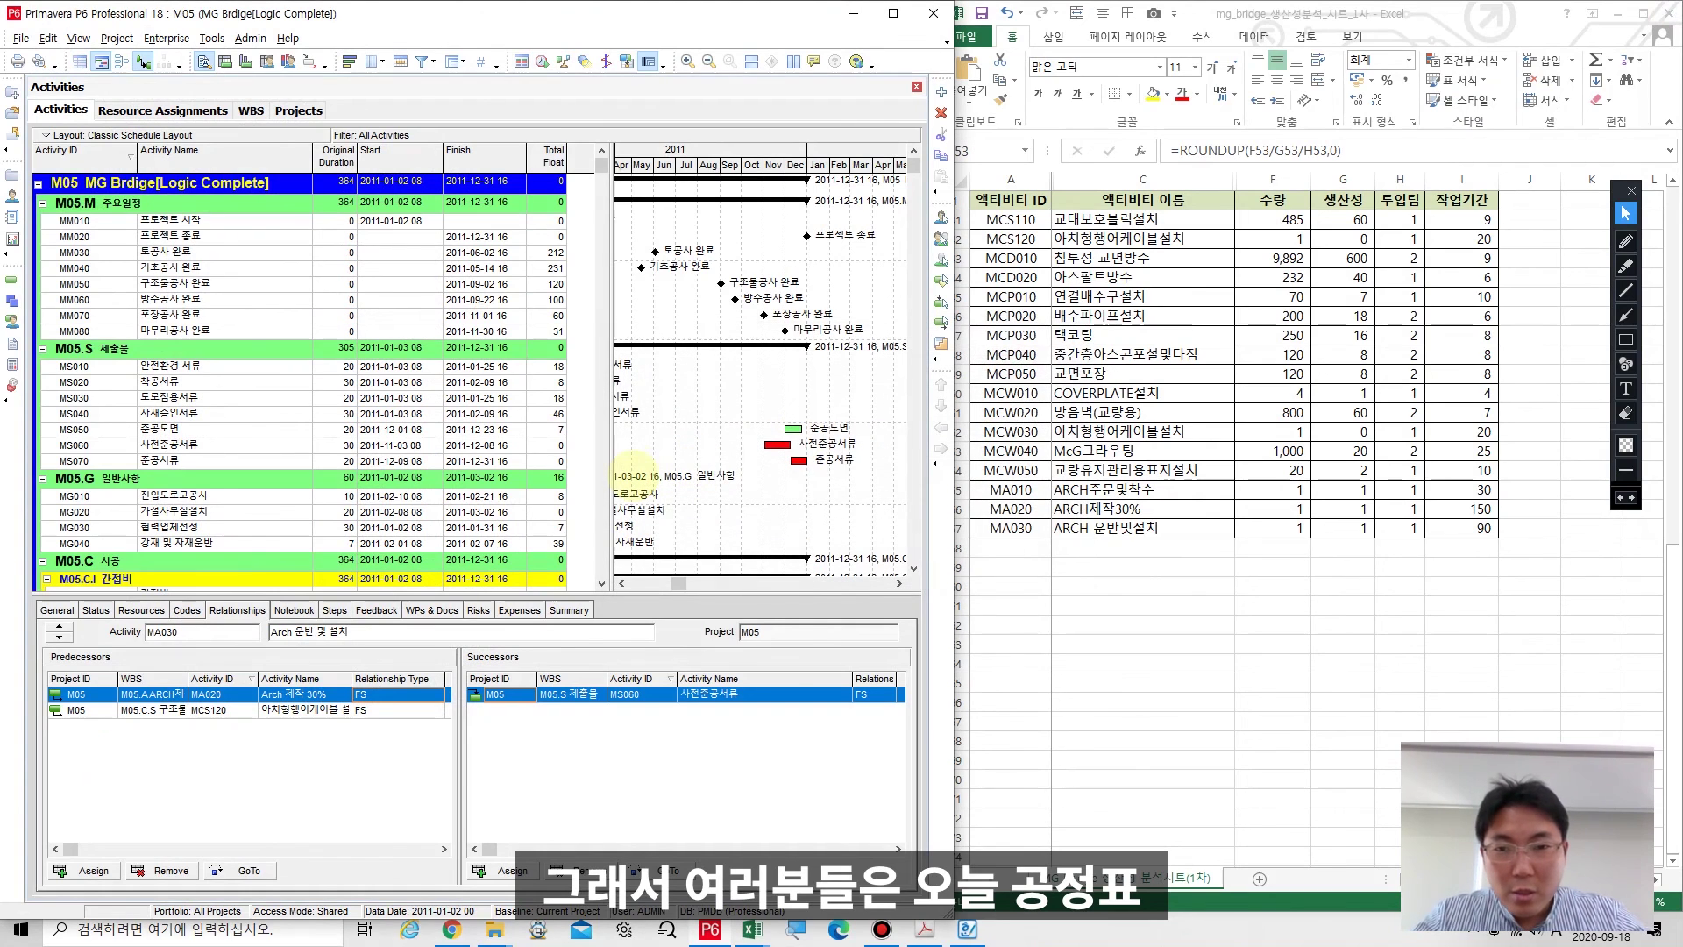